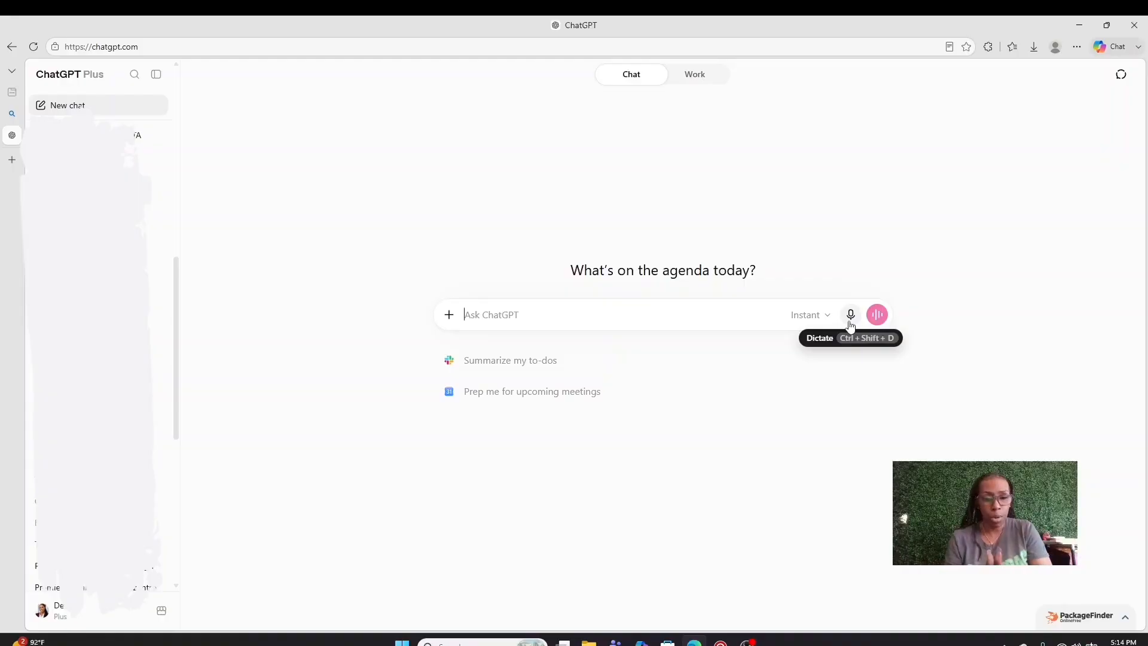
Dictate and send a prompt for a hyper-realistic third-grade African American girl with ponytails, gray eyes, pink-and-white outfit, book bag and matching Jordan sneakers
left_click(850, 317)
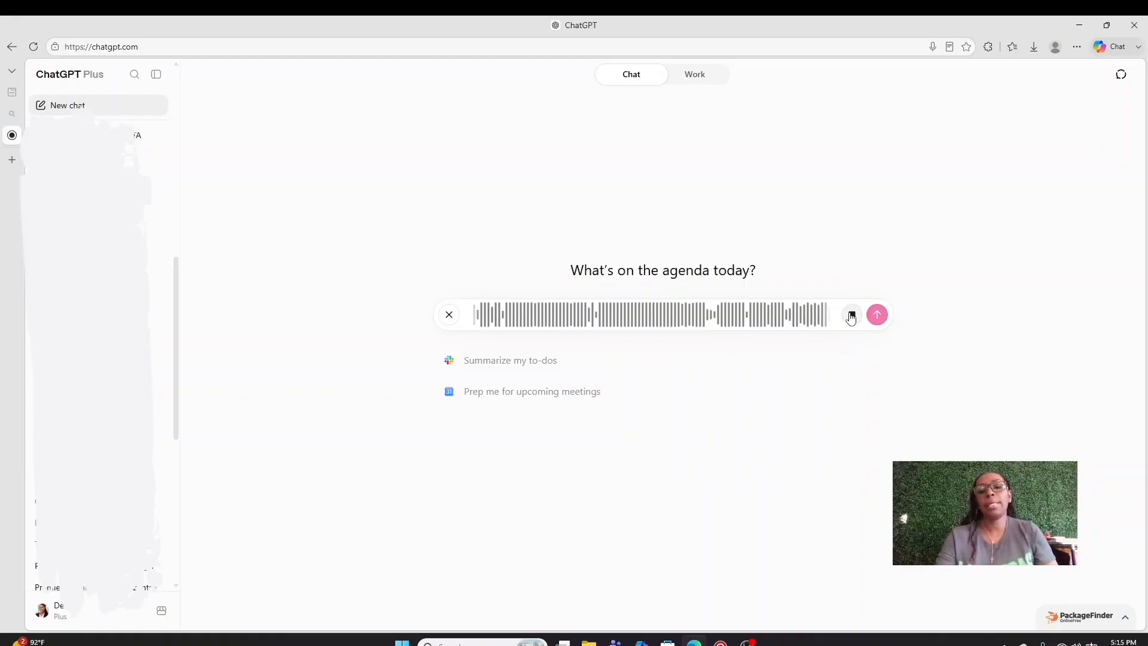
left_click(879, 313)
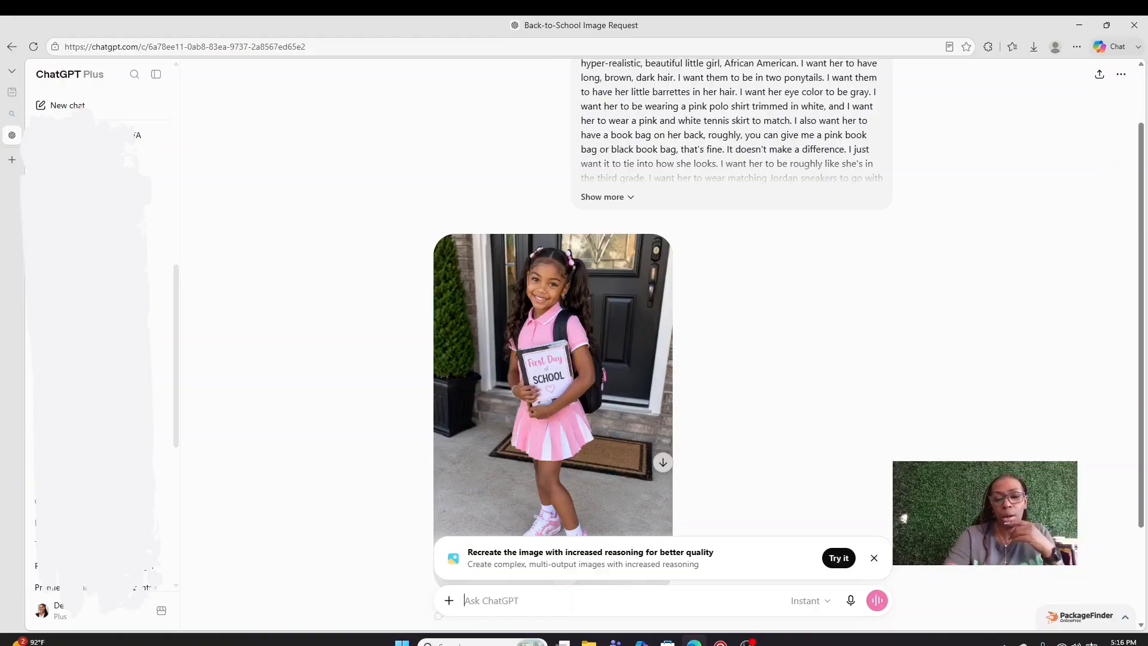
left_click(874, 559)
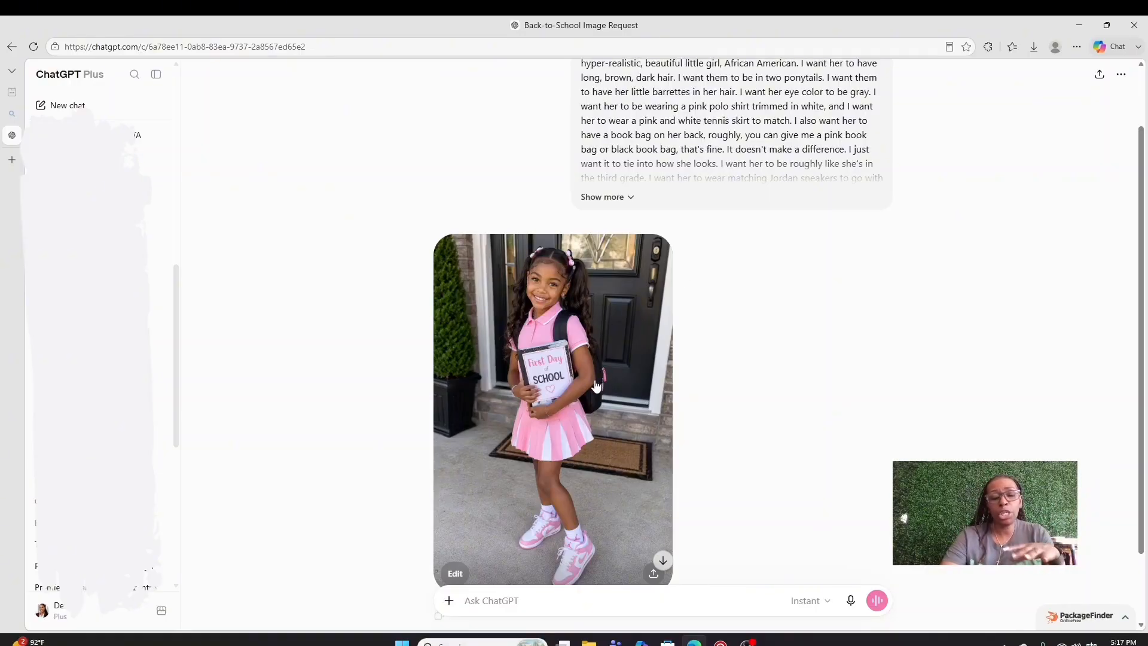
Open the generated photo for editing and dictate a request to turn the girl into a cartoon character for a back to school template
scroll(596, 385, "down", 2)
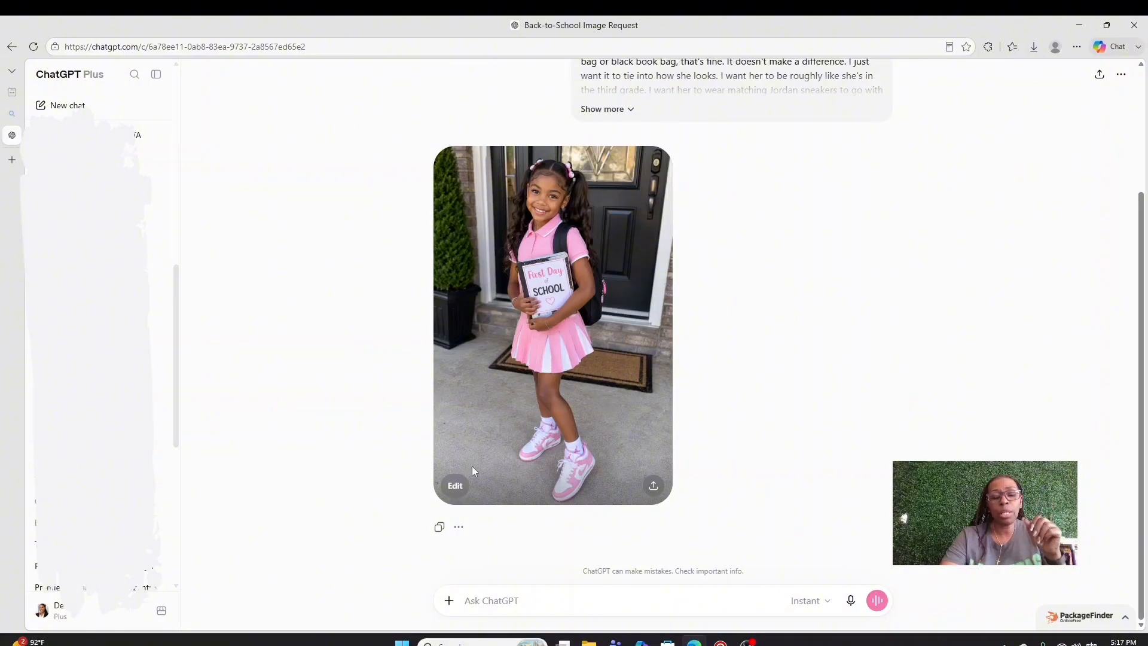
left_click(458, 486)
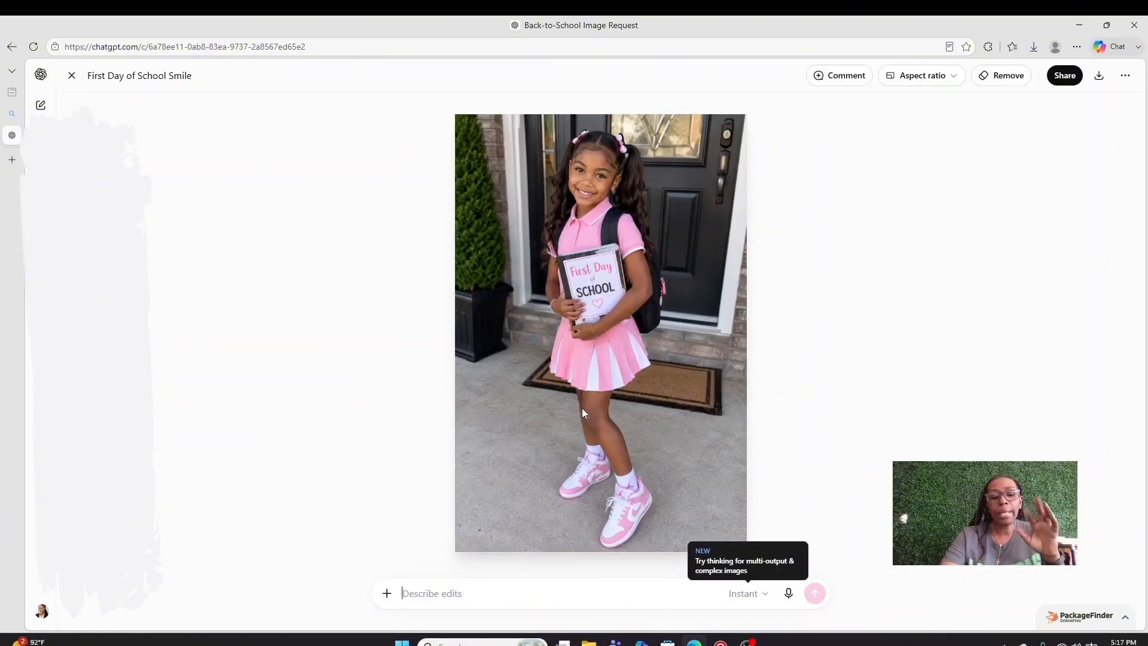
left_click(485, 593)
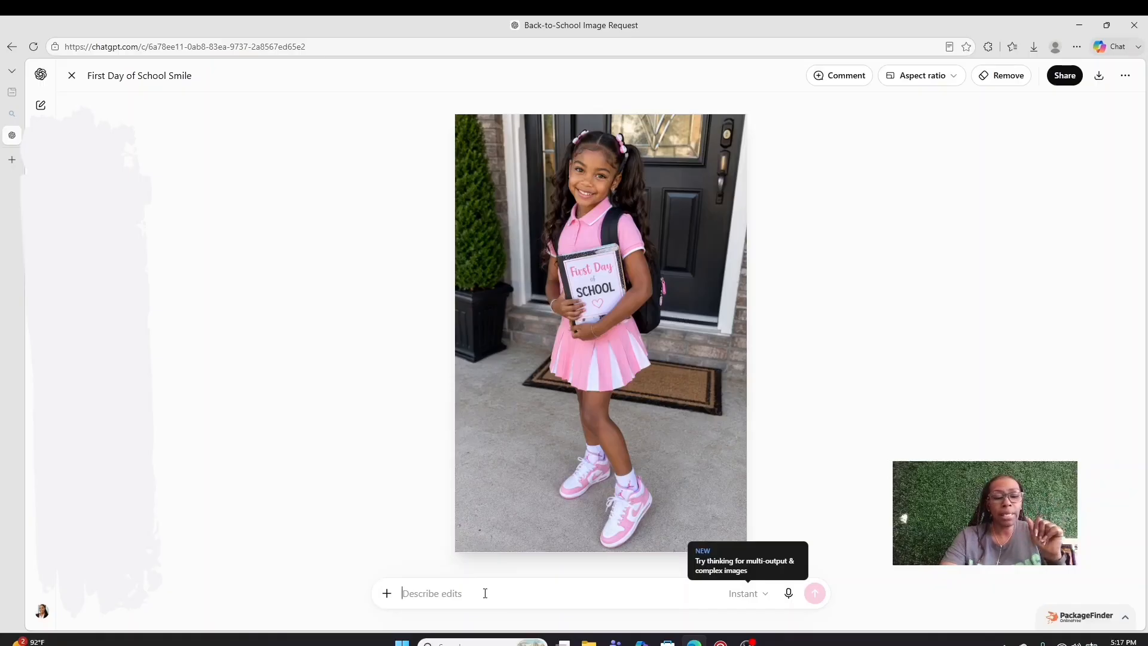
left_click(788, 593)
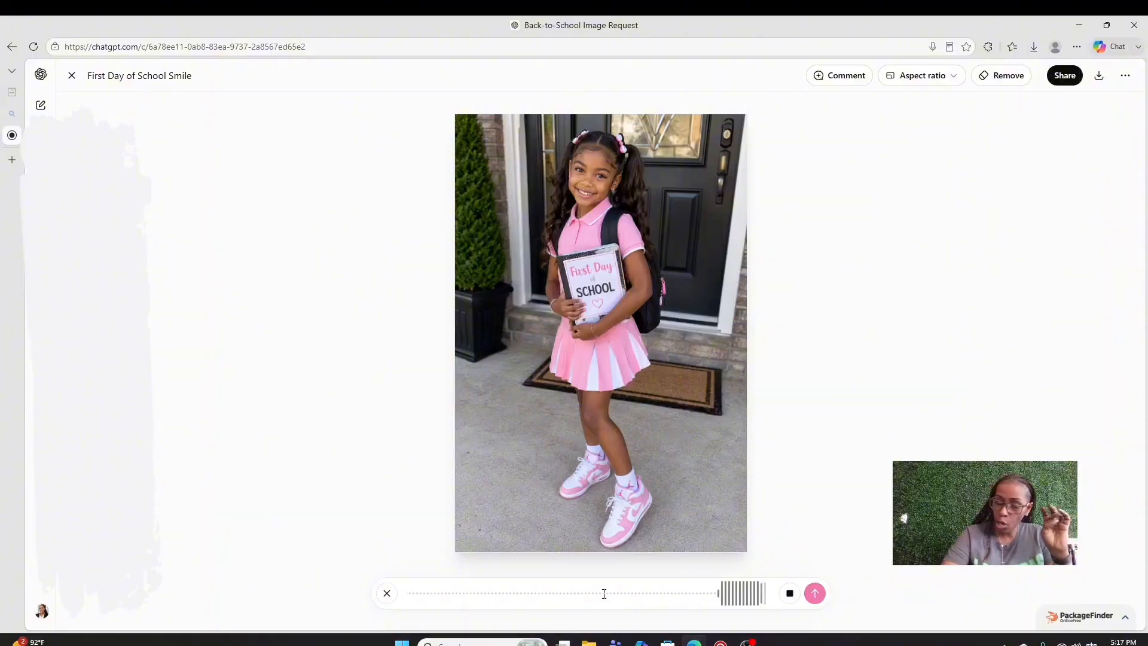
left_click(821, 598)
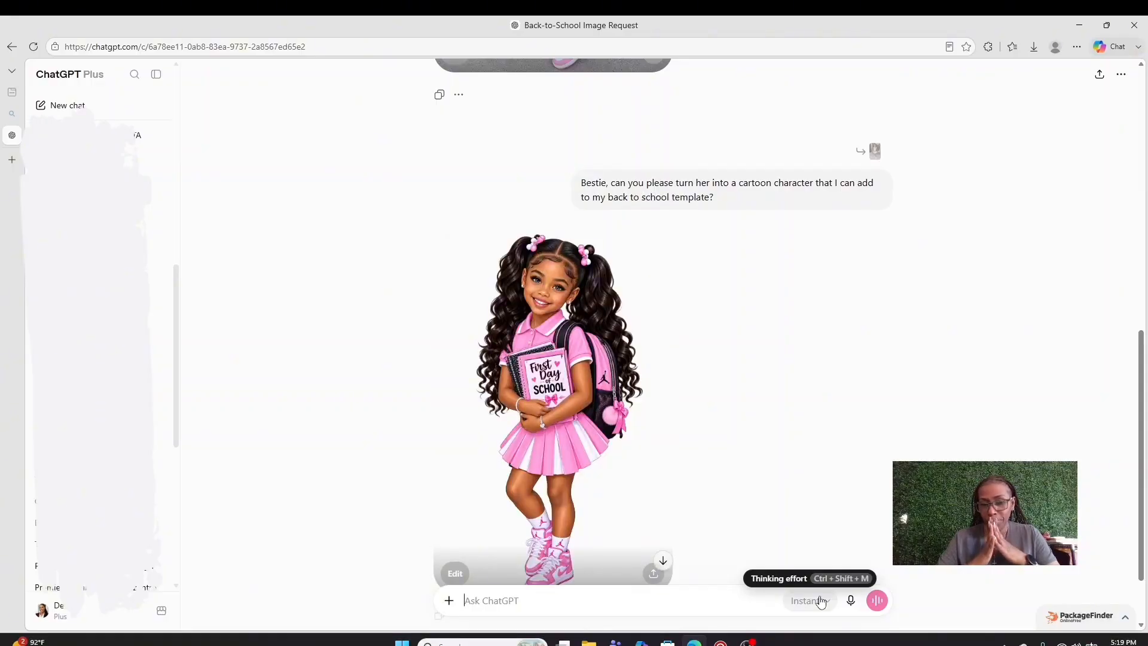
Compare the cartoon version with the original photo and check the sharing options for the cartoon image
scroll(819, 602, "down", 1)
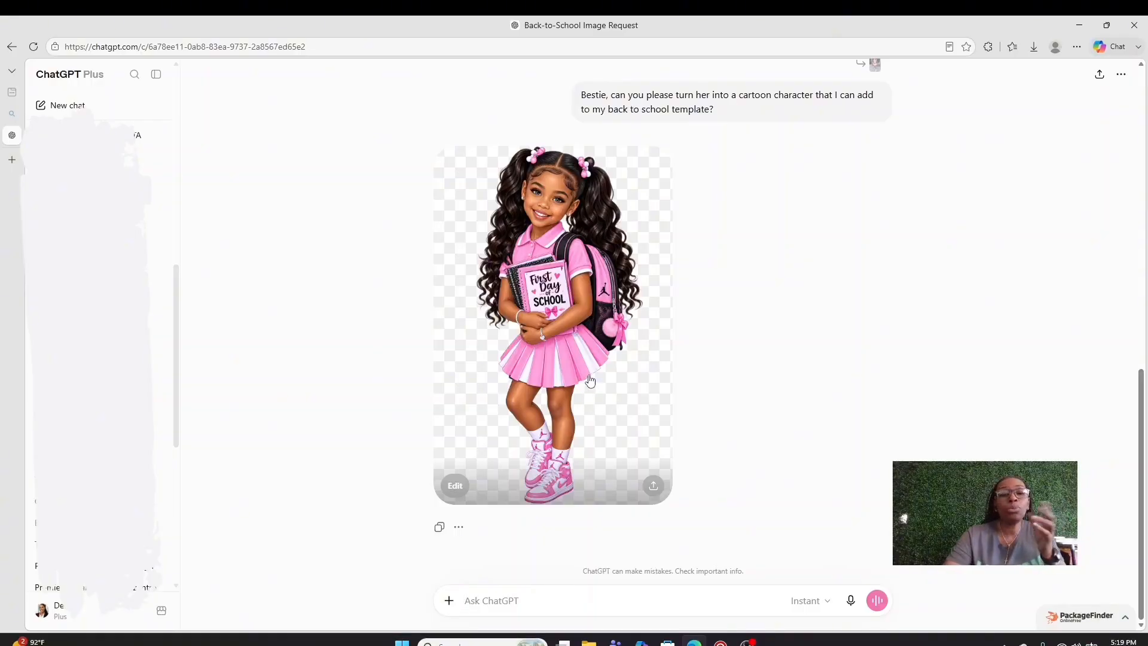
scroll(612, 394, "up", 8)
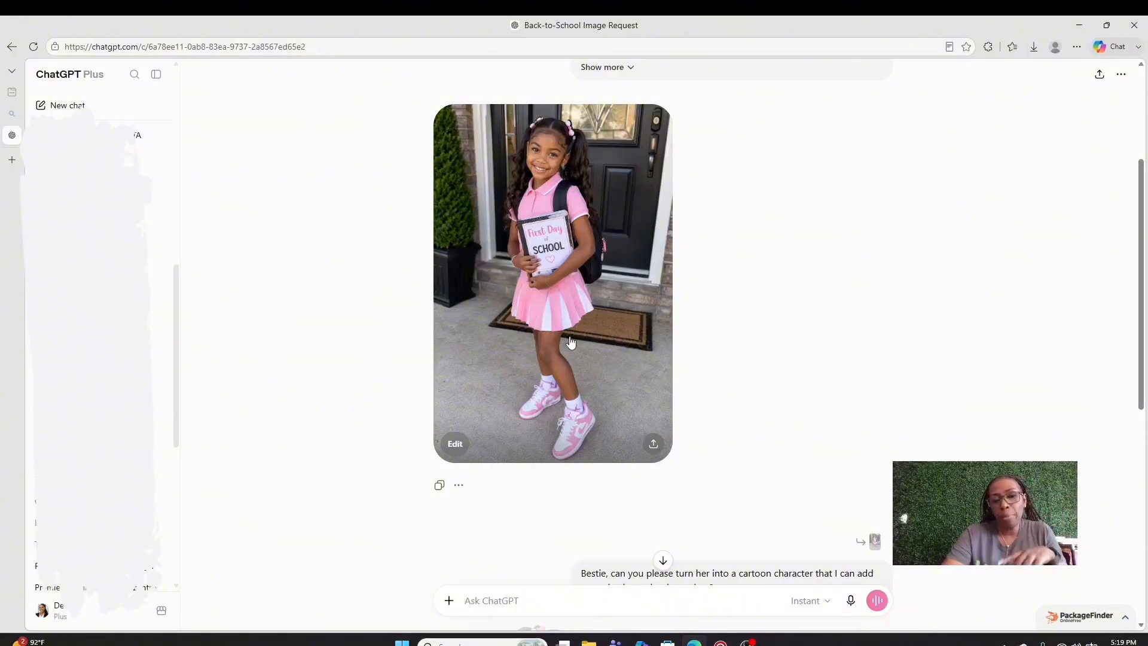
scroll(571, 347, "down", 7)
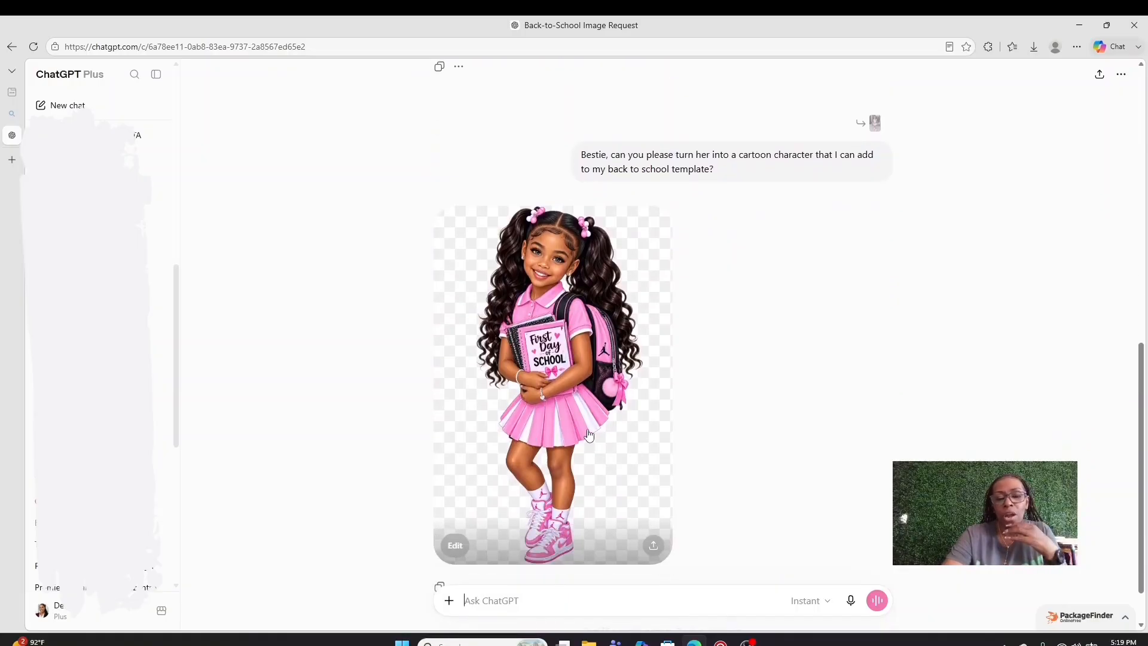
scroll(592, 382, "up", 8)
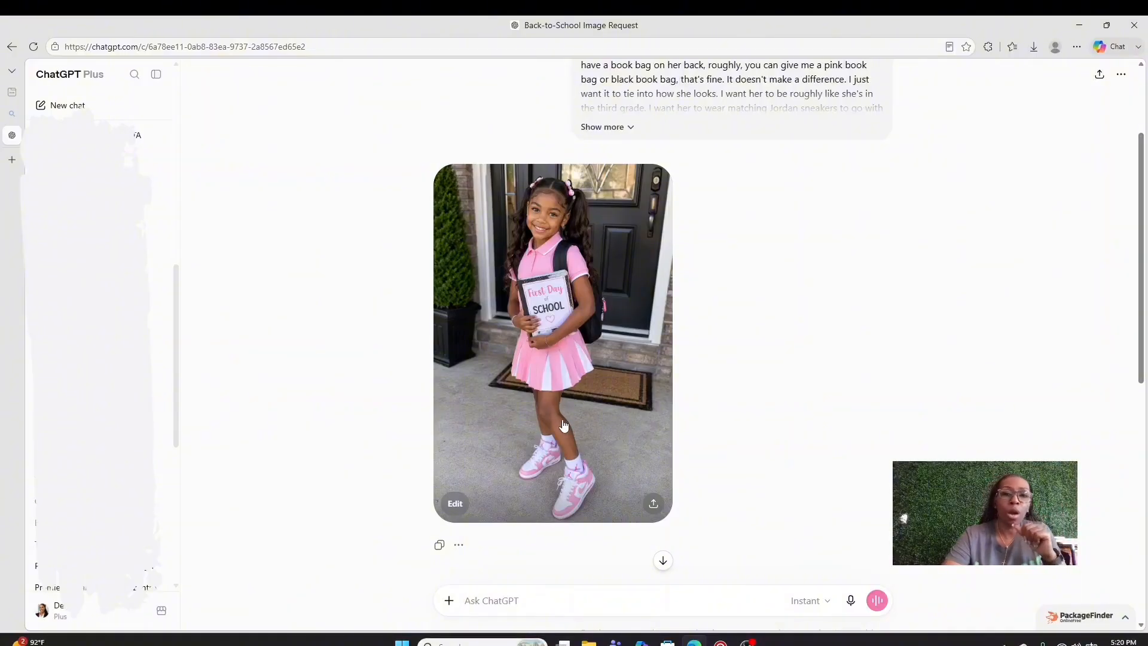
scroll(563, 424, "down", 8)
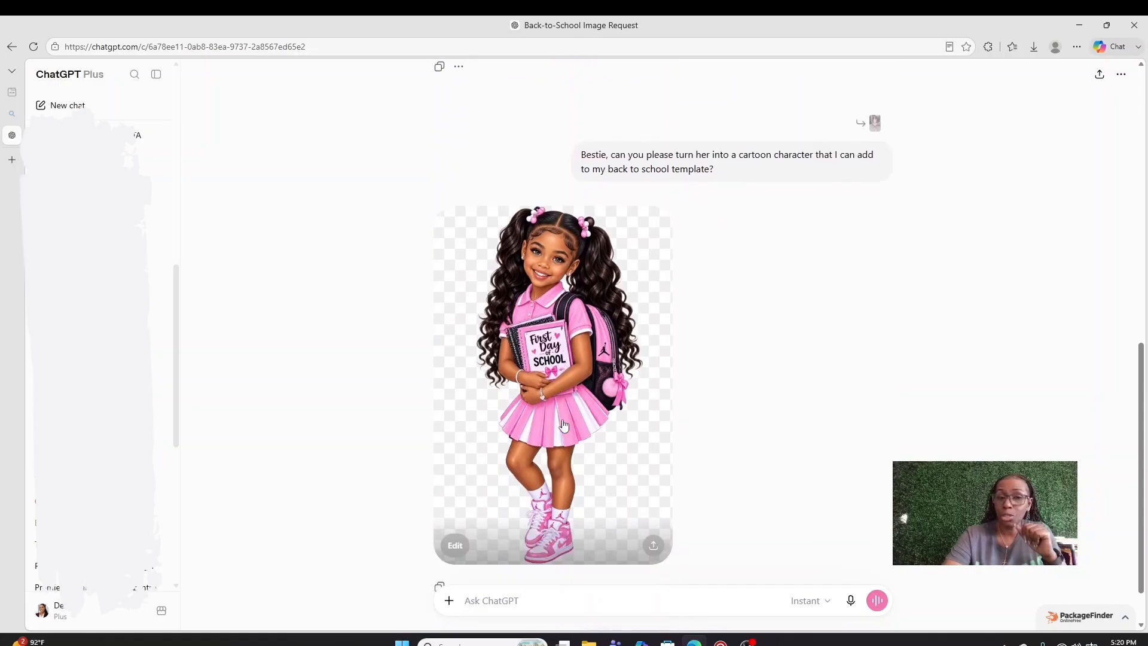
left_click(651, 544)
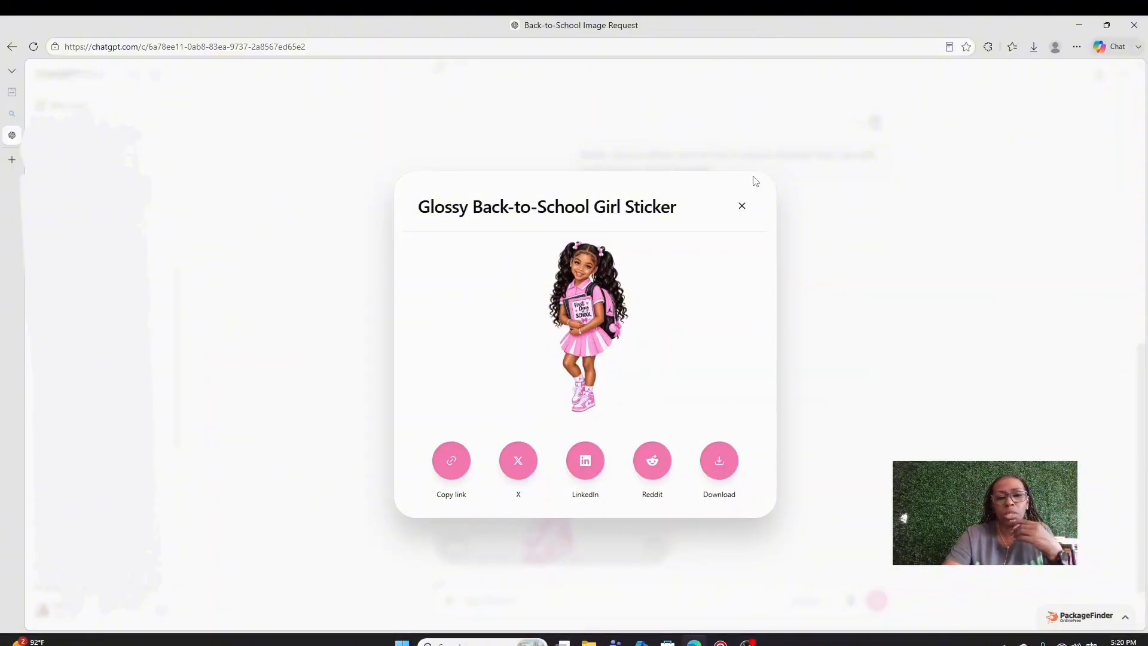
left_click(741, 206)
scroll(665, 482, "down", 1)
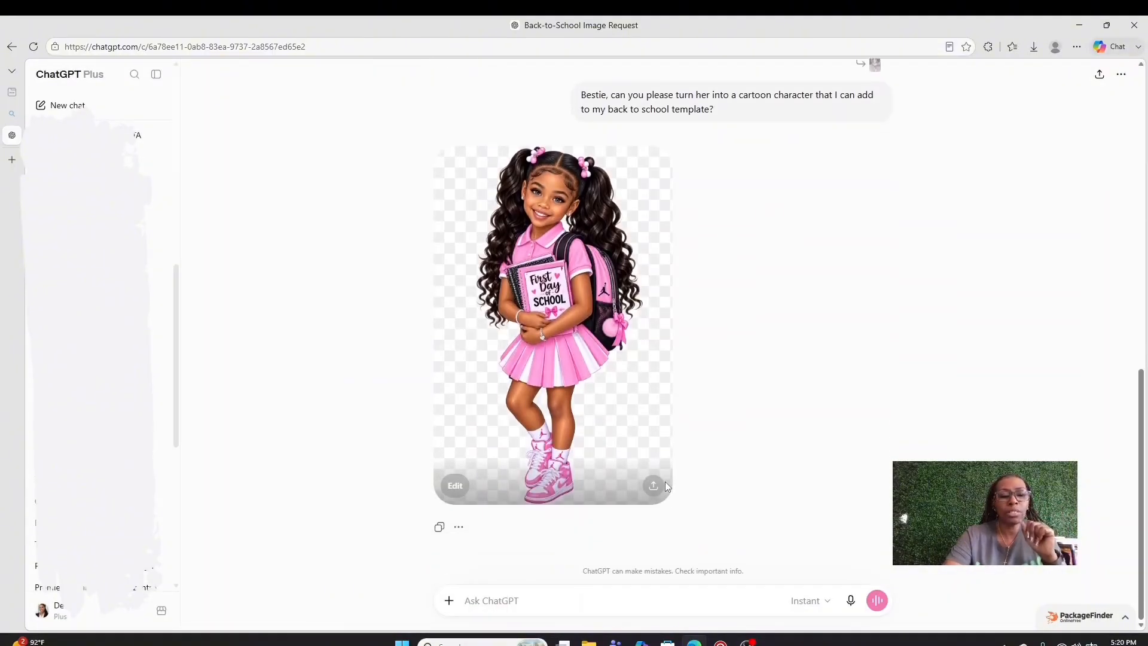
Dictate and send a request for twins with black hair, fewer curls, a different school book, matching sneakers and different pink-and-white outfits
left_click(548, 606)
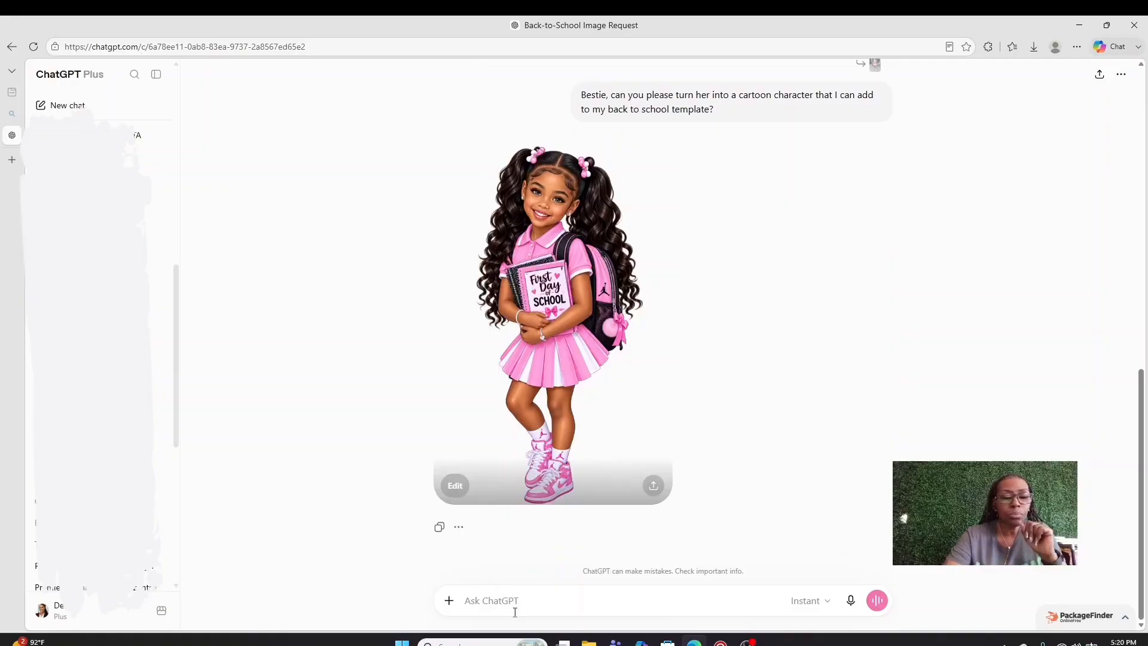
left_click(850, 602)
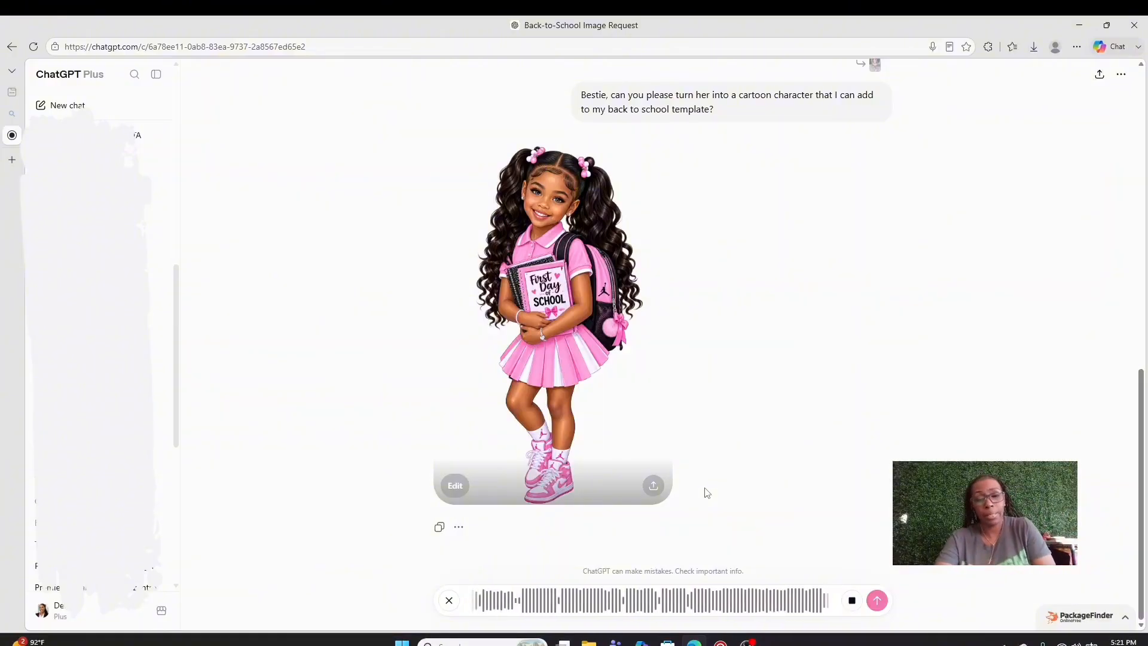
left_click(885, 605)
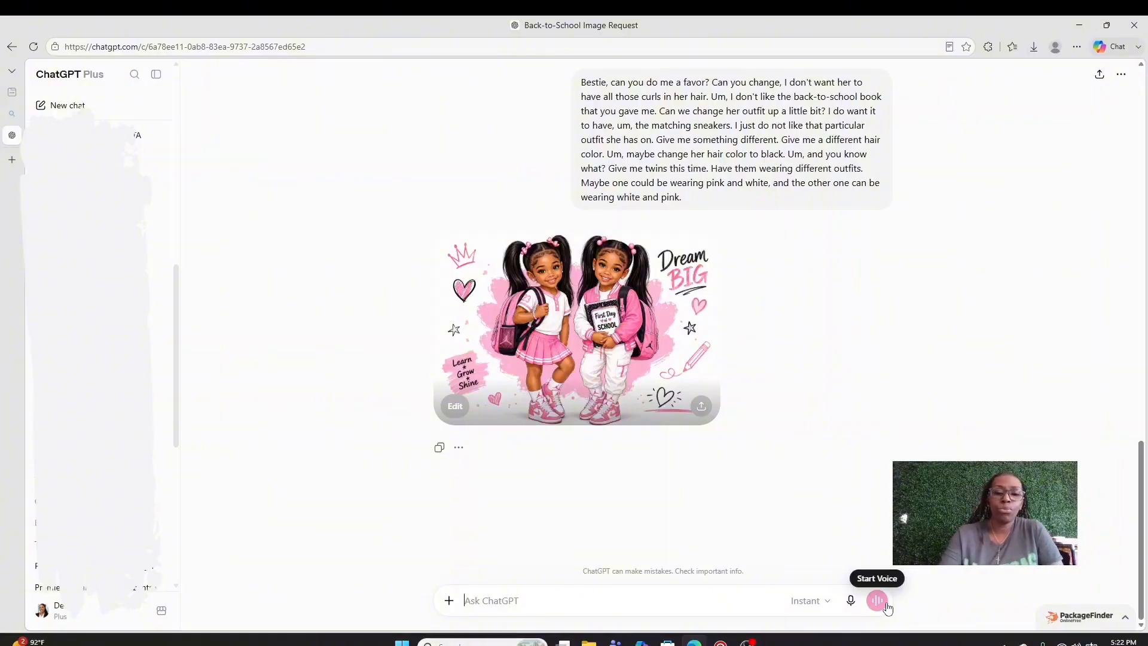
Open the twins image for editing and replace the leftover prompt with a dictated request for light gray eyes on one girl and dark gray on the other
left_click(562, 310)
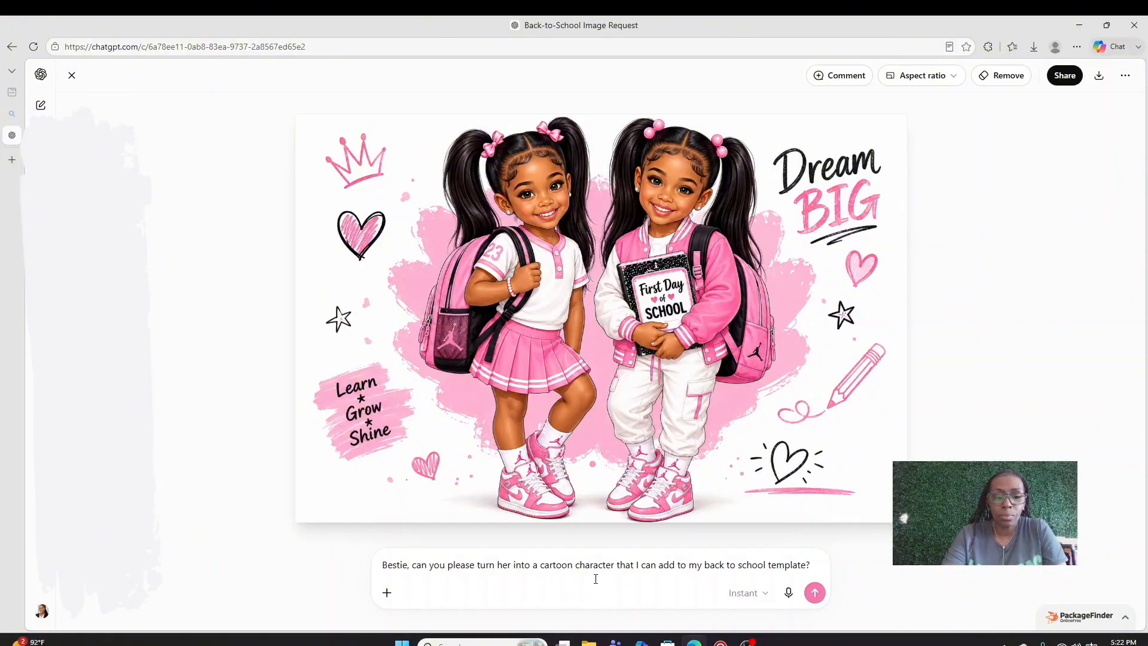
key("BackSpace")
key("BackSpace")
key("BackSpace")
key("BackSpace")
key("BackSpace")
key("BackSpace")
key("BackSpace")
key("BackSpace")
key("BackSpace")
key("BackSpace")
key("BackSpace")
key("BackSpace")
key("BackSpace")
key("BackSpace")
key("BackSpace")
key("BackSpace")
key("BackSpace")
key("BackSpace")
key("BackSpace")
key("BackSpace")
key("BackSpace")
key("BackSpace")
key("BackSpace")
key("BackSpace")
key("BackSpace")
key("BackSpace")
key("BackSpace")
key("BackSpace")
key("BackSpace")
key("BackSpace")
key("BackSpace")
key("BackSpace")
key("BackSpace")
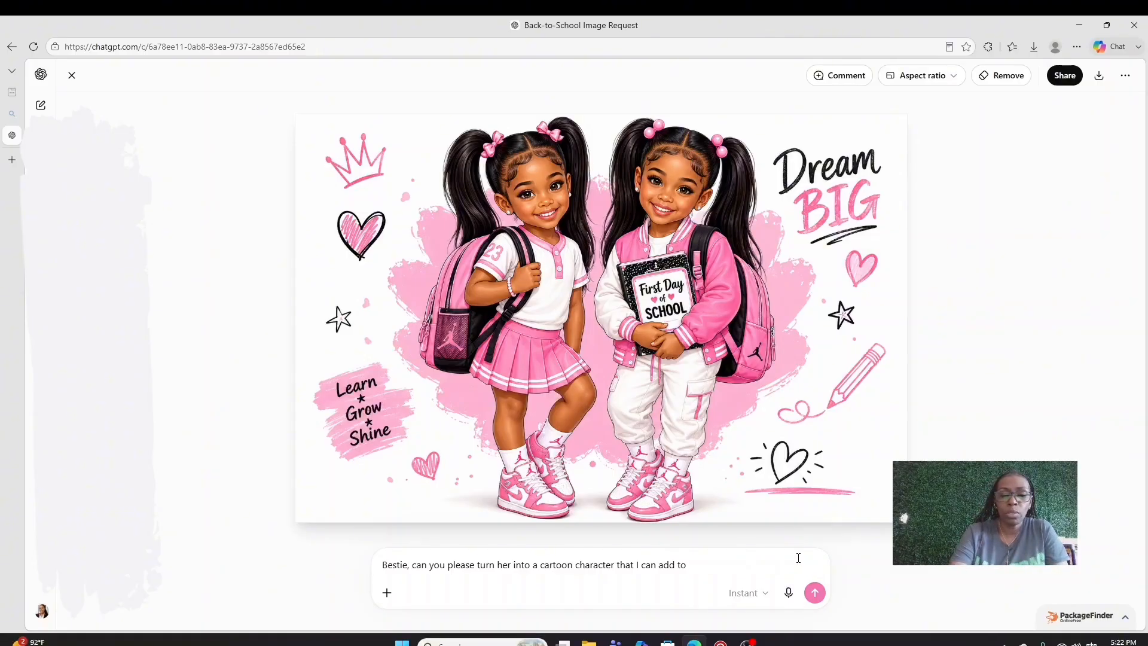
key("BackSpace")
key("BackSpace")
key("BackSpace")
key("BackSpace")
key("BackSpace")
key("BackSpace")
key("BackSpace")
key("BackSpace")
key("BackSpace")
key("BackSpace")
key("BackSpace")
key("BackSpace")
key("BackSpace")
key("BackSpace")
key("BackSpace")
key("BackSpace")
key("BackSpace")
key("BackSpace")
key("BackSpace")
key("BackSpace")
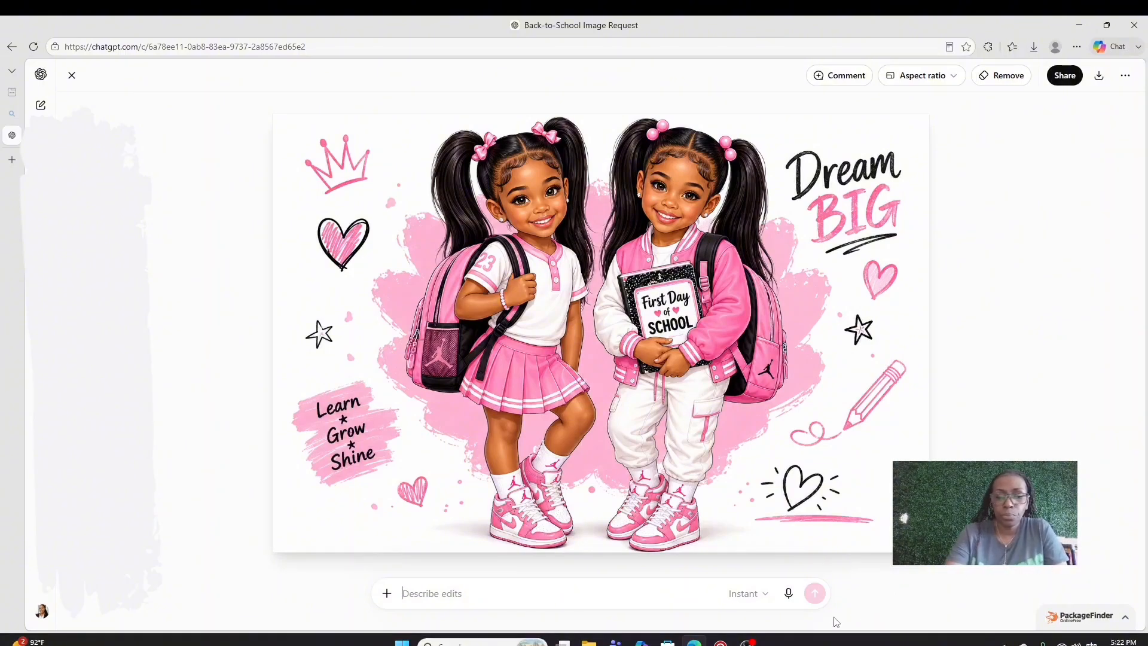
left_click(789, 593)
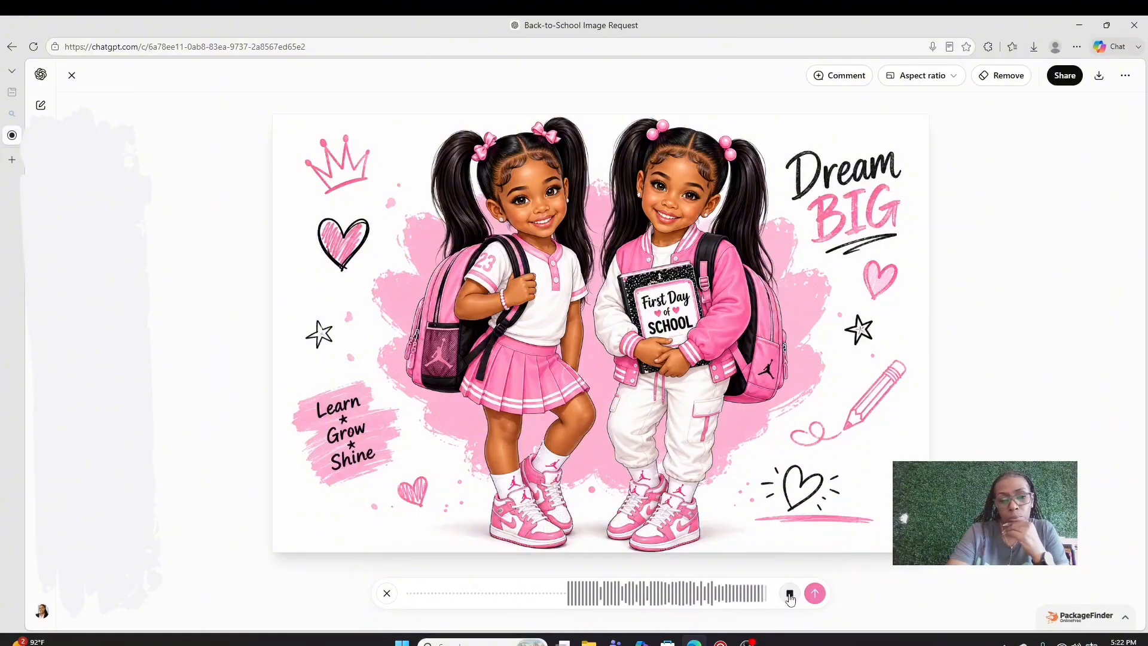
left_click(816, 593)
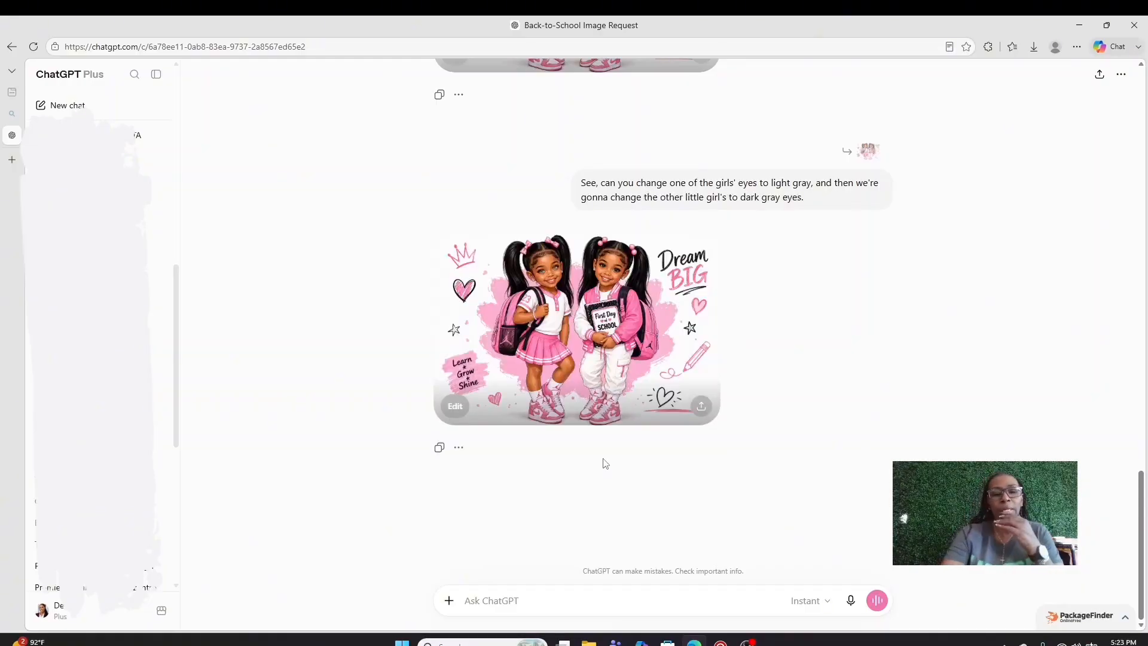
Open the edited twins image and look through the earlier versions of the picture to compare them
left_click(569, 350)
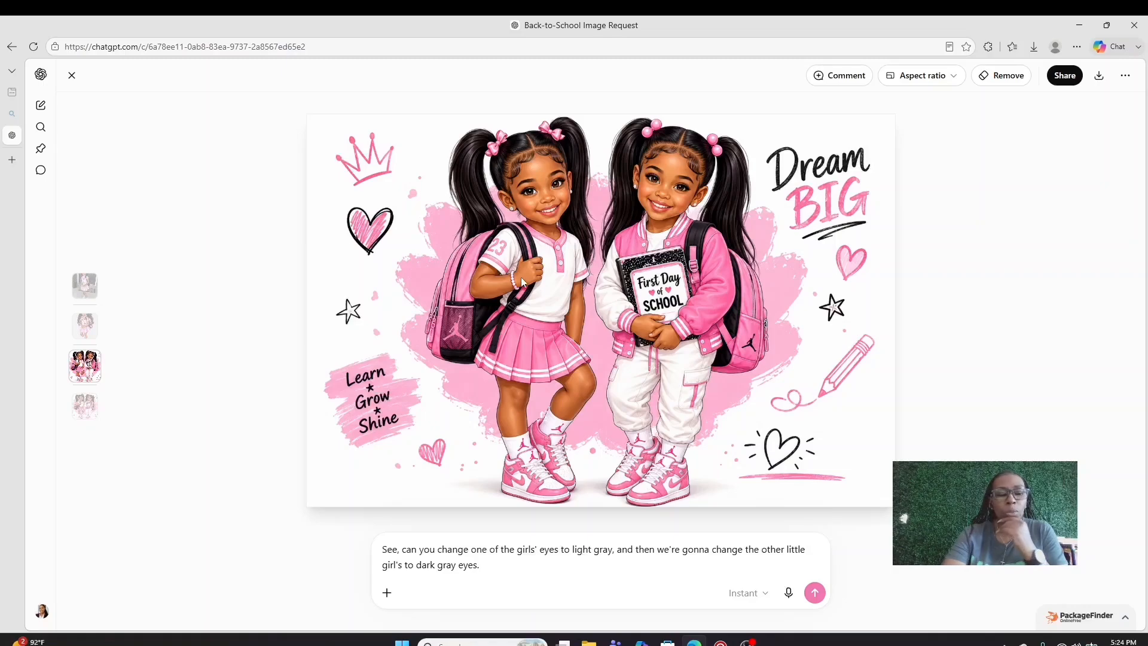
left_click(80, 332)
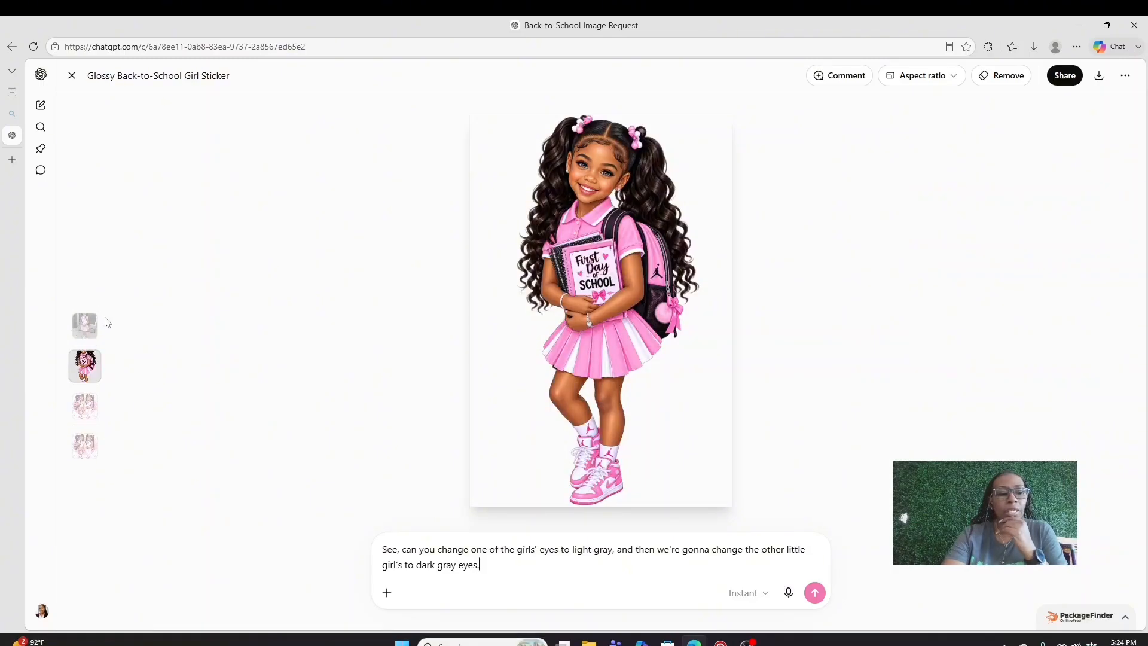
left_click(85, 330)
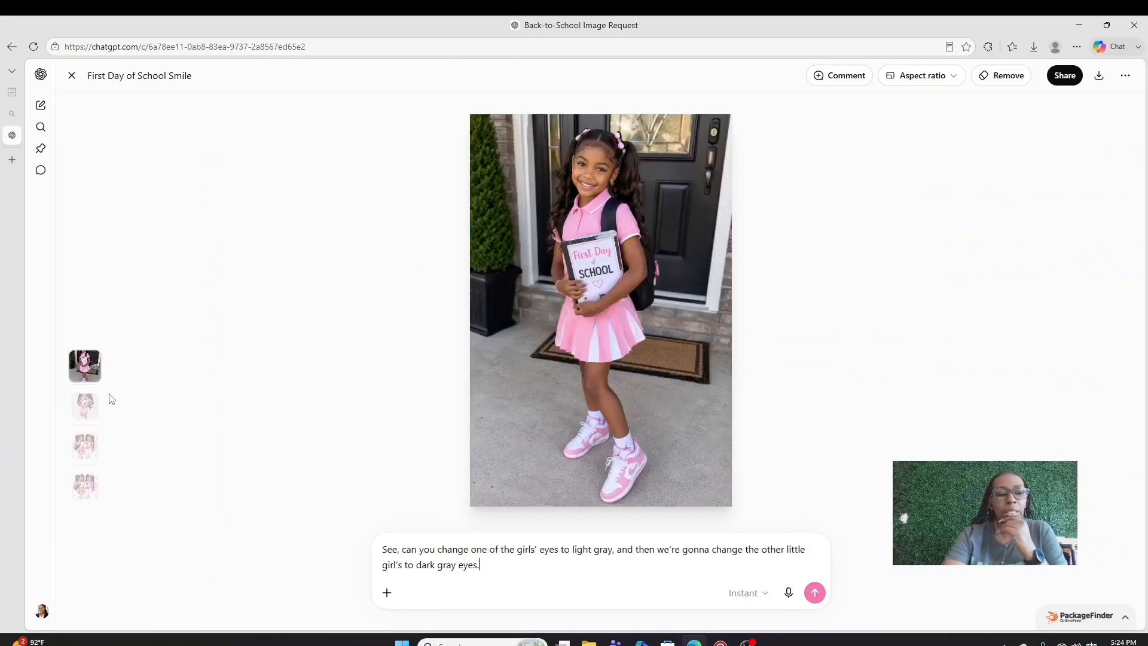
left_click(93, 409)
left_click(84, 417)
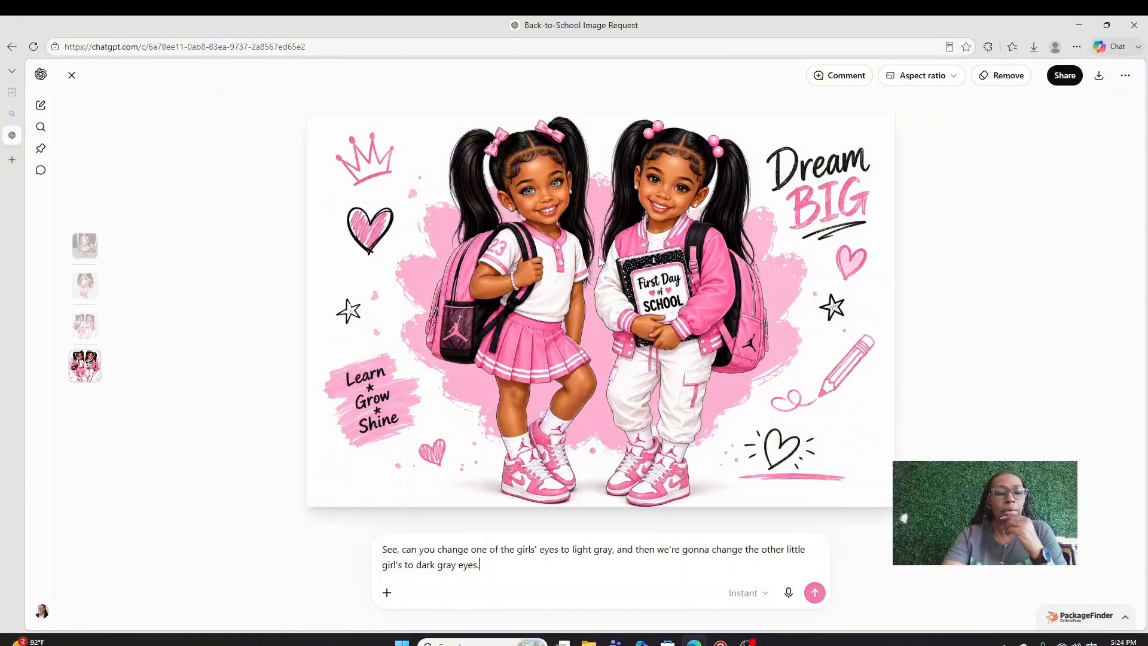
Copy the twins image from before the eye color change to the clipboard
scroll(601, 261, "up", 1)
right_click(615, 238)
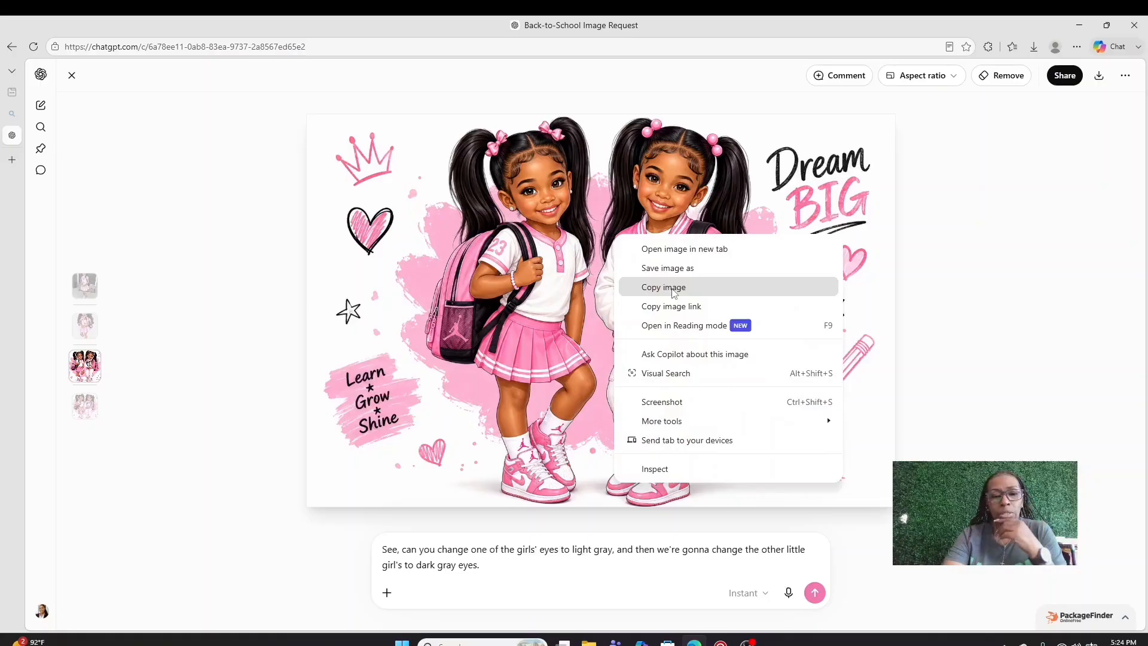
left_click(673, 288)
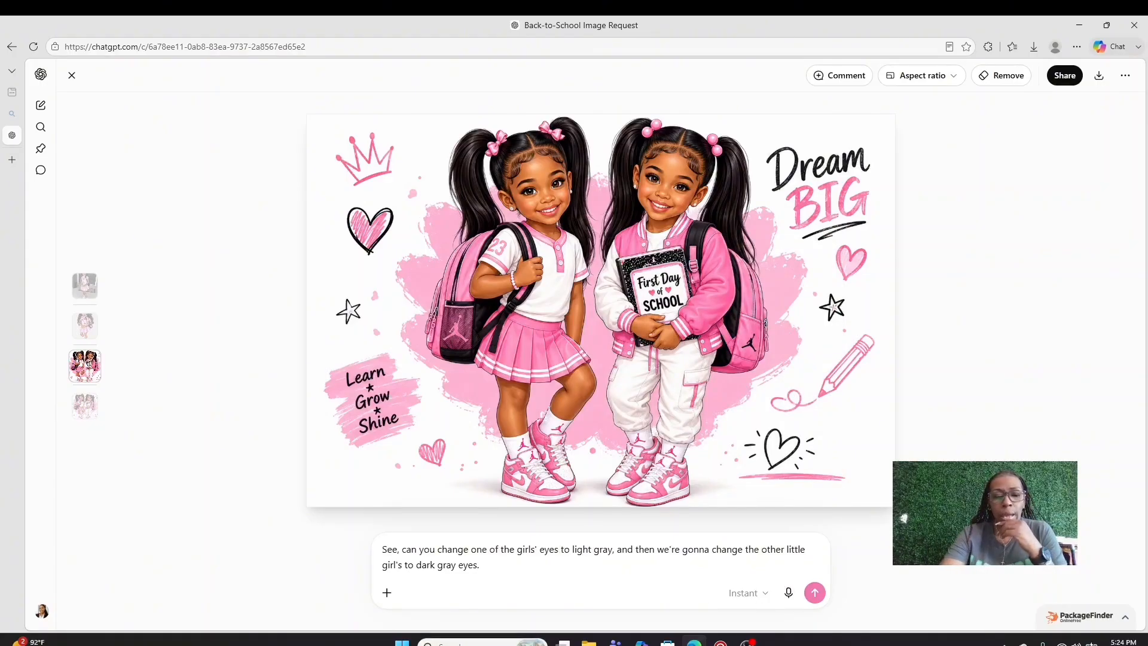
Minimize the browser and file explorer windows and launch Canva from the desktop
left_click(1079, 27)
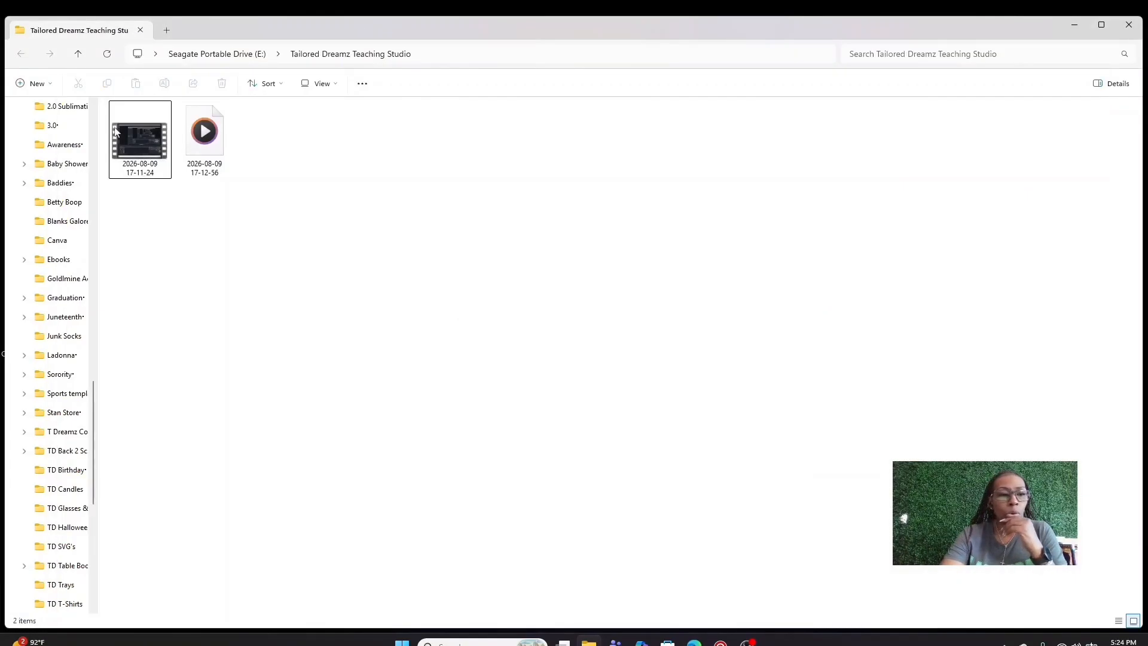
left_click(1075, 26)
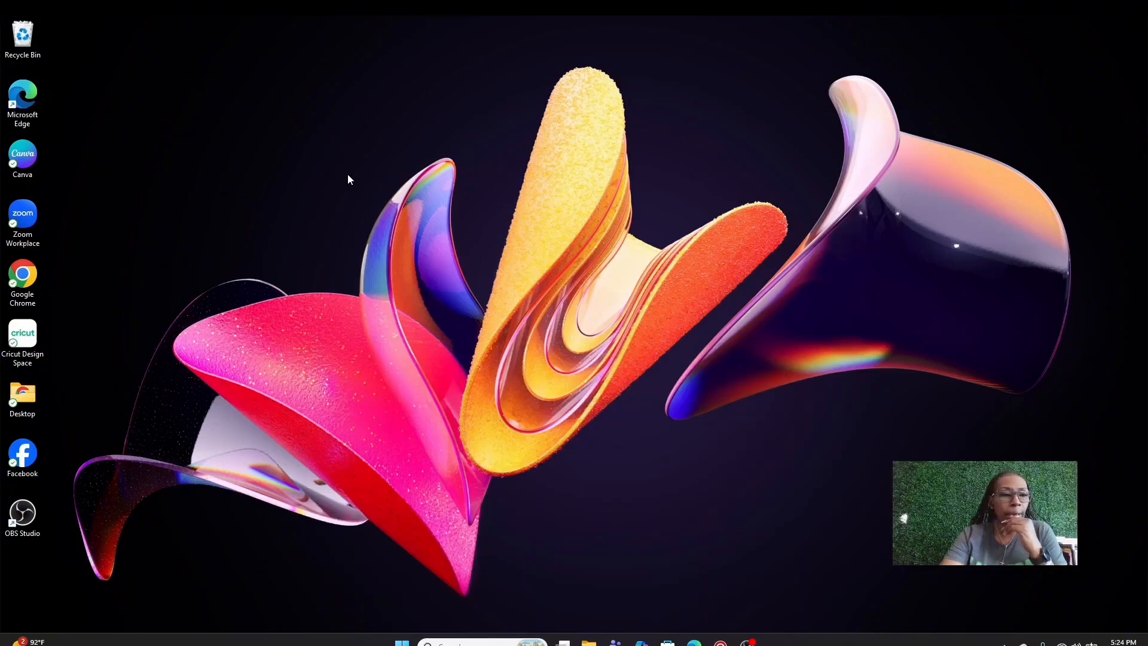
double_click(22, 157)
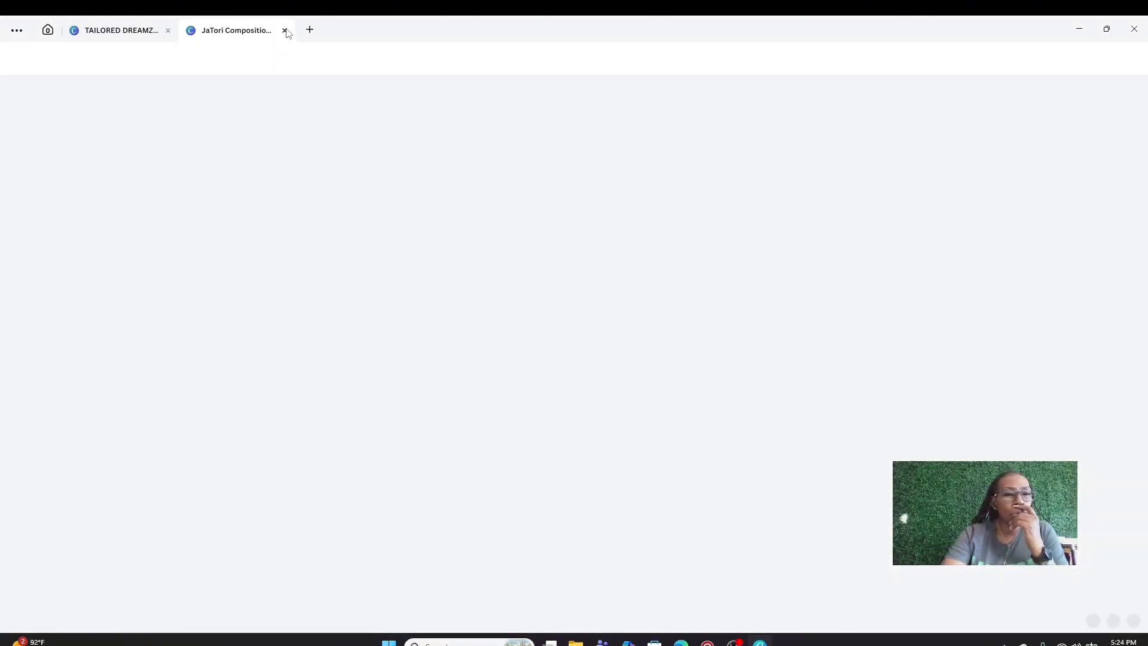
Close the open notebook cover designs and start a new custom-size design from the home page
left_click(285, 30)
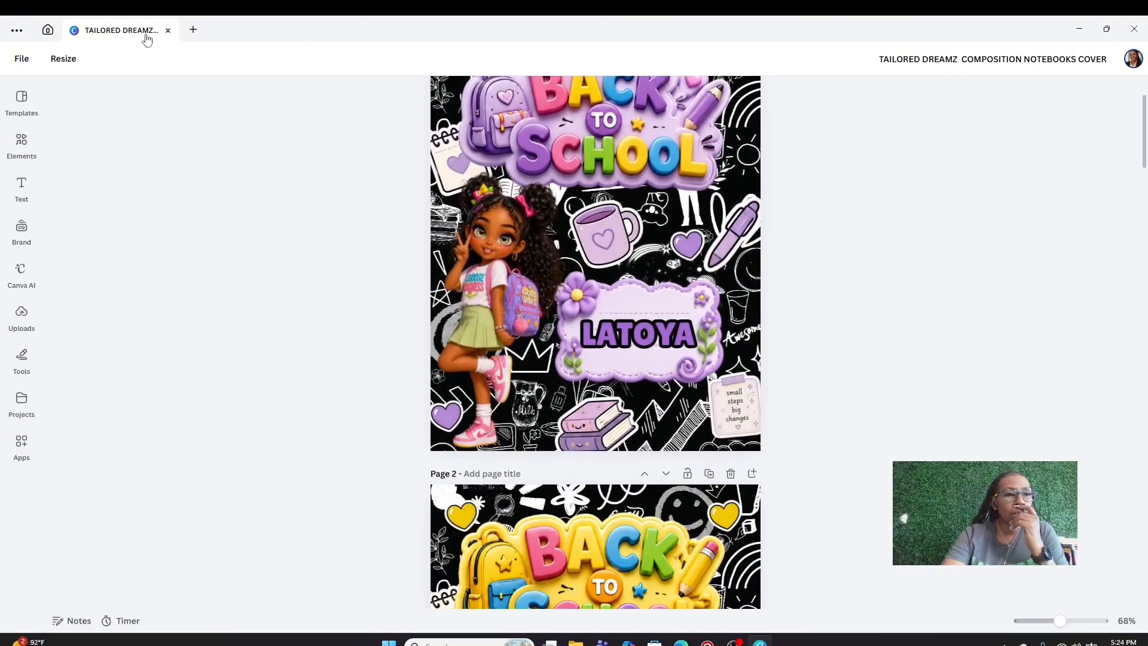
left_click(48, 30)
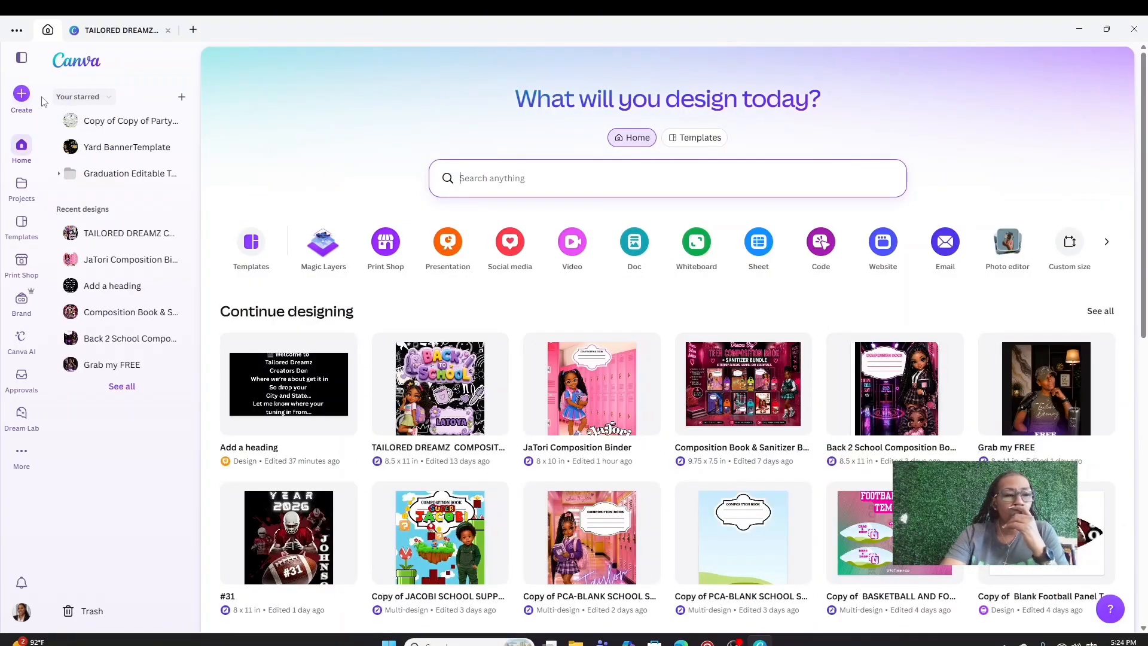
left_click(1069, 245)
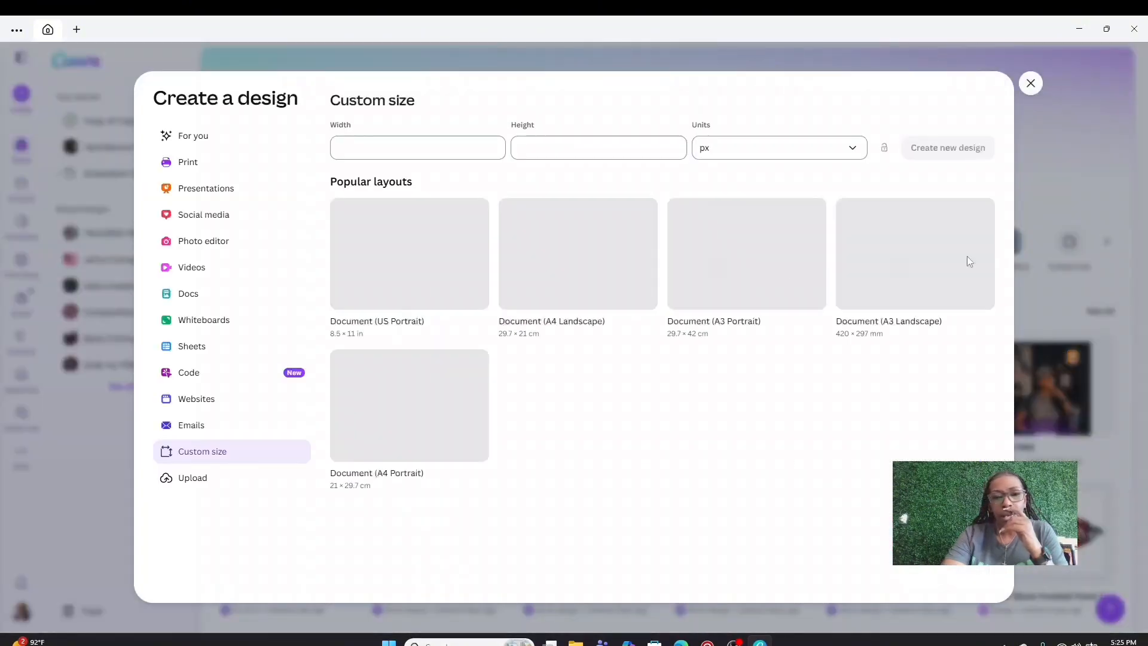
Set the units to inches, width 8 and height 10, and create the blank design
left_click(854, 149)
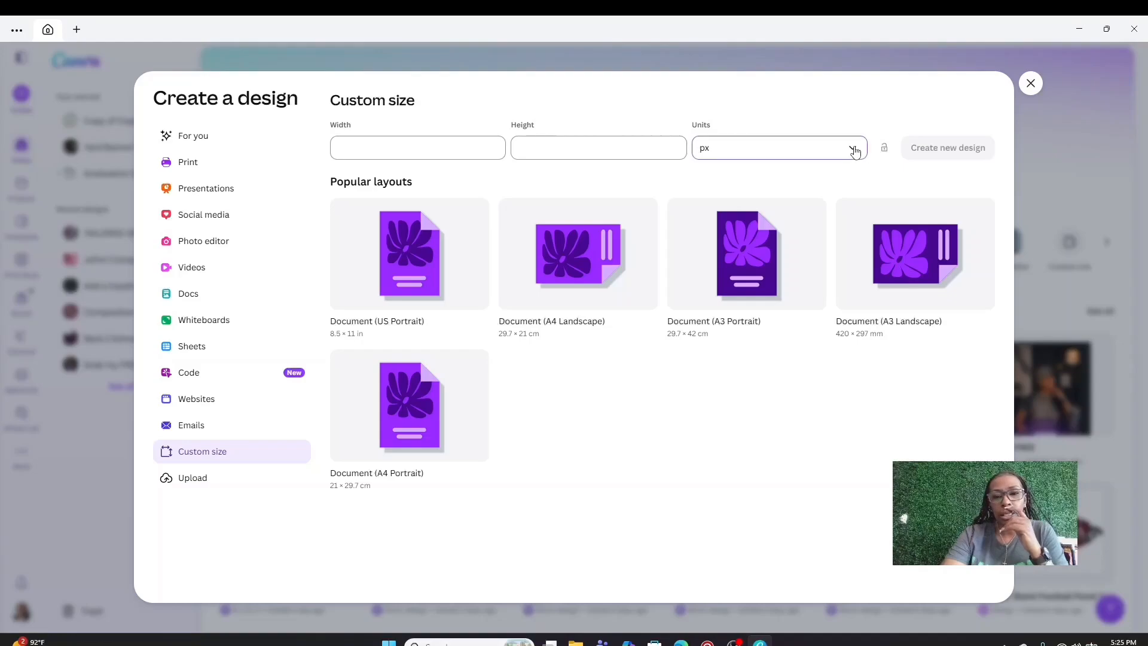
left_click(739, 207)
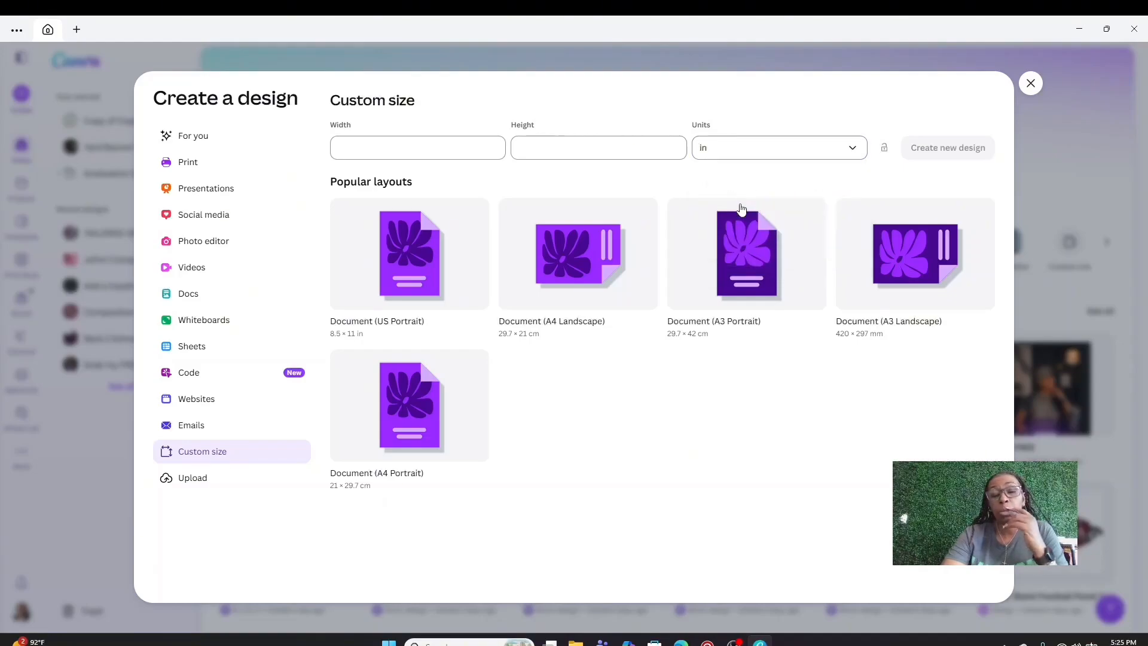
left_click(468, 149)
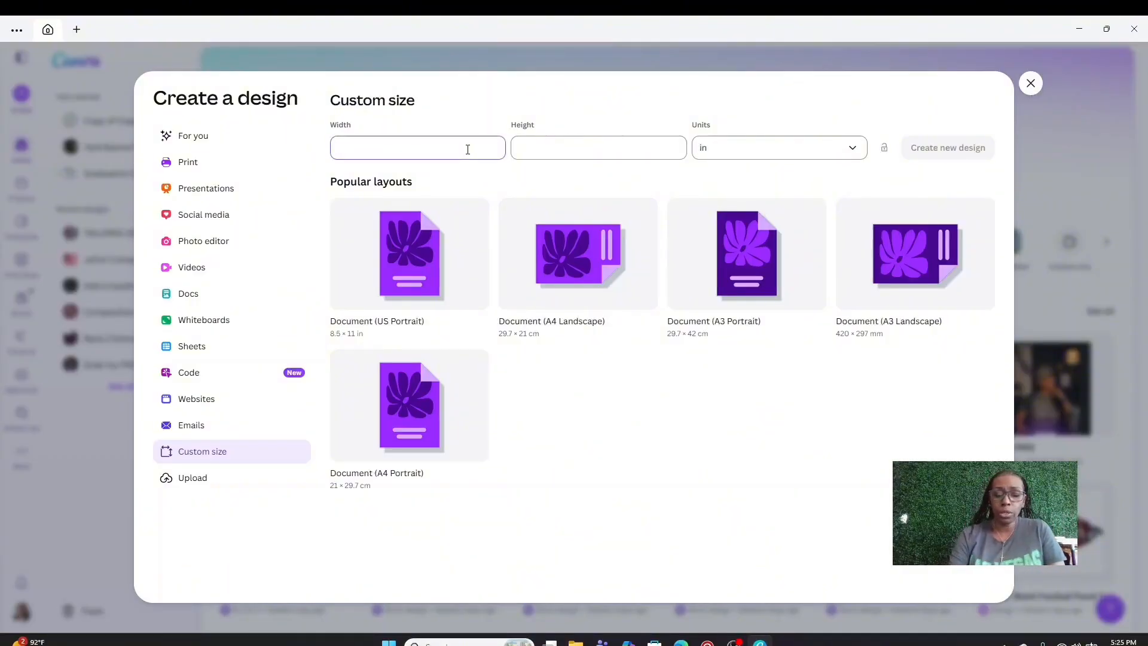
type("8")
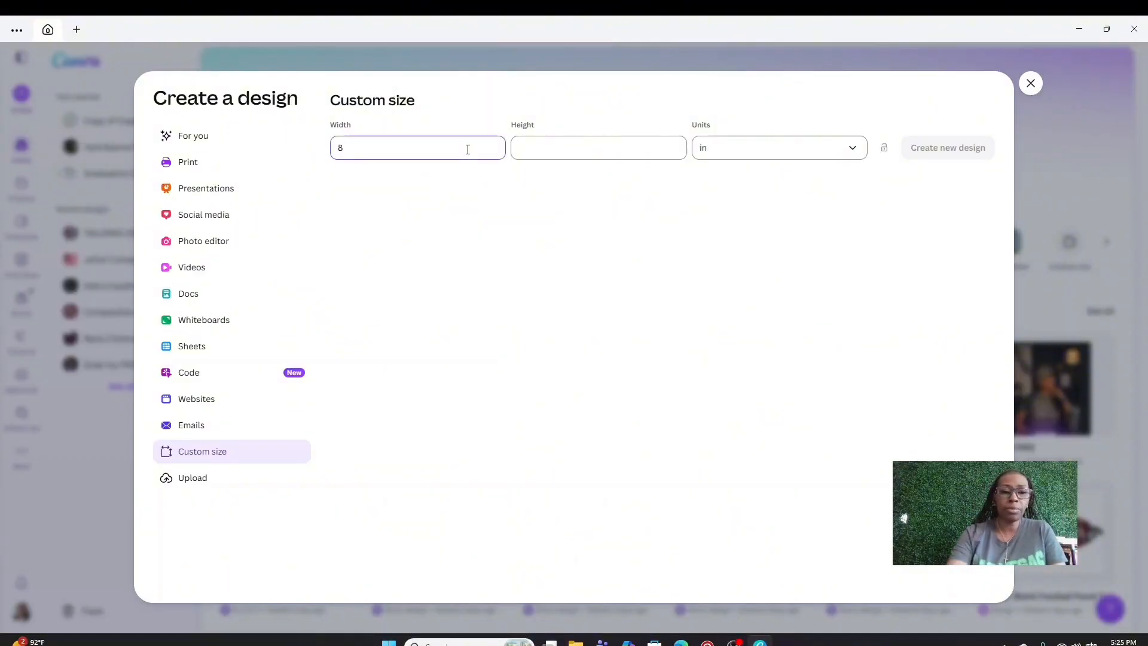
left_click(548, 151)
type("10")
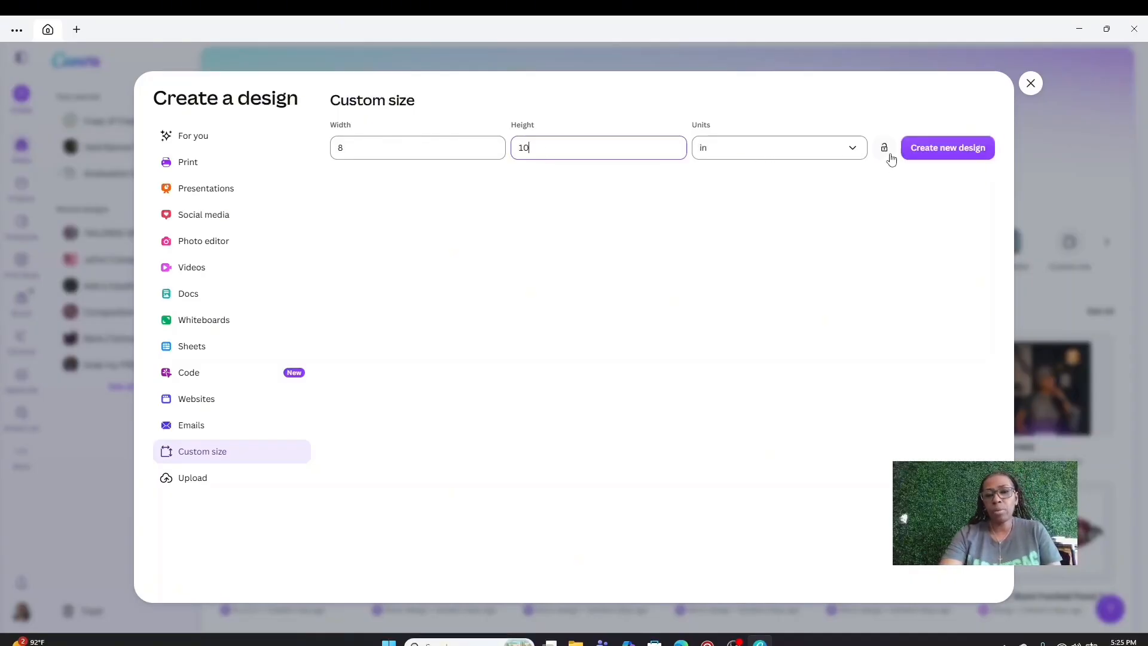
left_click(924, 150)
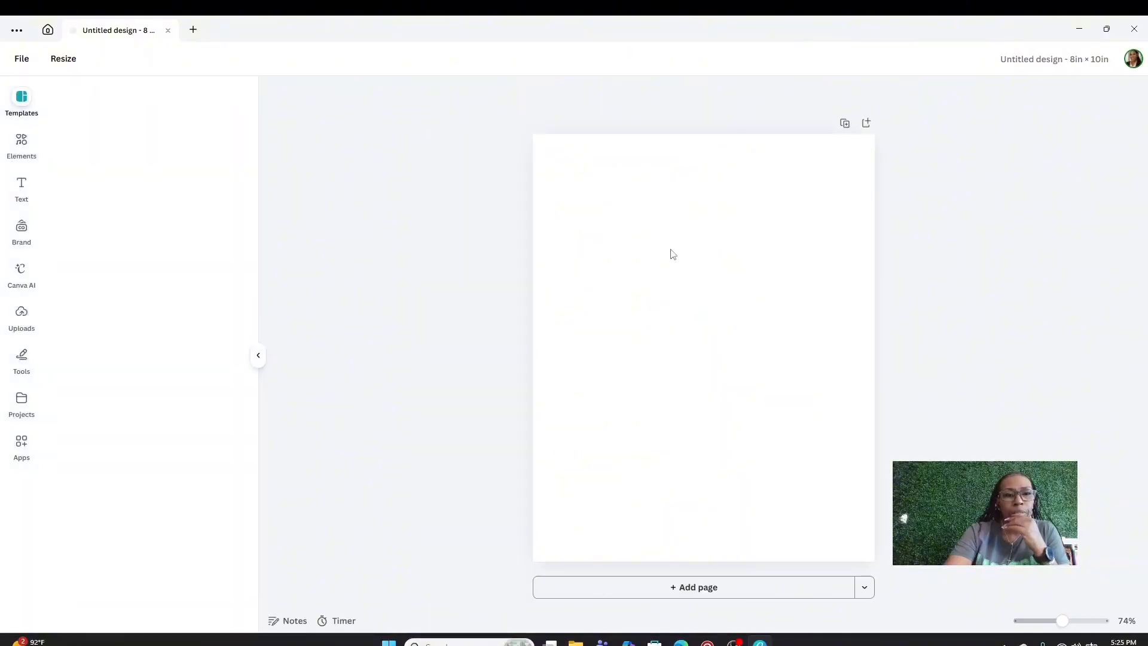
Search the design elements for school lockers
left_click(255, 358)
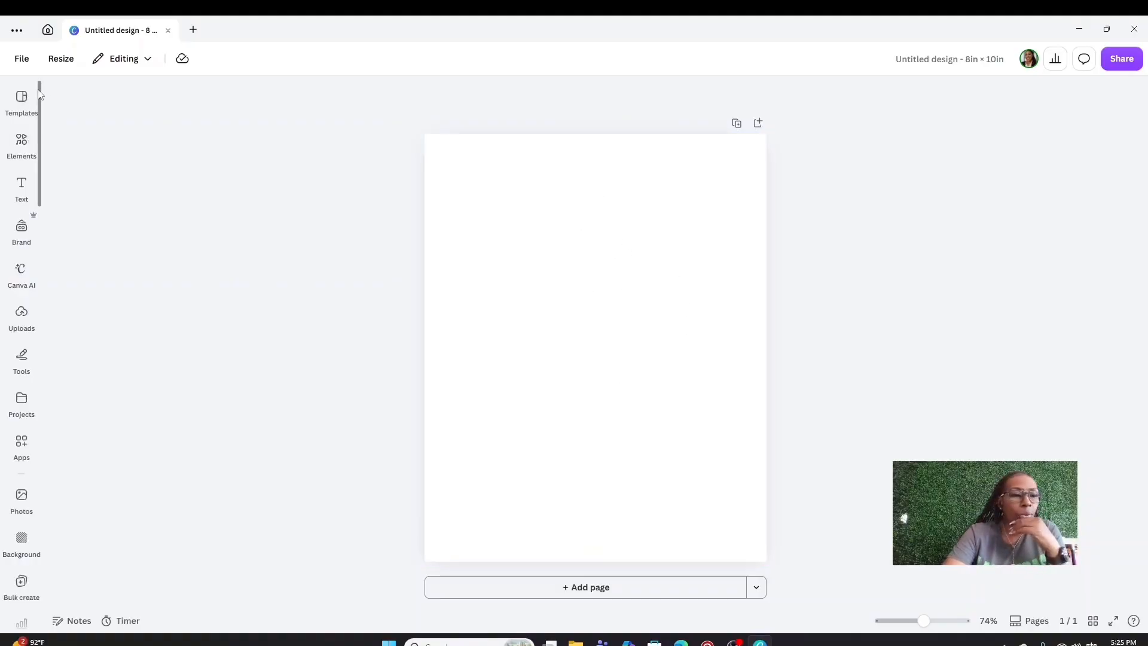
left_click(21, 142)
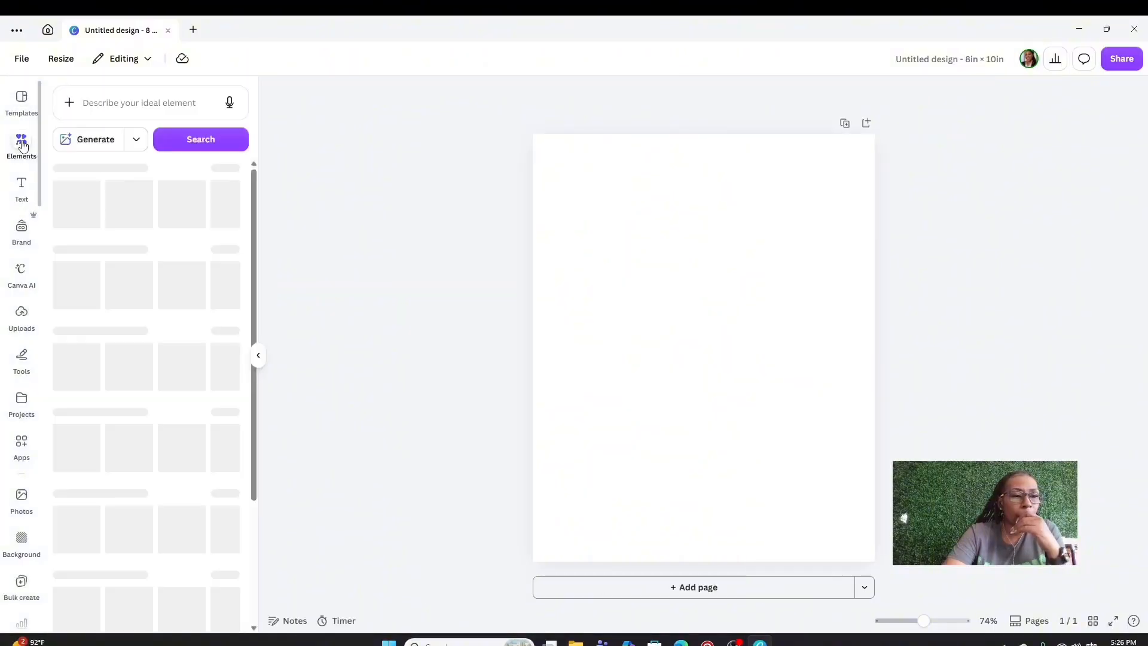
left_click(149, 107)
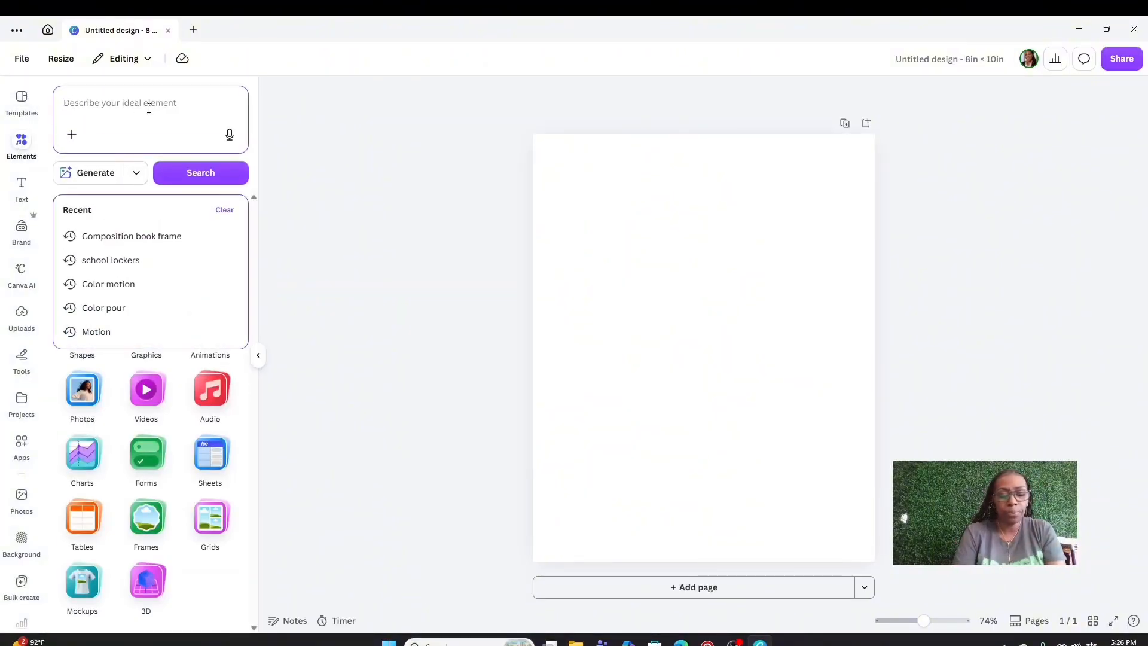
type("LO")
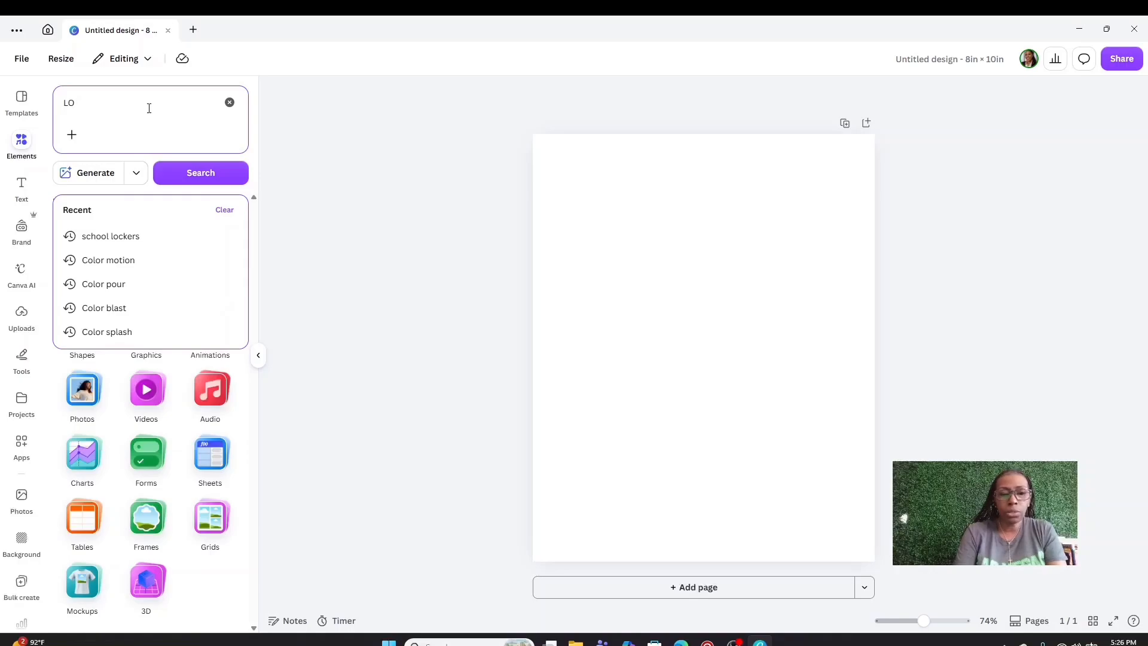
key("BackSpace")
key("BackSpace")
right_click(147, 109)
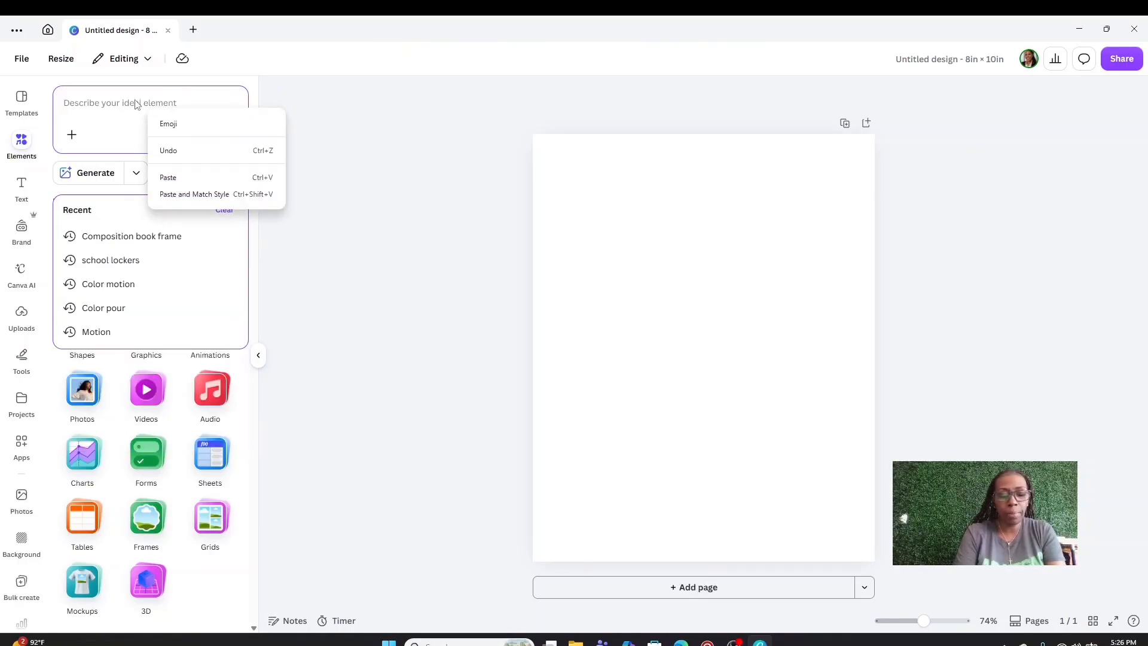
left_click(136, 101)
type("LOCKERS")
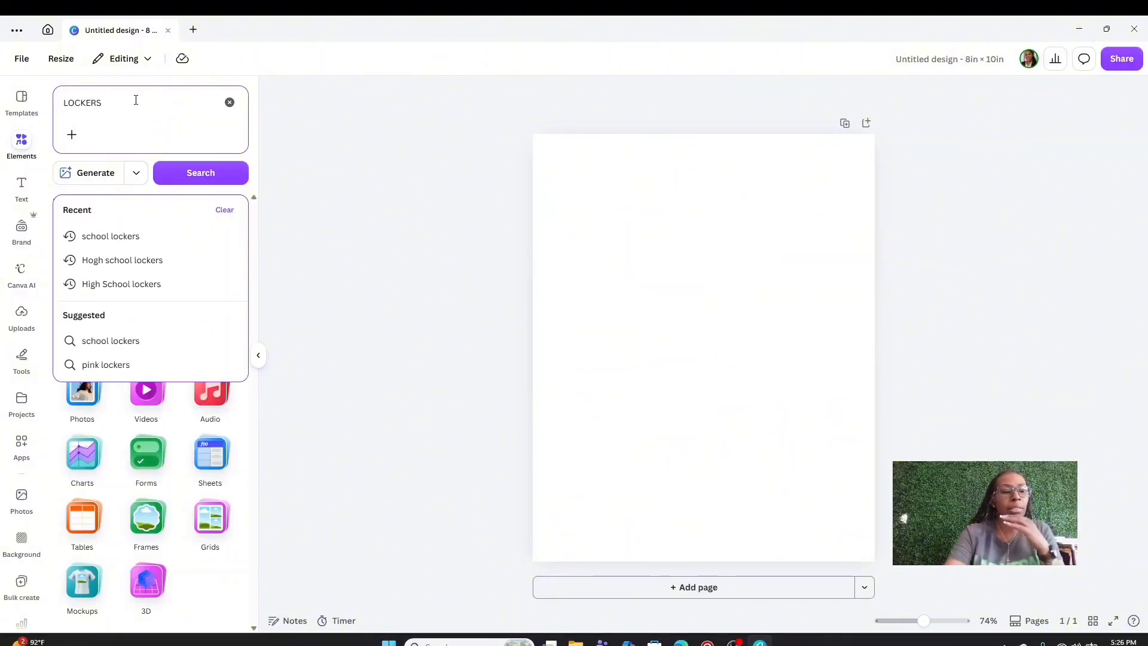
left_click(124, 237)
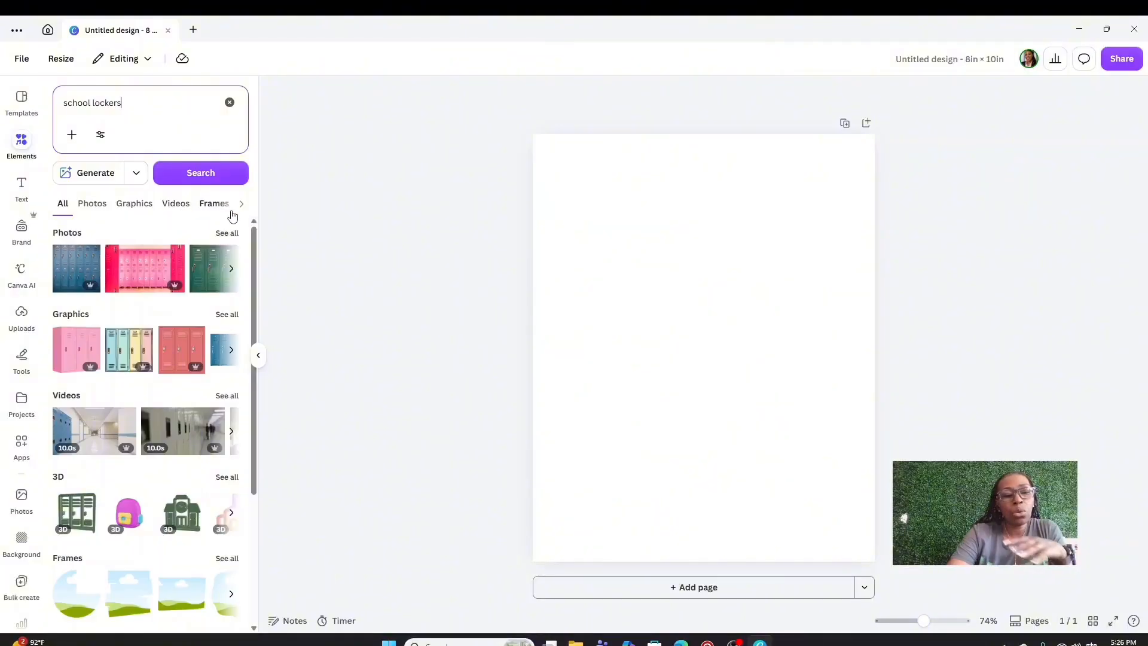
Look through the graphic and video results for school lockers and return to the photo results
left_click(88, 204)
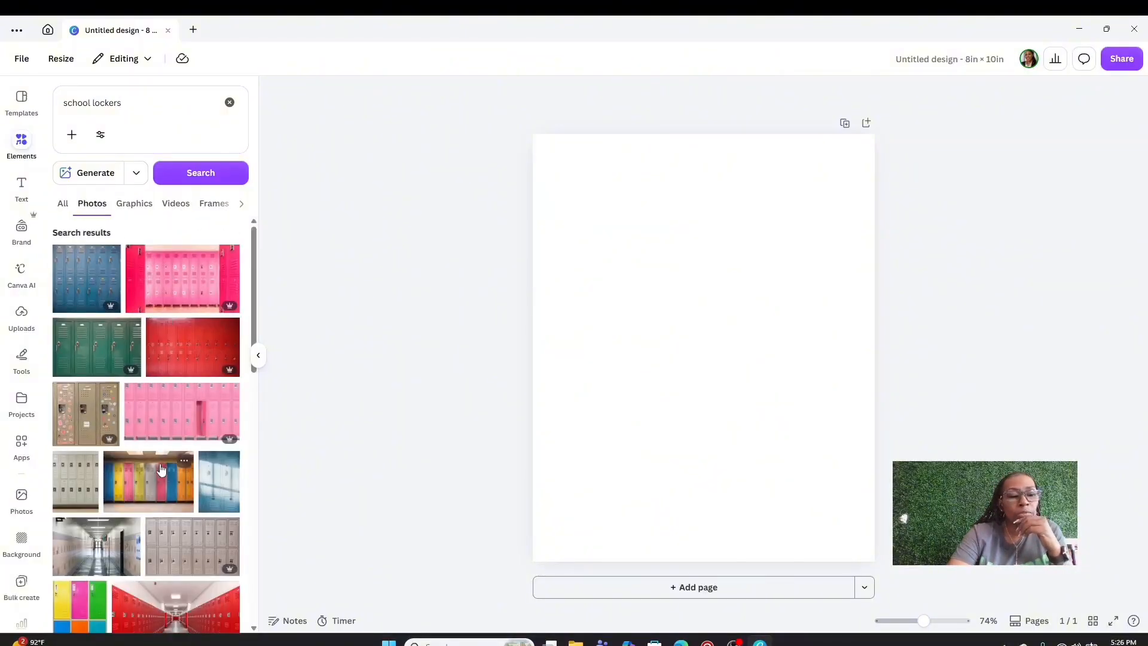
left_click(135, 205)
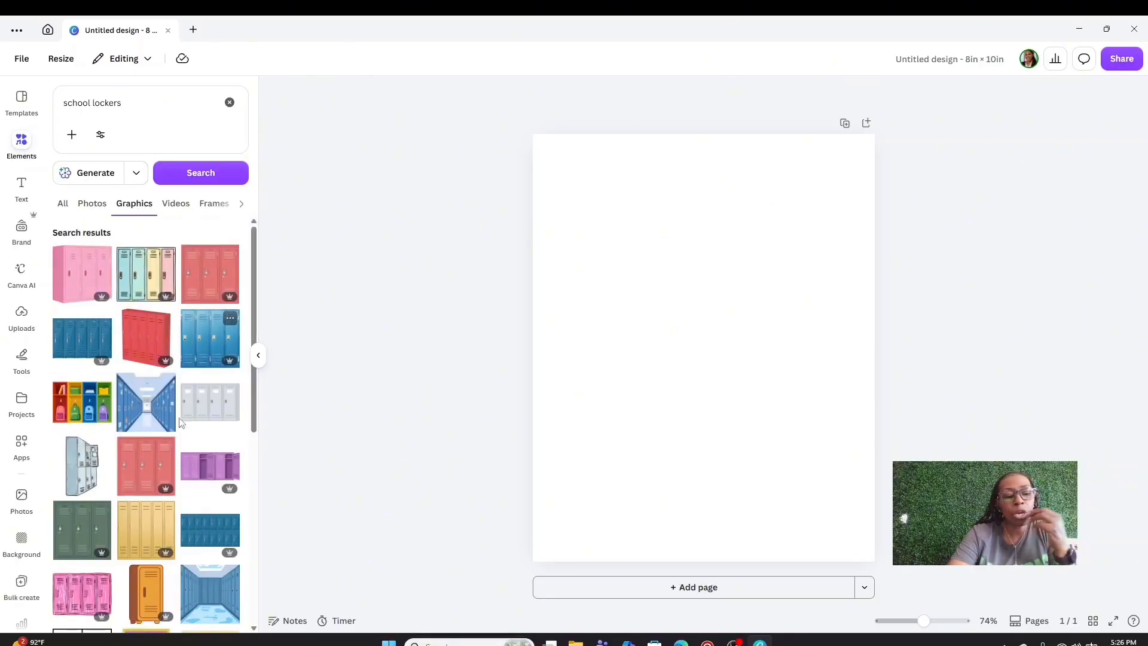
left_click(179, 211)
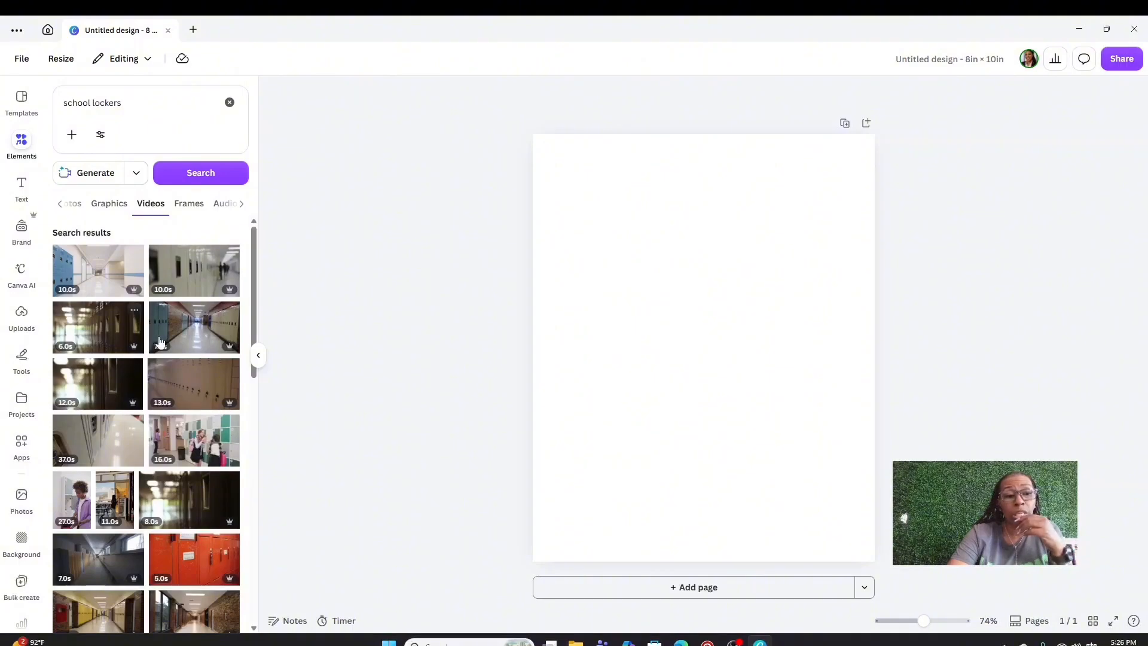
left_click(97, 205)
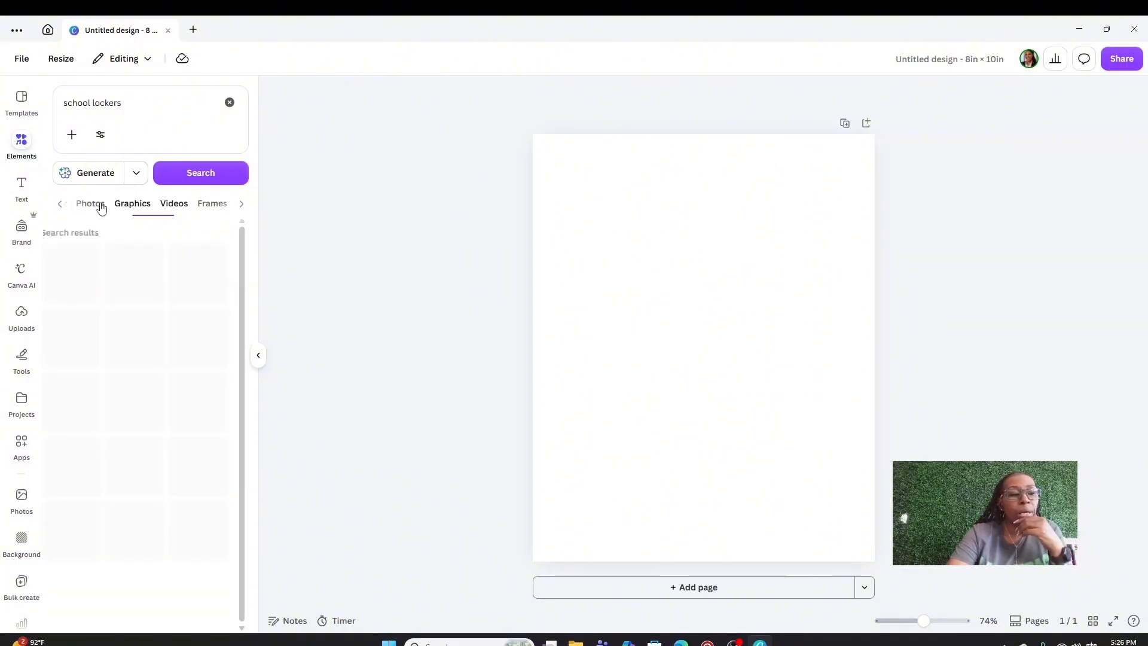
left_click(93, 205)
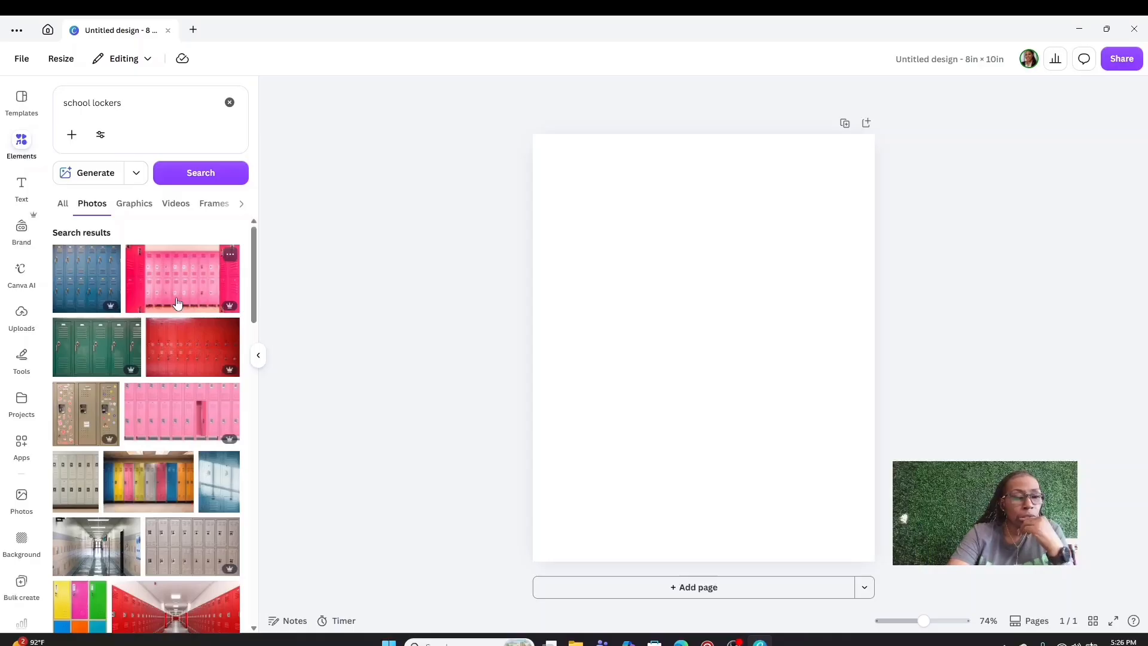
Try the straight-on pink lockers photo on the page, enlarge it, and delete it
left_click(177, 303)
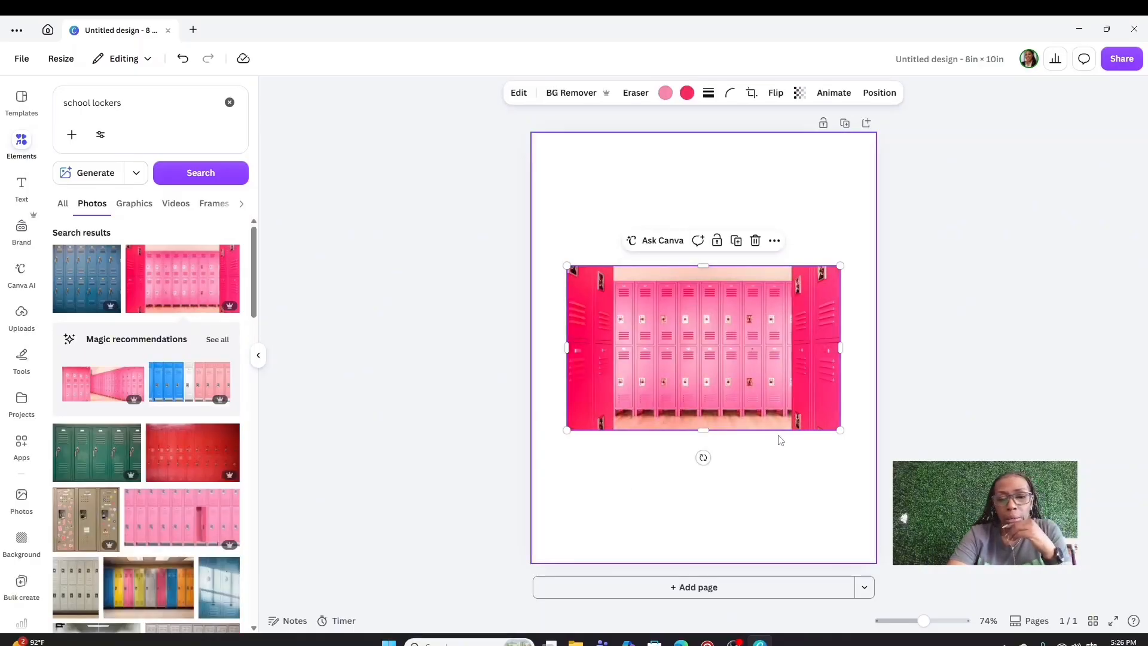
left_click_drag(838, 430, 862, 464)
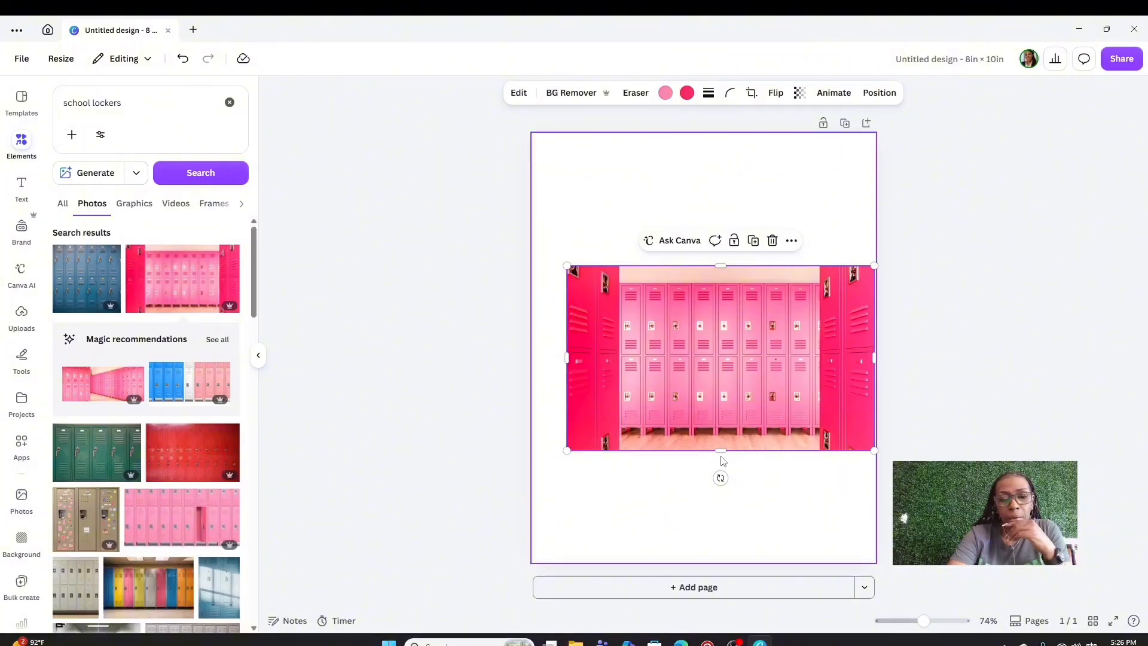
left_click_drag(720, 450, 717, 538)
left_click(772, 241)
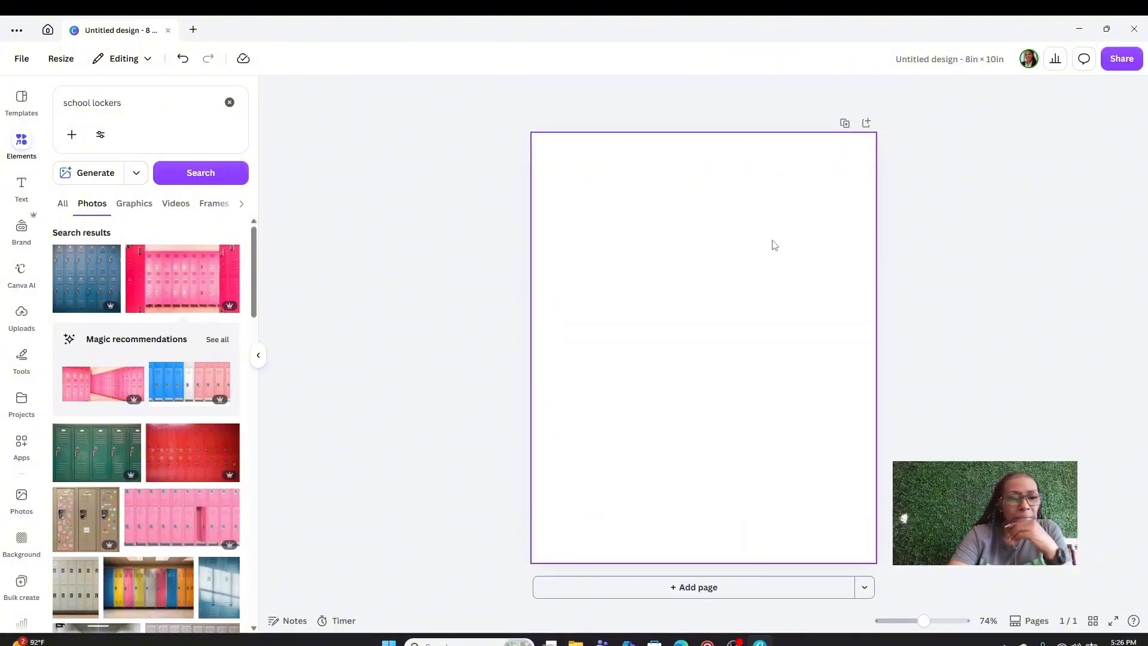
Add the angled pink lockers photo and extend it on all four sides to cover the whole page
scroll(169, 479, "down", 3)
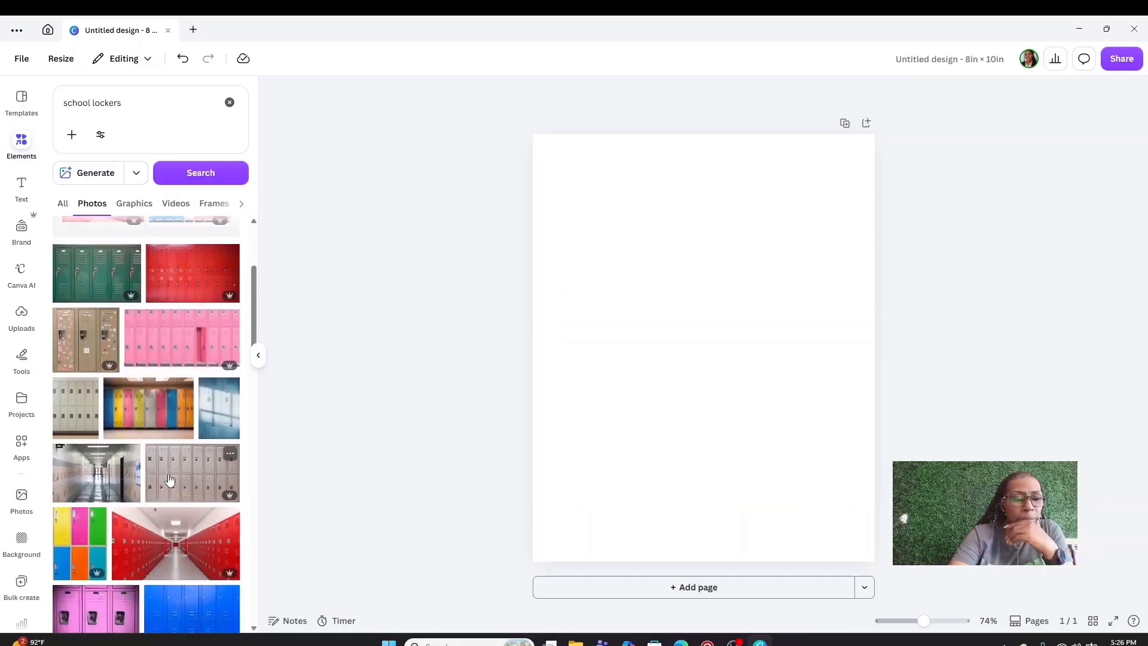
scroll(170, 478, "down", 5)
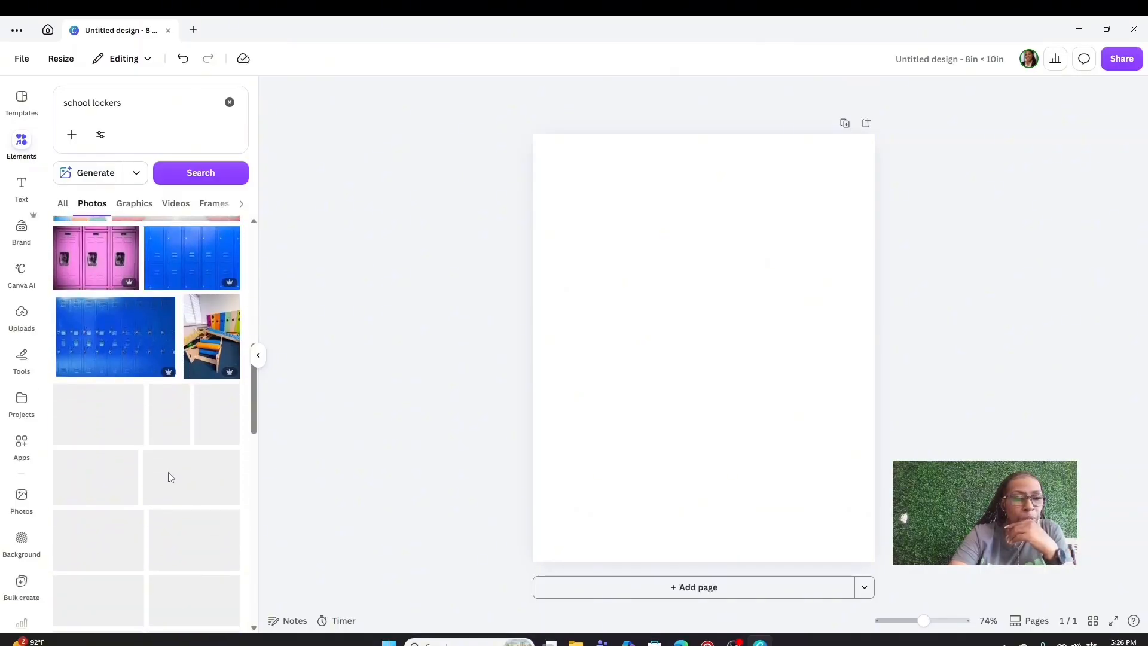
scroll(173, 481, "down", 2)
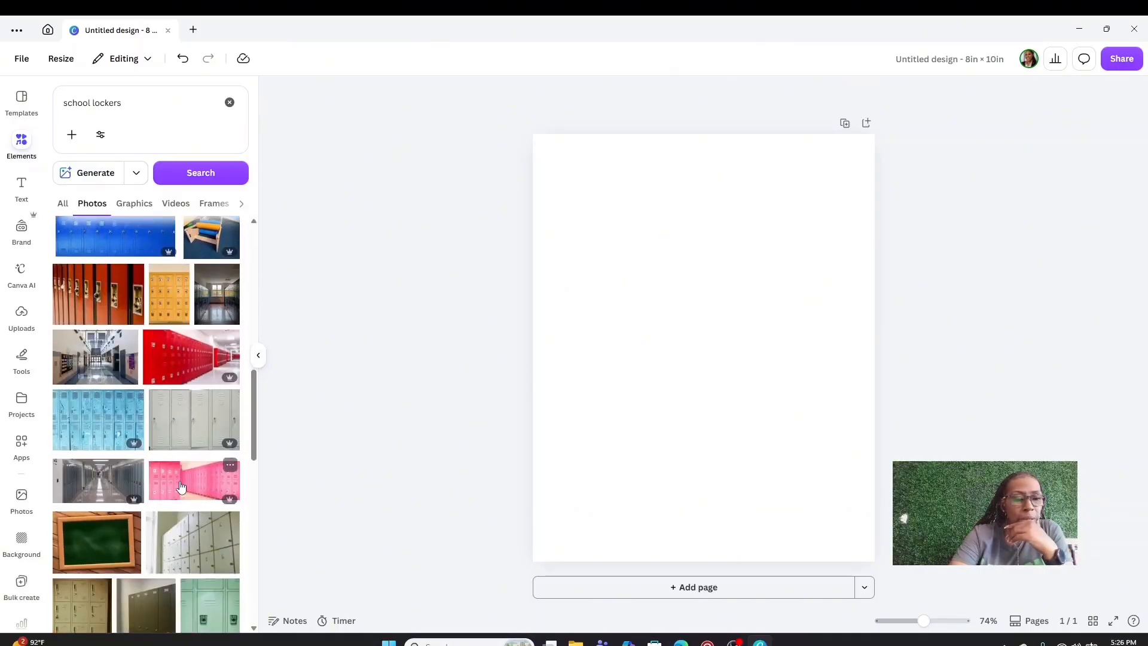
left_click(181, 487)
left_click_drag(703, 405, 703, 533)
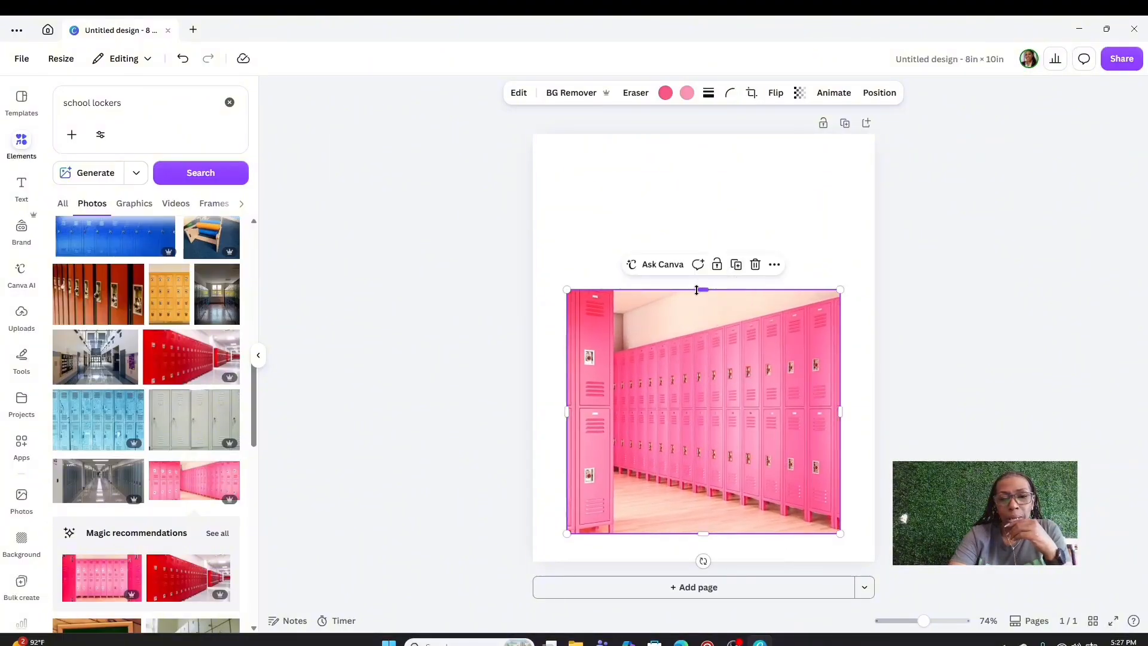
left_click_drag(703, 285, 704, 158)
left_click_drag(566, 345, 529, 341)
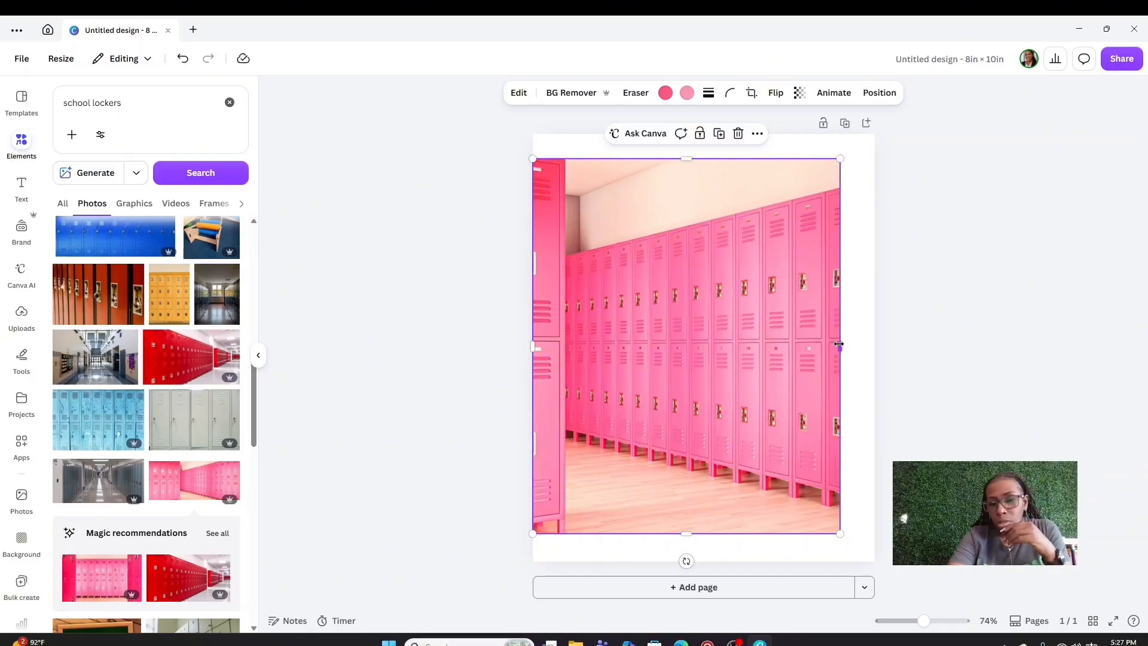
left_click_drag(839, 346, 874, 342)
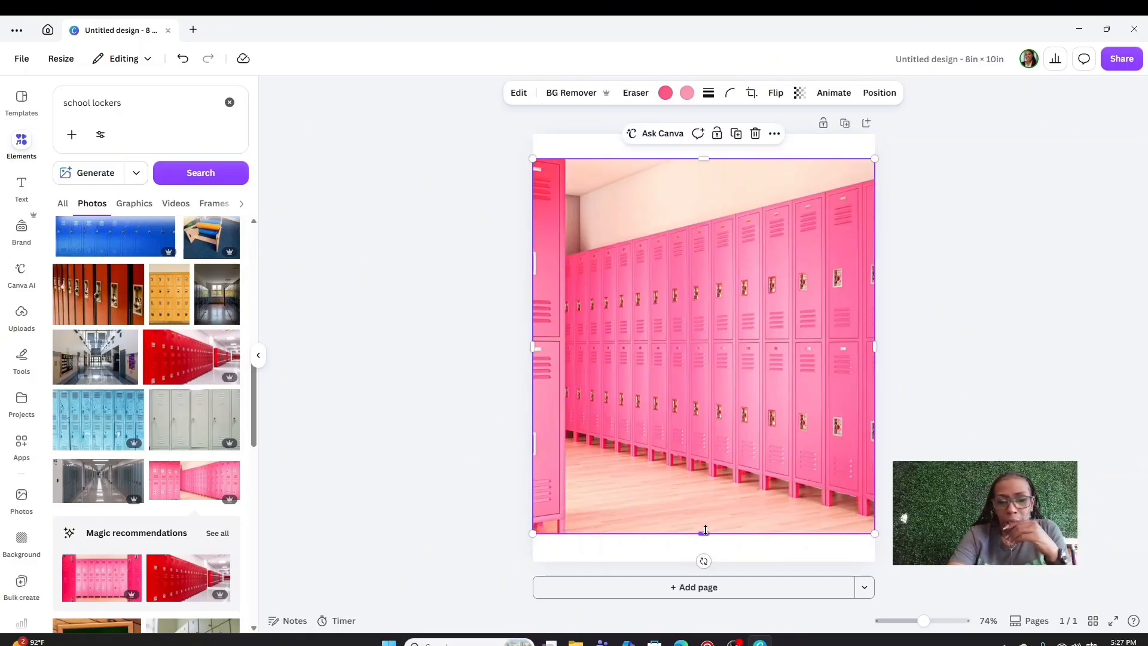
left_click_drag(701, 530, 705, 561)
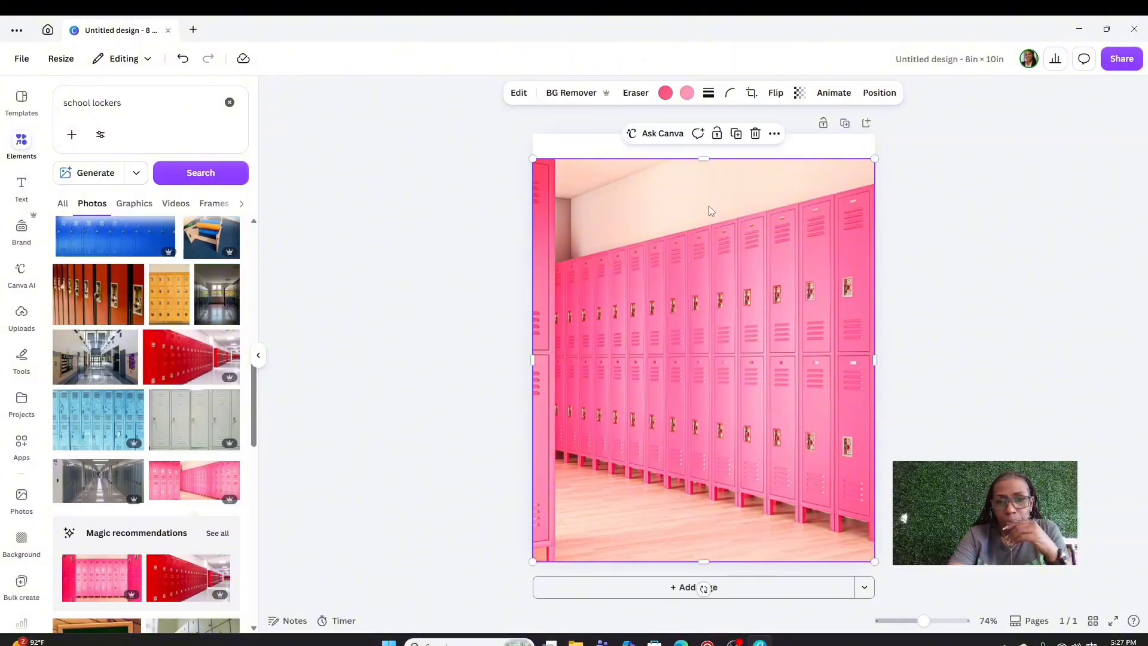
left_click_drag(706, 156, 705, 133)
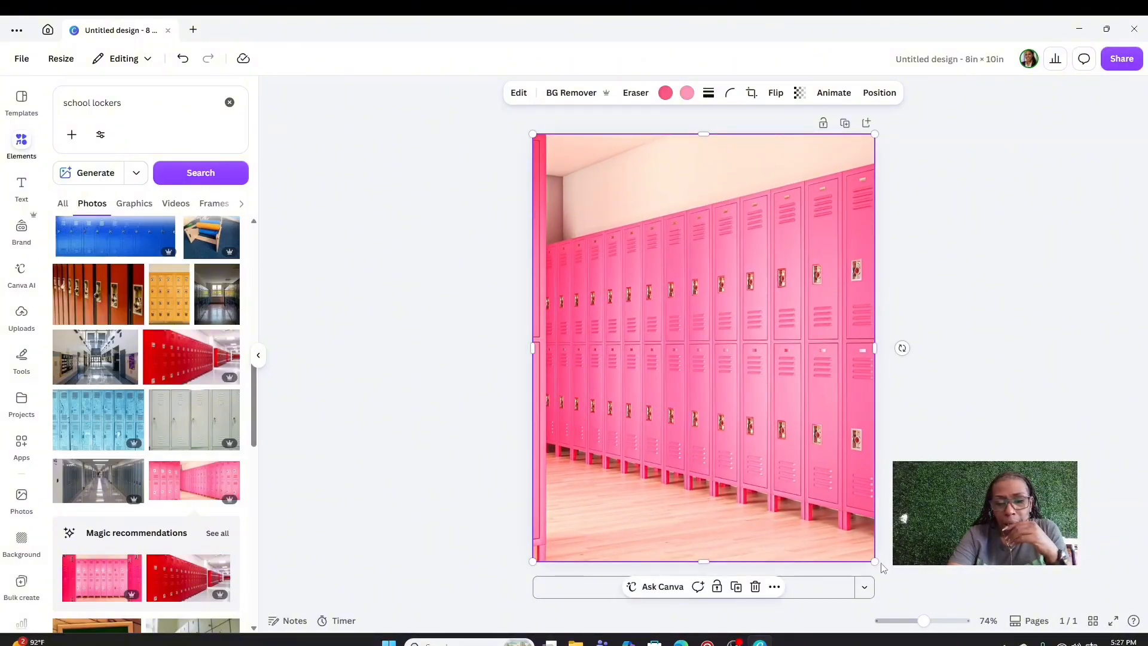
Shrink the lockers photo, crop its right side, and uncrop its left side to include the full large front locker
left_click_drag(874, 561, 846, 527)
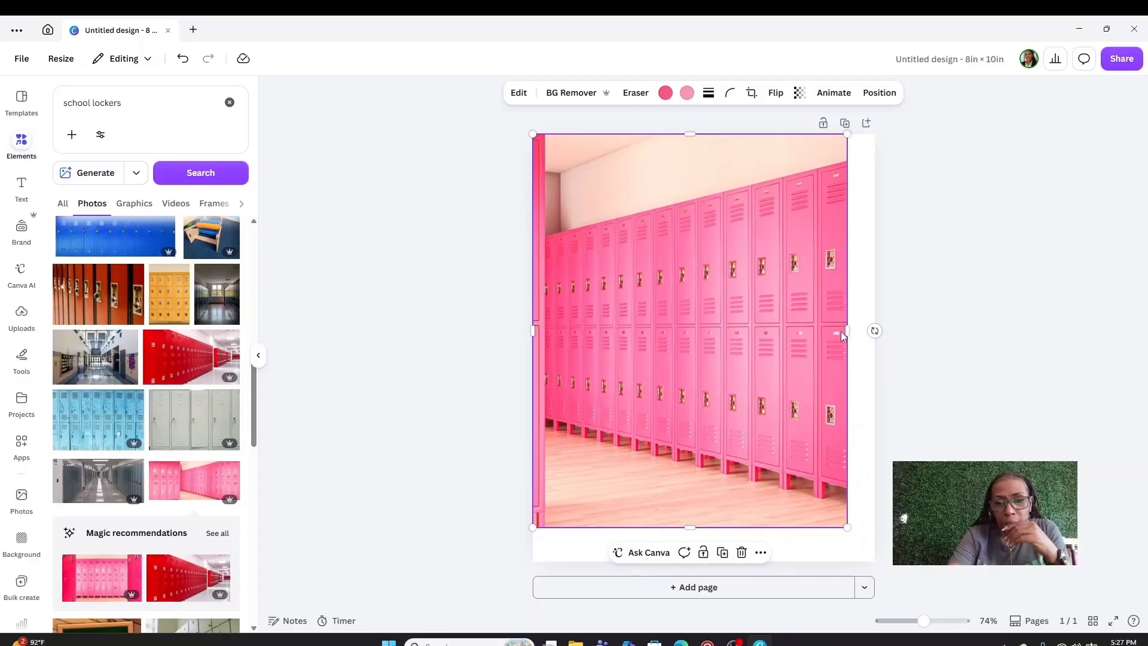
left_click_drag(843, 336, 736, 336)
left_click_drag(615, 387, 686, 392)
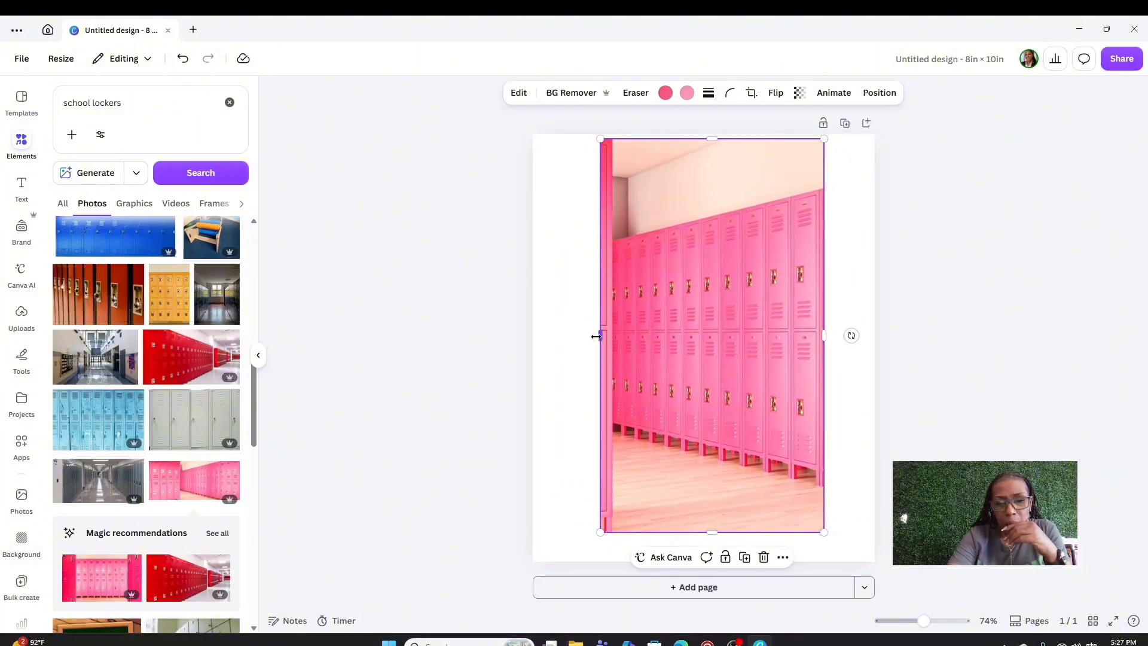
left_click_drag(596, 337, 545, 336)
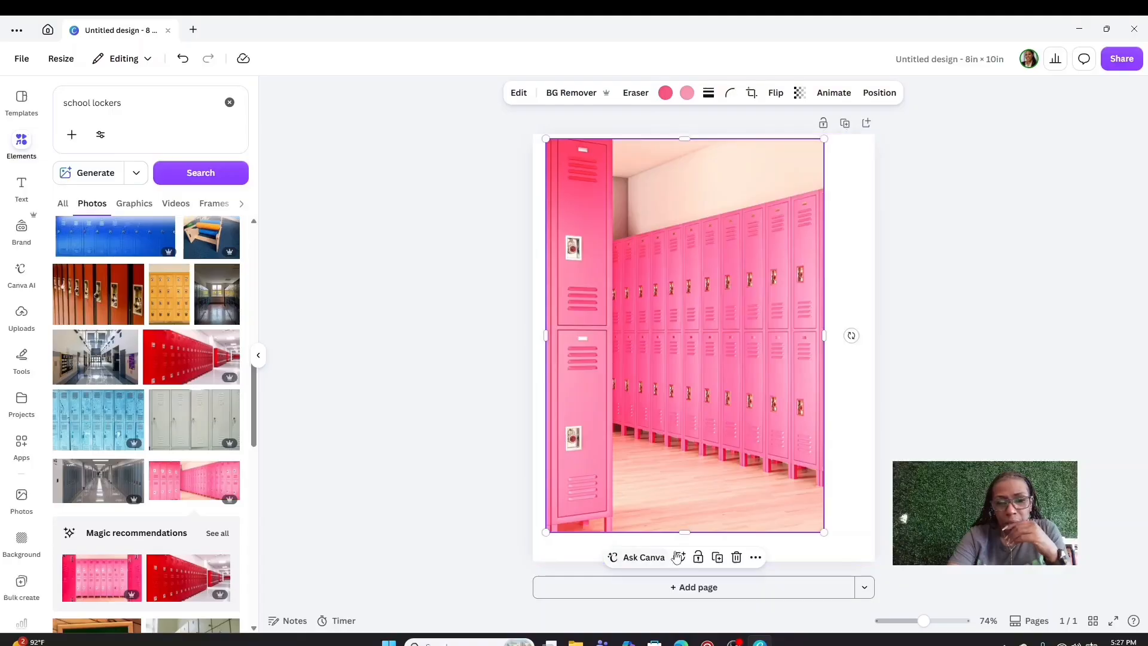
Extend the reframed lockers photo to the page's bottom, right, top and left edges so it covers the whole page
left_click_drag(685, 532, 685, 561)
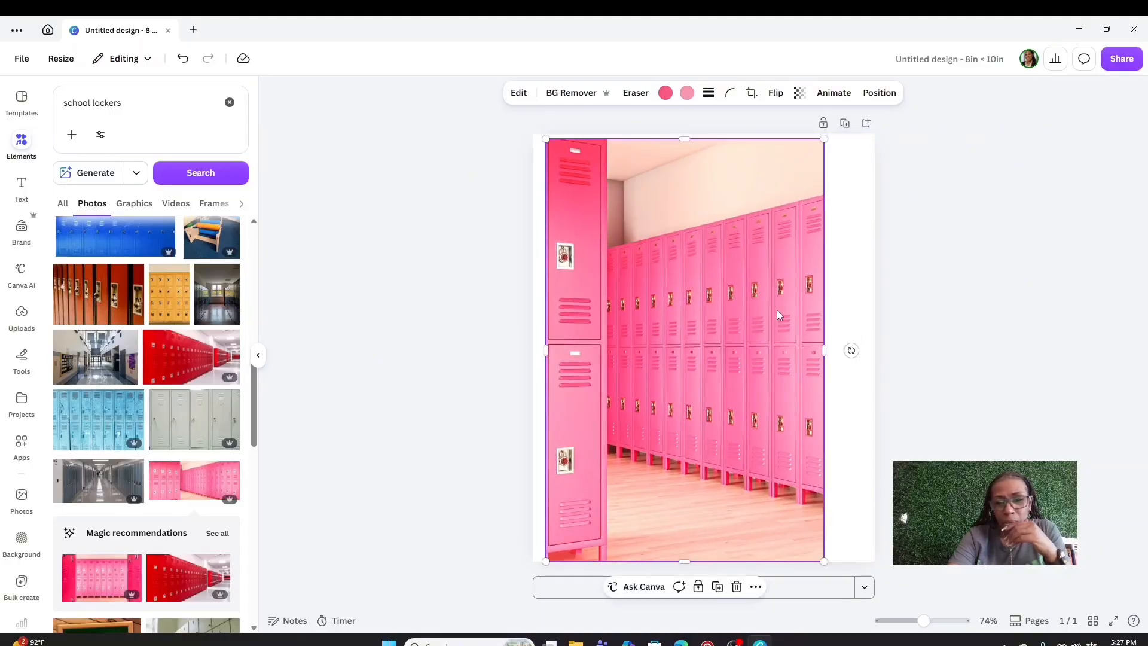
left_click(829, 350)
left_click(817, 351)
left_click_drag(821, 355, 876, 345)
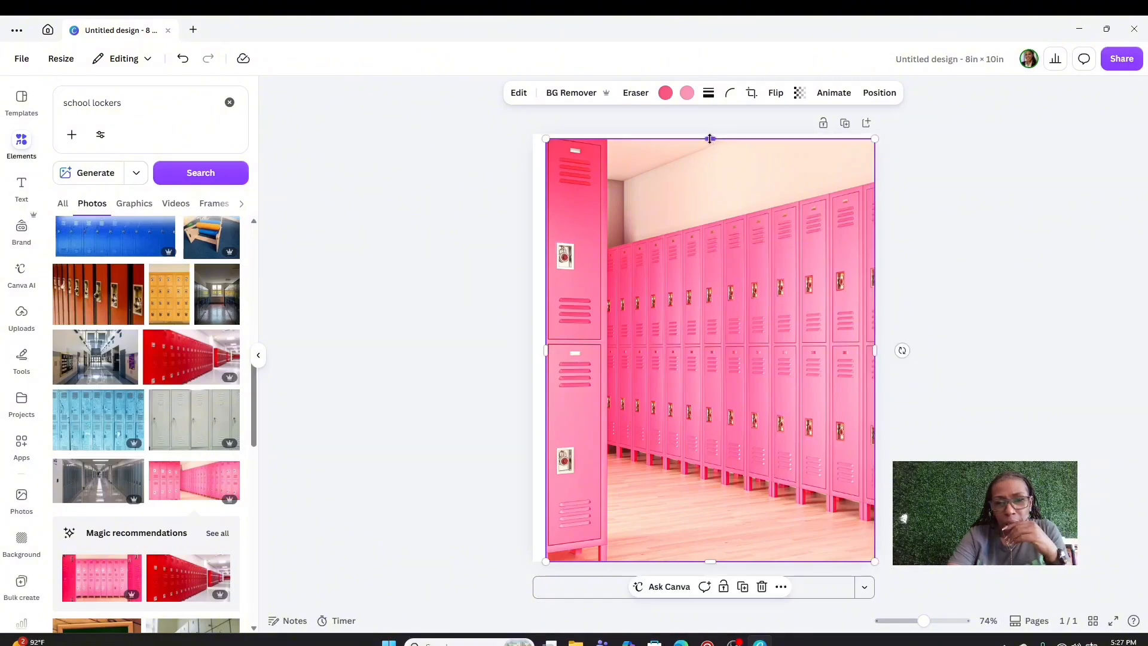
left_click_drag(709, 138, 709, 134)
left_click_drag(548, 348, 533, 346)
left_click(1046, 379)
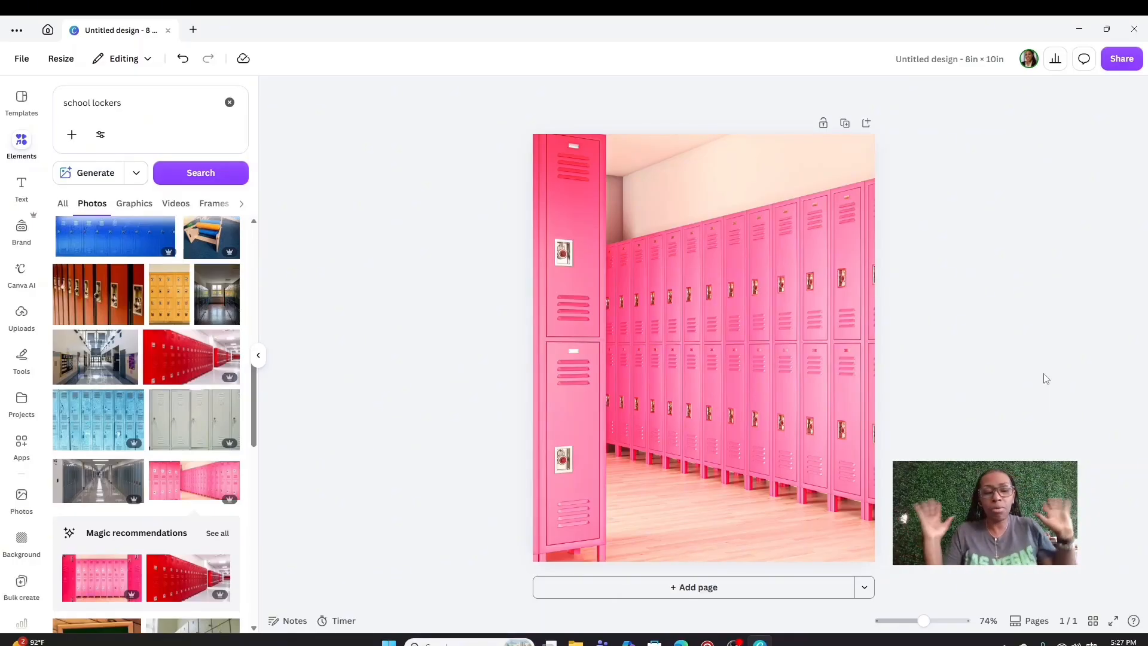
Paste the copied twins image onto the page, enlarge it to almost the page width, and center it horizontally
right_click(759, 373)
left_click(1074, 226)
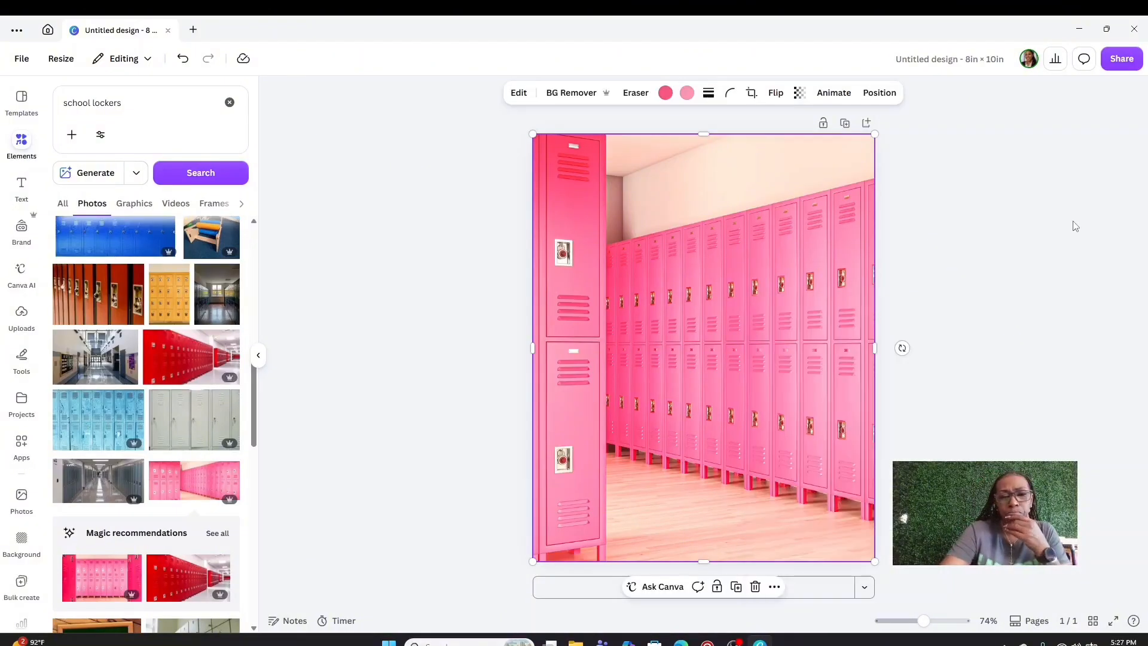
left_click(1049, 199)
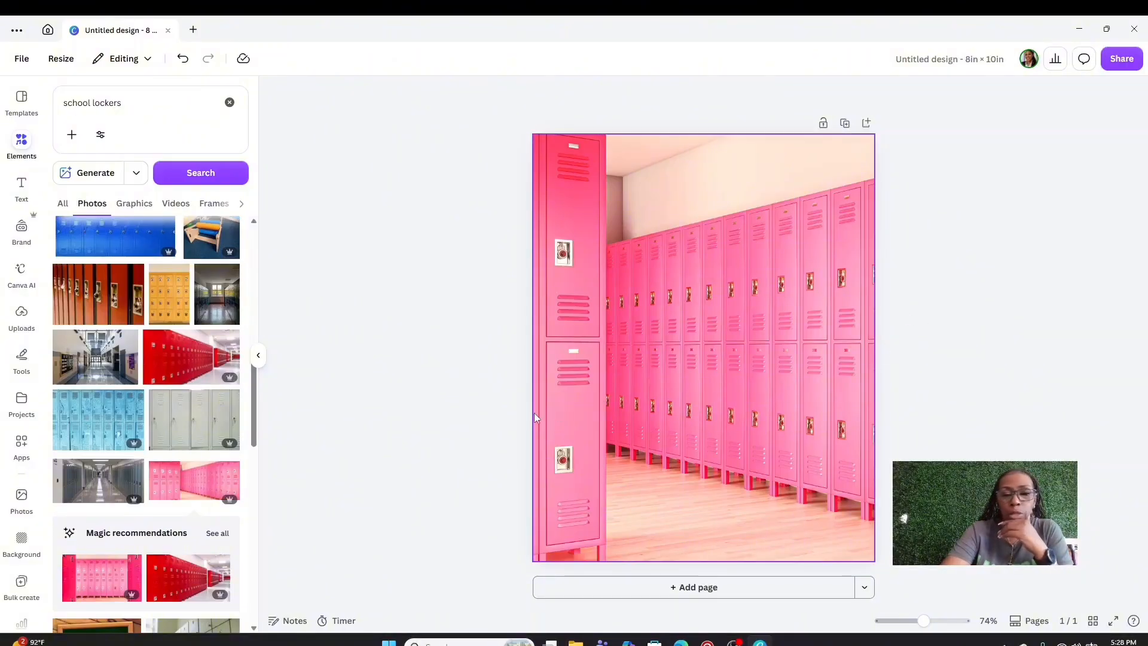
right_click(676, 326)
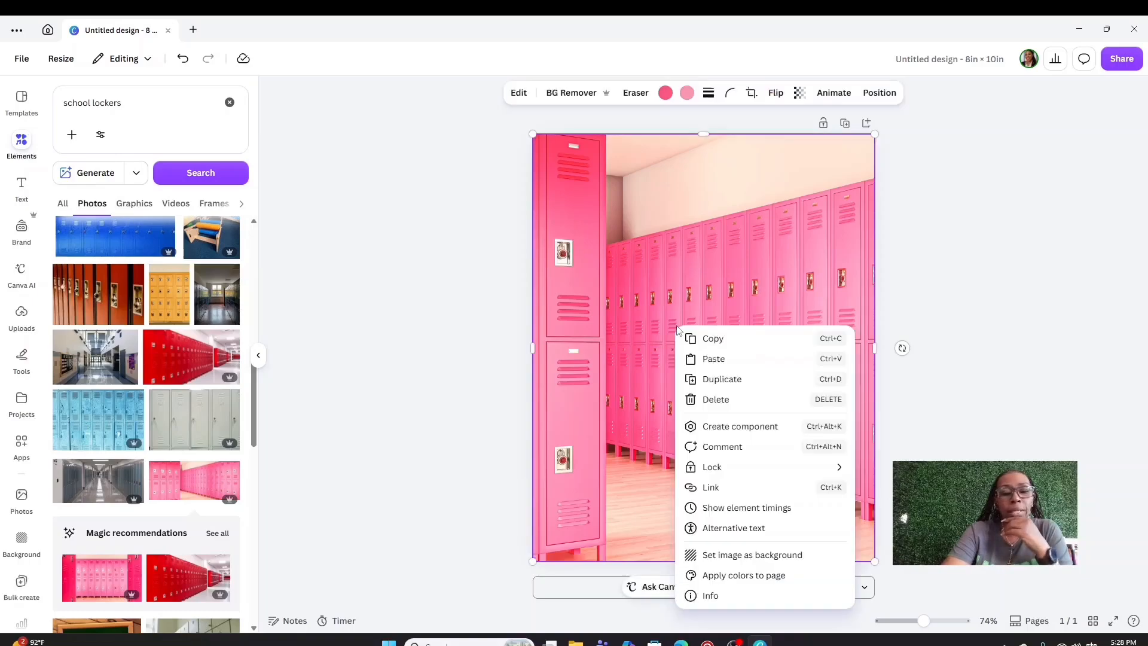
left_click(724, 359)
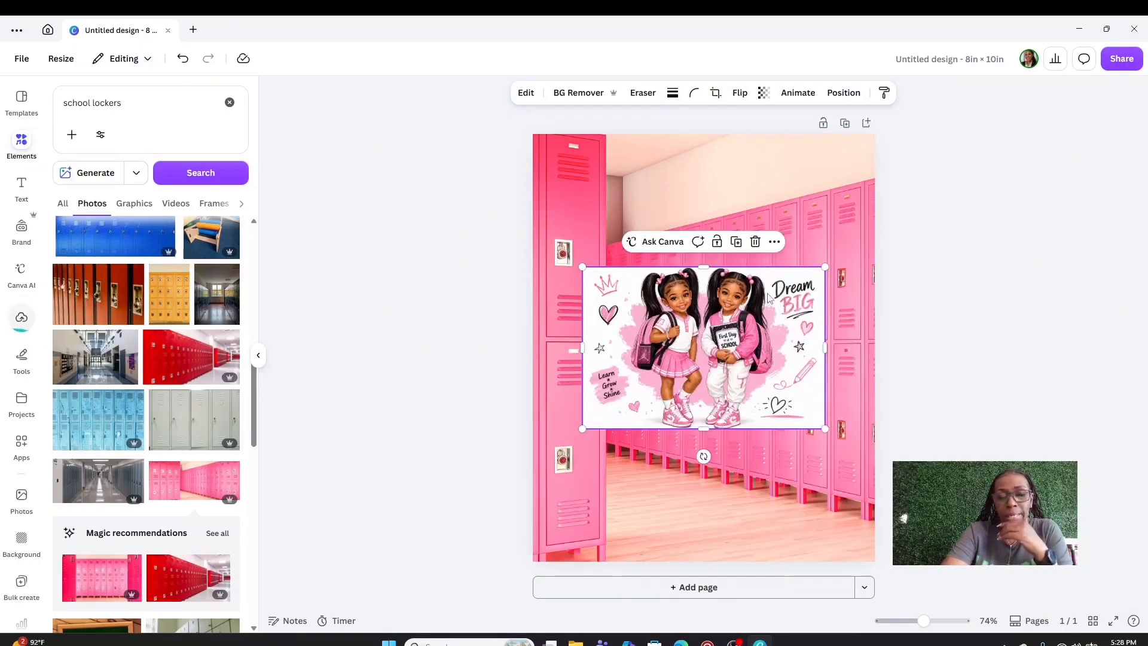
left_click_drag(825, 429, 921, 498)
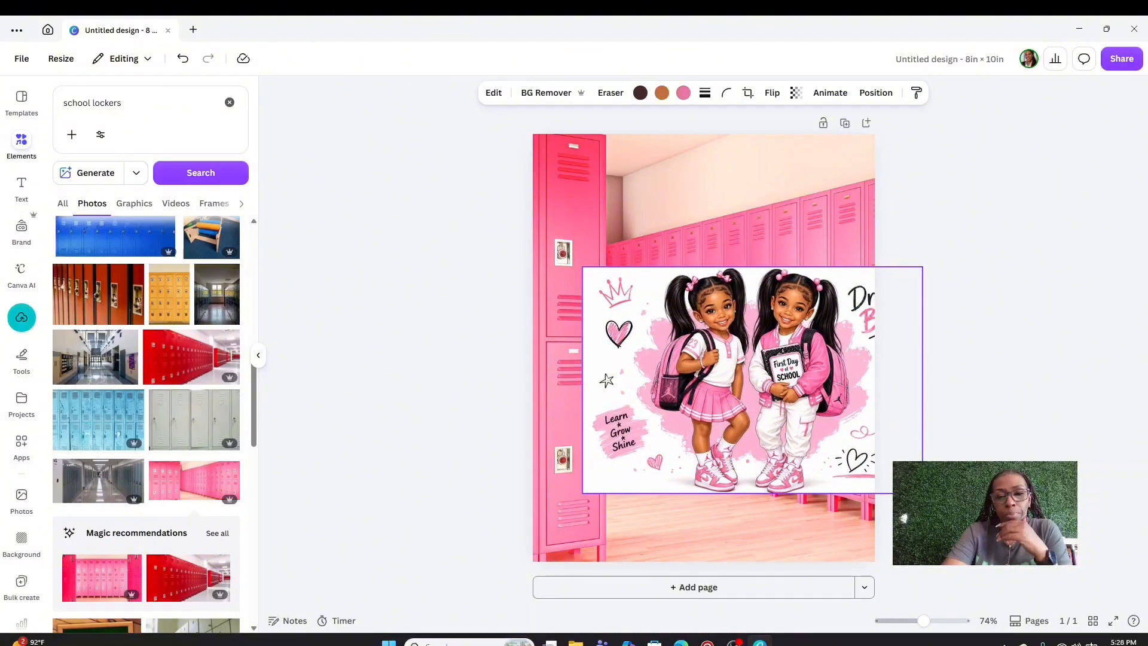
left_click_drag(839, 444, 794, 454)
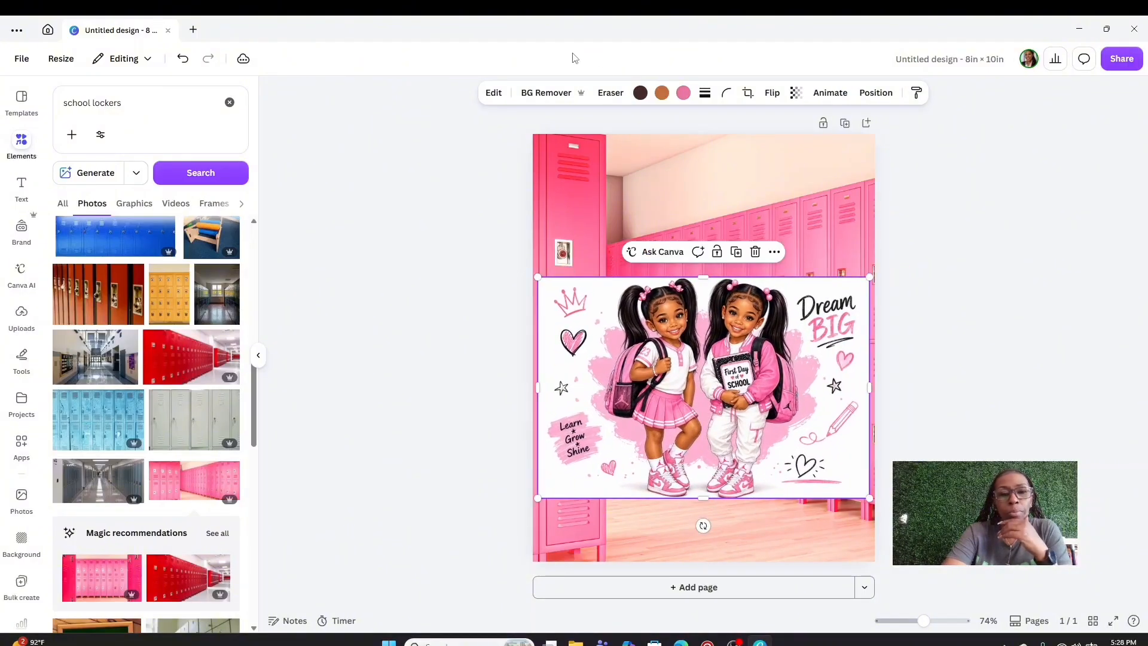
Remove the twins image's background, then enlarge the twins and place them on the locker room floor
left_click(544, 93)
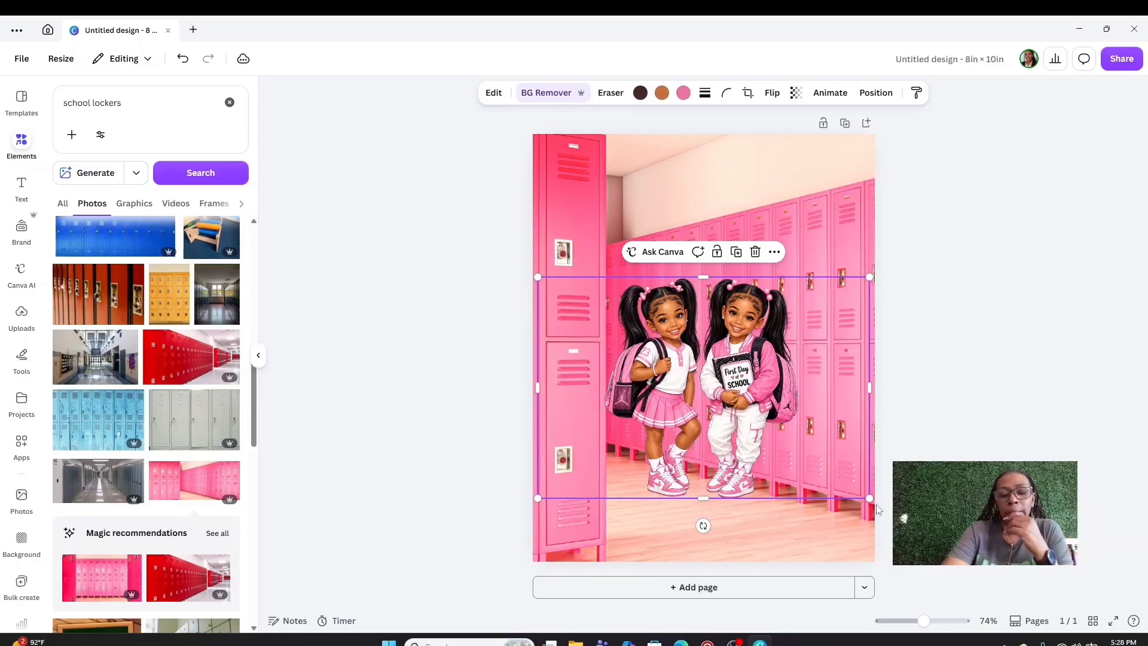
left_click_drag(869, 497, 950, 552)
left_click_drag(830, 500, 805, 499)
left_click(1126, 427)
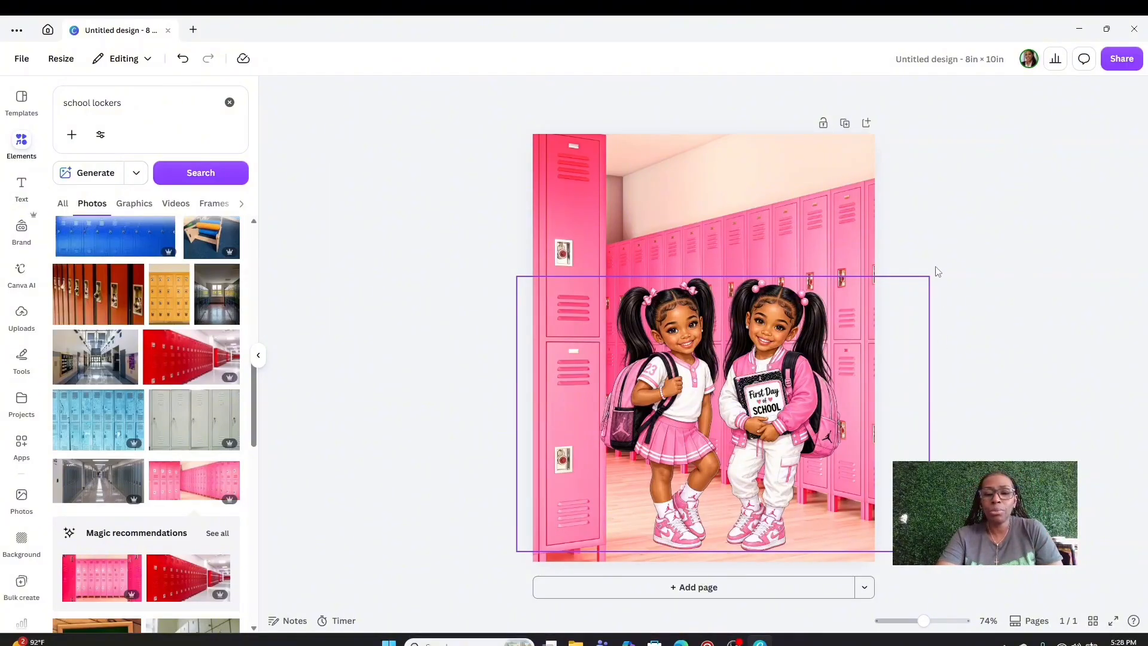
Crop the empty margins on both sides of the twins image and nudge it slightly down
left_click(786, 249)
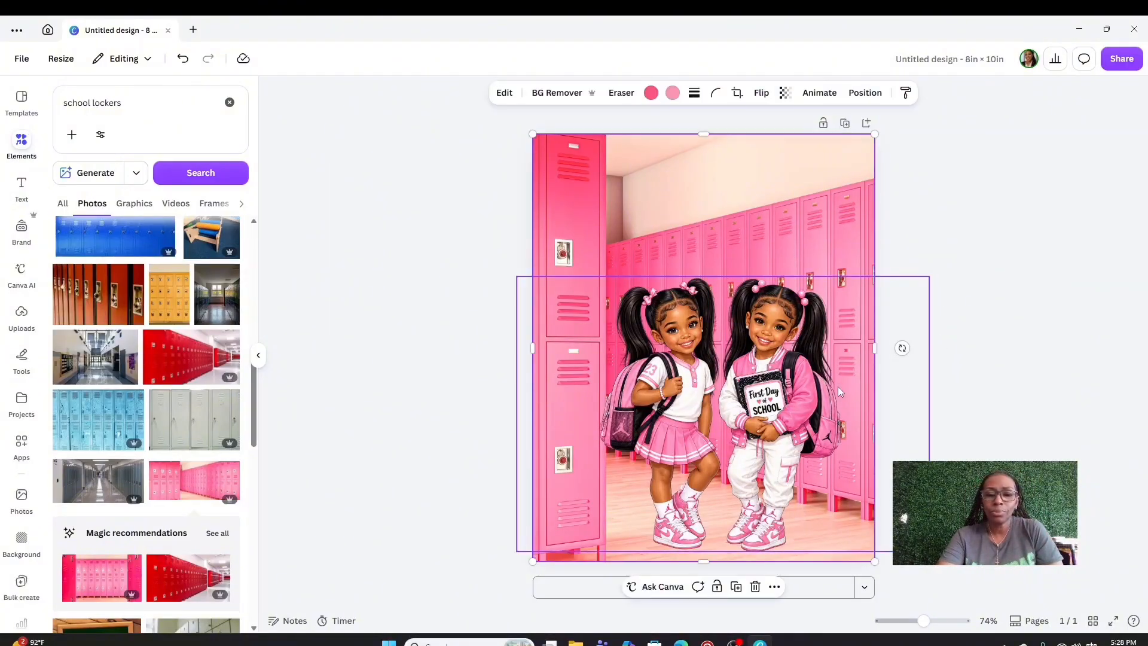
left_click(858, 412)
left_click_drag(929, 412, 874, 413)
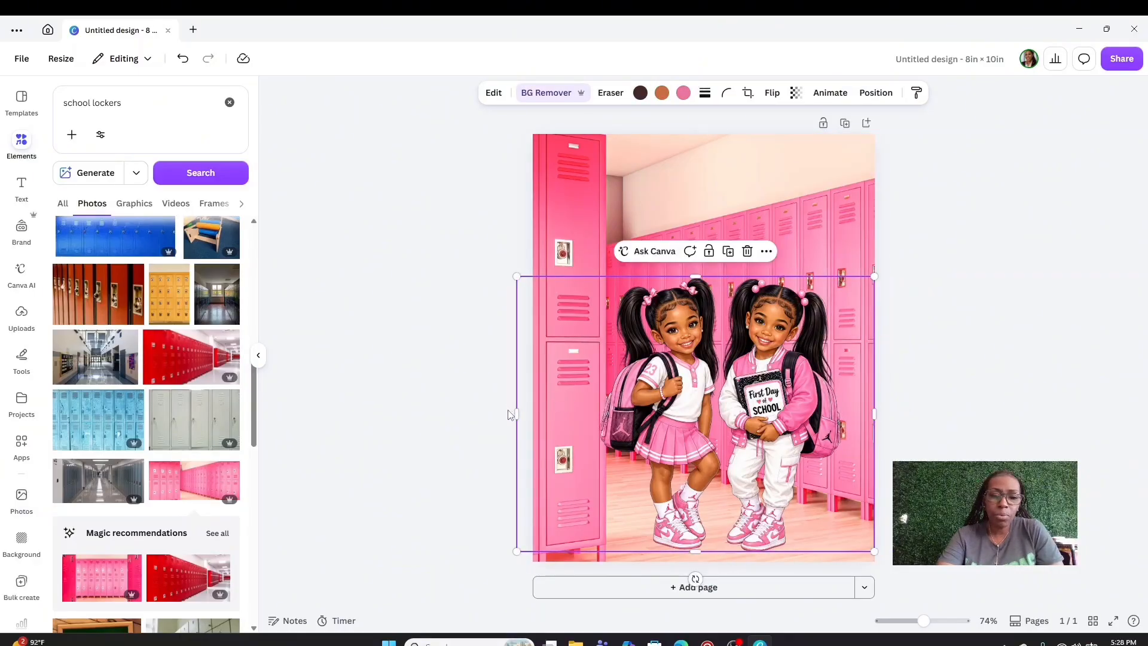
left_click_drag(516, 411, 605, 413)
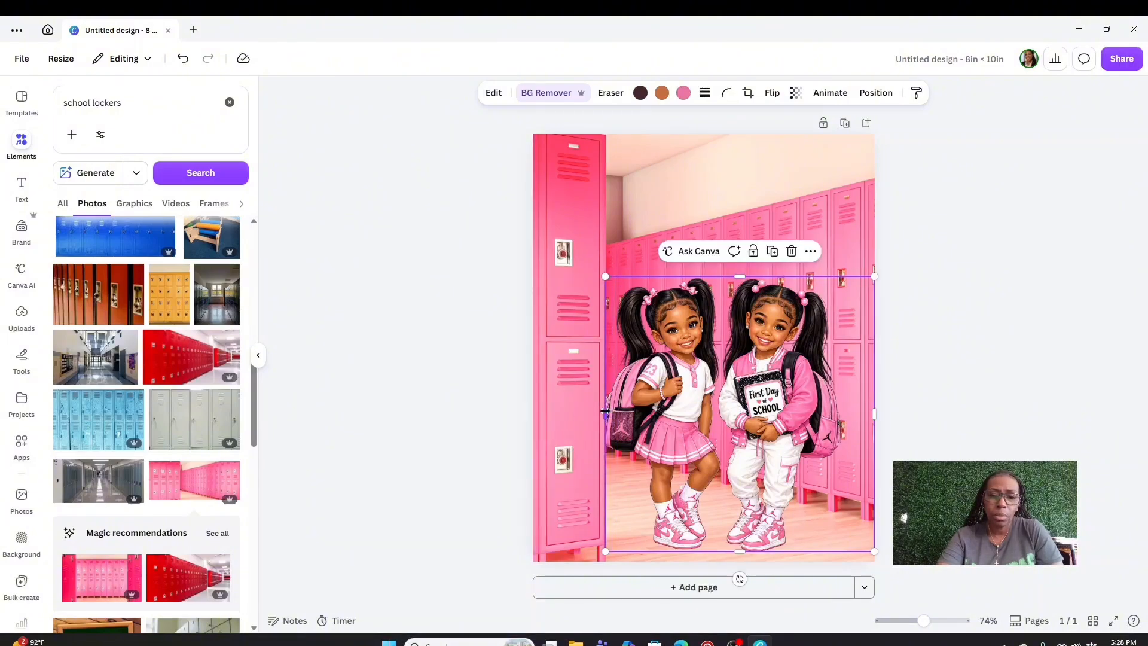
left_click(1037, 361)
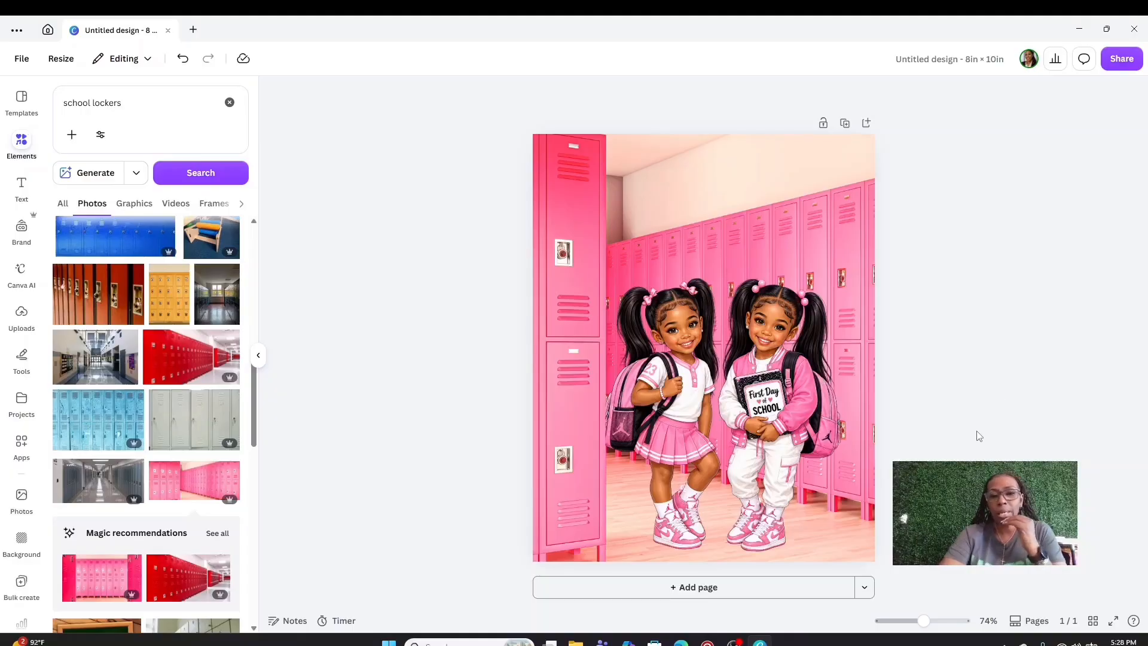
left_click(790, 404)
left_click_drag(790, 407, 790, 408)
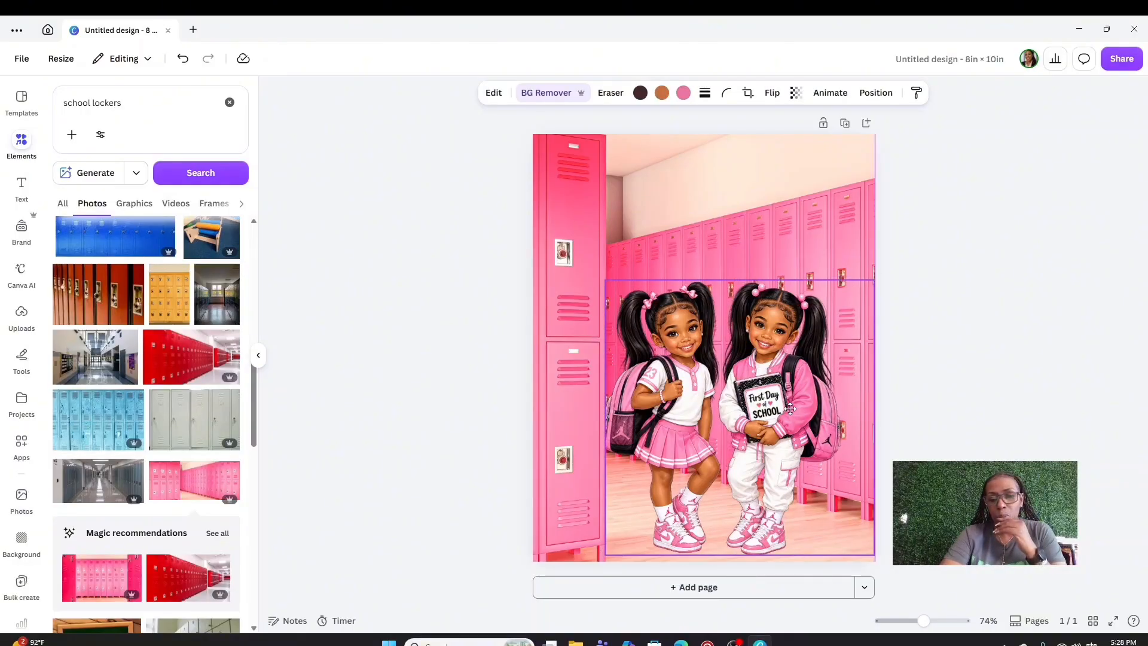
left_click(968, 365)
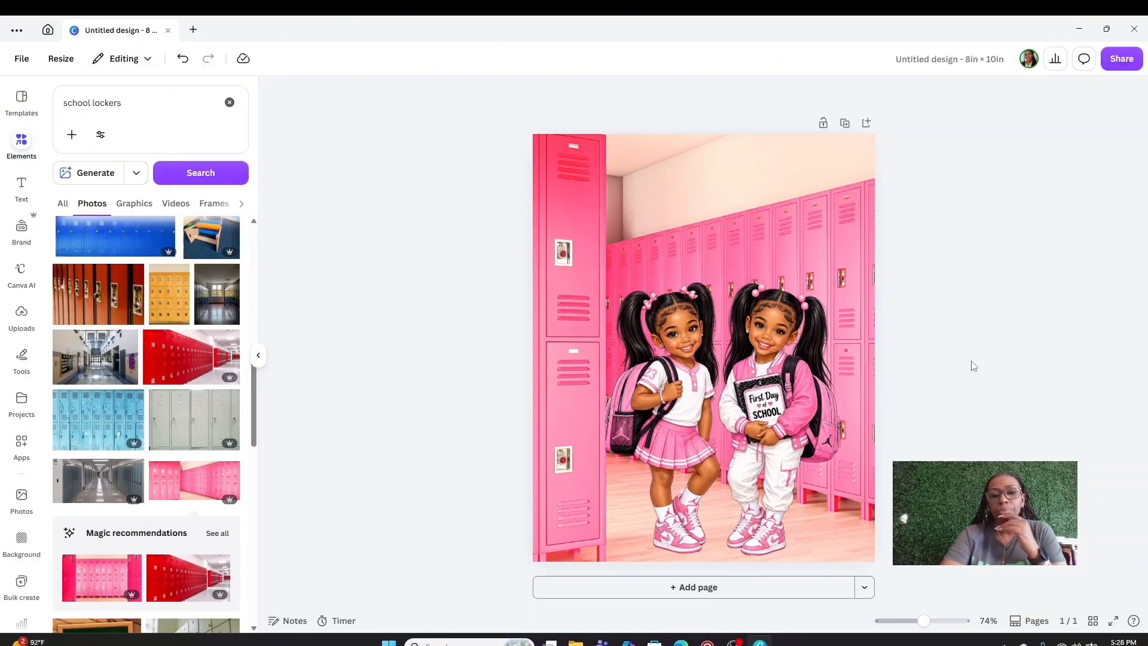
Flip the twins image horizontally and shift it left toward the middle of the page
left_click(744, 421)
left_click(771, 92)
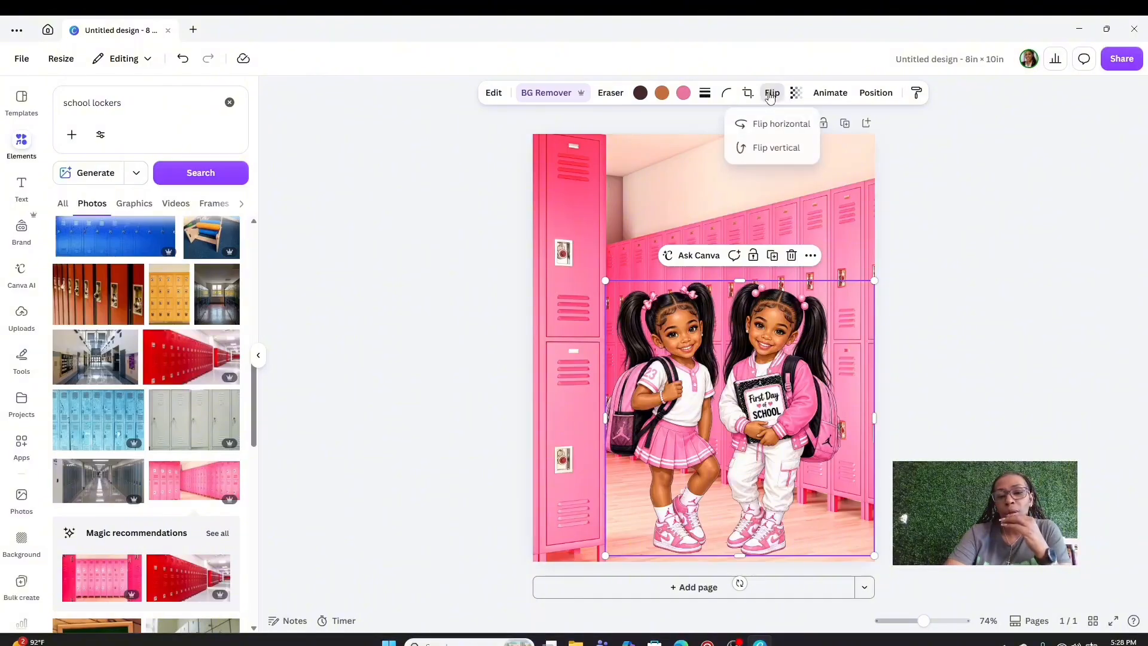
left_click(791, 123)
left_click(986, 281)
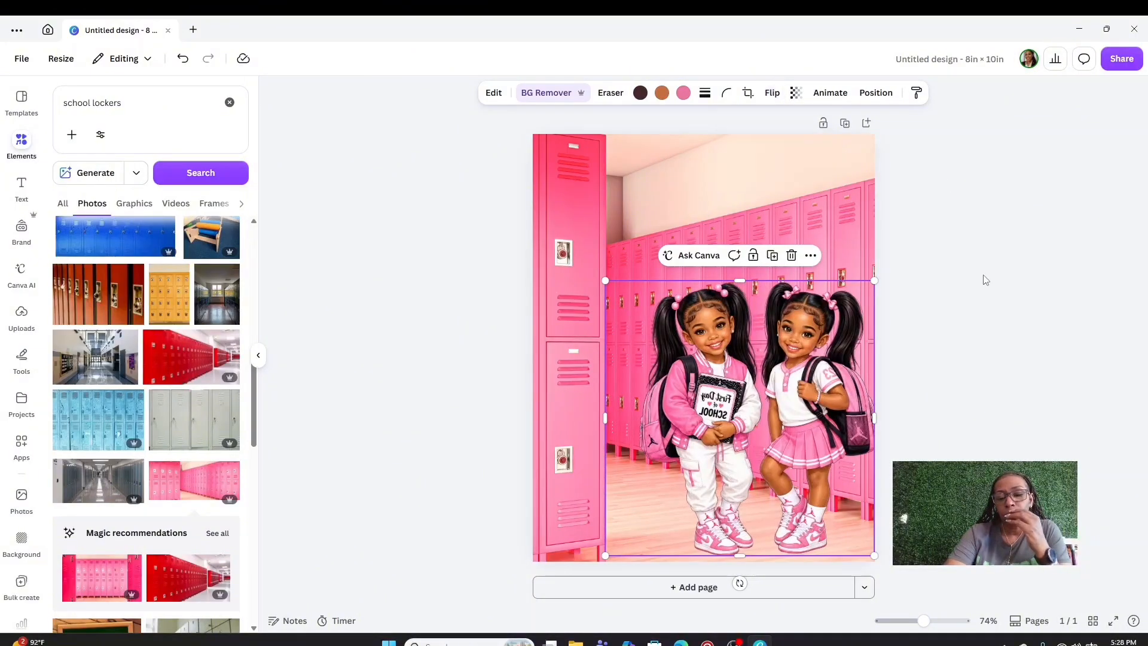
left_click_drag(776, 417, 720, 423)
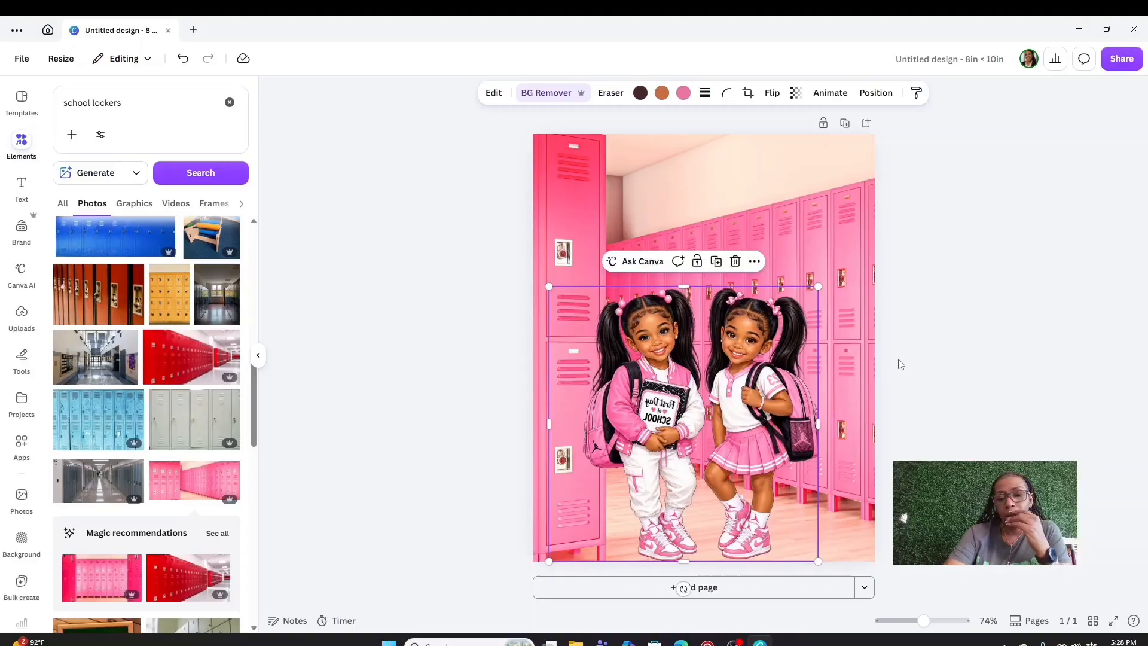
left_click(936, 343)
left_click_drag(643, 422, 645, 410)
left_click(917, 386)
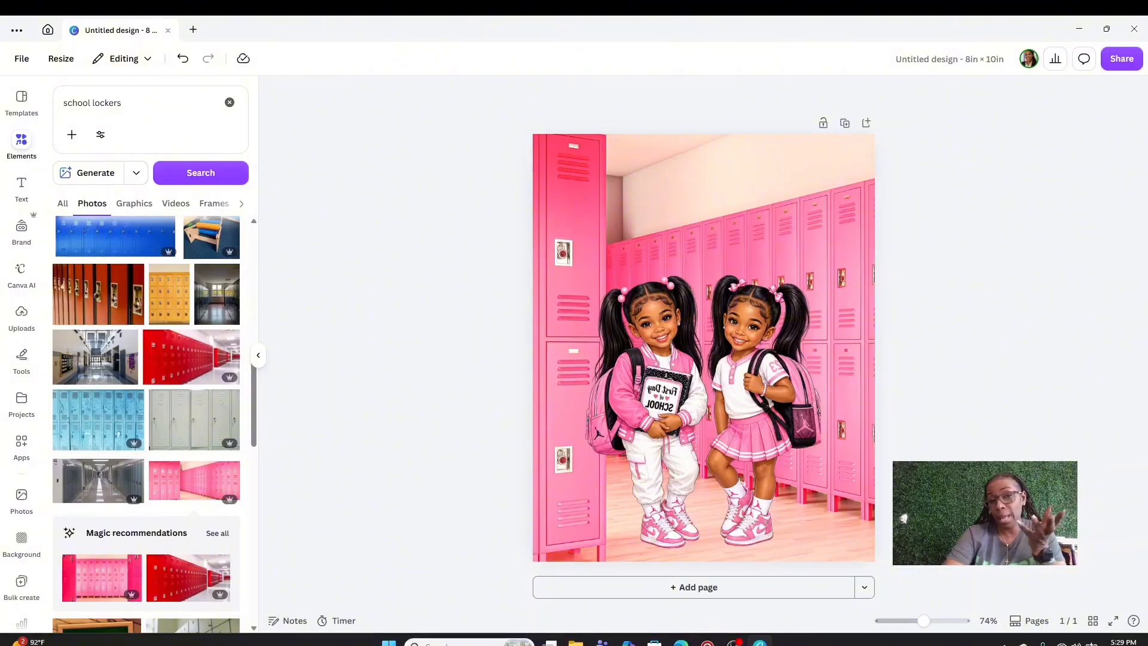
Scale the twins image down slightly and reposition it near the bottom center of the page
left_click_drag(634, 438, 684, 449)
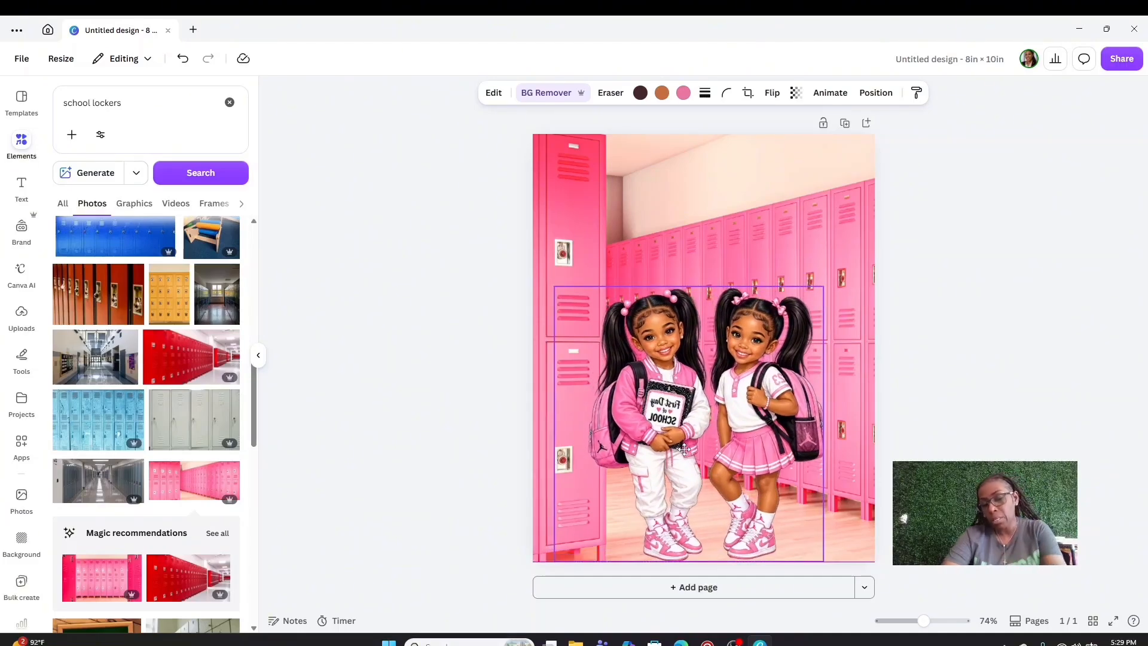
left_click_drag(684, 449, 676, 423)
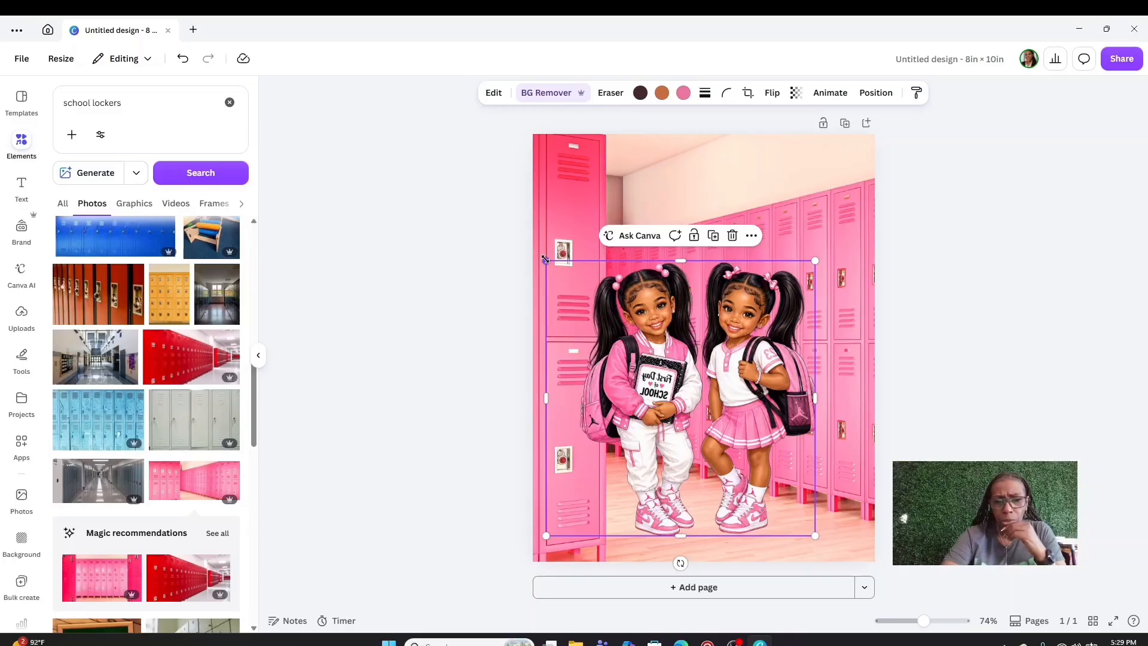
left_click_drag(545, 260, 564, 267)
left_click_drag(651, 331, 655, 345)
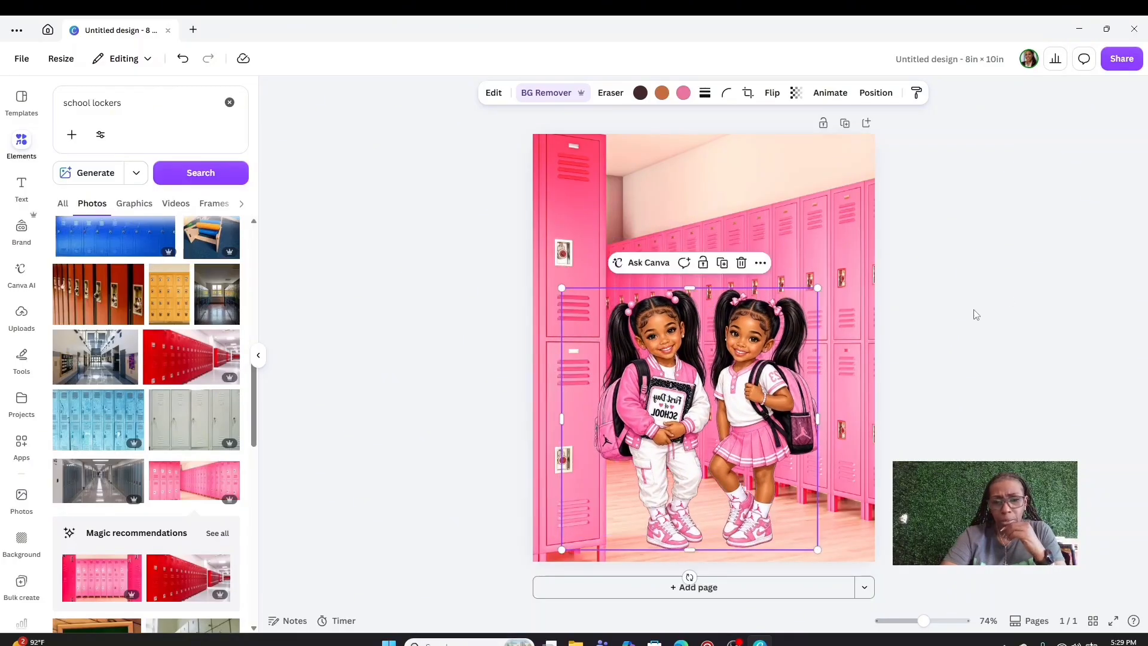
left_click(1009, 299)
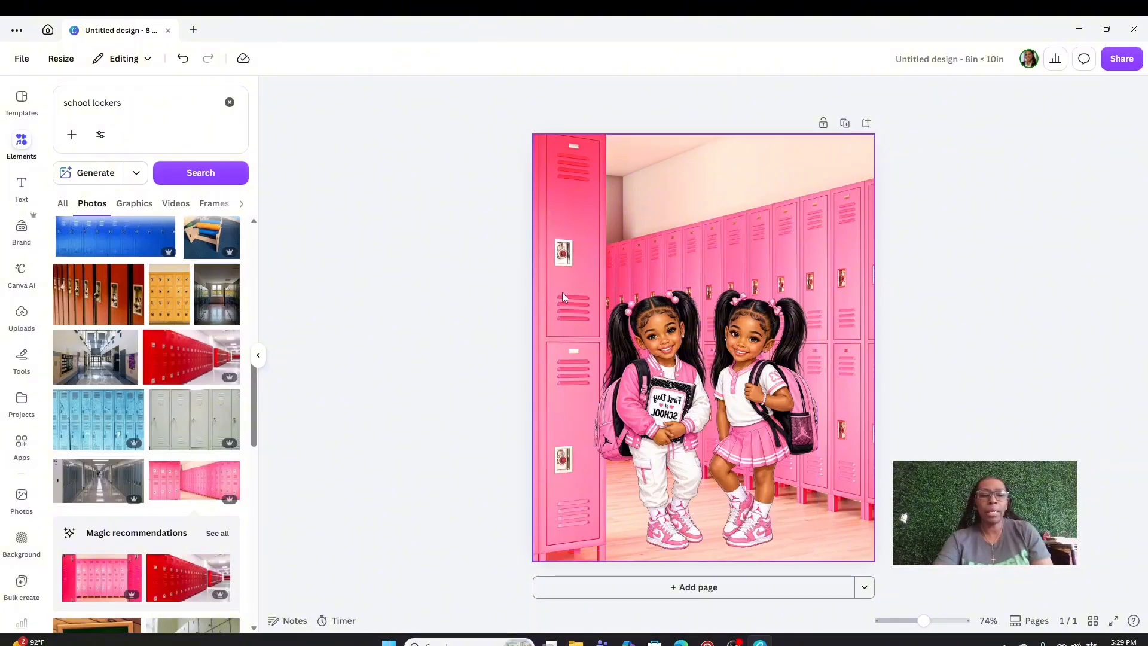
Enlarge the twins to about half the page height and recenter them in front of the lockers
left_click(656, 325)
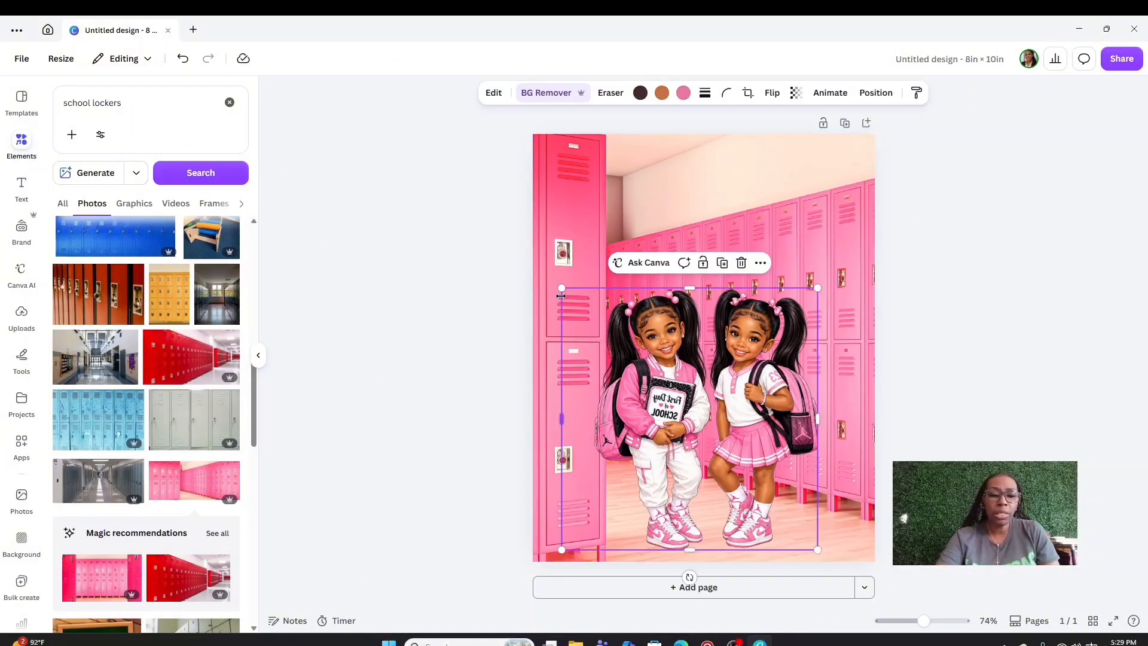
left_click_drag(562, 291, 556, 229)
left_click_drag(619, 337, 632, 337)
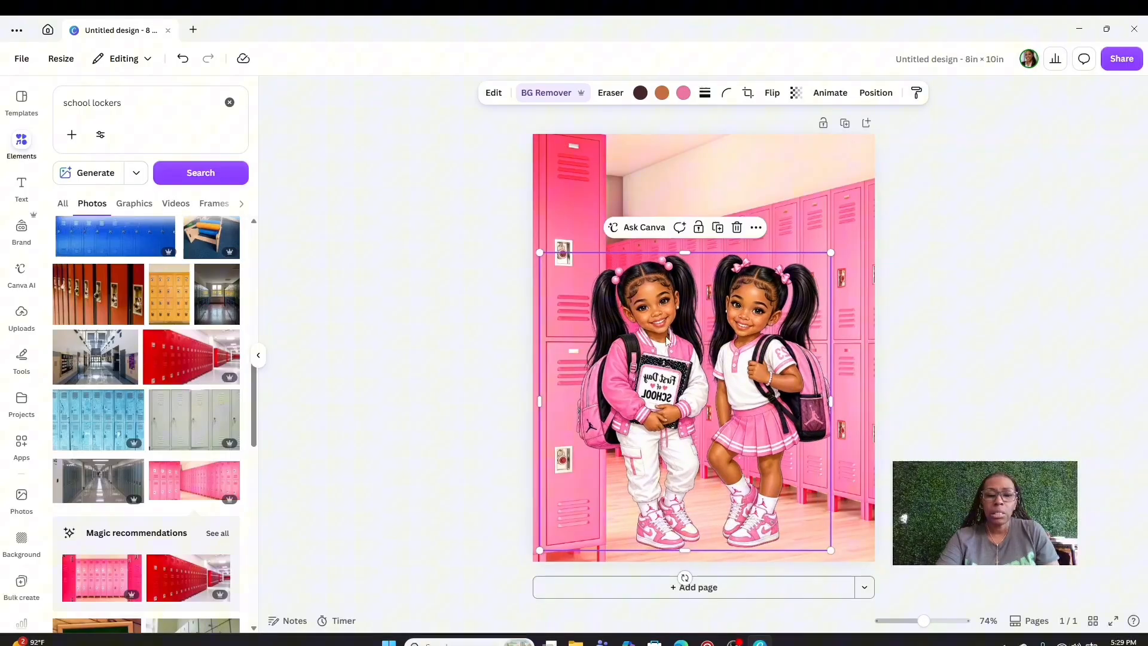
left_click(1028, 276)
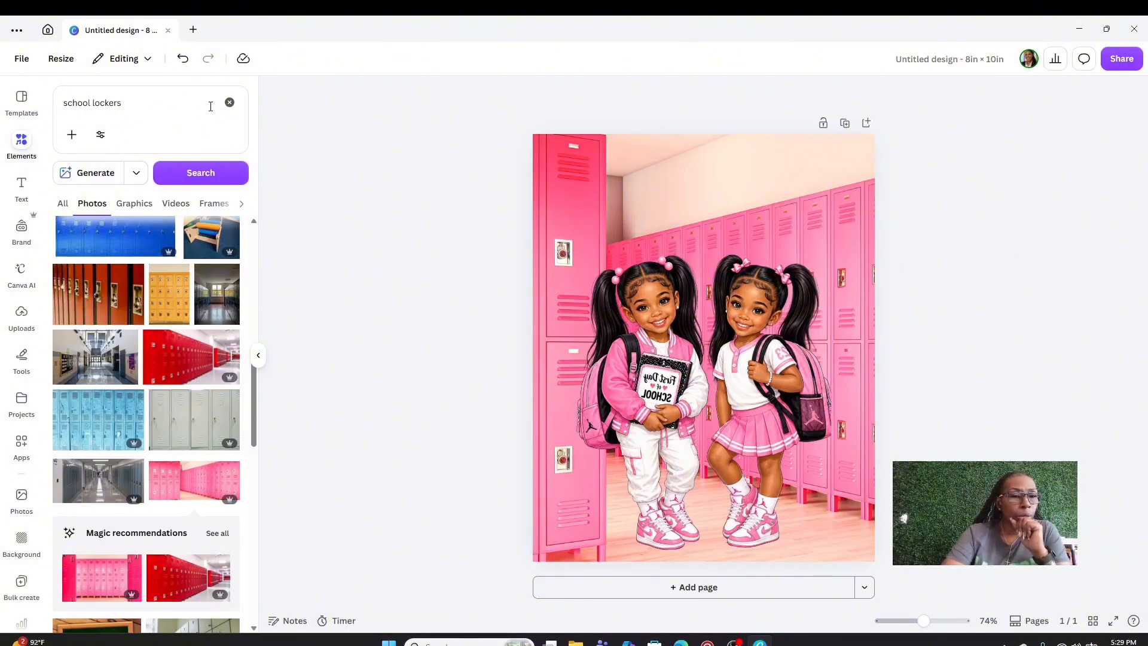
Search the elements for "Composition book frame" and show all graphics results
left_click(230, 102)
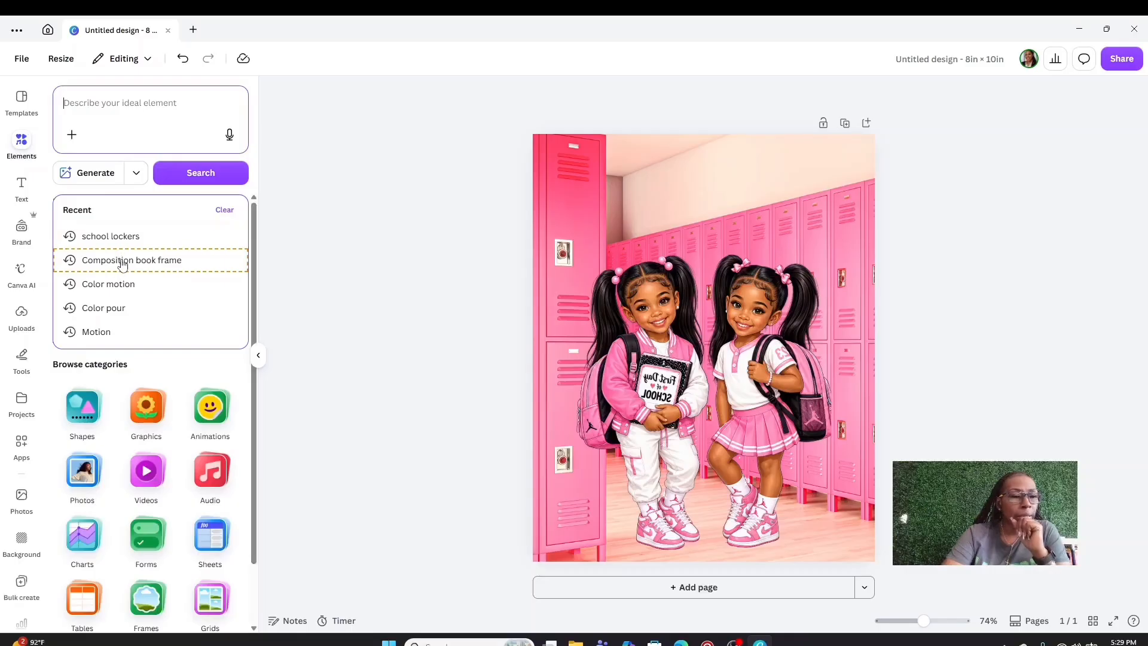
left_click(124, 111)
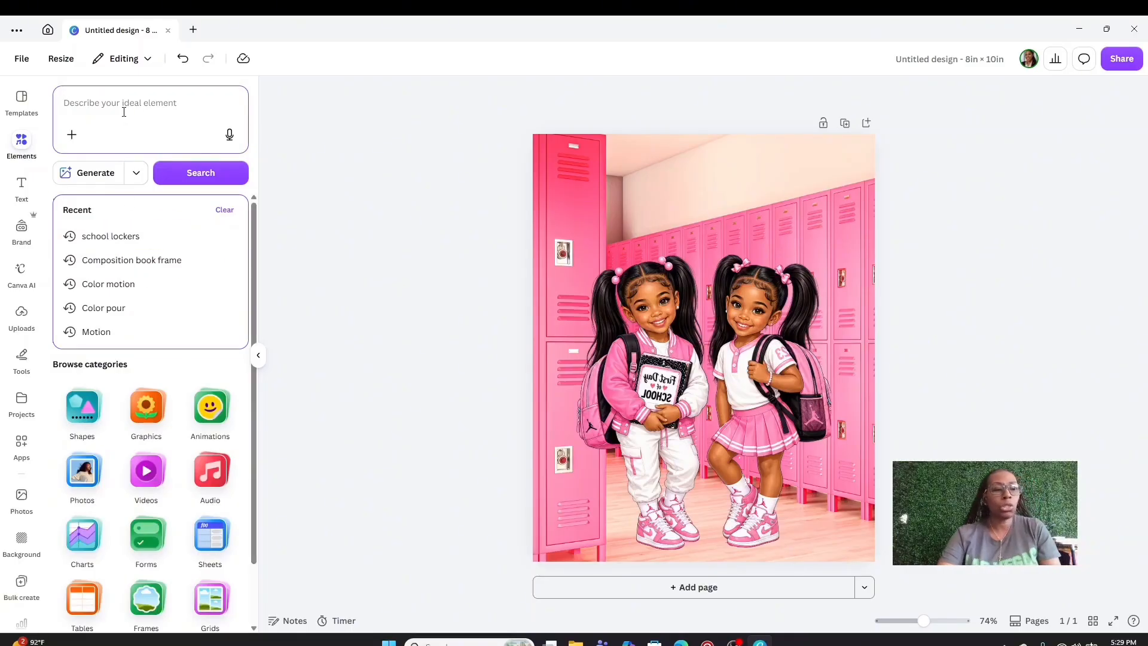
type("cOMP")
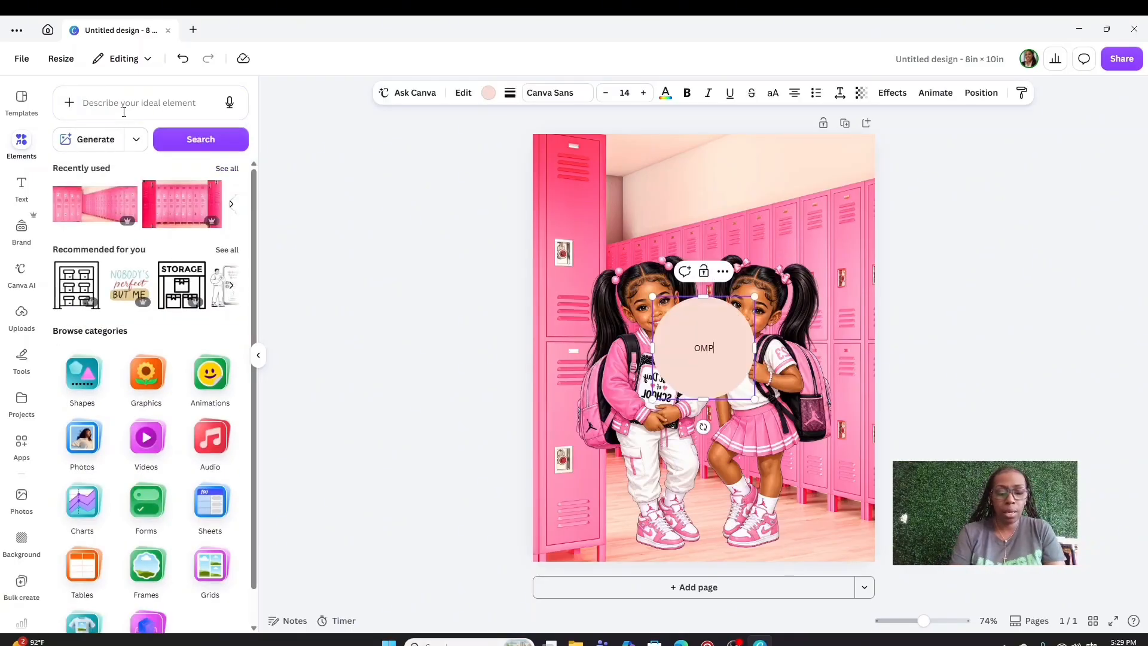
type("OSI")
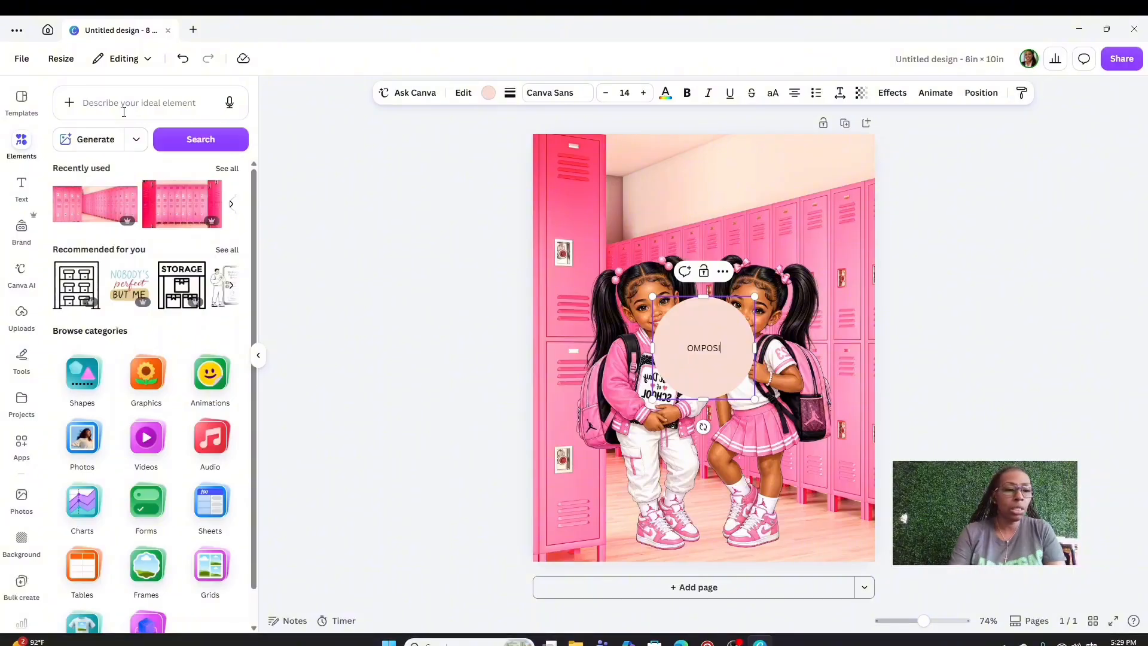
left_click(124, 112)
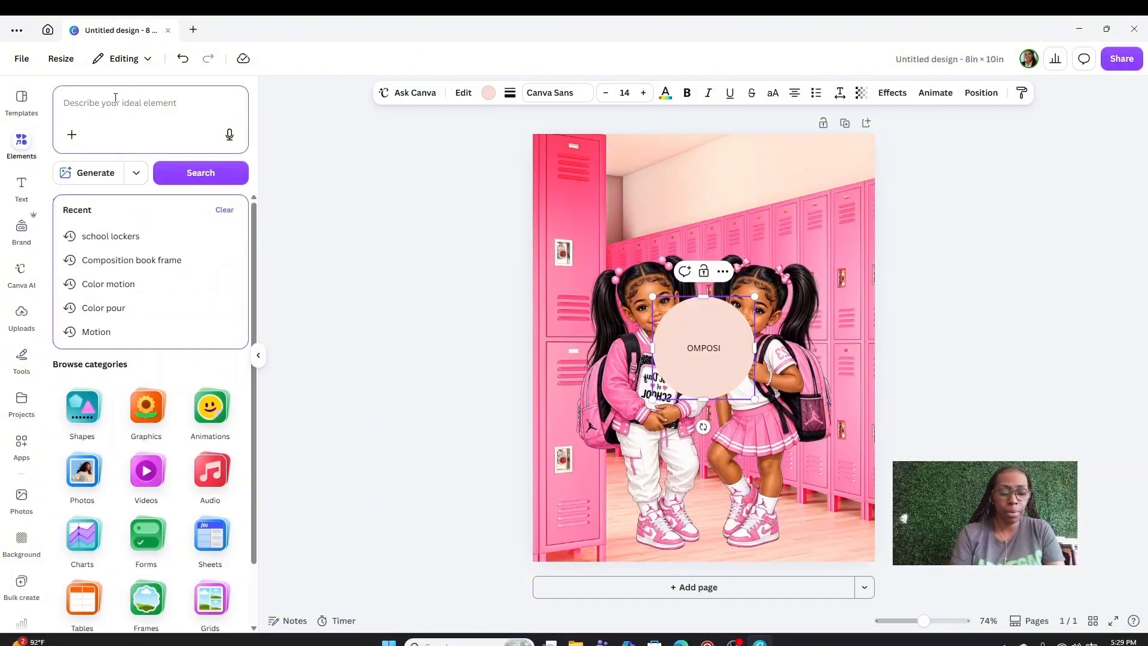
type("COMPO")
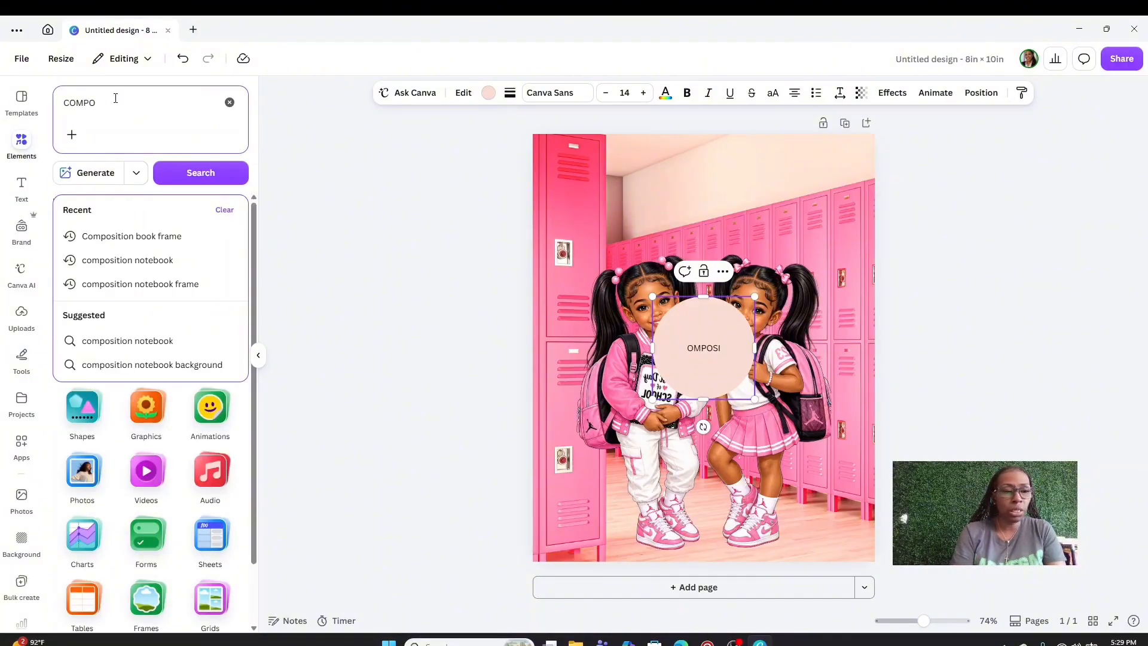
left_click(89, 235)
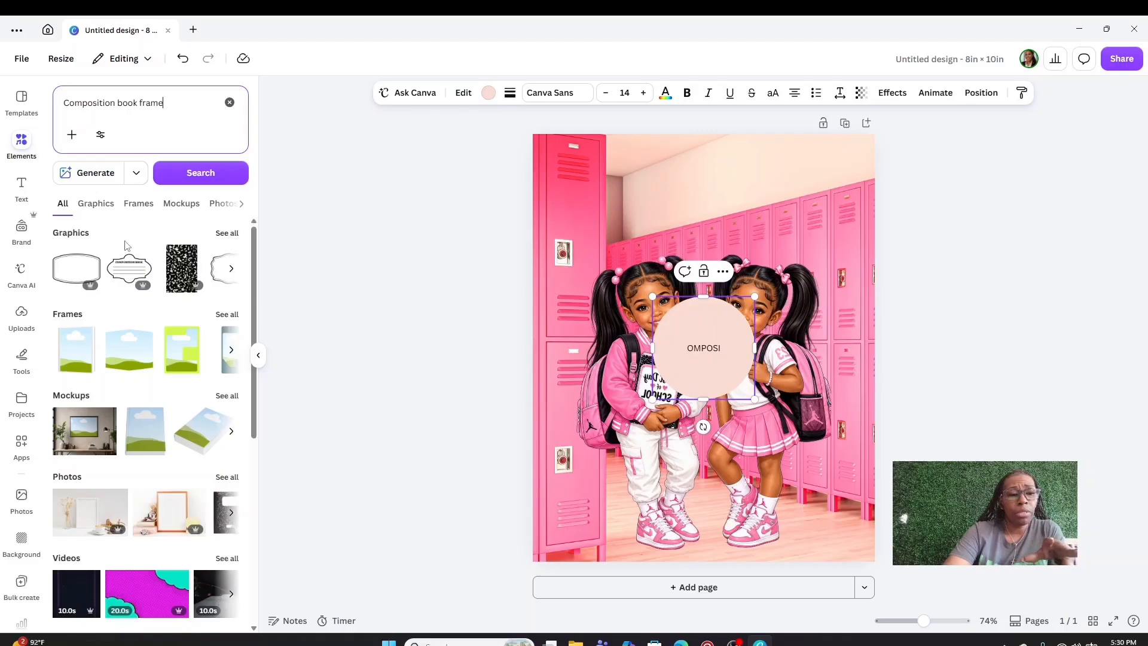
left_click(224, 234)
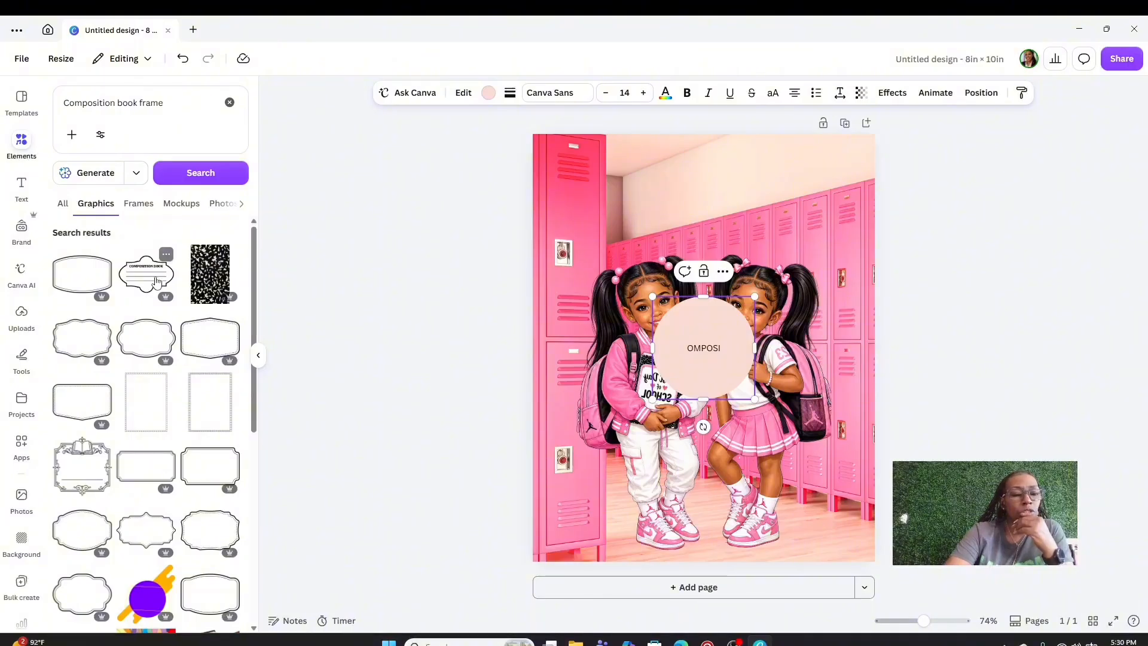
Add the Composition Book label graphic and center it near the top of the page above the twins
scroll(153, 293, "down", 6)
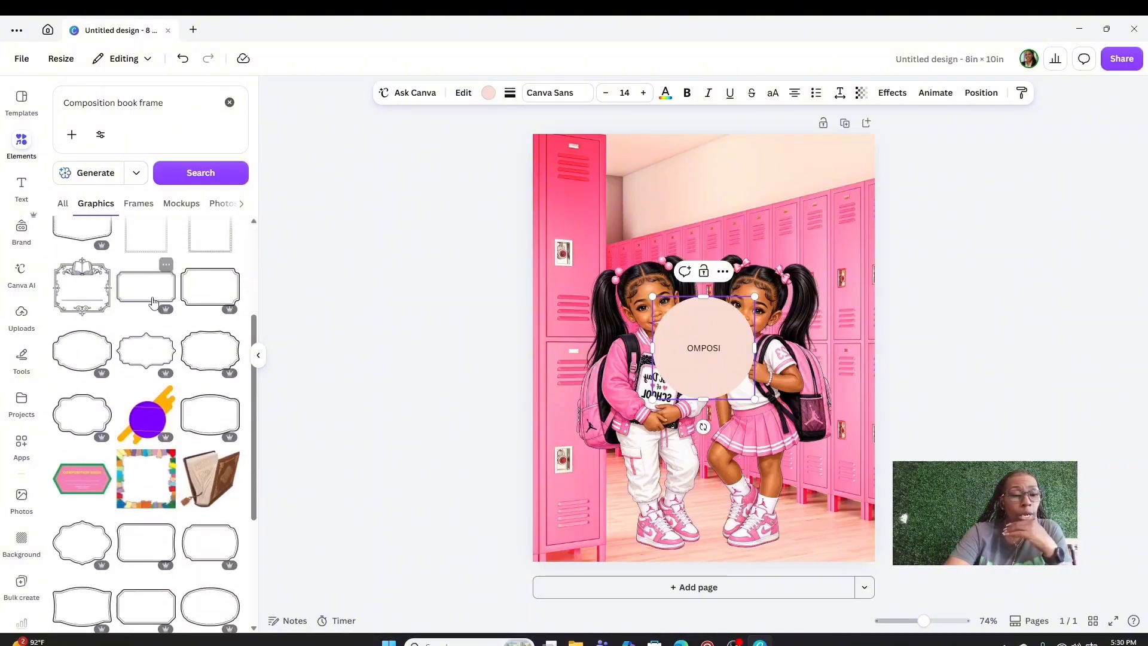
scroll(153, 458, "down", 5)
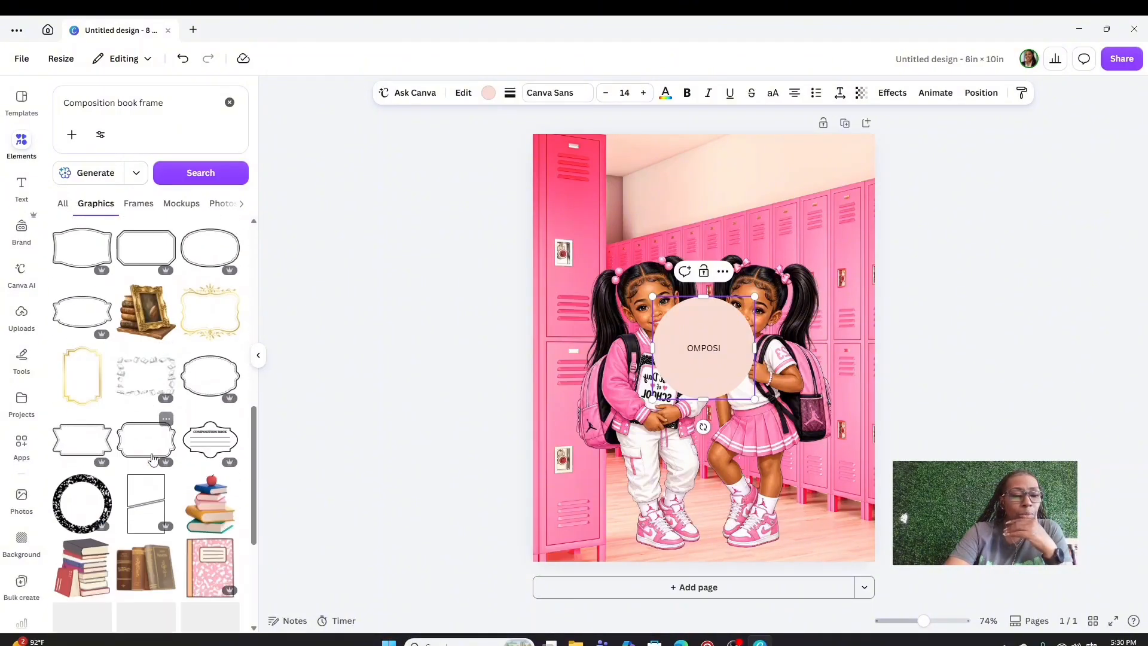
scroll(146, 439, "up", 11)
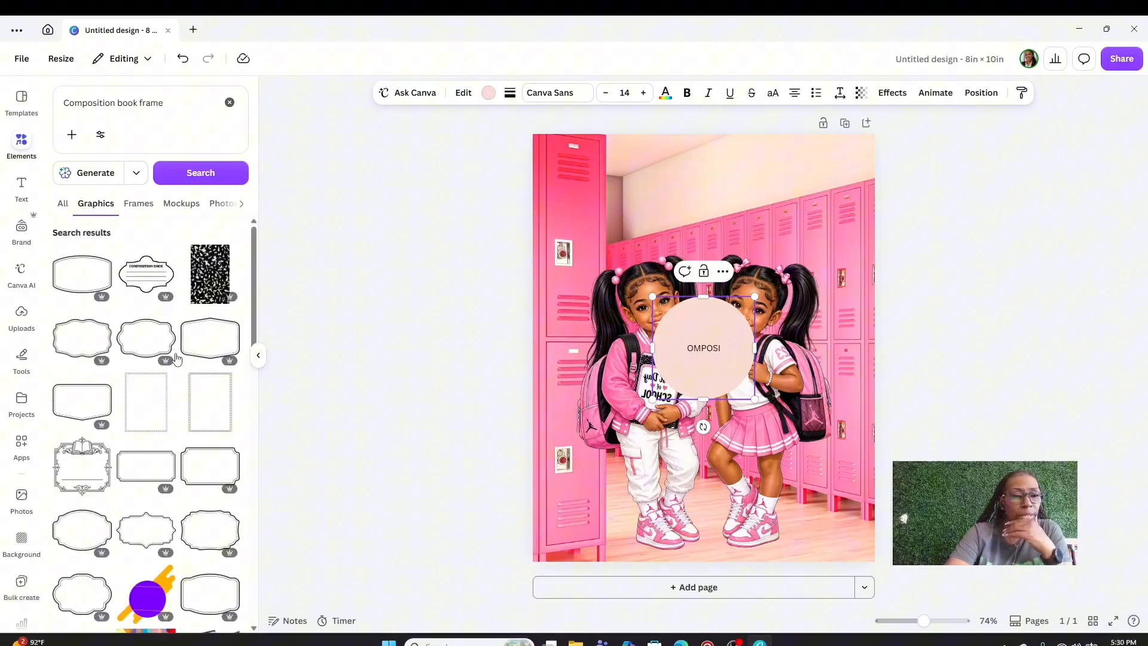
left_click(147, 279)
left_click_drag(729, 383, 729, 229)
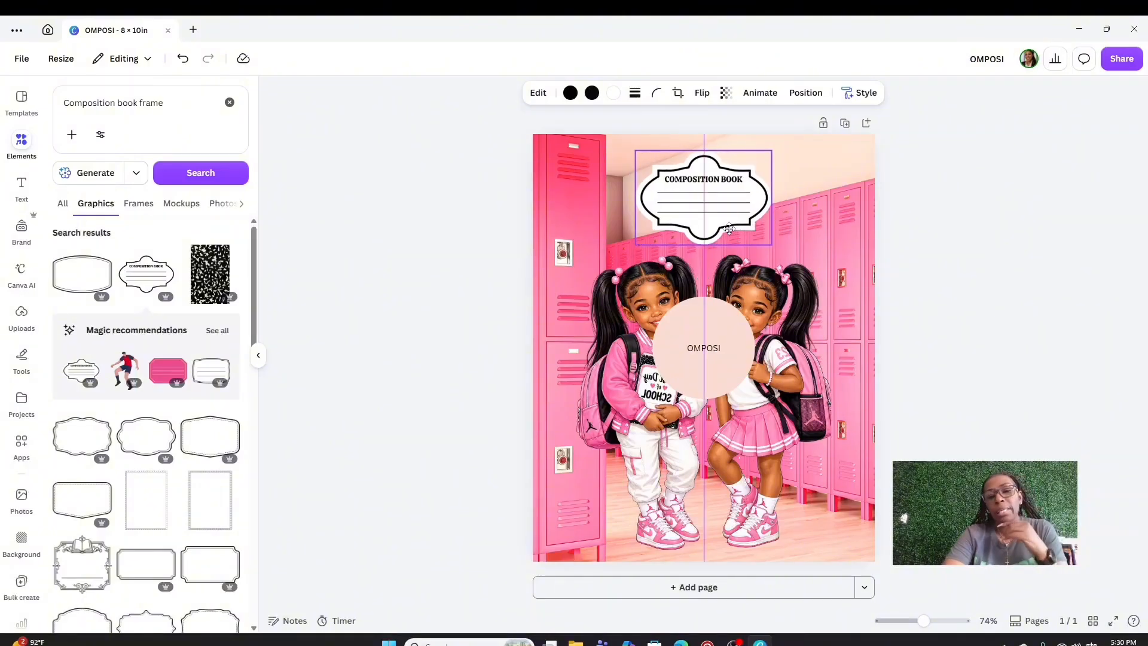
left_click_drag(729, 229, 729, 229)
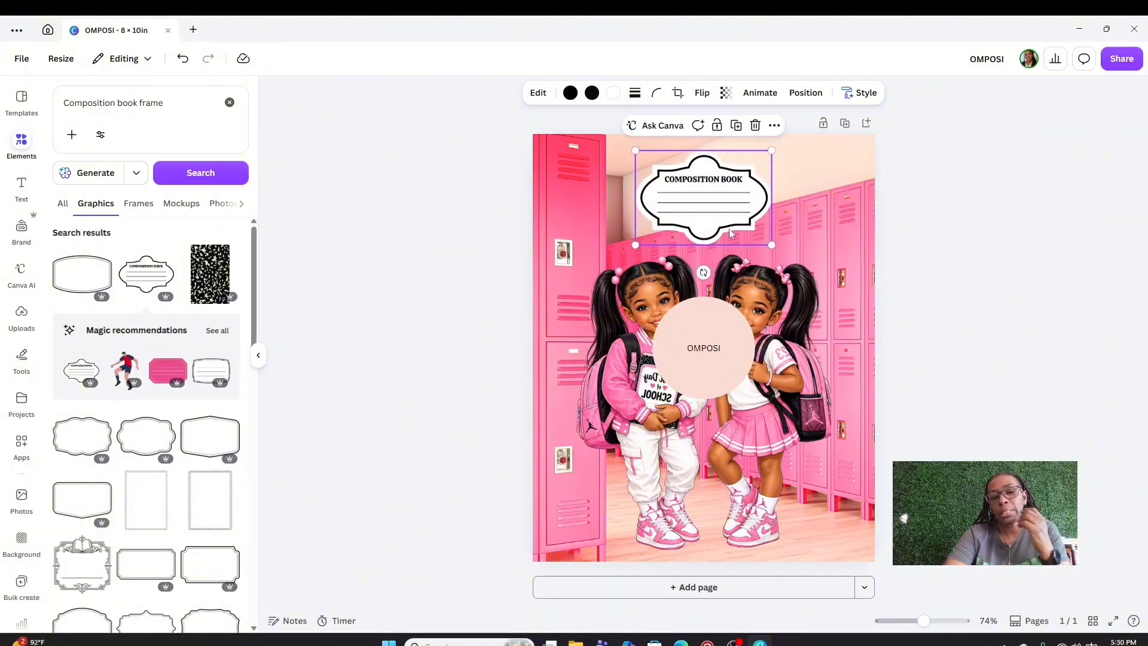
Delete the stray pale pink circle with the text "OMPOSI" from the middle of the page
left_click(892, 250)
left_click(716, 380)
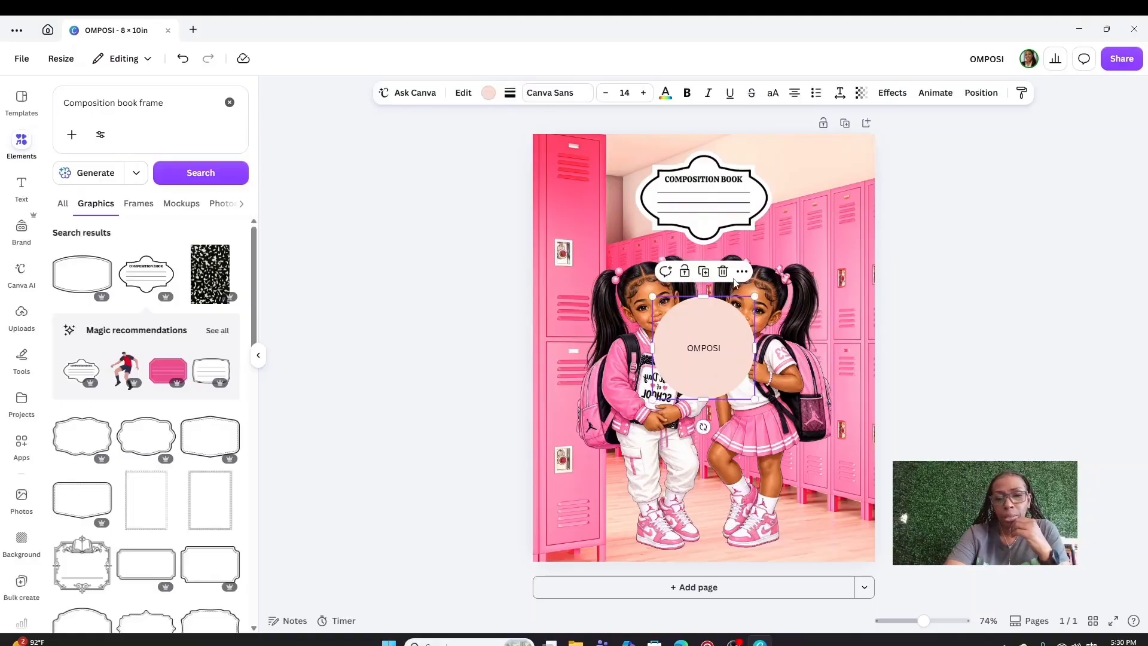
left_click(724, 270)
left_click(770, 190)
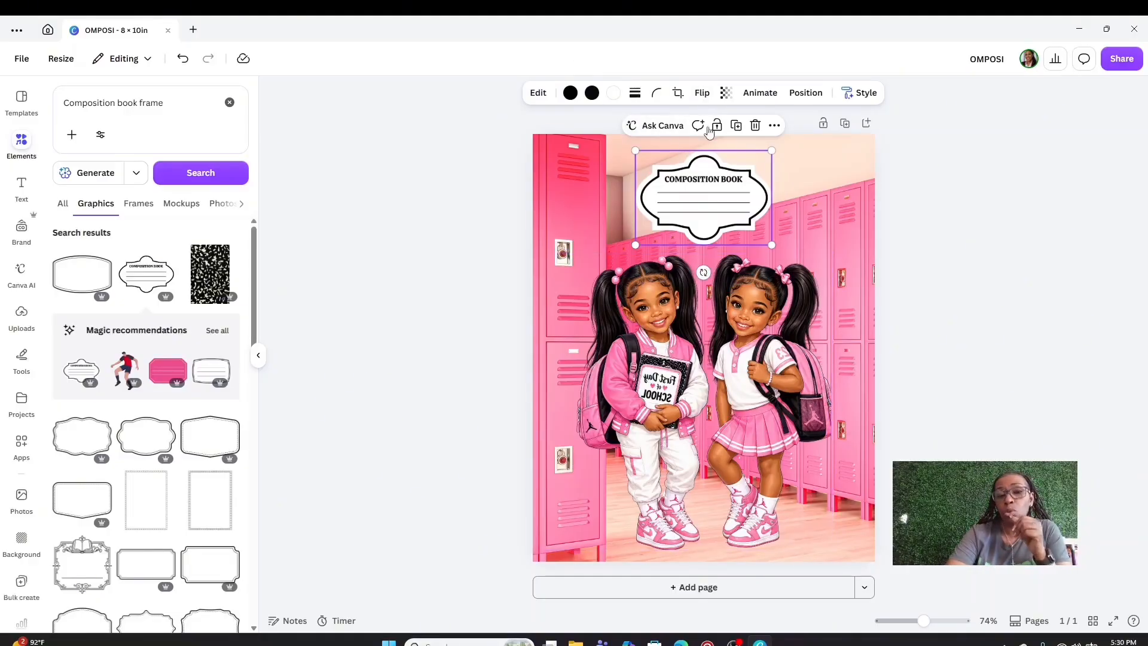
left_click(703, 96)
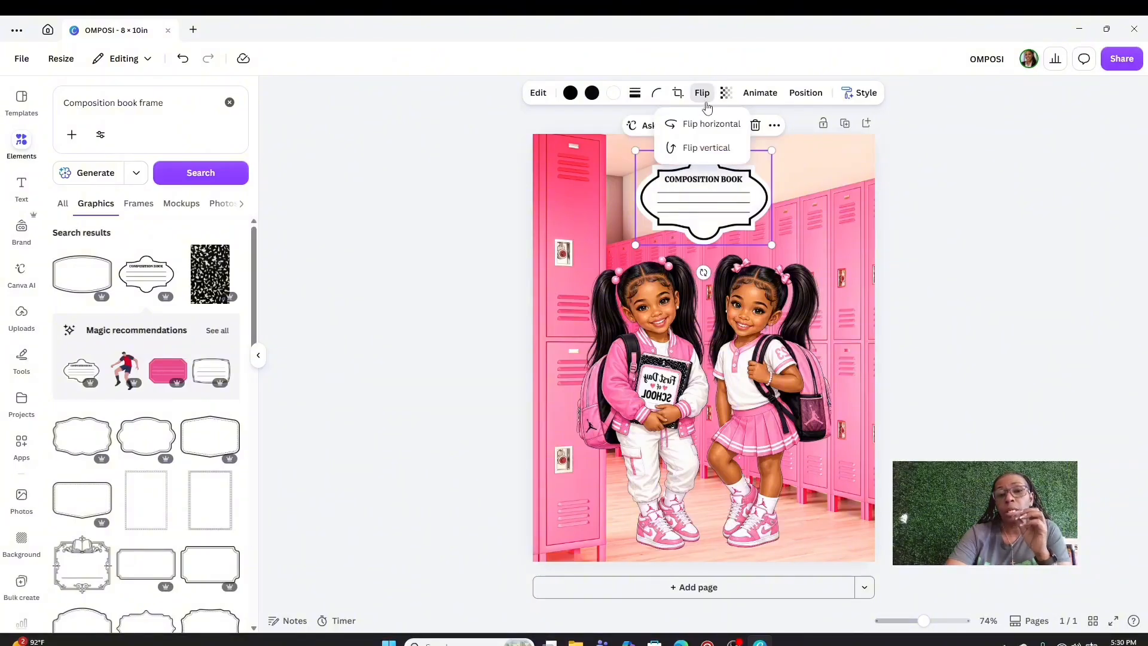
left_click(710, 126)
left_click(693, 127)
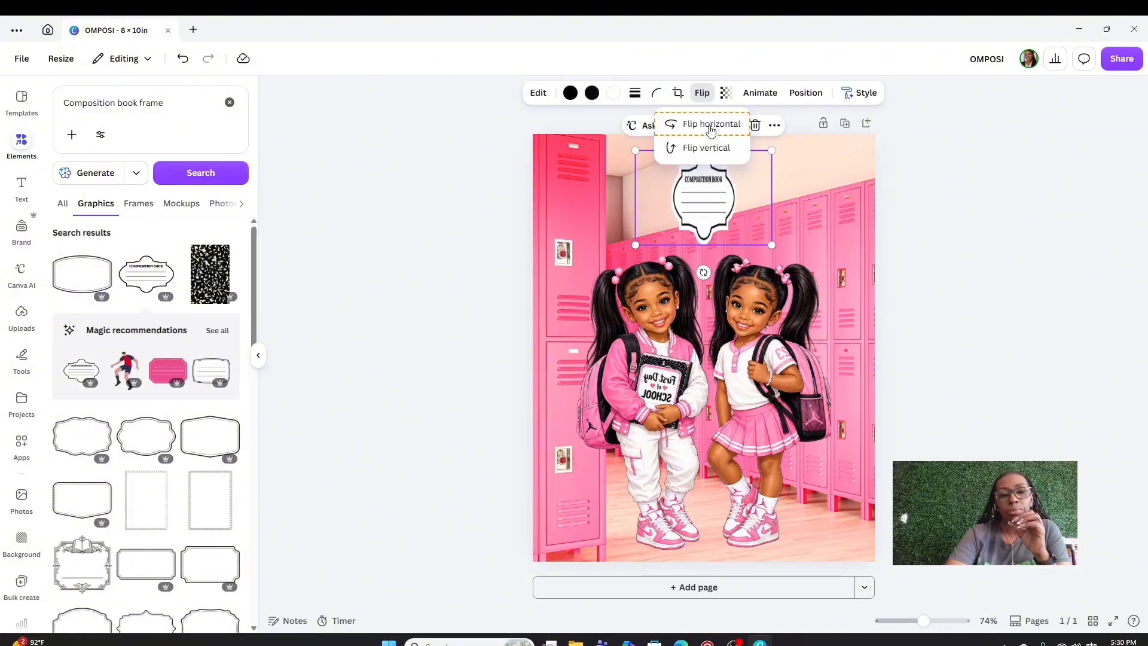
Flip the twins image horizontally and move it down so its frame meets the bottom edge of the page
left_click(679, 332)
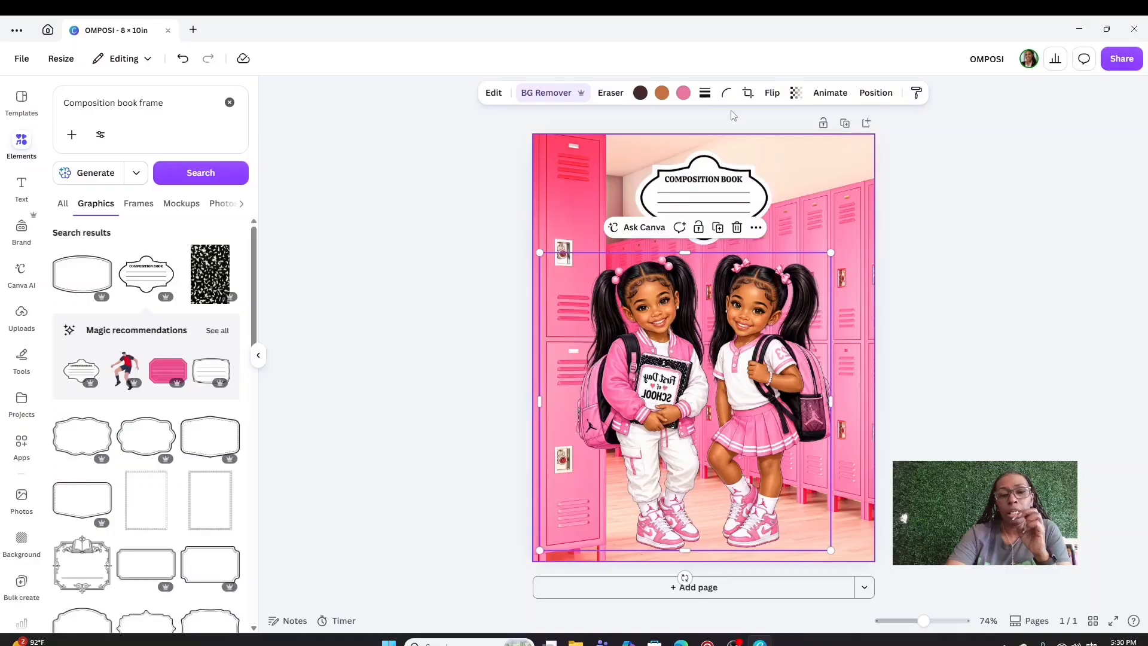
left_click(771, 94)
left_click(777, 123)
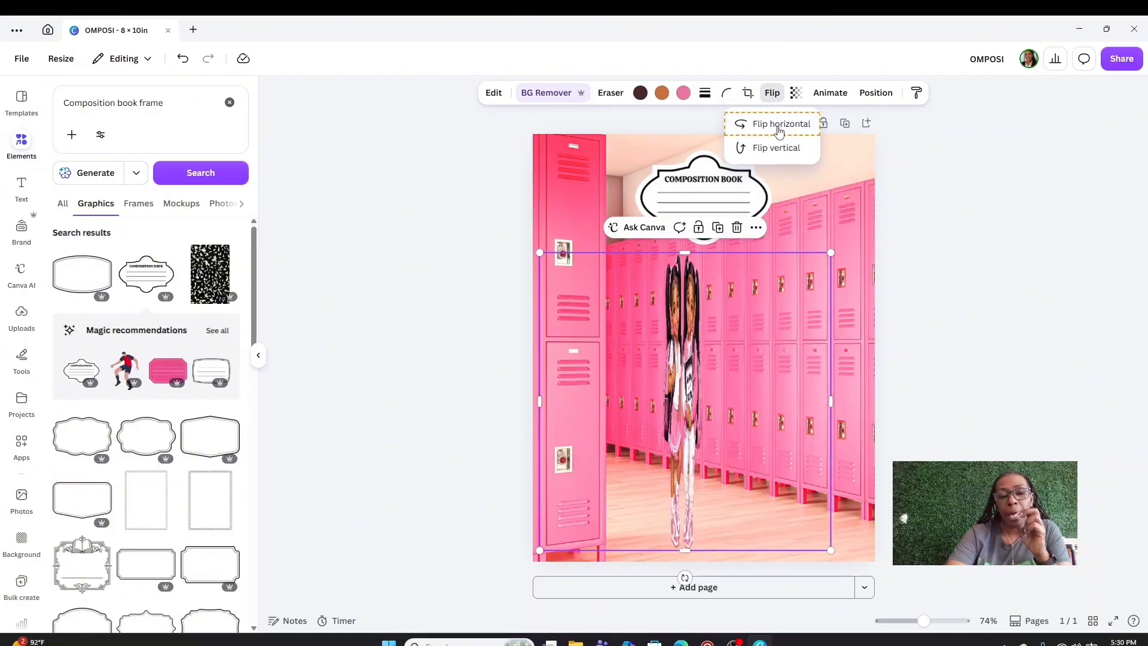
left_click_drag(763, 403, 759, 412)
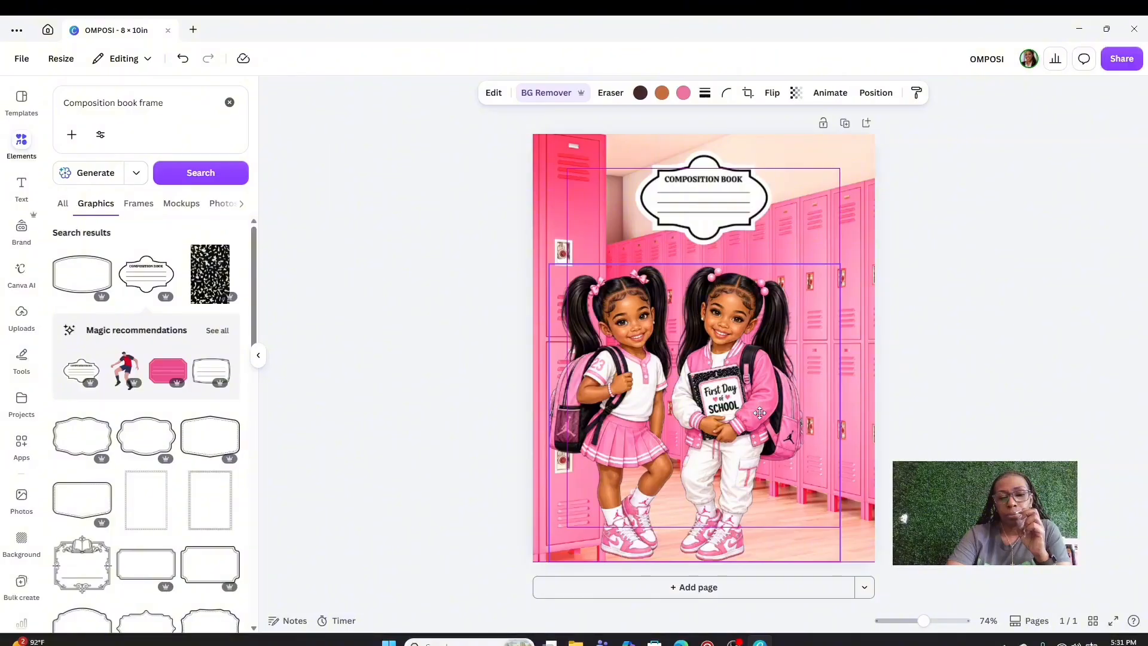
left_click_drag(759, 413, 756, 410)
left_click(1058, 346)
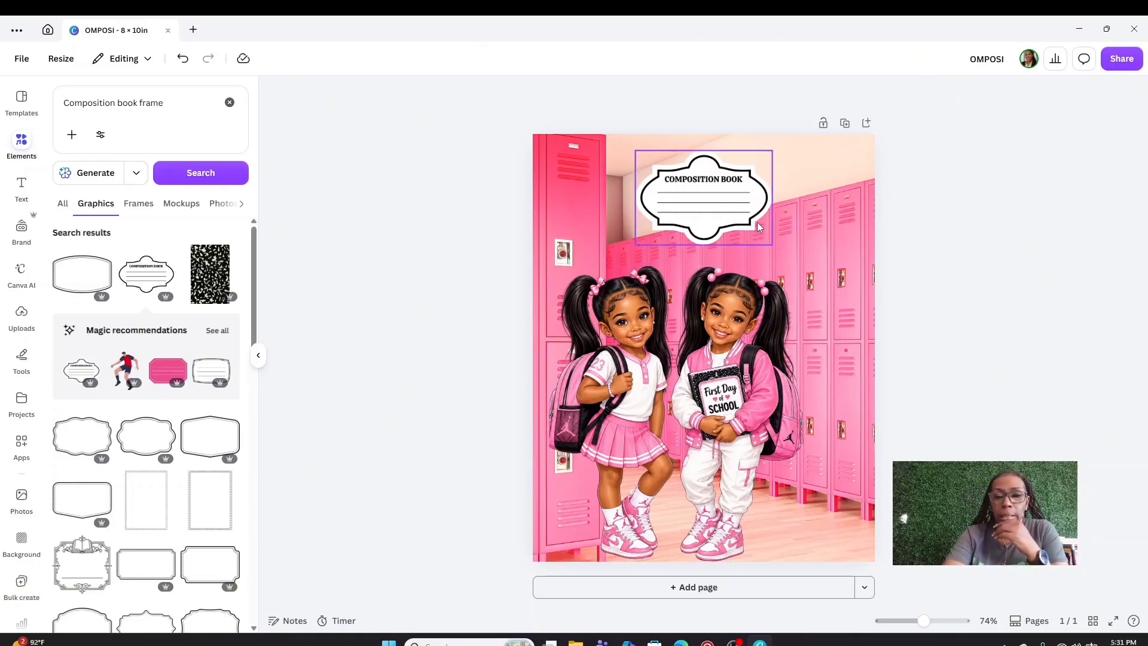
Scale the Composition Book label up slightly and keep it above the twins' heads
left_click(733, 235)
left_click_drag(772, 245, 735, 213)
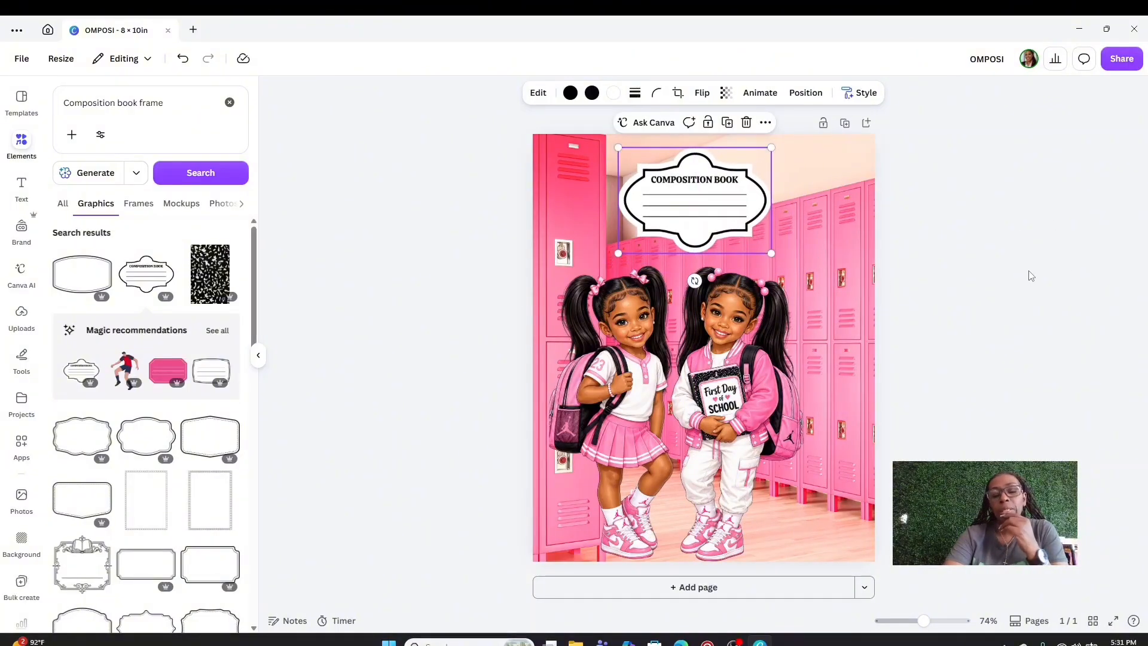
left_click(980, 310)
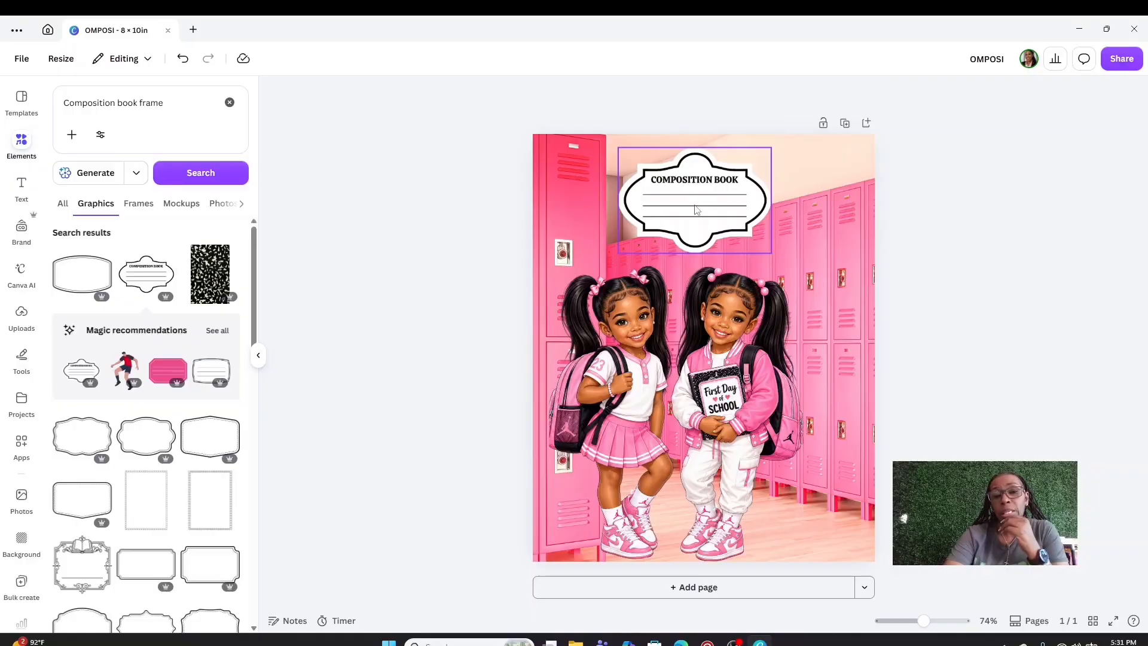
Move the Composition Book label to the page's lower right corner beside the shoes and scale it down
left_click_drag(692, 224, 792, 531)
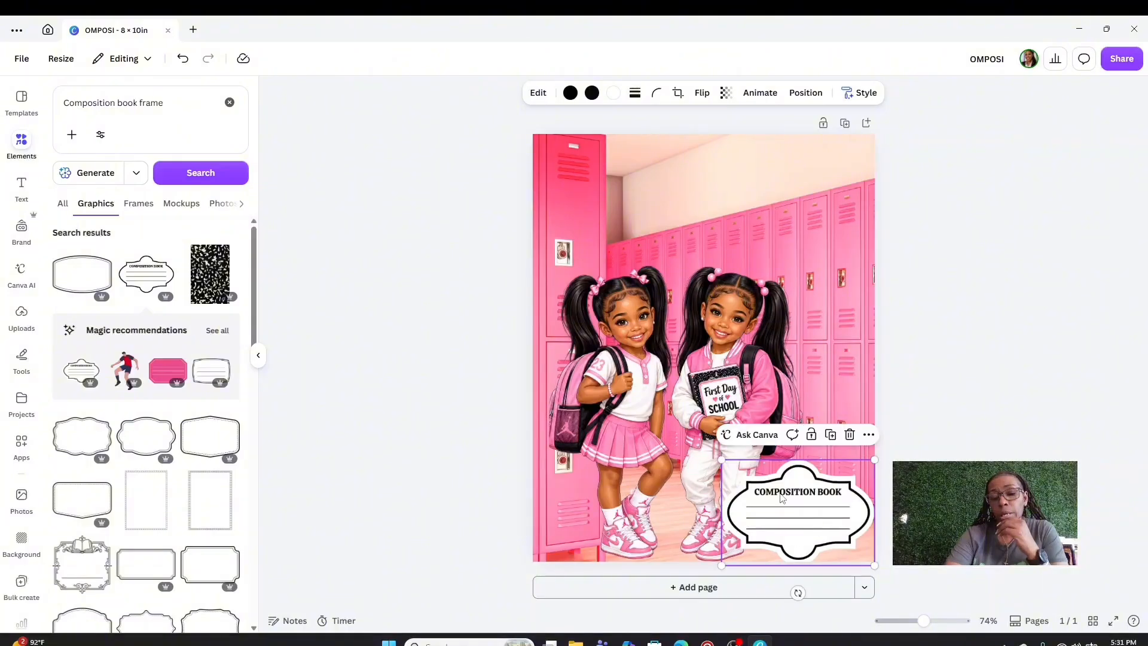
left_click_drag(722, 460, 761, 483)
left_click_drag(822, 508, 812, 504)
left_click(1092, 428)
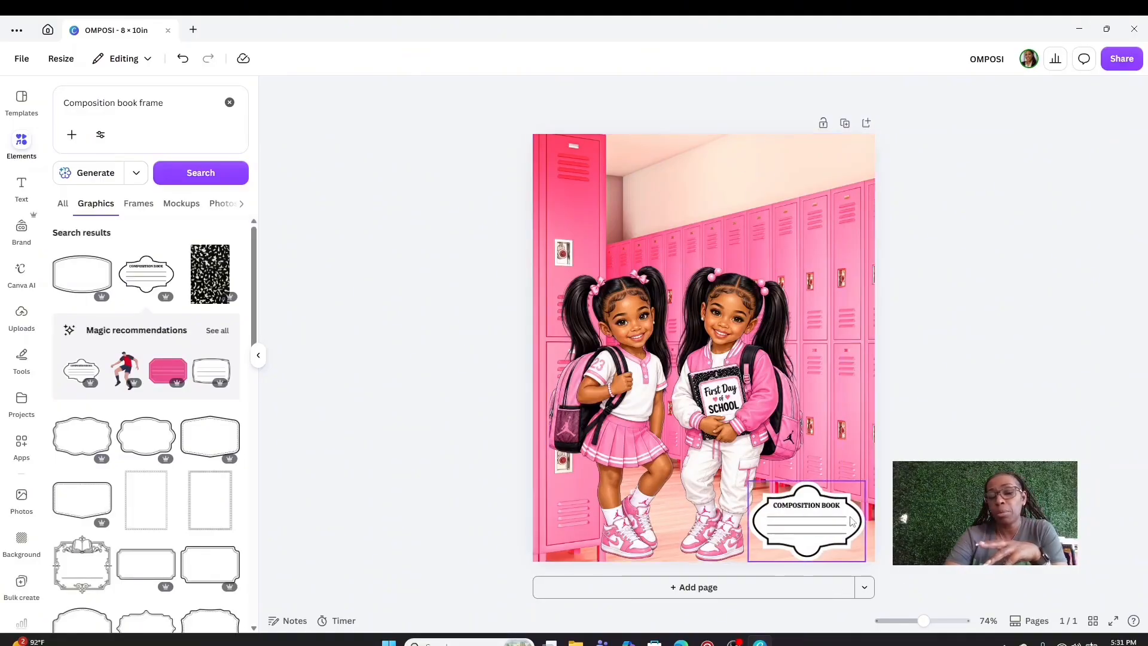
Move the Composition Book label back above the twins, enlarge it and center it horizontally on the page
left_click_drag(821, 534, 785, 258)
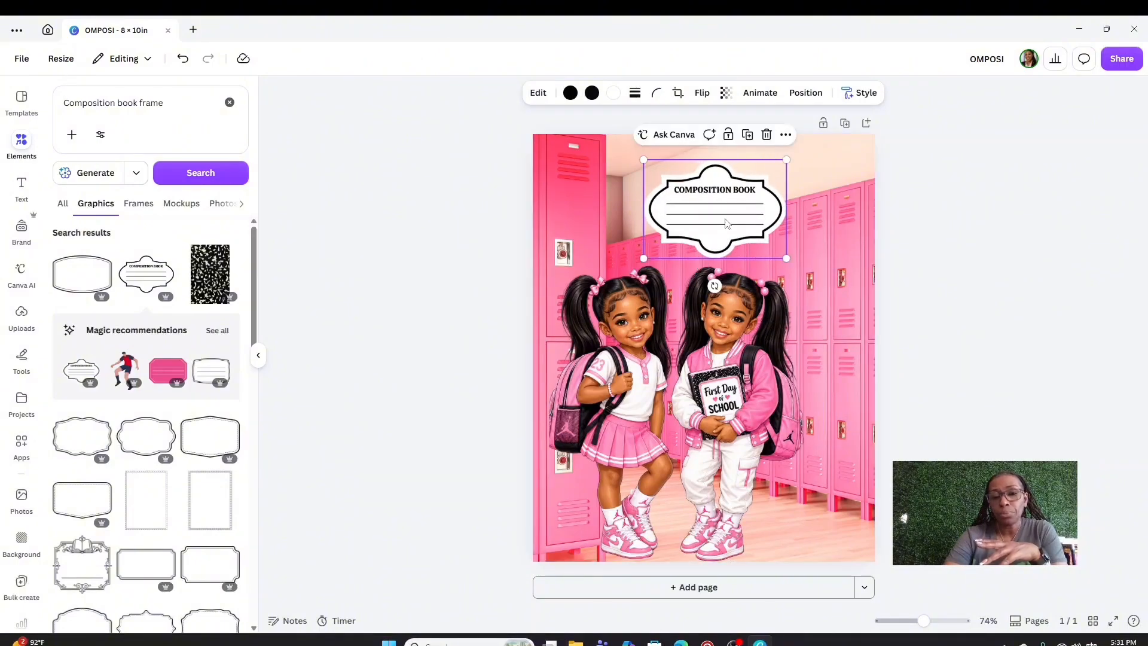
left_click_drag(726, 216, 706, 201)
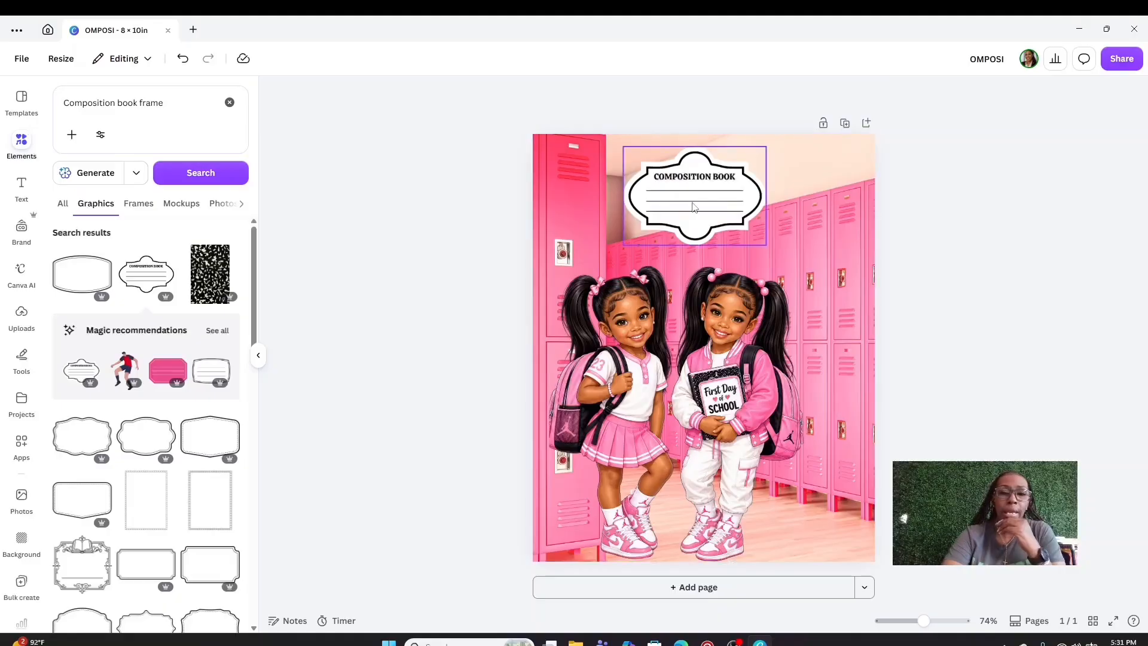
left_click_drag(692, 202, 742, 203)
left_click(1031, 284)
left_click(748, 203)
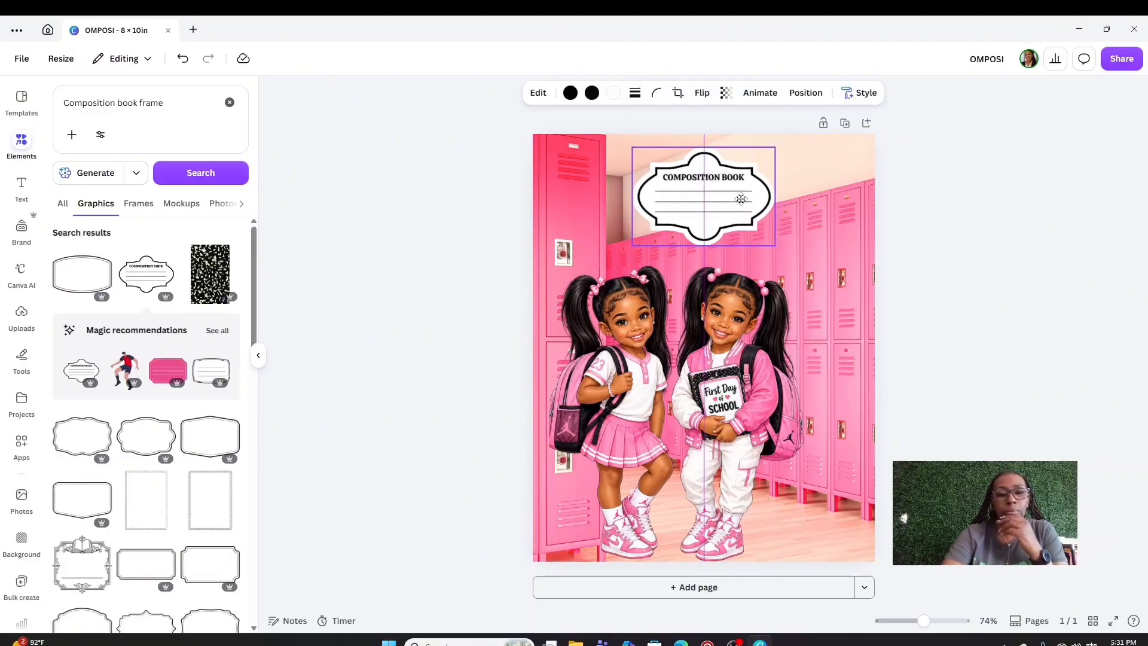
left_click(1033, 293)
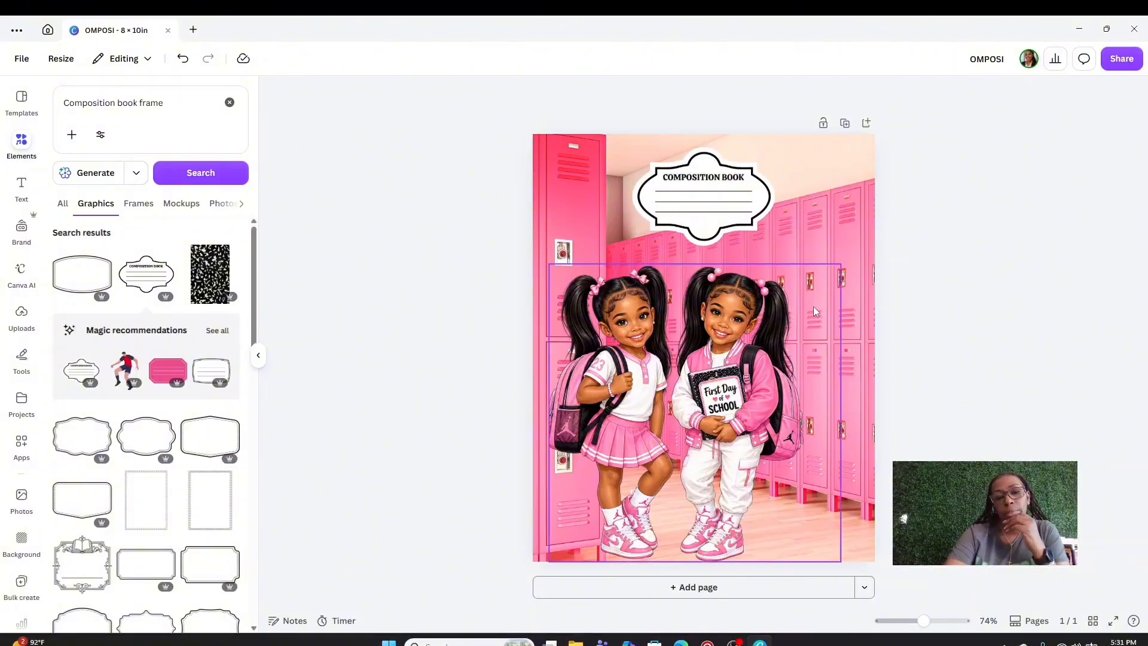
Add the "Pixel Dreams" font combination to the page
left_click(22, 188)
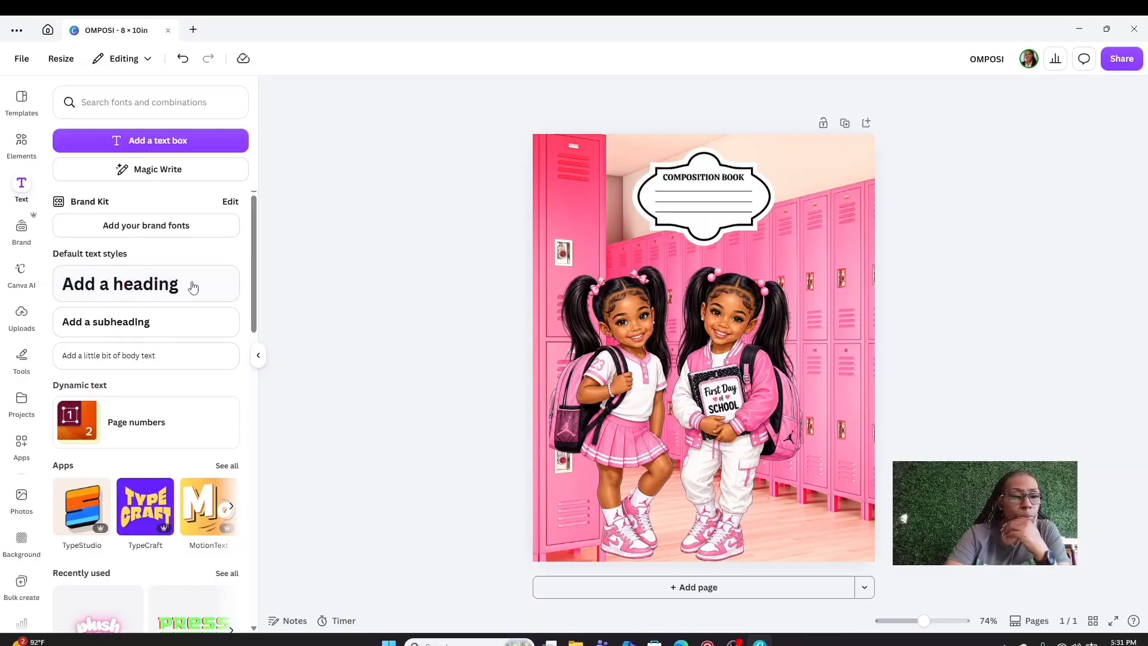
scroll(190, 290, "down", 3)
scroll(190, 290, "down", 3)
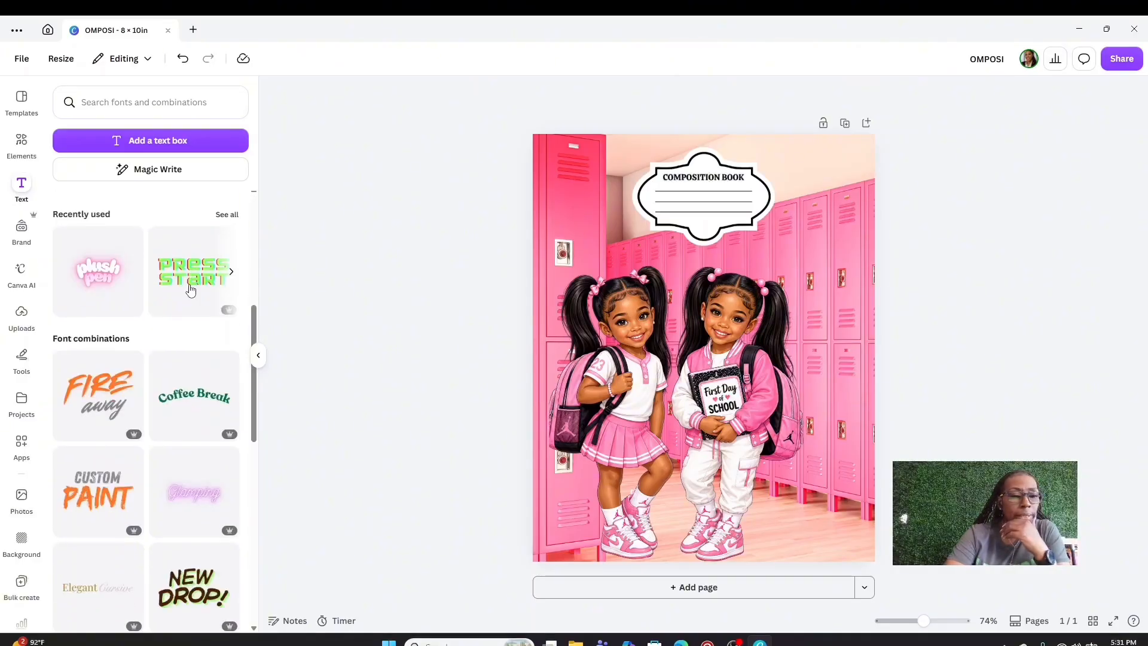
scroll(180, 292, "down", 5)
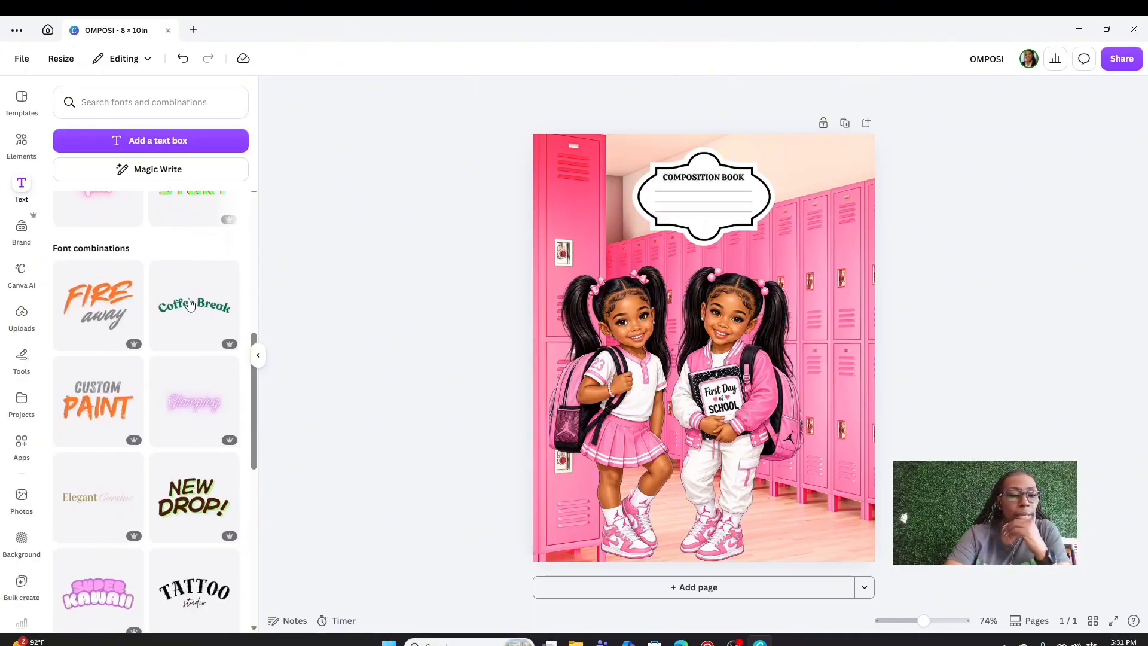
scroll(188, 329, "down", 6)
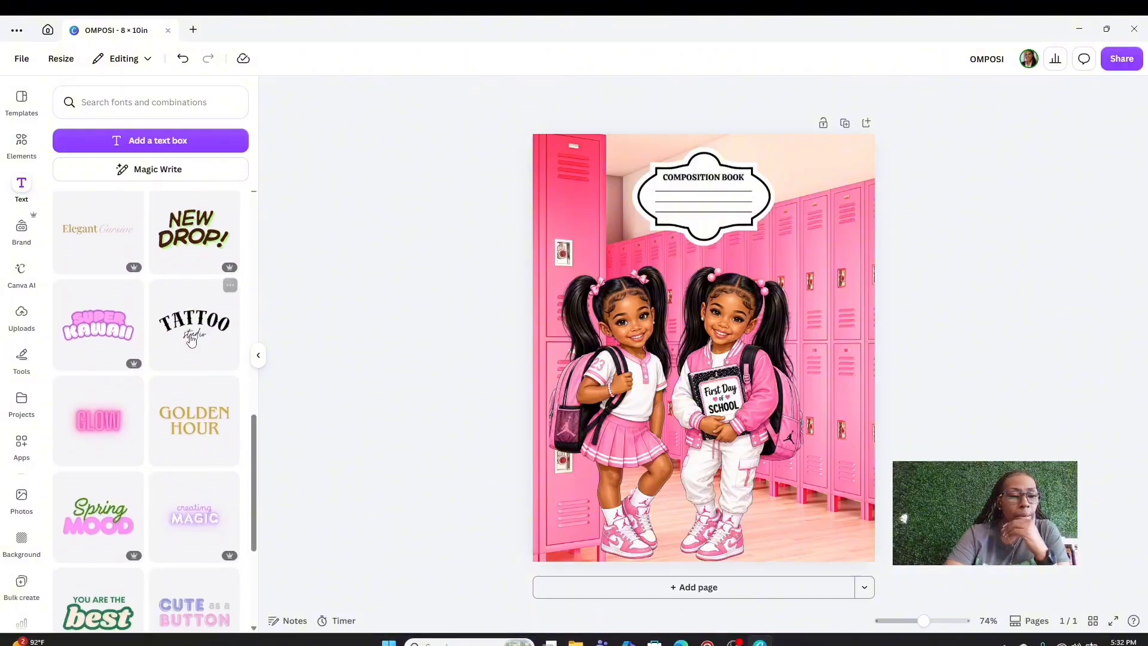
scroll(181, 377, "down", 5)
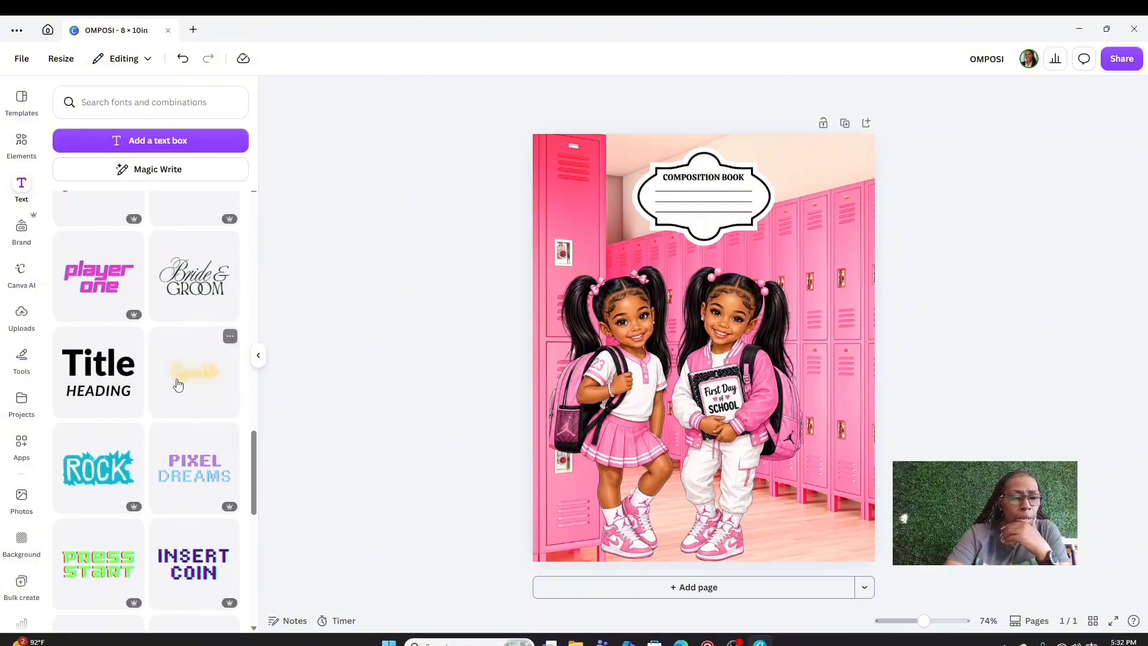
scroll(177, 385, "down", 2)
left_click(196, 383)
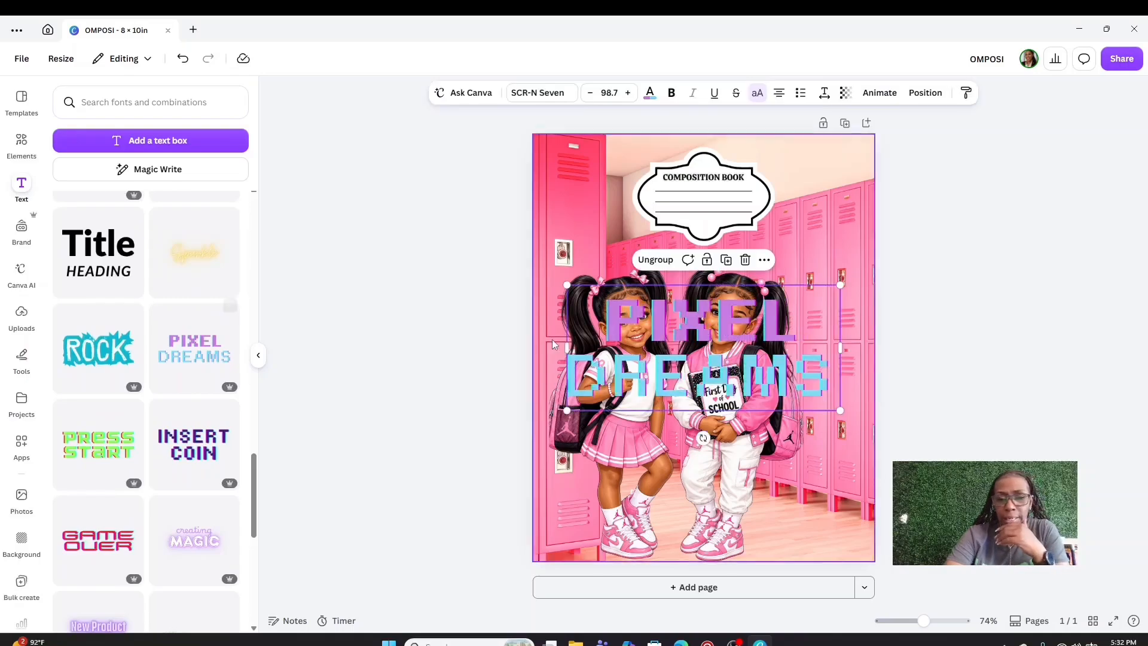
Move the "Pixel Dreams" text off the twins' faces and delete it from the page
left_click_drag(660, 355, 718, 471)
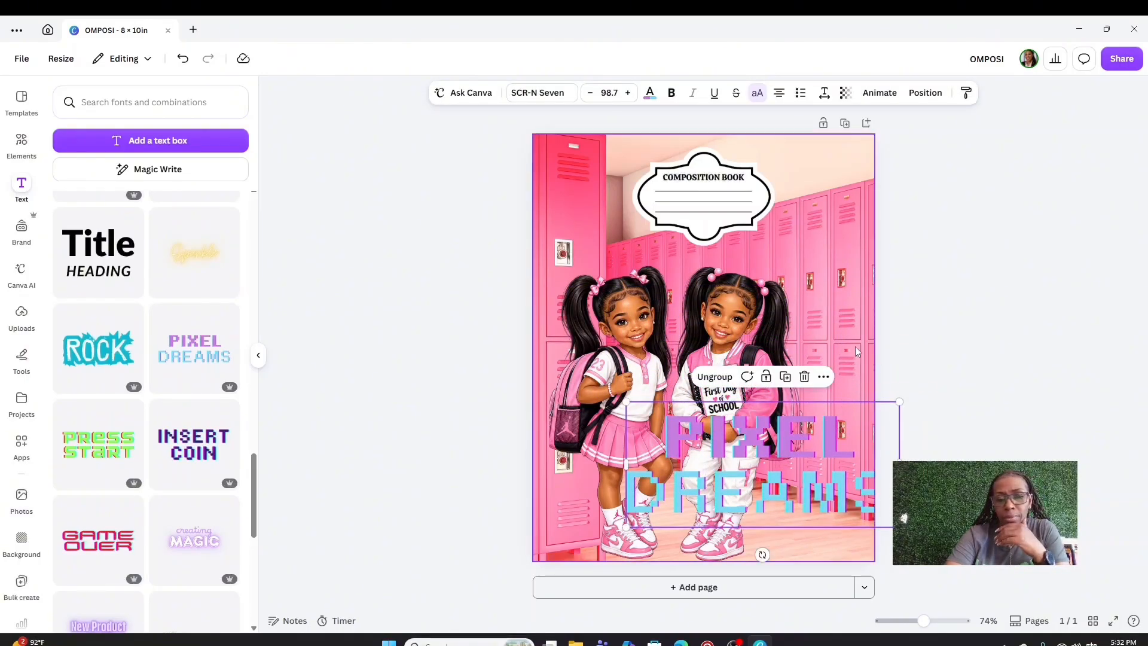
left_click(804, 376)
Try the "New Product Alert!" font combination near the page's lower edge, and delete it
scroll(137, 466, "down", 2)
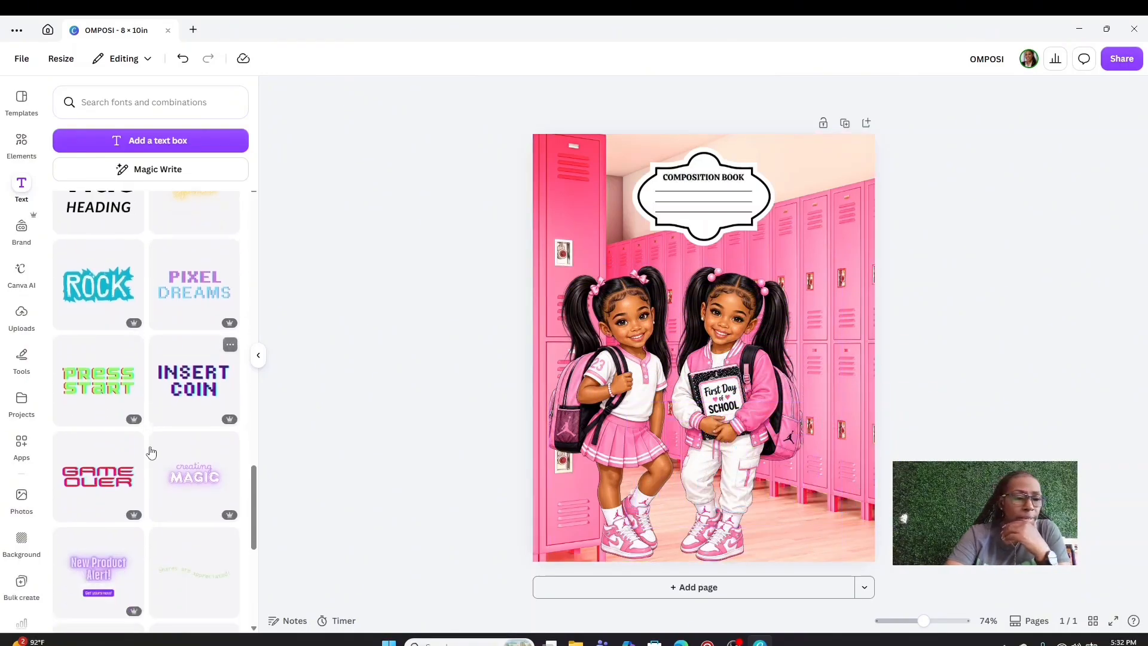
scroll(114, 406, "down", 3)
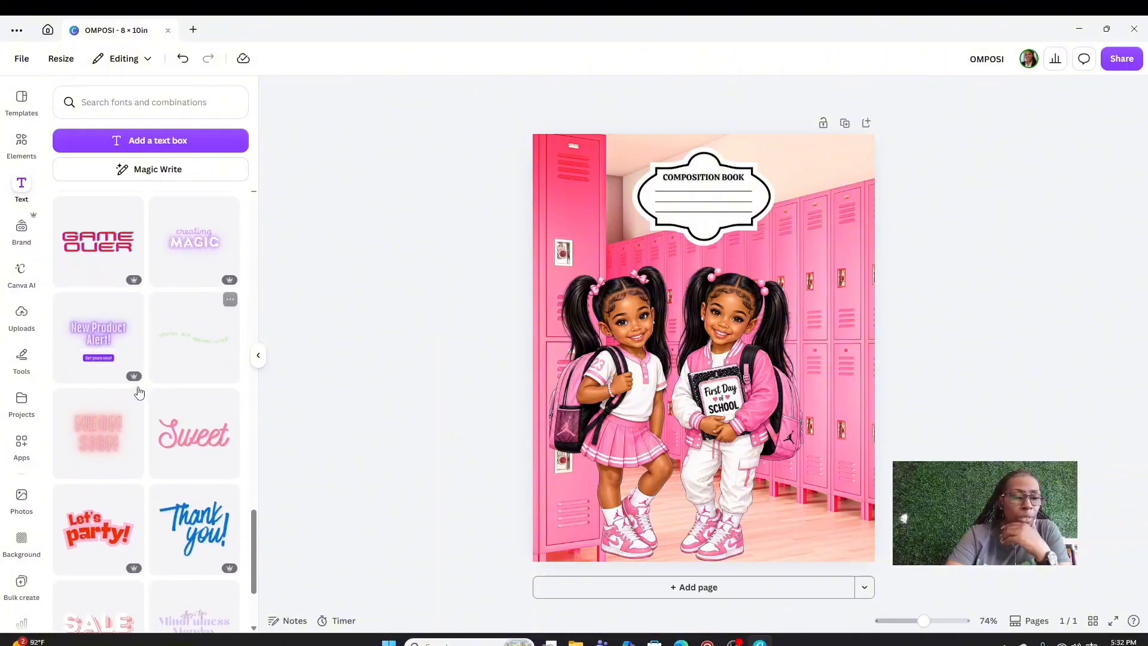
left_click(99, 342)
left_click_drag(735, 320, 771, 484)
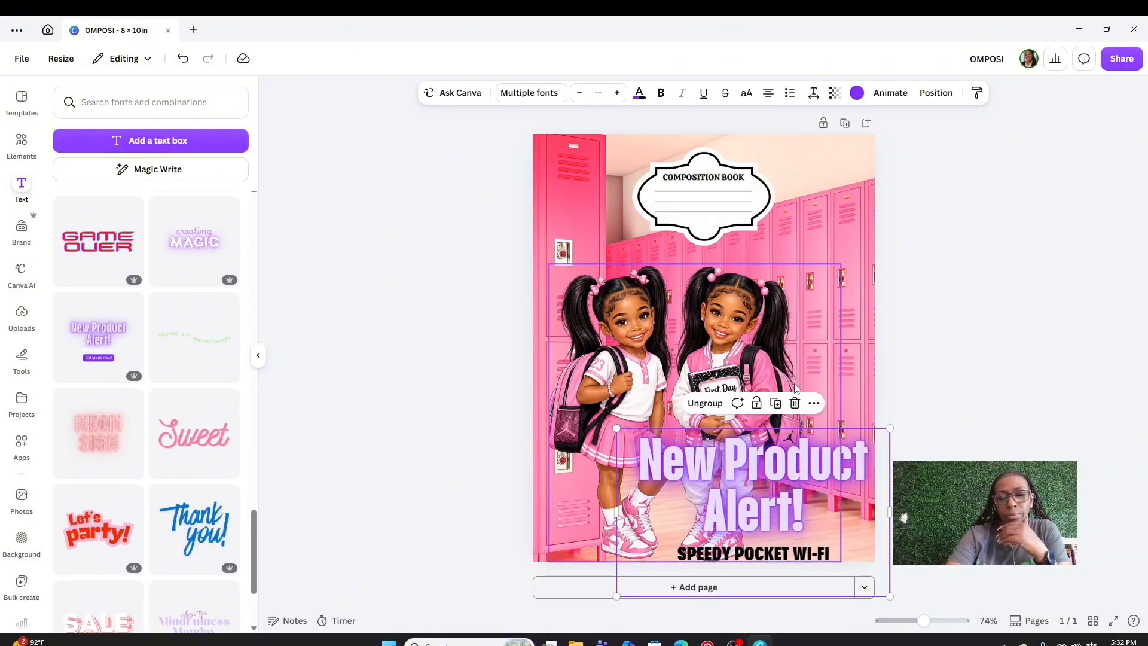
left_click(794, 403)
Browse further through the font combinations and add "Green Lit" to the page
scroll(90, 457, "down", 2)
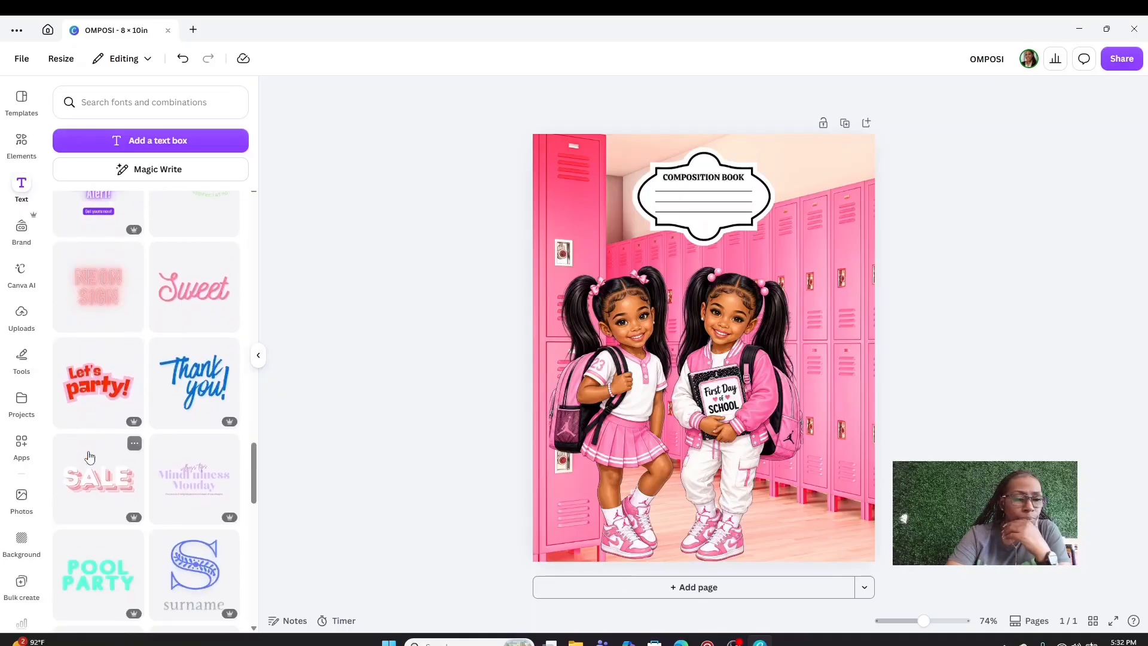
scroll(90, 457, "down", 6)
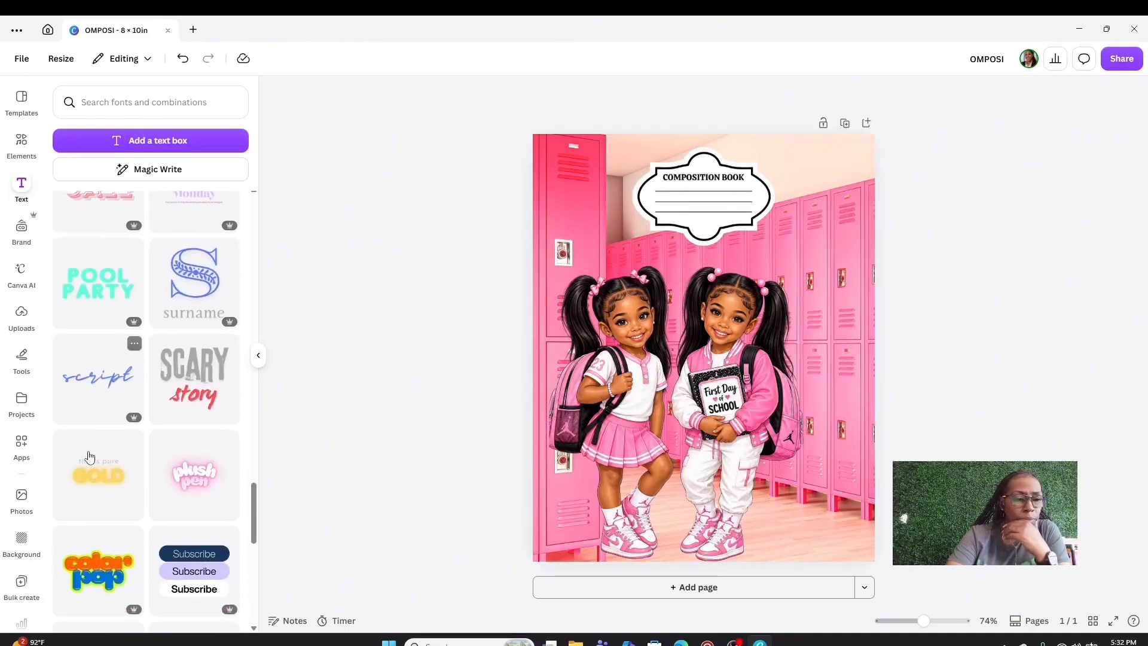
scroll(94, 450, "down", 5)
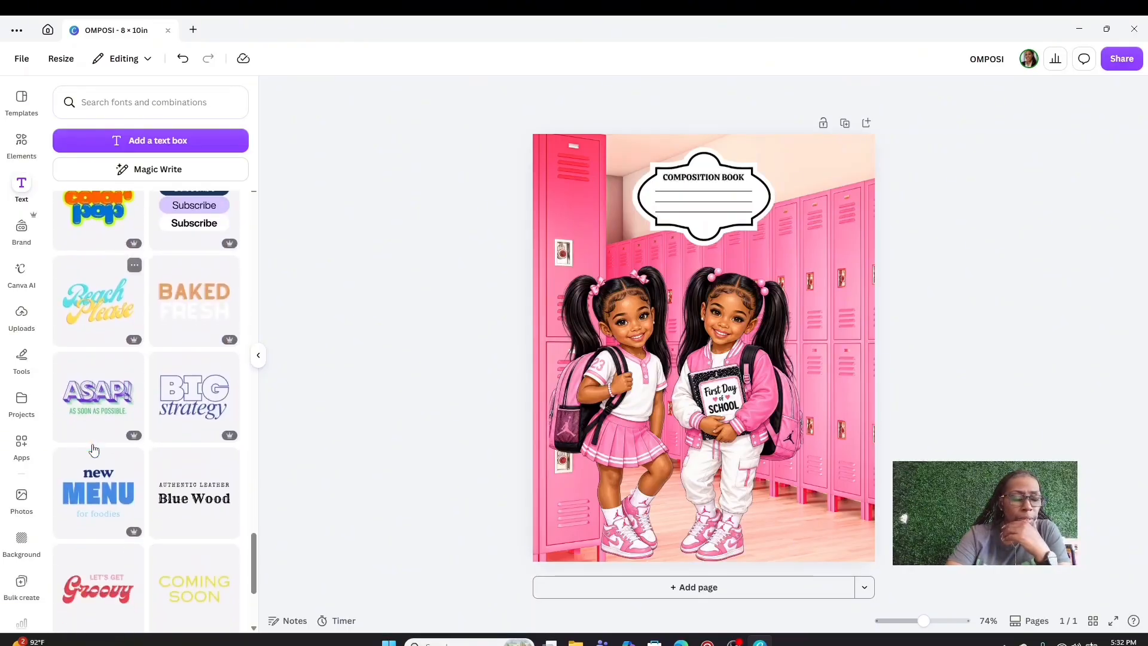
scroll(94, 450, "down", 5)
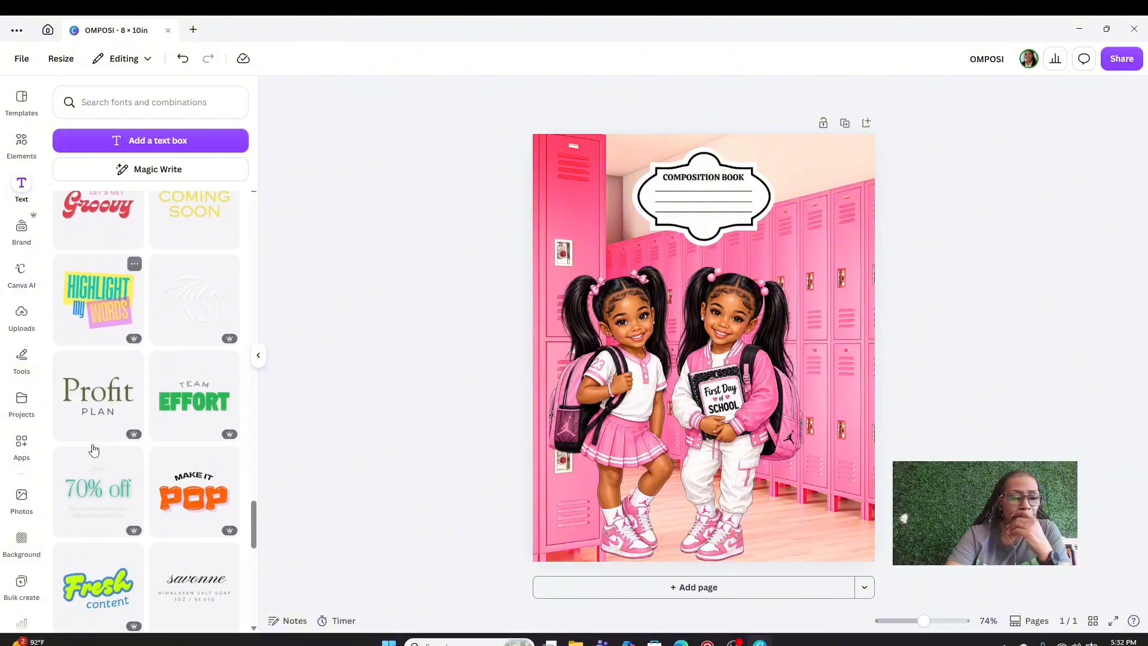
scroll(94, 449, "down", 5)
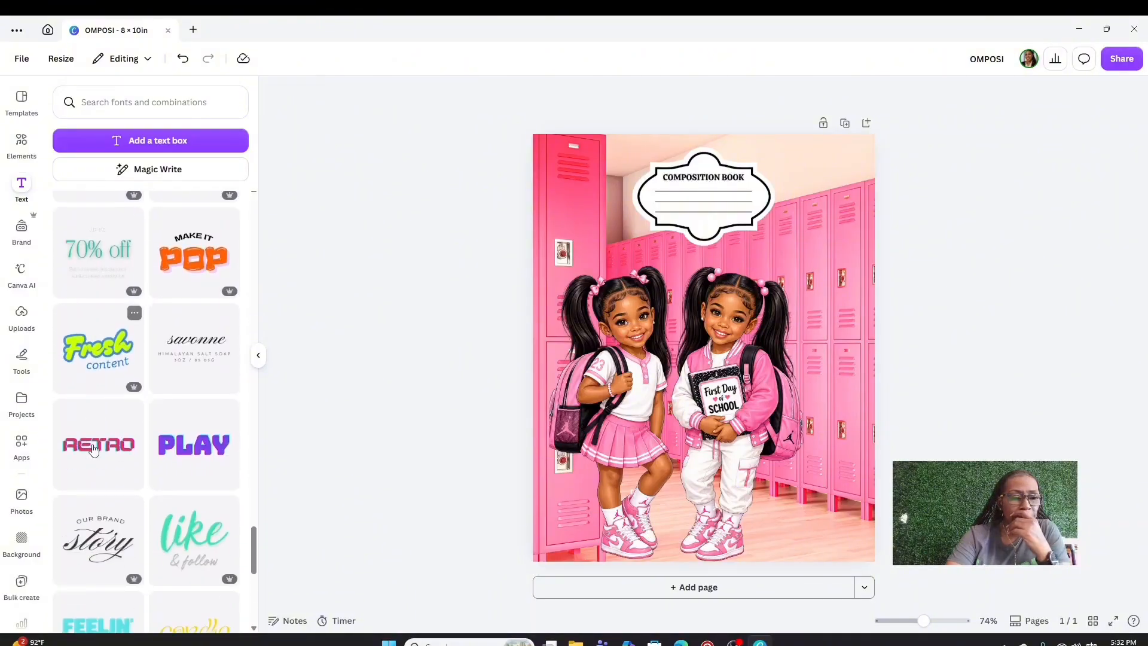
scroll(94, 450, "down", 4)
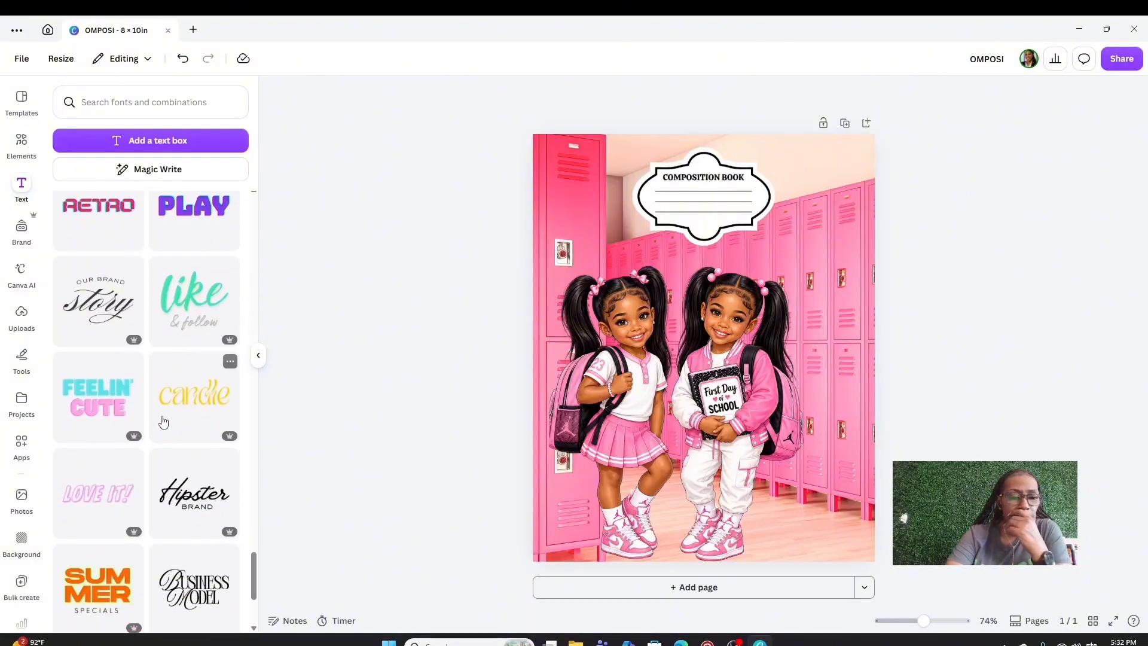
scroll(160, 433, "down", 1)
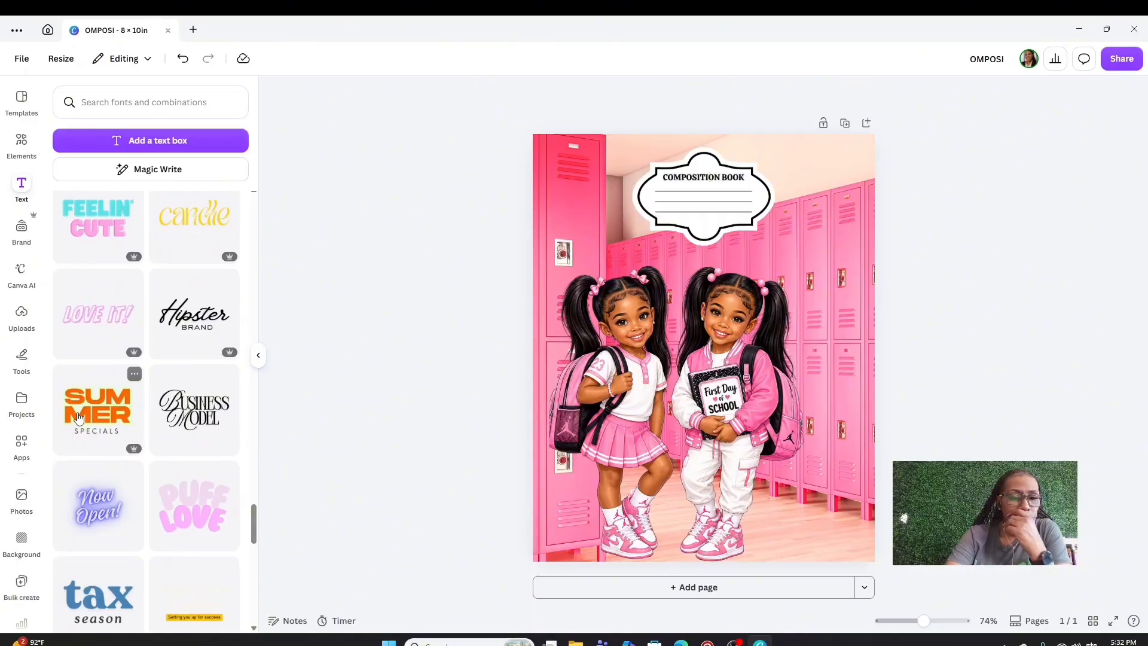
scroll(78, 417, "down", 6)
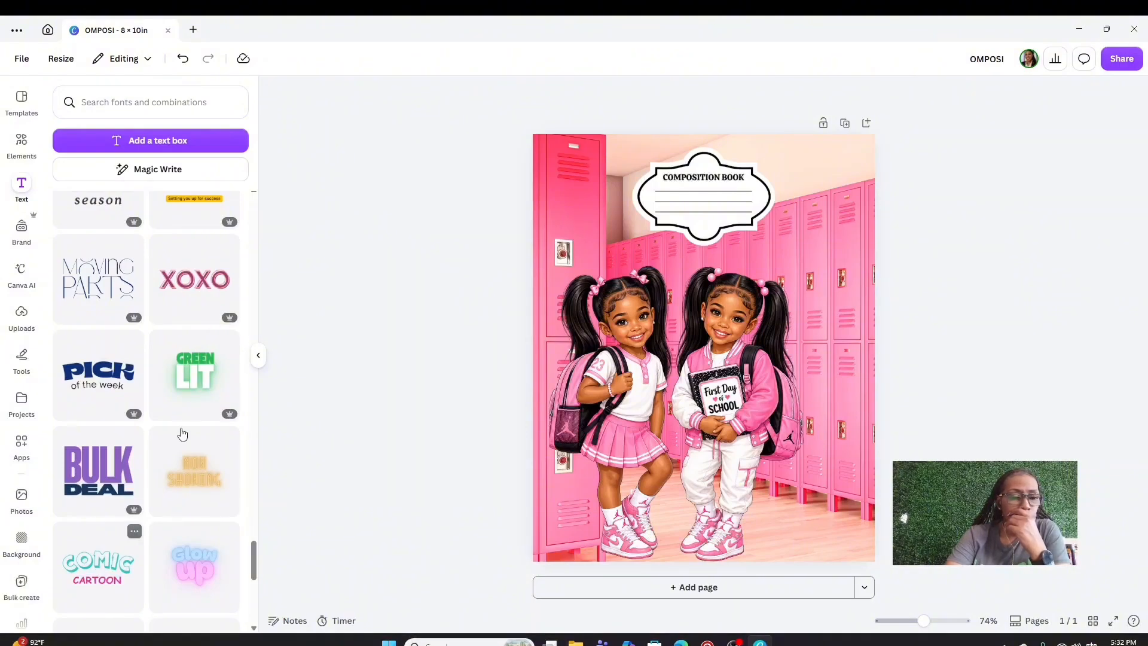
left_click(202, 385)
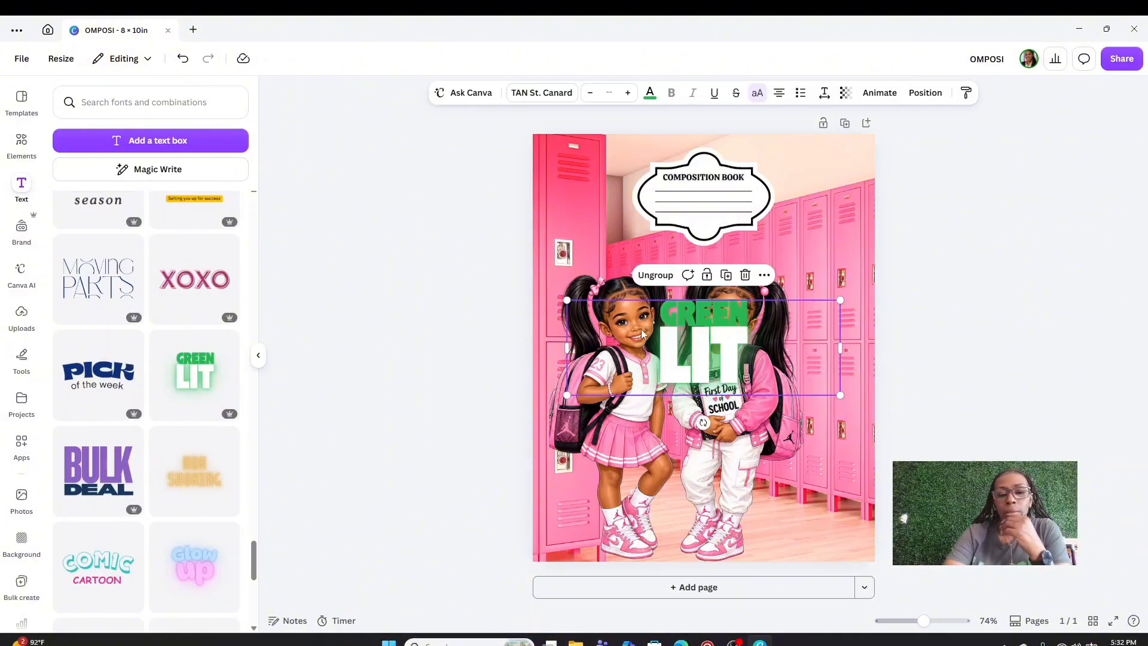
Ungroup the "Green Lit" combination and delete its "GREEN" line
left_click(656, 275)
left_click(826, 246)
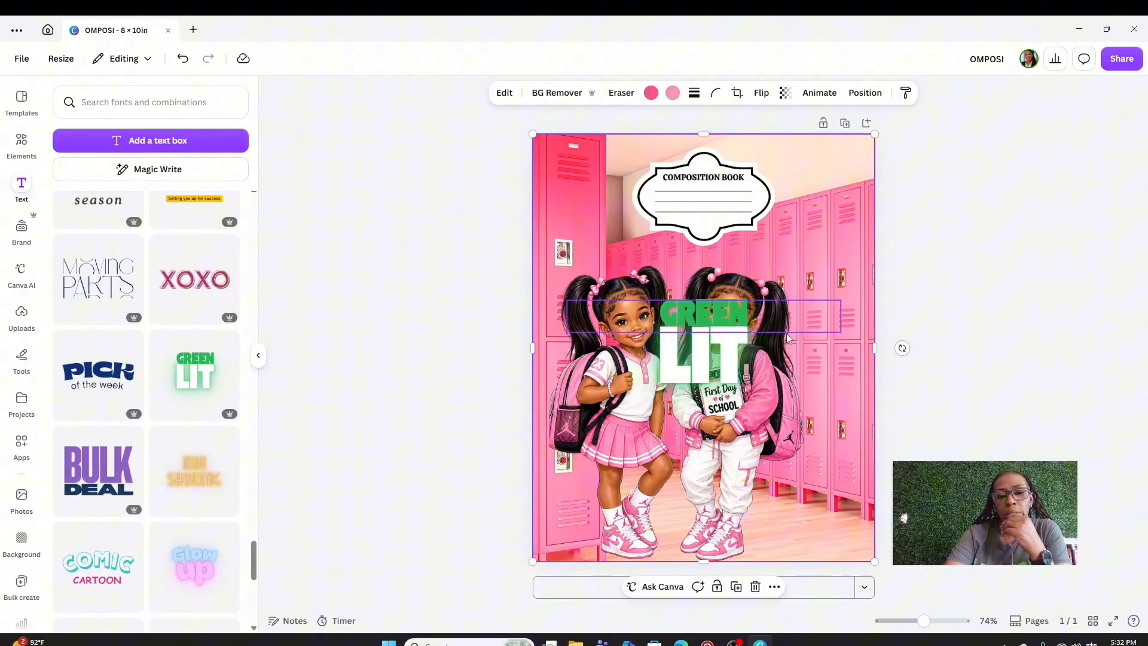
left_click(697, 313)
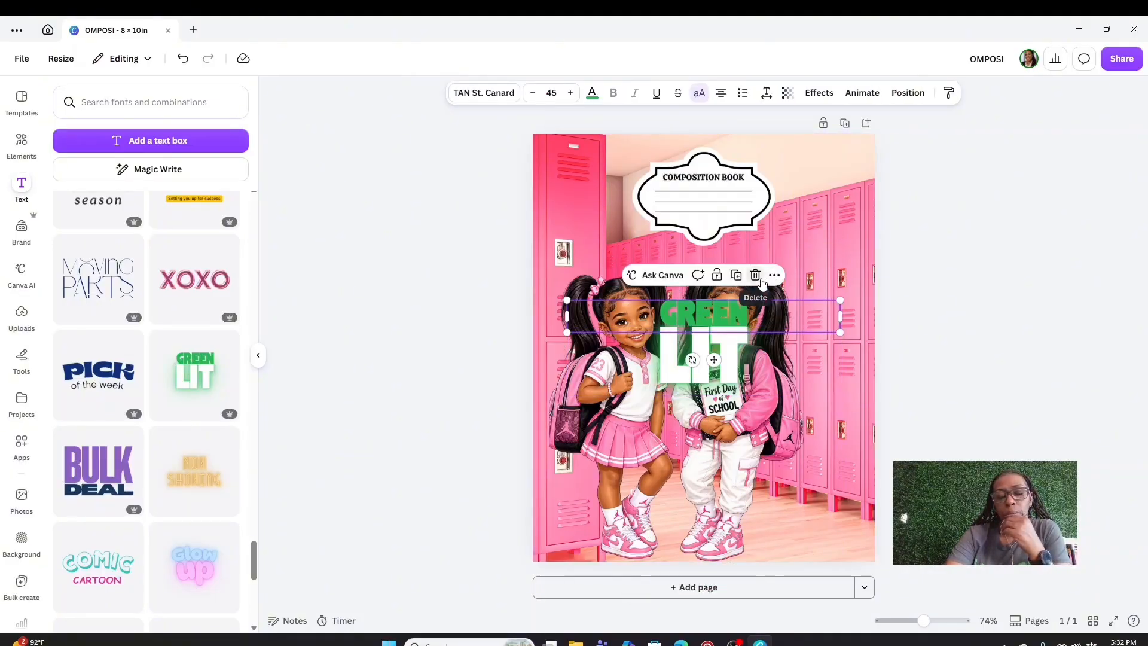
left_click(754, 275)
Scale the "LIT" text down to size 52.6 and replace it with "BESTIES 4 EVER" on three lines
left_click(770, 348)
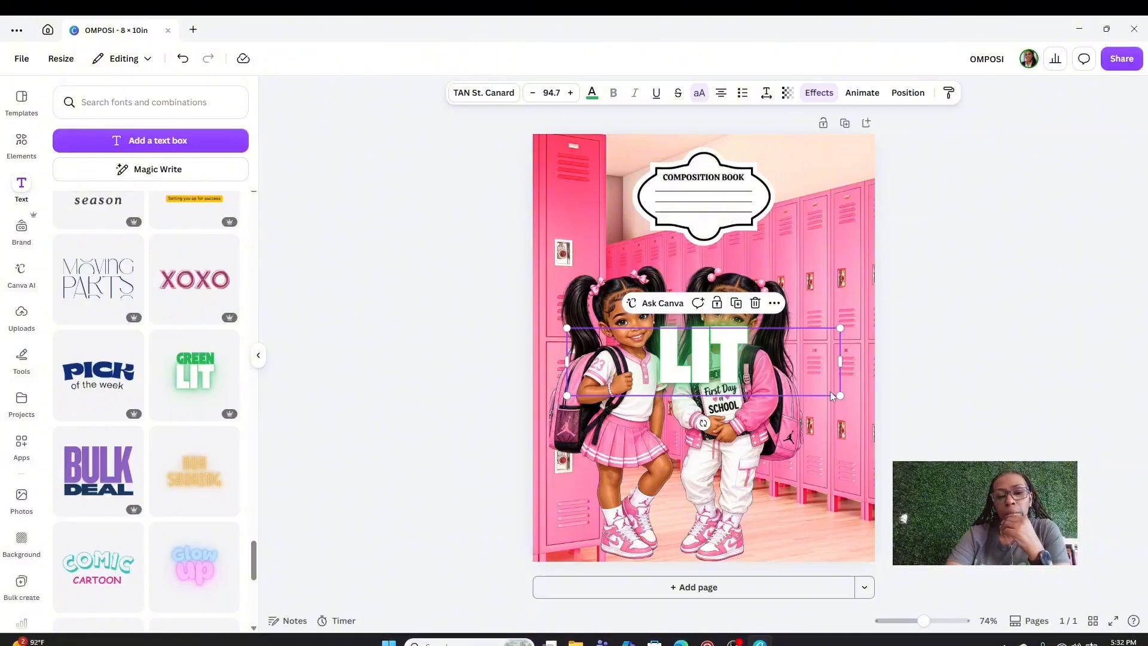
left_click_drag(837, 394, 737, 360)
double_click(691, 343)
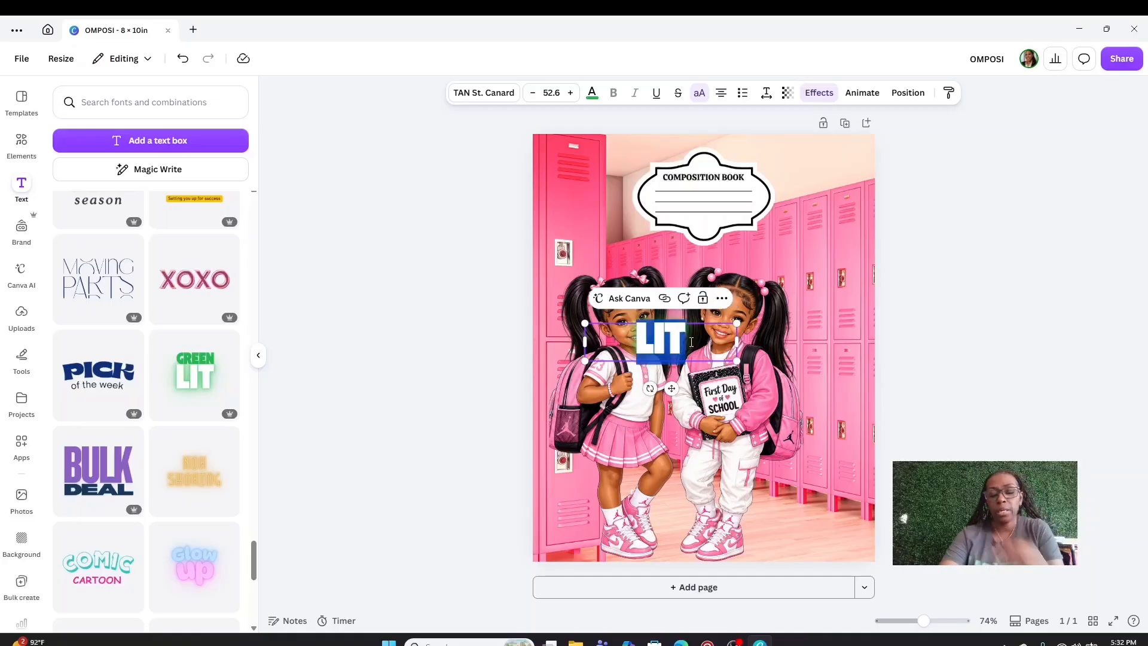
key("BackSpace")
type("BE")
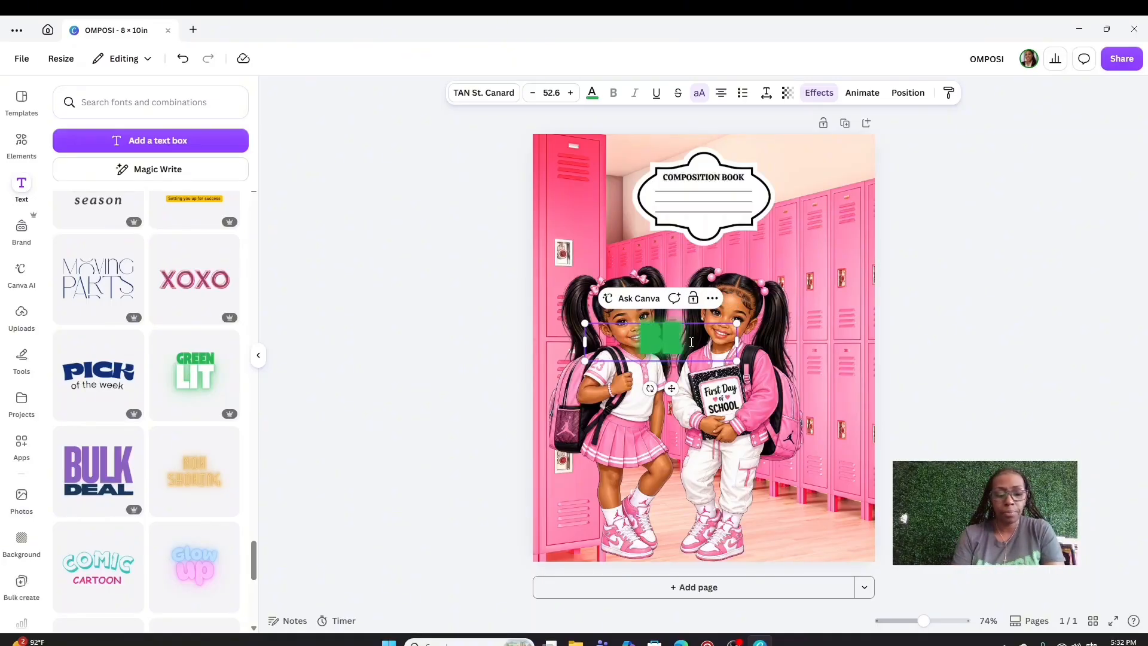
type("STIES")
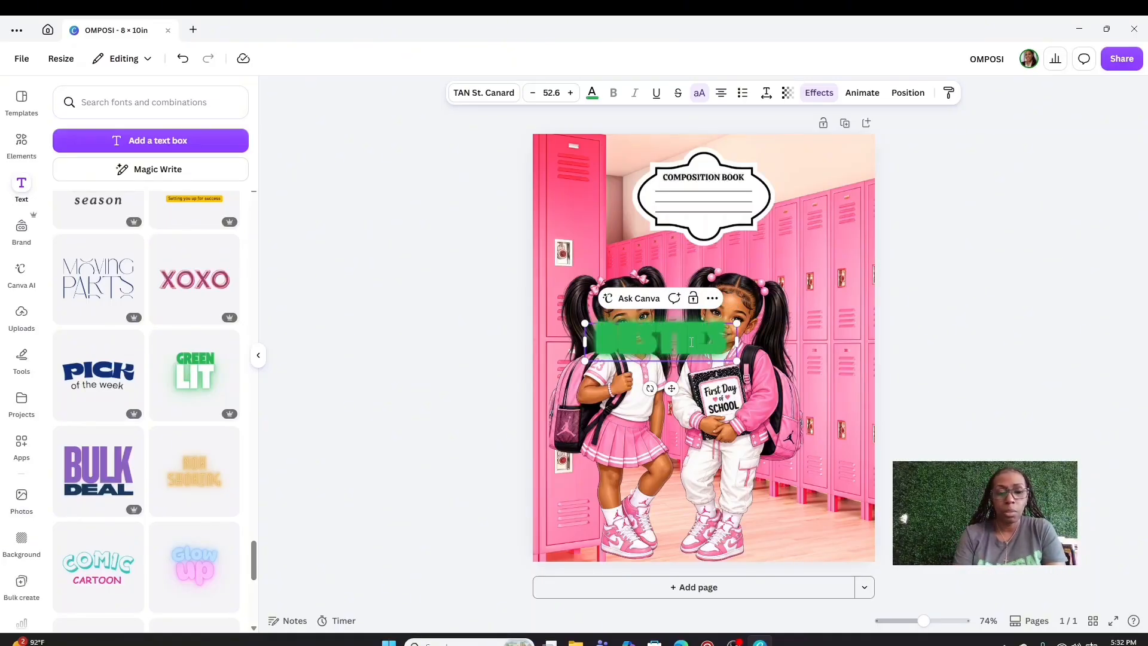
key("Return")
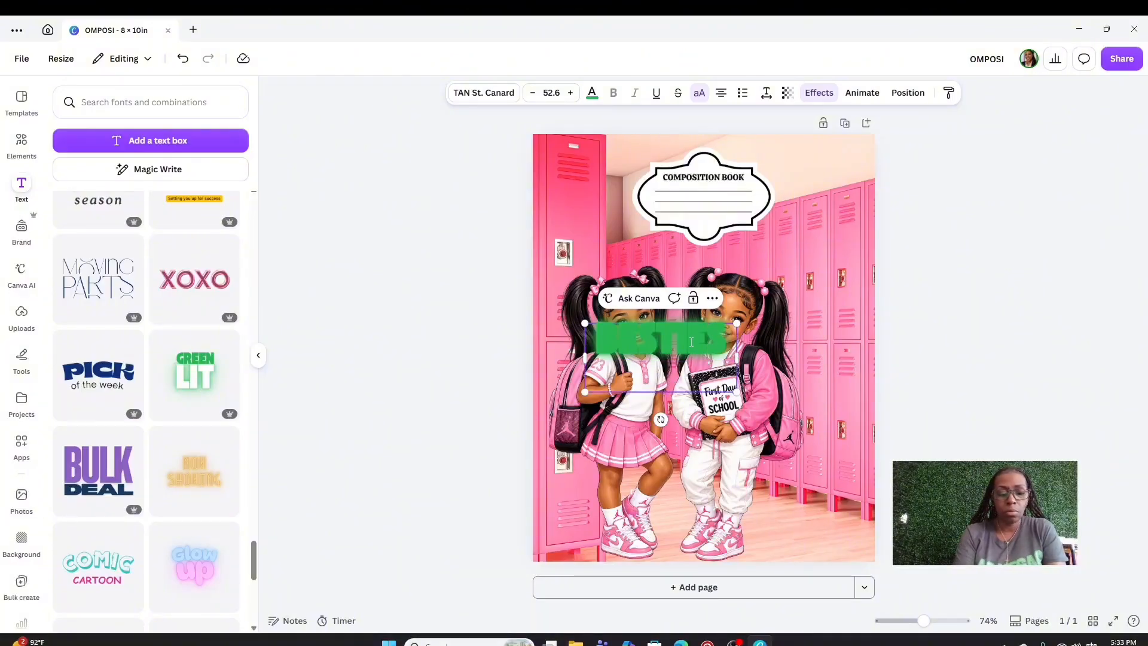
type("4")
key("Return")
type("EVER")
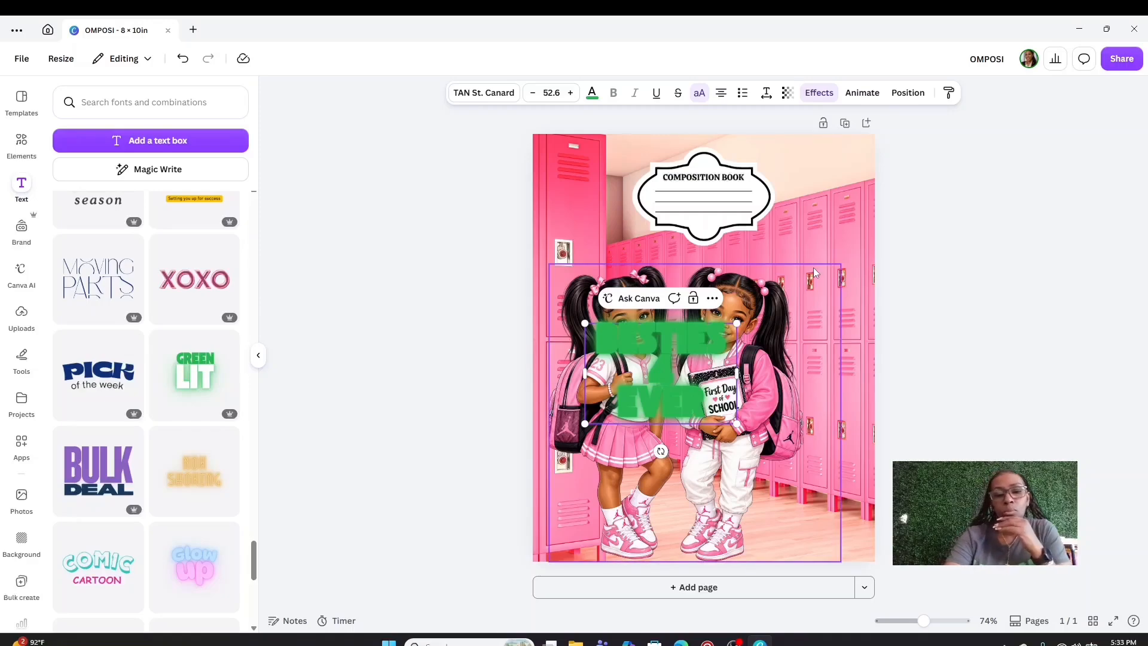
Reduce the "BESTIES 4 EVER" text to size 38.2 and move it to the page's lower right, beside the twins' legs
left_click(742, 329)
left_click_drag(699, 394, 816, 506)
Insert a blank line above and below the "4" in the "BESTIES 4 EVER" text
double_click(812, 464)
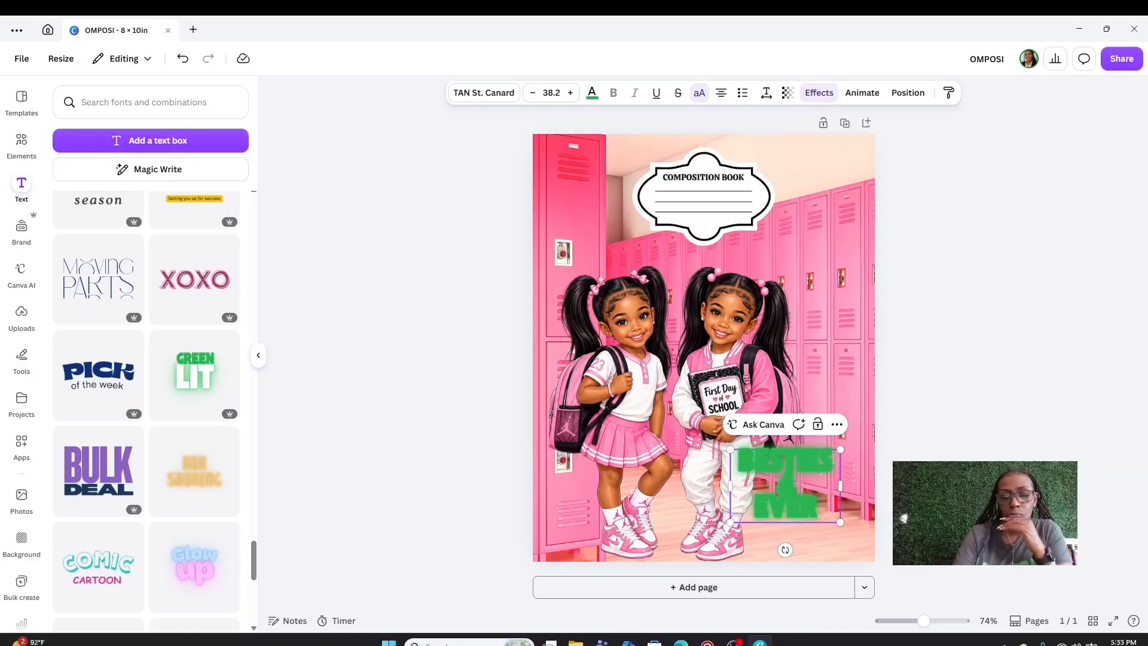
key("Return")
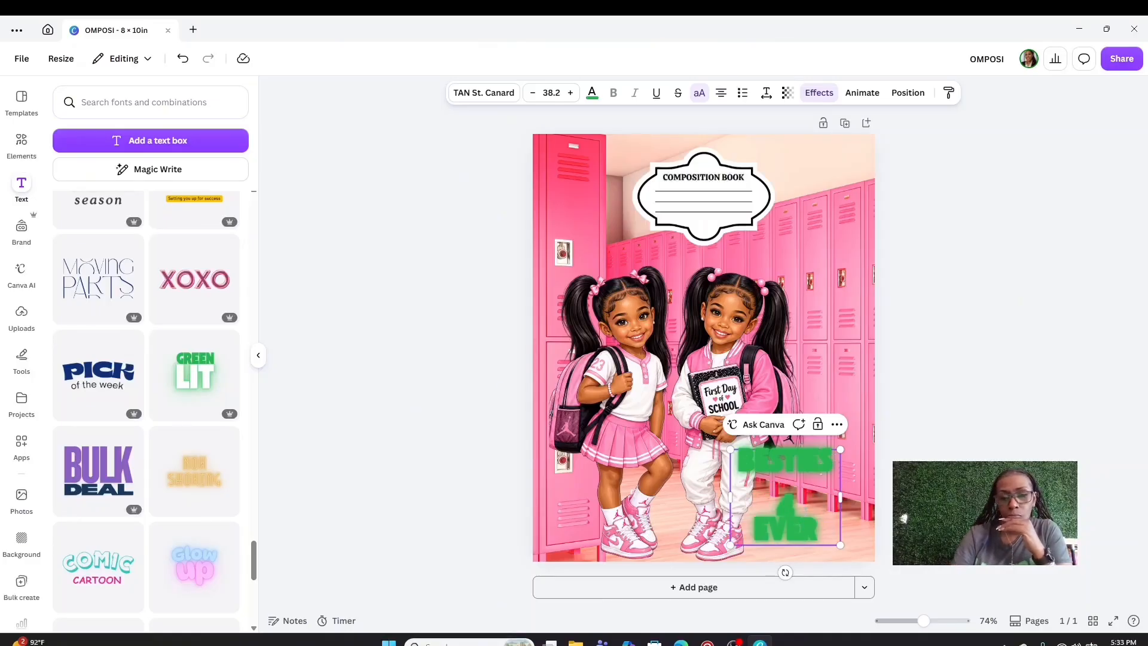
key("Return")
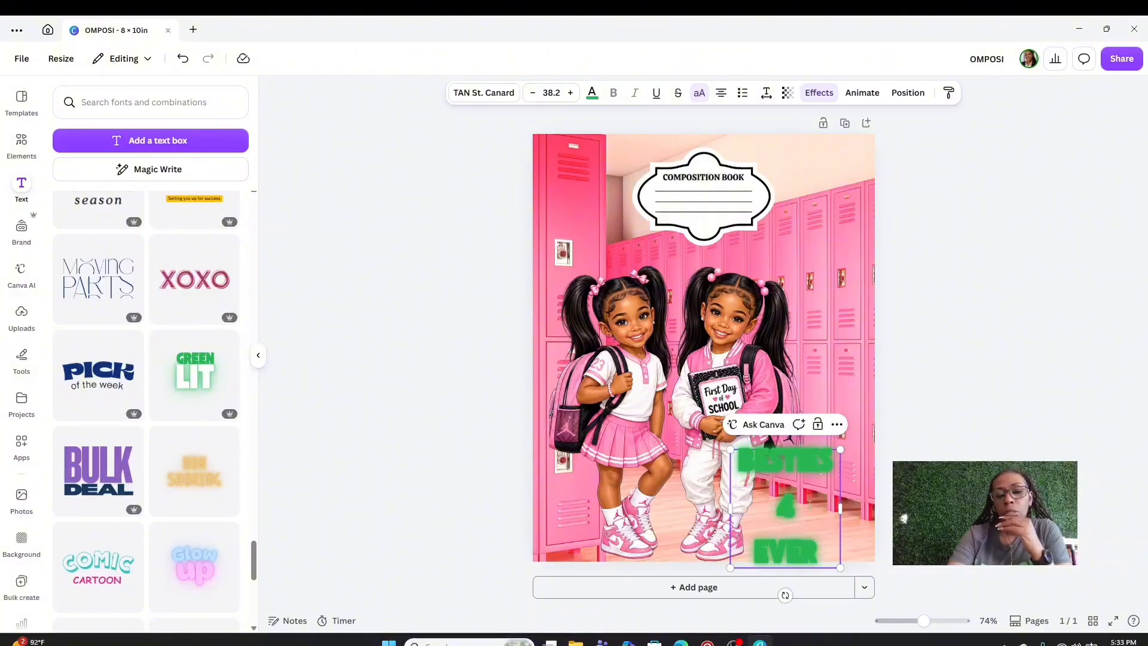
Shift the twins slightly up and right, and raise the "BESTIES 4 EVER" text clear of the page's lower edge
left_click(831, 320)
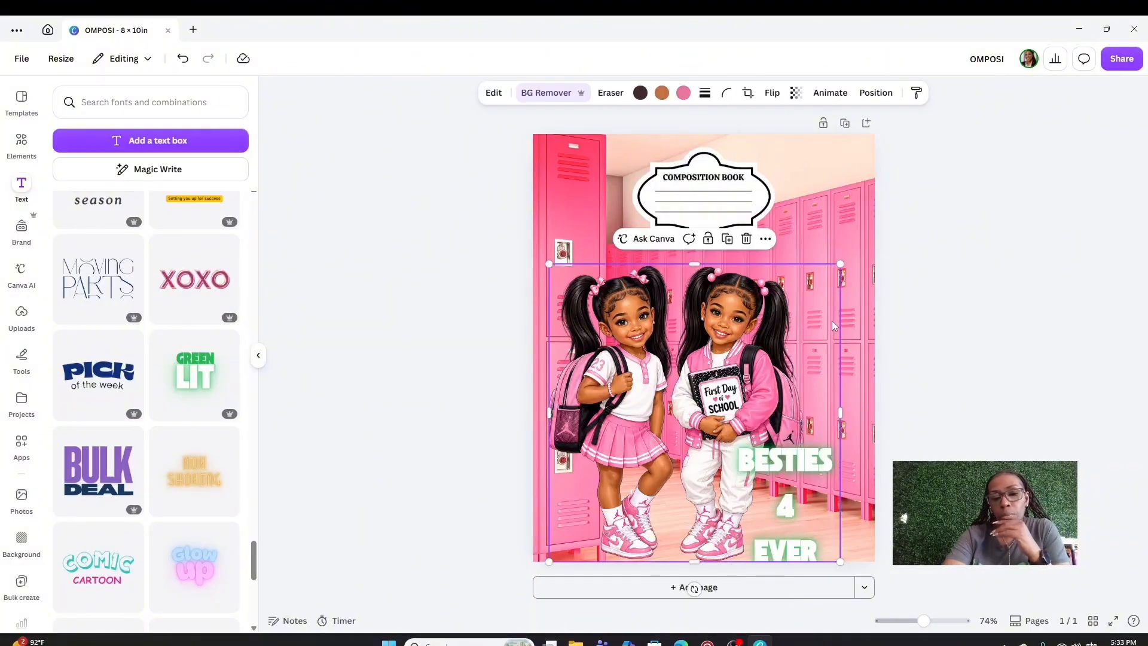
left_click_drag(803, 530, 822, 500)
Reduce the "BESTIES 4 EVER" text to size 27.3 and place it in the page's lower right corner beside the shoes
left_click(805, 543)
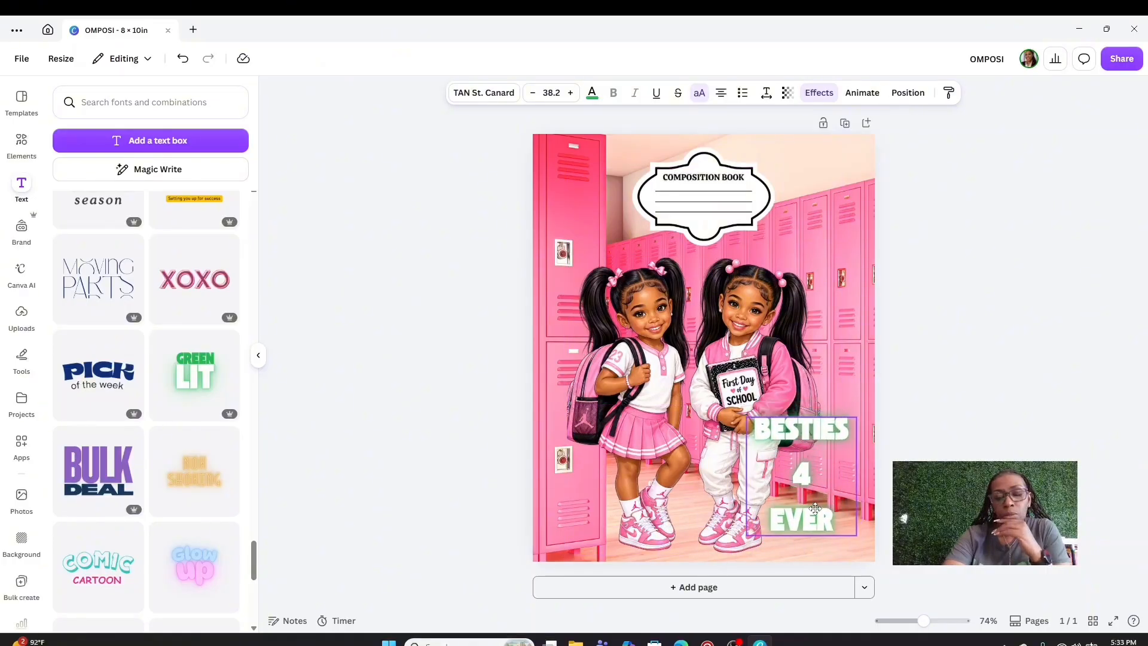
left_click_drag(856, 534, 828, 504)
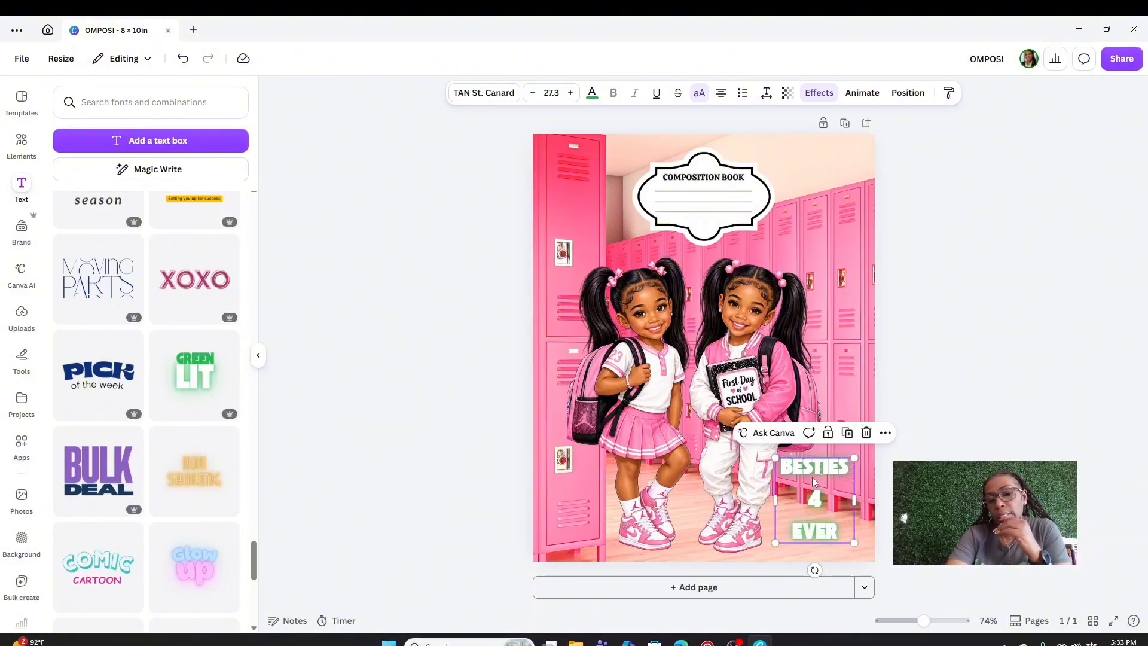
mouse_move(811, 476)
left_mouse_down()
mouse_move(809, 509)
mouse_move(798, 467)
left_mouse_up()
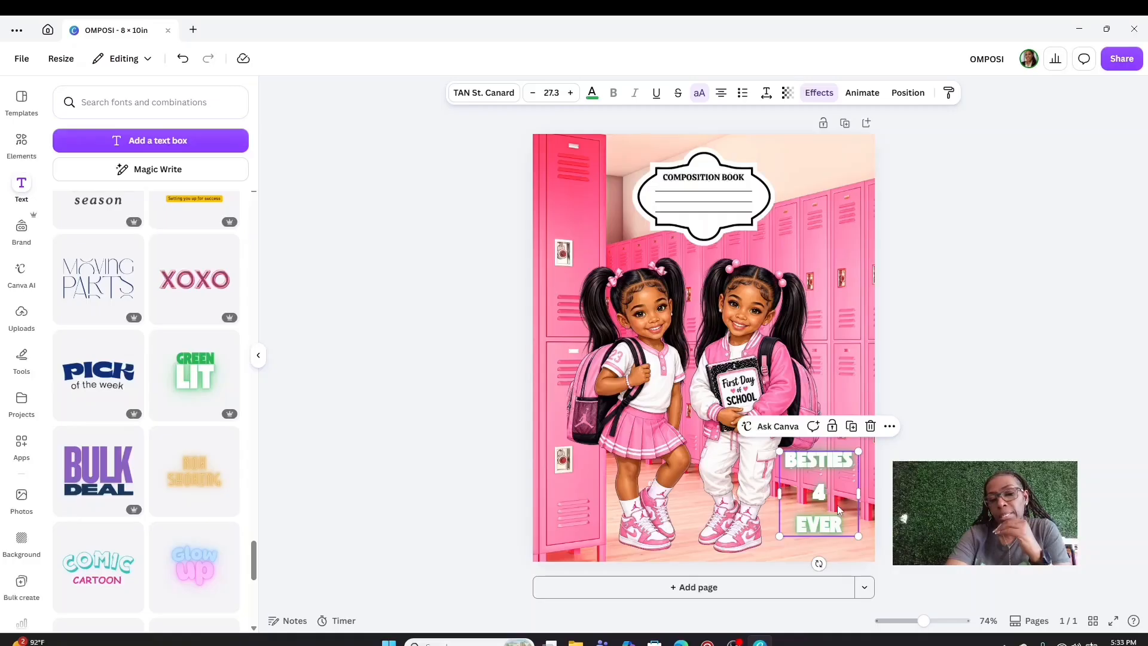
Set the "BESTIES 4 EVER" text's letter spacing to 96 and line spacing to 0.68, and nudge it slightly down and left
left_click(767, 94)
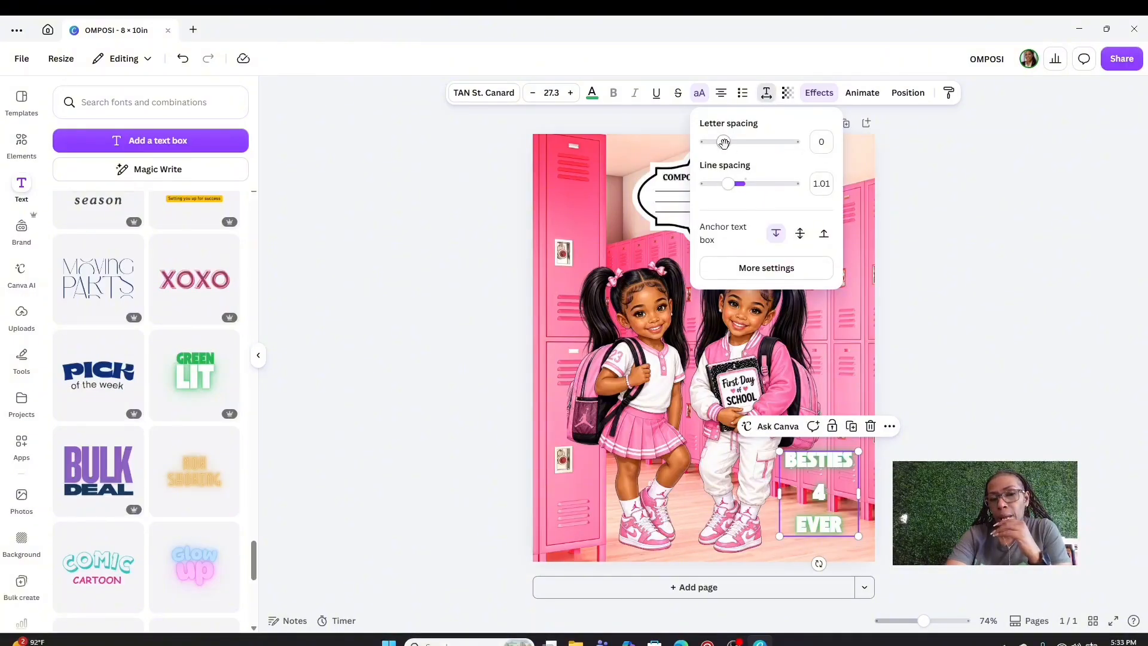
left_click_drag(723, 142, 732, 143)
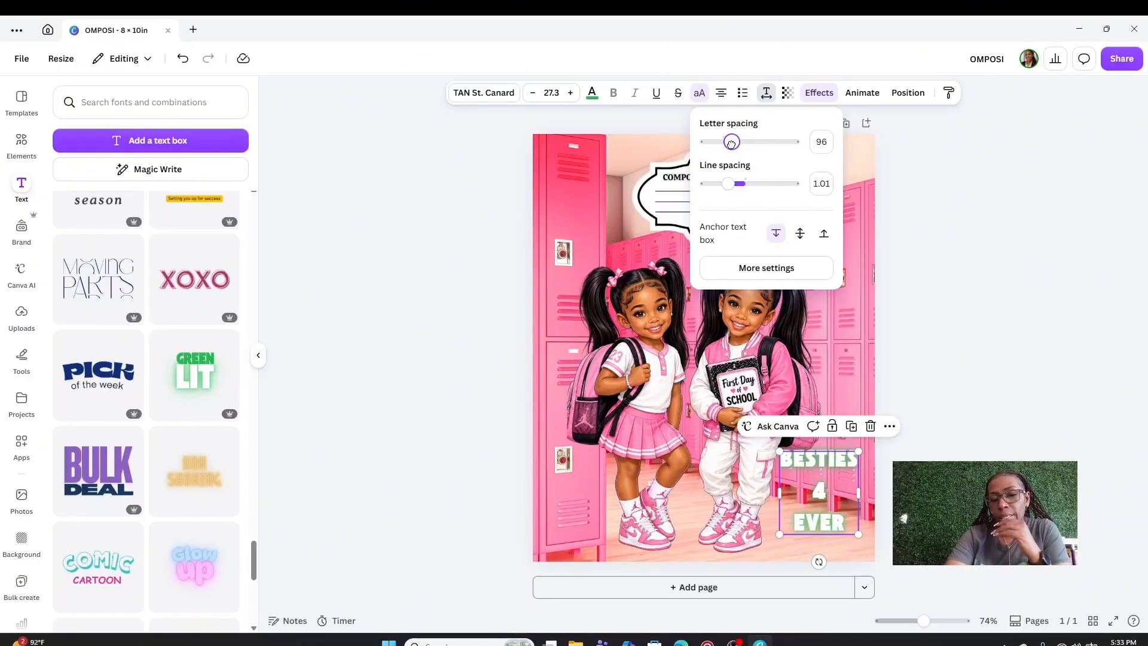
mouse_move(733, 189)
left_mouse_down()
mouse_move(743, 188)
mouse_move(711, 190)
left_mouse_up()
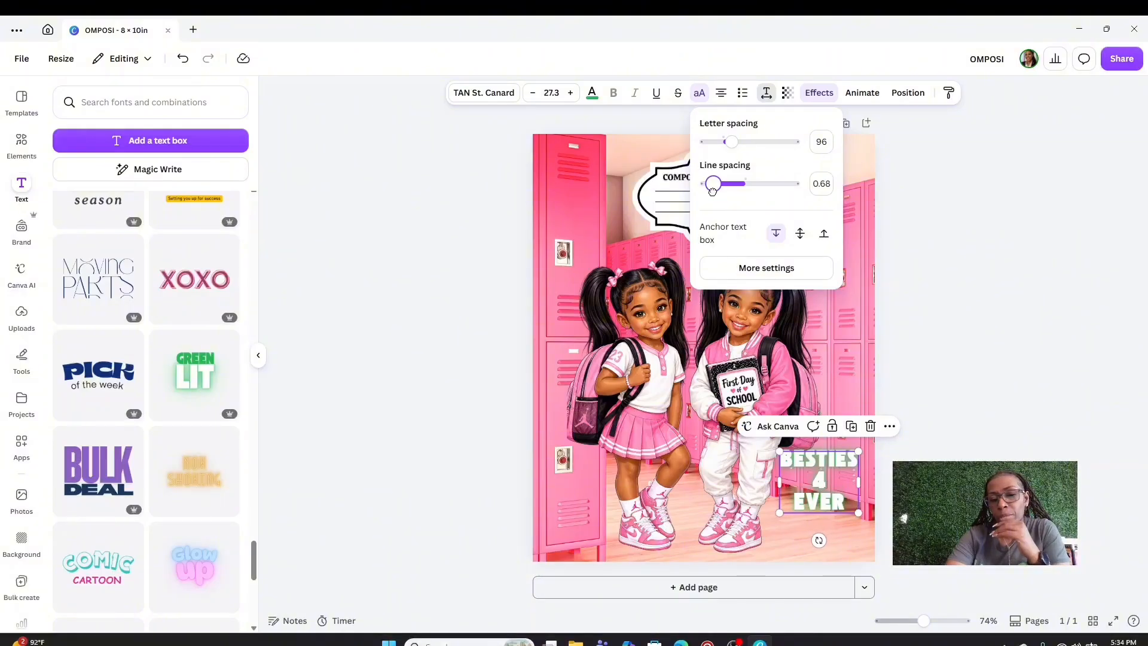
left_click(917, 251)
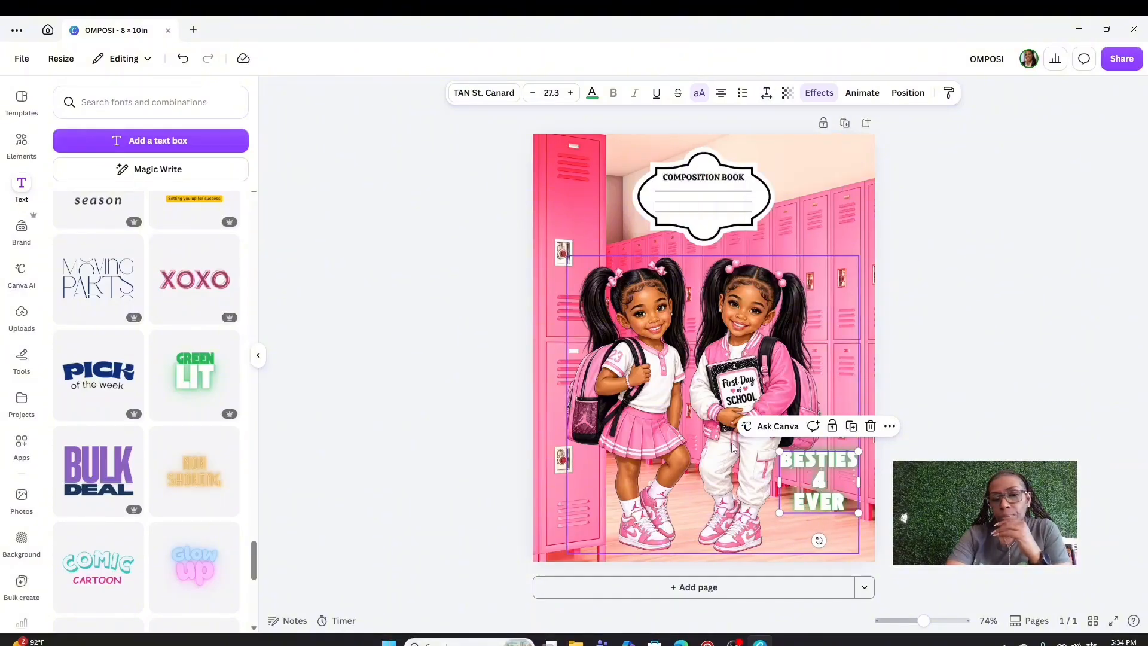
left_click_drag(808, 470, 805, 480)
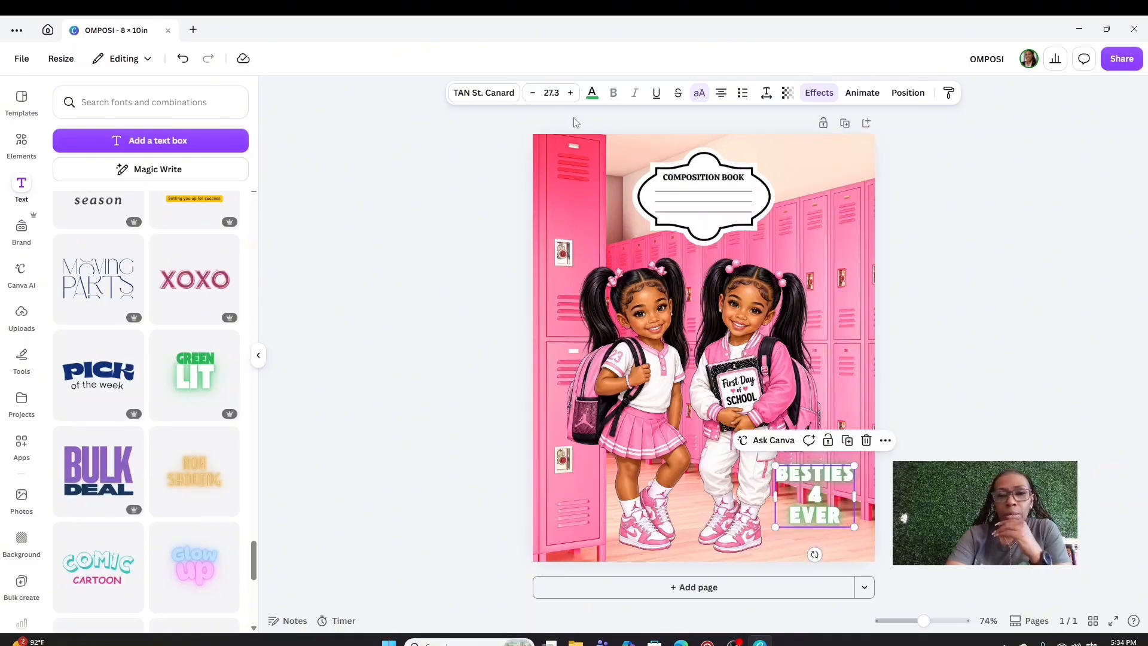
Change the "BESTIES 4 EVER" text color from green to the near-black shade of the twins' photo colors
left_click(594, 96)
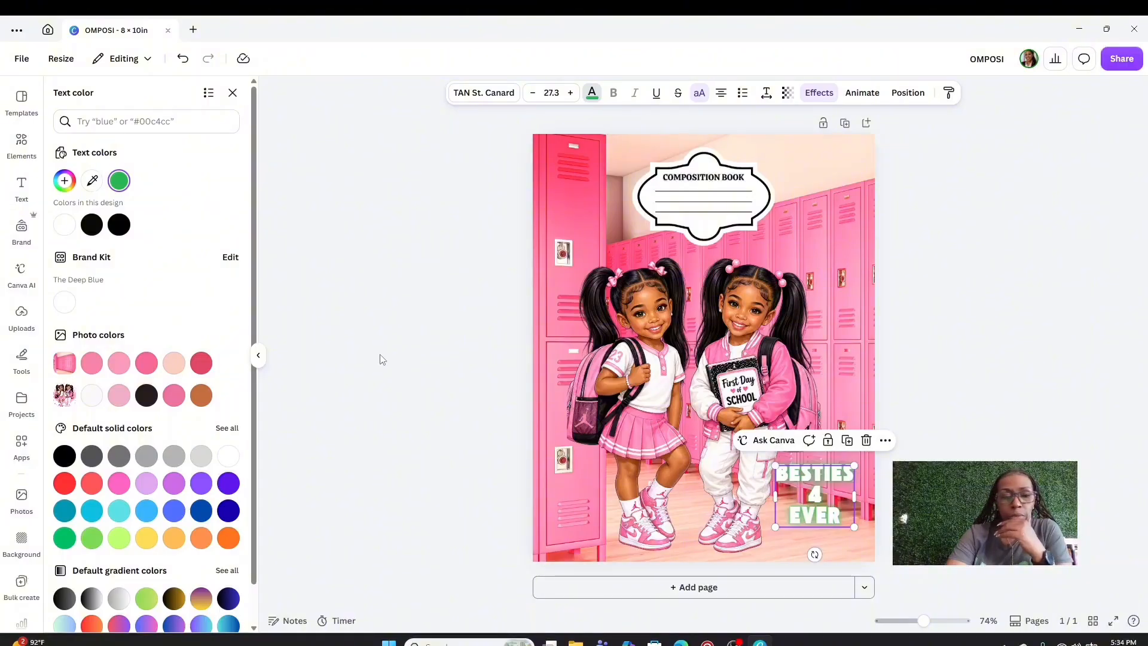
left_click(147, 396)
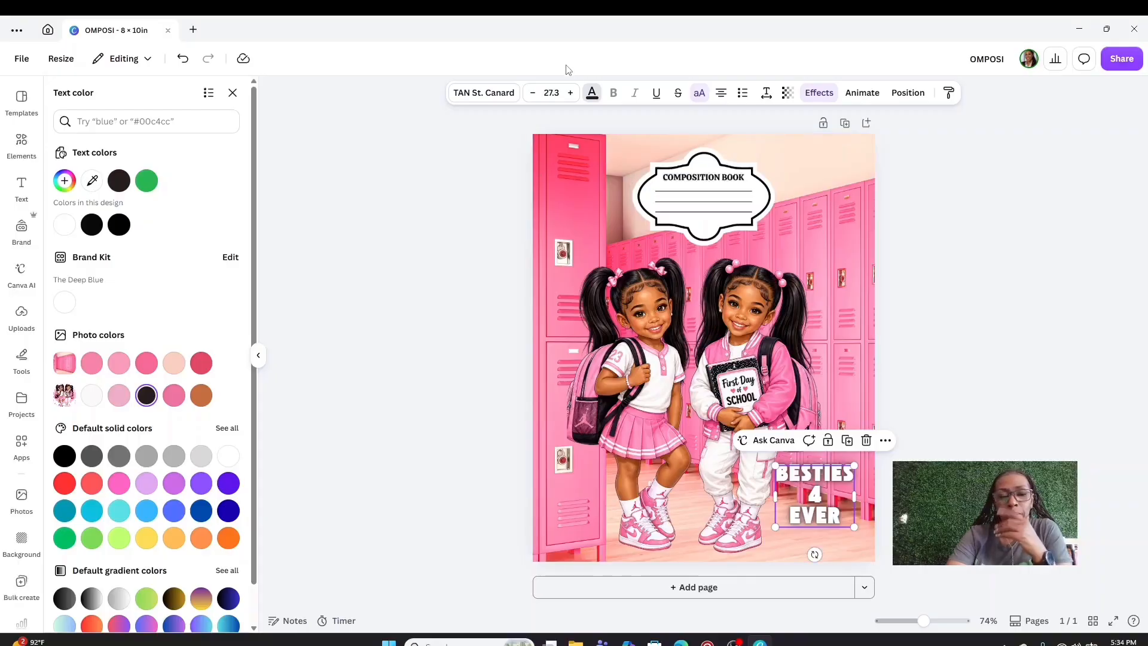
Replace the Neon effect on the "BESTIES 4 EVER" text with an Outline effect at thickness 50
left_click(817, 93)
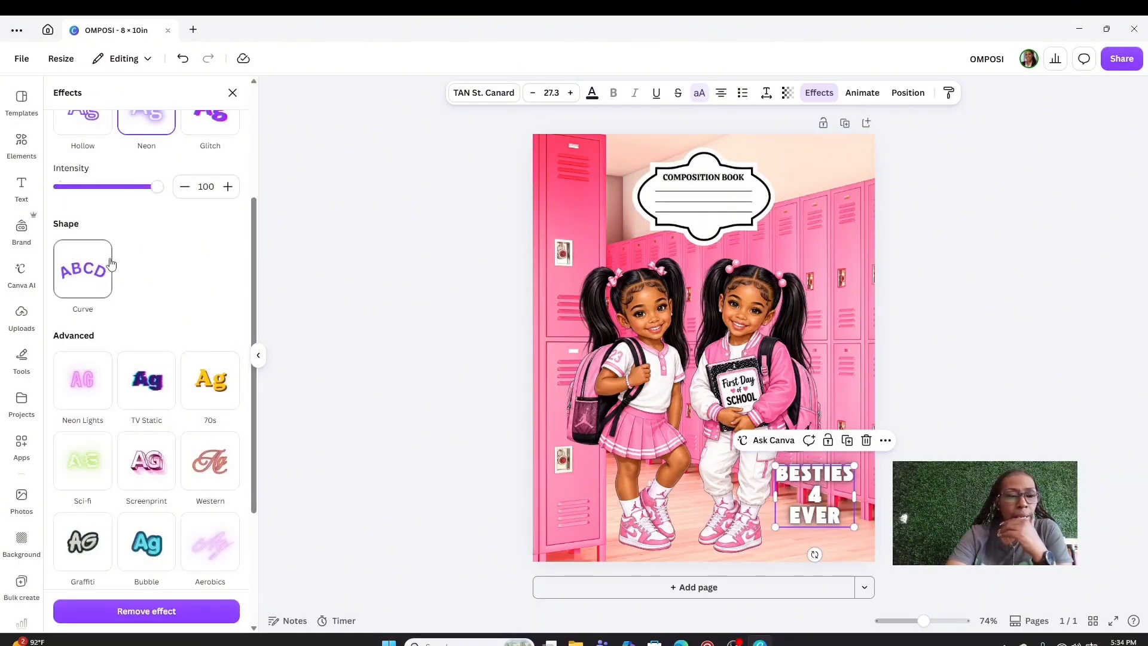
scroll(111, 263, "up", 1)
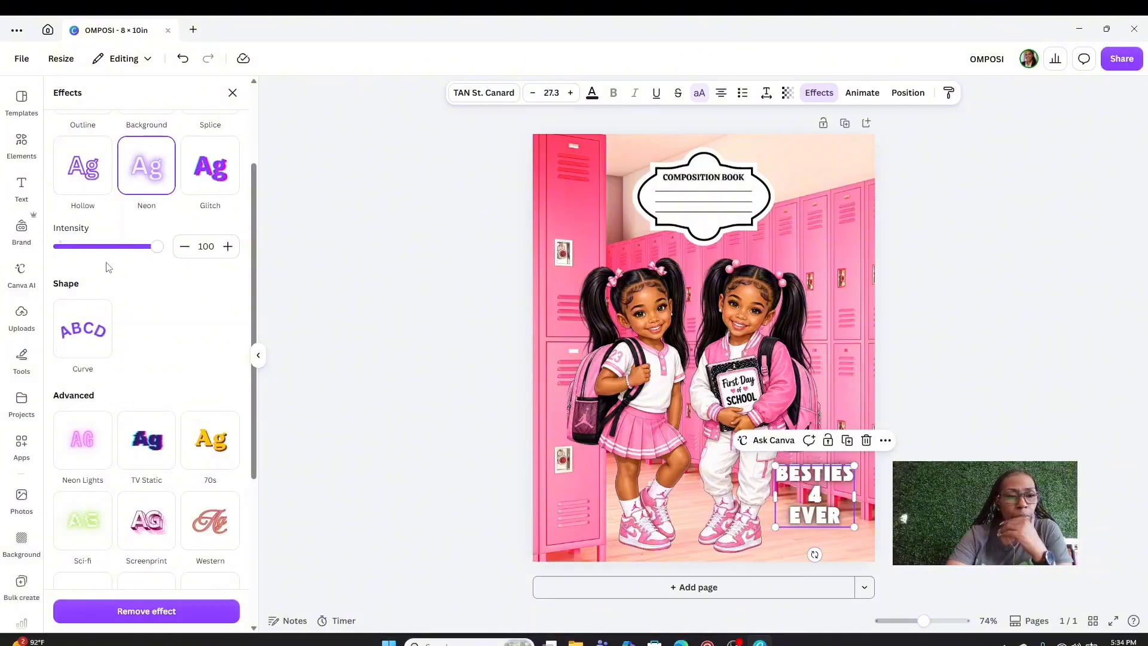
scroll(108, 267, "up", 2)
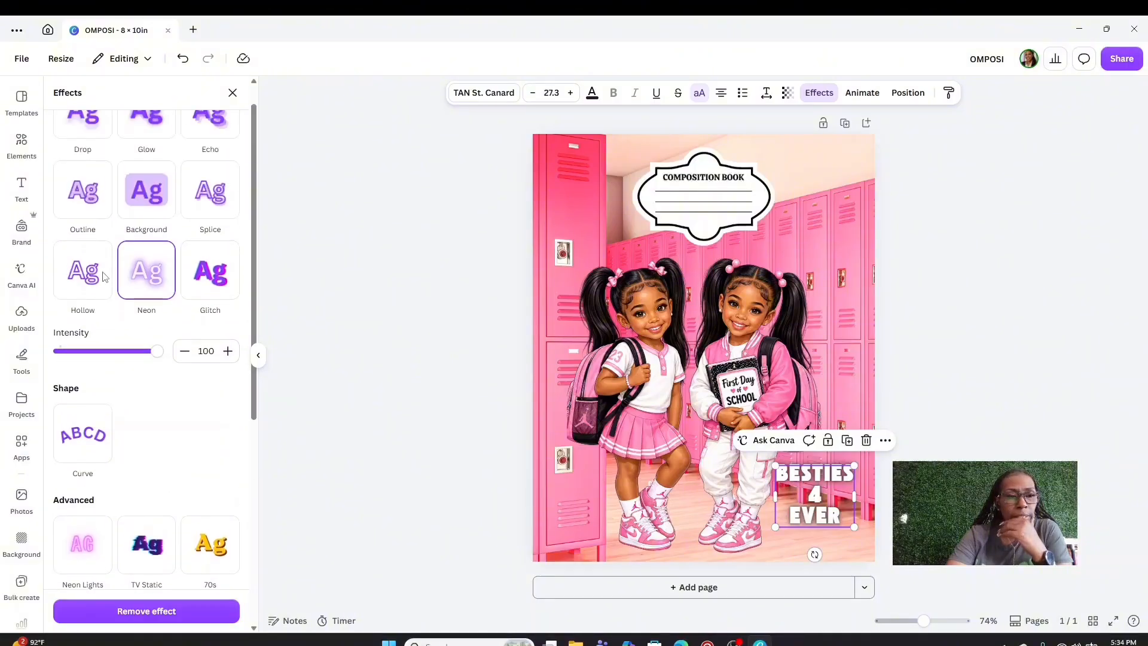
left_click(92, 214)
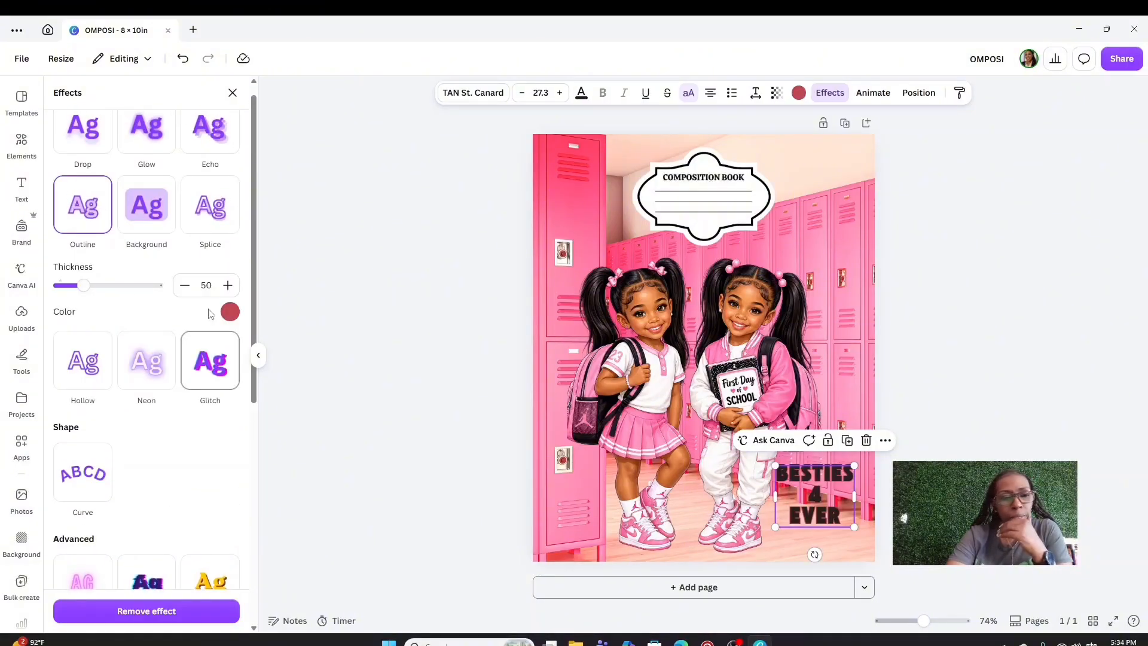
mouse_move(83, 285)
left_mouse_down()
mouse_move(128, 285)
mouse_move(84, 285)
left_mouse_up()
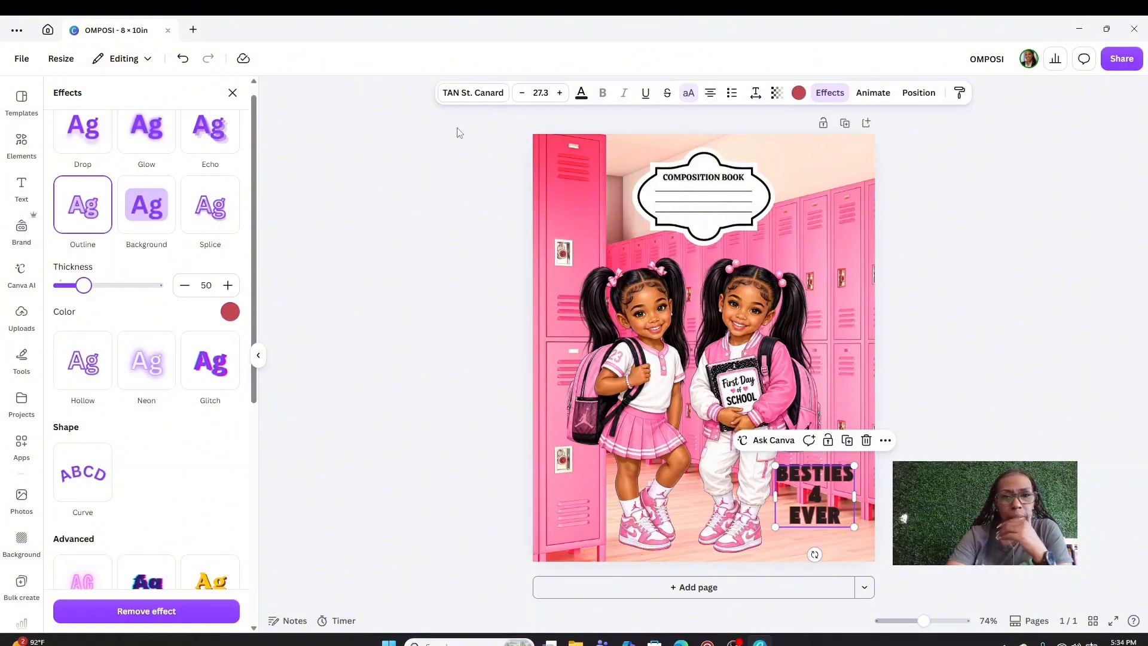
Try light pink, peach, bright pink and a purple-blue gradient as the fill of the "BESTIES 4 EVER" text
left_click(581, 93)
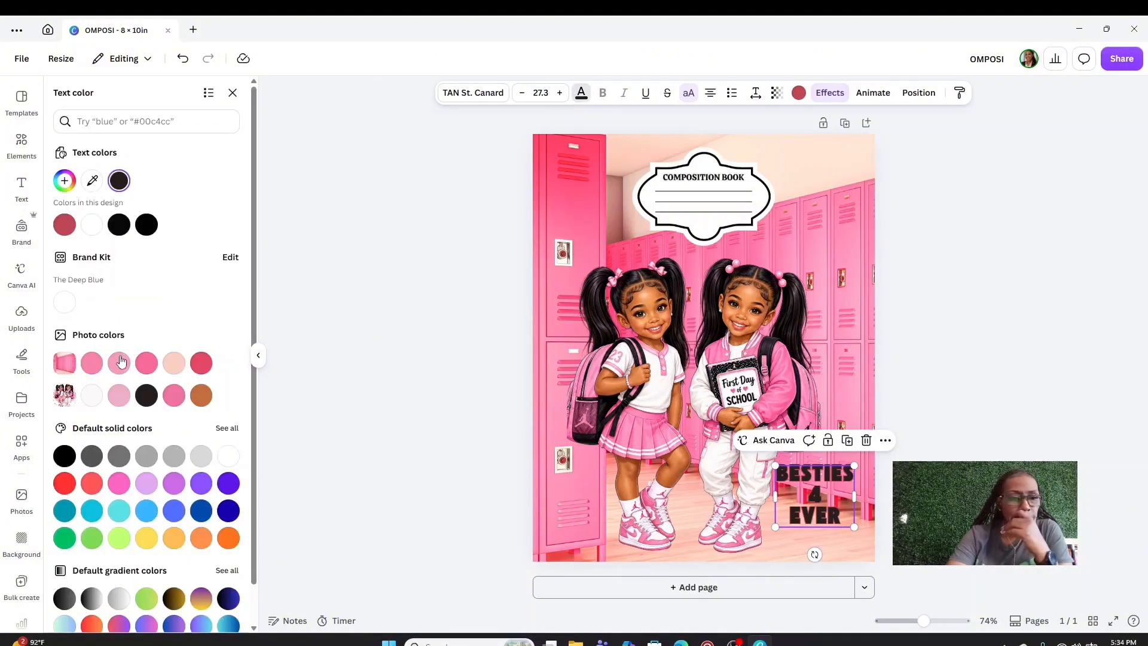
left_click(119, 361)
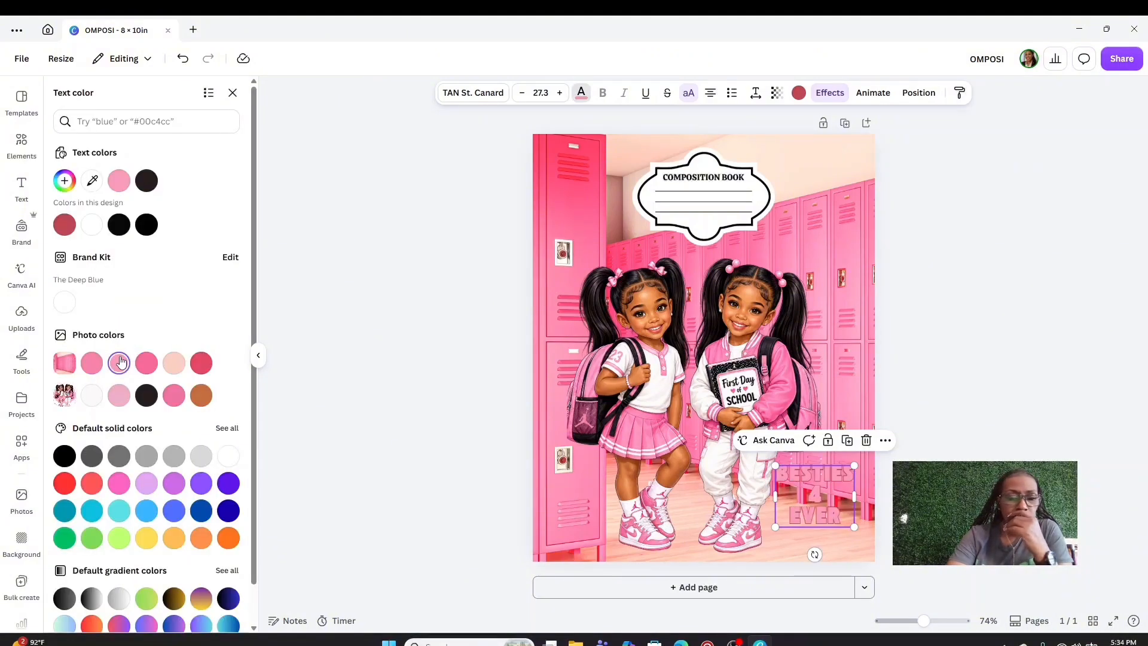
left_click(178, 365)
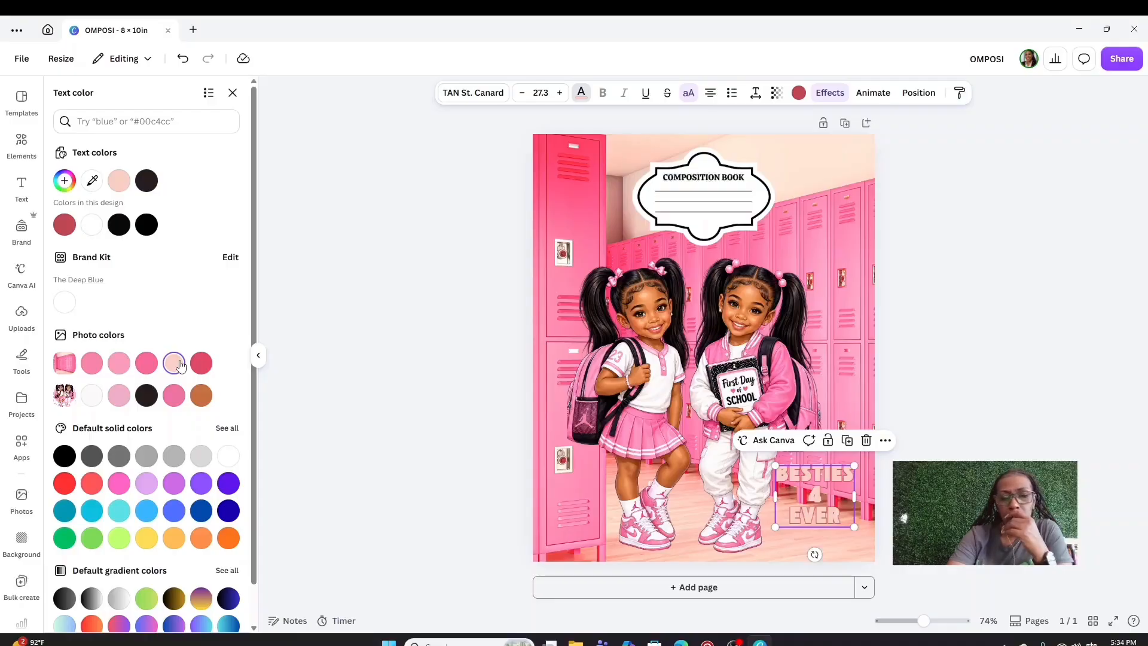
scroll(150, 407, "down", 2)
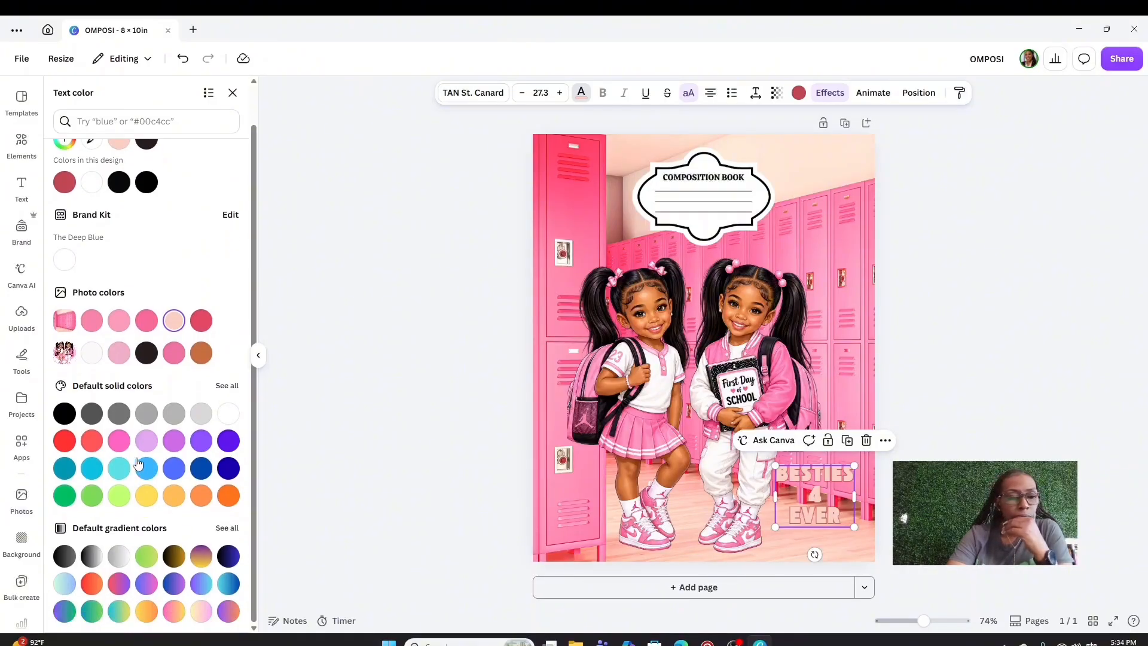
left_click(120, 440)
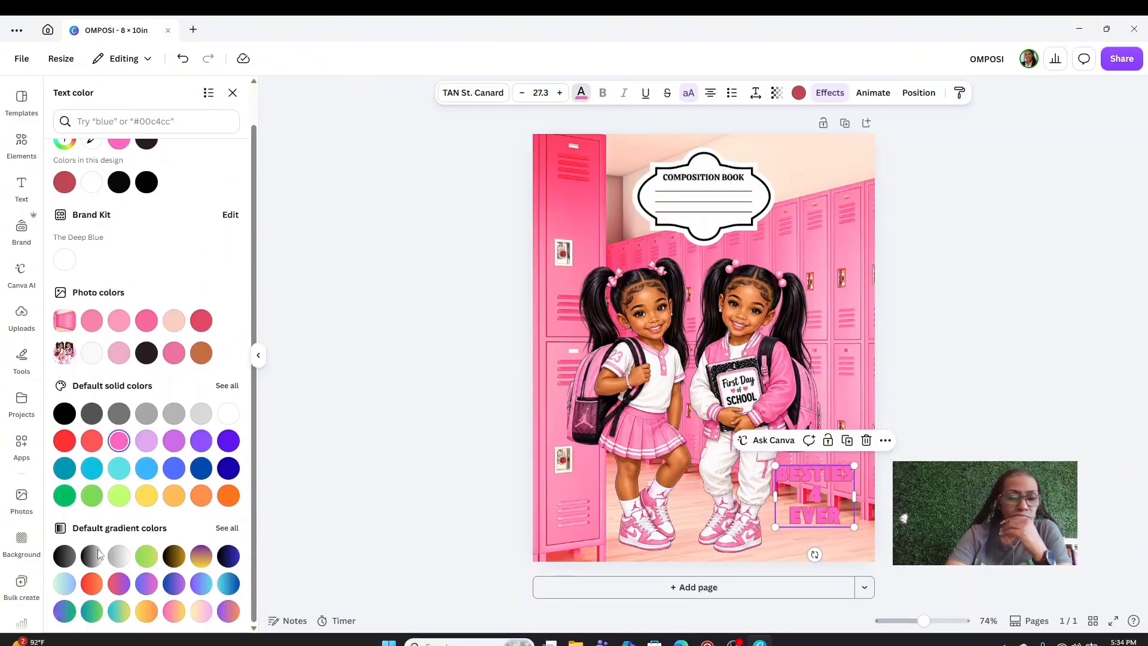
left_click(147, 583)
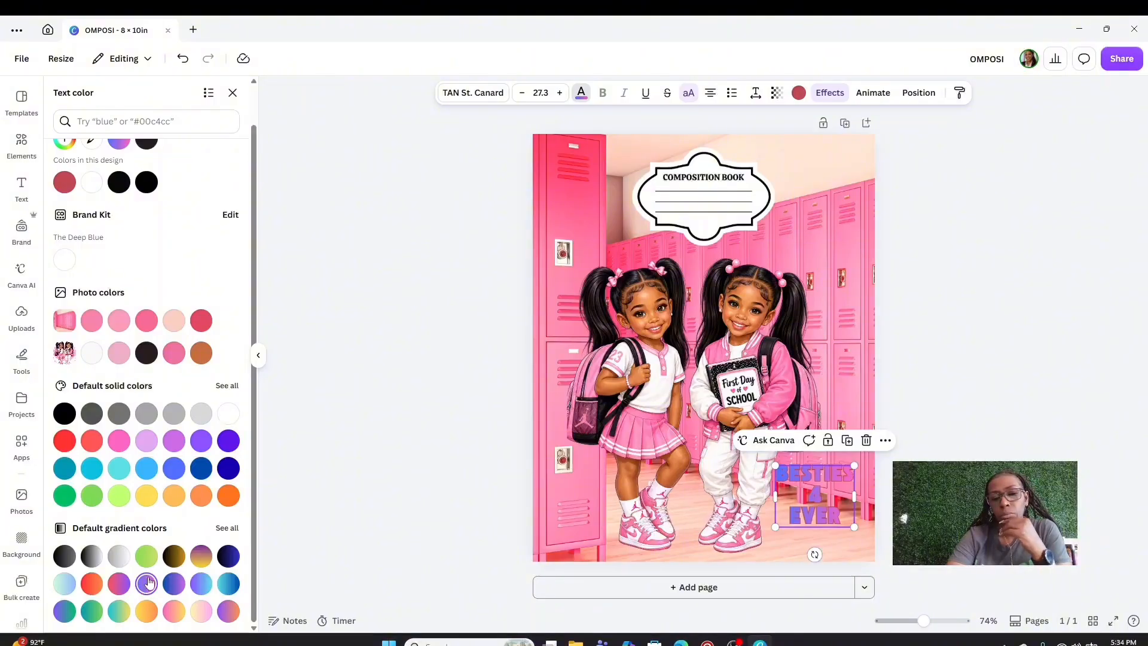
Open the full set of default gradients and try aqua, orange and multicolor ones on the "BESTIES 4 EVER" text
left_click(230, 528)
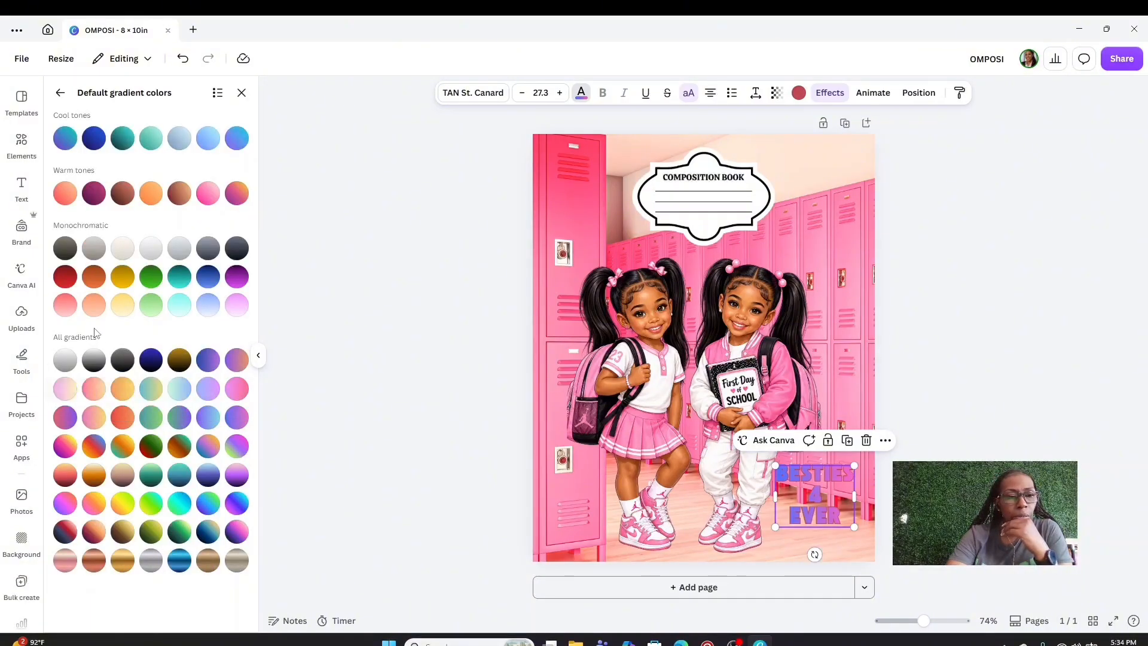
left_click(181, 306)
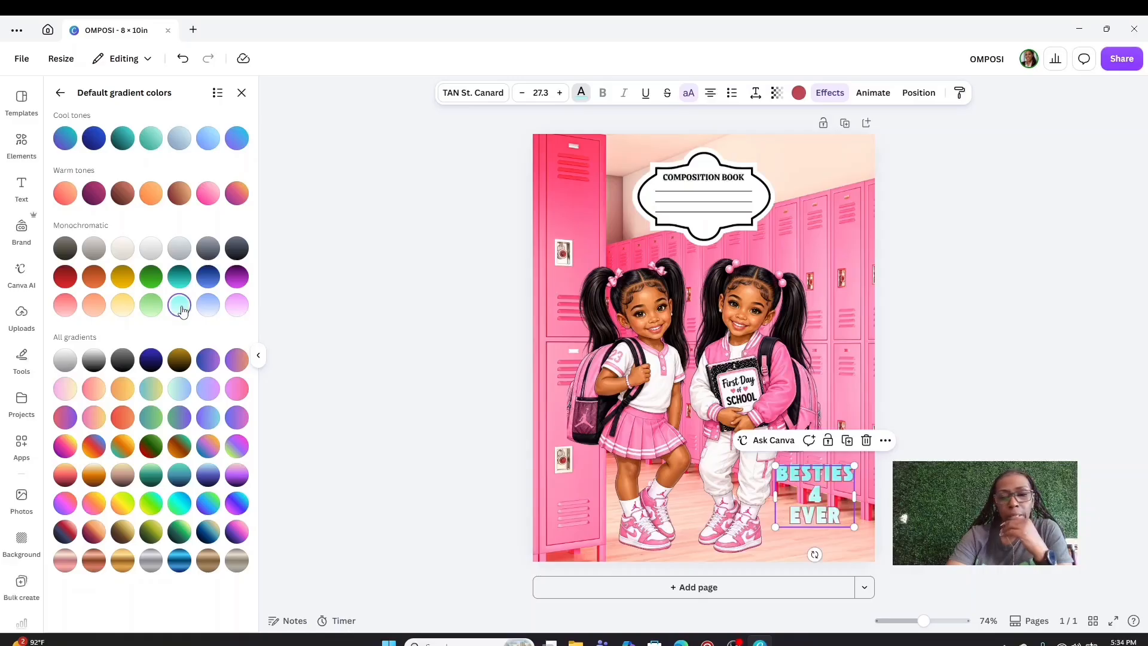
left_click(124, 421)
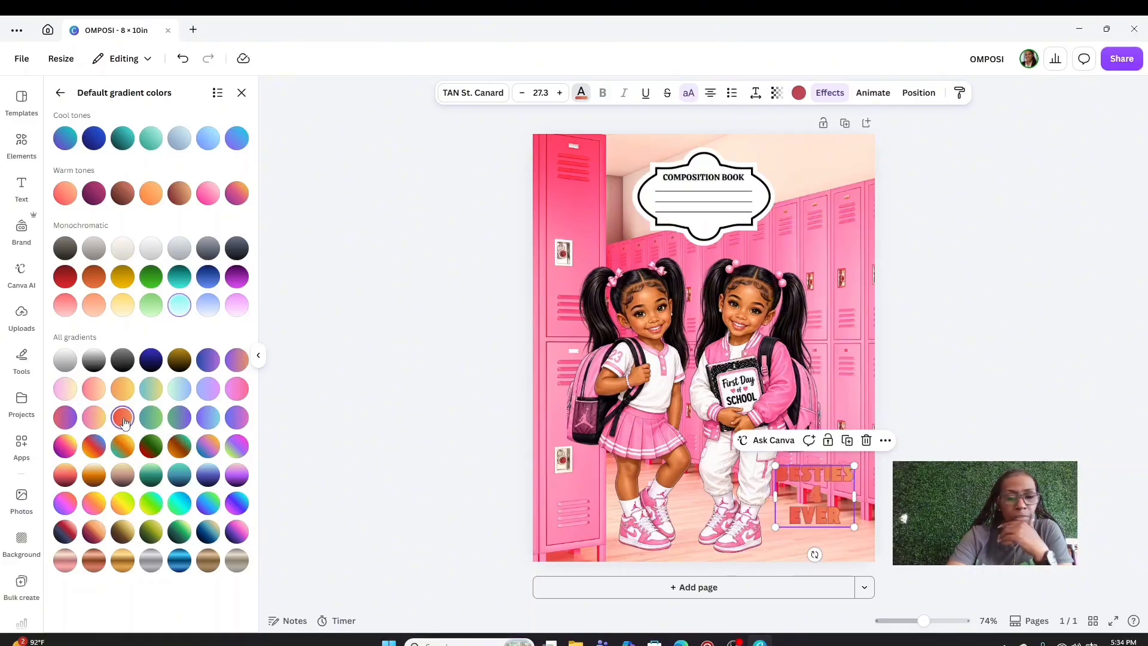
left_click(123, 456)
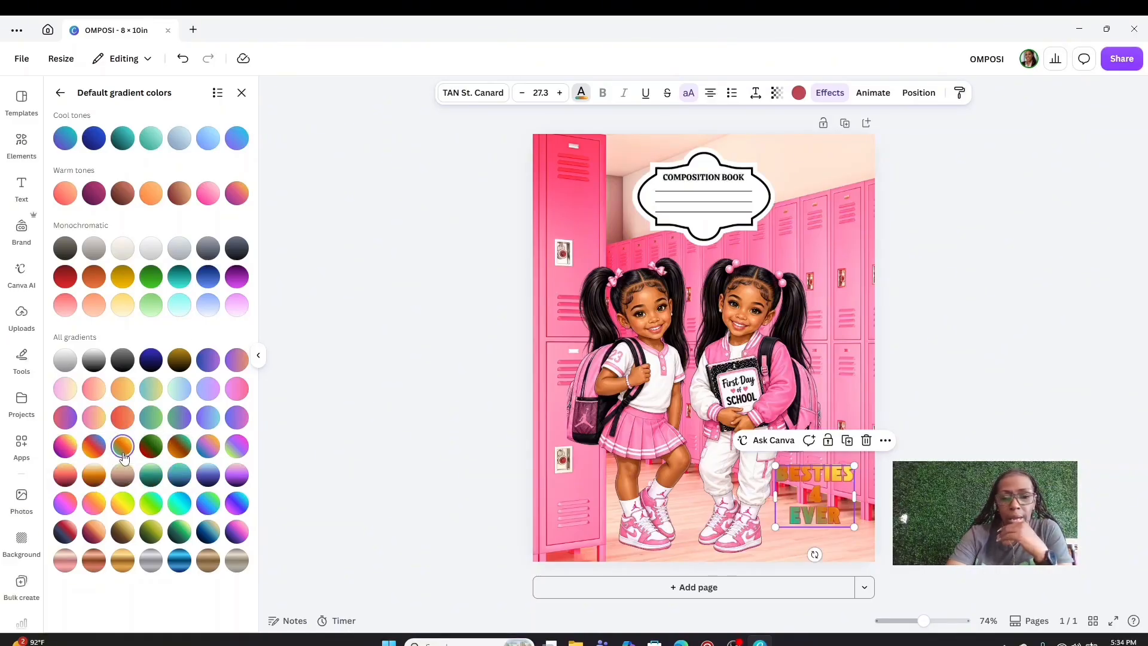
left_click(65, 447)
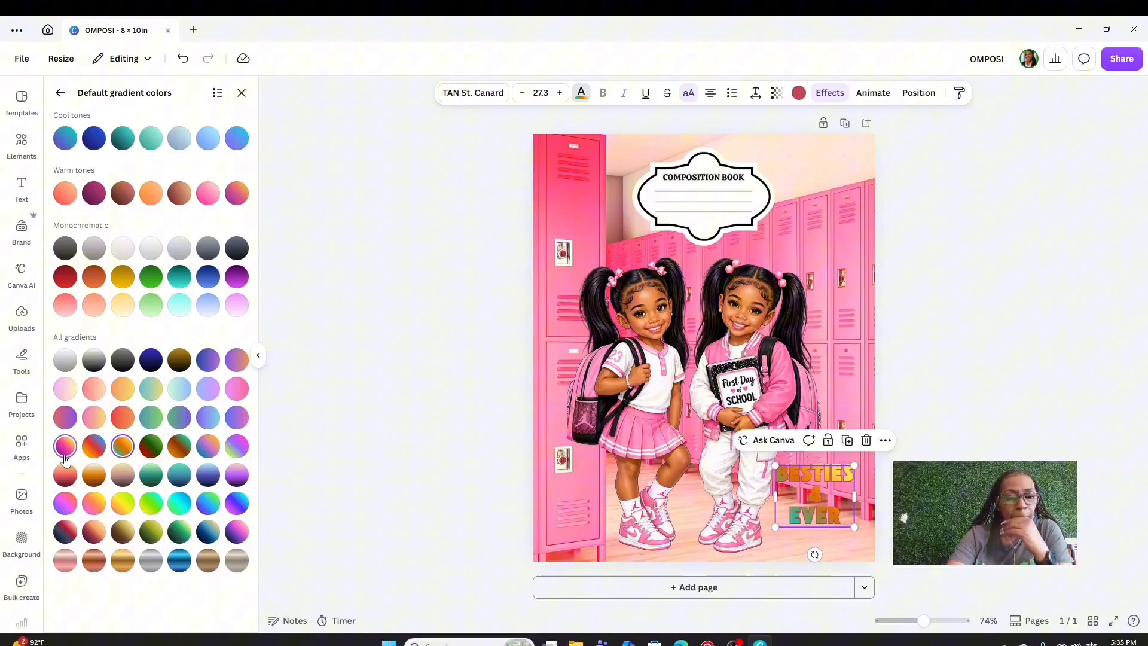
left_click(152, 508)
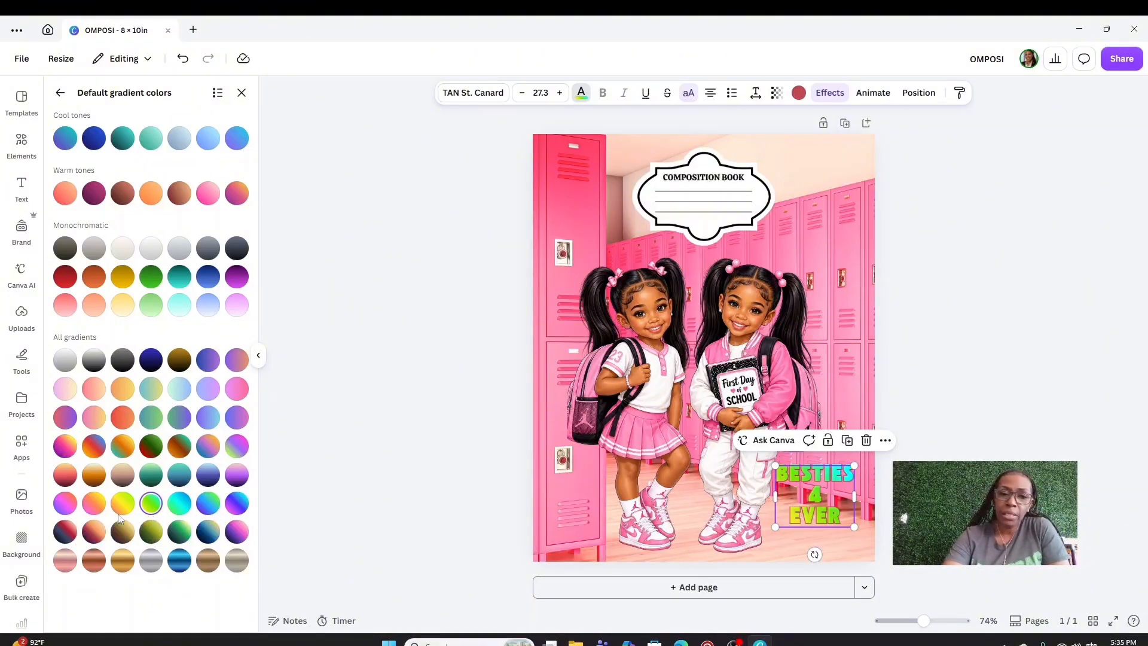
left_click(64, 504)
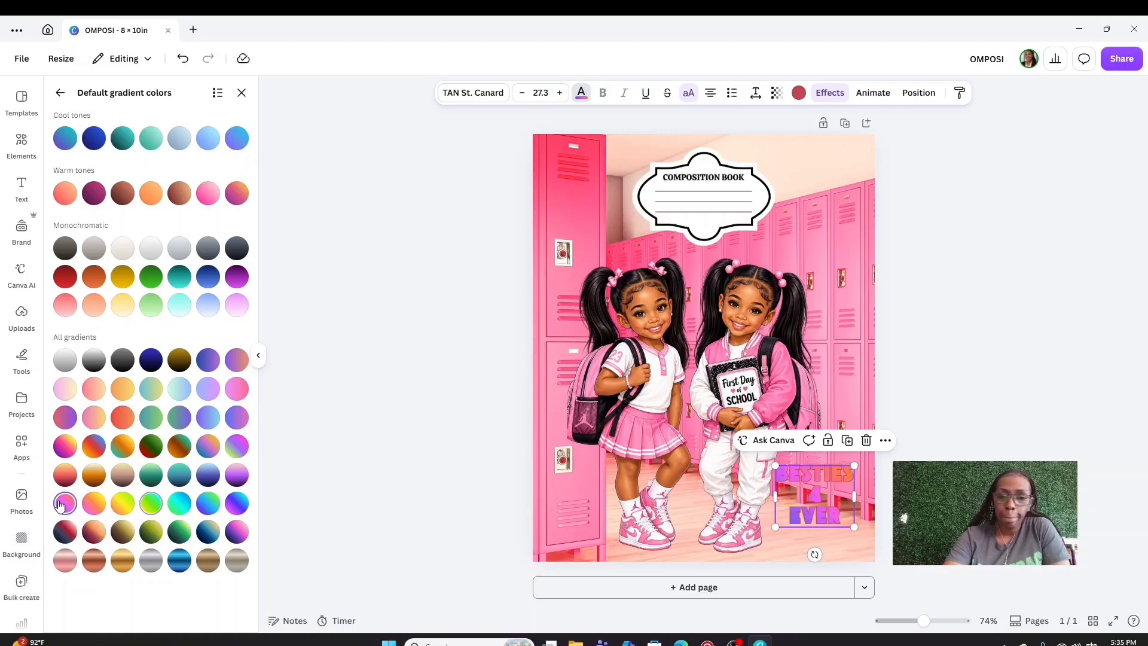
Try dark green, pastel teal-yellow, teal, warm pink and gold gradients on the "BESTIES 4 EVER" text
left_click(122, 530)
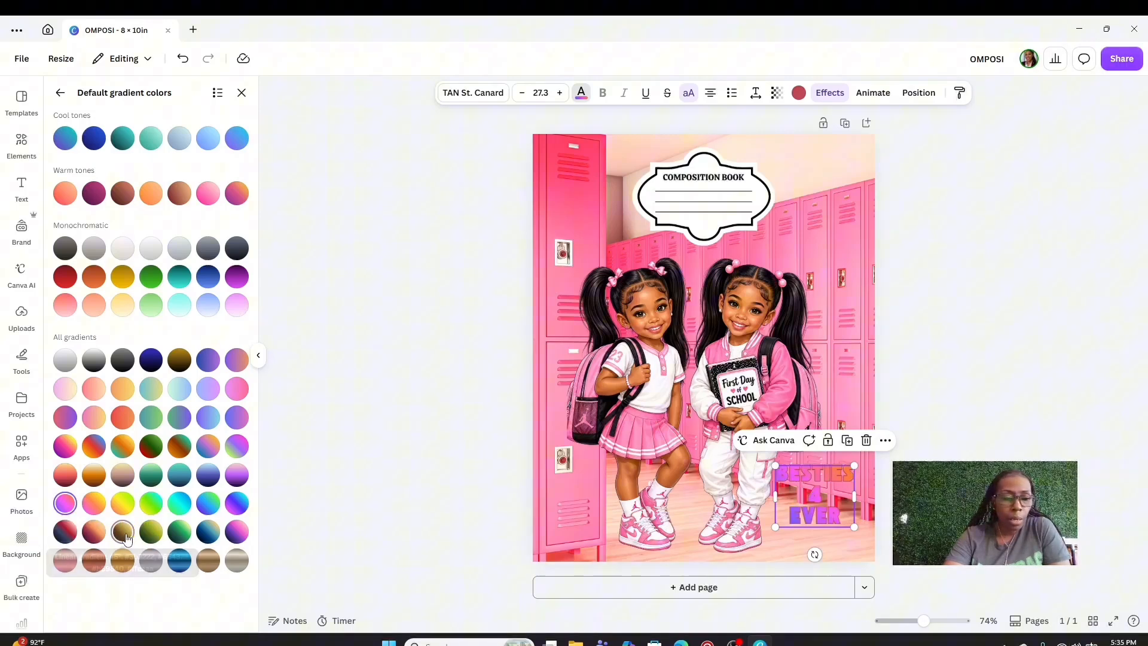
left_click(179, 531)
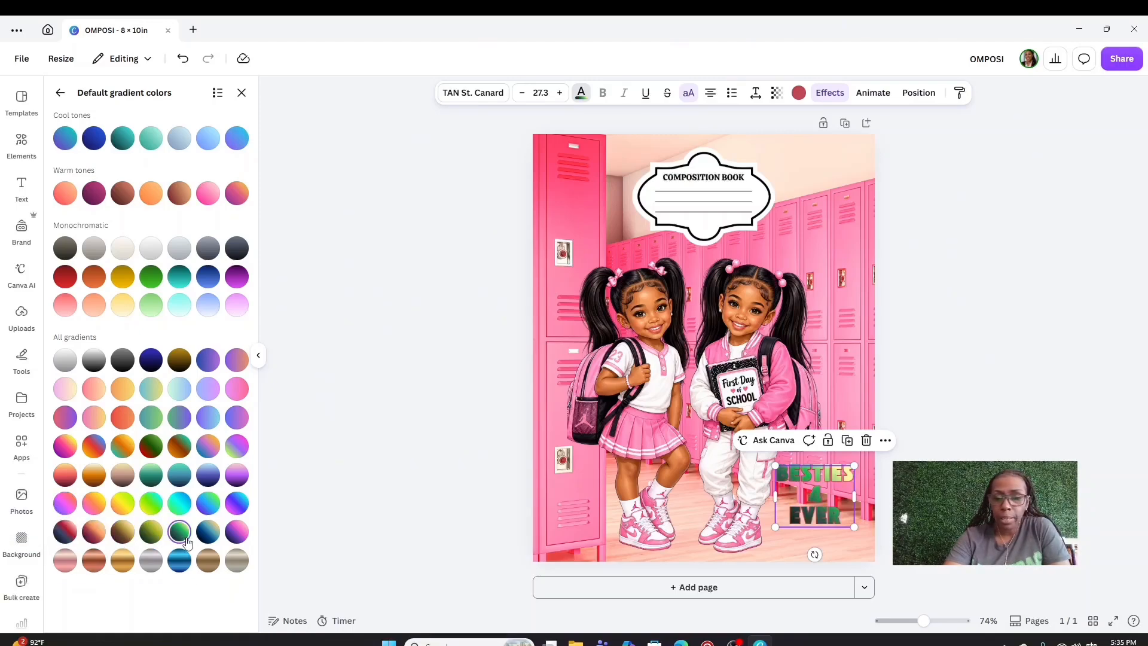
left_click(151, 388)
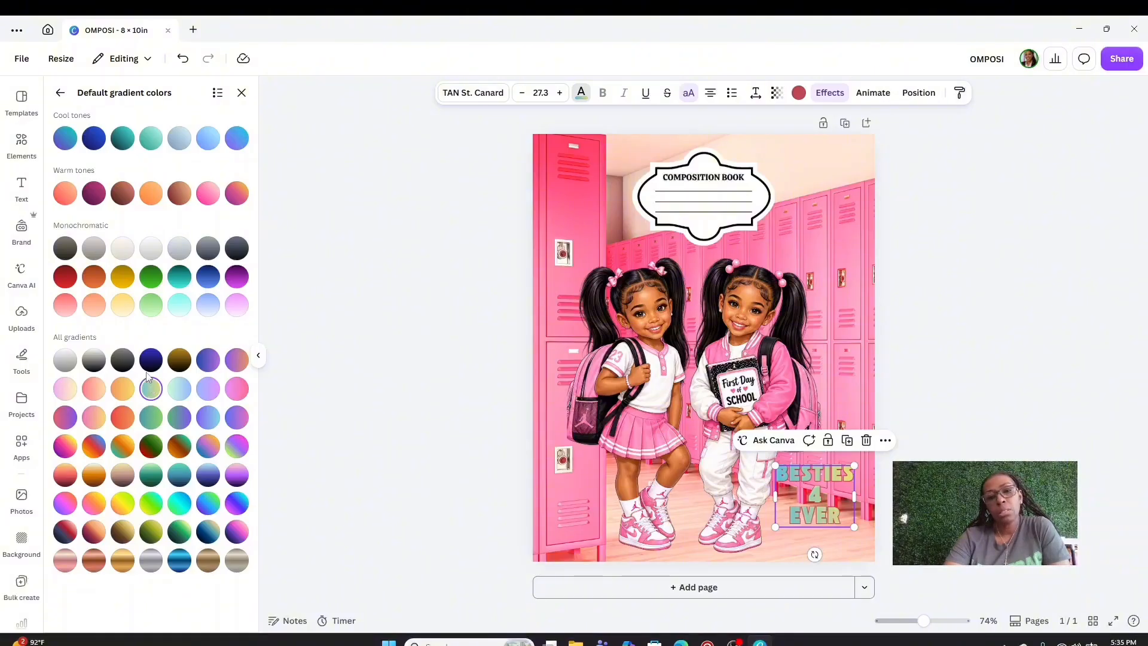
left_click(184, 277)
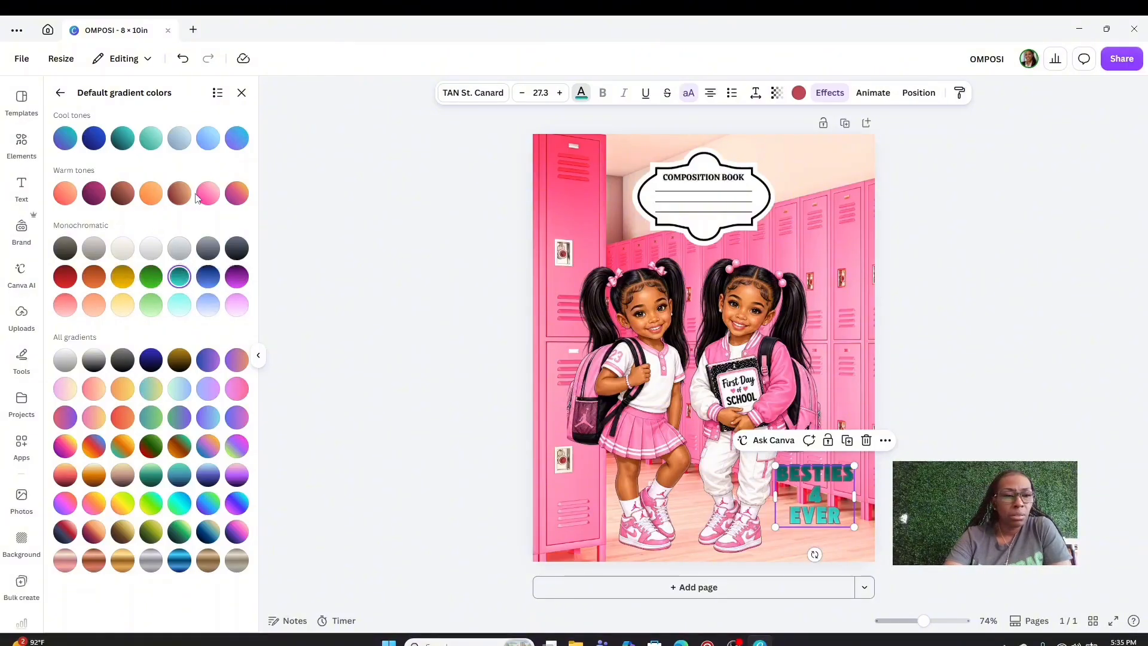
left_click(214, 194)
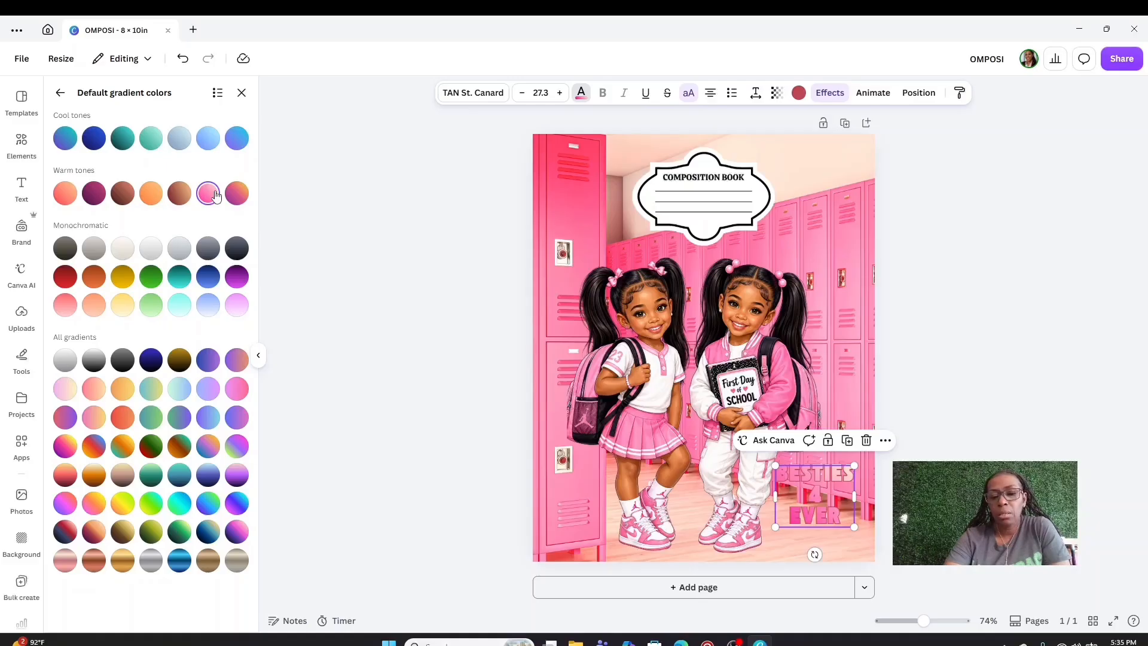
left_click(123, 278)
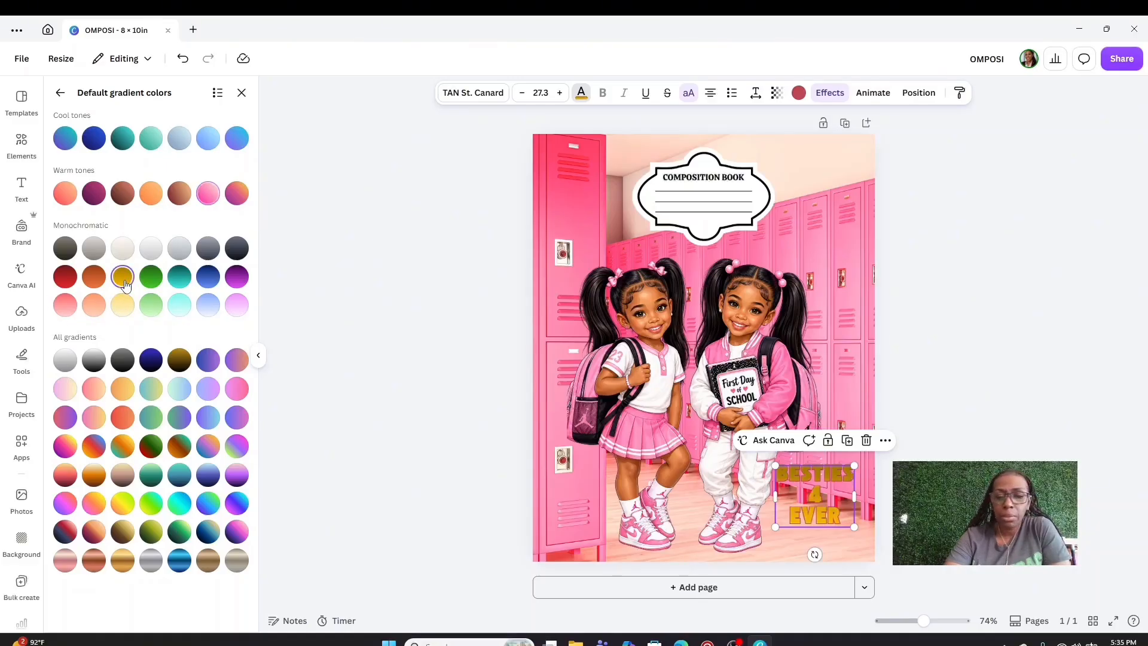
Fill the "BESTIES 4 EVER" text with the pastel yellow to light yellow gradient and enlarge it to size 34.4
left_click(125, 306)
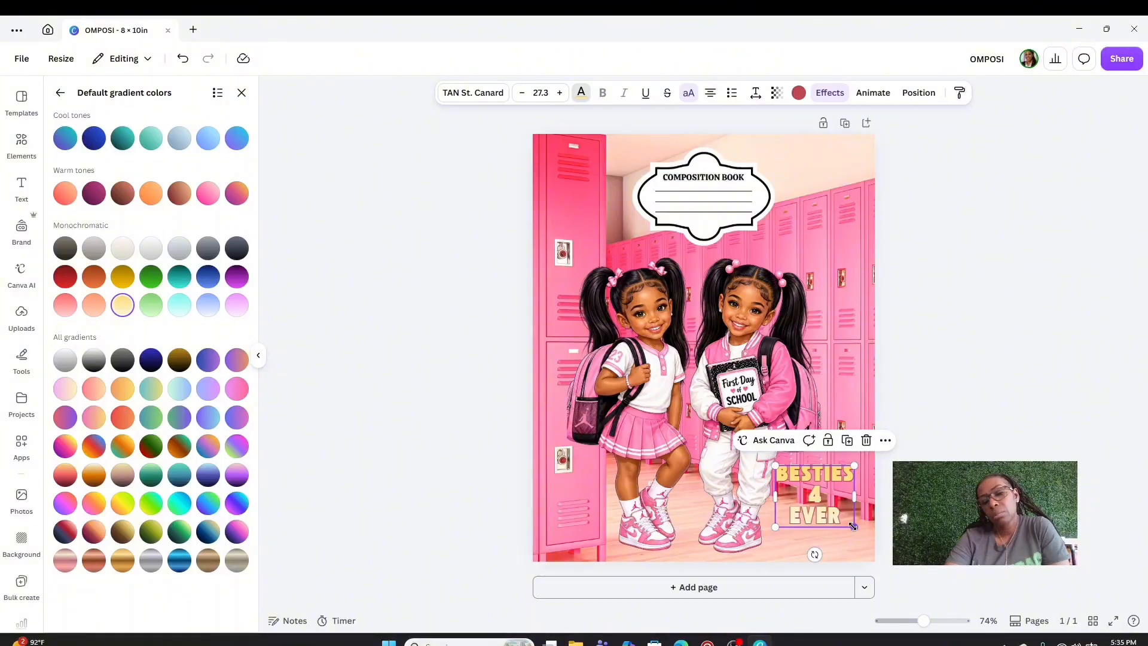
left_click_drag(866, 536, 887, 552)
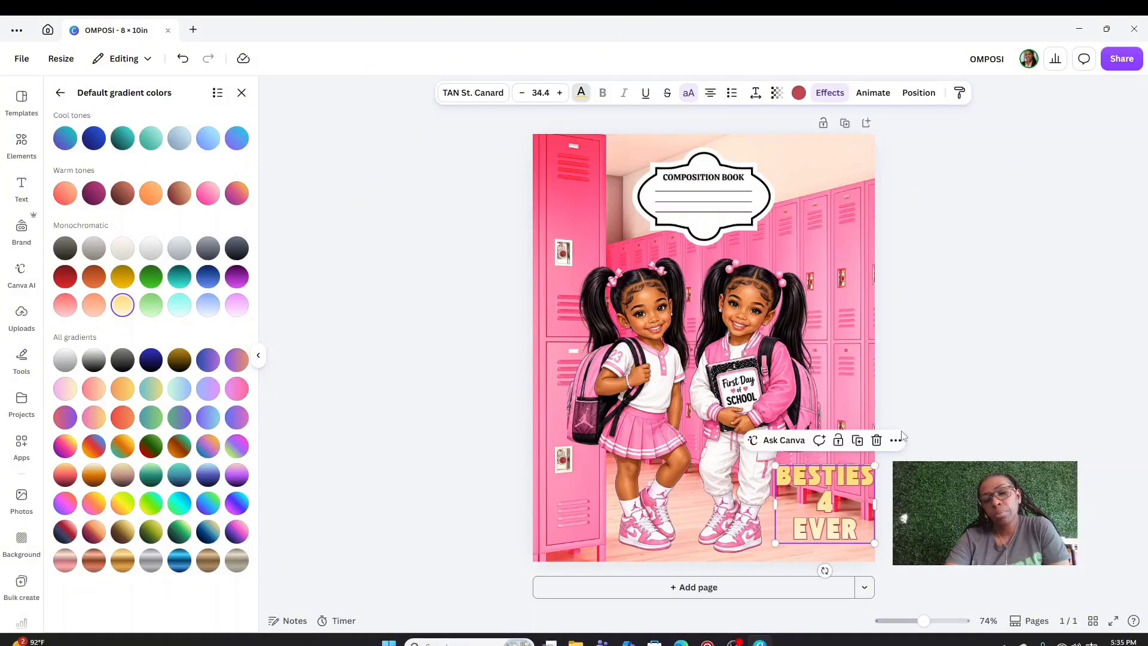
left_click(859, 353)
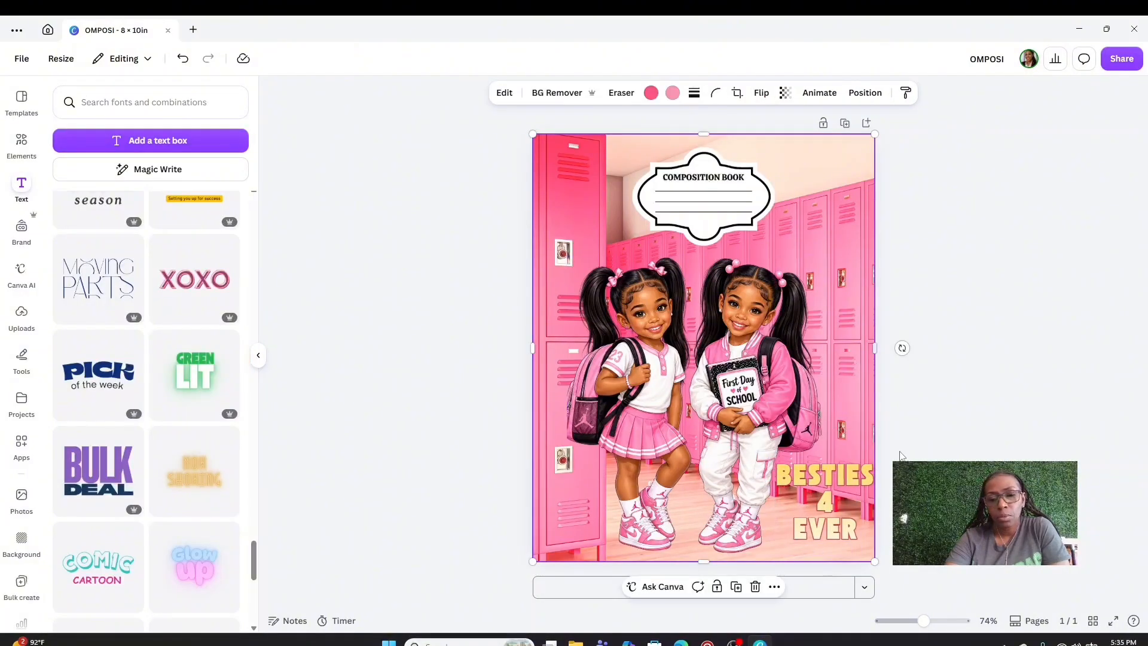
Change the outline of the "BESTIES 4 EVER" text to black with a thickness of 173
left_click(834, 478)
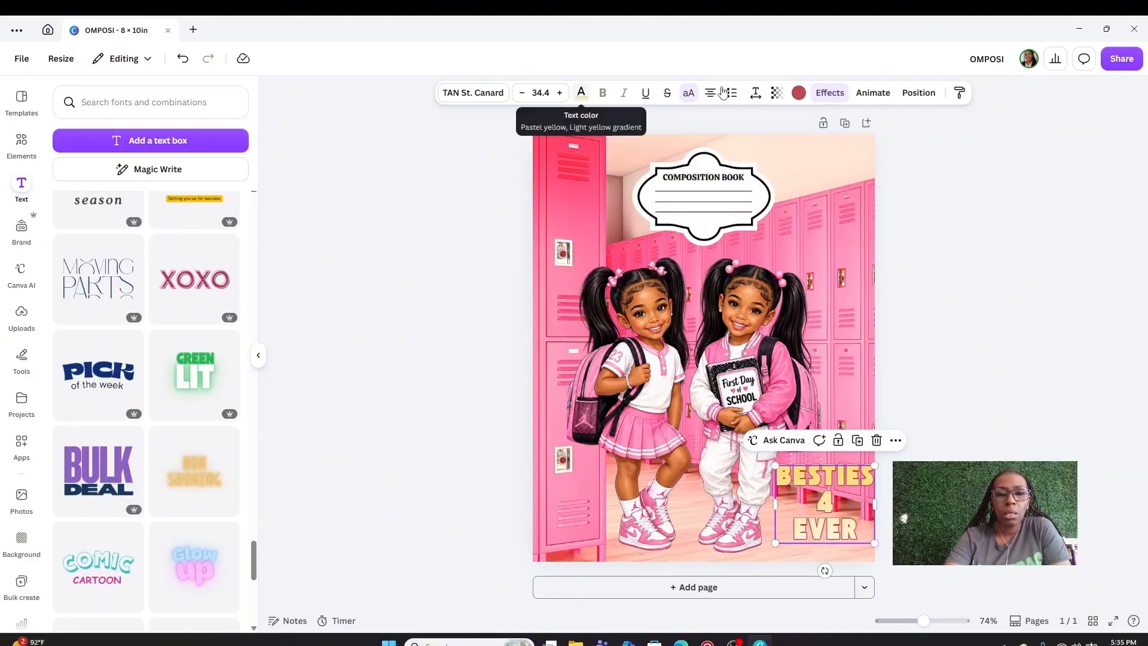
left_click(830, 95)
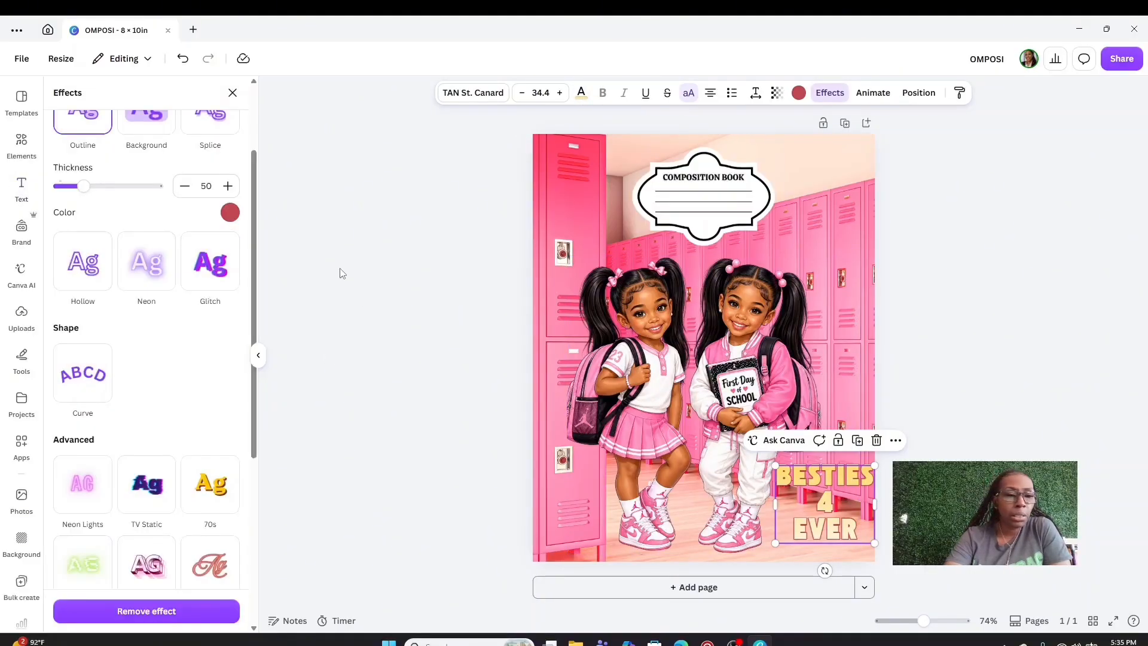
left_click(230, 215)
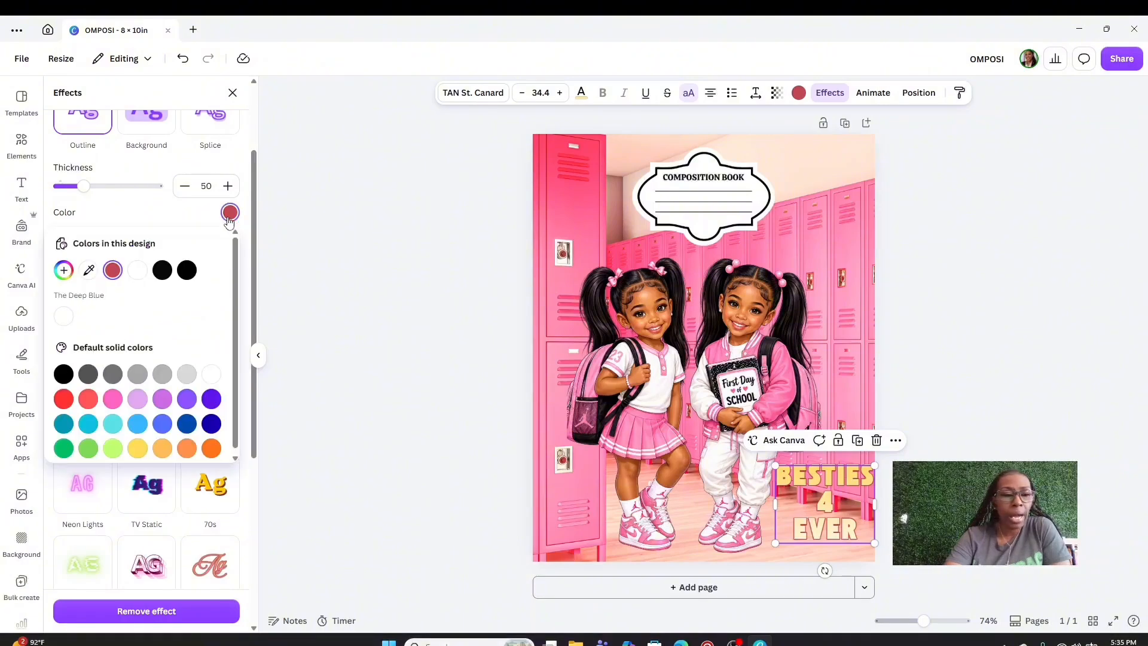
left_click(162, 269)
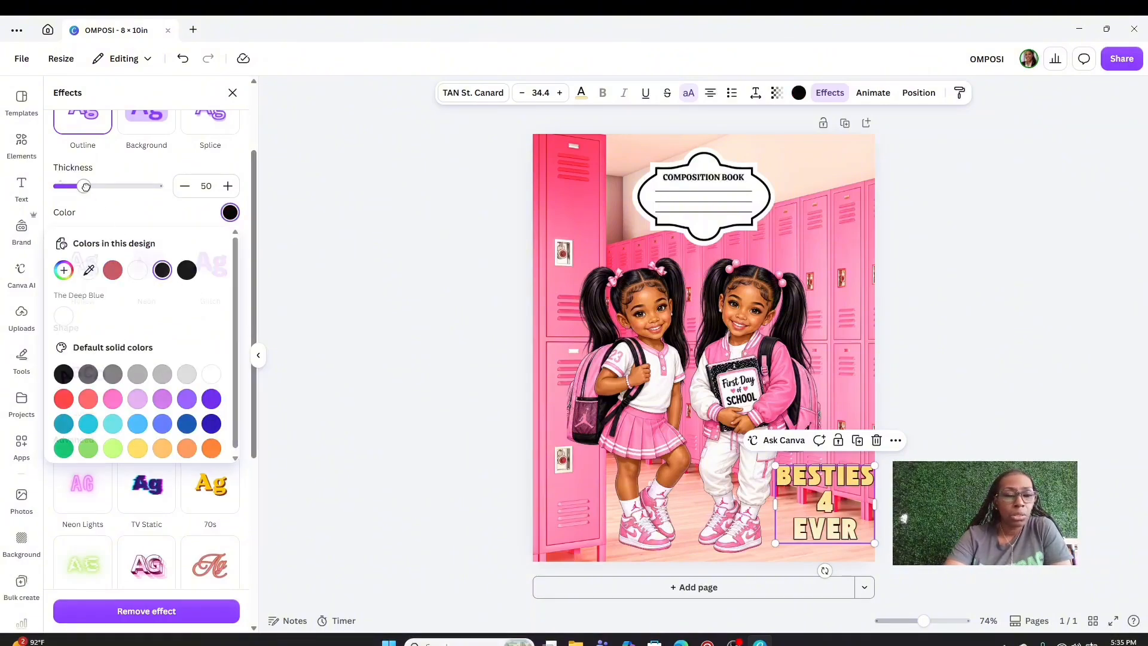
left_click_drag(83, 186, 144, 185)
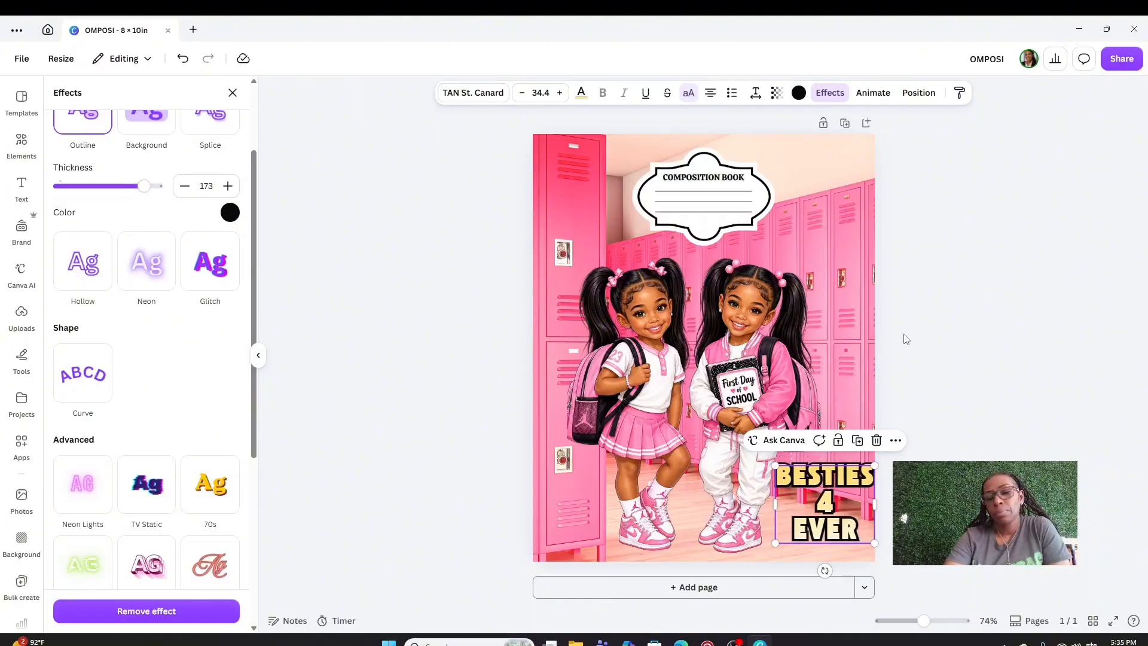
Make the "BESTIES 4 EVER" text slightly smaller and shift it down and left, clear of the page's right edge
left_click(863, 335)
mouse_move(836, 534)
left_mouse_down()
mouse_move(825, 546)
mouse_move(855, 552)
mouse_move(844, 521)
left_mouse_up()
left_click(1010, 451)
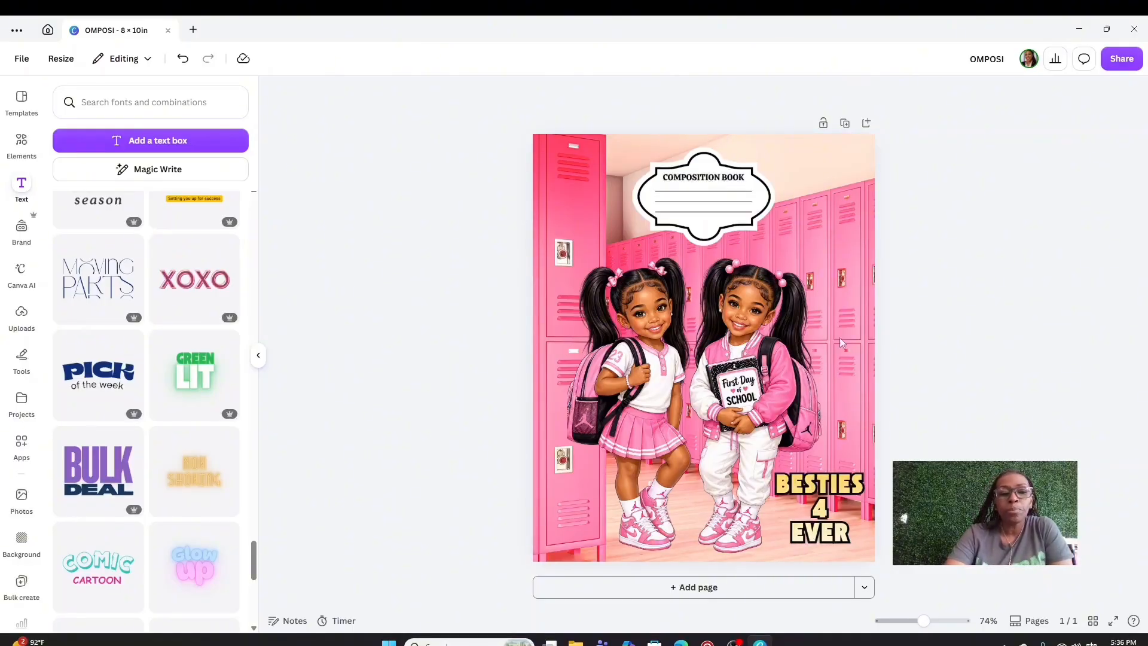
Hide the text panel and duplicate the finished cover page as page 2
left_click(258, 357)
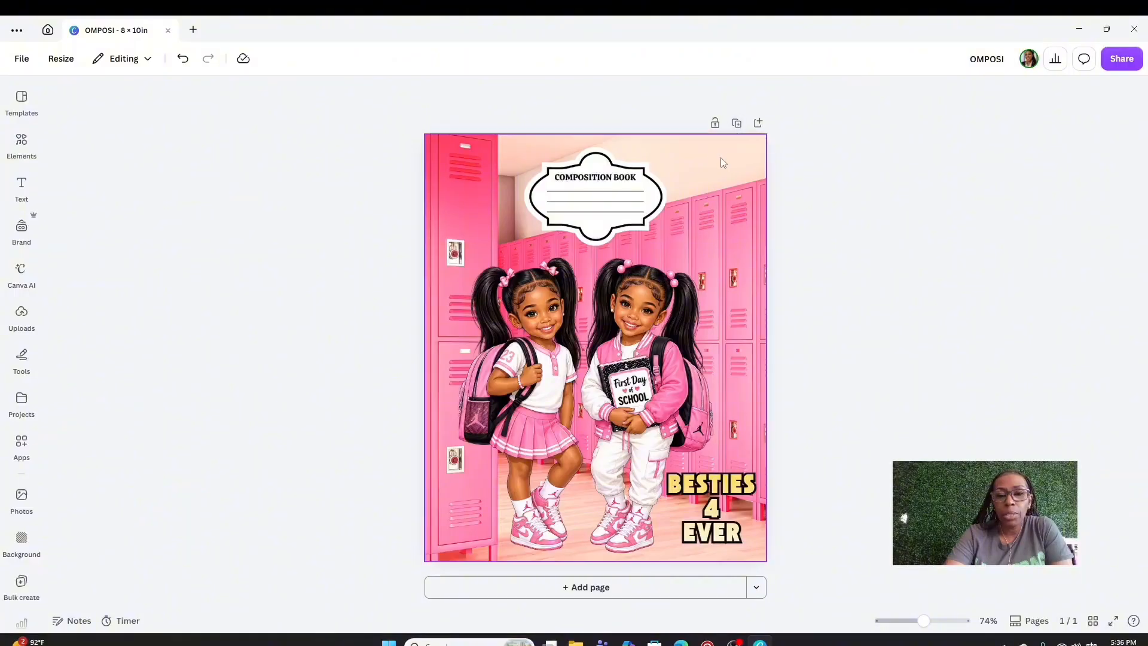
left_click(737, 123)
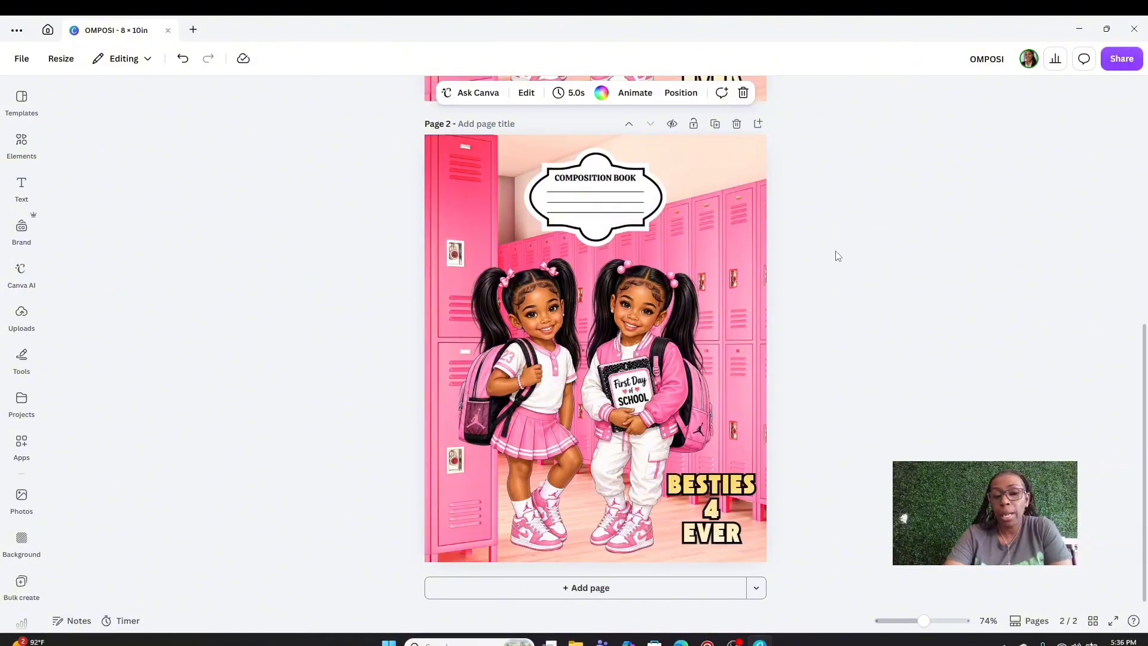
Recolor the crimson of the locker background on page 2 to black and deselect it
scroll(864, 241, "up", 8)
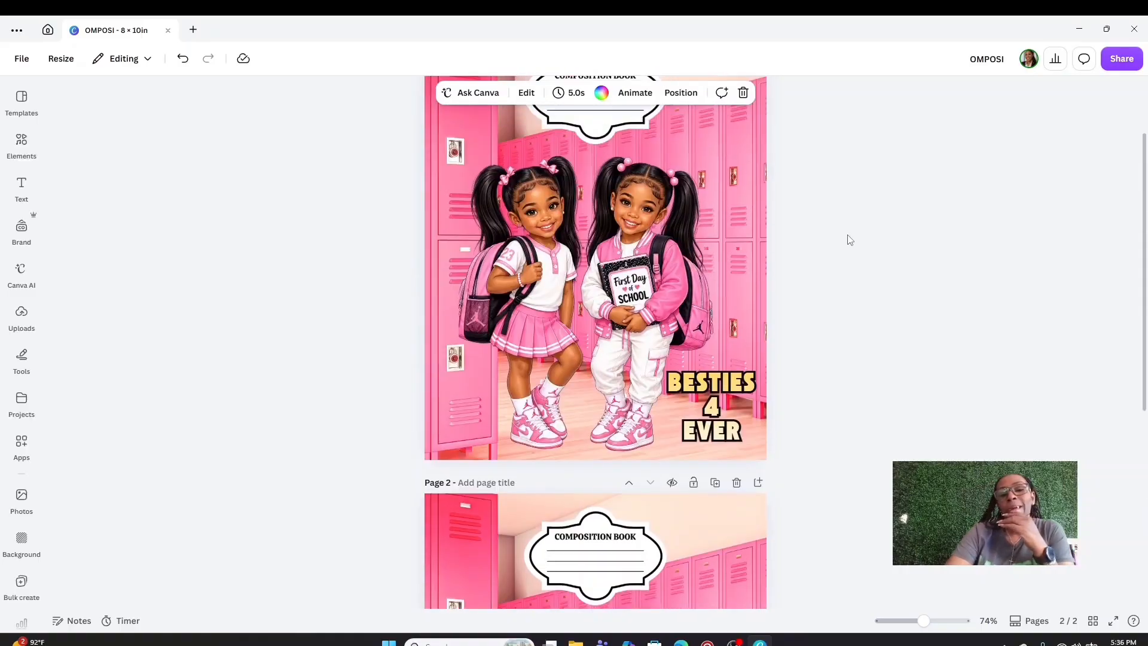
scroll(850, 239, "down", 7)
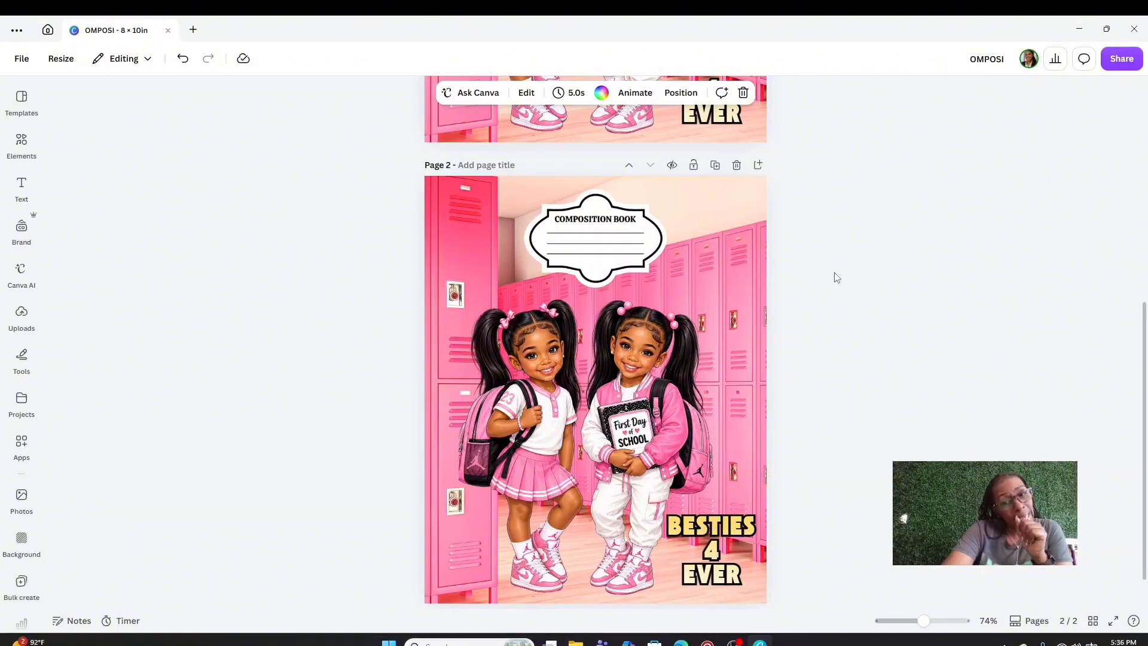
scroll(860, 251, "down", 1)
scroll(861, 251, "up", 2)
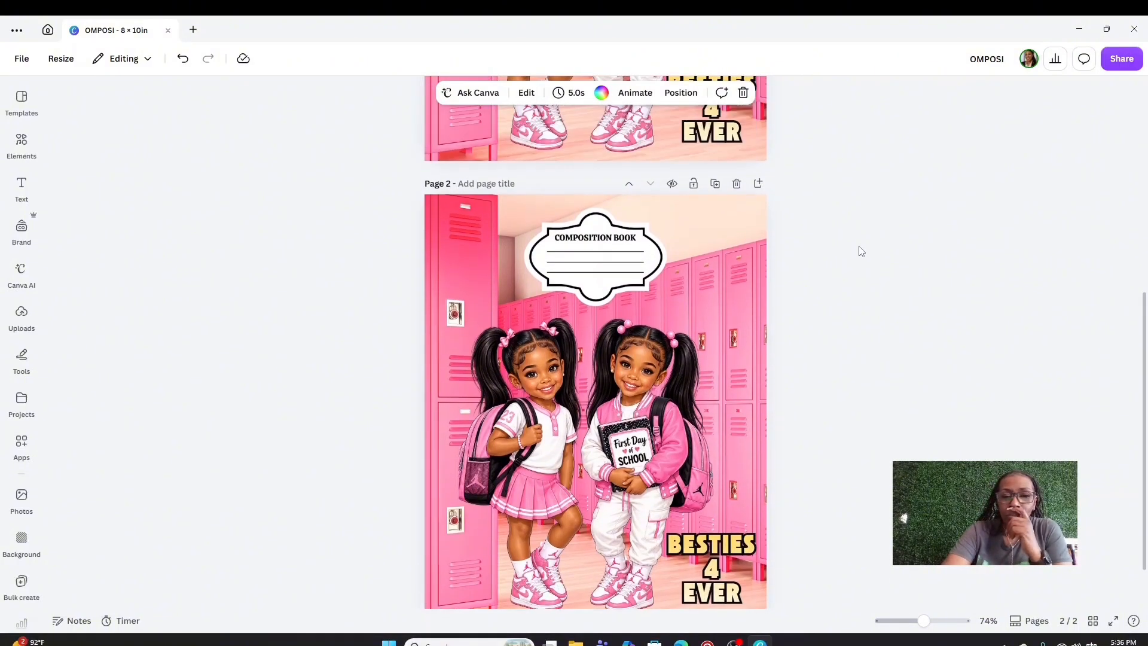
left_click(752, 220)
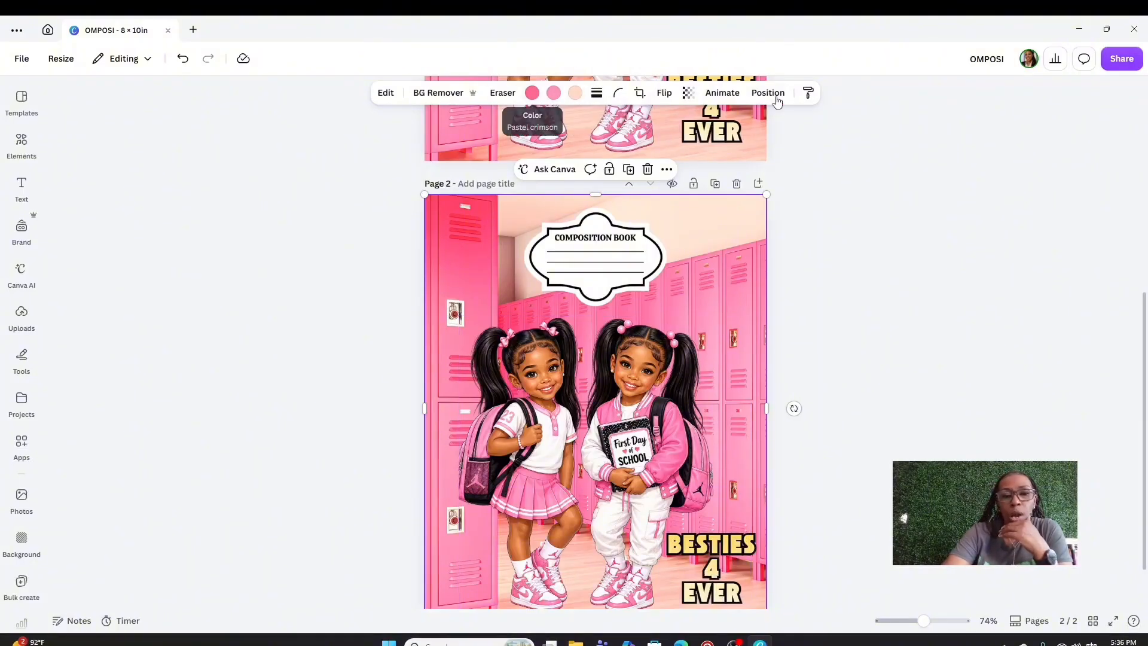
scroll(819, 198, "up", 6)
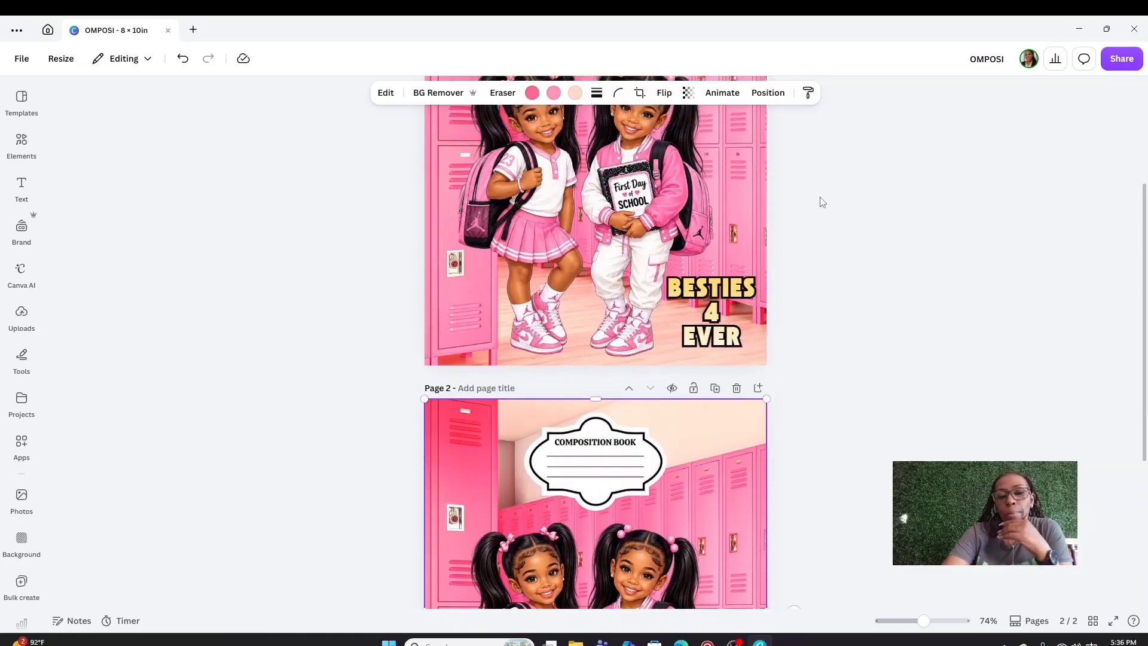
scroll(748, 246, "down", 7)
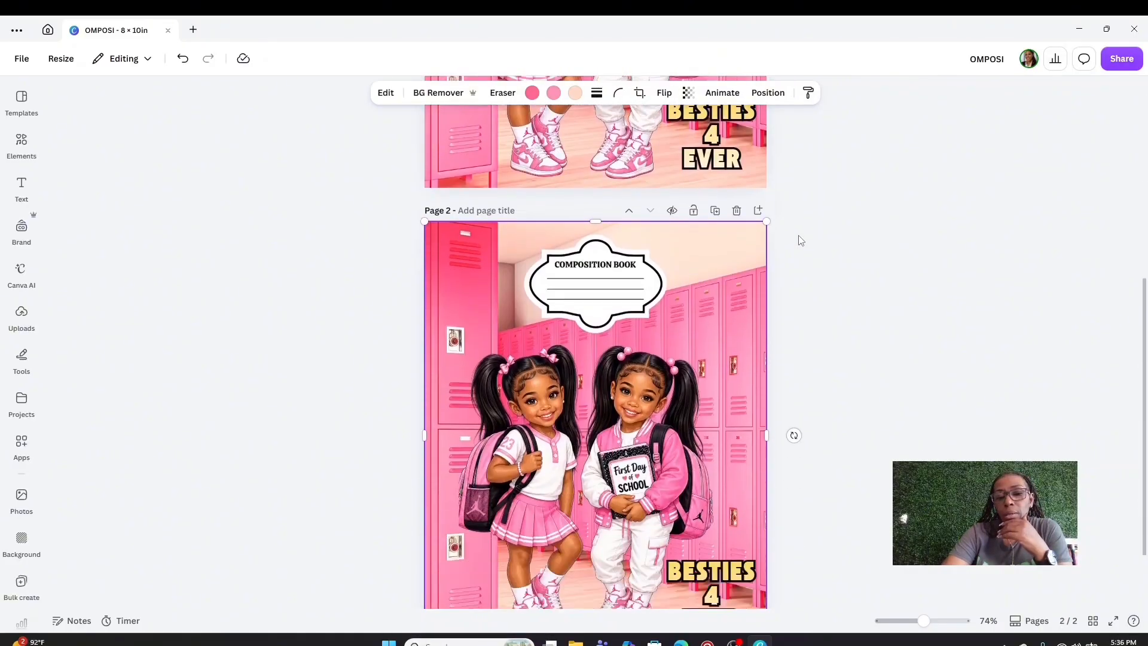
left_click(532, 93)
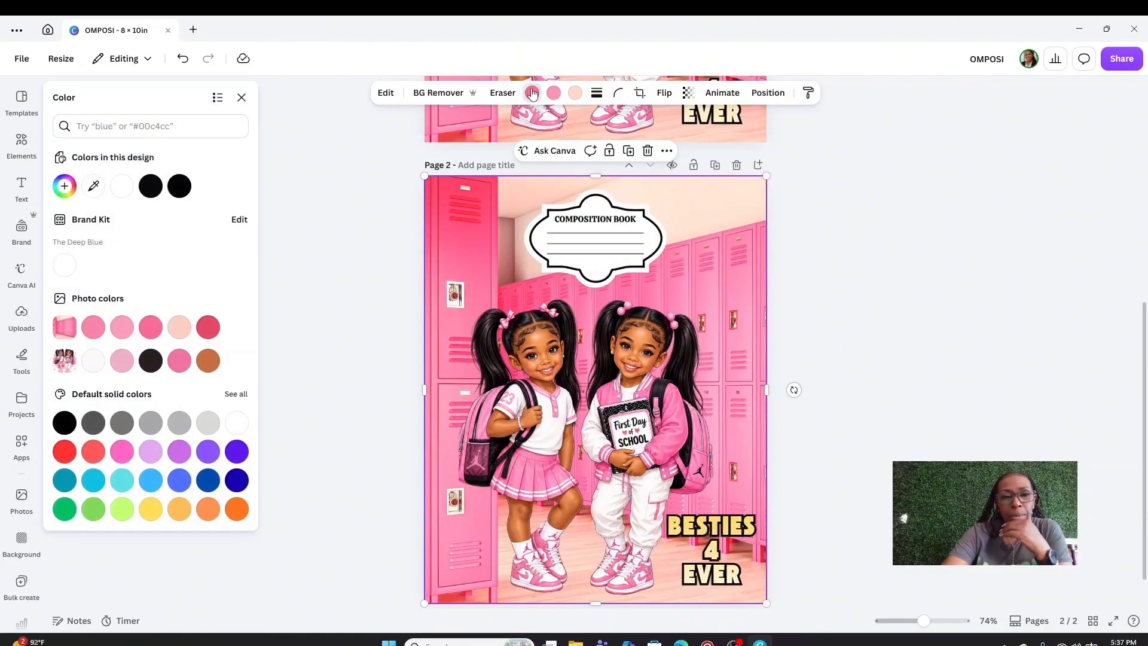
left_click(151, 185)
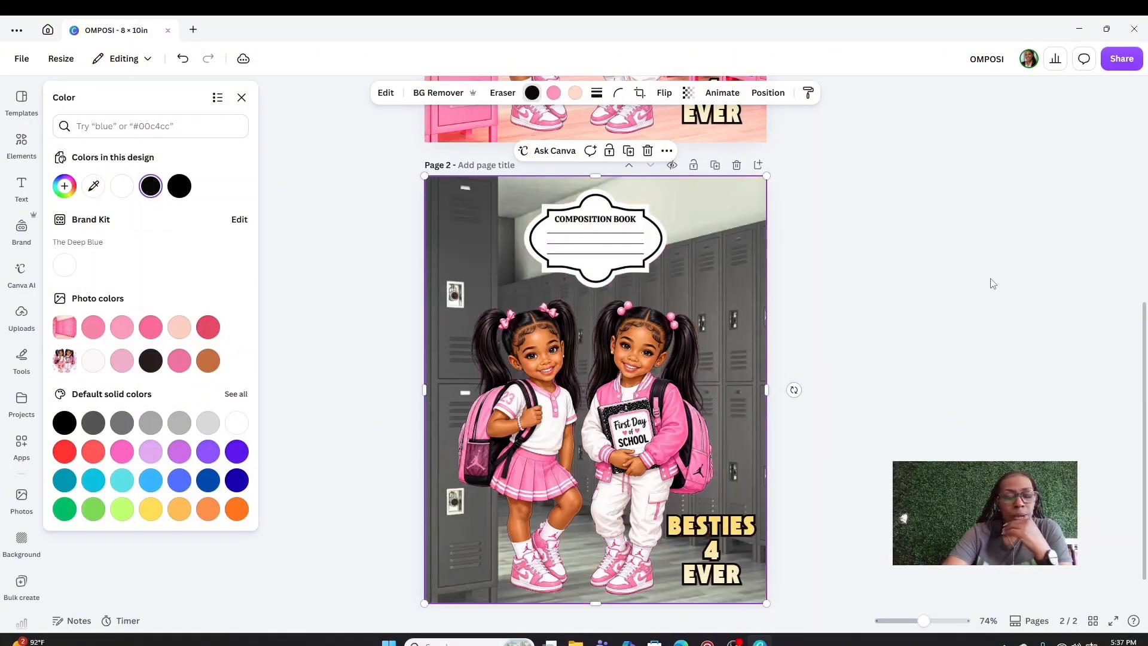
left_click(992, 283)
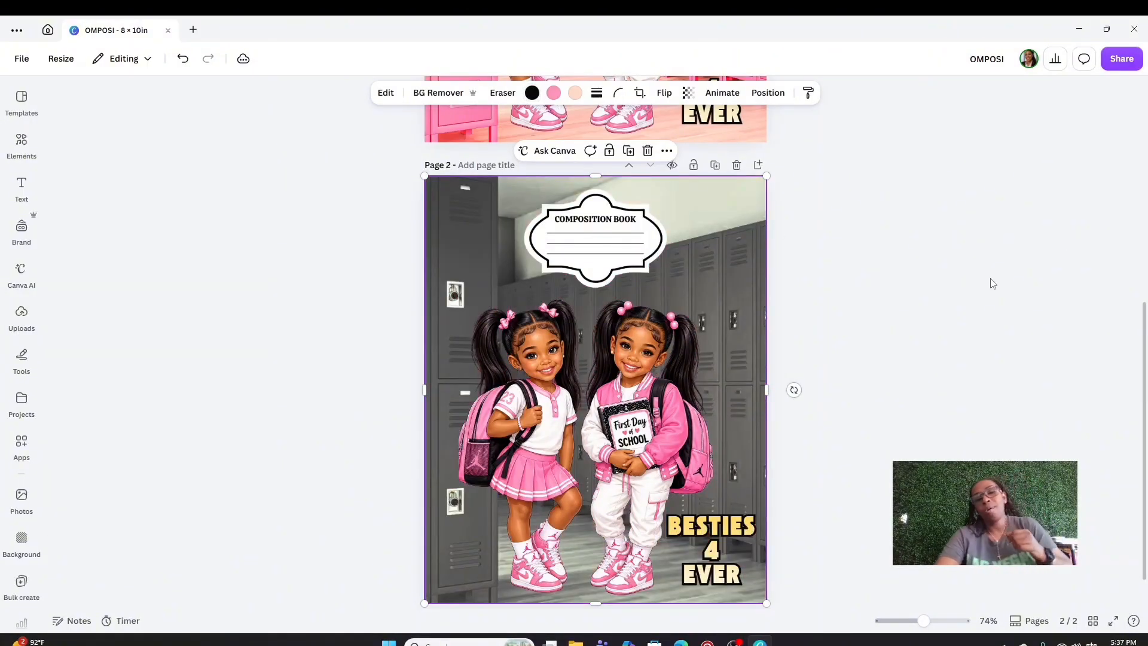
left_click(993, 283)
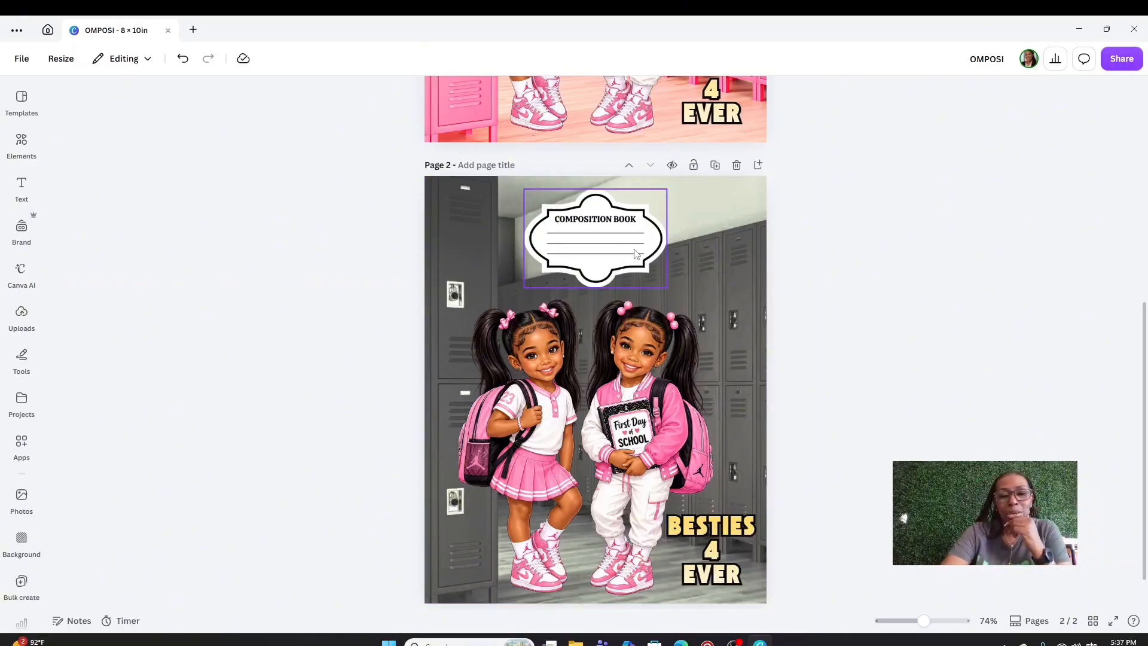
Change the outline of the "BESTIES 4 EVER" text on page 2 to the crimson photo color #e14965
left_click(717, 526)
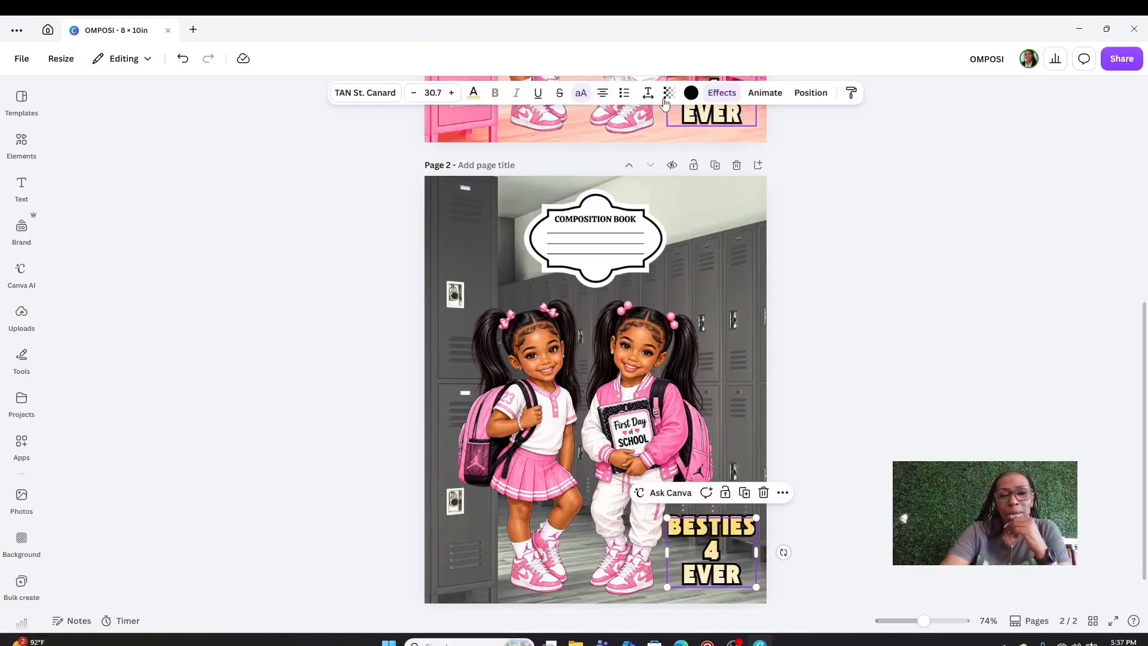
left_click(691, 93)
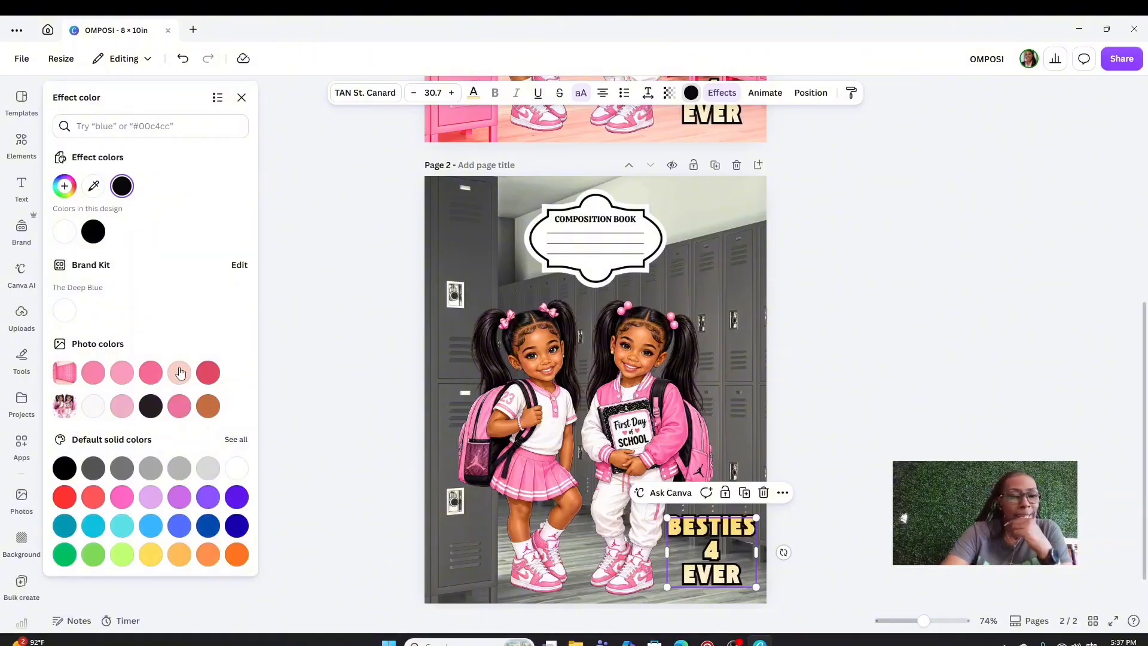
left_click(146, 377)
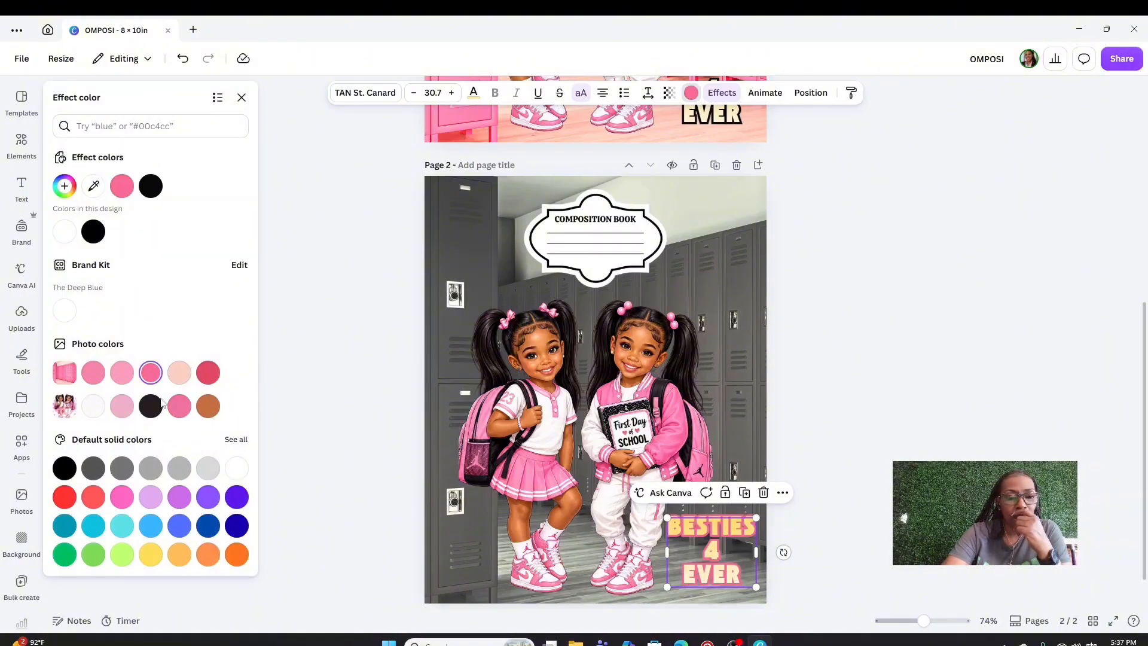
left_click(207, 375)
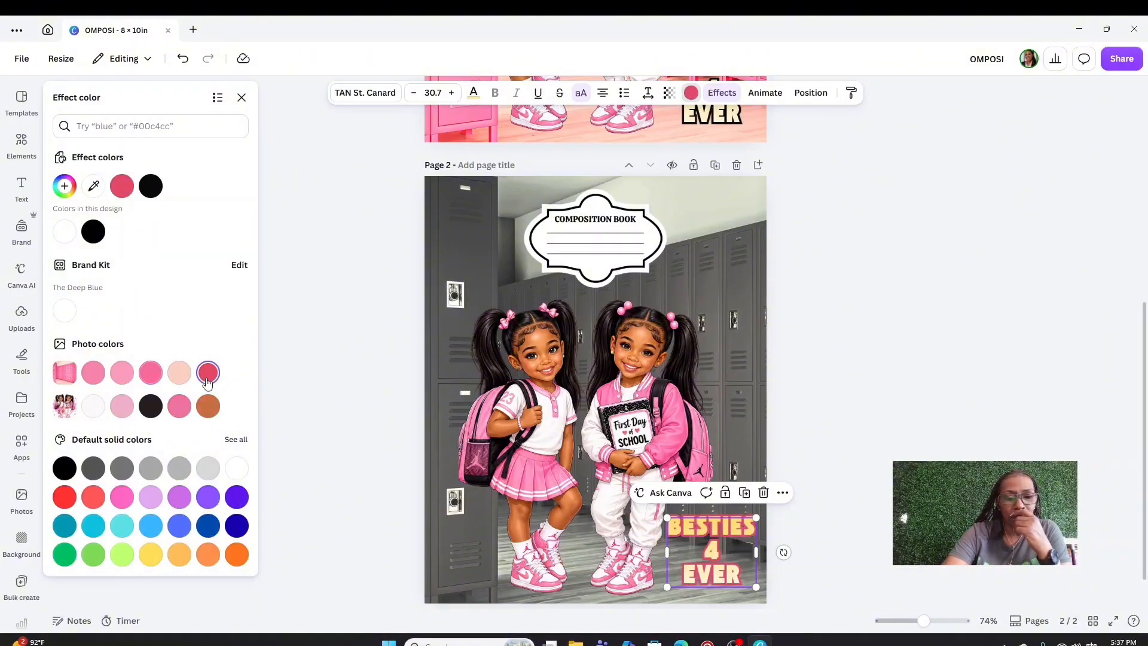
left_click(801, 384)
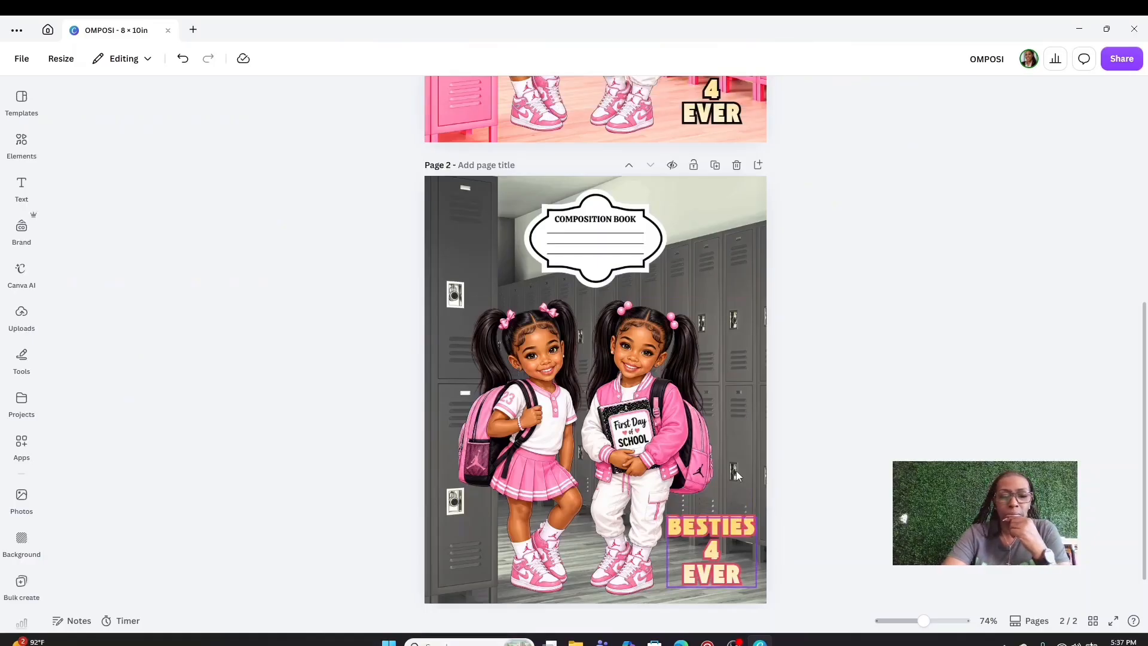
Try recoloring the title and writing lines of the composition book label on page 2 to crimson #e14965
left_click(589, 200)
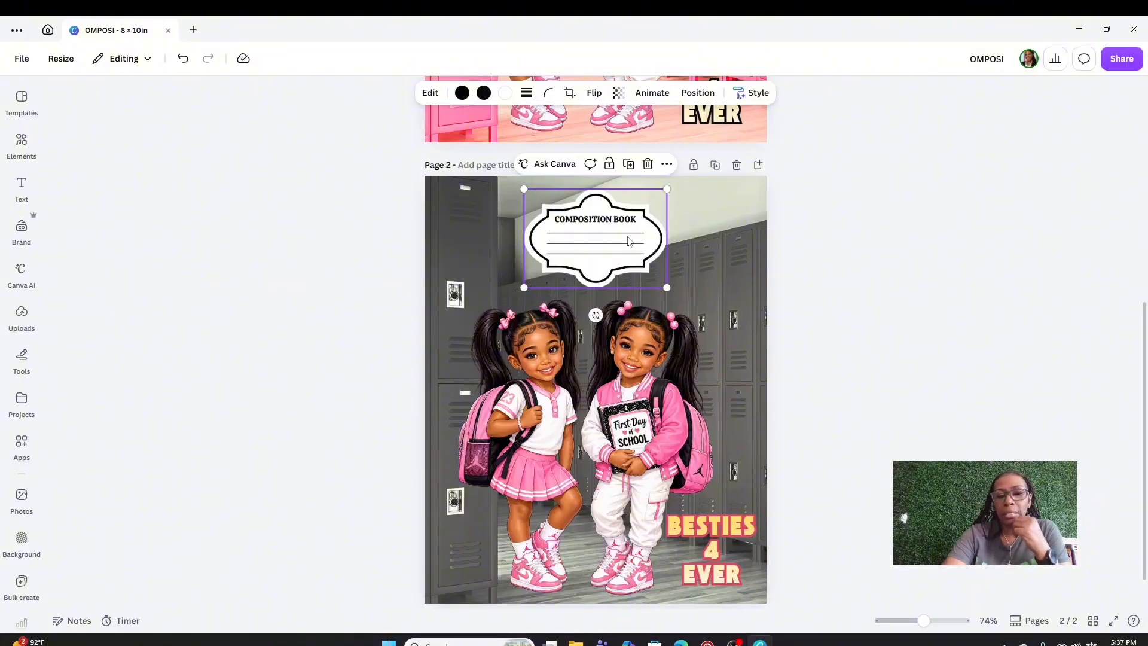
left_click(482, 93)
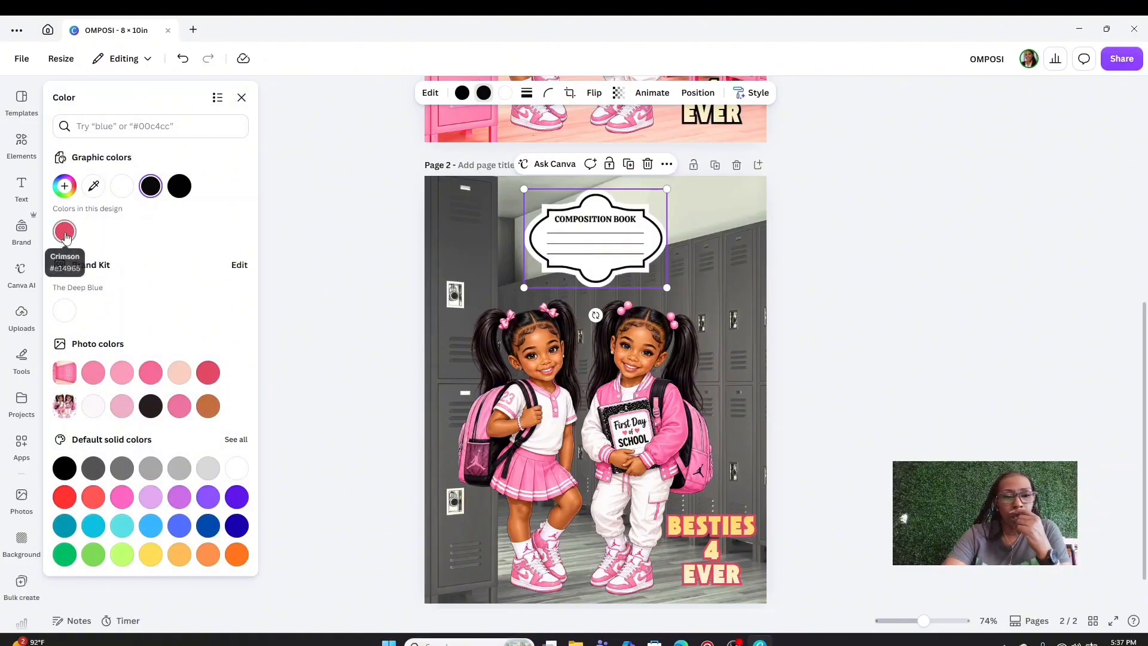
left_click(64, 231)
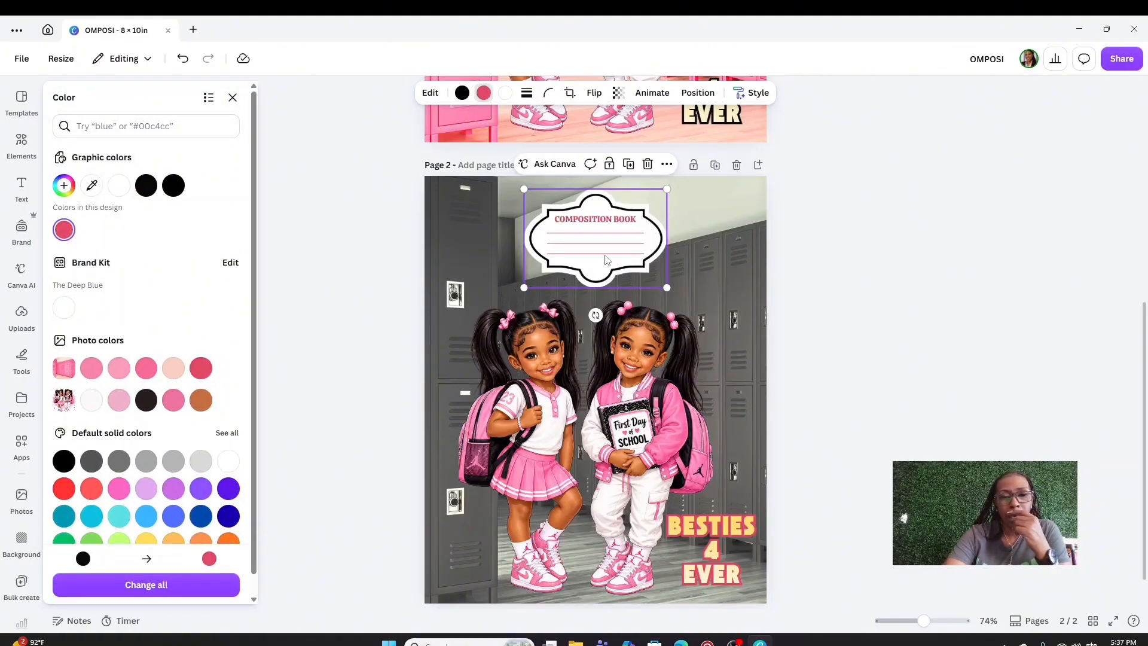
left_click(482, 96)
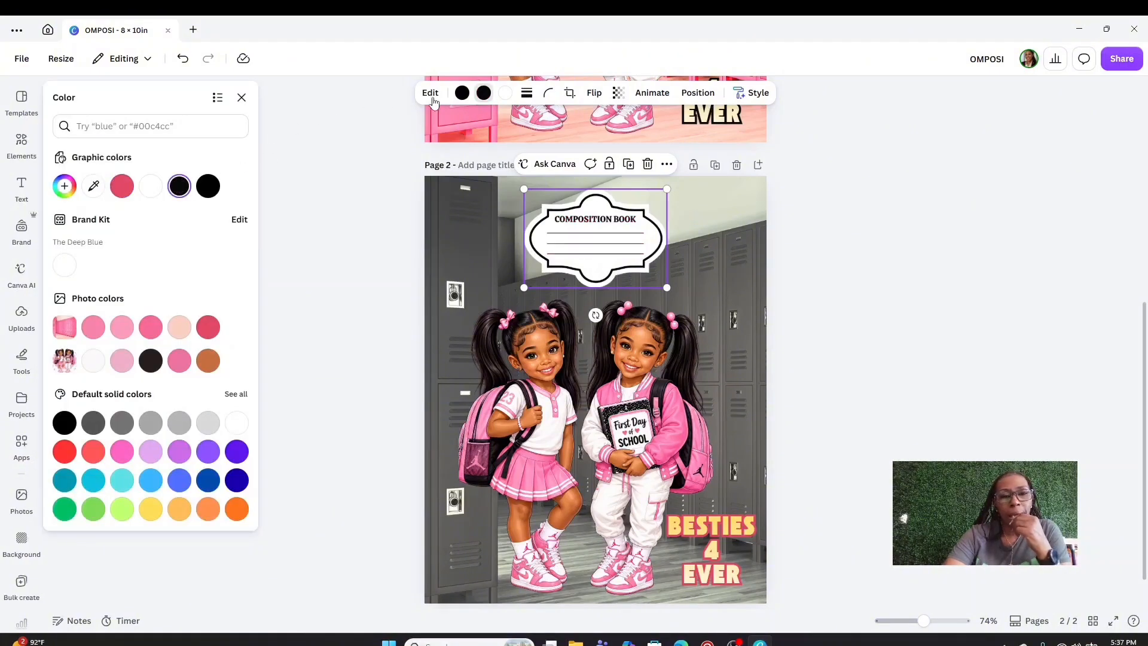
Recolor the frame outline of the composition book label on page 2 to crimson #e14965 and deselect it
left_click(462, 93)
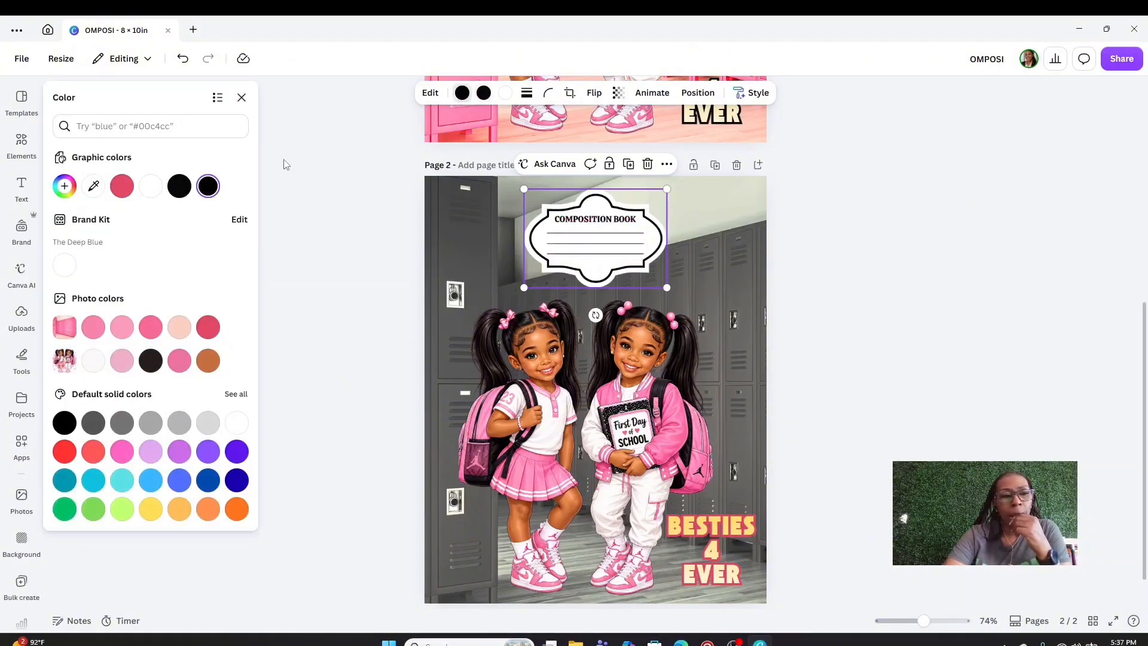
left_click(122, 186)
key("Escape")
left_click(903, 342)
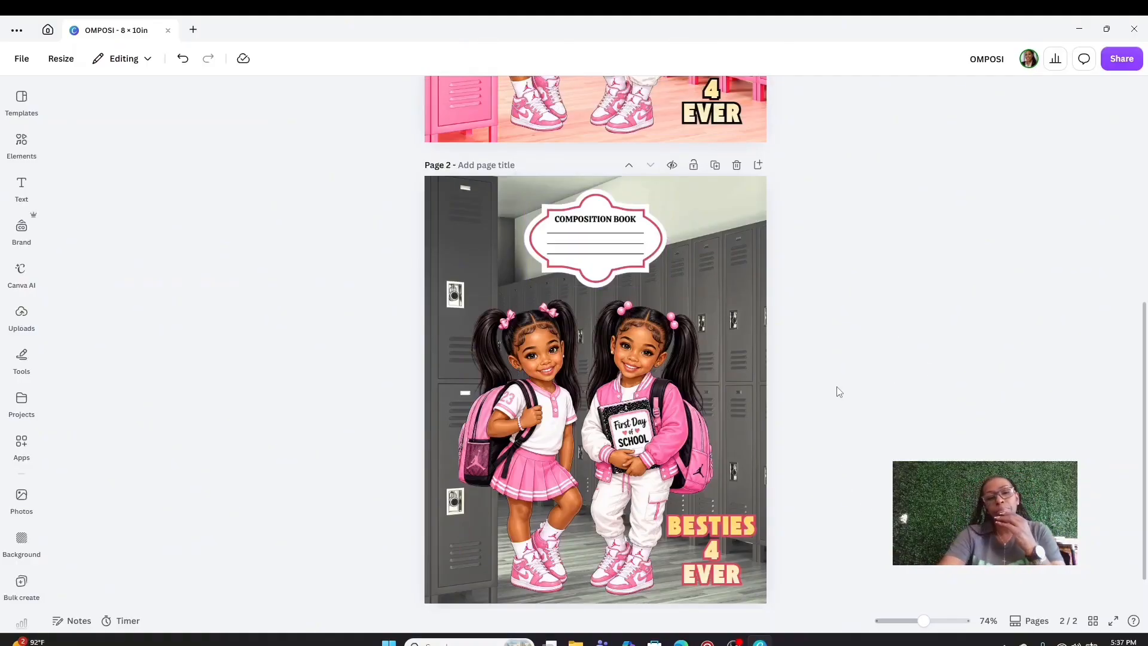
Compare the two cover versions and duplicate the black locker cover as page 3
scroll(756, 376, "up", 7)
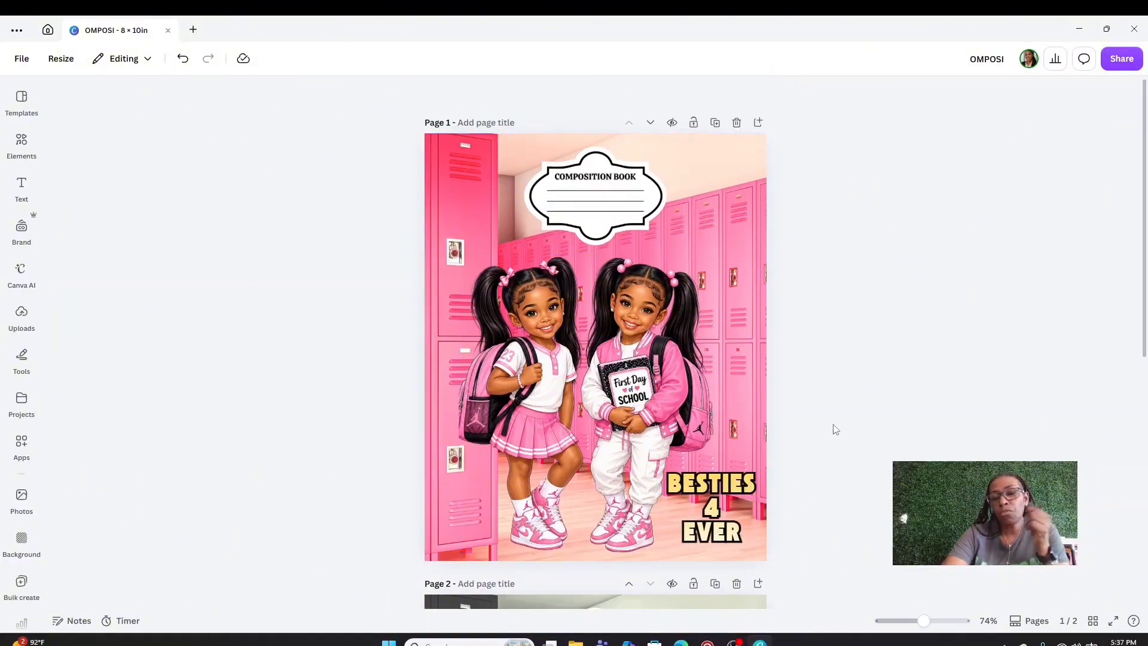
scroll(844, 428, "down", 7)
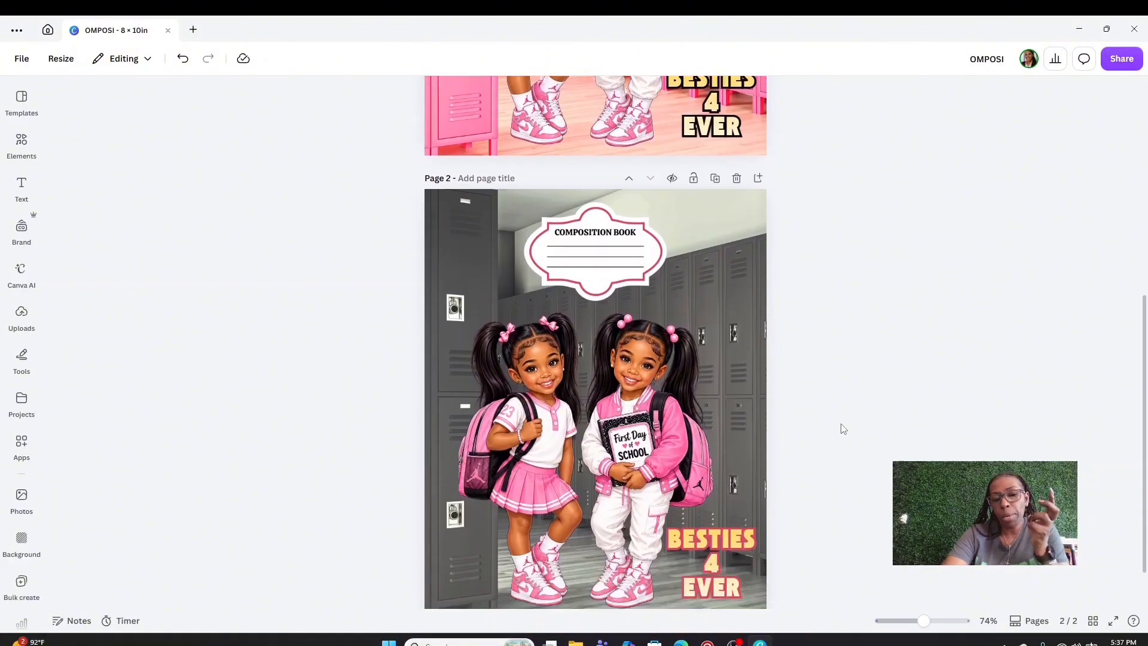
scroll(843, 429, "up", 1)
scroll(843, 429, "down", 2)
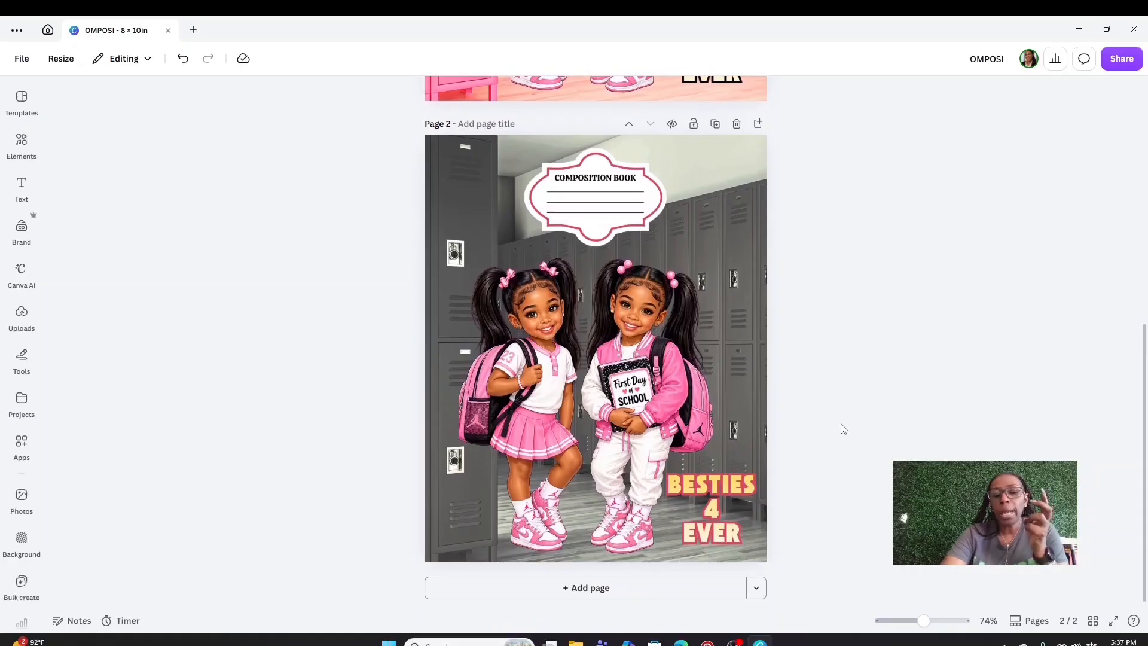
left_click(715, 124)
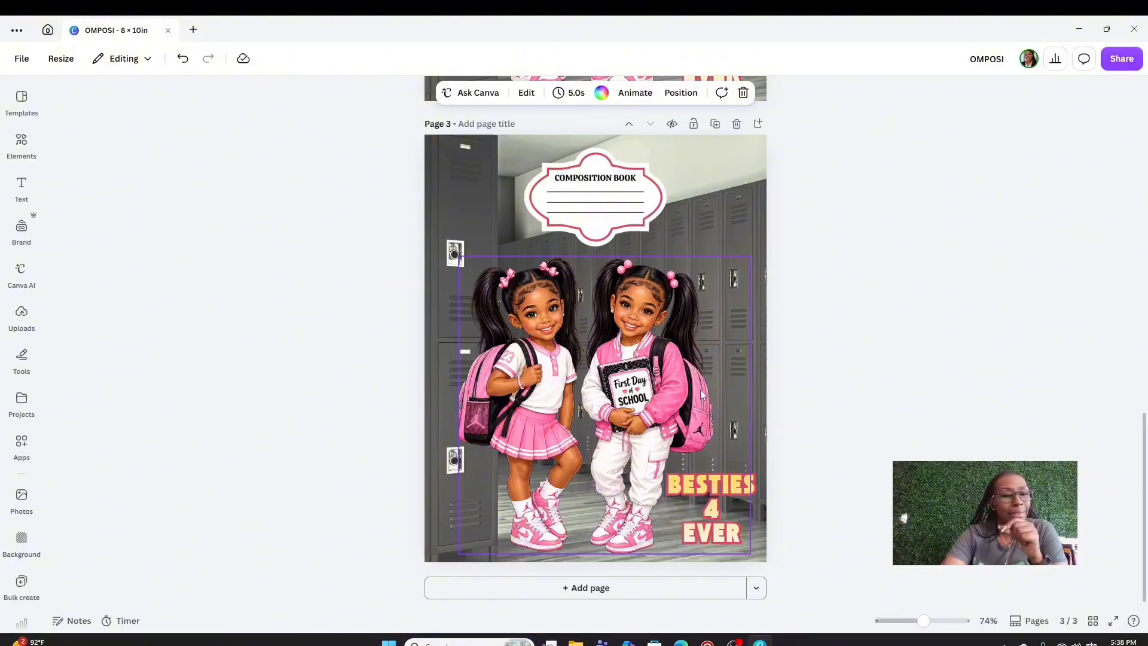
Recolor the dark gray of the locker background on page 3 to the default purple
left_click(728, 492)
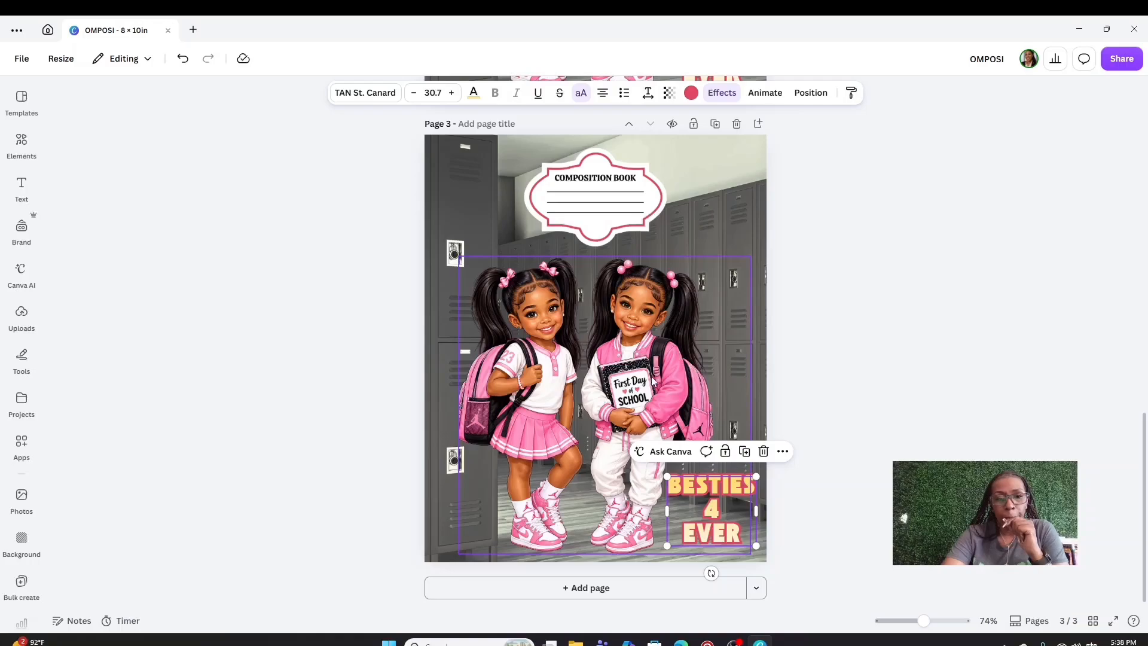
left_click(737, 161)
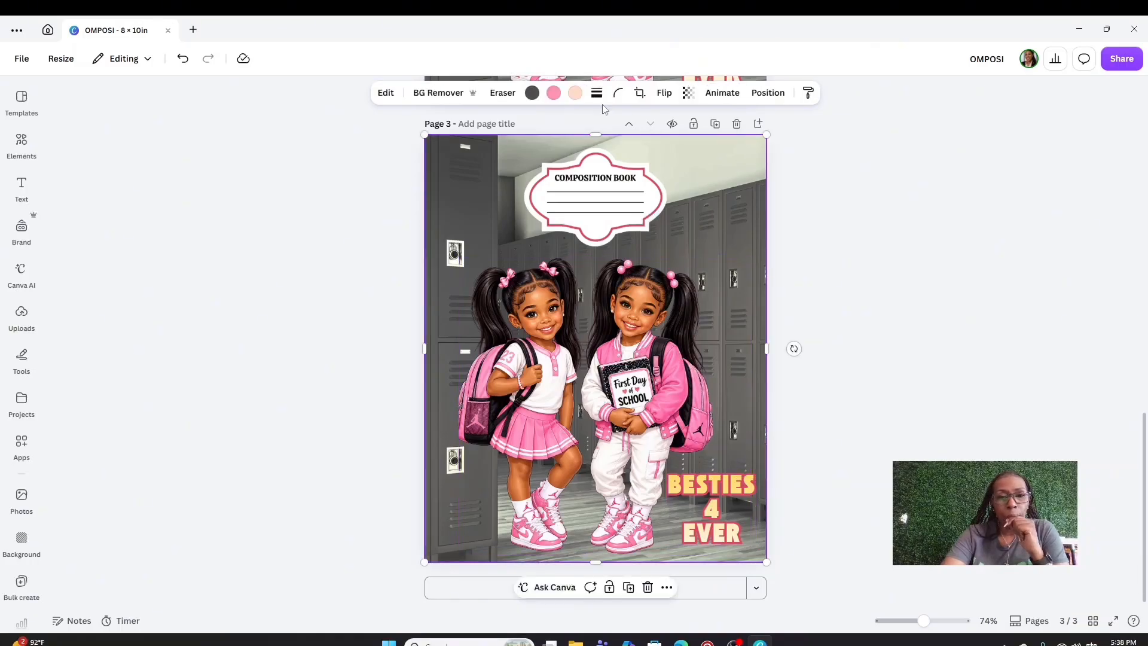
left_click(530, 93)
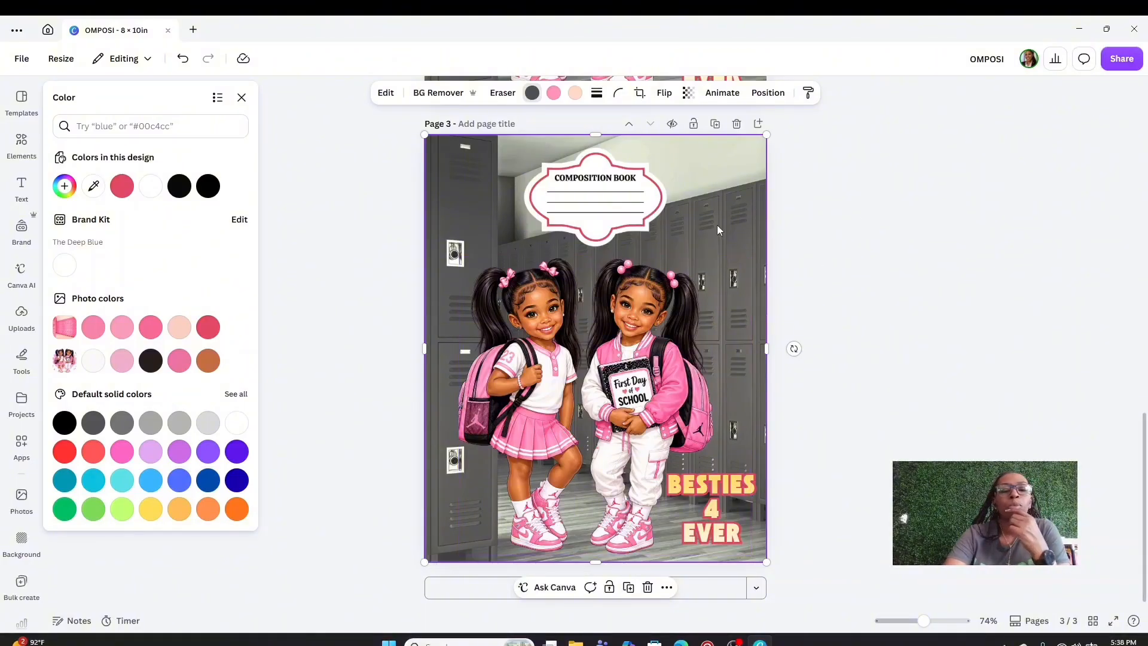
left_click(207, 452)
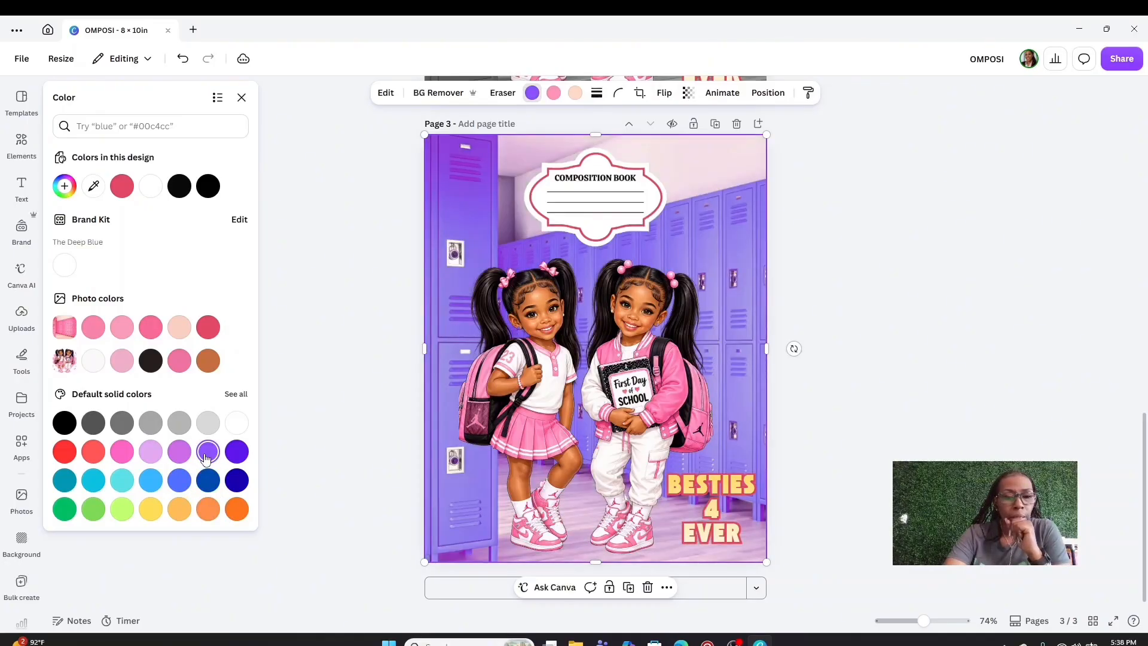
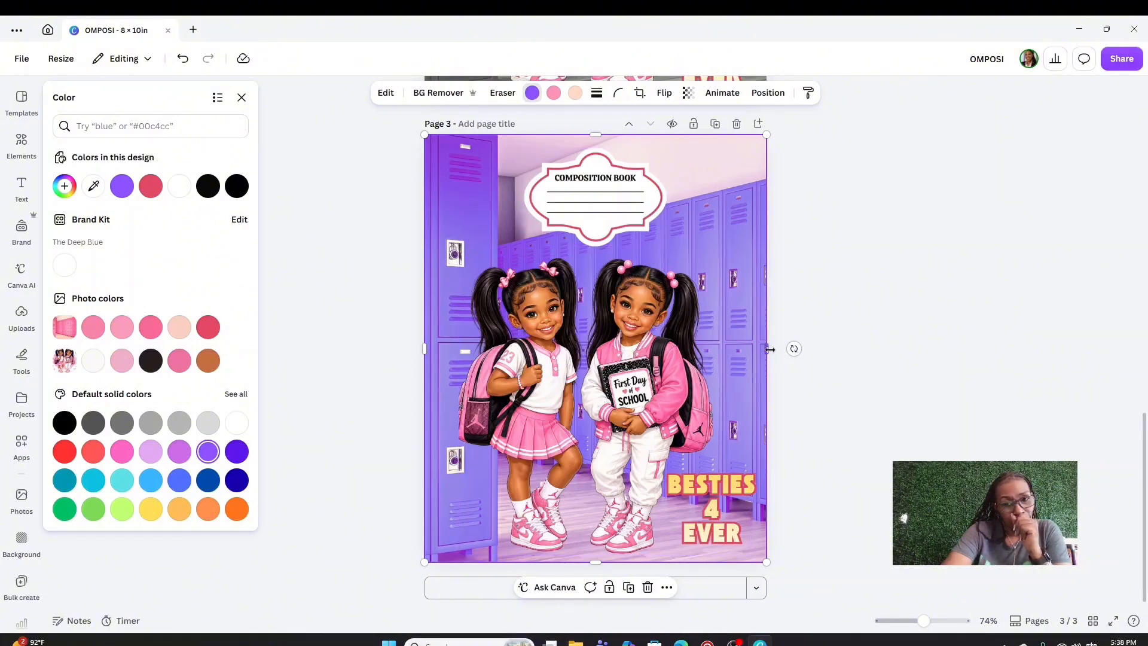
right_click(753, 323)
left_click(870, 156)
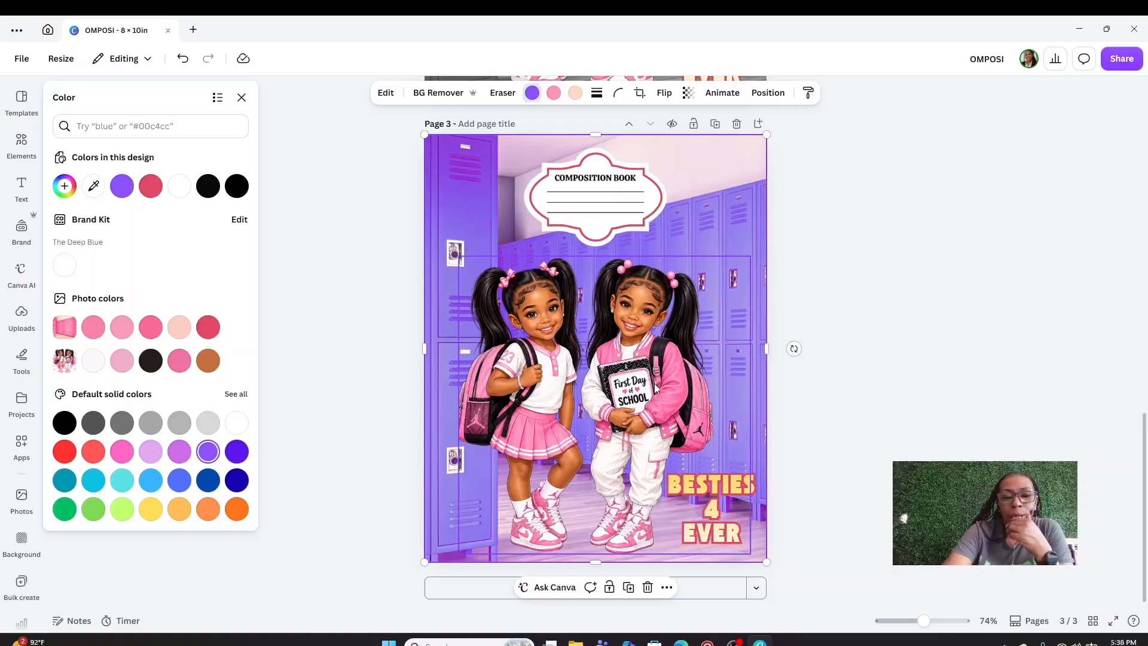
Crop the twins image on page 3 to only the girl in the pink skirt and move her toward the page center
left_click(668, 355)
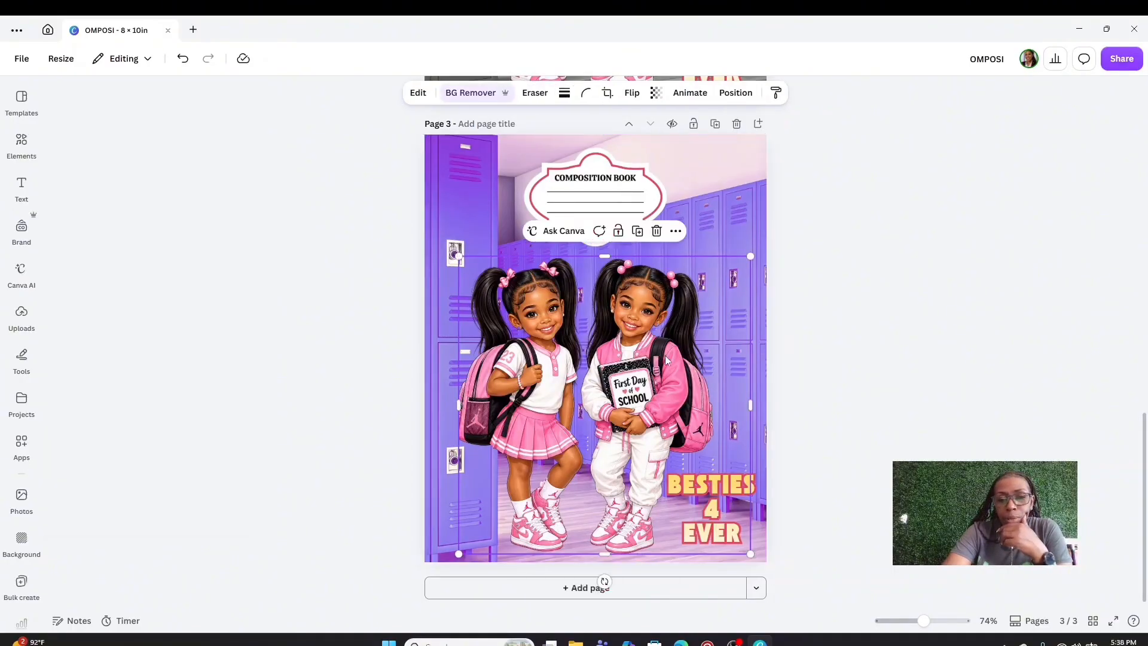
left_click_drag(750, 404, 577, 416)
left_click(852, 270)
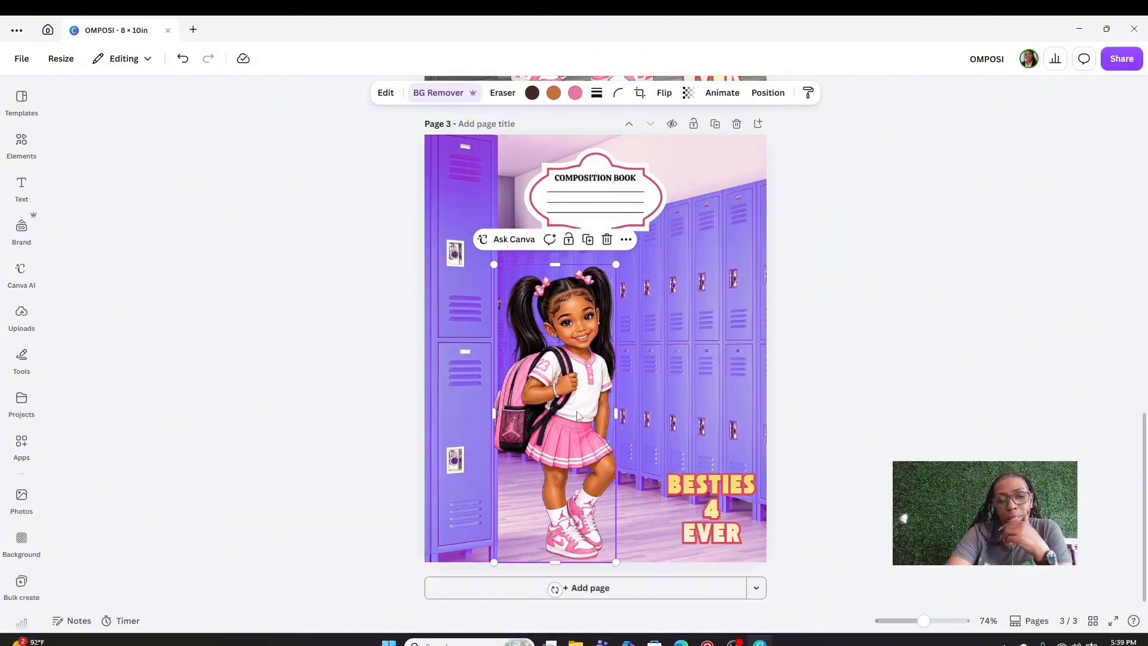
Replace the "BESTIES 4 EVER" text on page 3 with a girl's first name in capitals
left_click(724, 506)
double_click(740, 537)
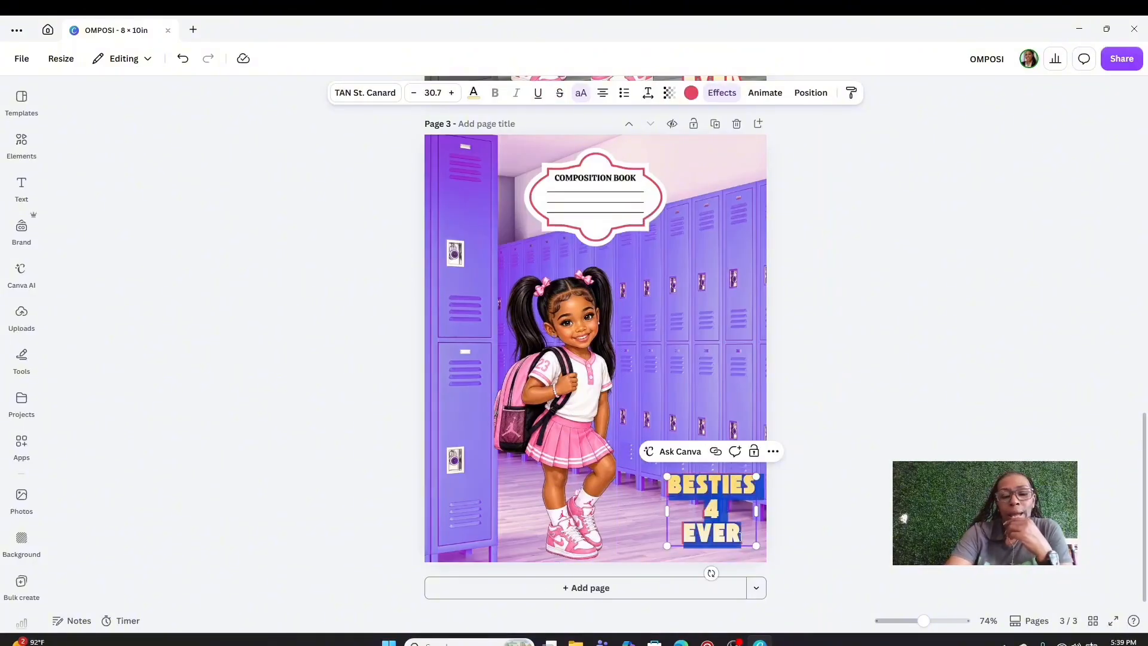
key("BackSpace")
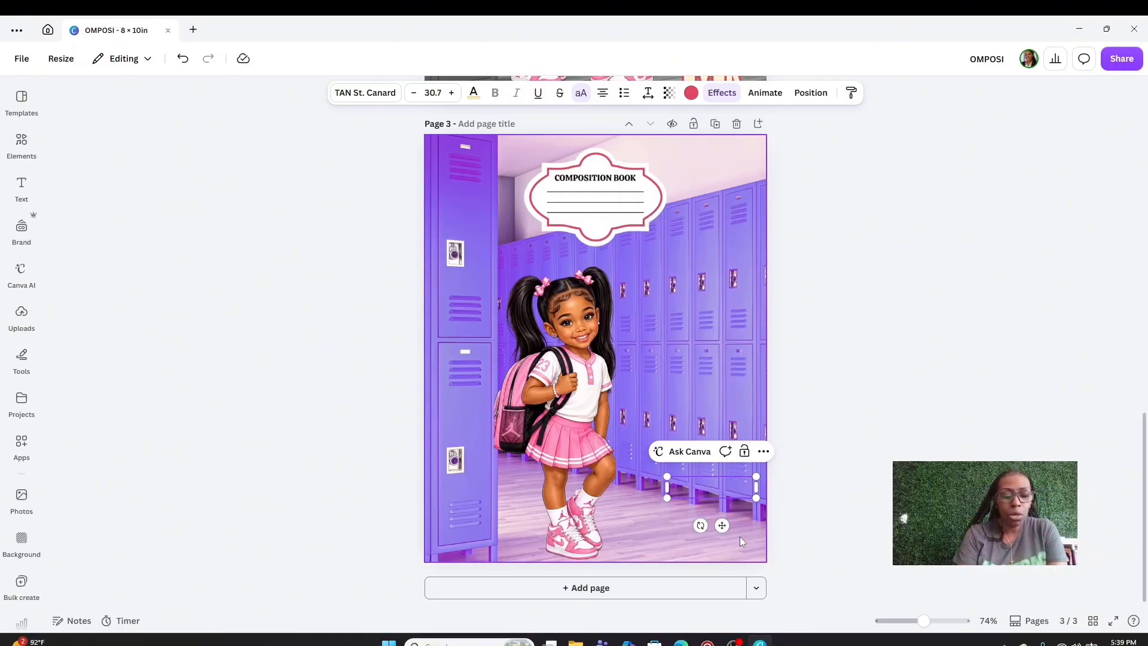
type("S")
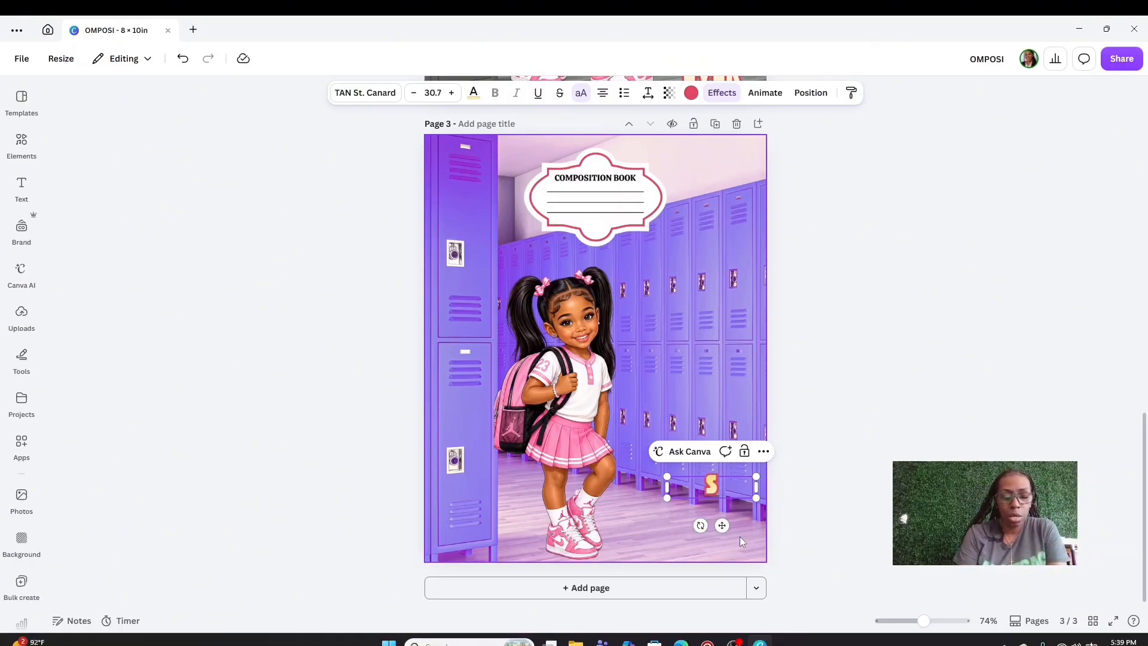
type("HA")
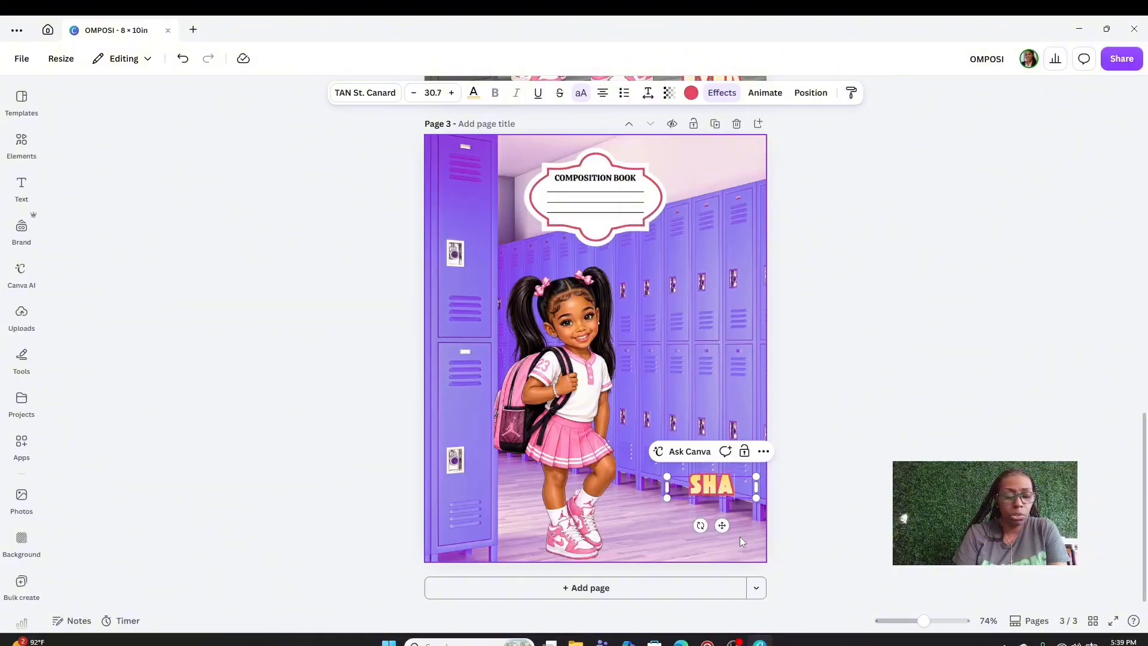
type("TORI")
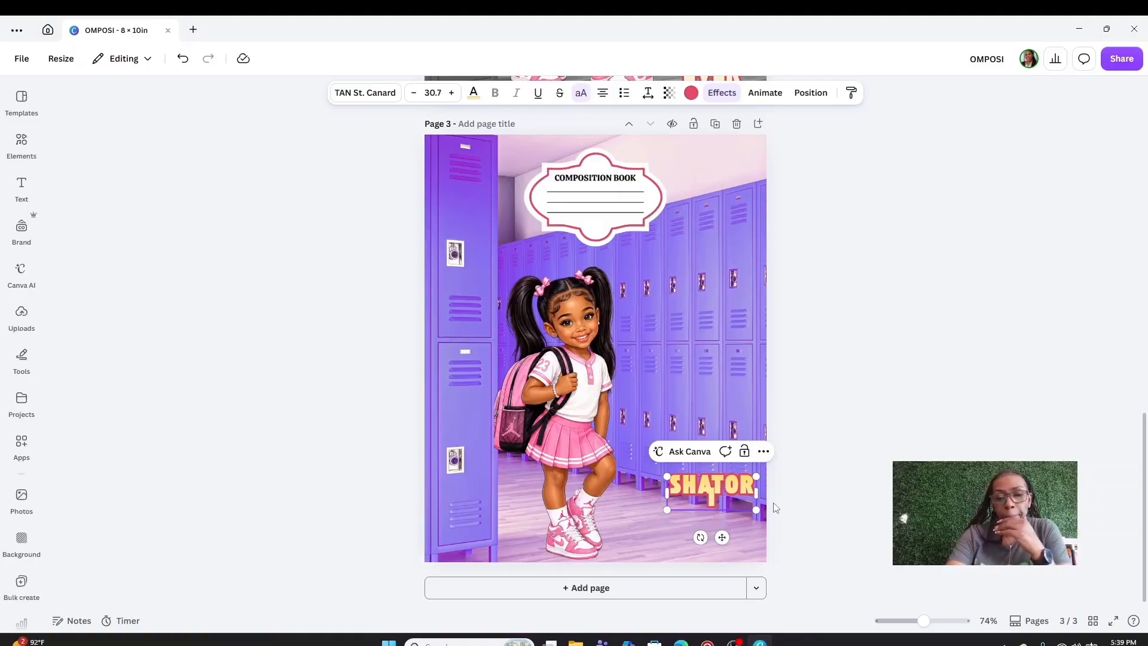
Widen the name's text box to fit one line and move it up beside the girl's skirt
left_click_drag(760, 496, 771, 497)
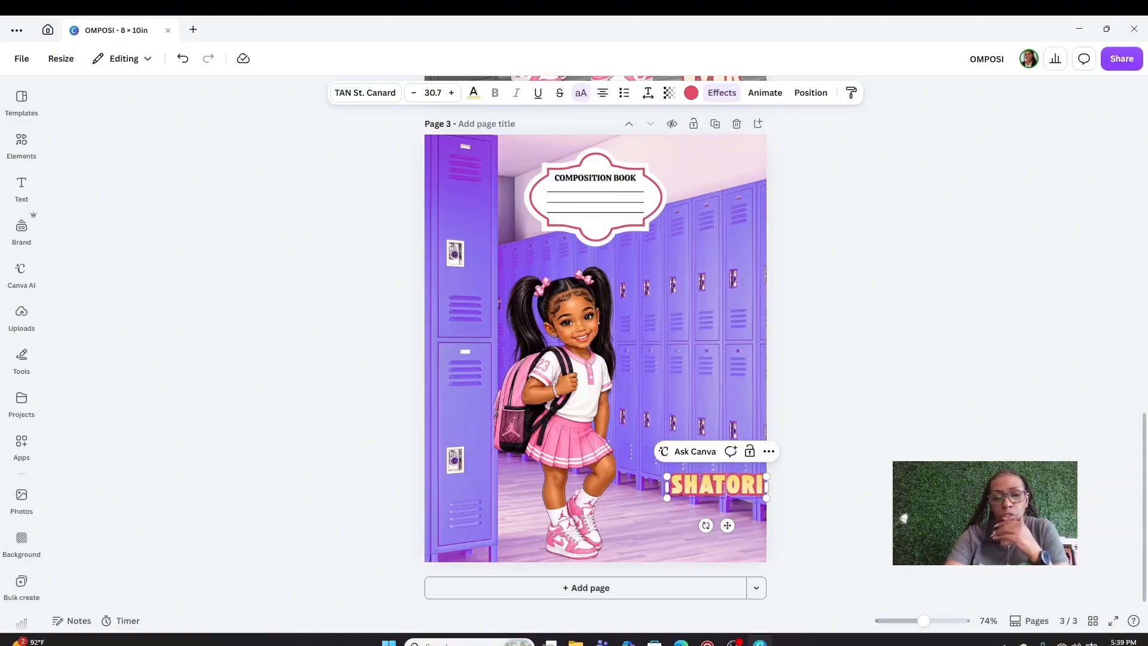
left_click(715, 424)
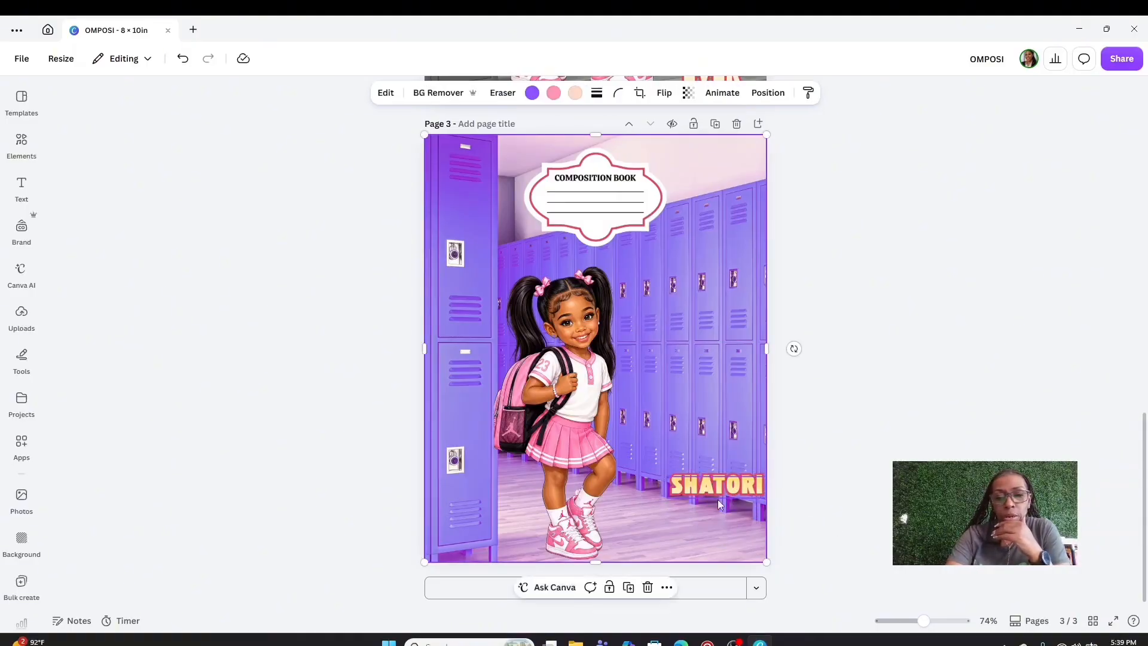
left_click_drag(719, 504, 691, 449)
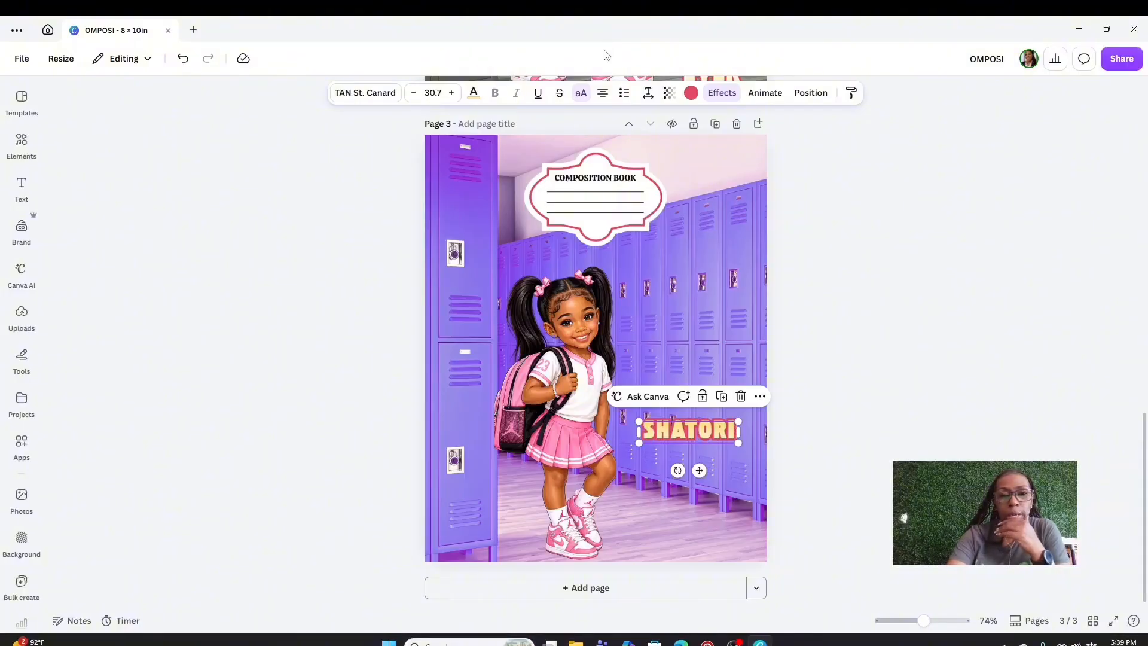
Set the name text to the Amarego font and widen its box so the name fits one line
left_click(375, 97)
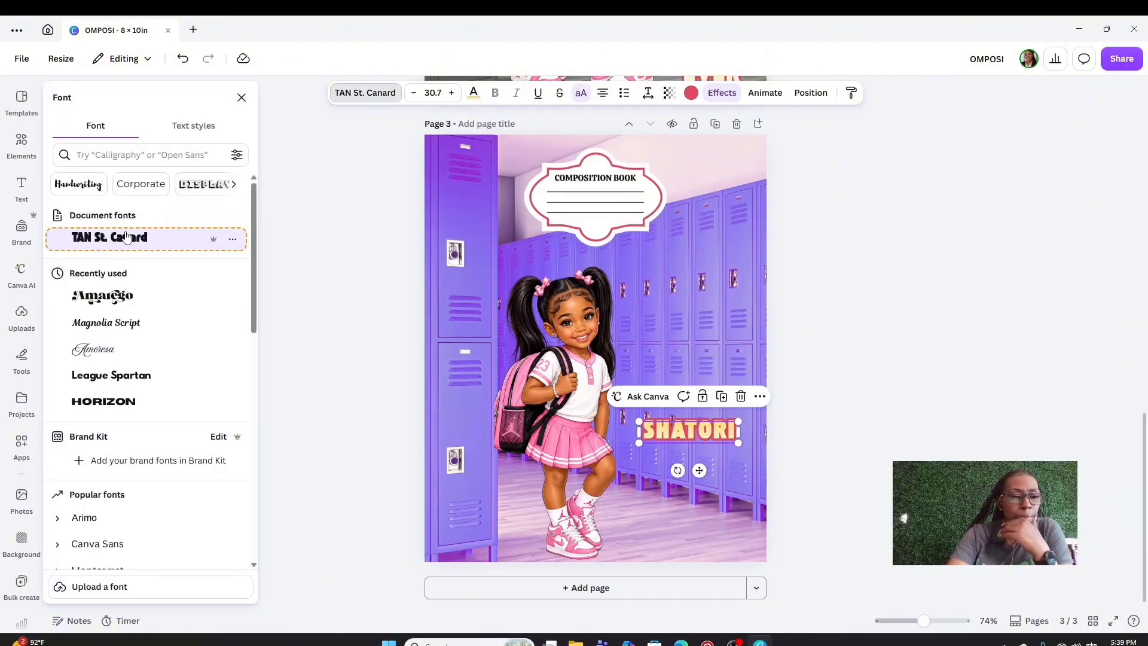
left_click(124, 298)
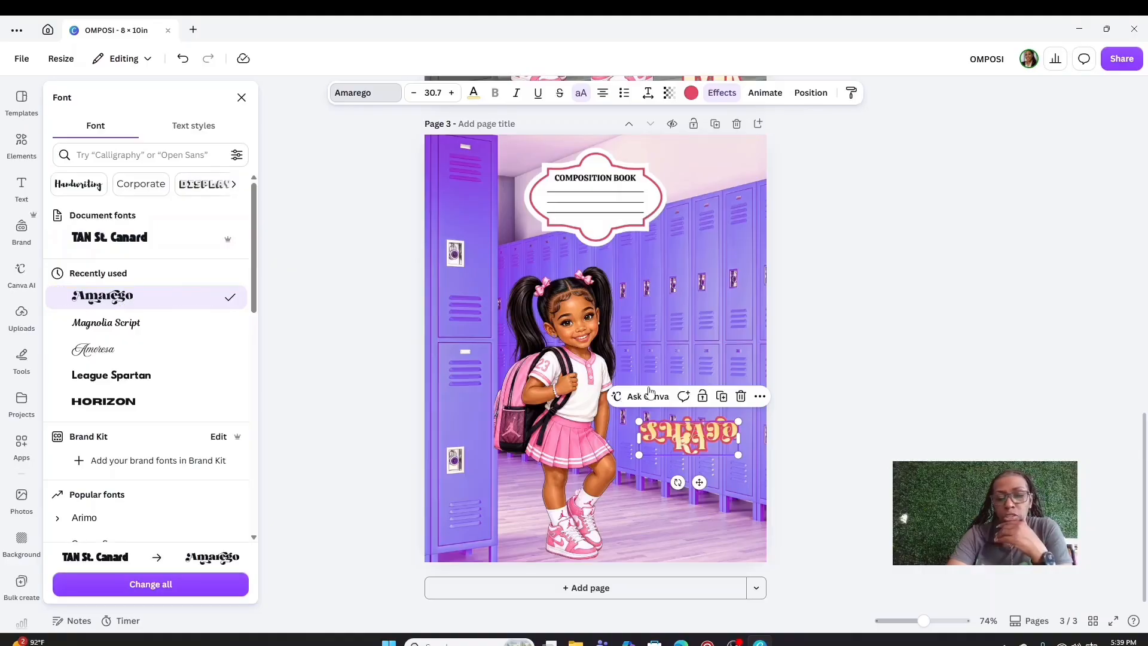
mouse_move(739, 437)
left_mouse_down()
mouse_move(833, 437)
mouse_move(717, 436)
left_mouse_up()
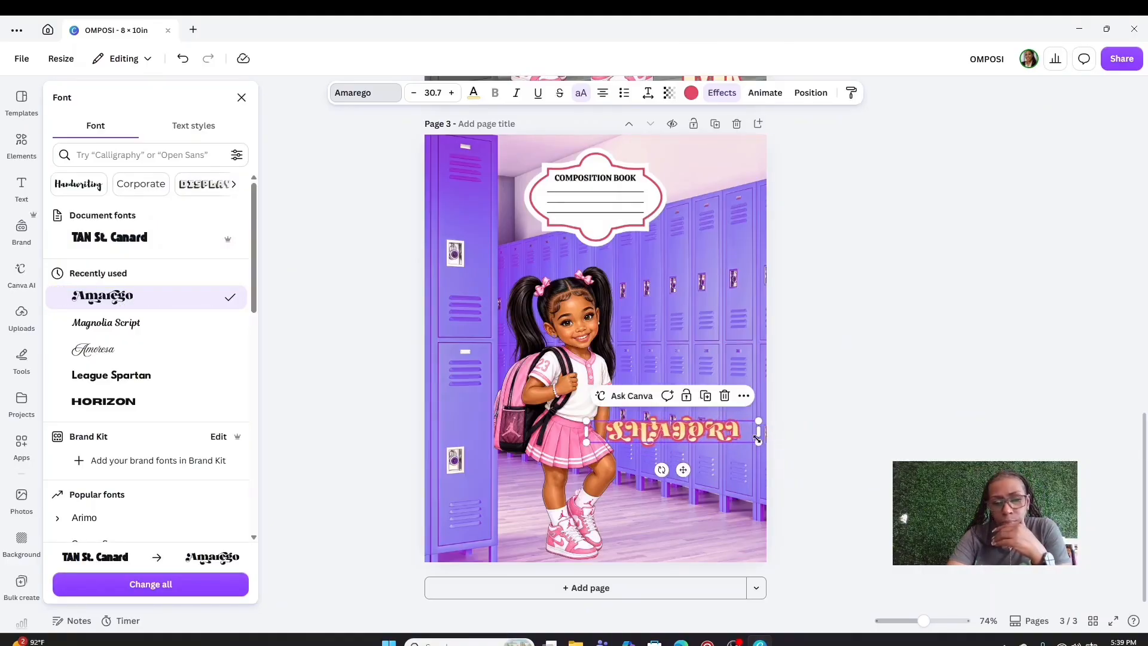
Try the Magnolia Script, Horizon, League Spartan and Archivo Black fonts on the name text
left_click(133, 324)
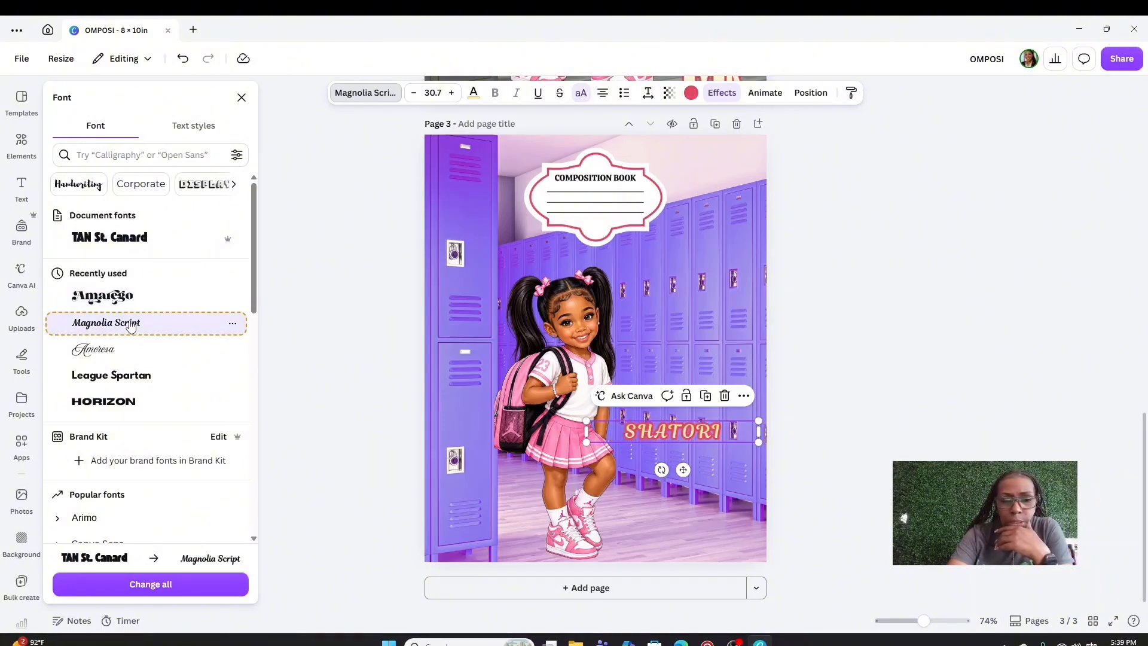
scroll(115, 287, "down", 2)
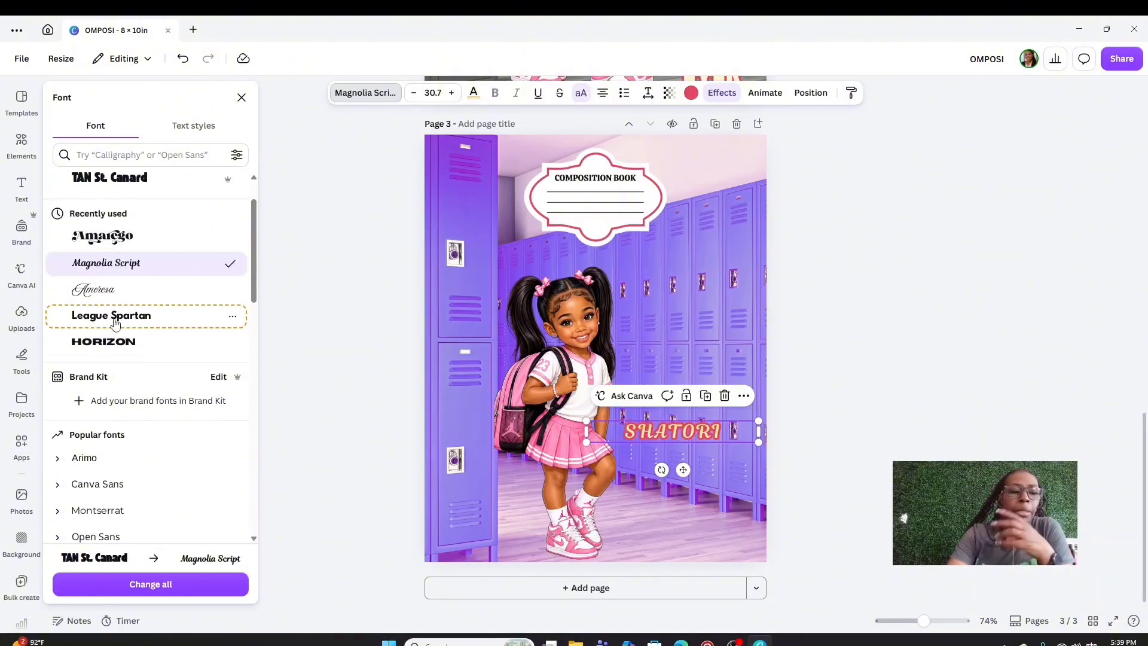
left_click(116, 348)
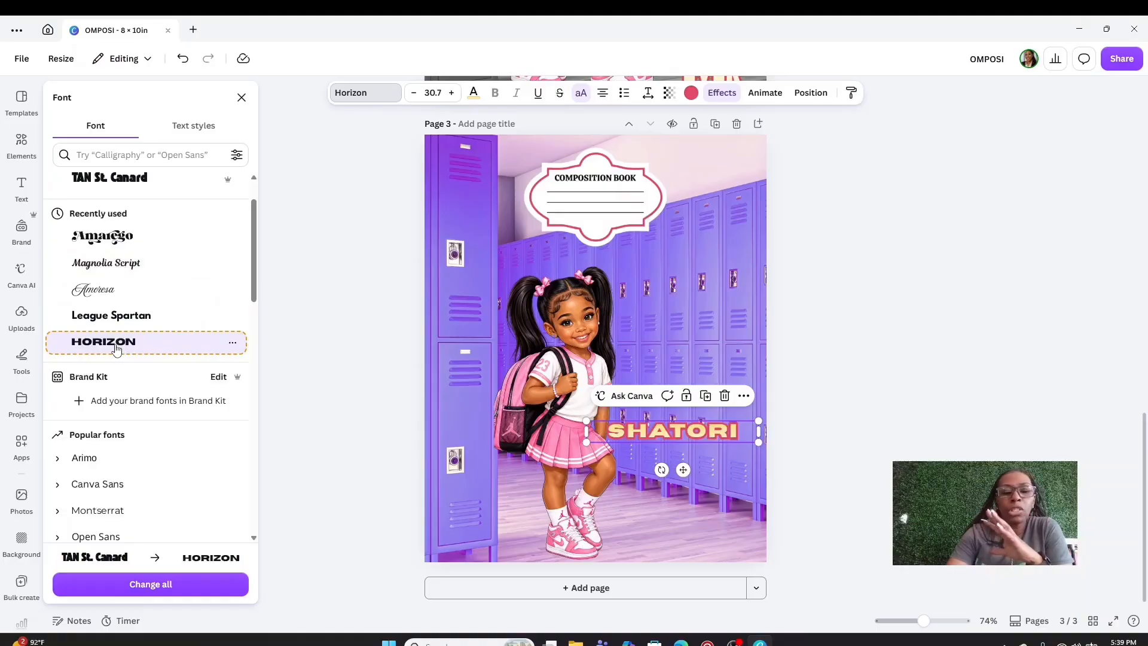
scroll(153, 382, "down", 7)
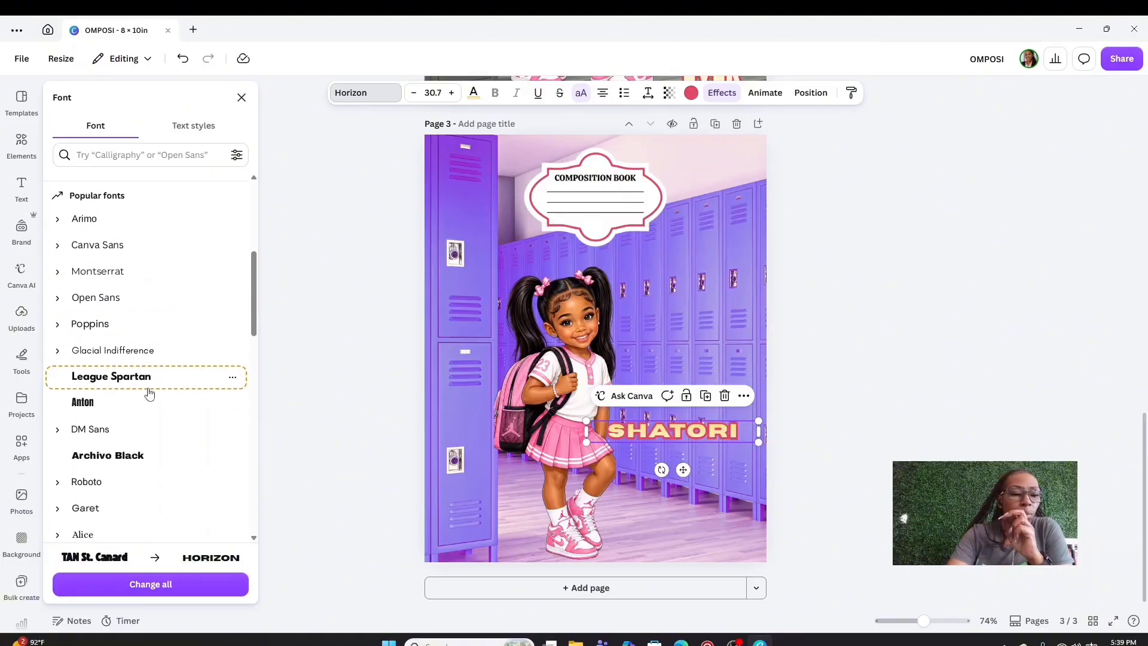
left_click(145, 384)
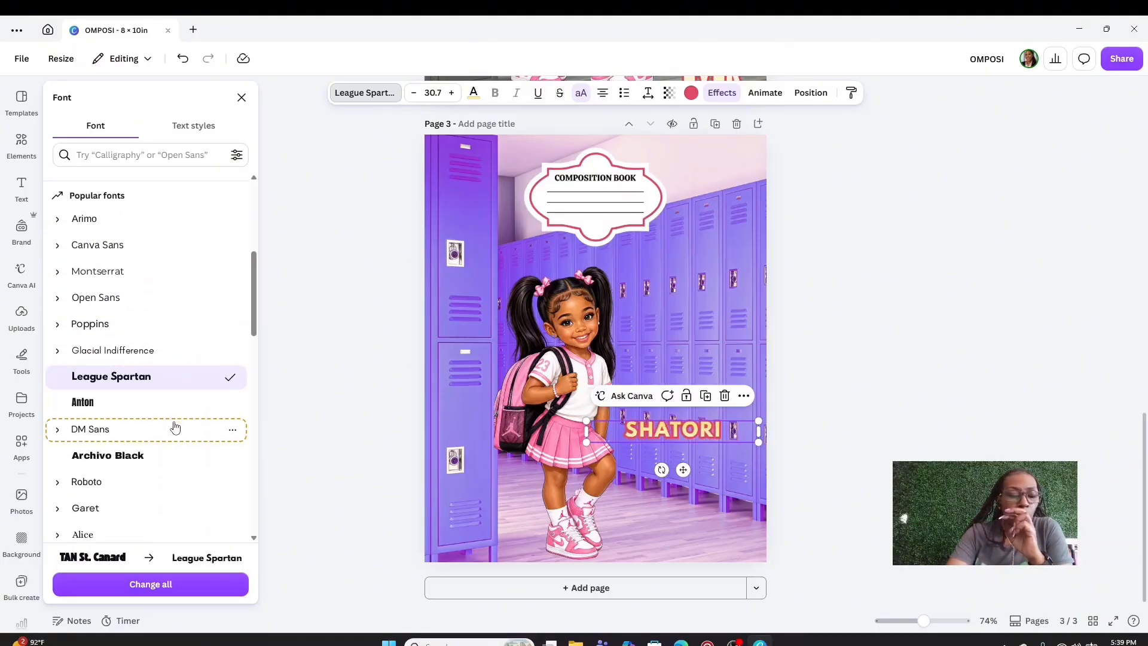
scroll(167, 406, "down", 4)
left_click(123, 343)
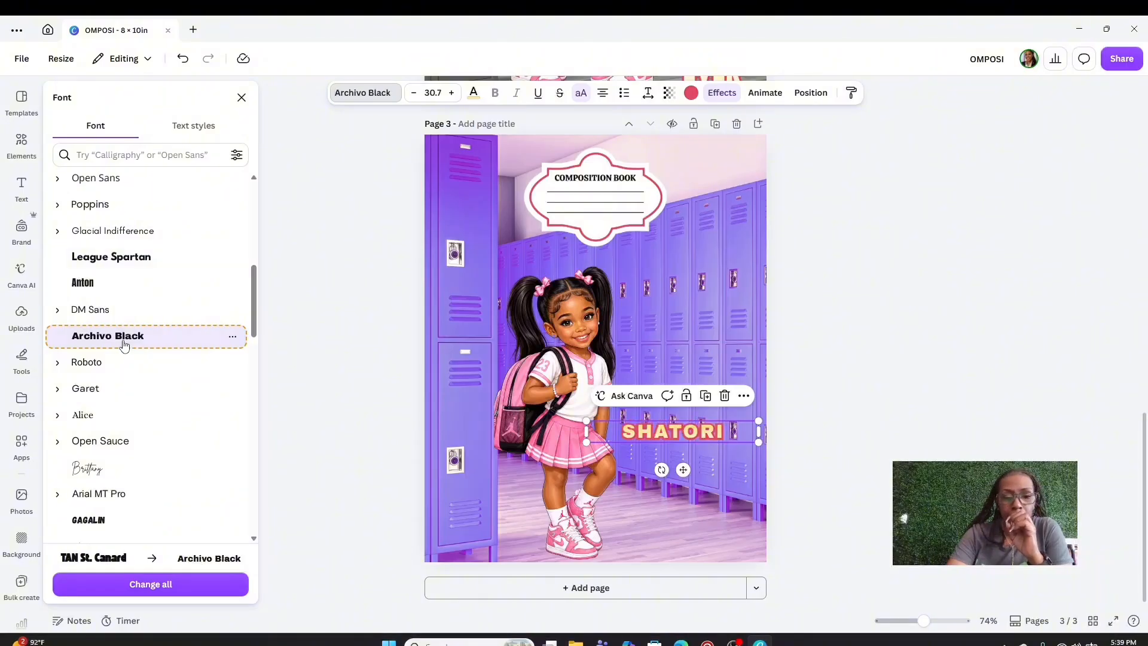
scroll(146, 413, "down", 5)
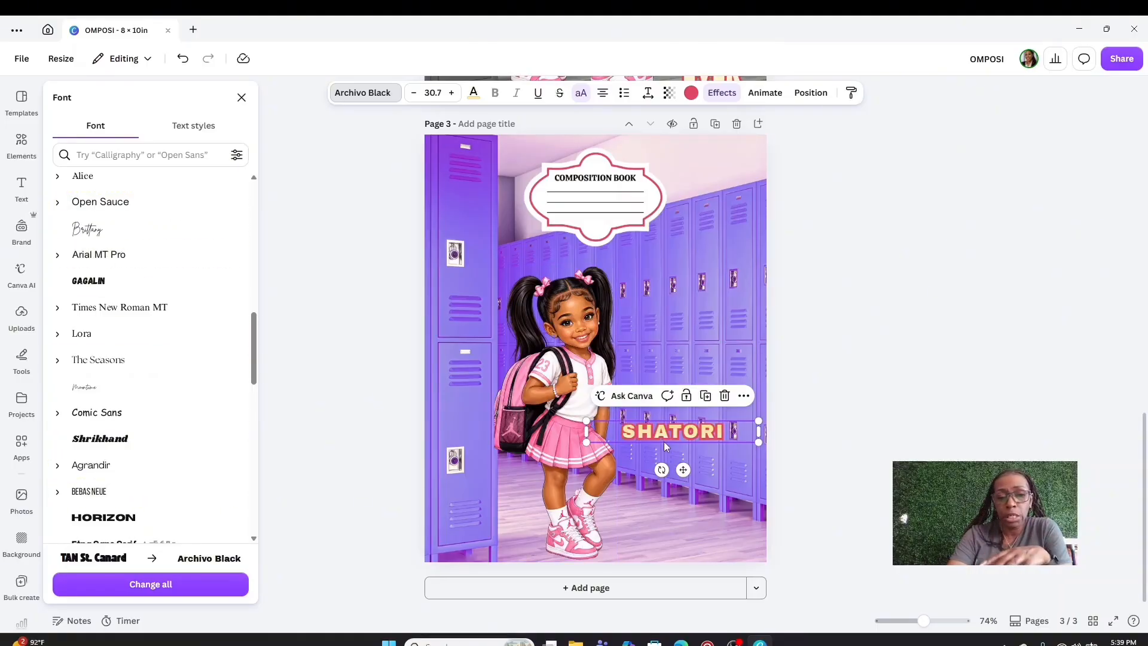
left_click(241, 97)
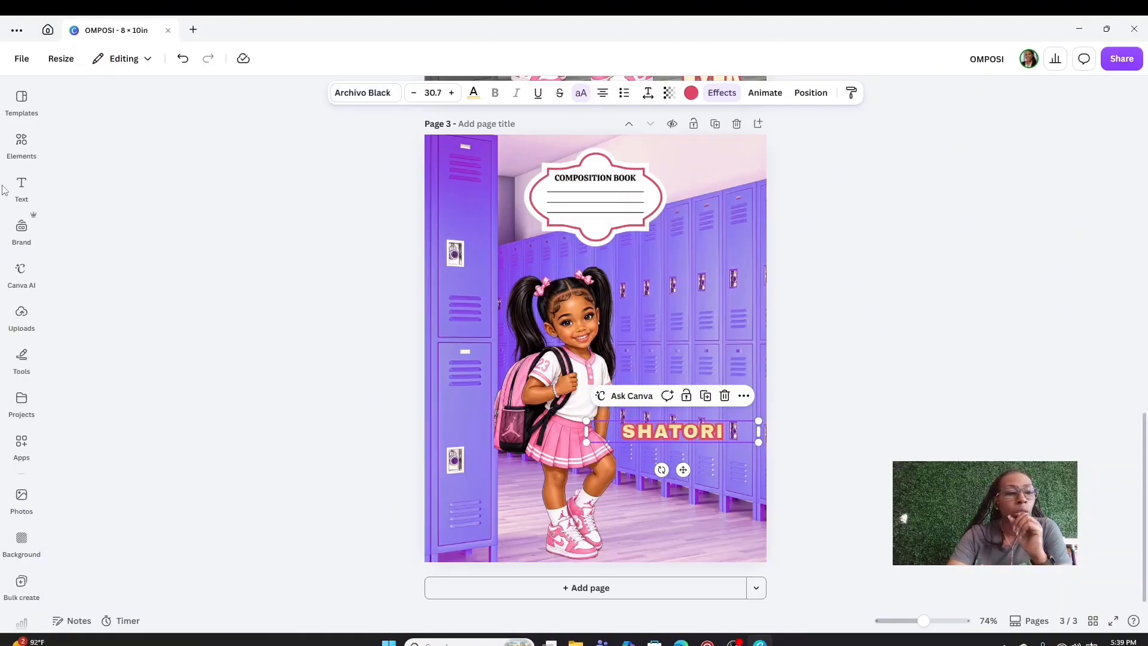
Find the pink "SUPER KAWAII" font combination among the text styles and add it to page 3
left_click(21, 186)
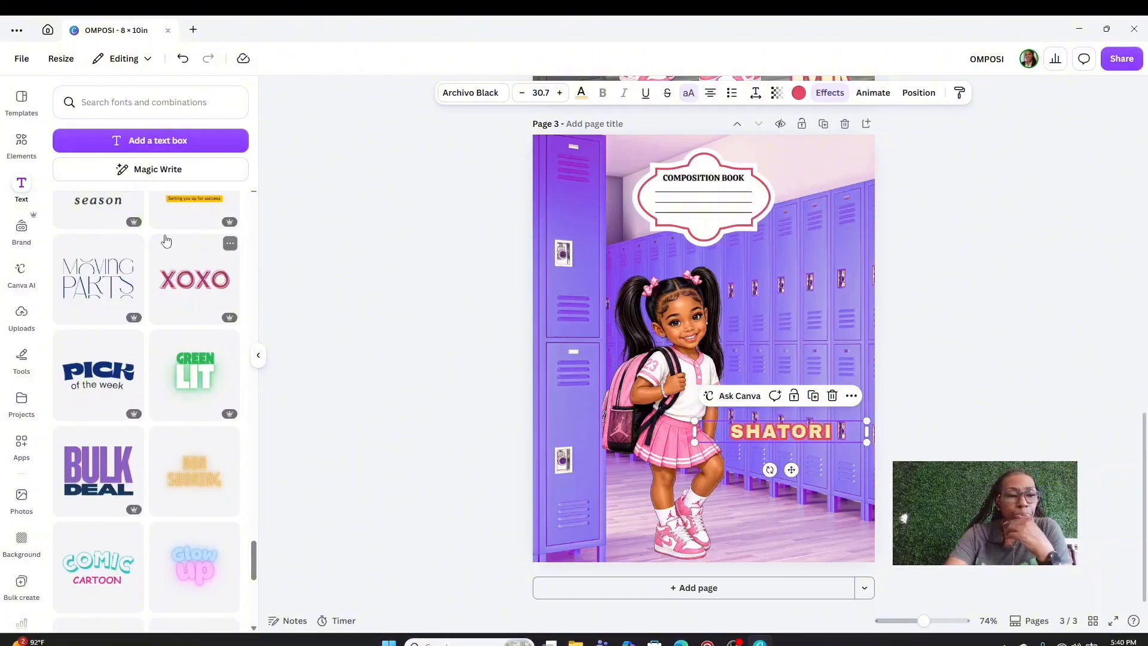
scroll(169, 463, "up", 10)
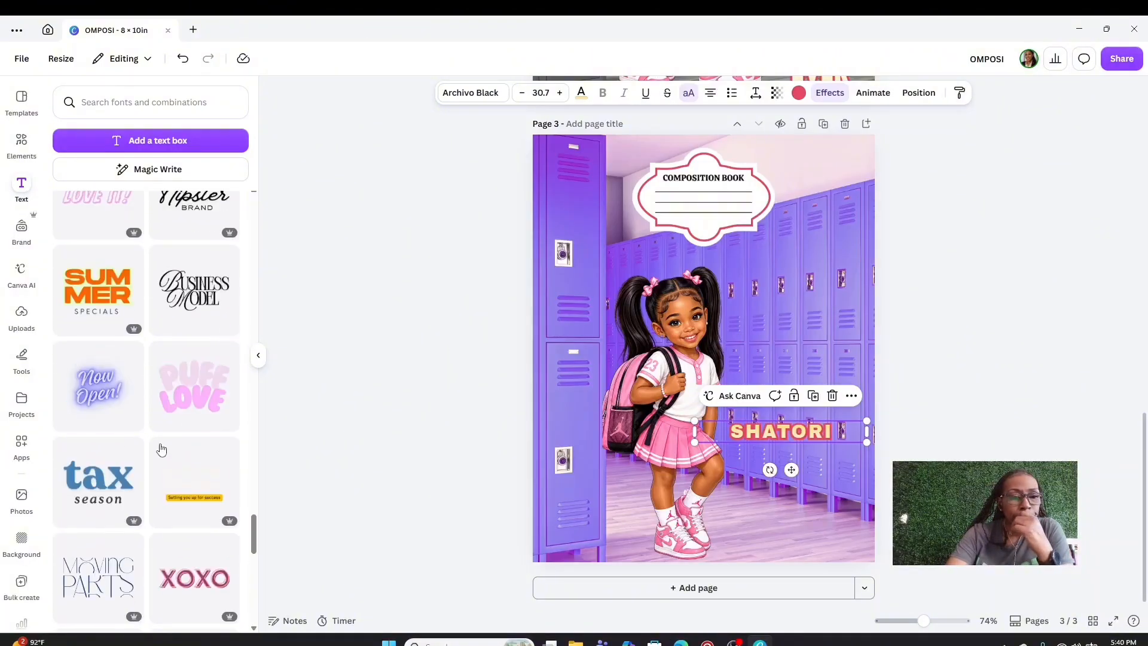
scroll(162, 448, "up", 5)
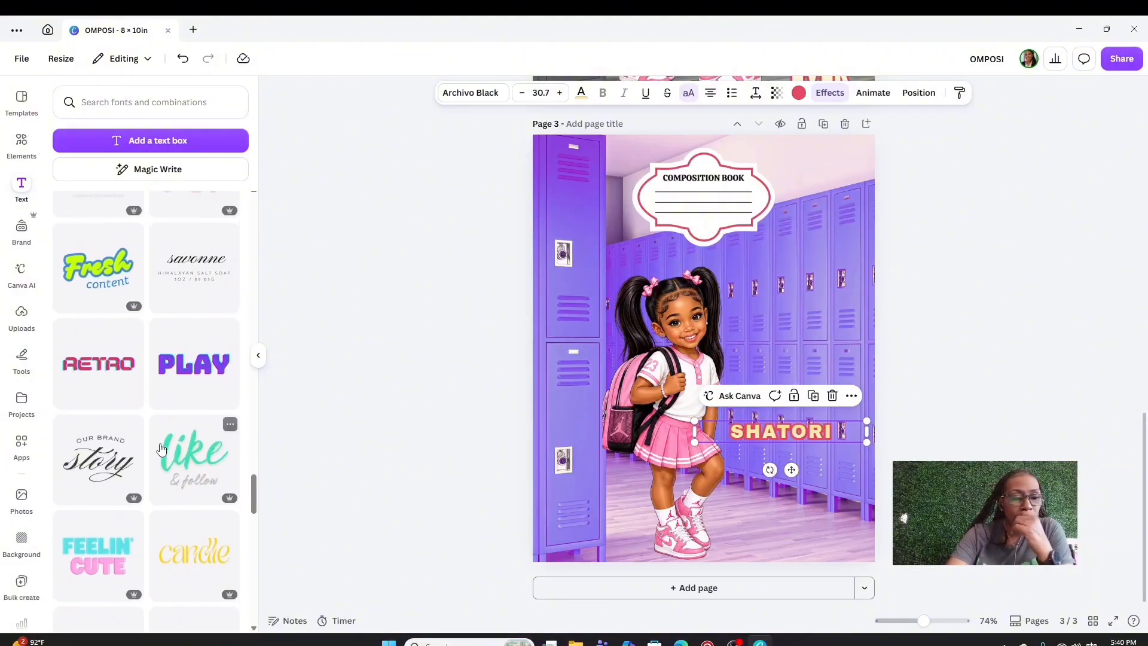
scroll(161, 448, "up", 10)
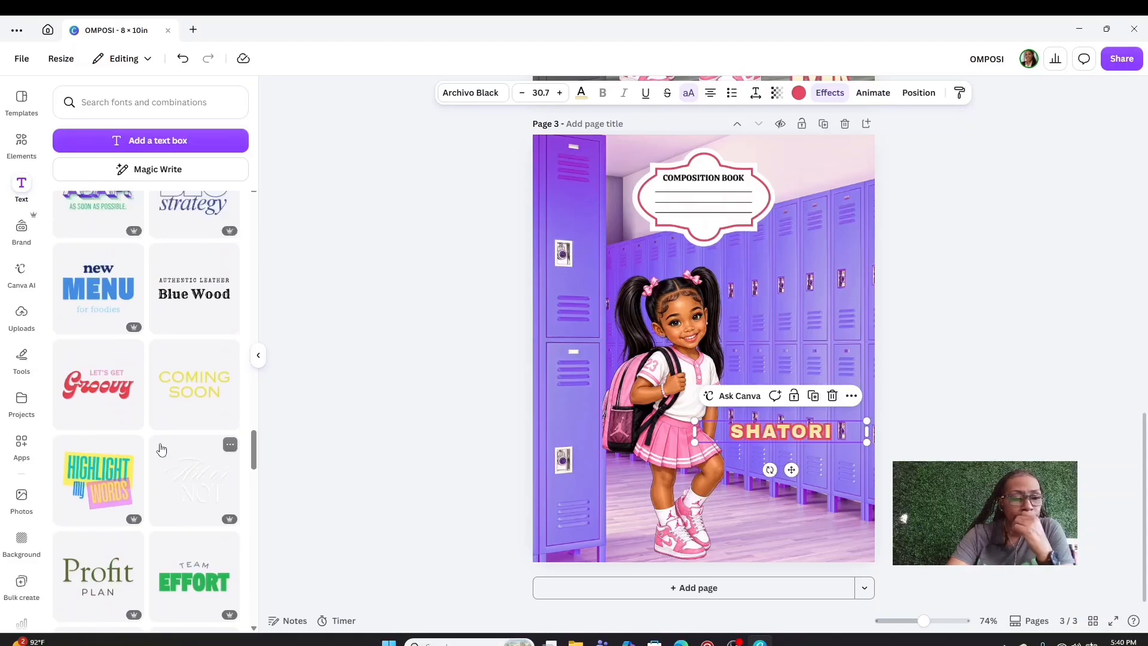
scroll(161, 448, "up", 5)
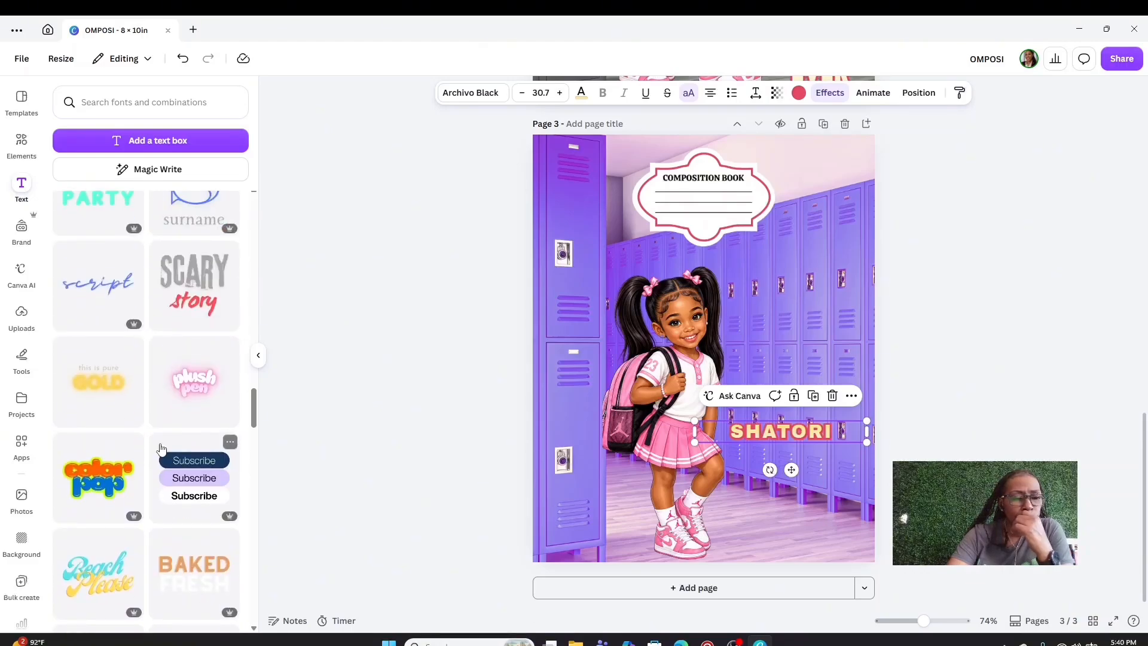
scroll(162, 448, "up", 10)
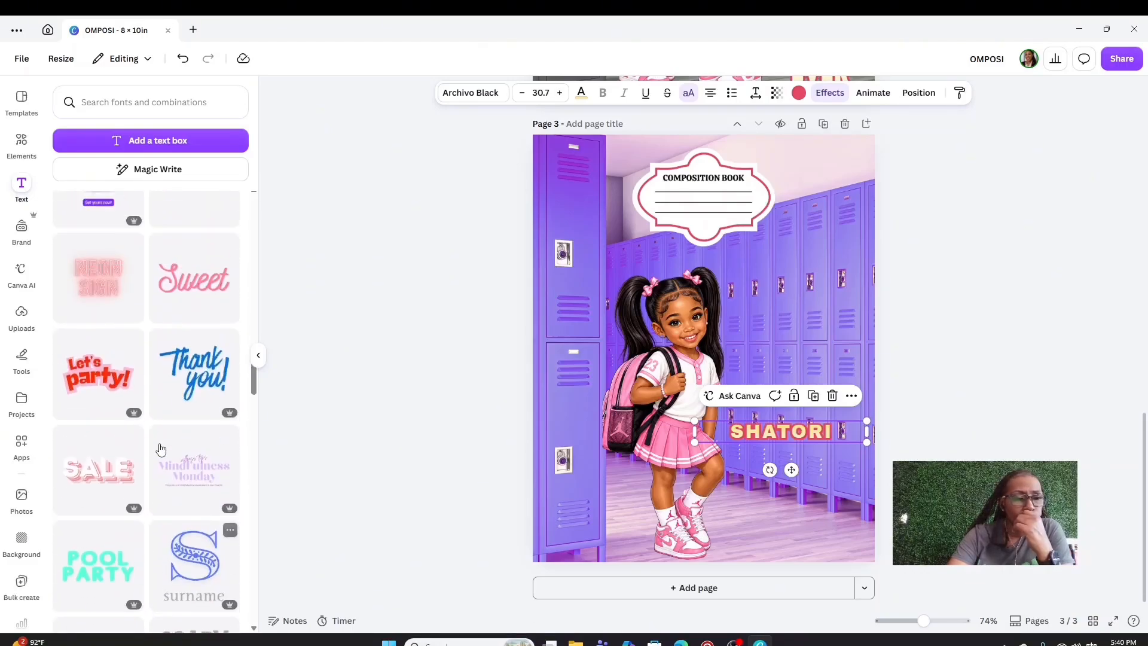
scroll(160, 449, "up", 12)
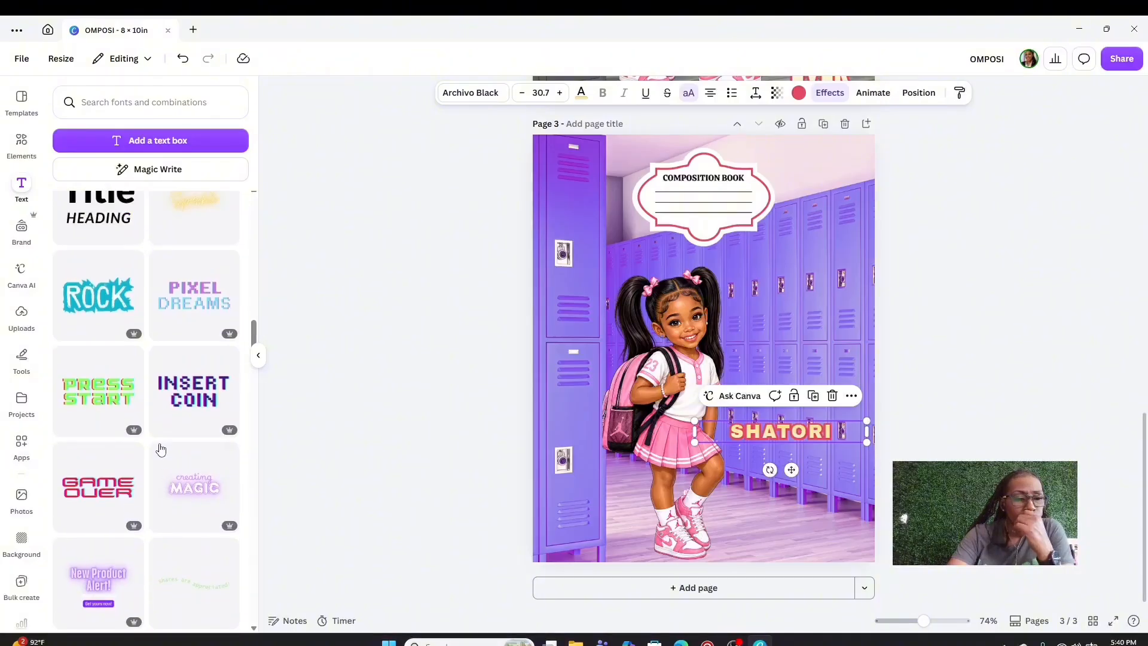
scroll(160, 449, "up", 10)
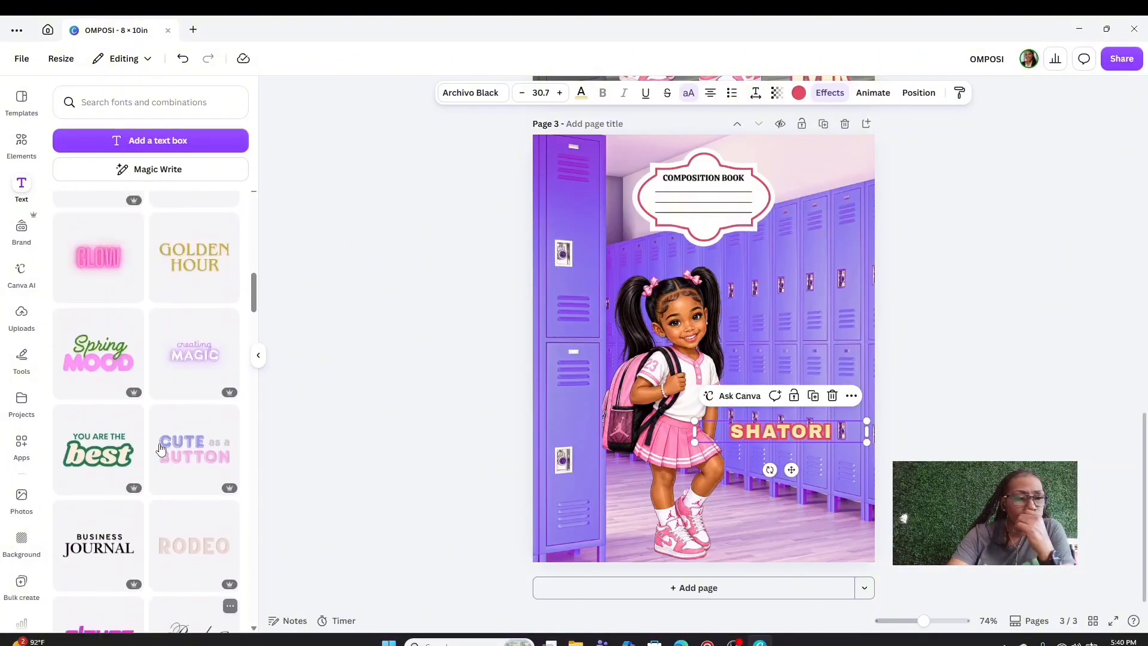
scroll(161, 448, "up", 1)
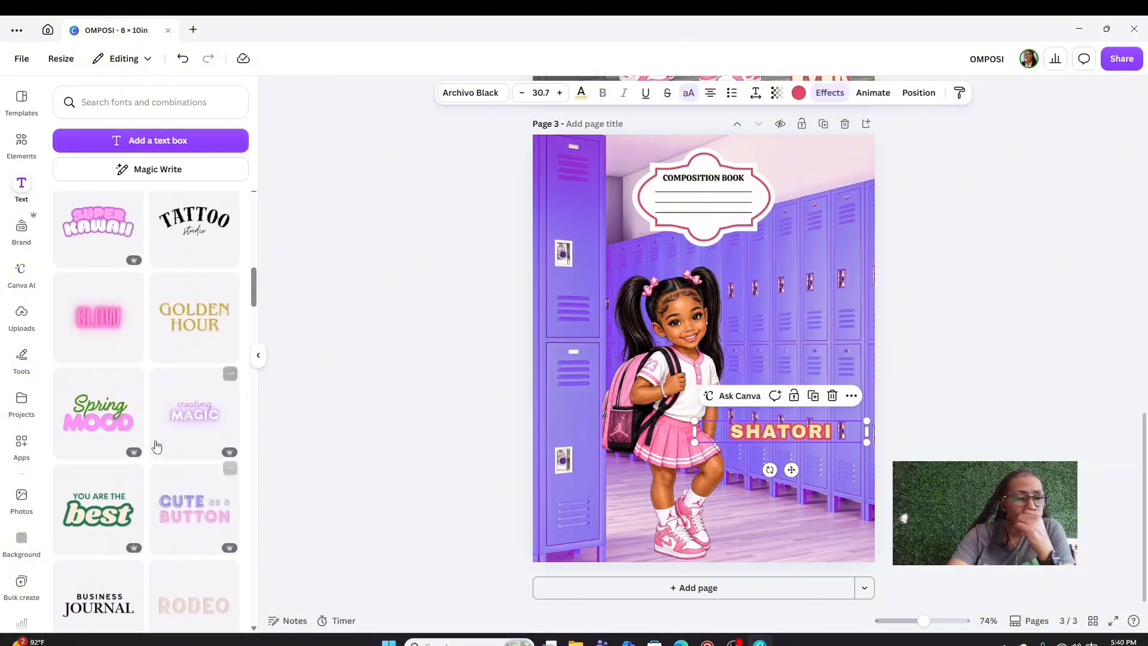
left_click(112, 219)
Delete the old name text and the "SUPER" line on page 3, keeping only the "KAWAII" text
left_click(772, 431)
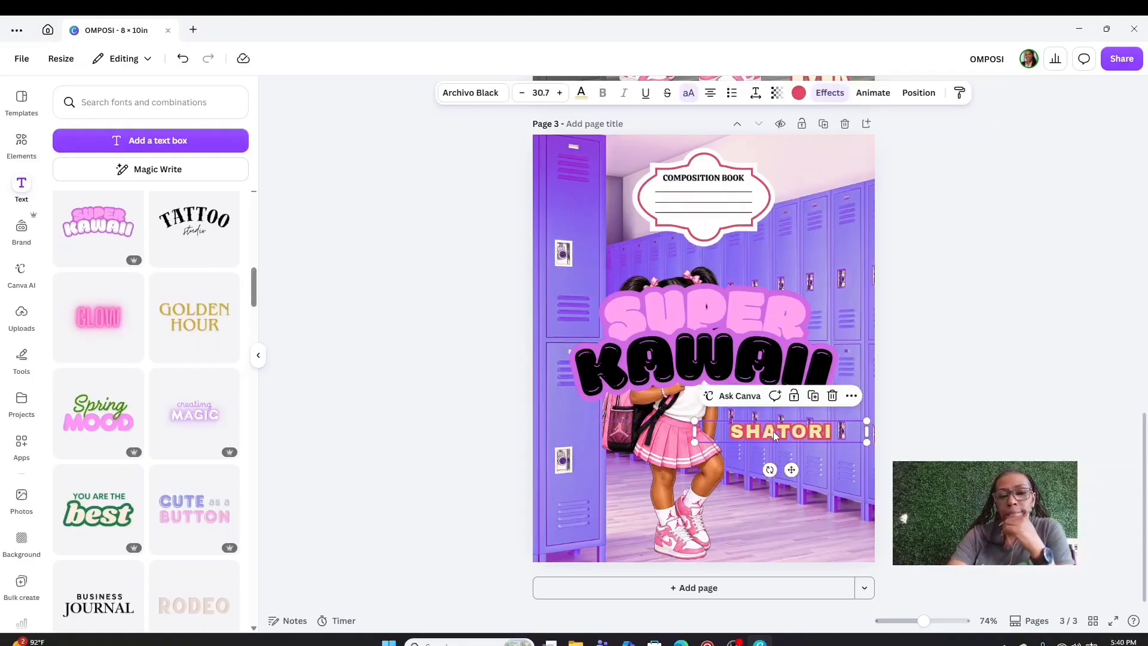
left_click(832, 396)
left_click(734, 366)
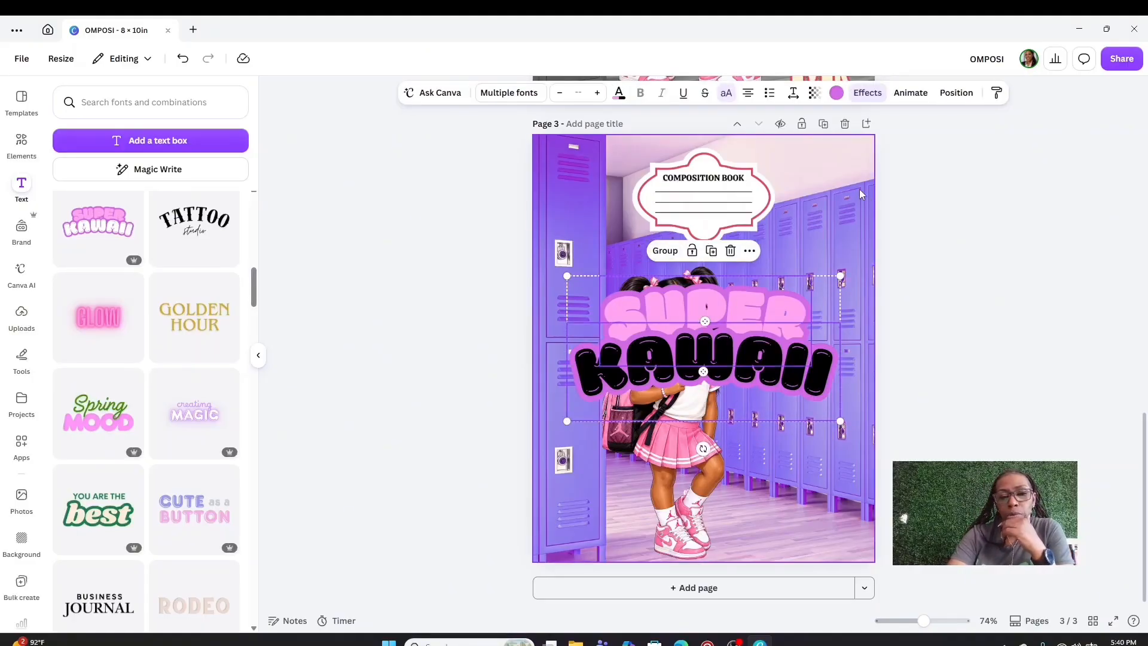
left_click(858, 262)
left_click(780, 314)
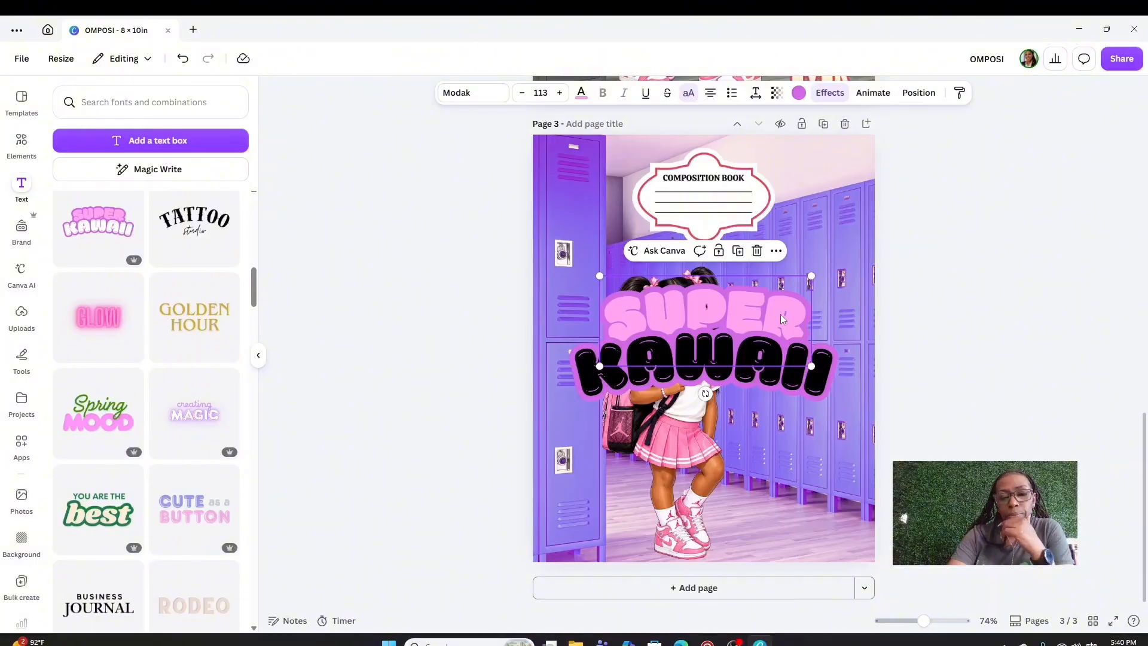
left_click_drag(780, 314, 801, 278)
left_click(778, 216)
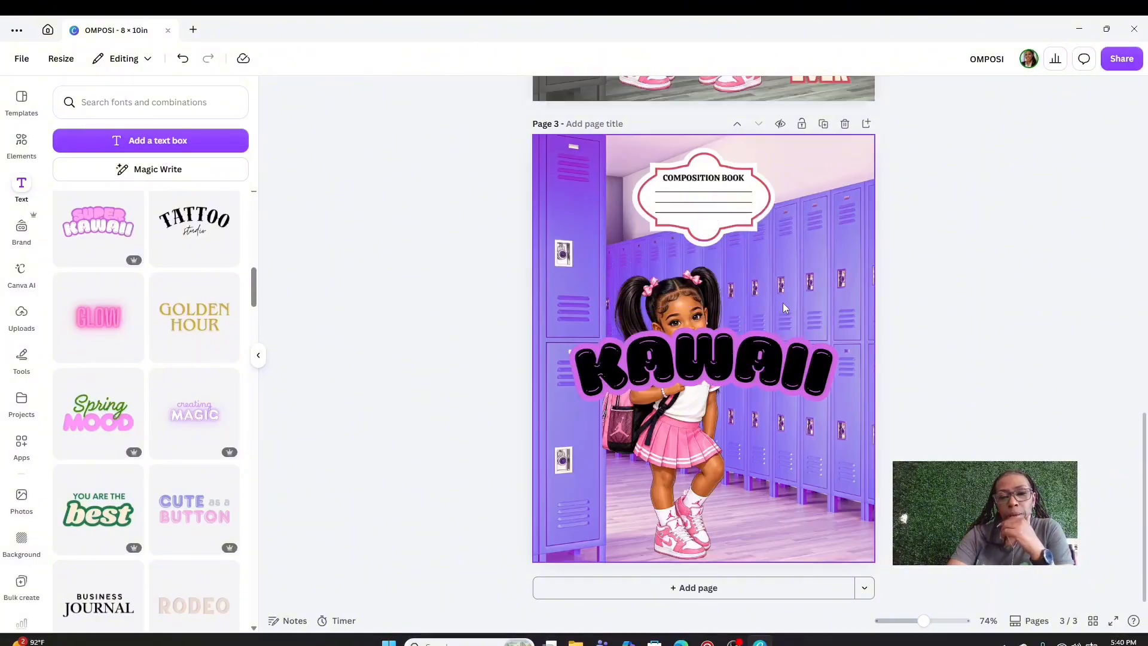
Move the "KAWAII" text on page 3 down over the girl's skirt and legs
left_click(834, 373)
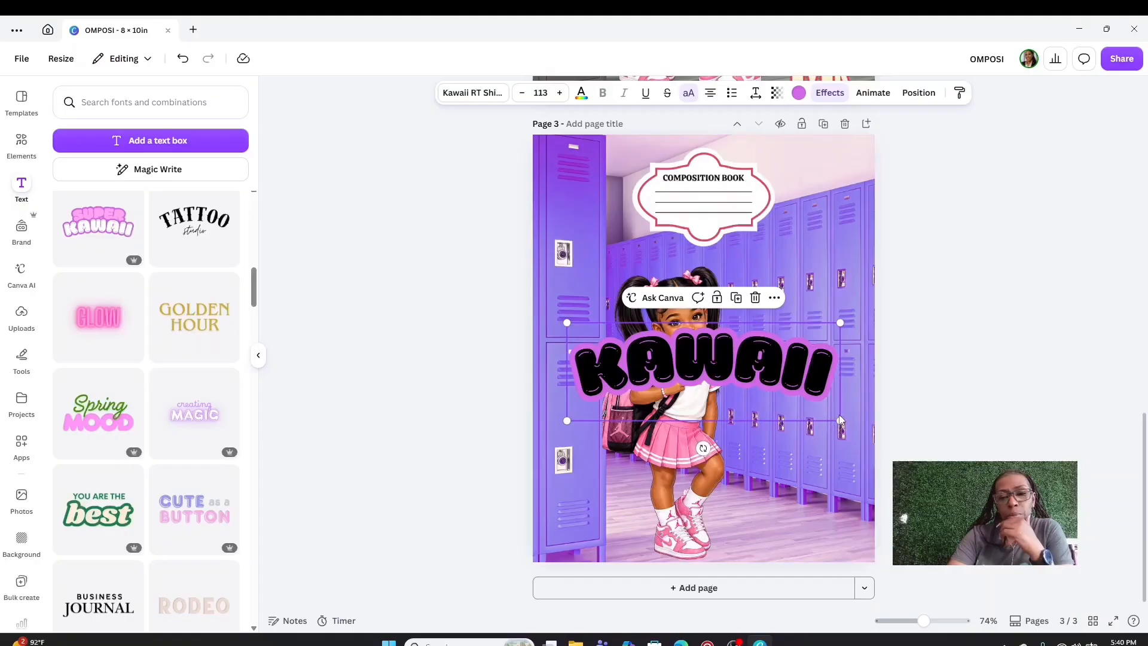
left_click_drag(835, 417, 856, 507)
double_click(855, 507)
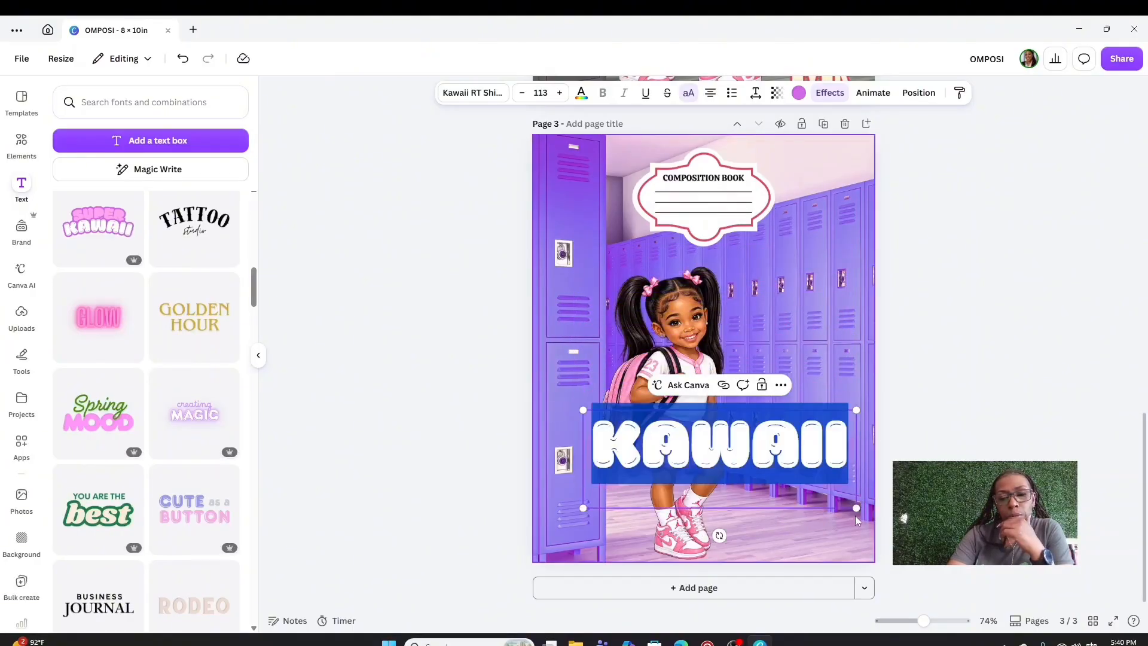
left_click(855, 509)
left_click(856, 507)
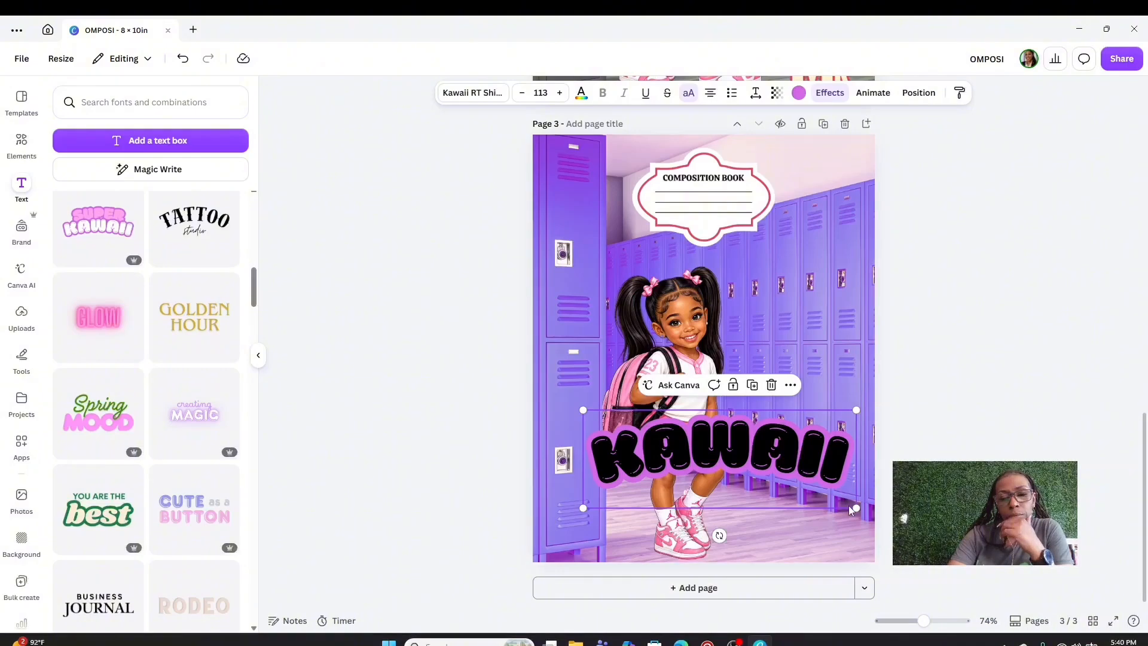
Shrink the "KAWAII" text on page 3 to size 62.8 and replace its wording with the girl's name
left_click_drag(853, 505, 796, 445)
double_click(805, 455)
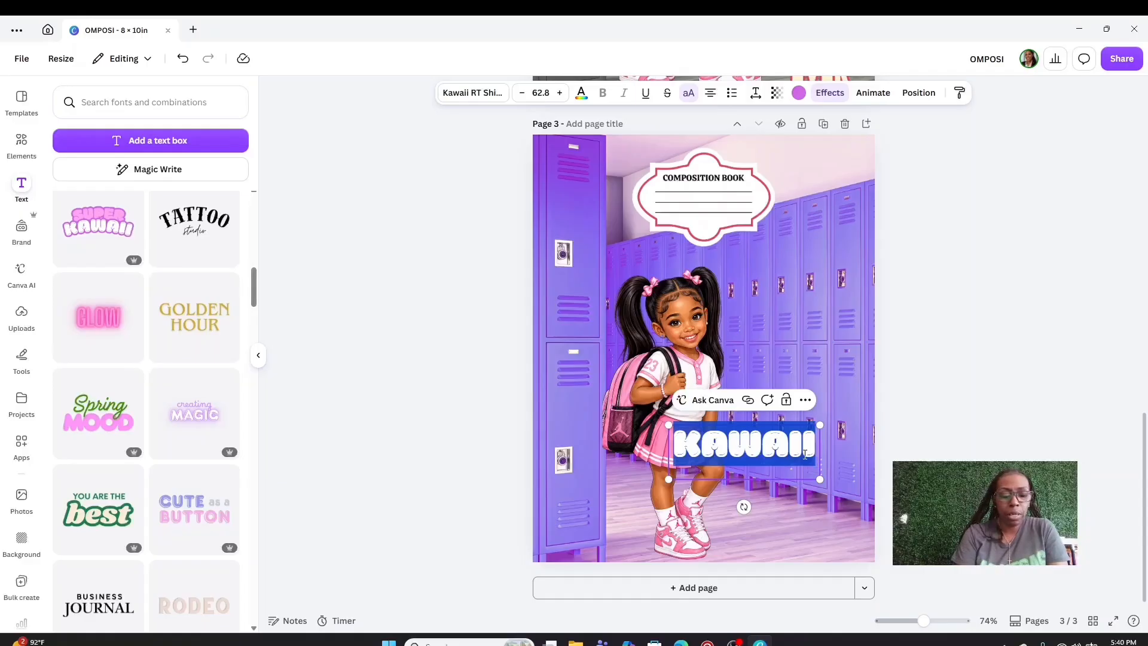
type("SHA")
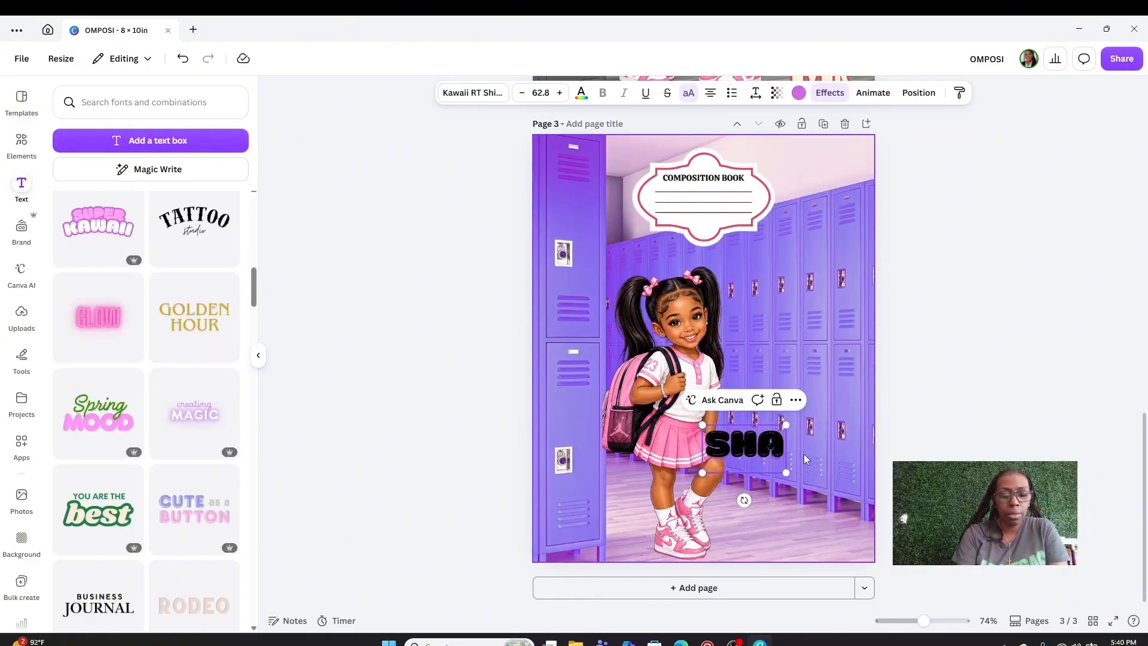
type("T")
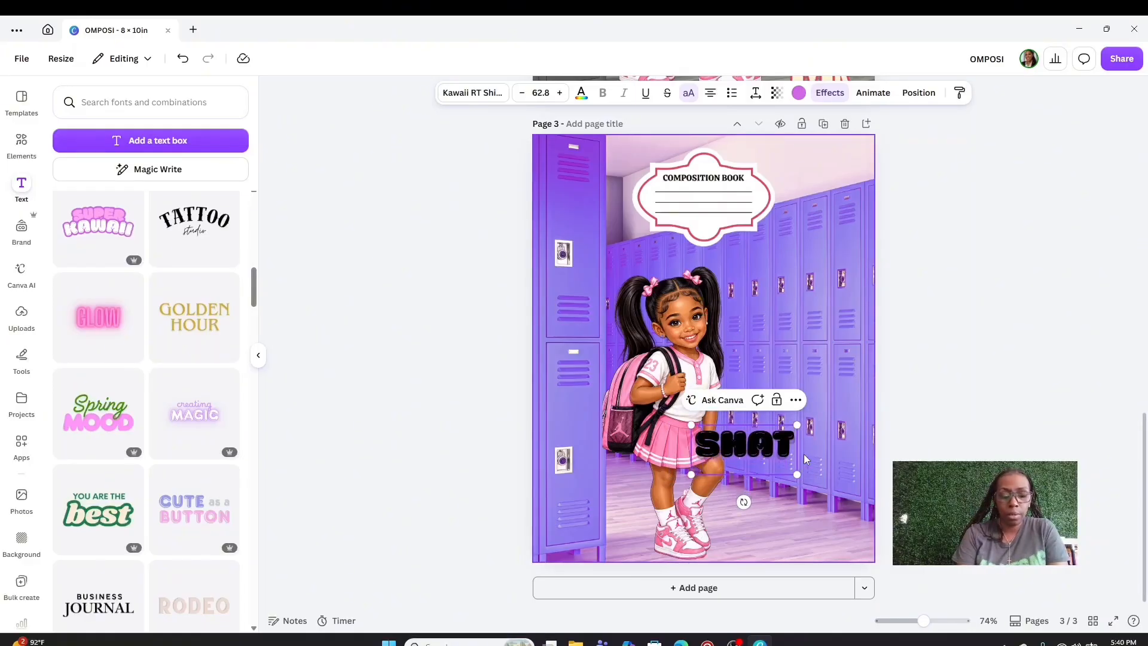
type("ORI")
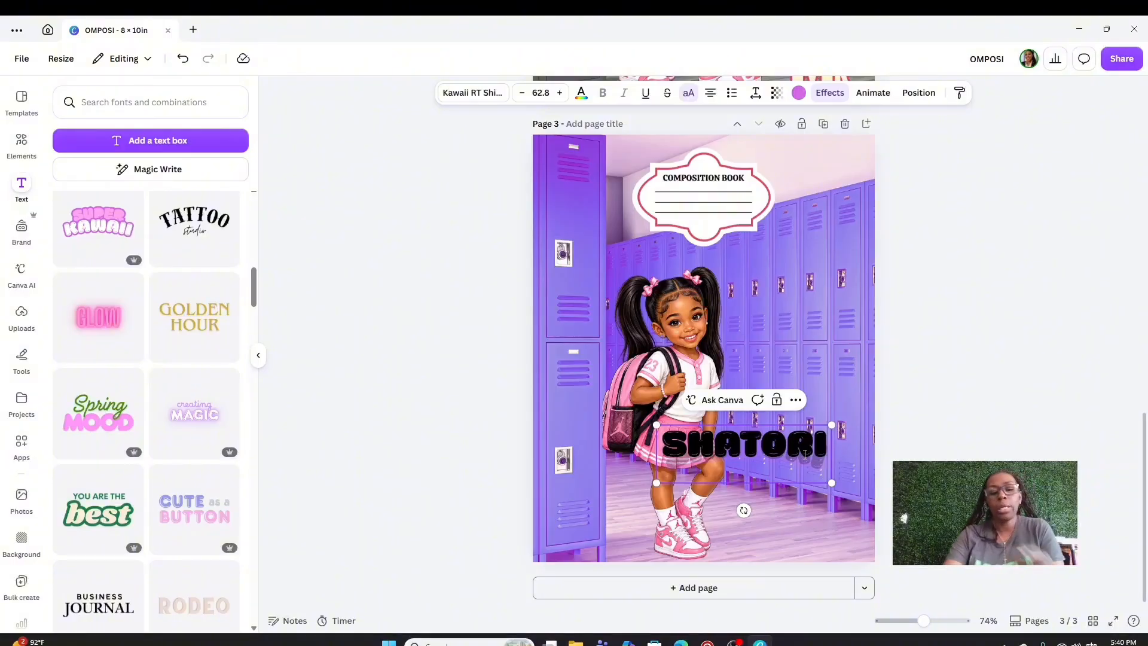
left_click(811, 309)
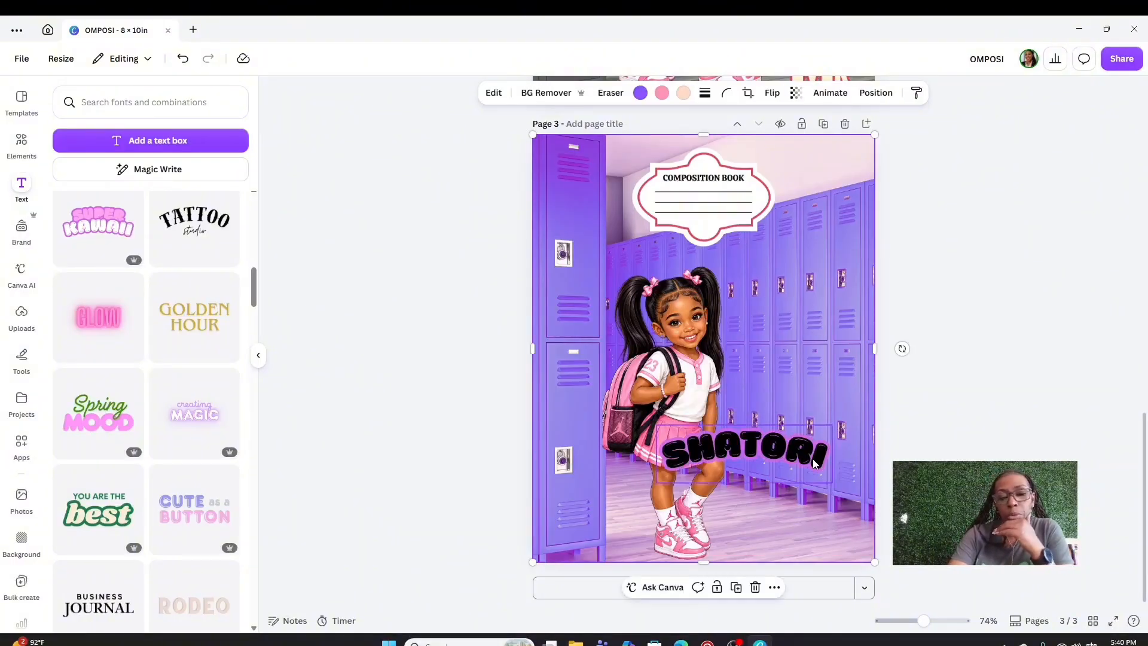
Move the name slightly lower beside the girl's skirt and change its outline effect color to white
left_click_drag(770, 457, 785, 477)
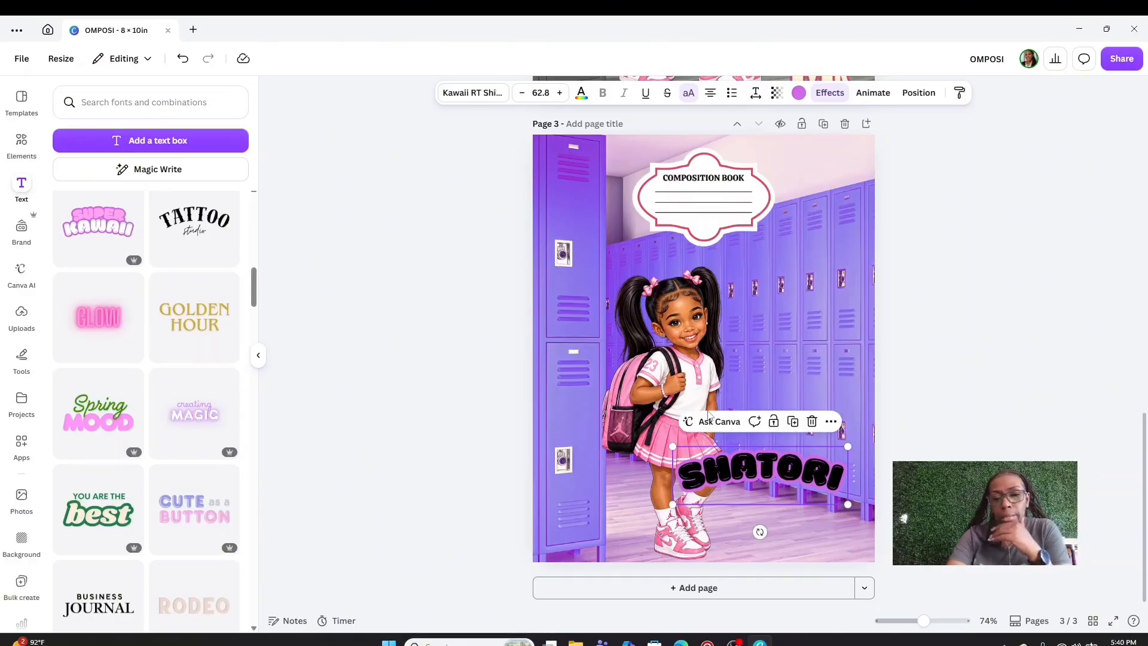
left_click(782, 460)
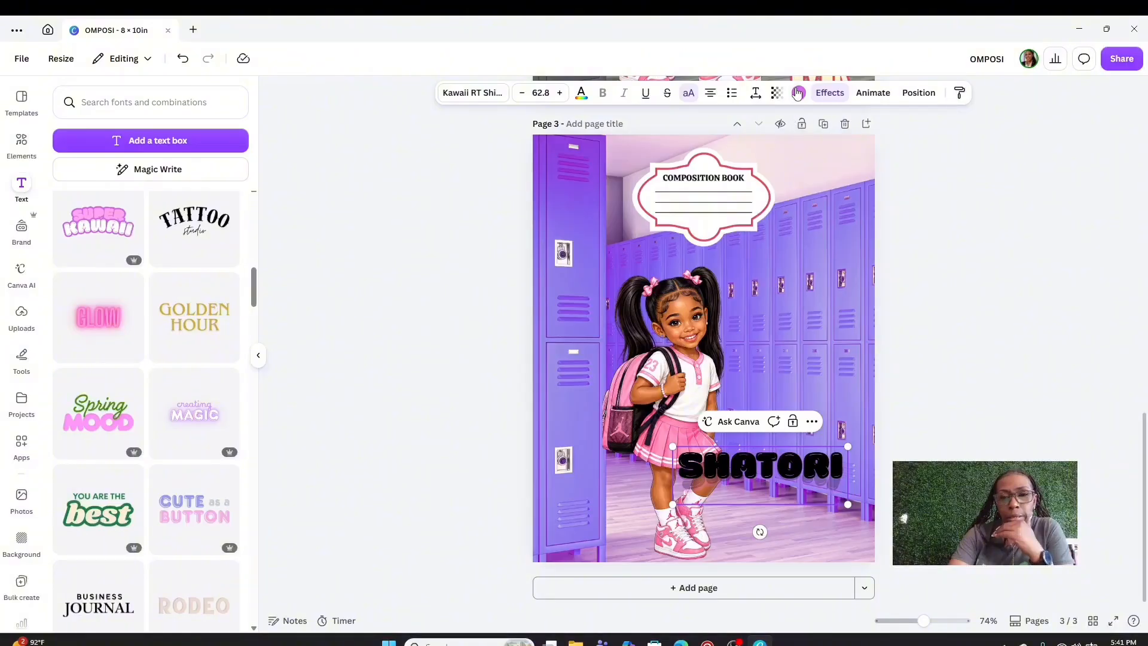
left_click(798, 92)
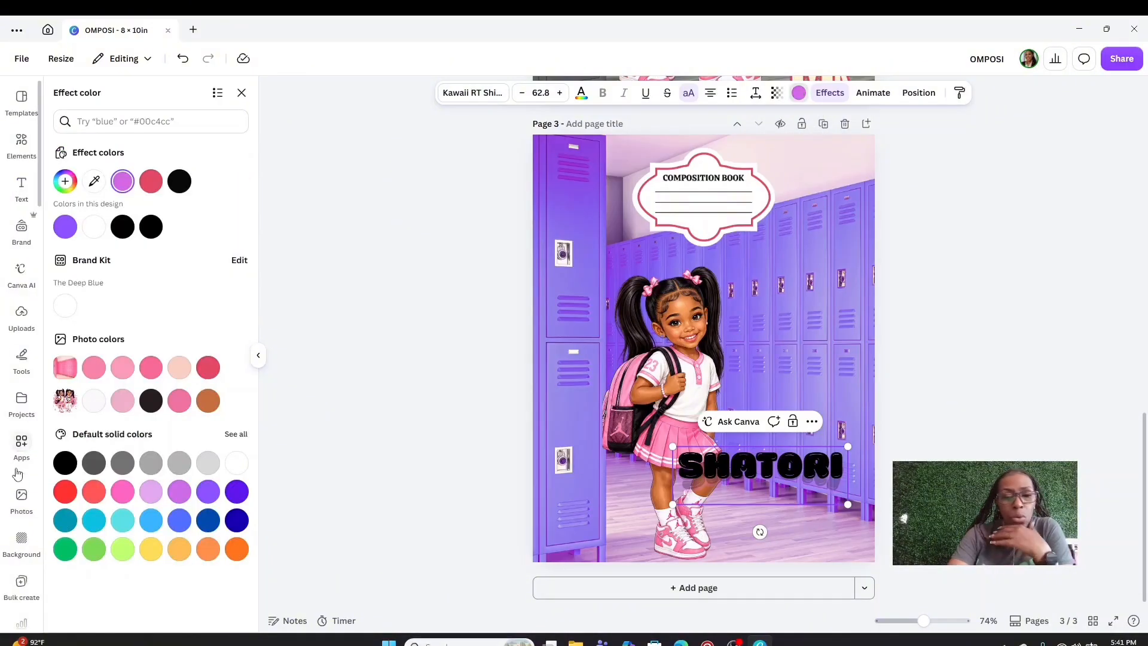
left_click(239, 465)
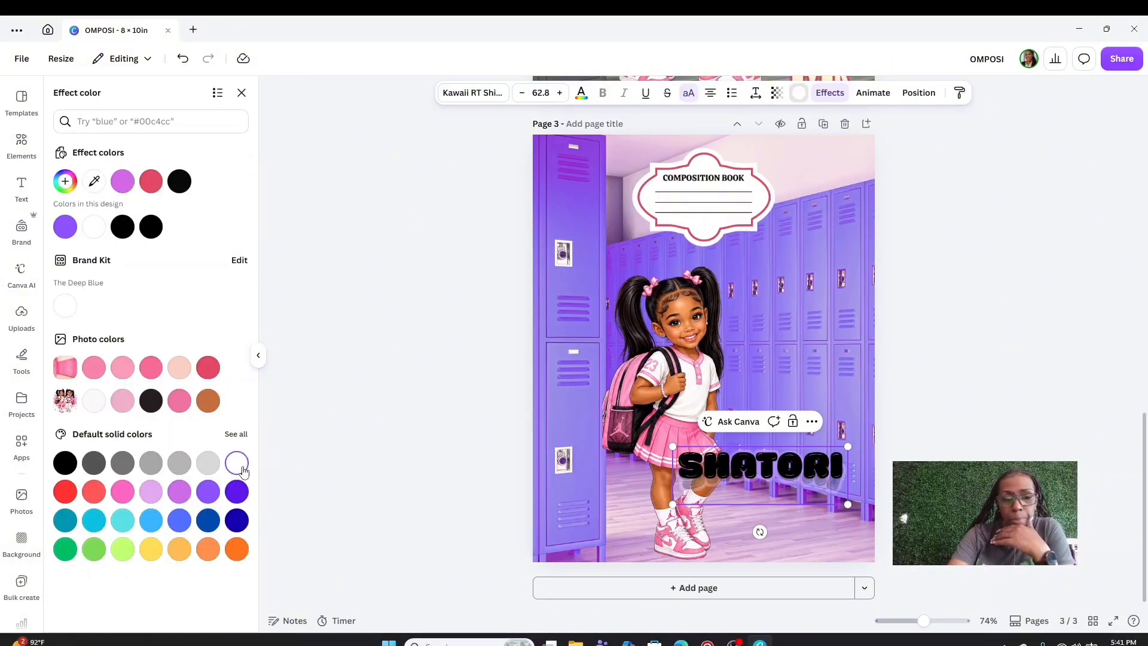
left_click(812, 360)
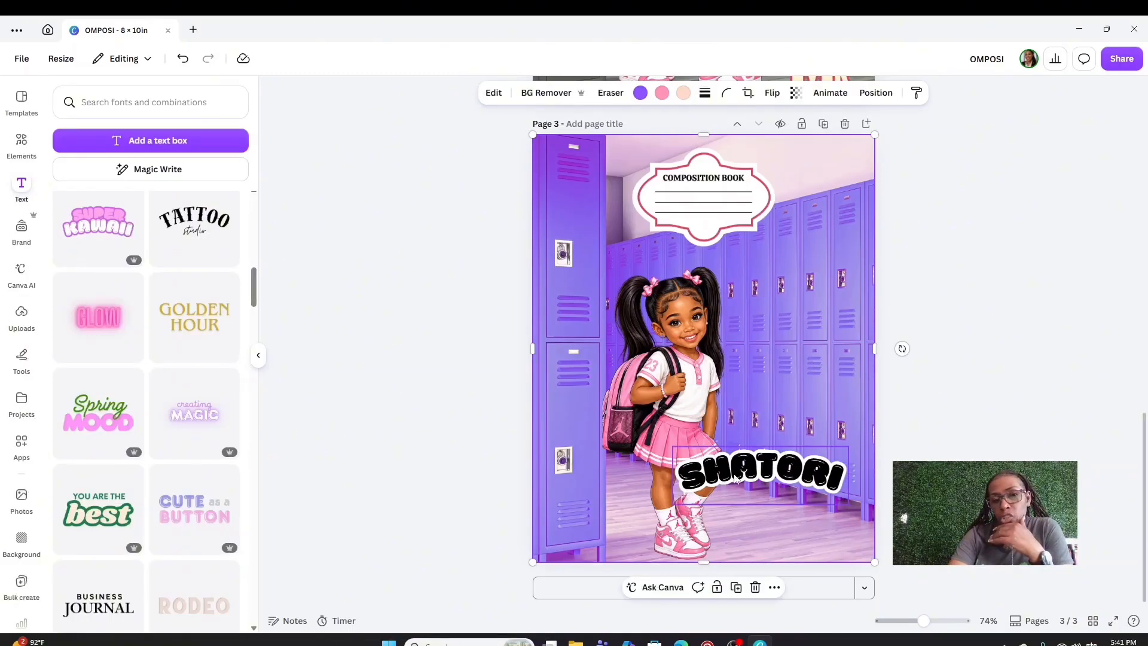
Try a pink from the photo colors as the name's text color
left_click(757, 477)
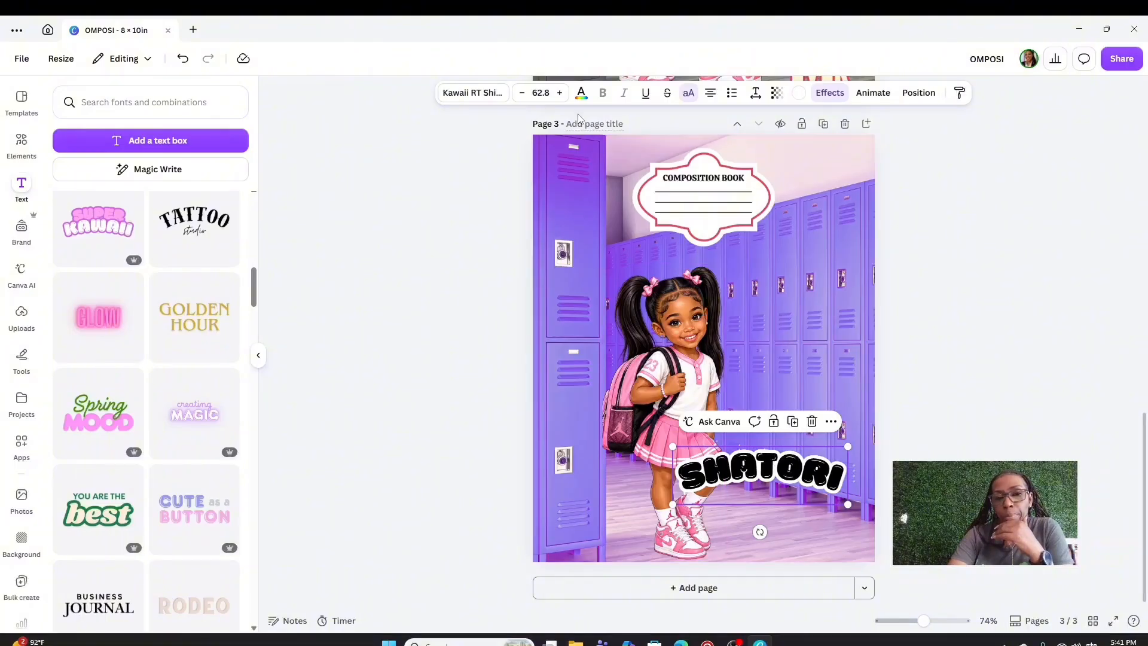
left_click(580, 94)
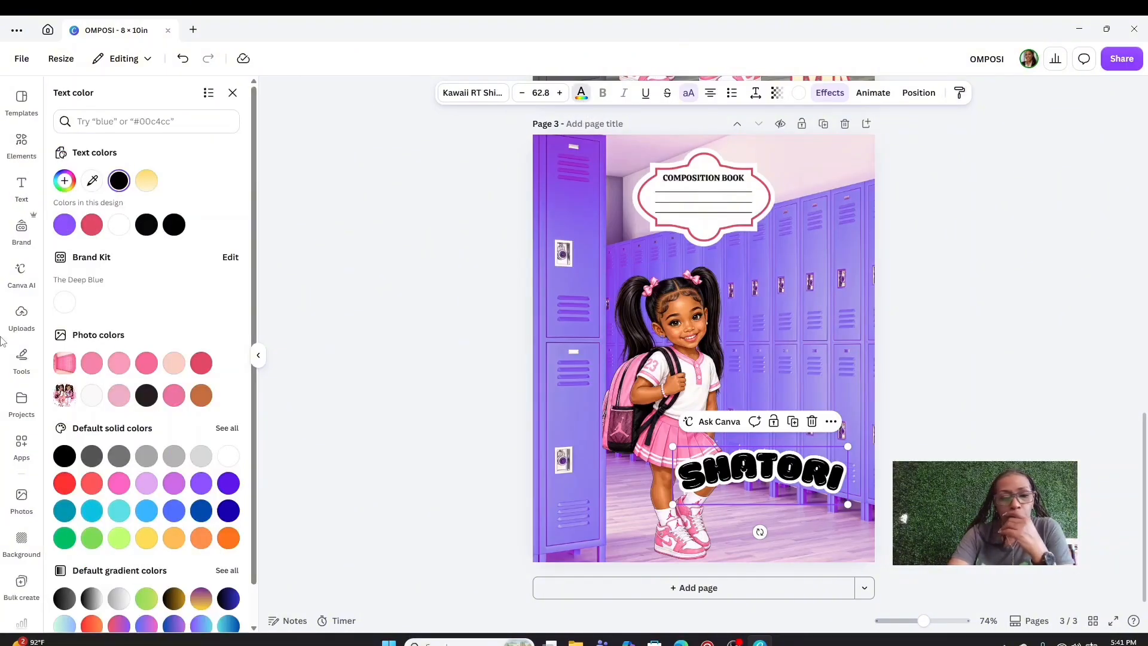
left_click(92, 365)
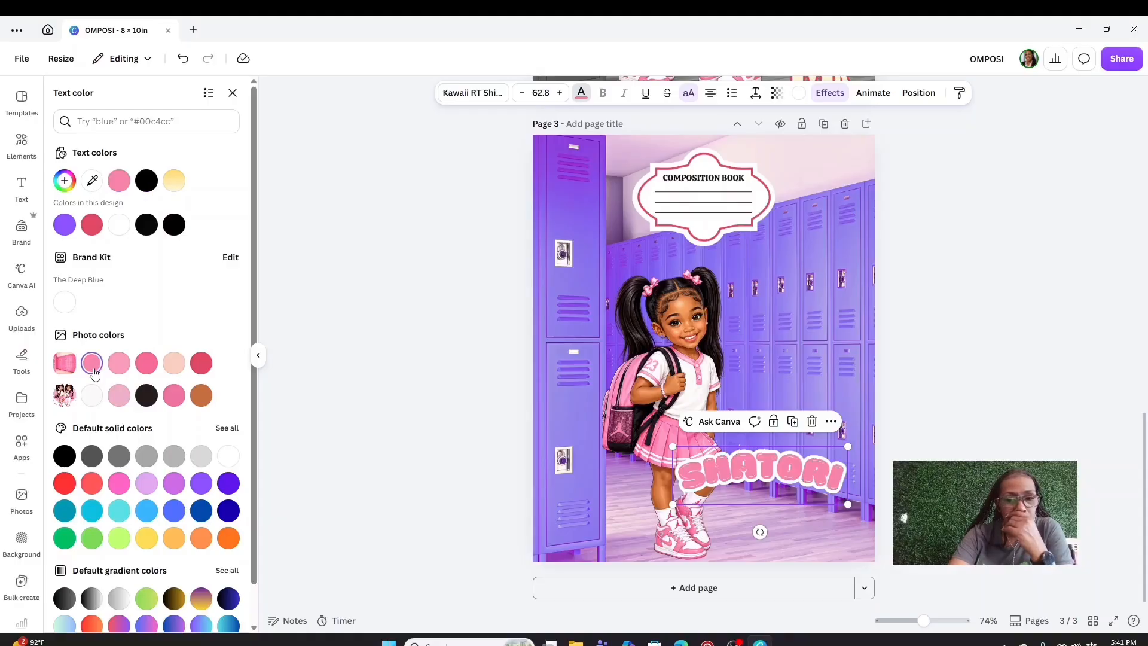
left_click(746, 472)
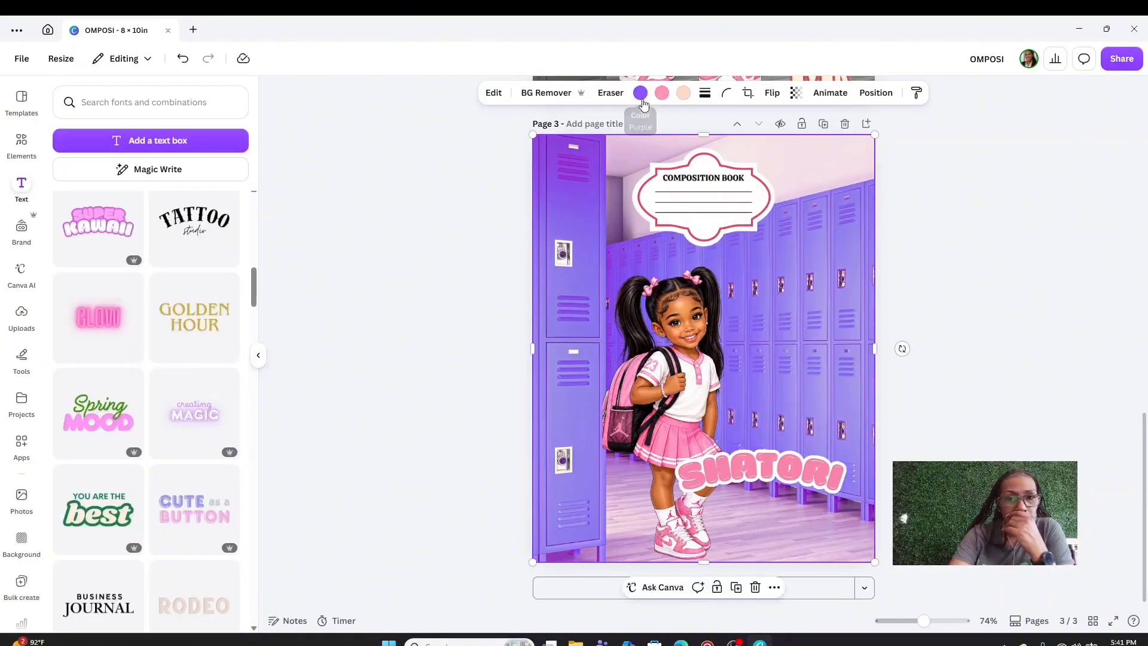
Try the yellow gradient on the name text and settle on the default red-to-purple gradient as its color
left_click(750, 467)
left_click(580, 95)
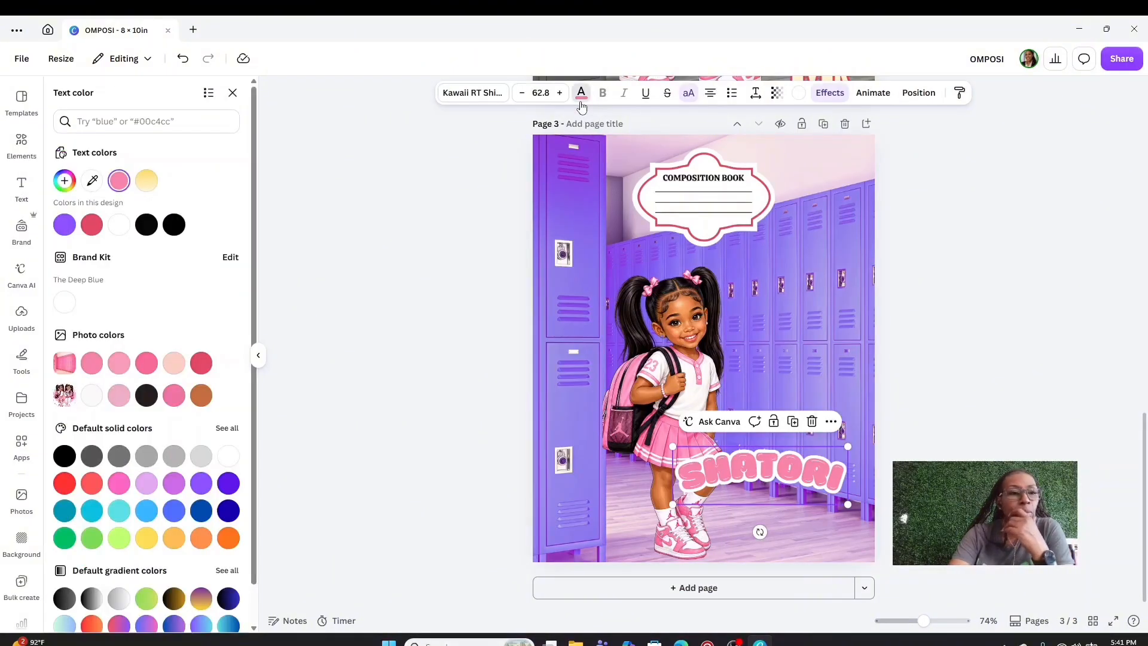
left_click(146, 182)
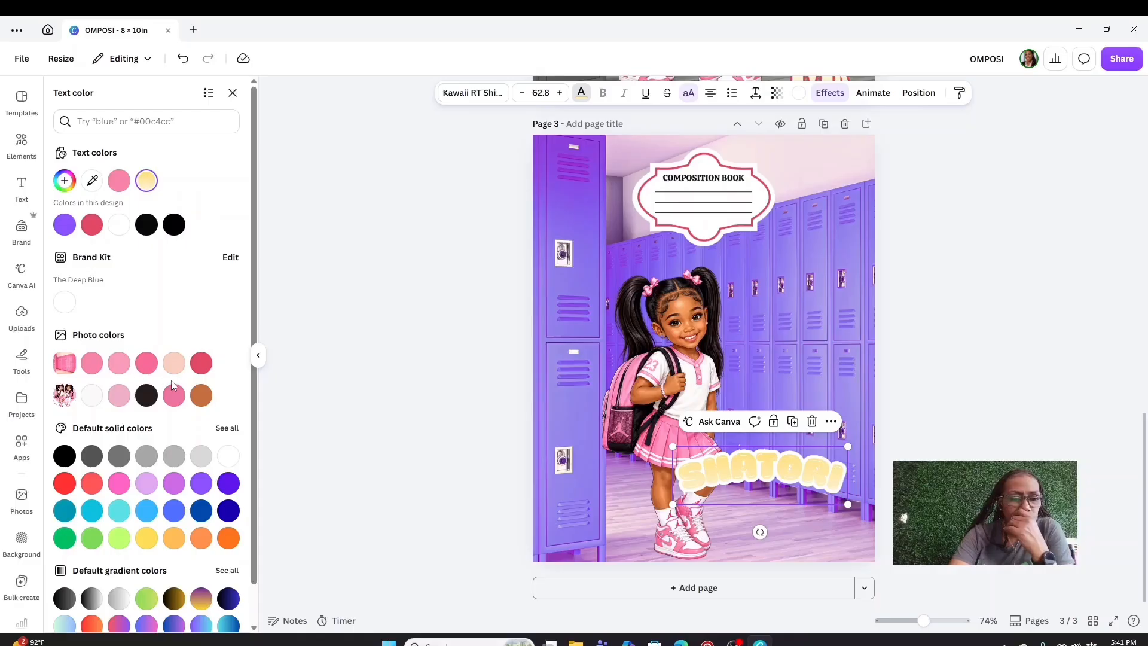
scroll(172, 385, "down", 1)
left_click(118, 583)
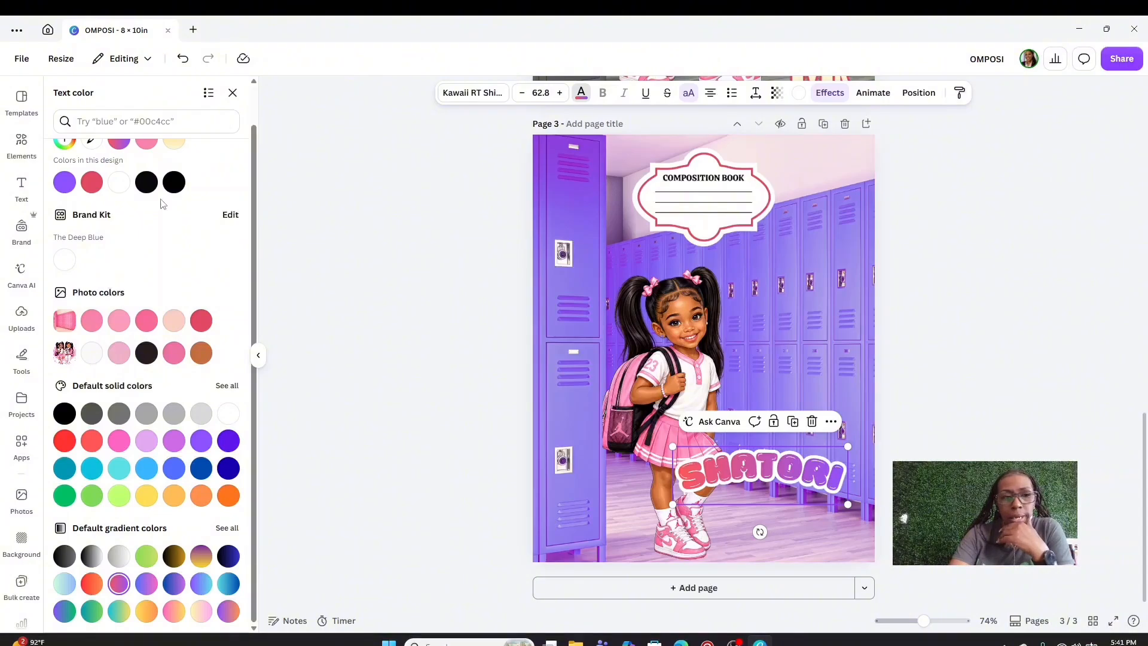
scroll(122, 182, "up", 1)
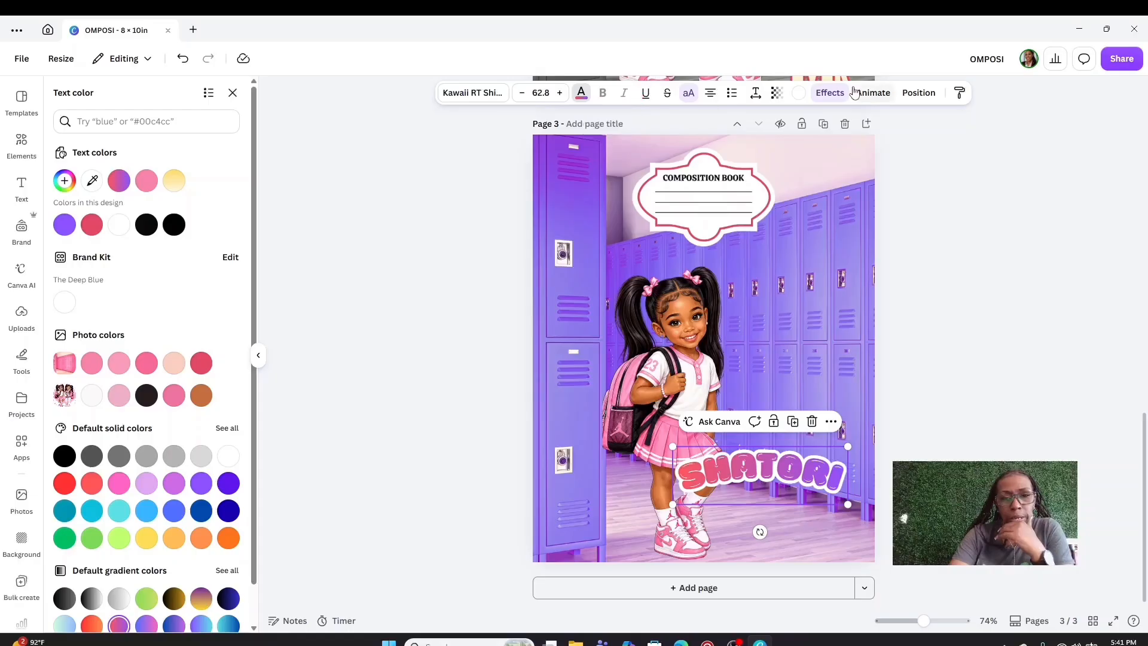
Flatten the name text by setting its curve effect to -5
left_click(829, 92)
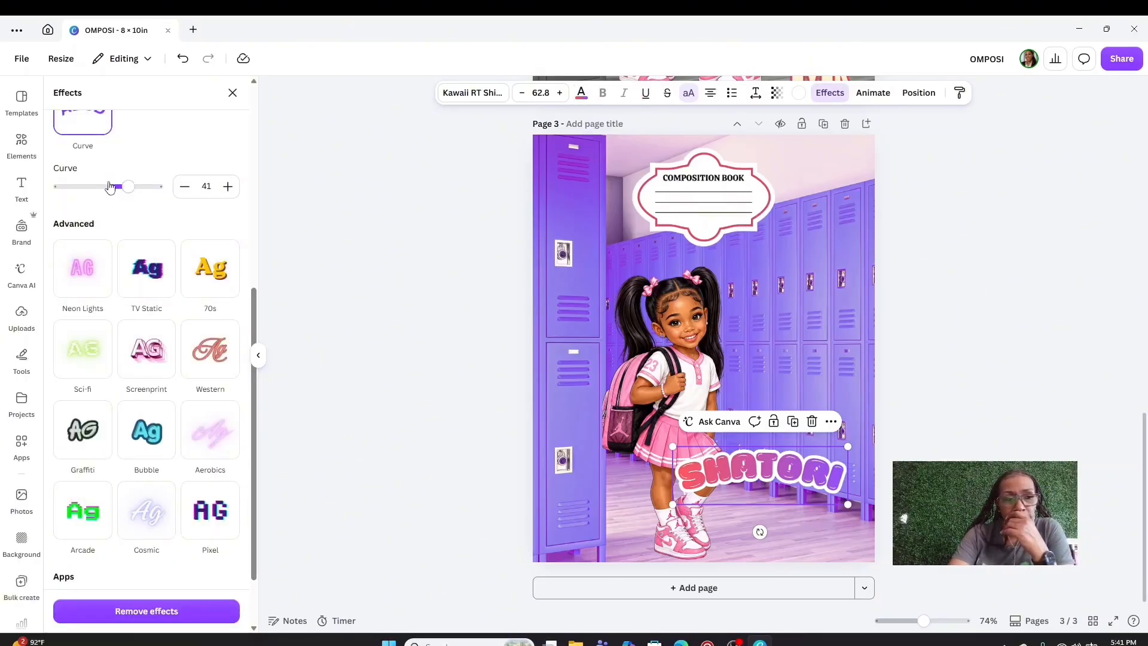
scroll(114, 188, "up", 3)
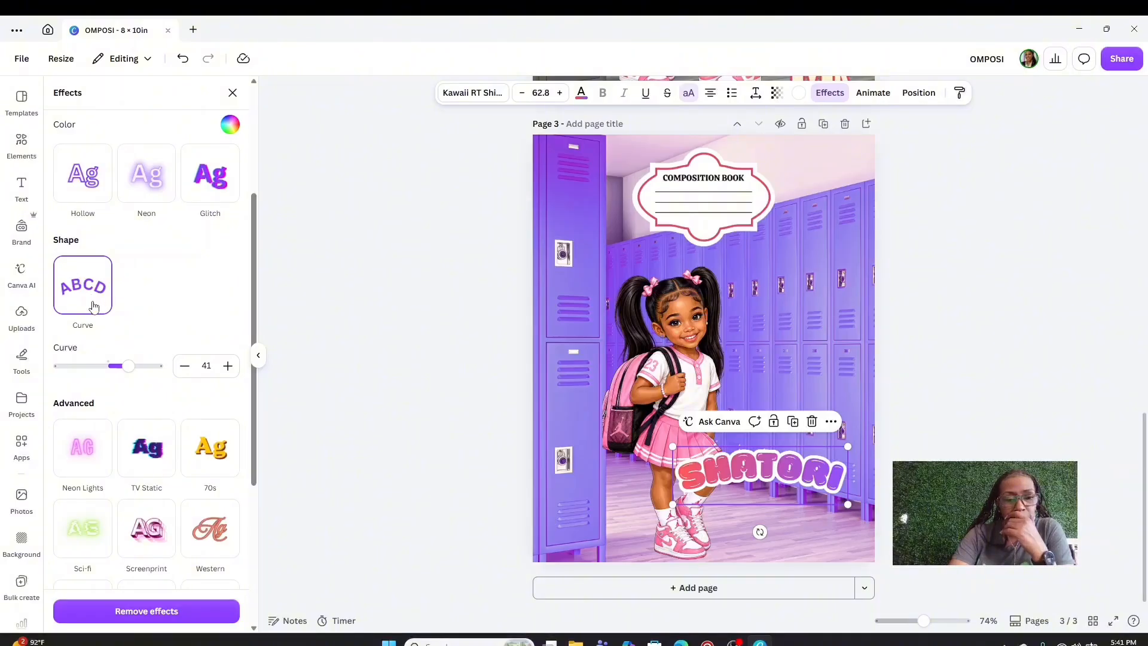
left_click_drag(129, 368, 105, 359)
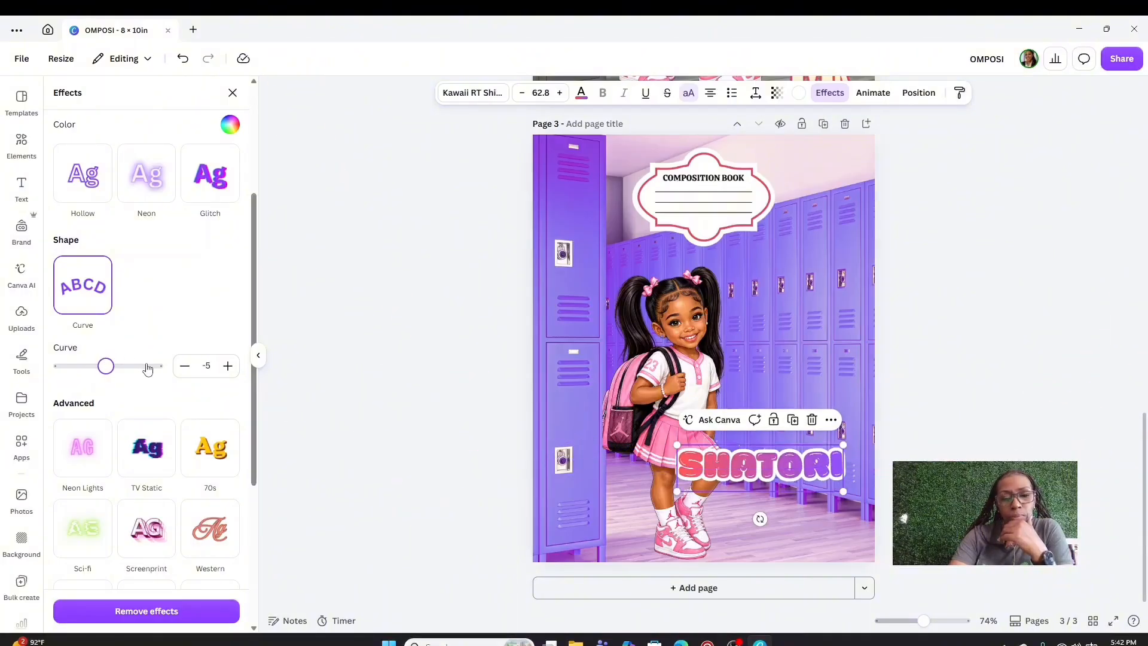
left_click(911, 429)
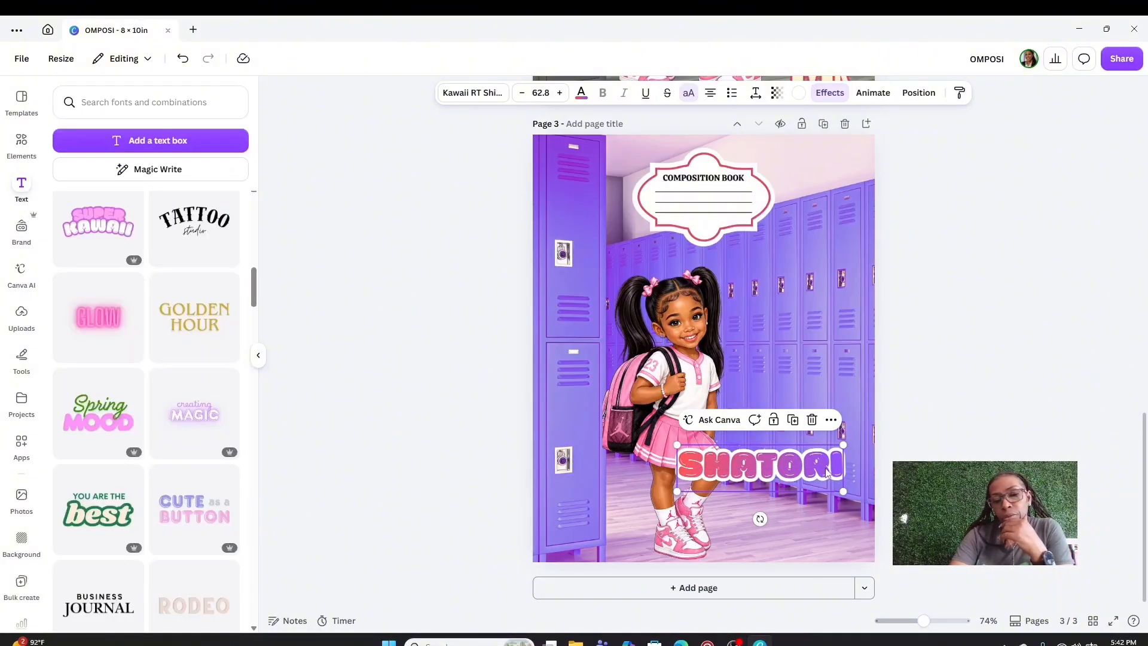
Shrink the name to size 55.1 and place it on the floor beside the girl's shoes
mouse_move(848, 491)
left_mouse_down()
mouse_move(874, 503)
mouse_move(881, 526)
mouse_move(854, 493)
left_mouse_up()
left_click_drag(856, 441, 828, 524)
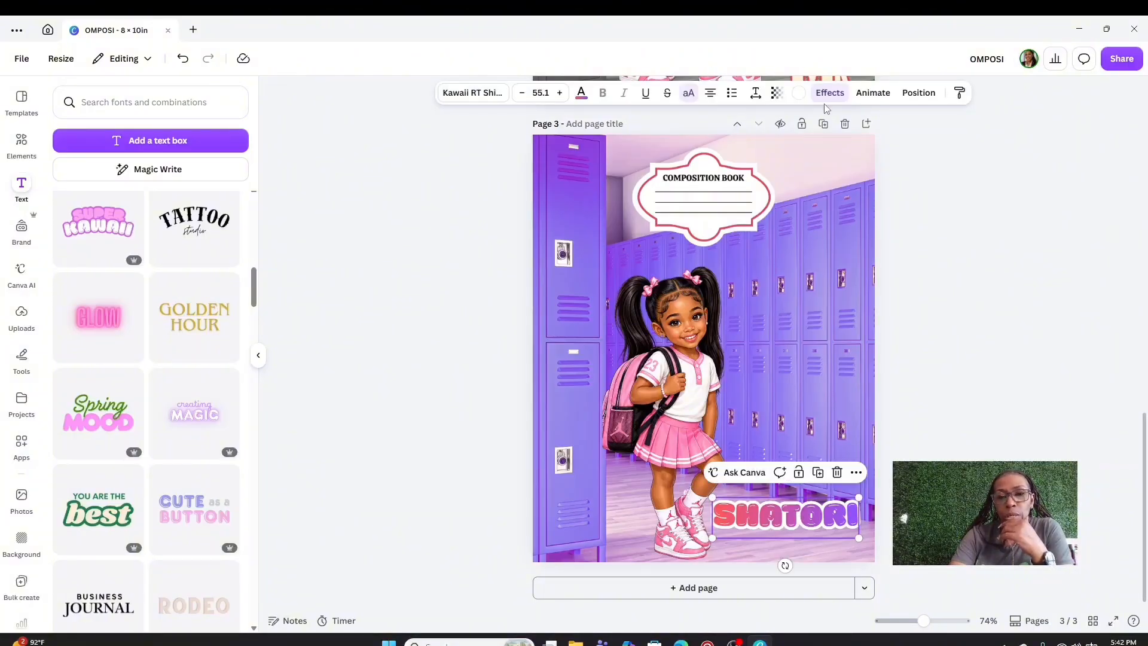
Increase the thickness of the name's white outline effect to 200
left_click(829, 95)
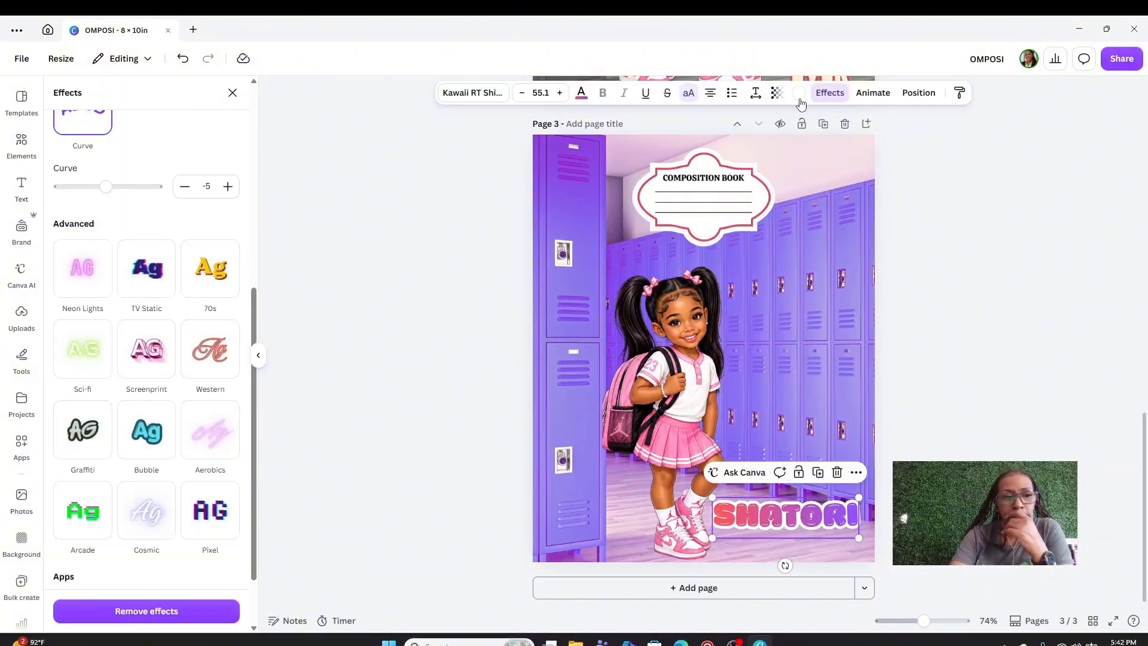
scroll(150, 251, "up", 6)
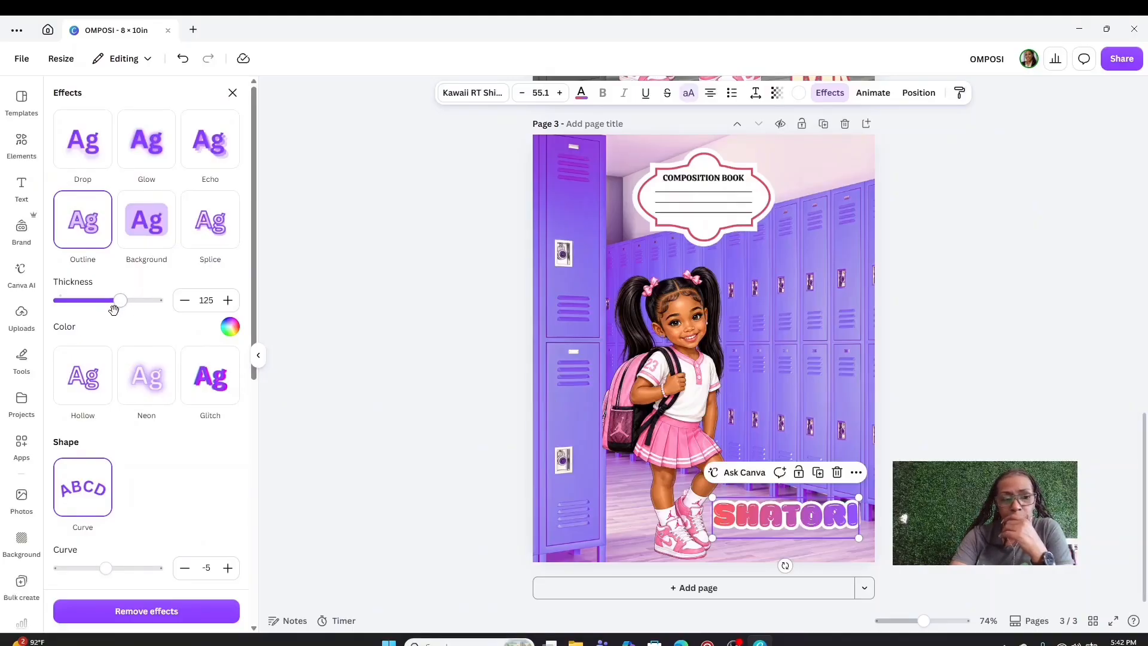
left_click(227, 335)
scroll(155, 450, "down", 1)
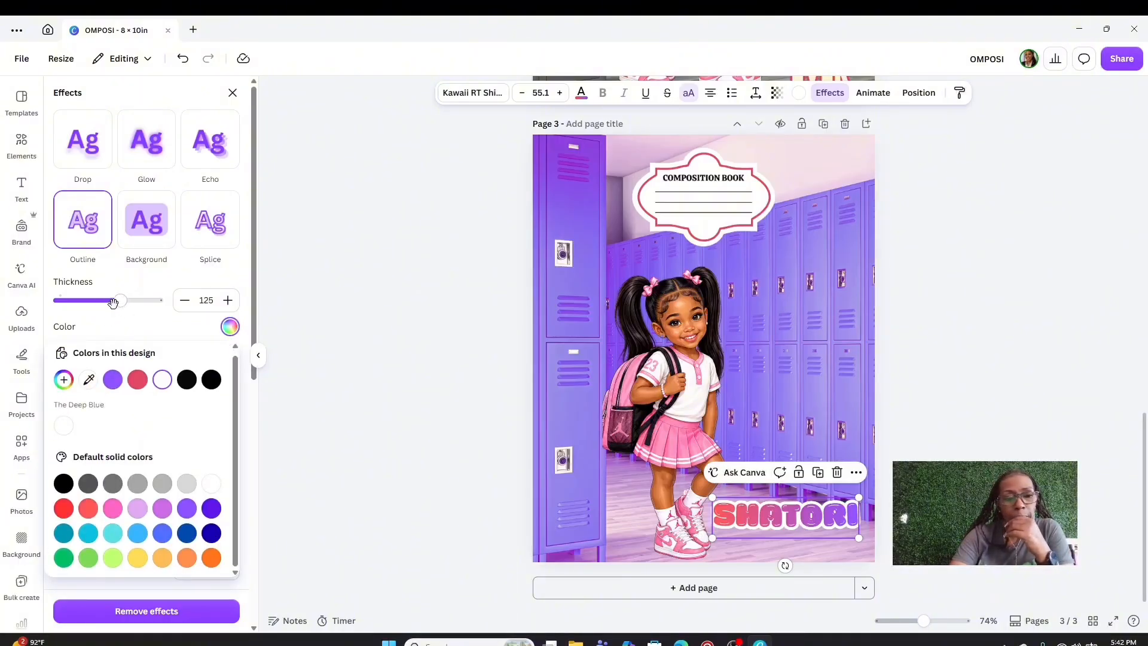
left_click_drag(121, 300, 179, 307)
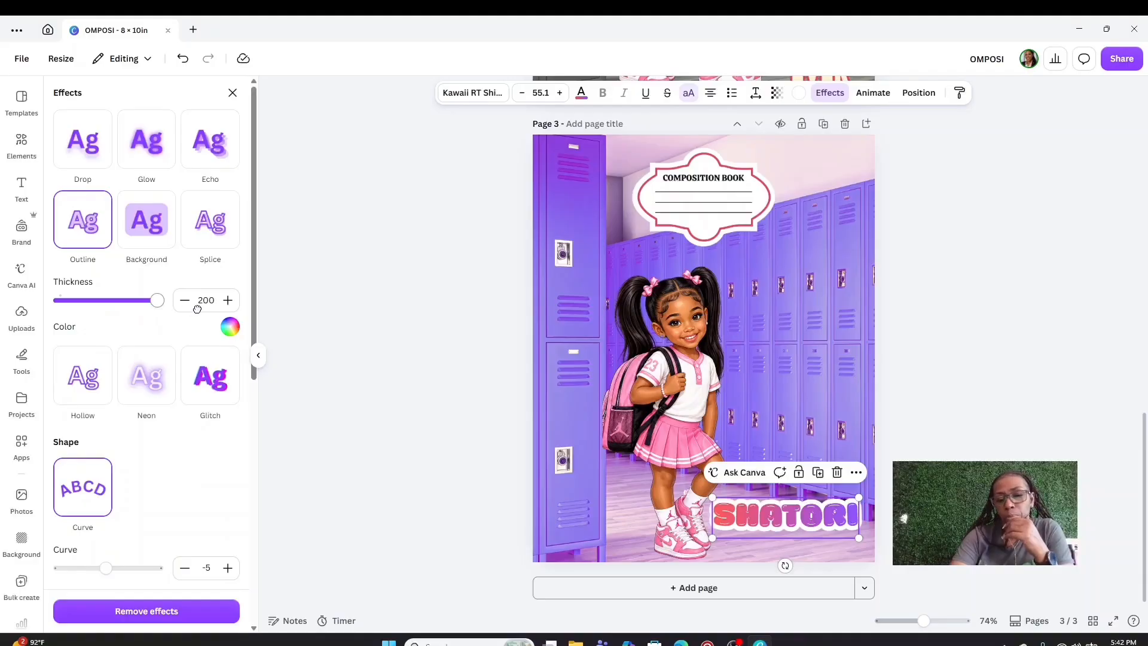
left_click(1017, 410)
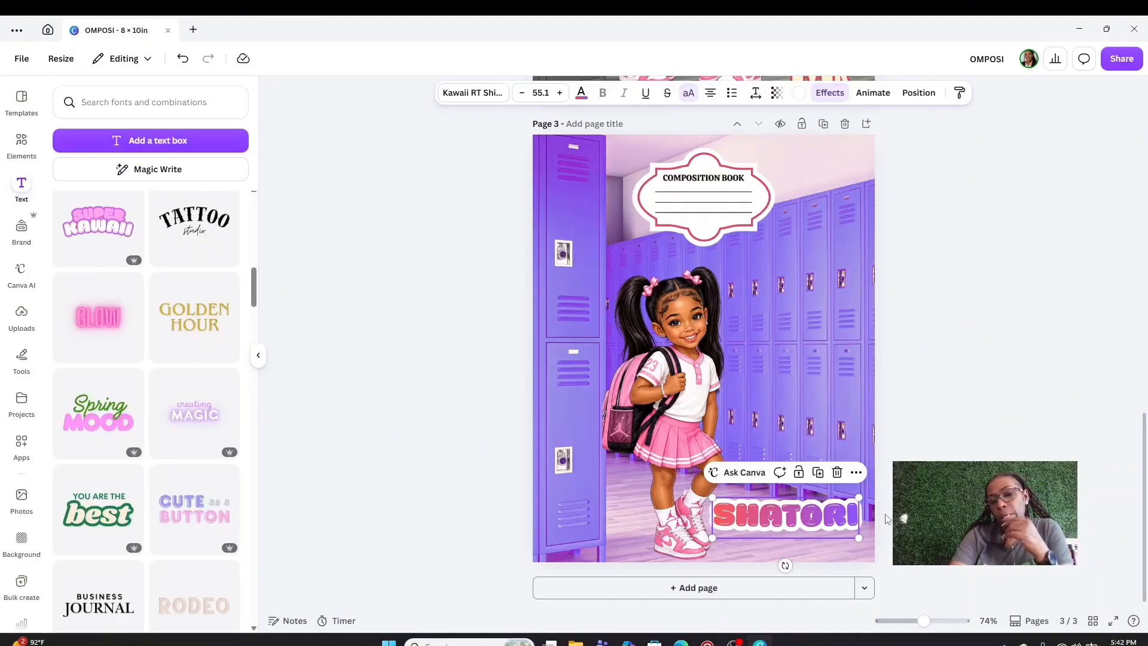
left_click(857, 414)
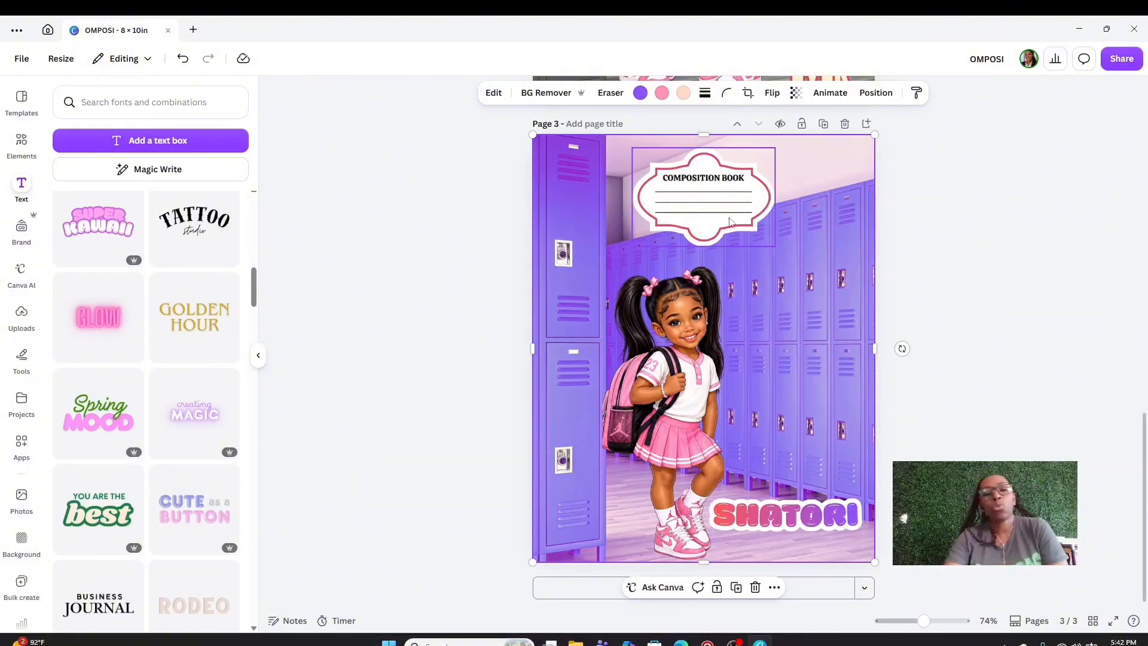
Enlarge the "COMPOSITION BOOK" label on page 3 and move it over the lockers above the girl's right side
left_click(750, 224)
left_click_drag(777, 245, 799, 255)
left_click_drag(746, 219, 801, 231)
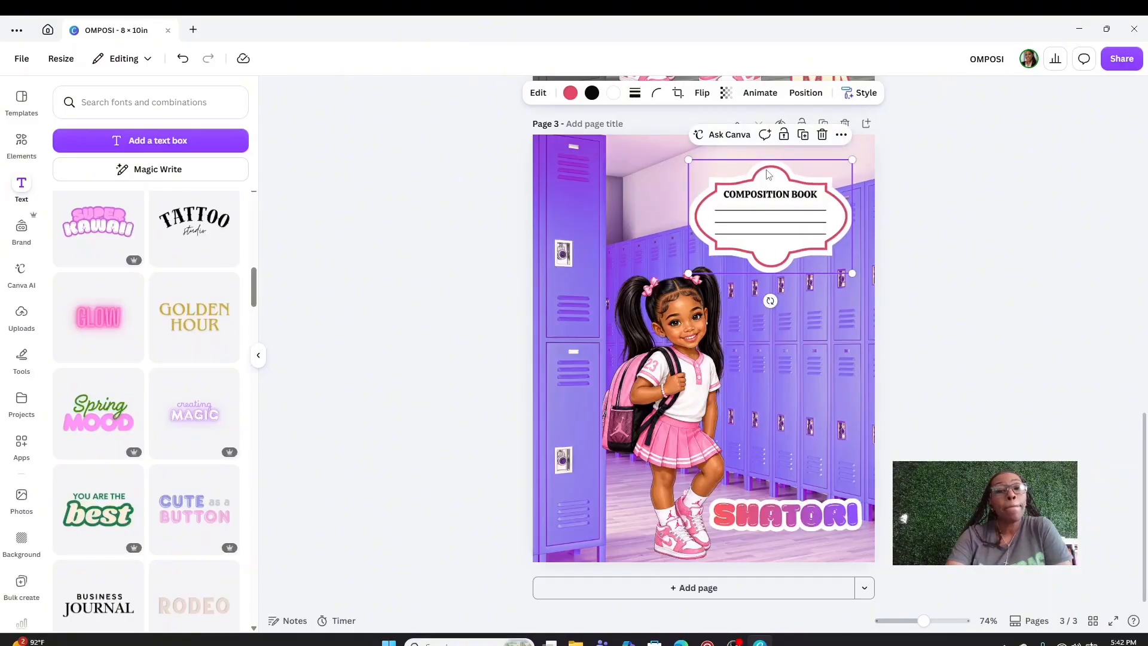
left_click(997, 343)
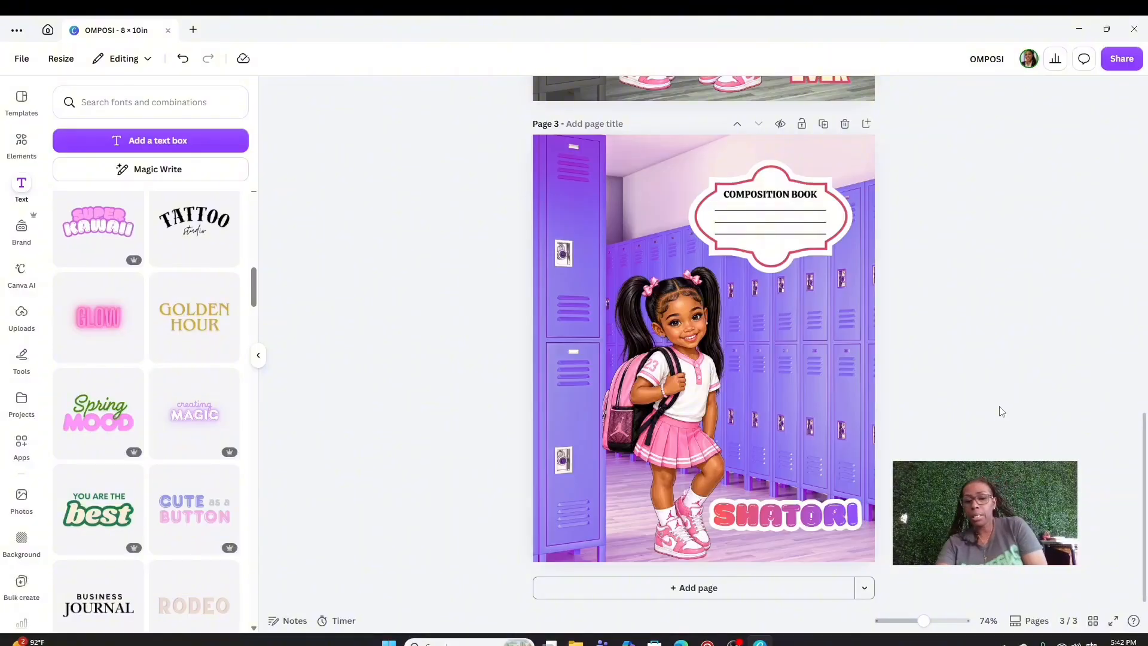
scroll(997, 411, "up", 10)
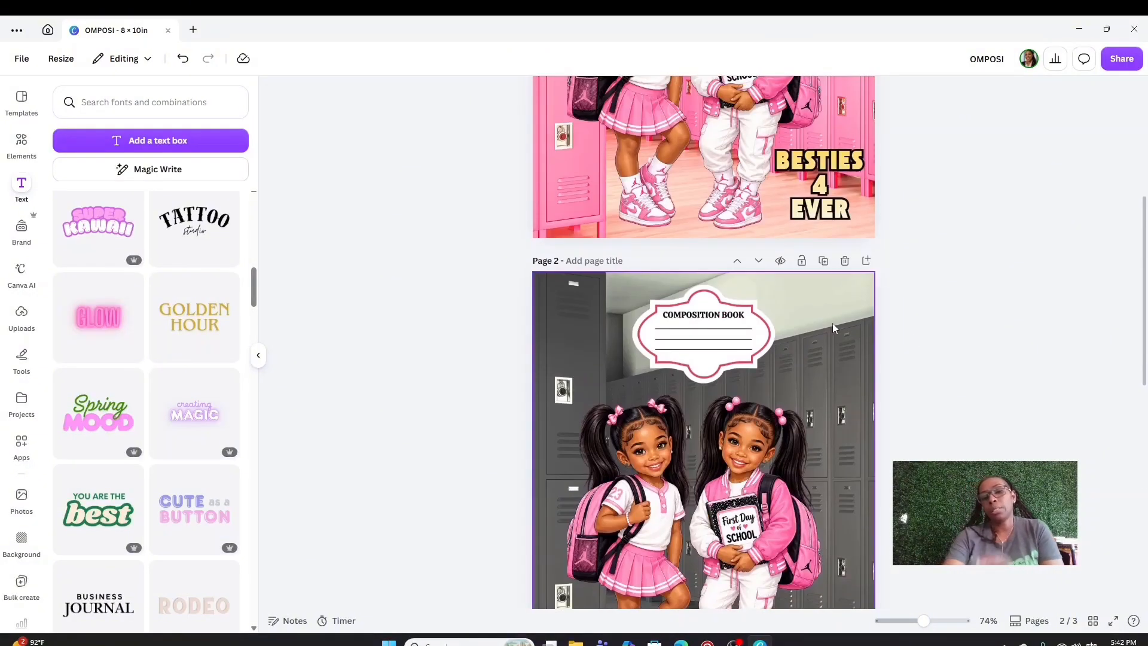
scroll(894, 235, "up", 3)
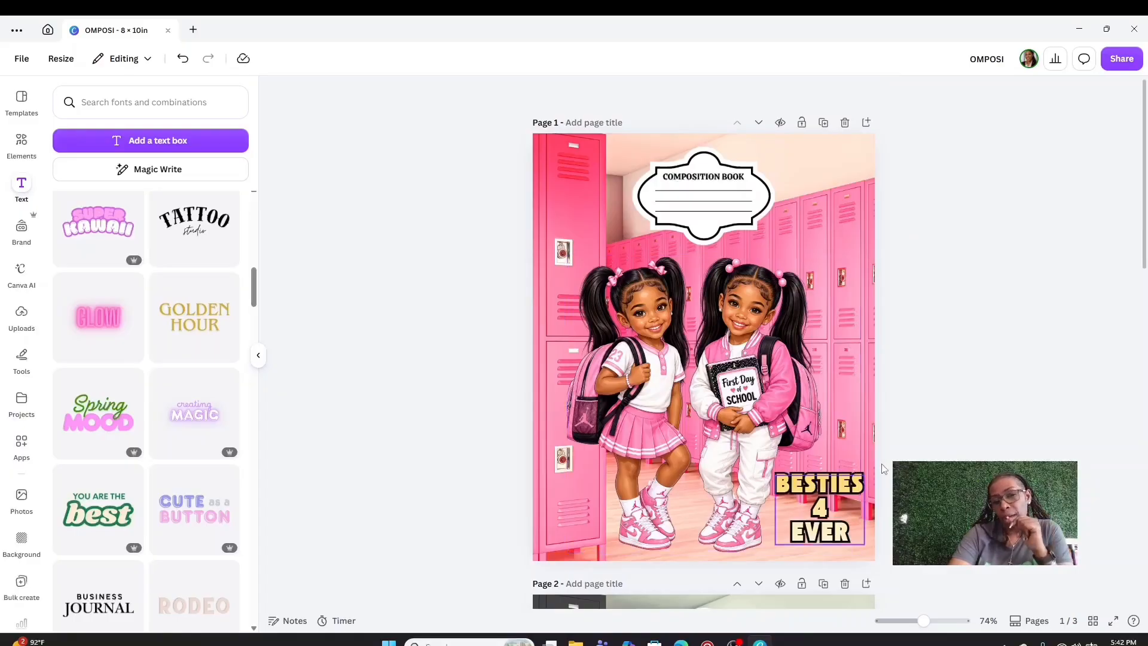
scroll(890, 457, "down", 8)
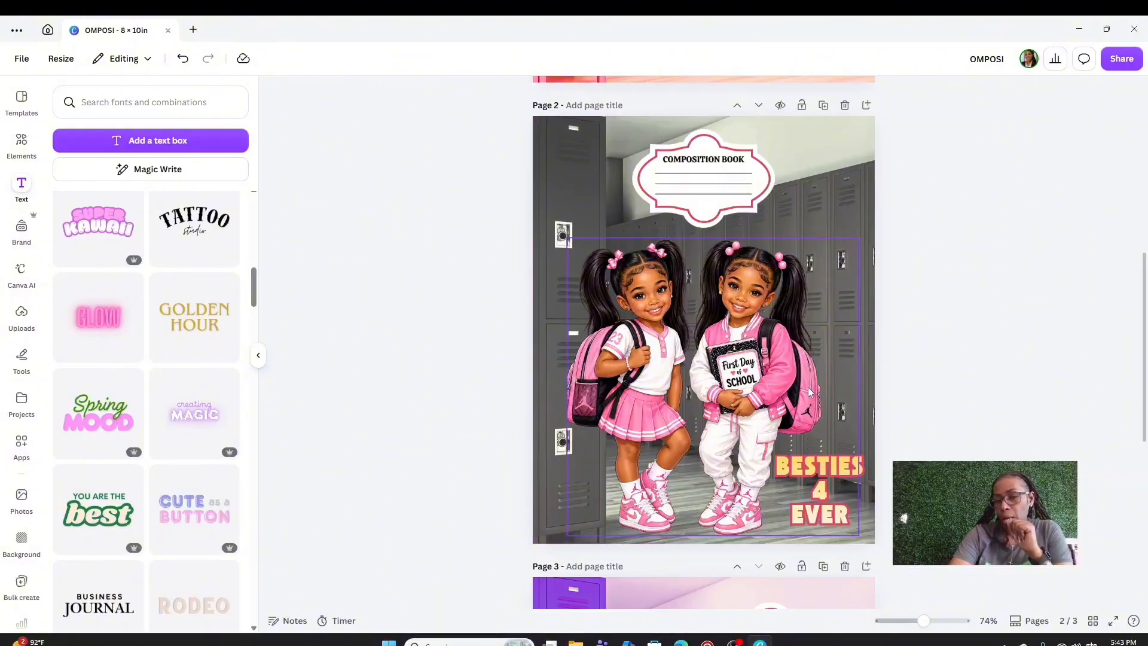
scroll(953, 405, "down", 7)
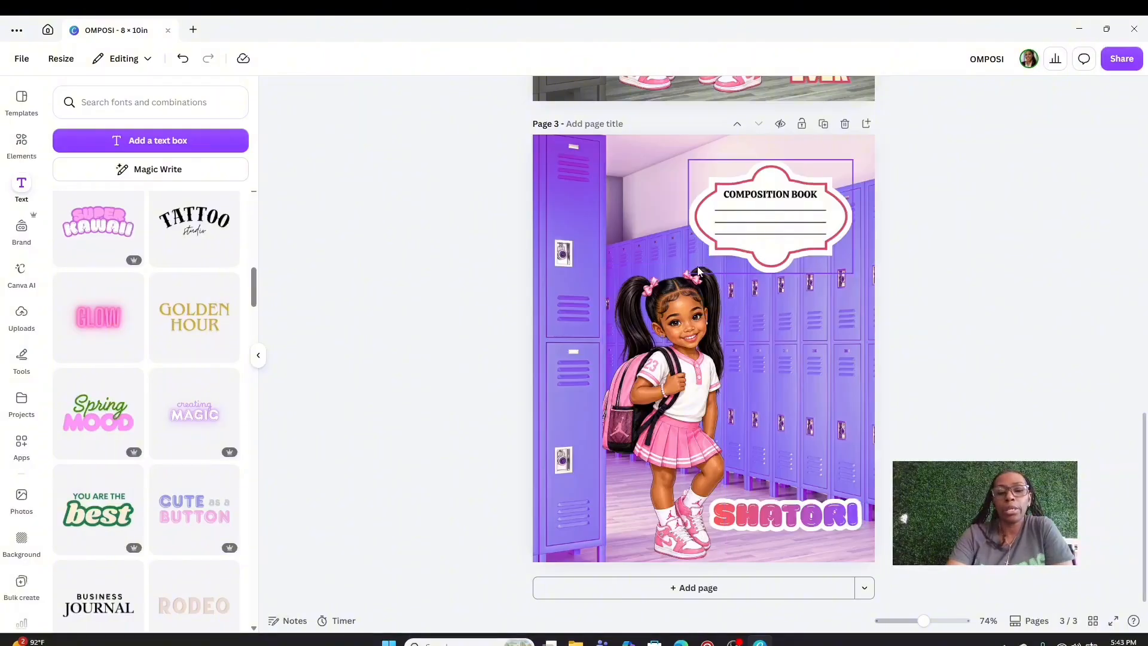
Recolor the pink parts of the girl image on page 3, including her backpack, skirt and shoes, to a medium purple
left_click(683, 292)
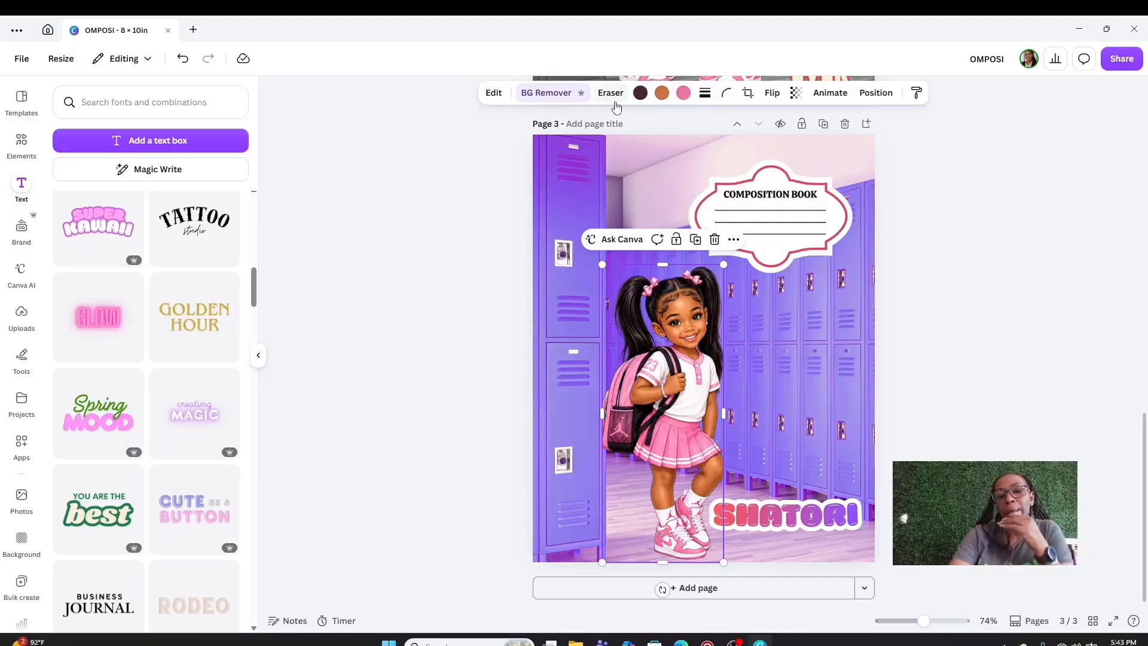
left_click(682, 92)
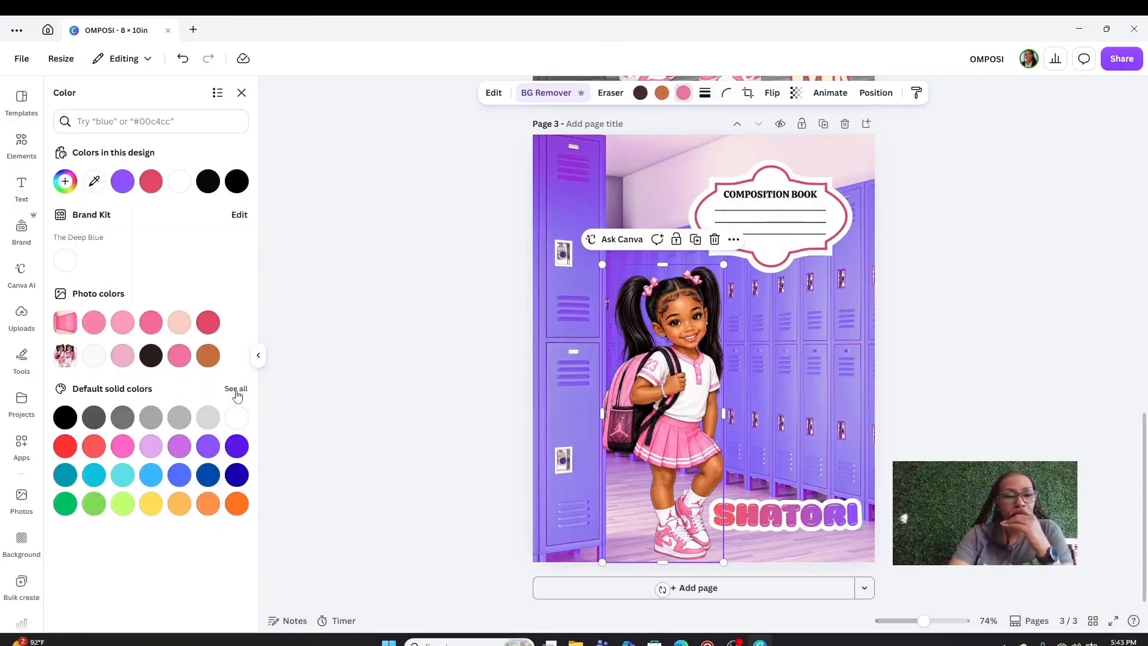
left_click(179, 447)
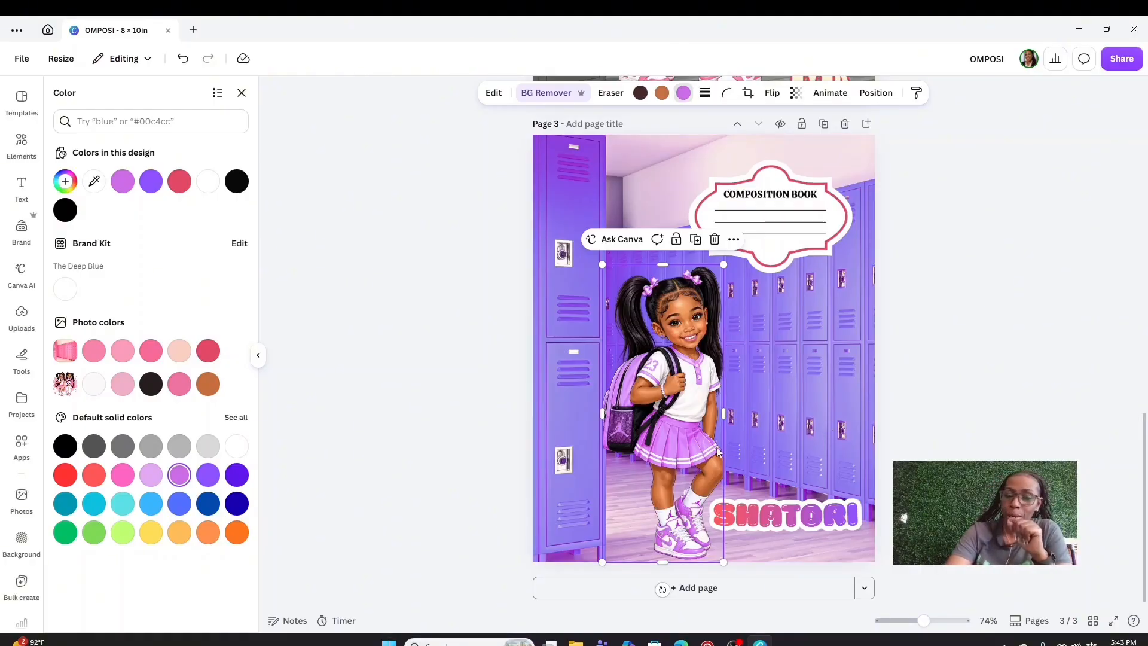
Try light gray #d9d9d9, a medium gray and a darker gray for the pink parts of the two-girl image on page 2
scroll(777, 425, "up", 15)
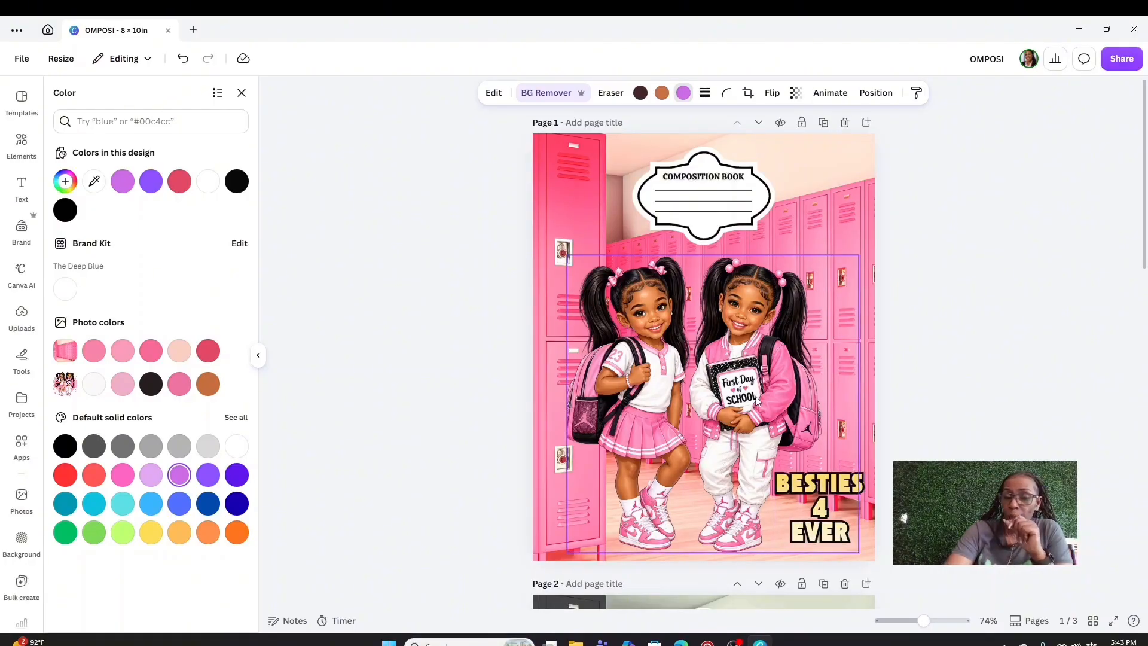
scroll(756, 401, "down", 6)
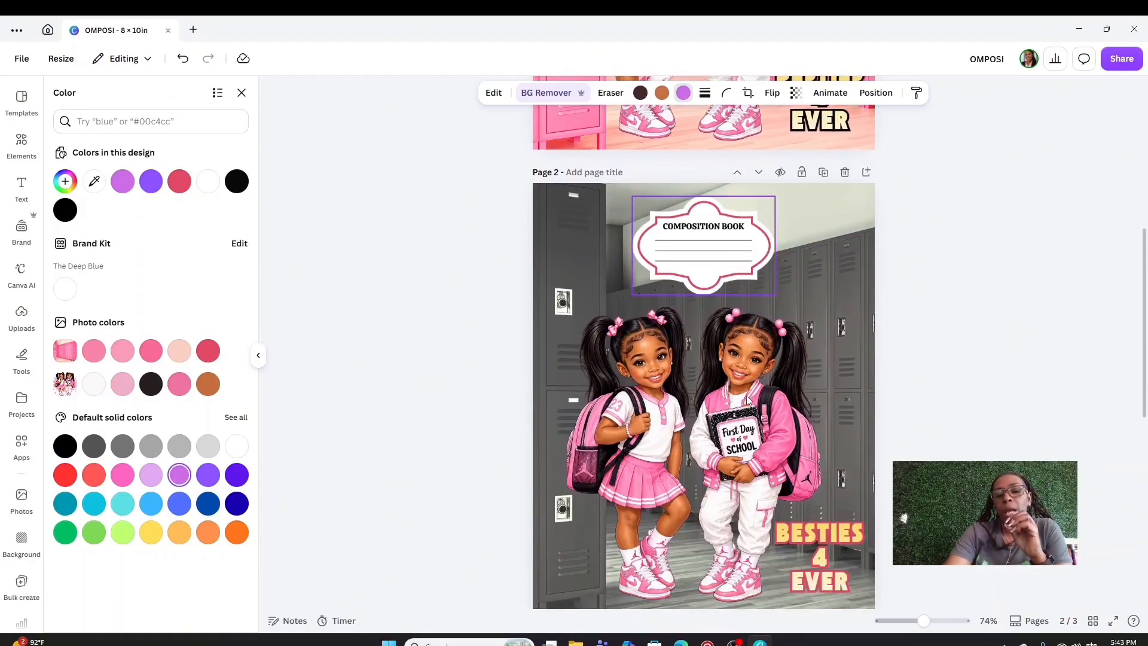
scroll(748, 398, "down", 2)
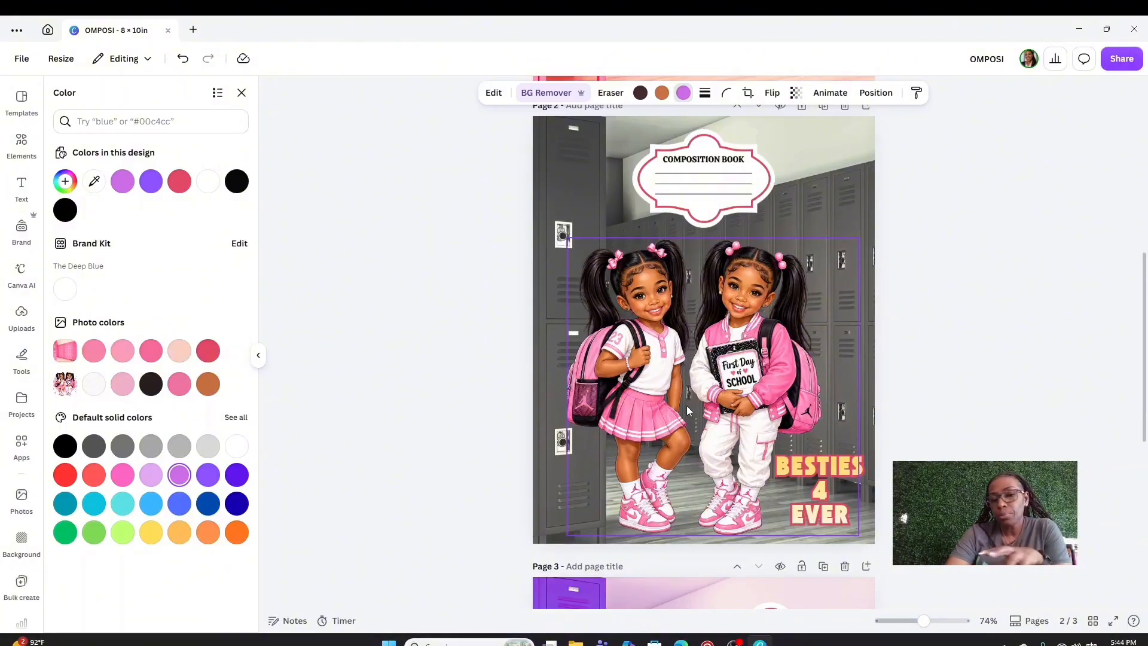
left_click(650, 320)
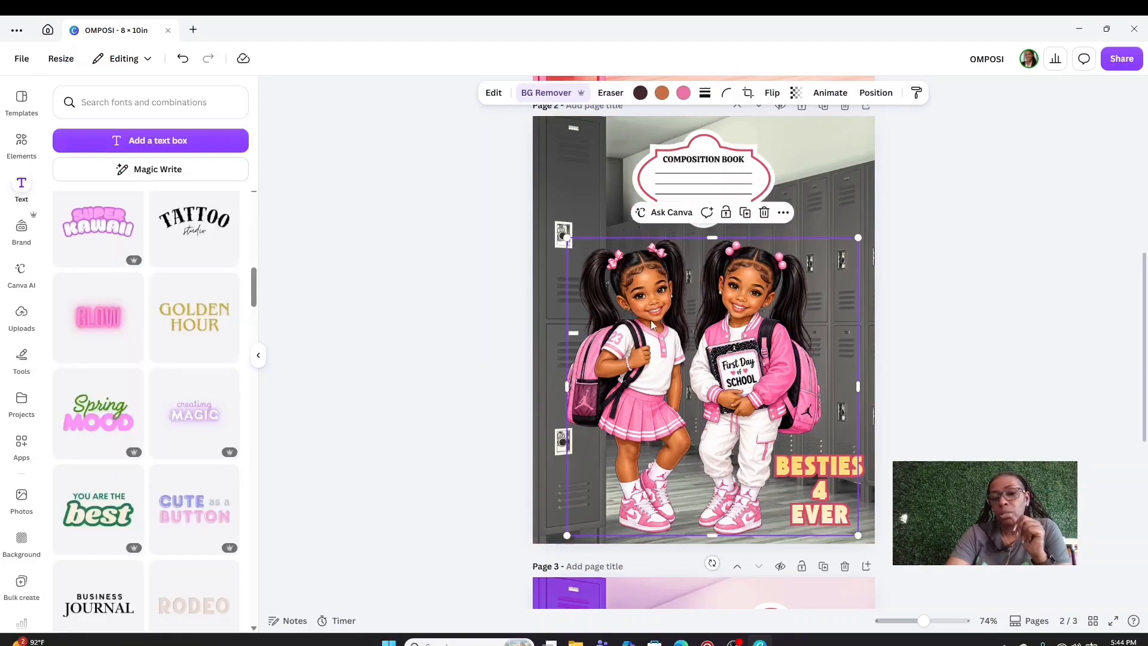
left_click(640, 93)
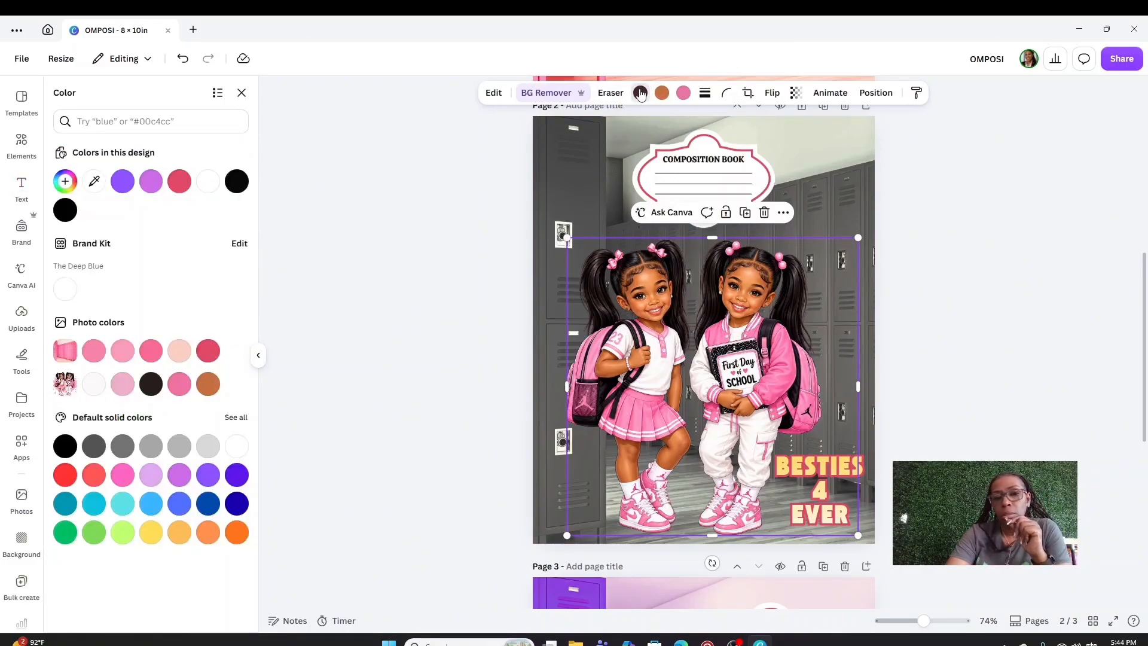
left_click(685, 96)
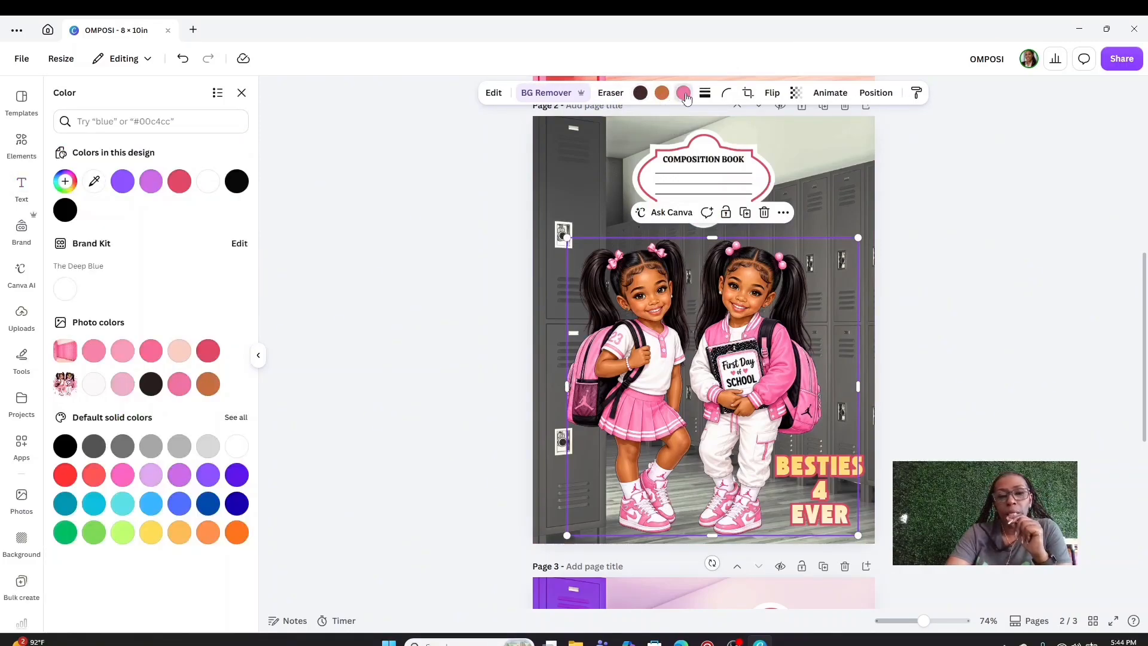
left_click(208, 454)
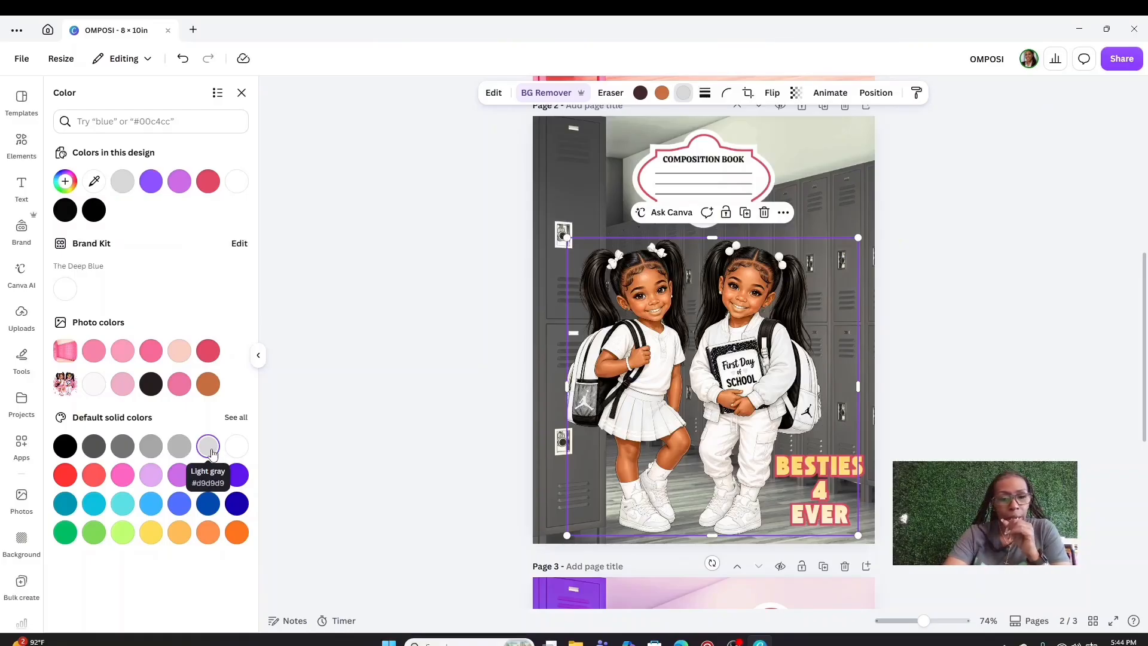
left_click(184, 452)
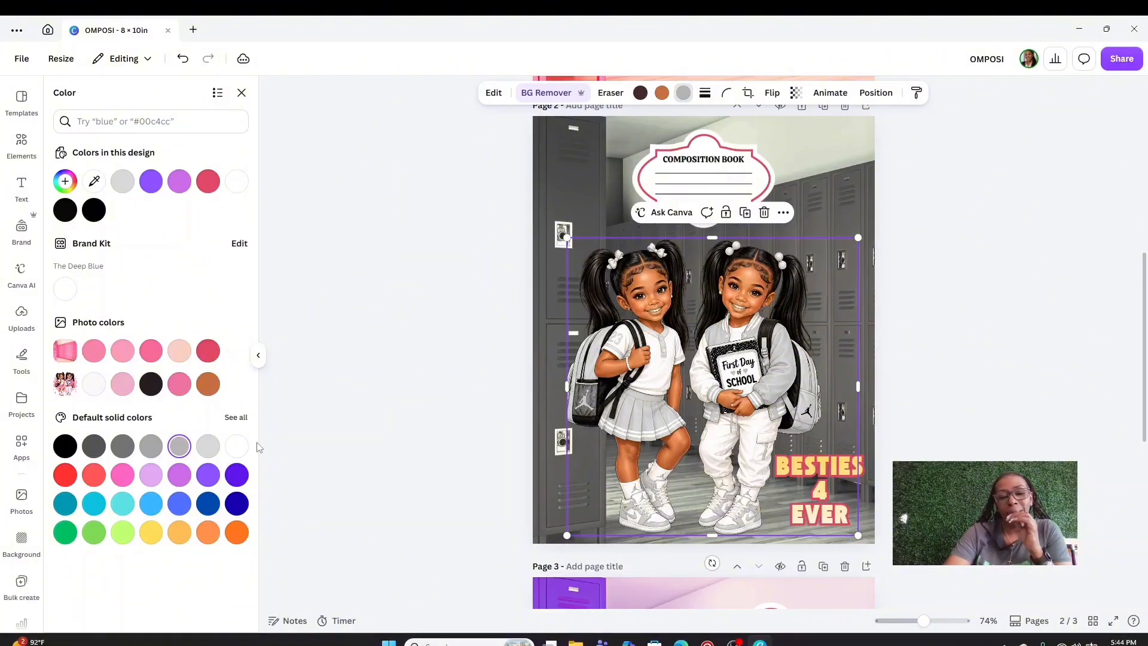
left_click(124, 447)
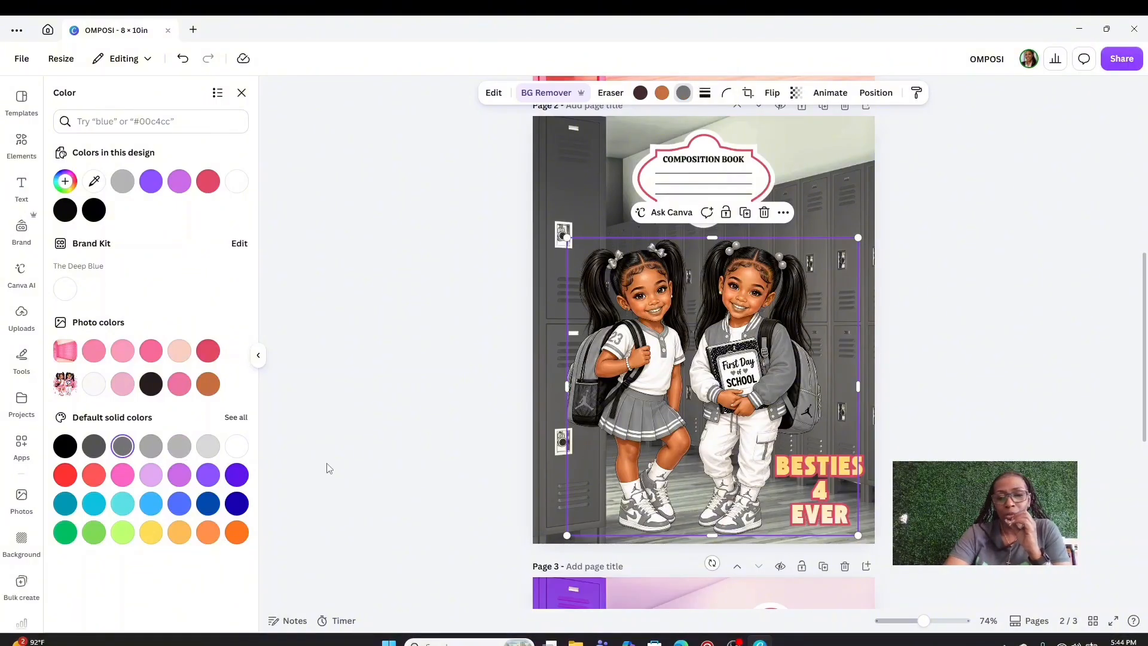
left_click(937, 289)
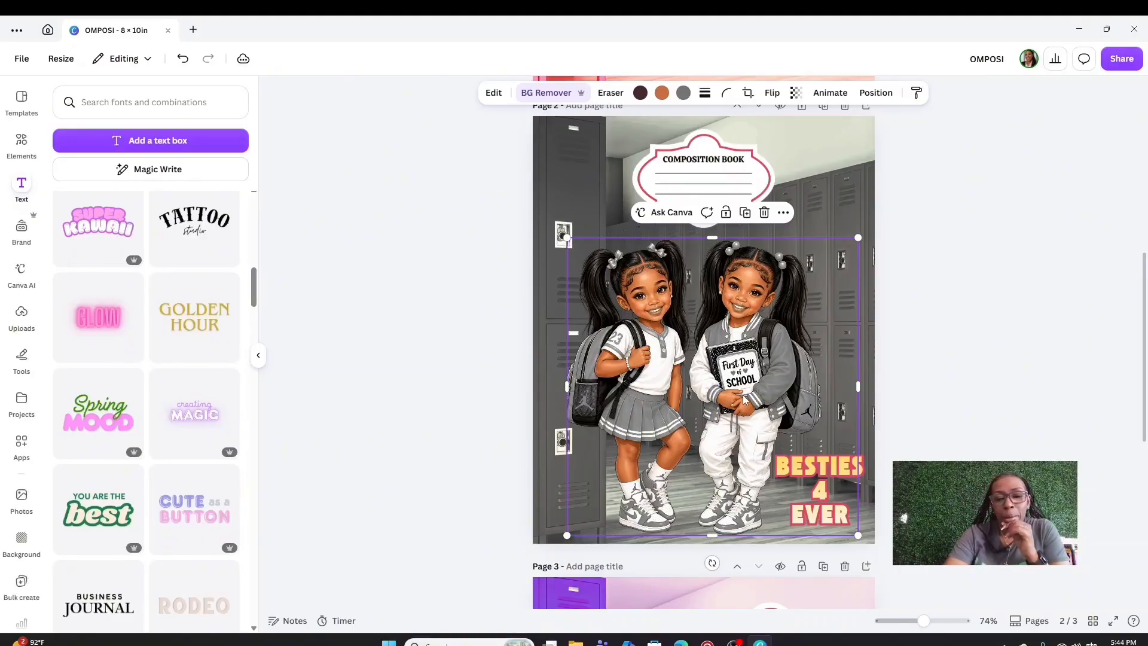
Try charcoal gray and a lighter gray on the page 2 girls' outfits, and browse the full set of default solid colors
scroll(708, 371, "down", 2)
scroll(709, 371, "up", 2)
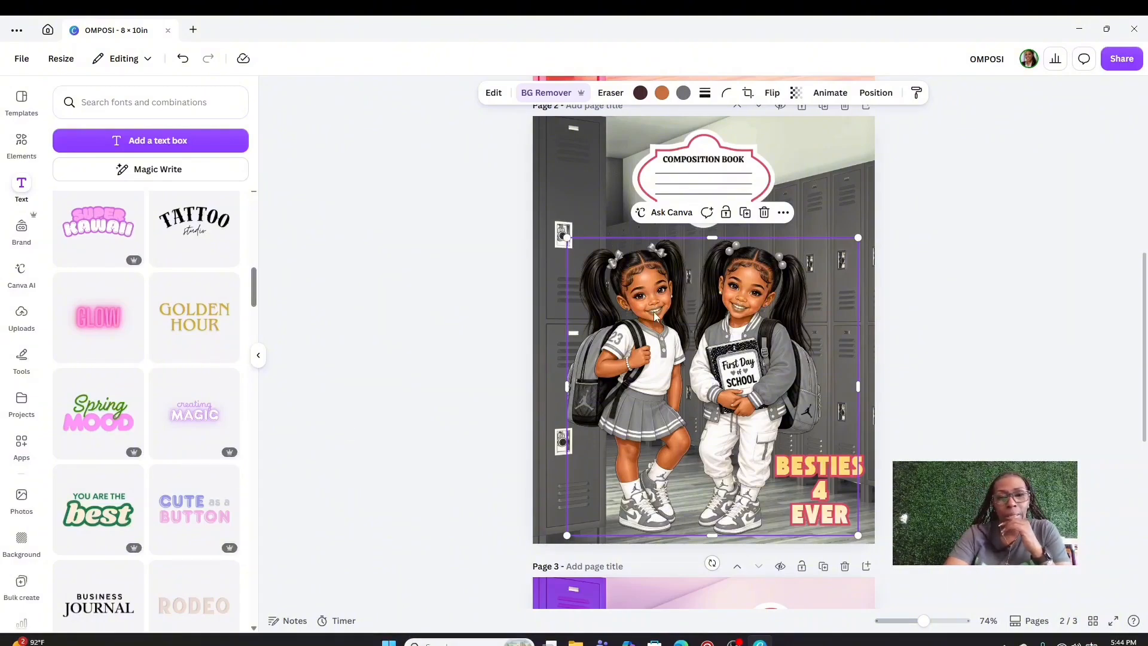
left_click(683, 93)
left_click(95, 452)
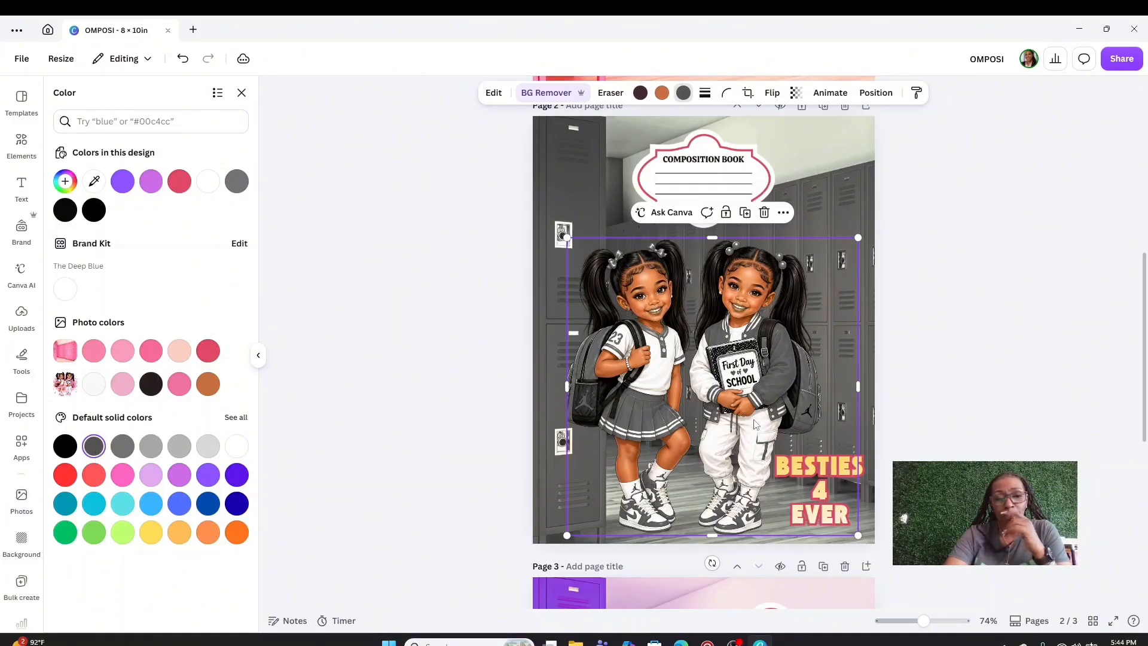
left_click(180, 453)
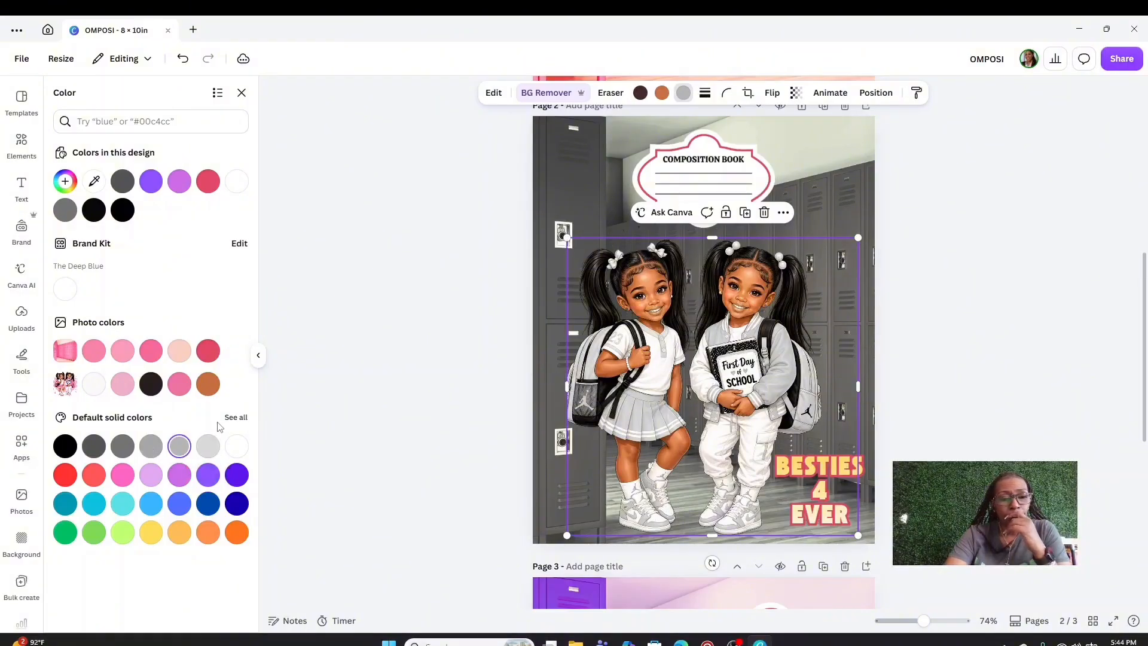
left_click(238, 420)
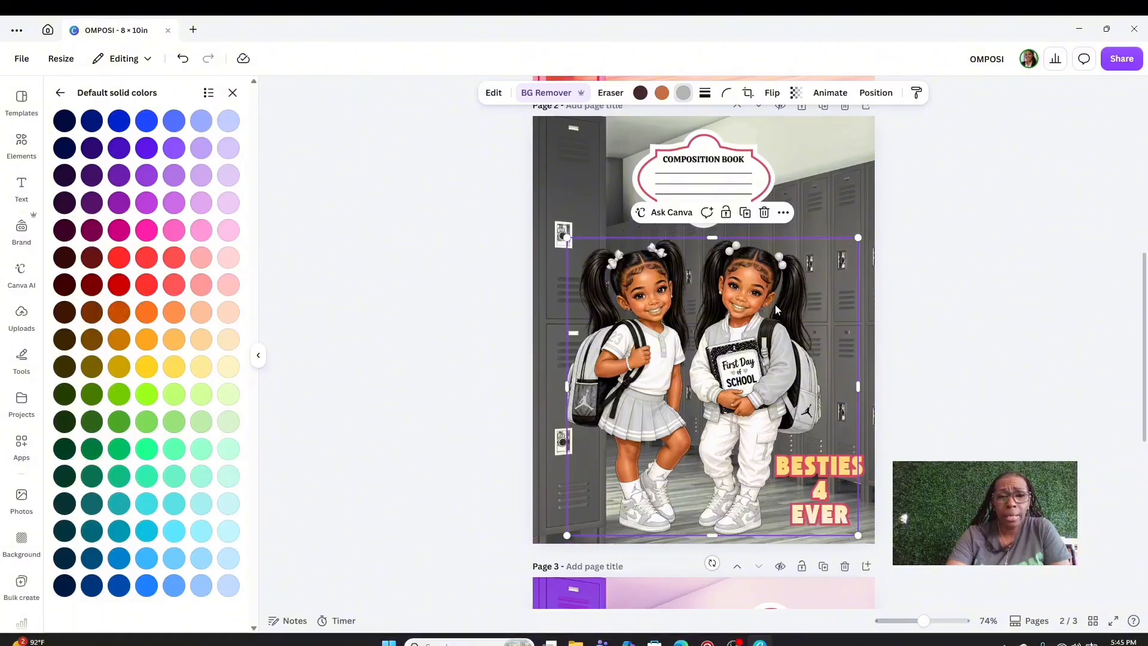
left_click(1080, 199)
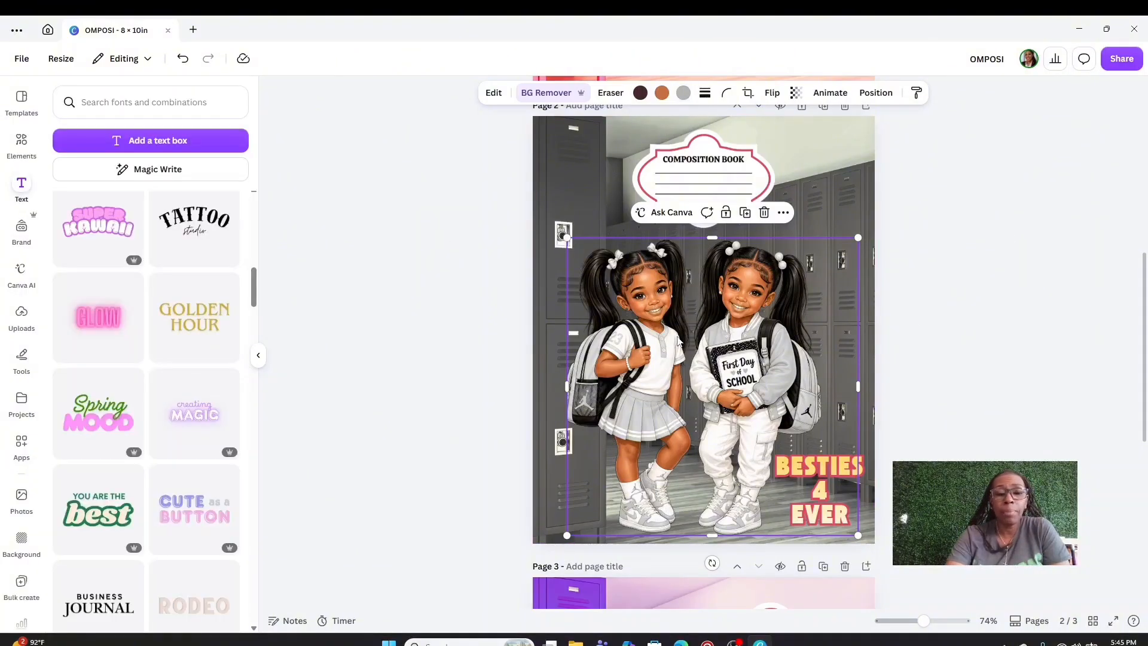
Apply the custom brownish-gray color #8F7070 to the outfits, backpacks and shoes in the two-girl image on page 2
left_click(683, 92)
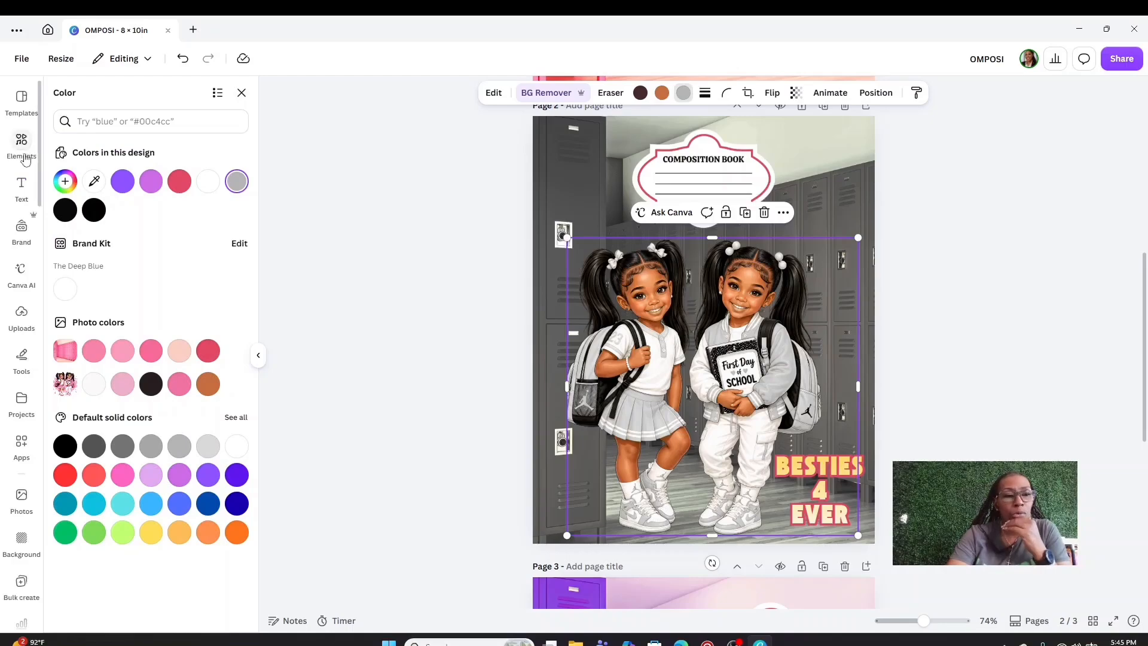
left_click(66, 182)
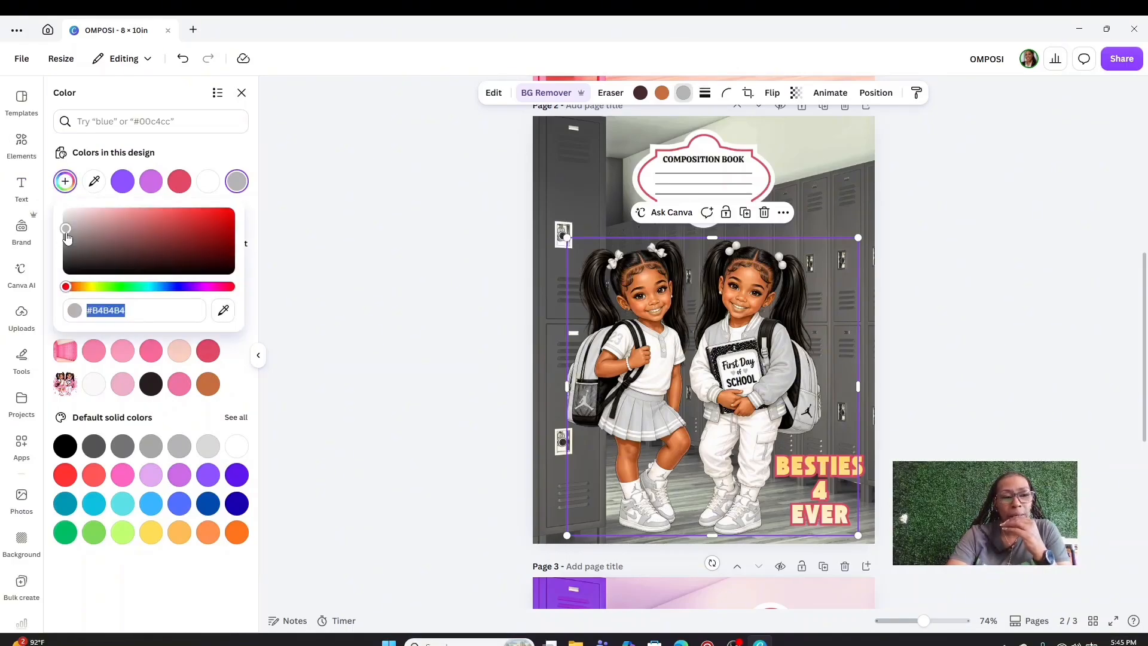
left_click_drag(66, 232, 102, 237)
left_click(1074, 178)
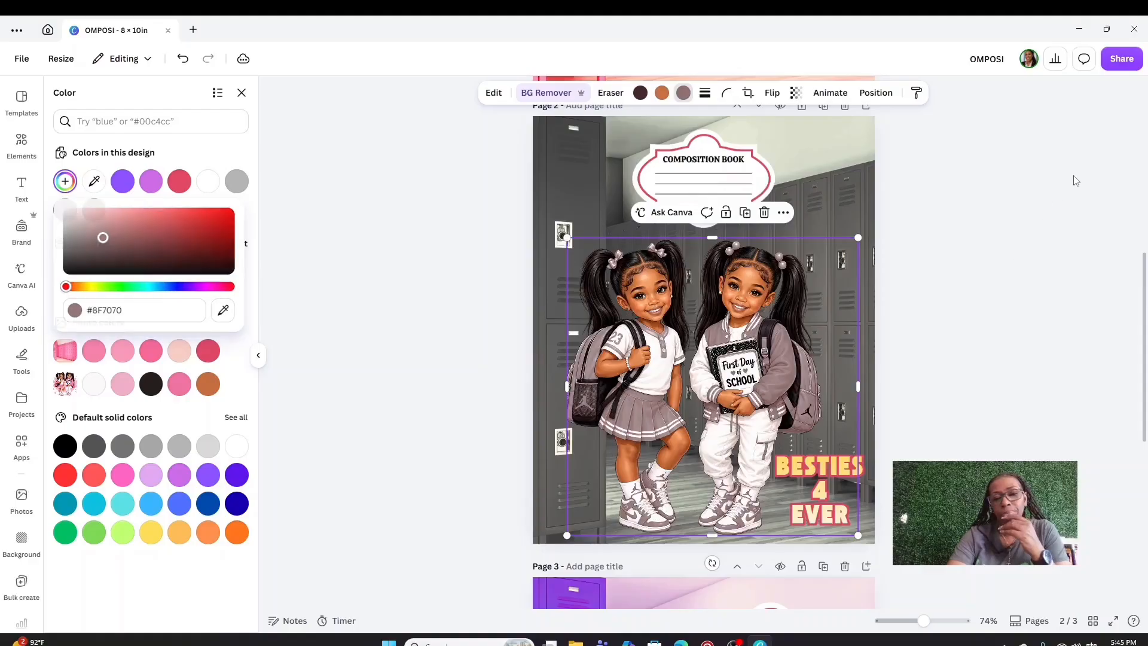
left_click(1049, 298)
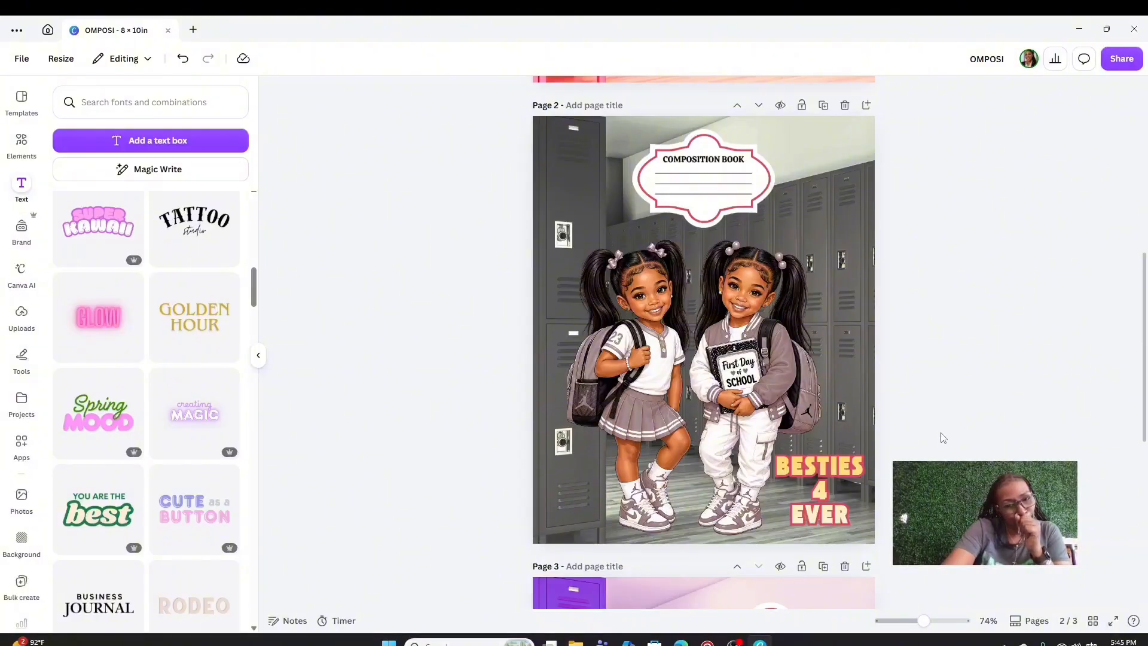
Change the effect color of the "BESTIES 4 EVER" text on page 2 to near-black #010101
left_click(844, 481)
left_click(799, 93)
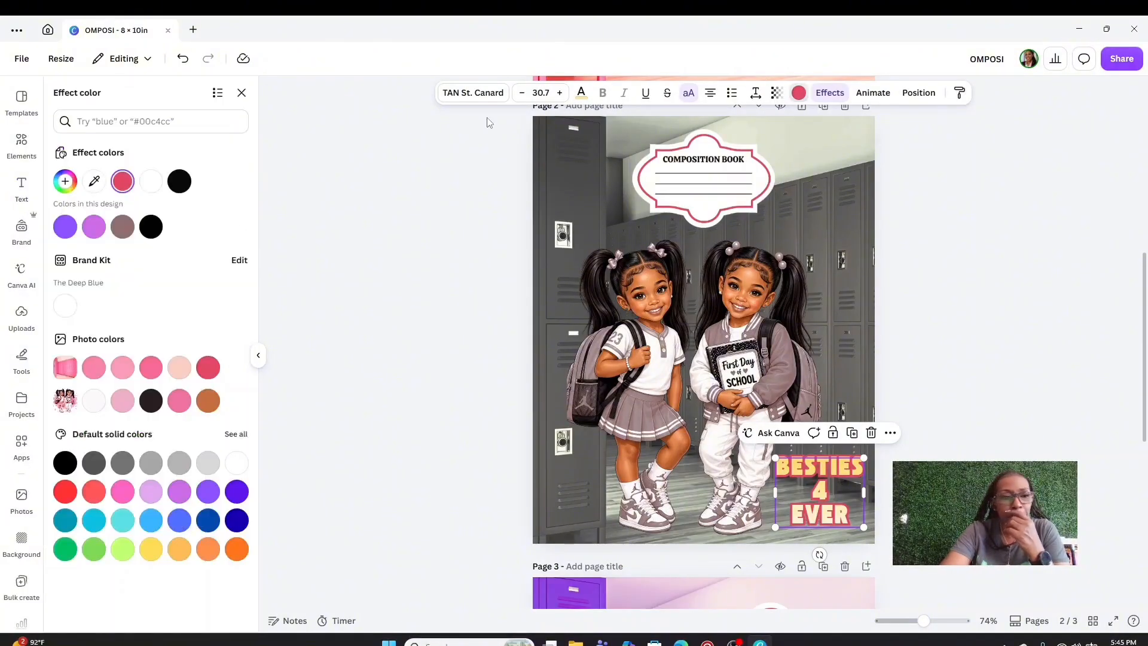
left_click(151, 227)
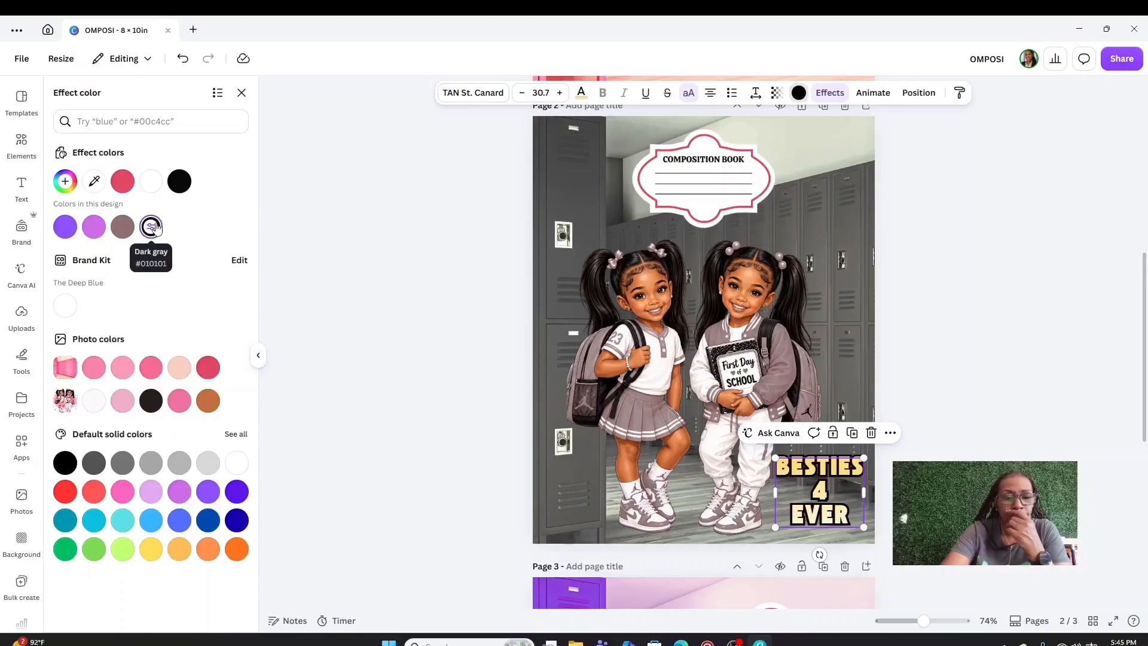
Try gray shades for the effect color of the BESTIES 4 EVER text on page 2, settling on black
left_click(151, 463)
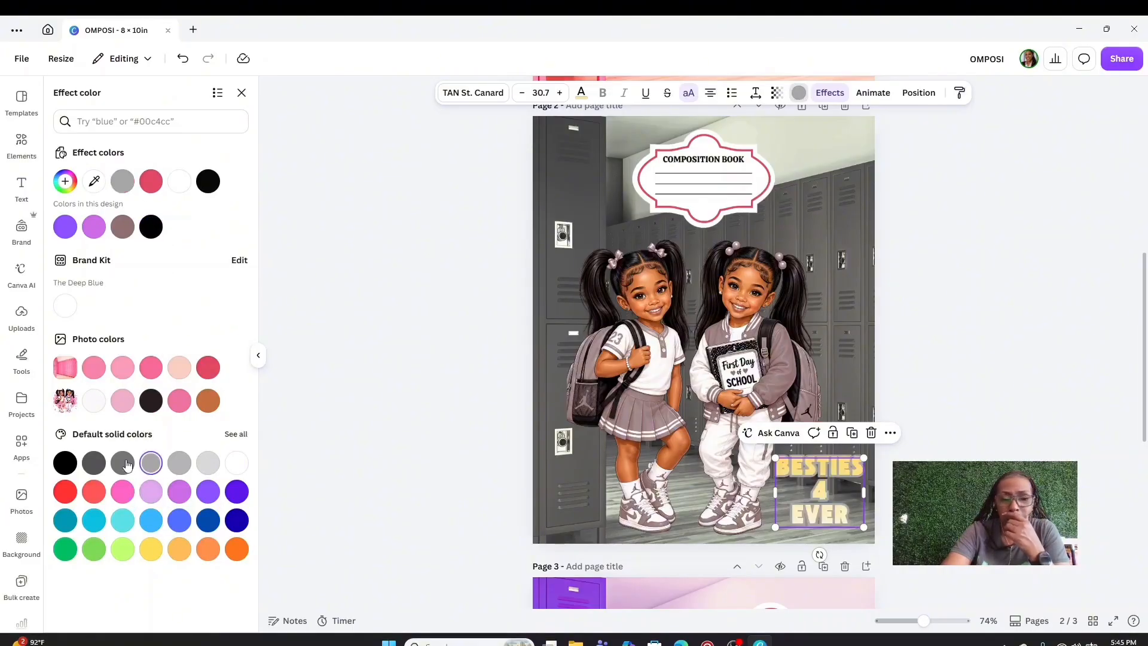
left_click(123, 463)
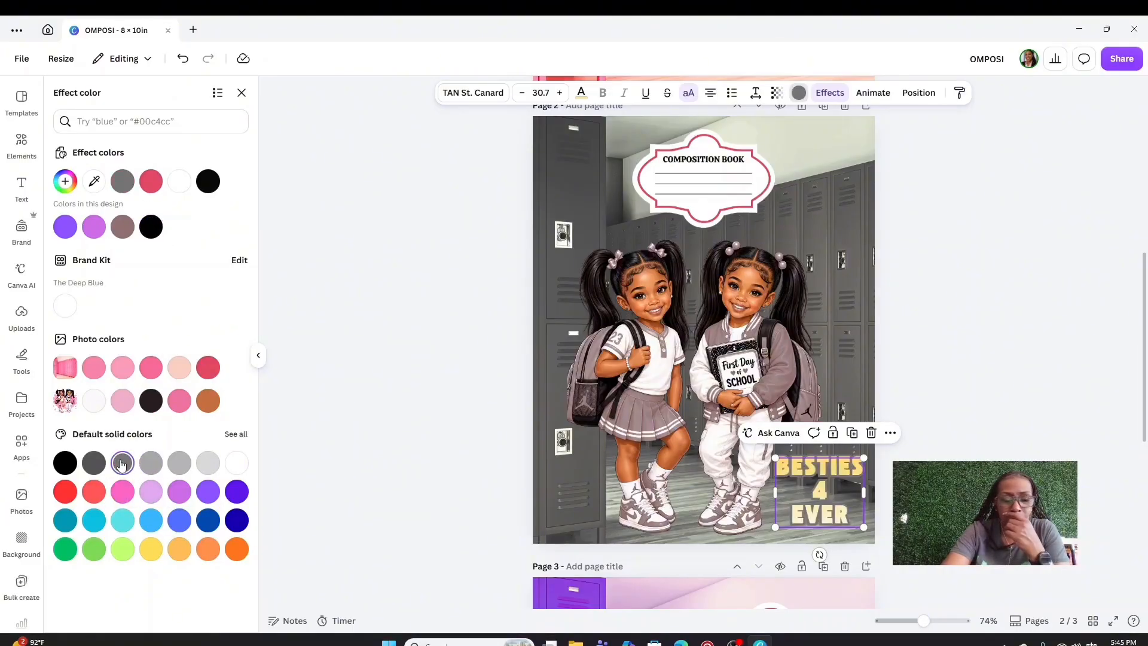
left_click(94, 463)
left_click(65, 463)
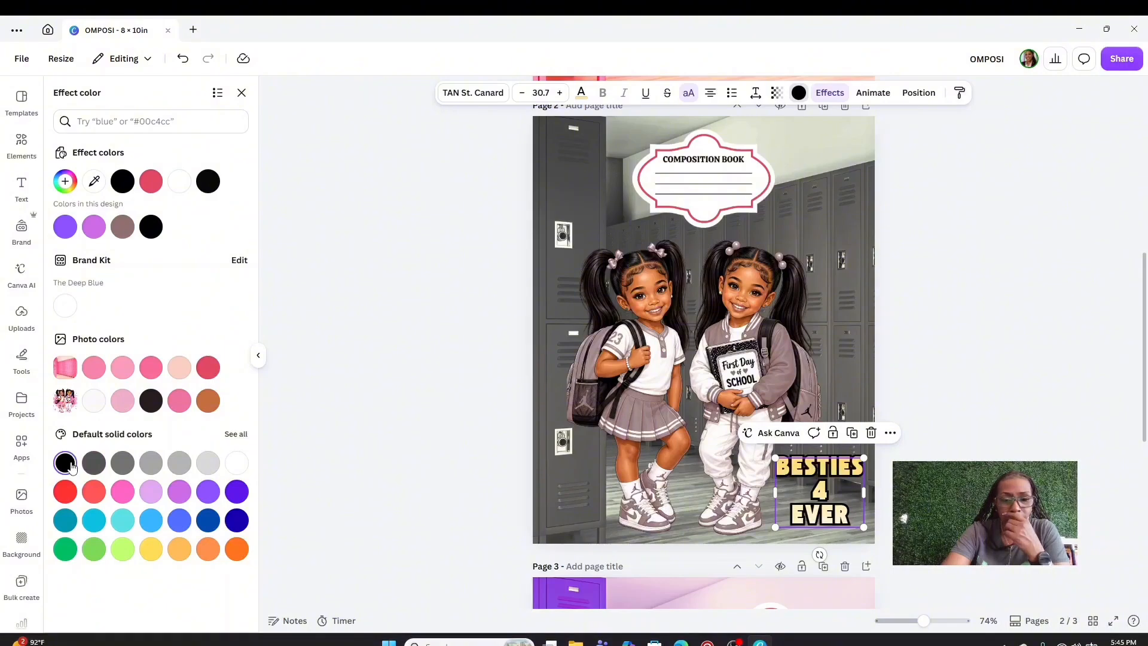
Change the fill of the BESTIES 4 EVER text to light gray, replacing it with the metallic silver default gradient
left_click(580, 92)
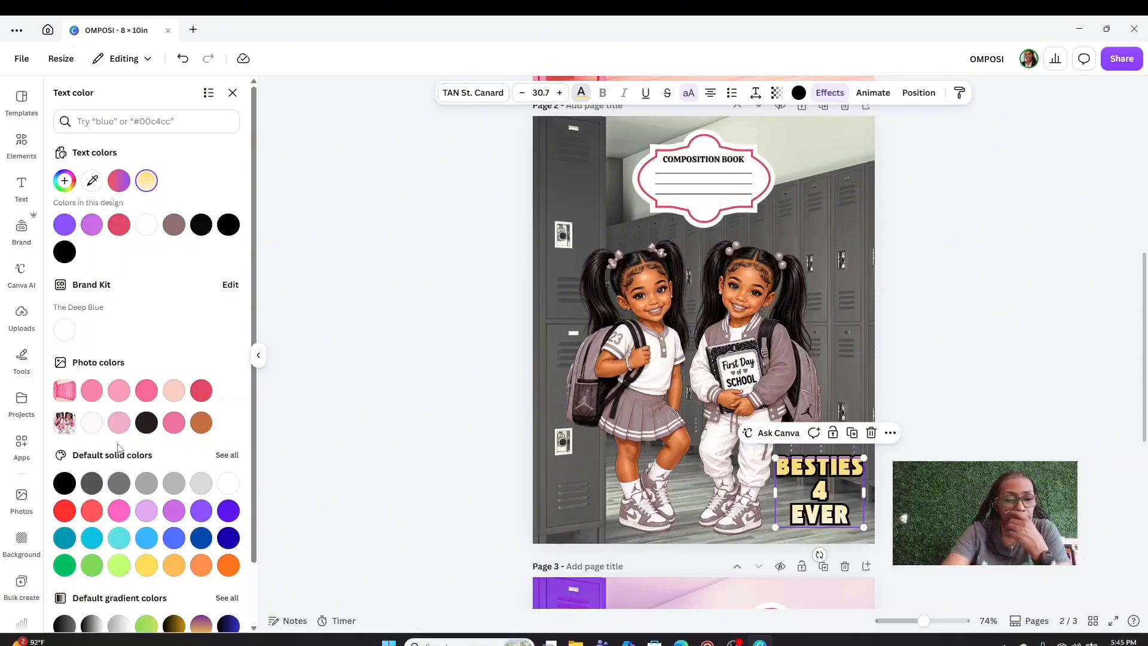
left_click(204, 486)
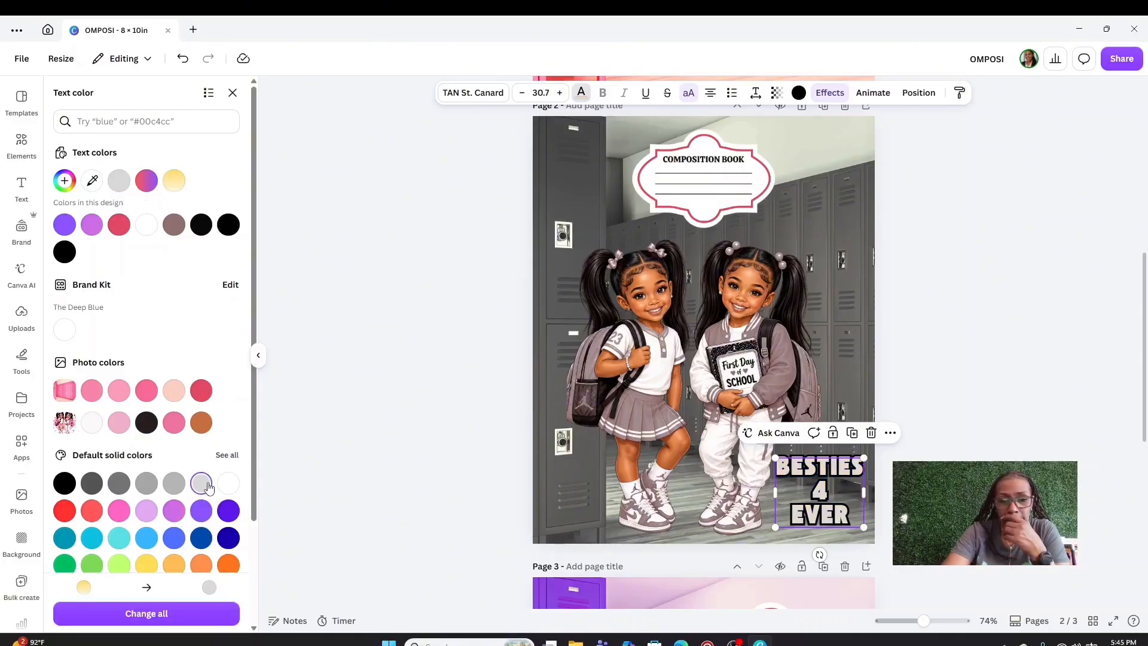
scroll(228, 484, "down", 2)
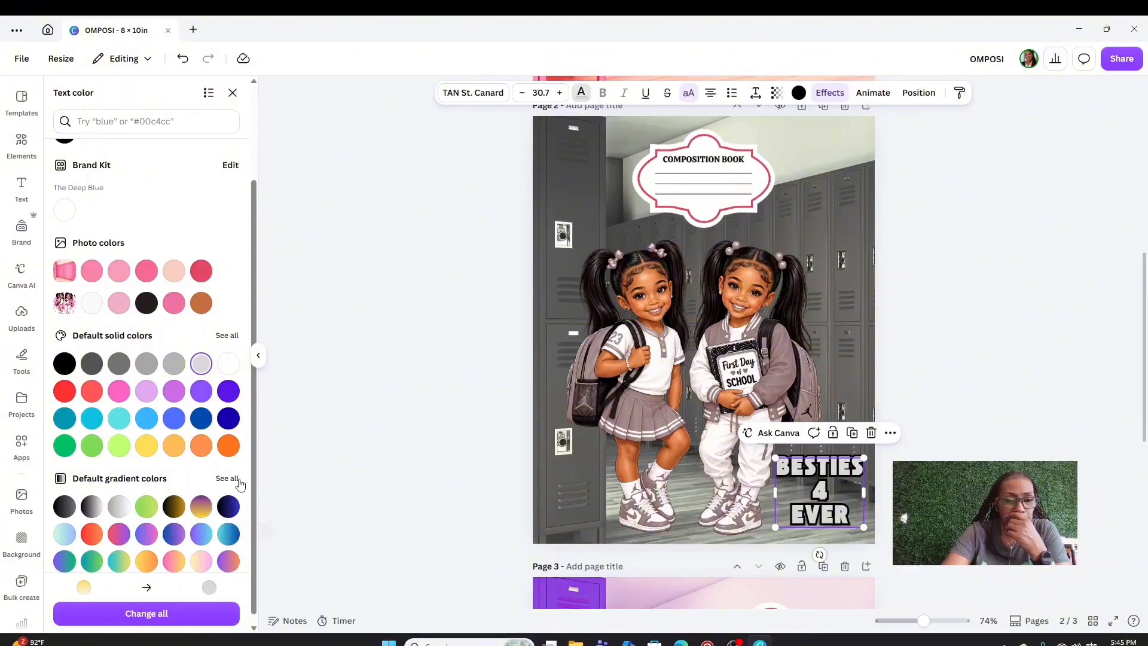
left_click(239, 481)
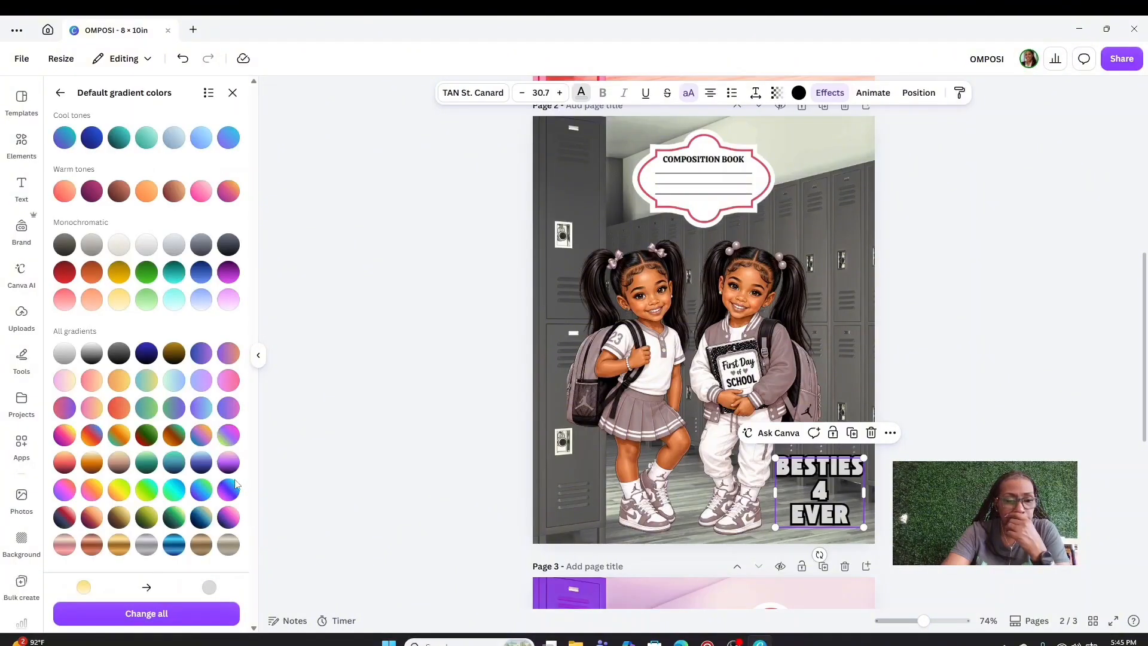
left_click(147, 546)
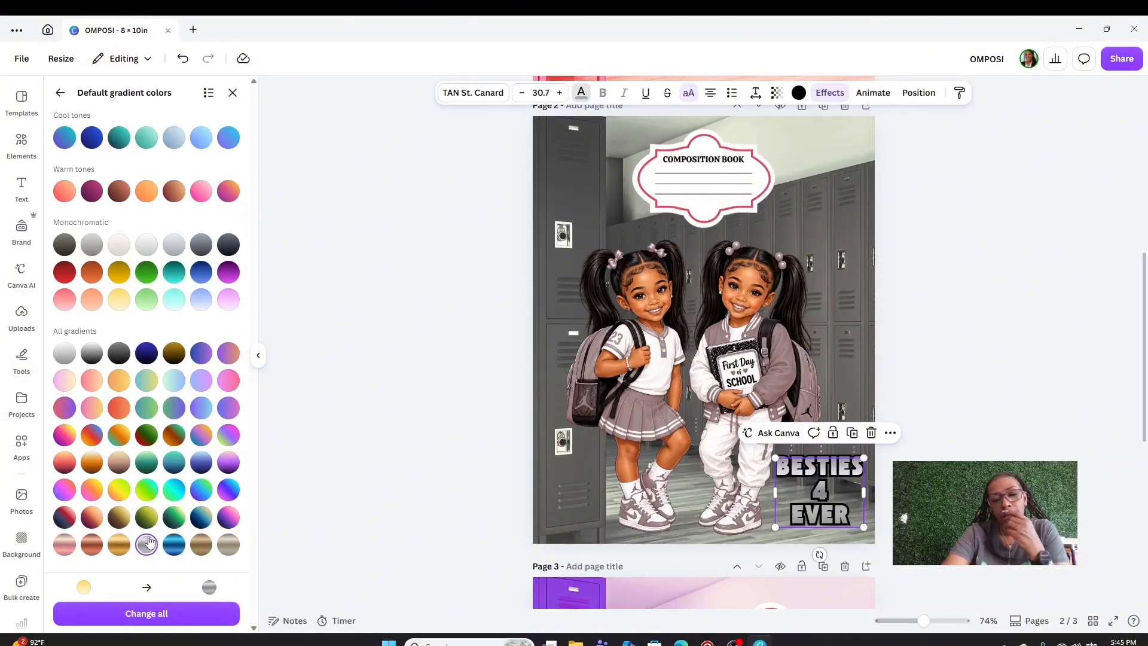
Try gold, orange-red, pastel, white-to-black, blue-purple and bright multicolor gradients on the BESTIES 4 EVER text
left_click(119, 517)
left_click(119, 543)
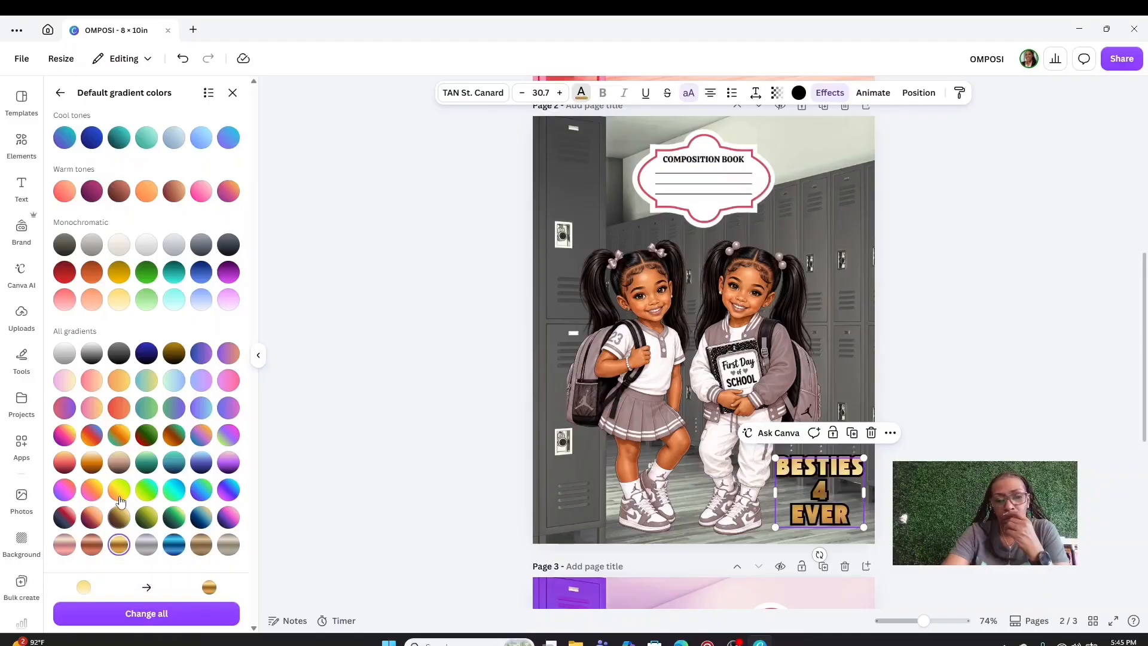
left_click(120, 409)
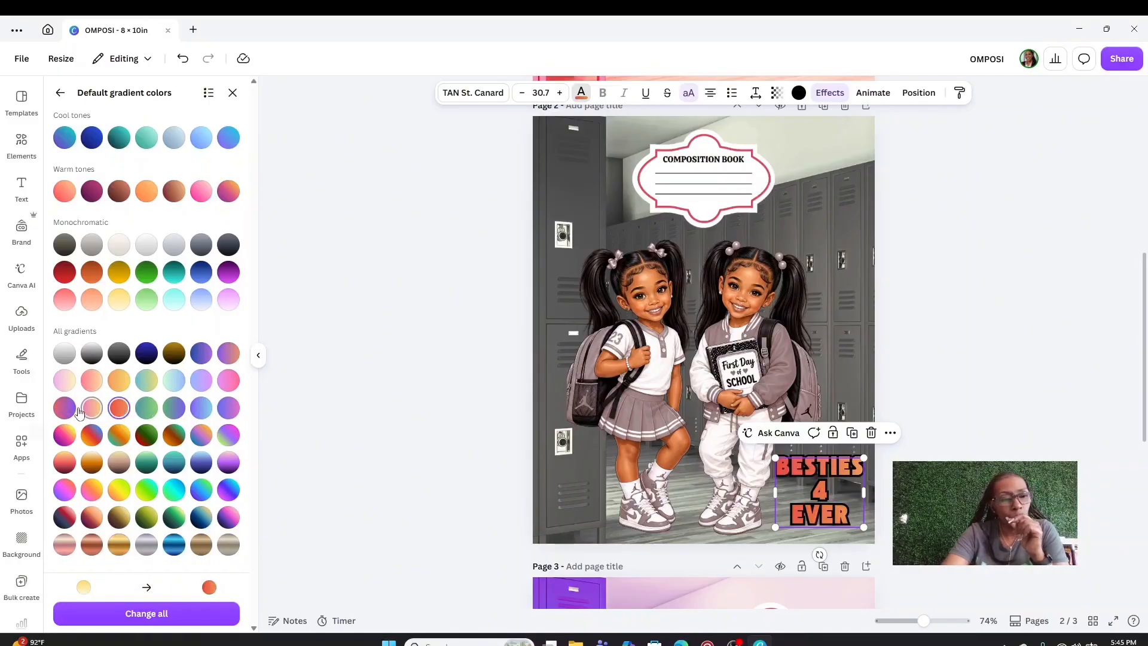
left_click(66, 380)
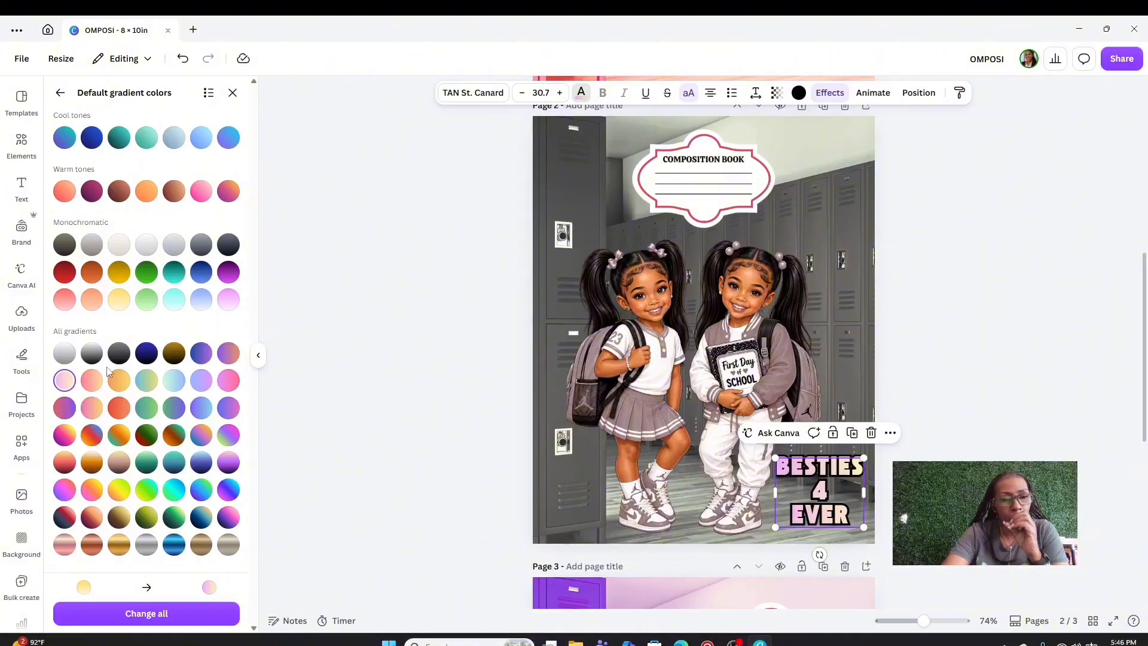
left_click(92, 356)
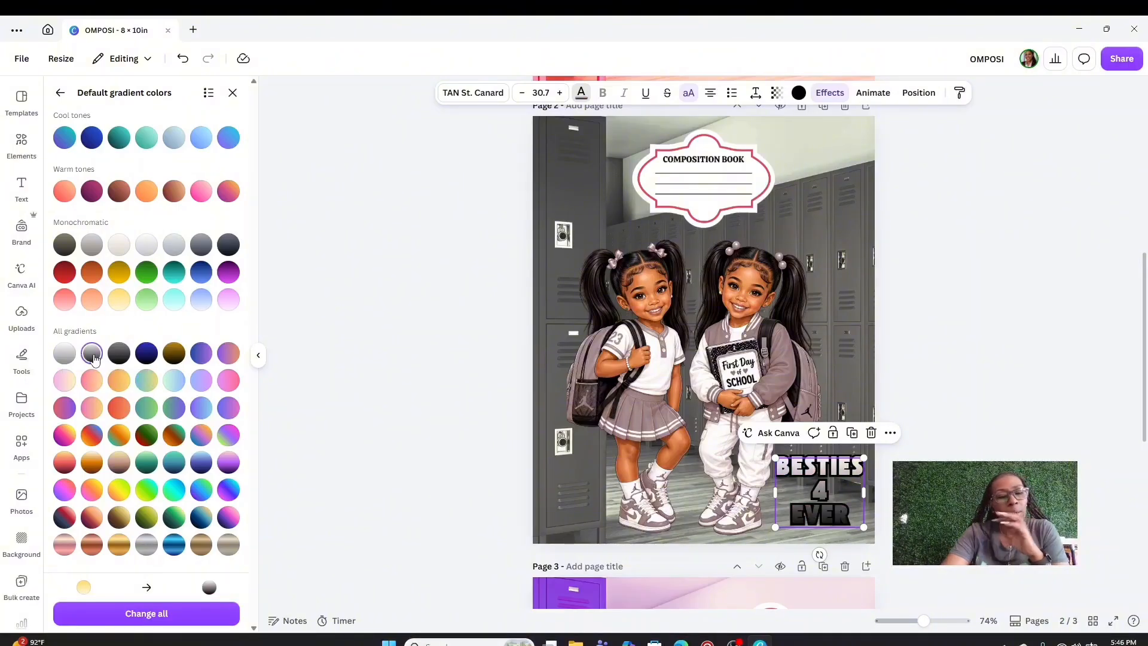
left_click(203, 355)
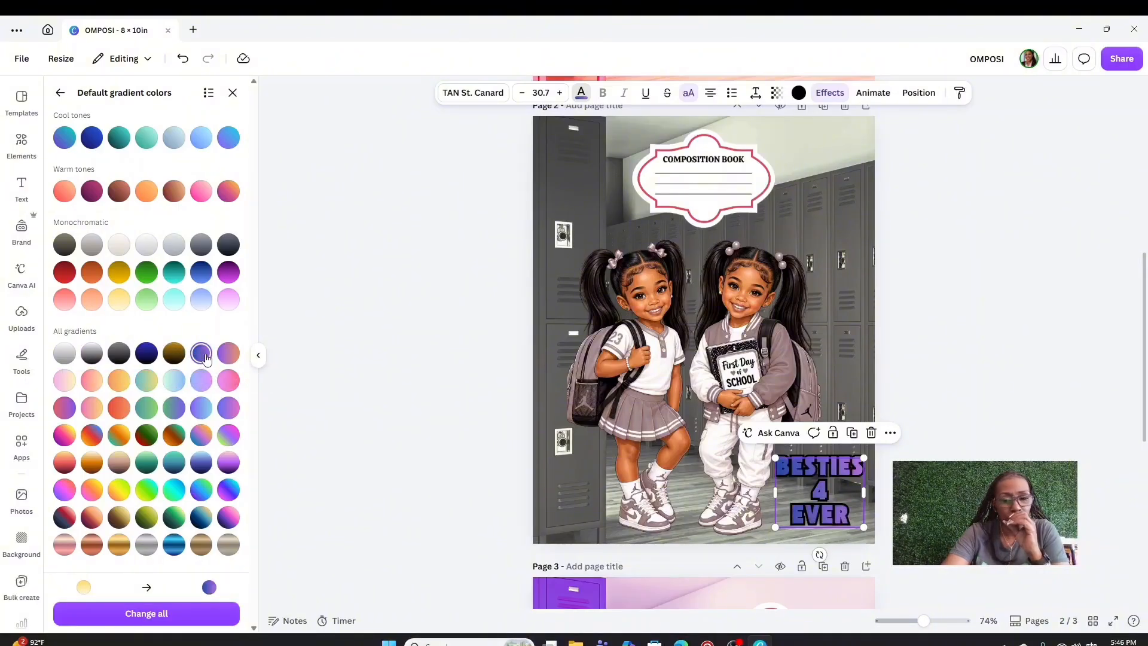
left_click(236, 437)
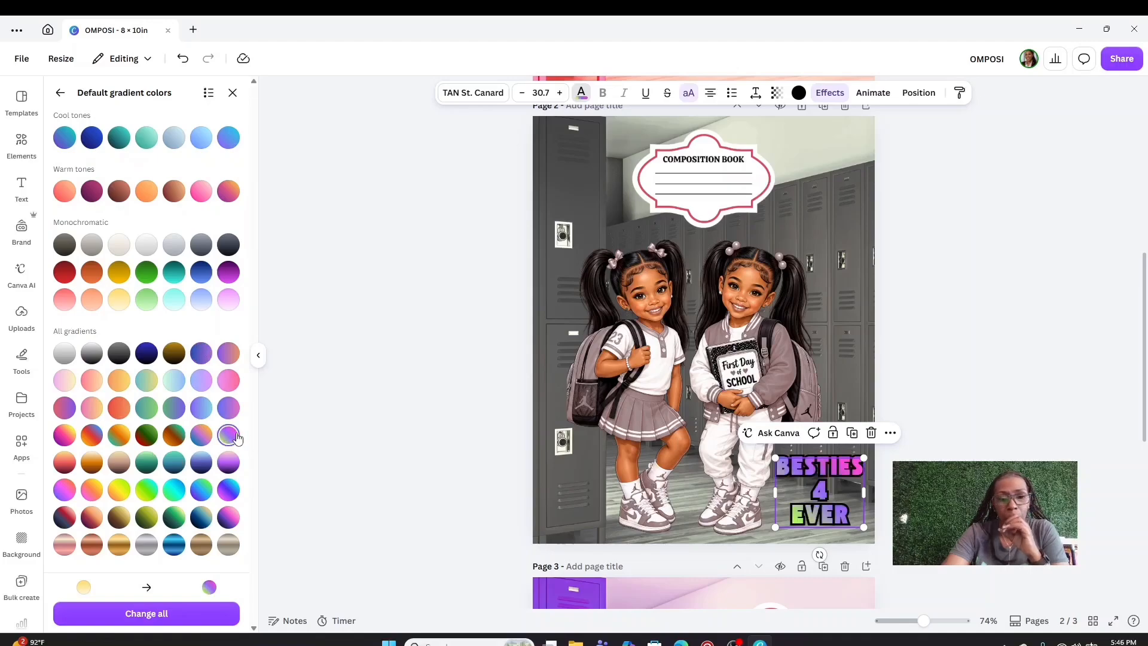
left_click(229, 514)
left_click(176, 490)
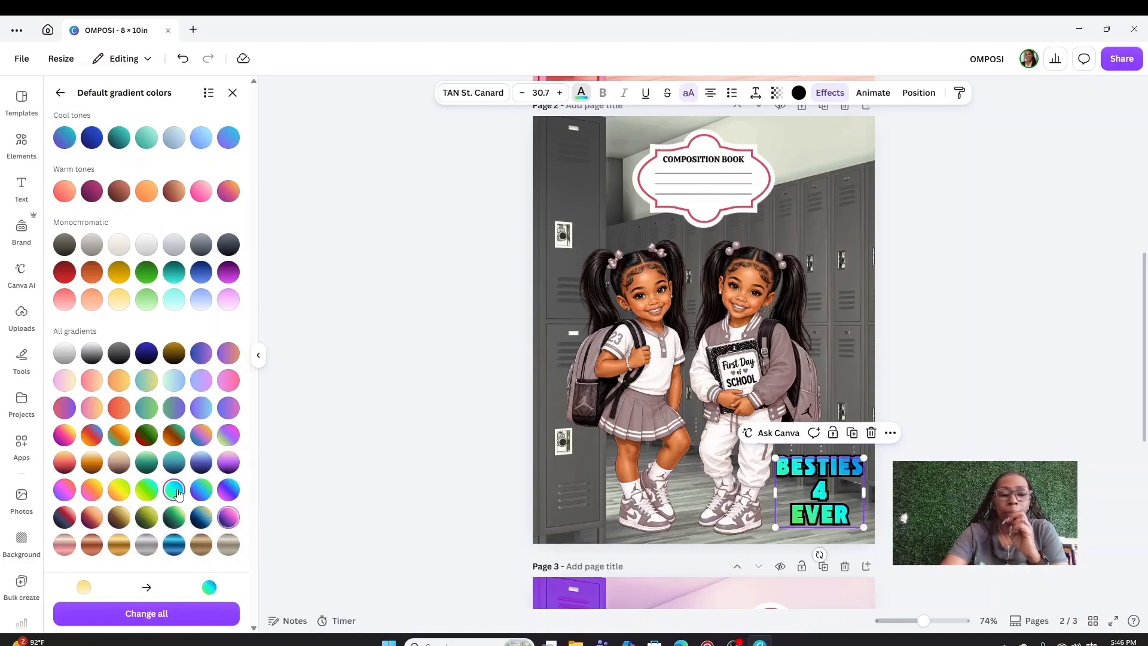
Apply the pale cool-gray monochromatic gradient to the BESTIES 4 EVER text and review the page 2 cover
left_click(174, 245)
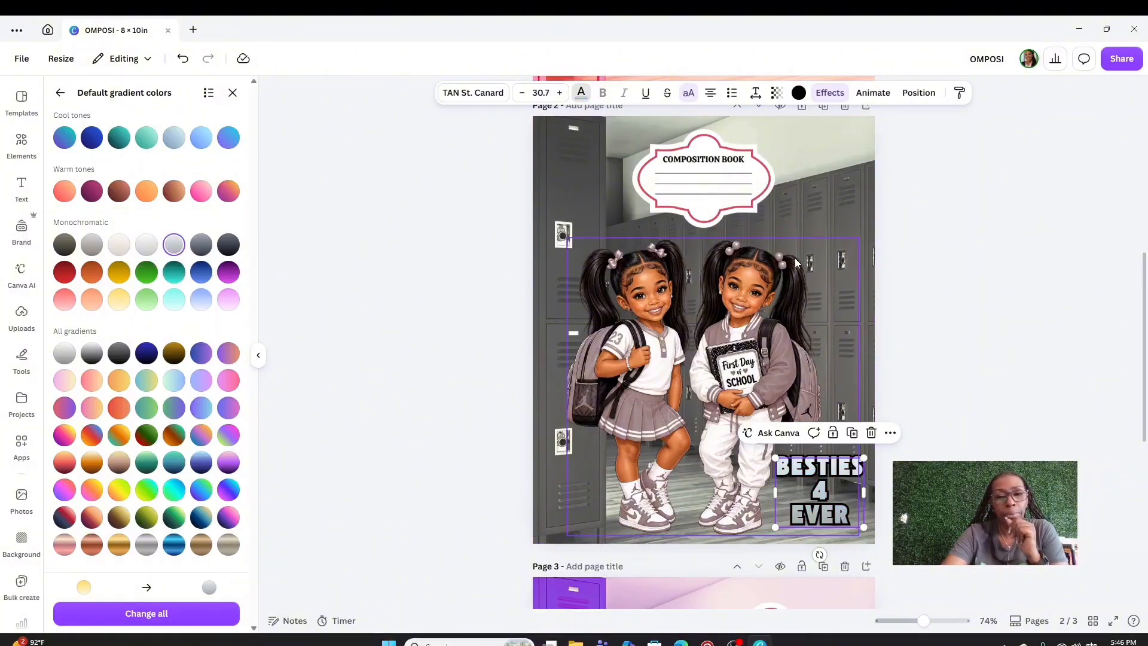
left_click(889, 503)
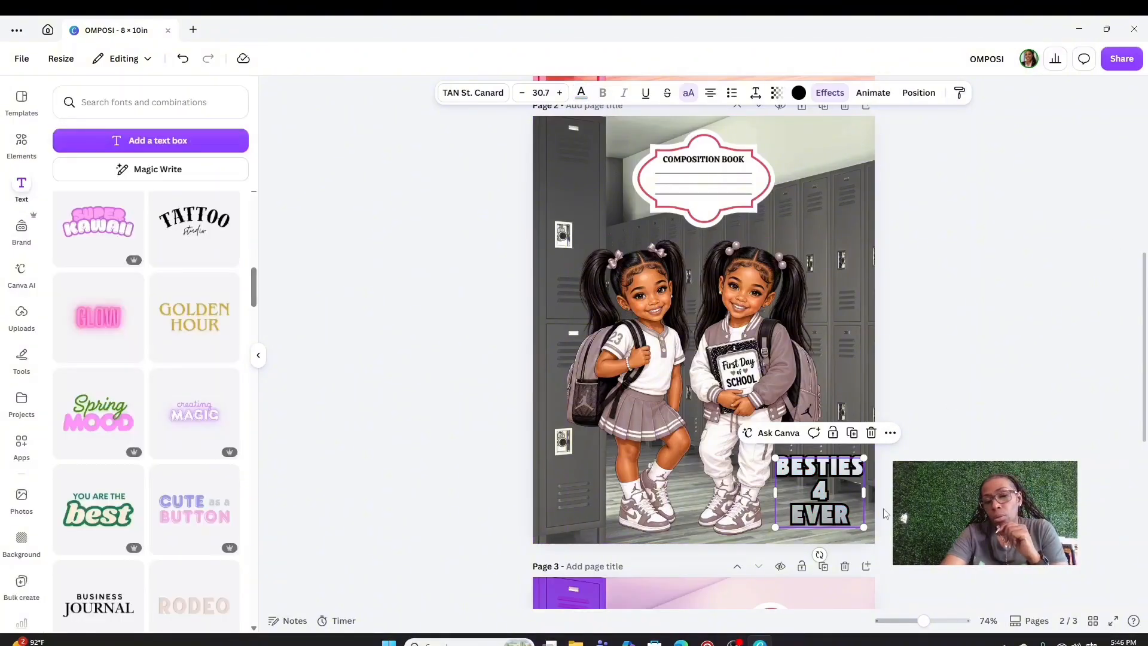
left_click(922, 456)
scroll(914, 303, "up", 1)
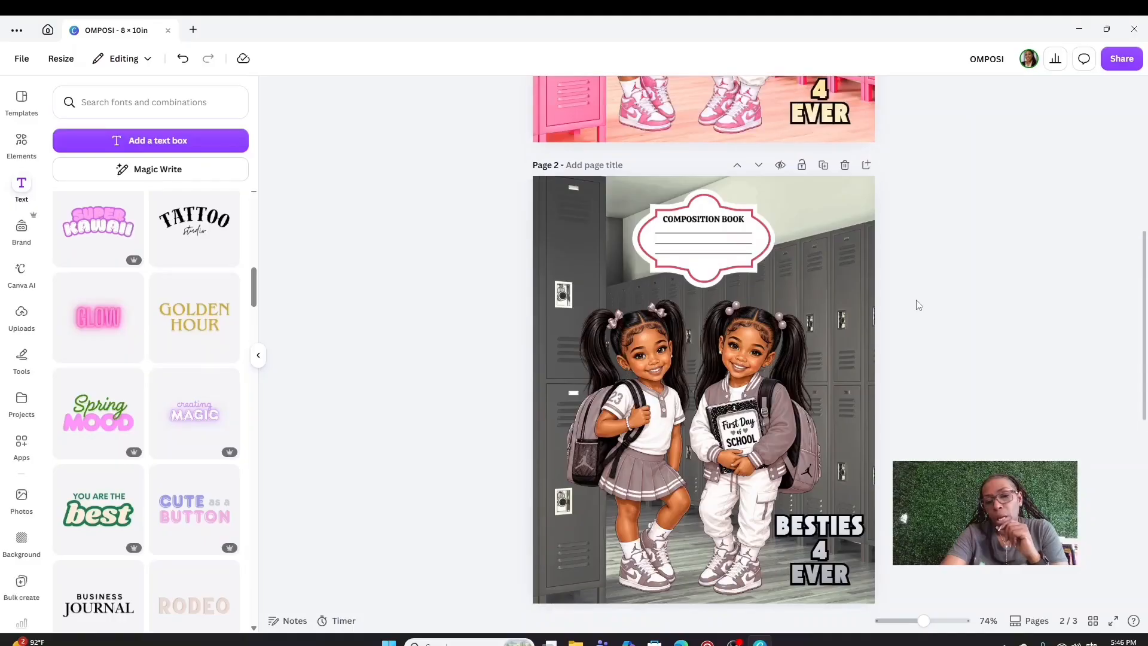
scroll(916, 304, "down", 1)
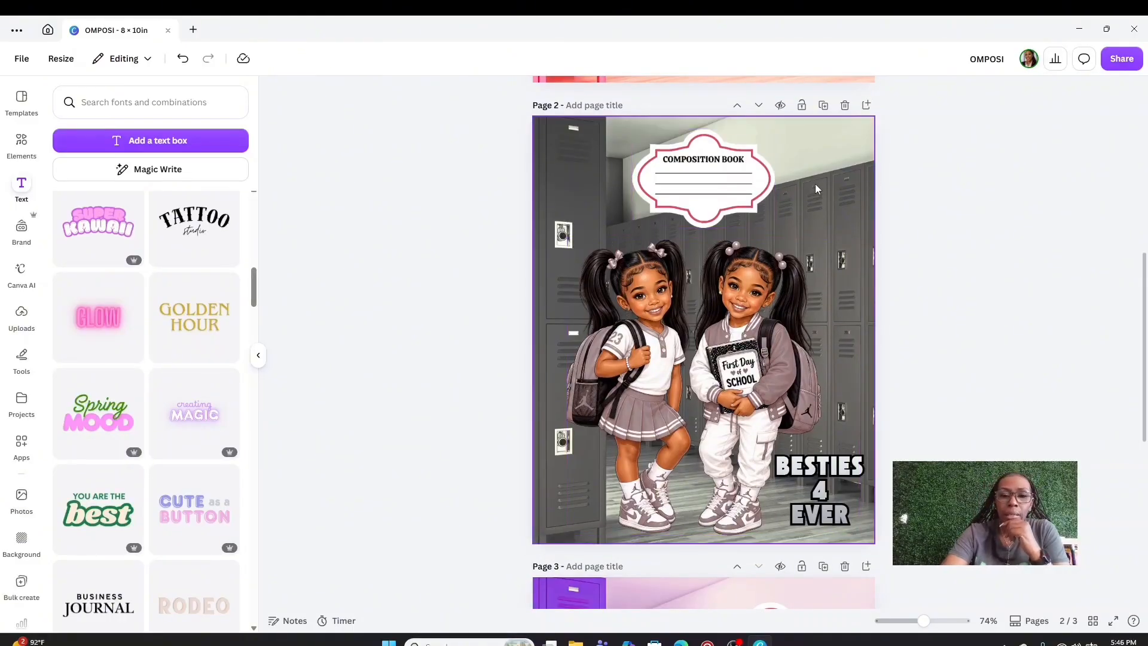
Recolor the peach tone of the page 2 locker background graphic to black
left_click(832, 175)
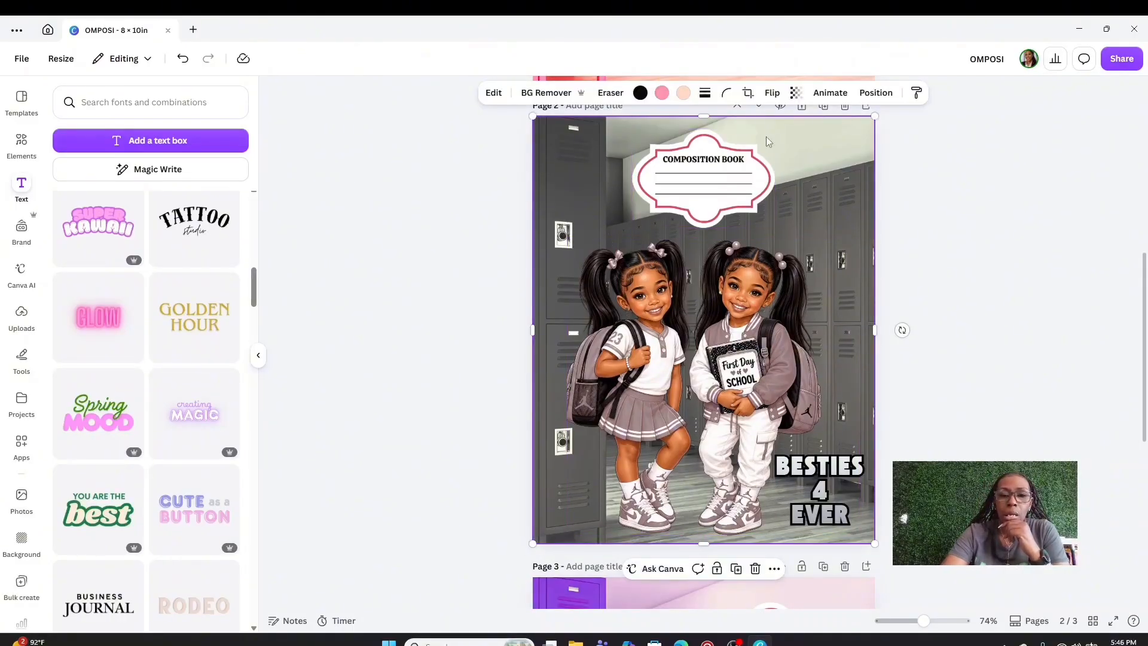
left_click(688, 97)
left_click(65, 209)
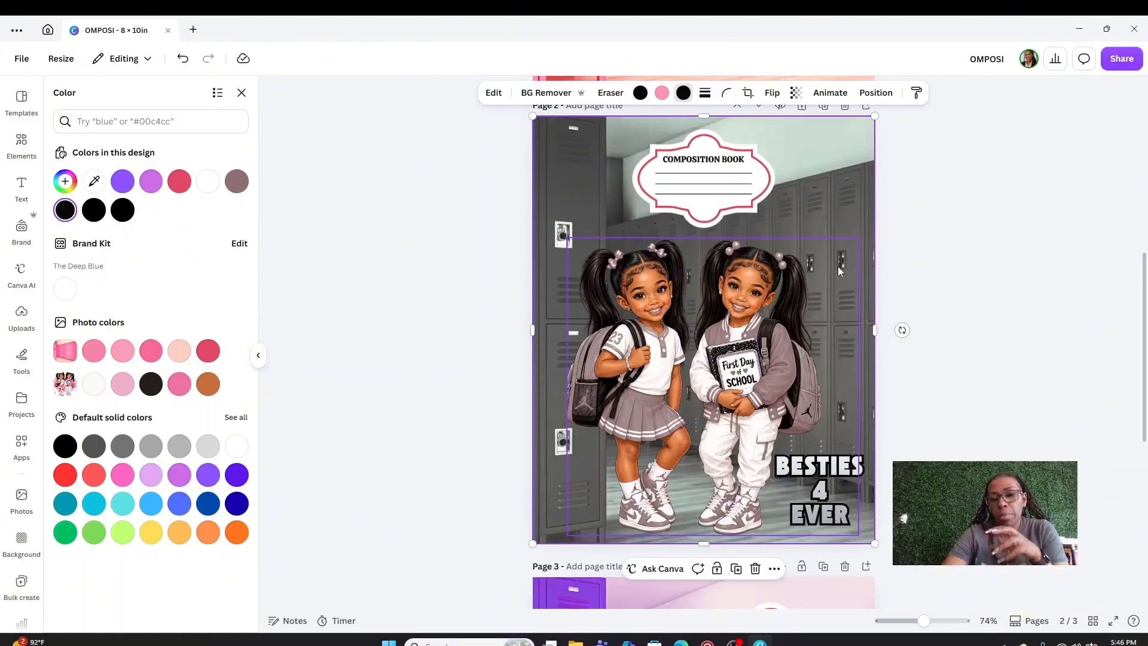
left_click(1015, 269)
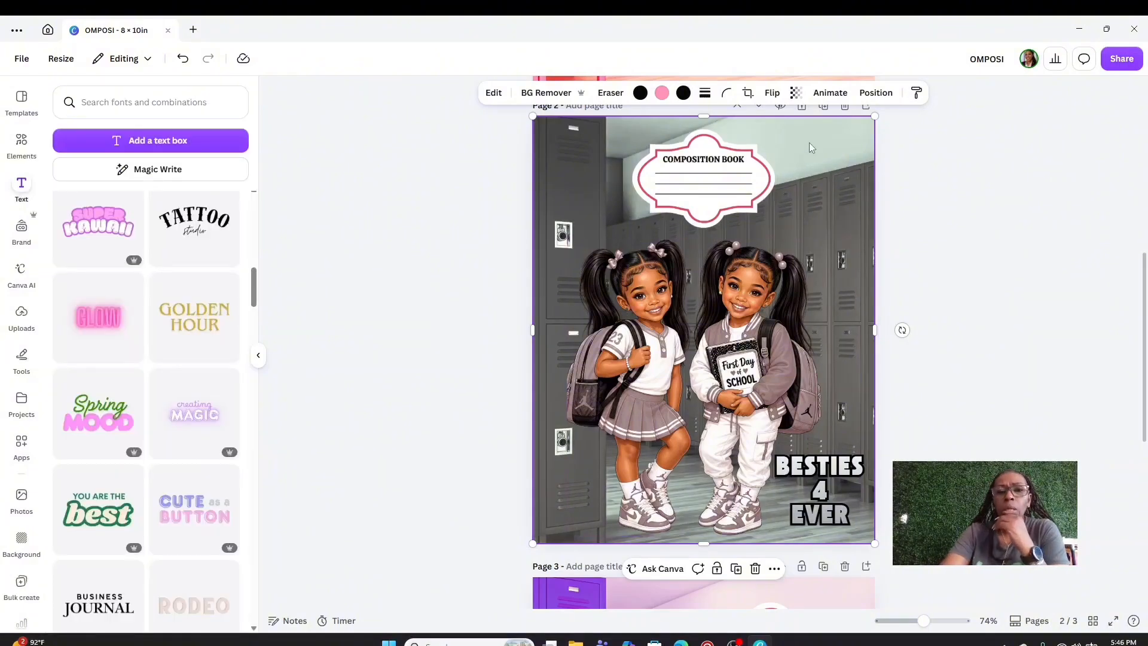
Try the orange-brown photo color on the border of the COMPOSITION BOOK label on page 2
left_click(700, 139)
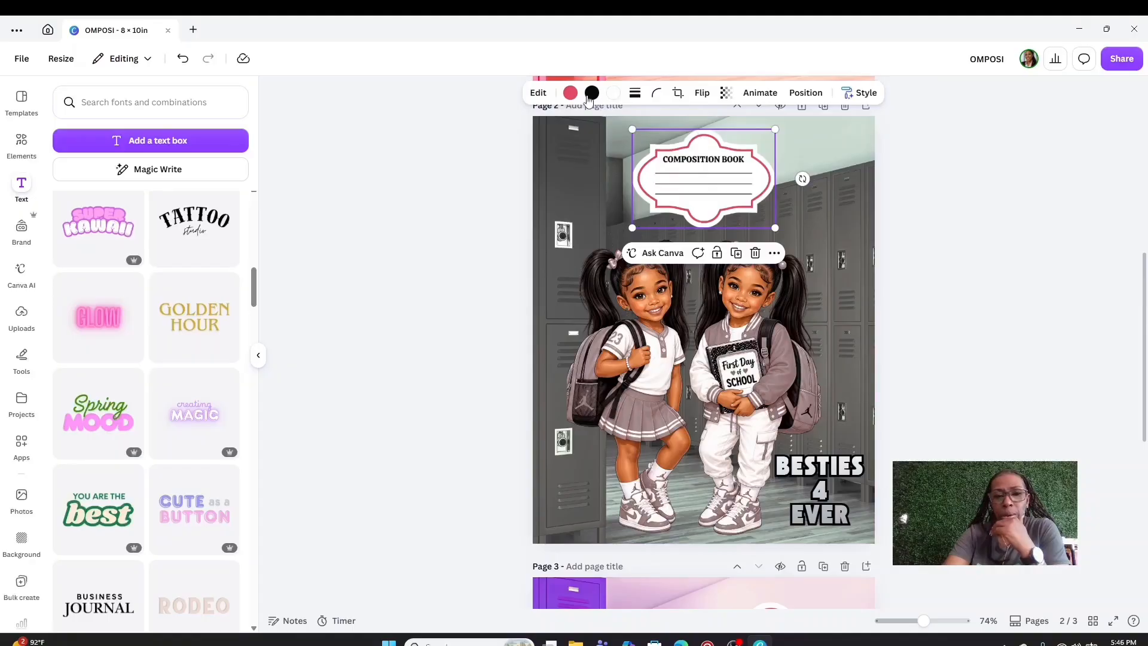
left_click(570, 93)
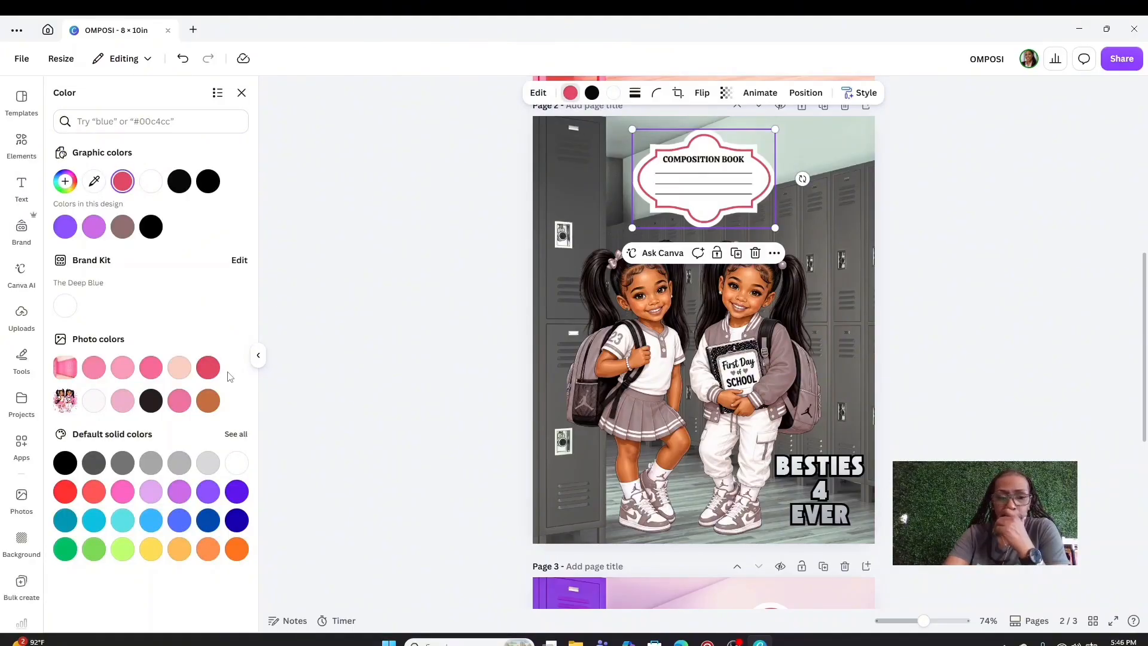
left_click(208, 401)
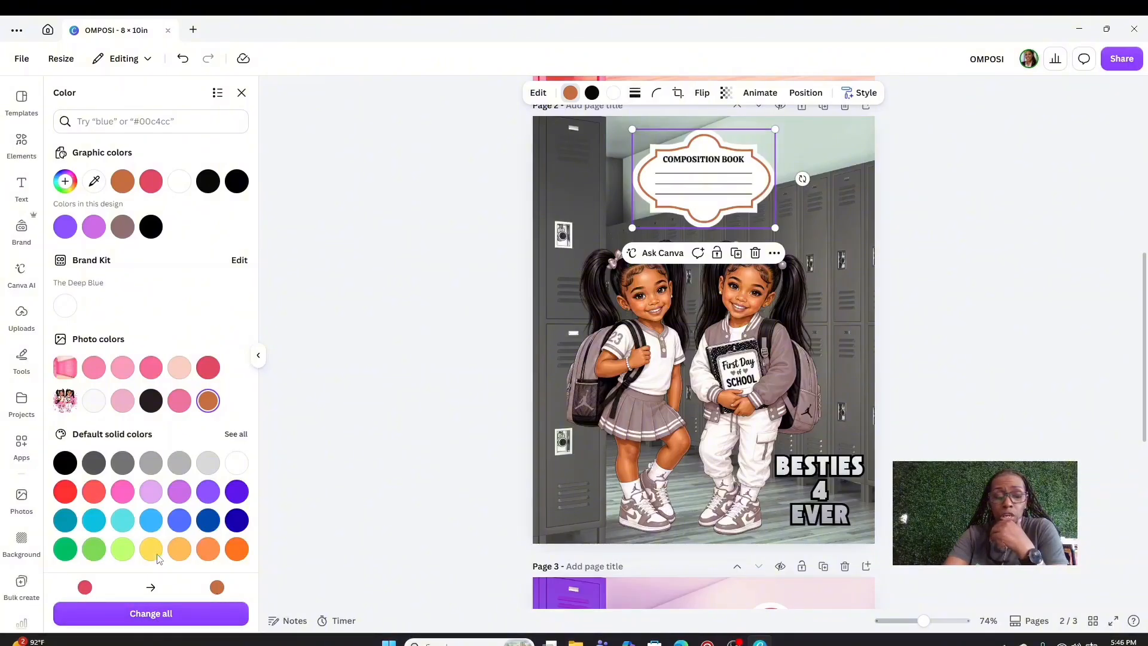
left_click(145, 614)
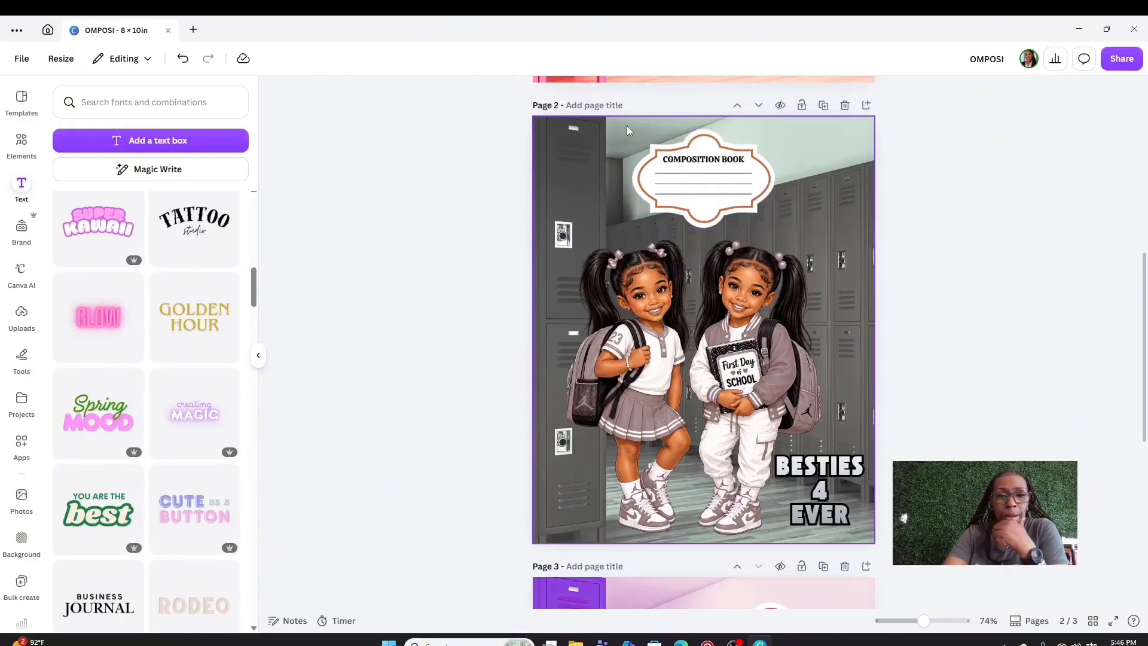
Compare magenta and several pinks from the full solid palette on the COMPOSITION BOOK label's border, settling on soft light pink
left_click(569, 94)
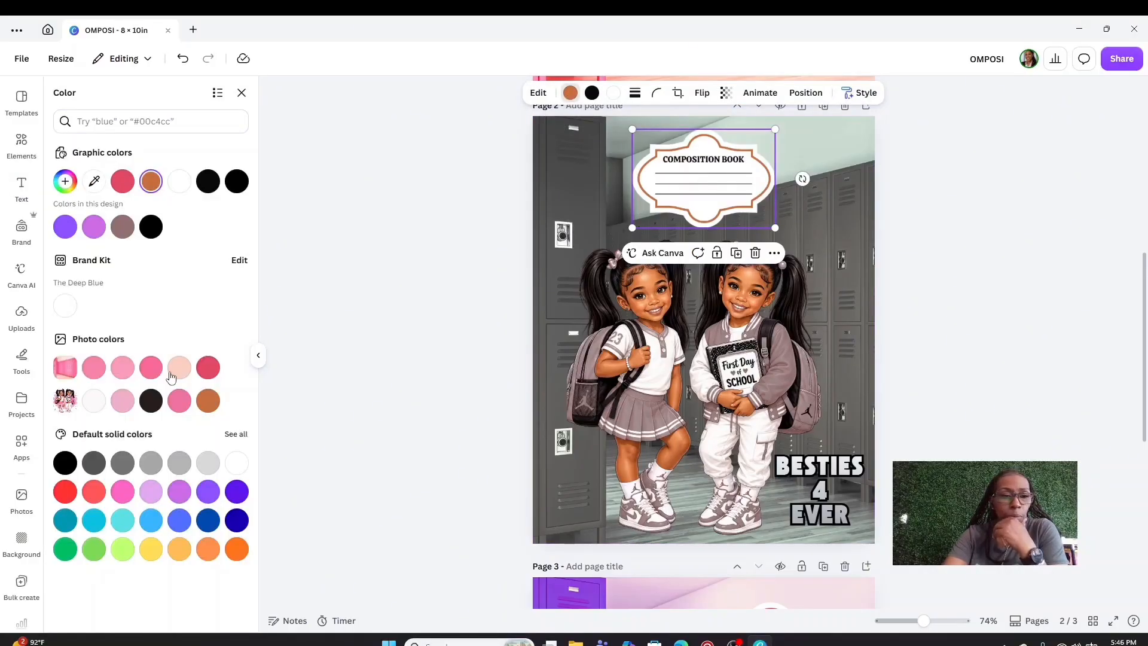
left_click(236, 434)
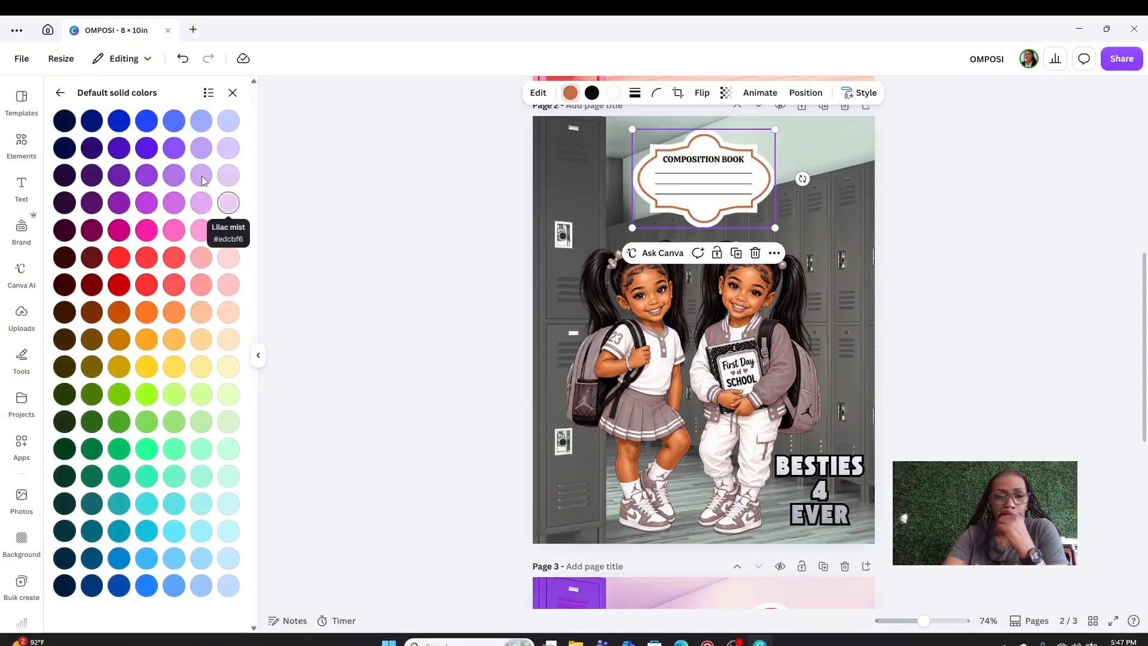
left_click(119, 230)
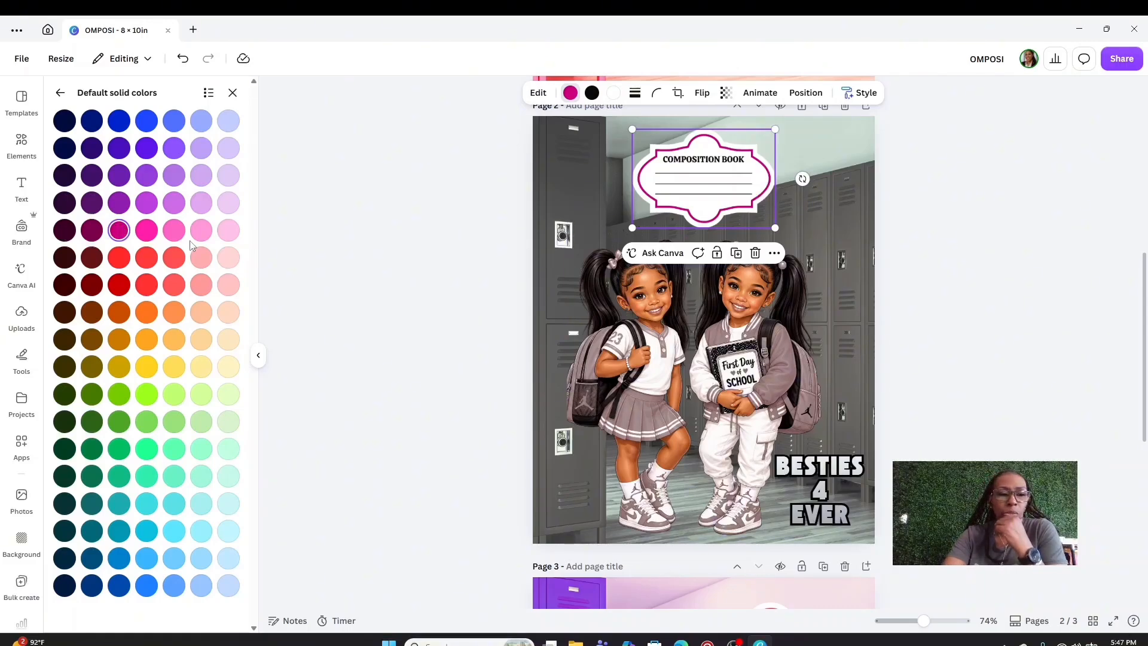
left_click(203, 258)
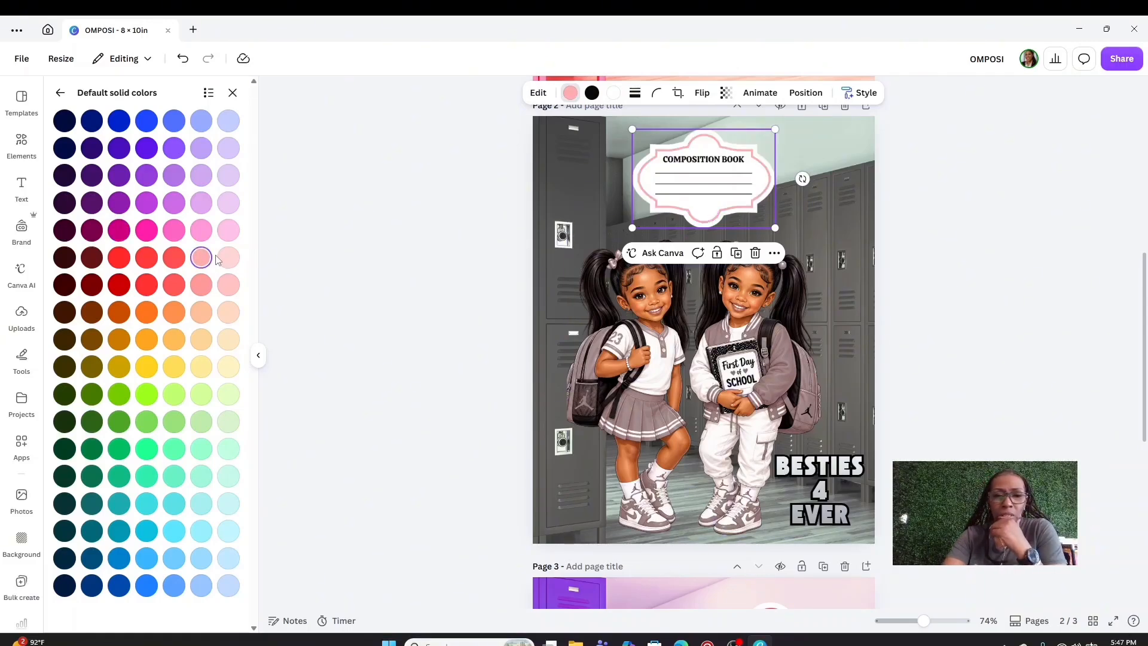
left_click(204, 230)
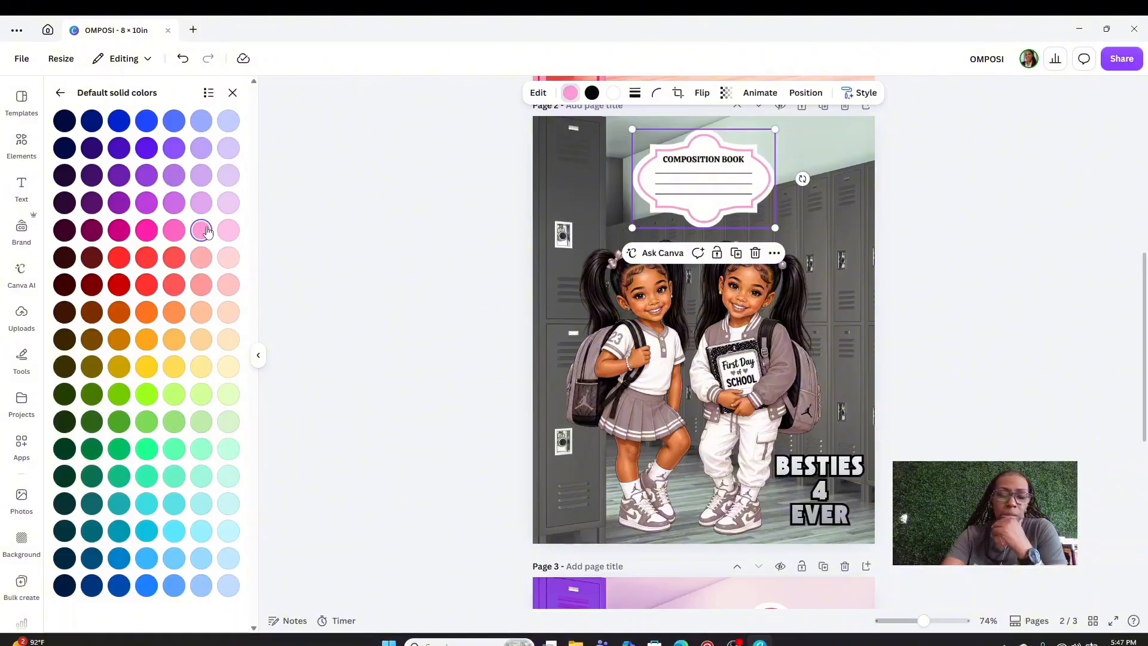
left_click(174, 231)
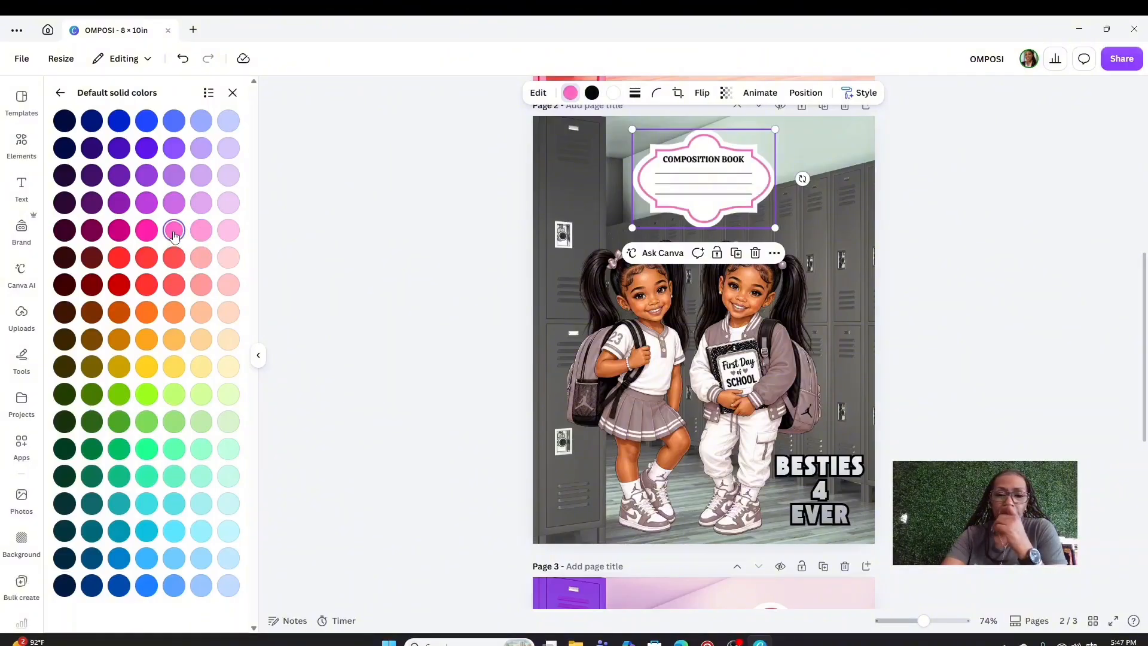
left_click(146, 232)
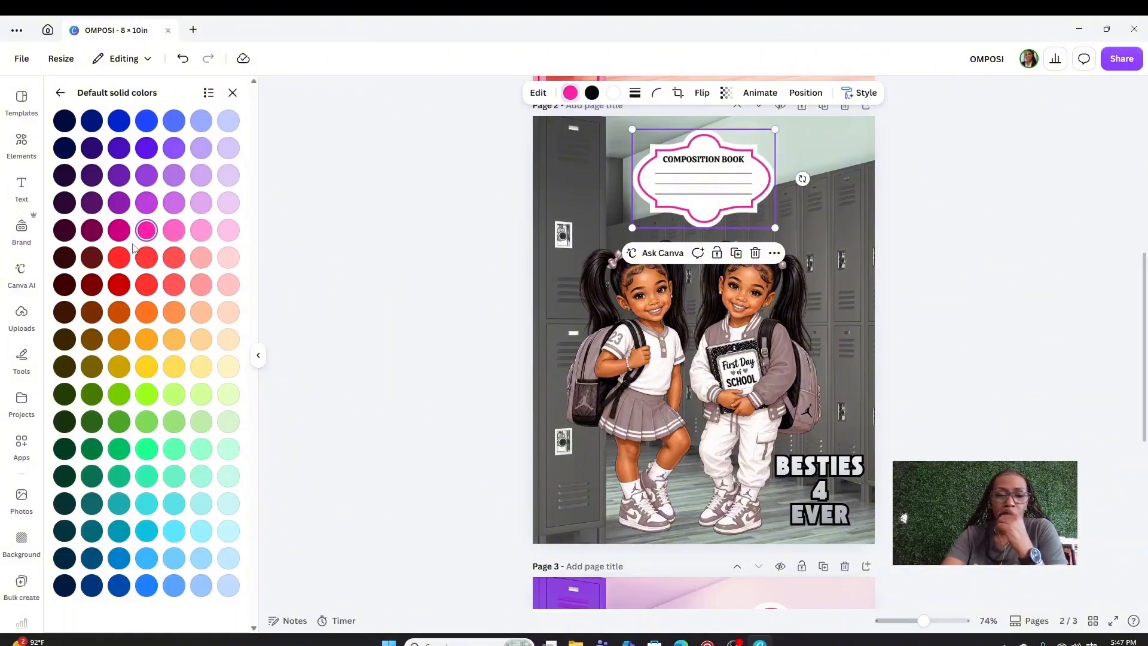
left_click(200, 258)
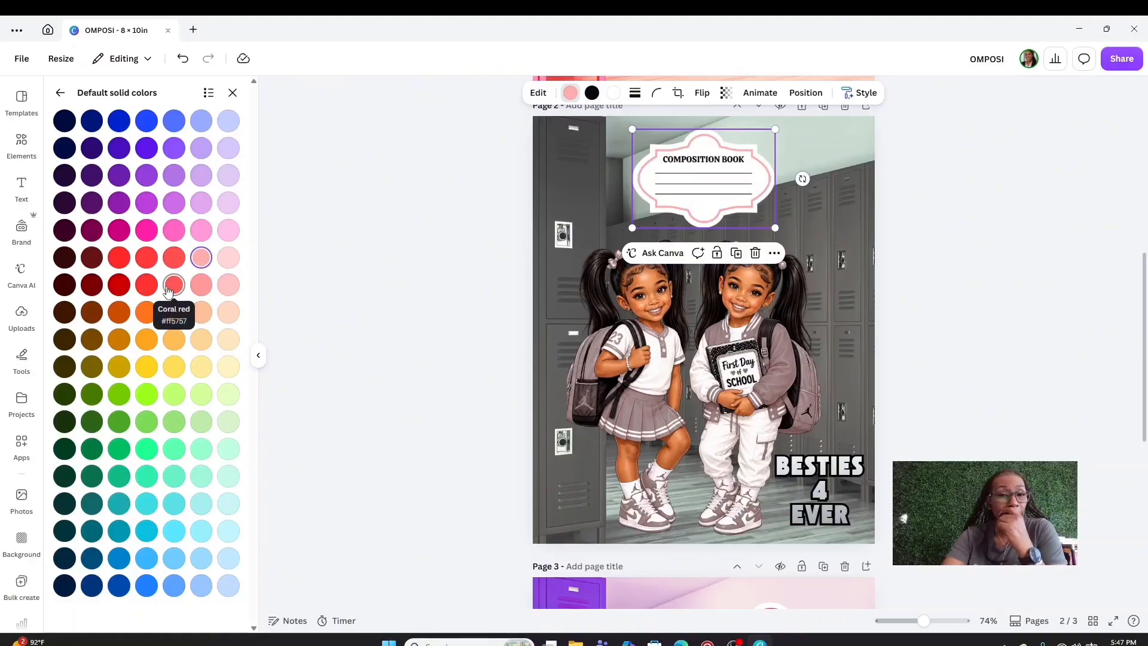
left_click(970, 215)
left_click(909, 254)
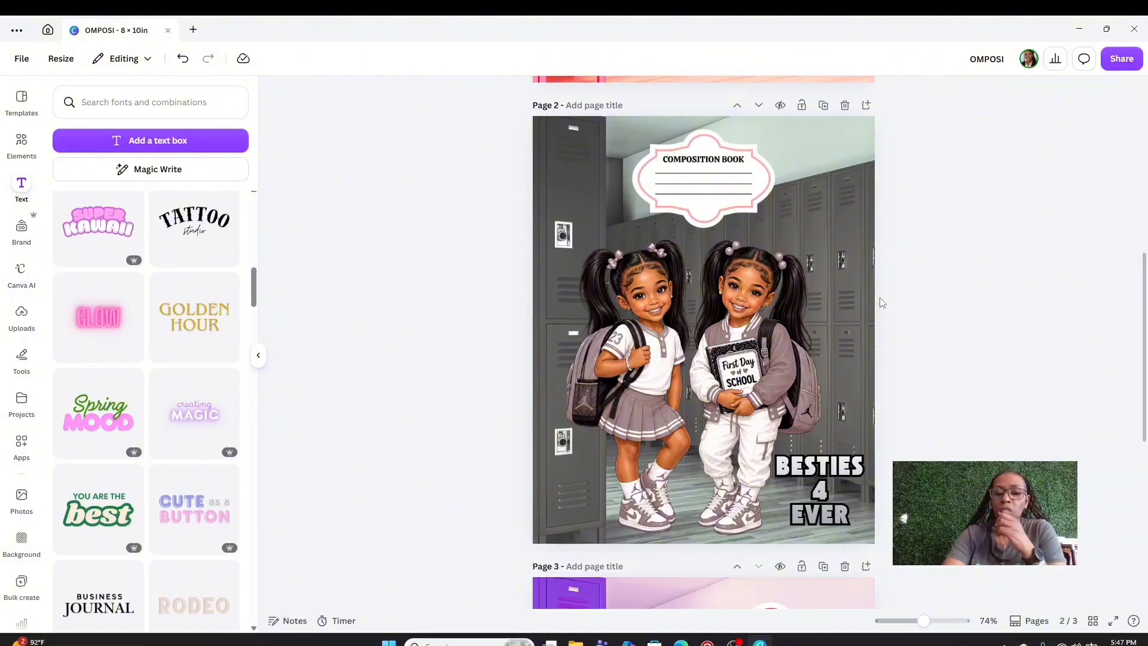
Recolor the BESTIES 4 EVER text on page 2 dark gray and its outline effect the pale peach photo color
left_click(837, 475)
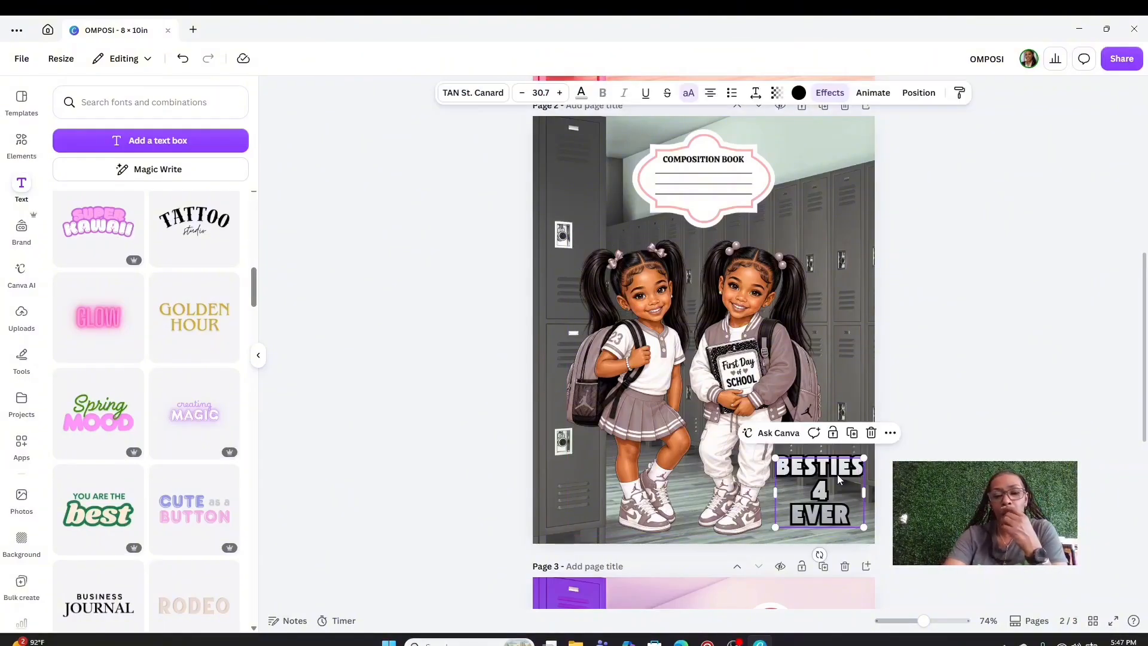
left_click(799, 92)
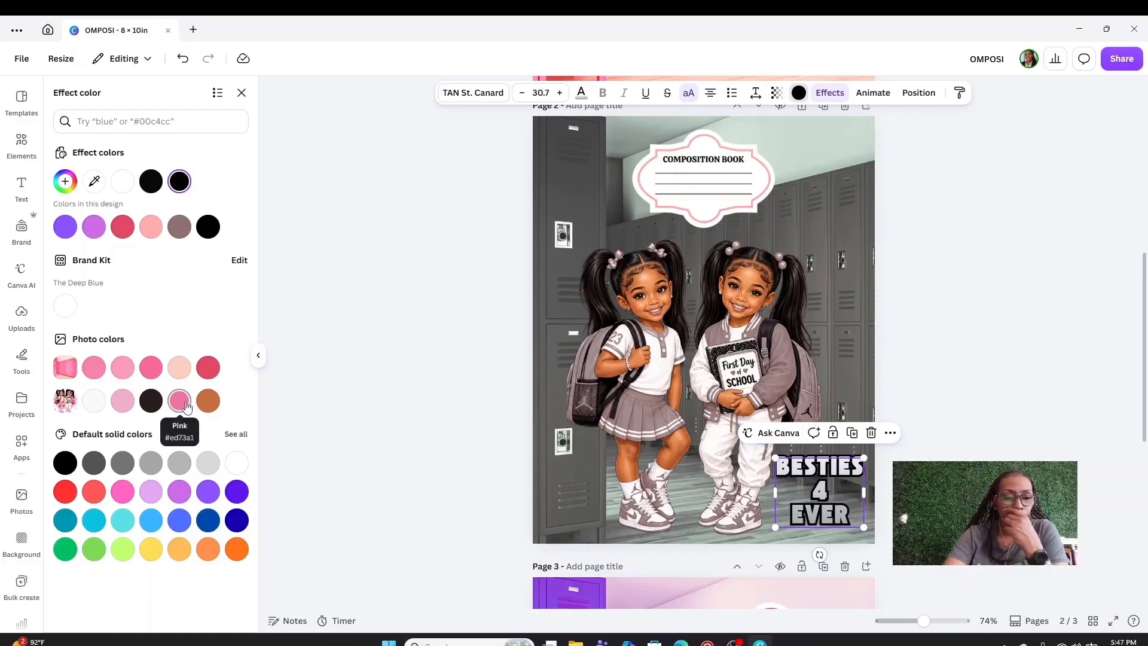
left_click(179, 370)
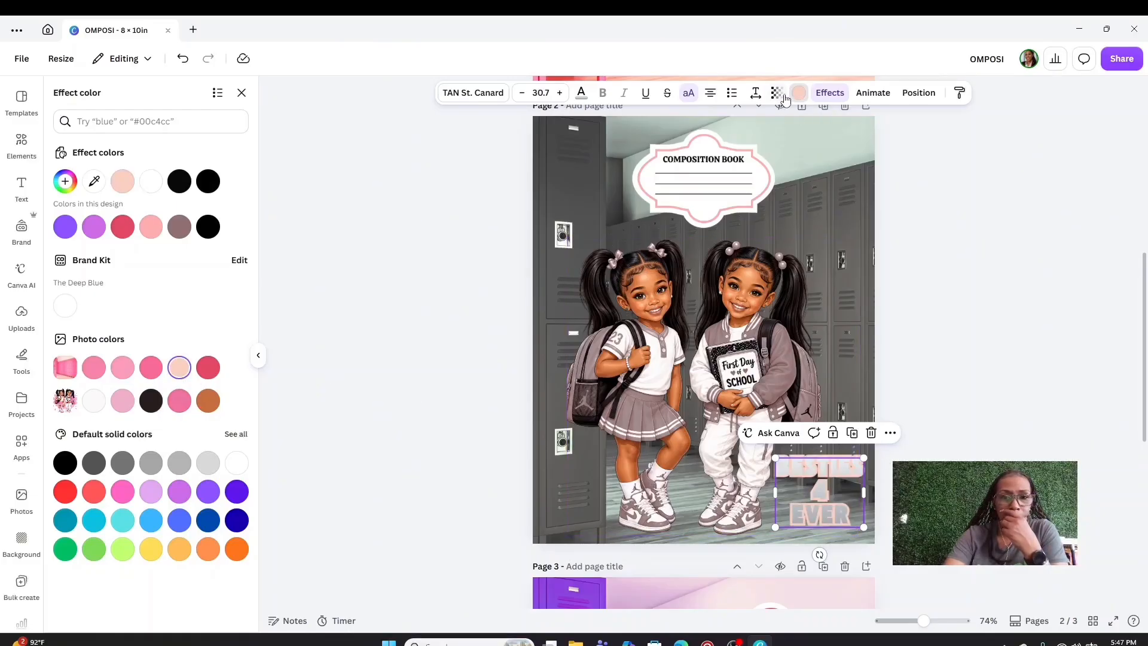
left_click(582, 96)
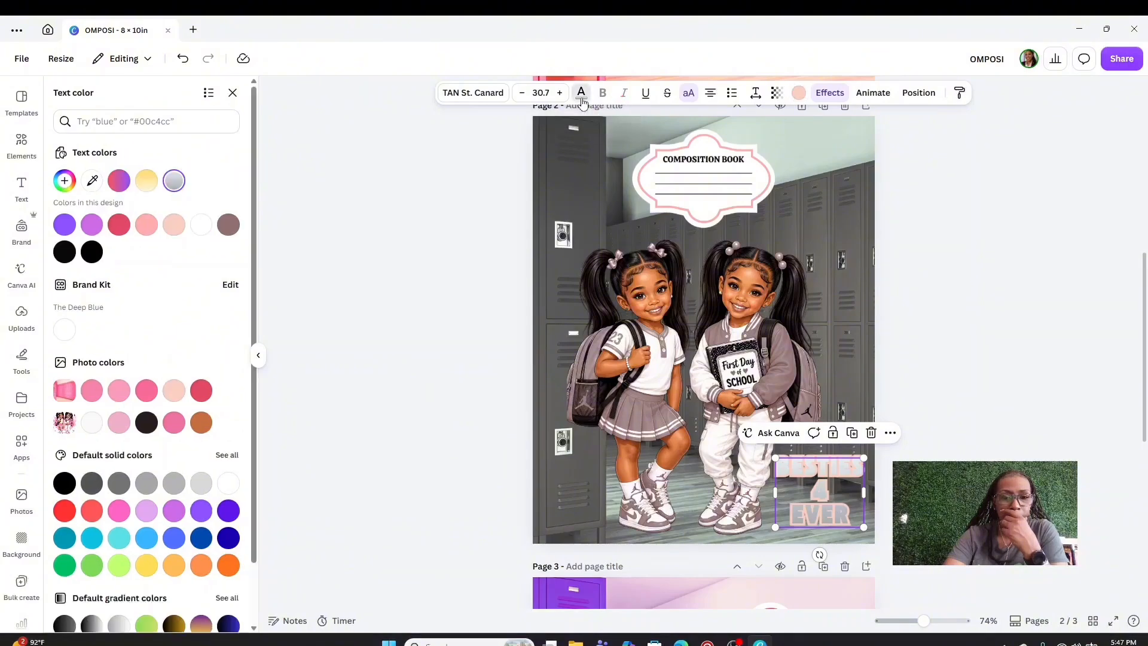
left_click(91, 484)
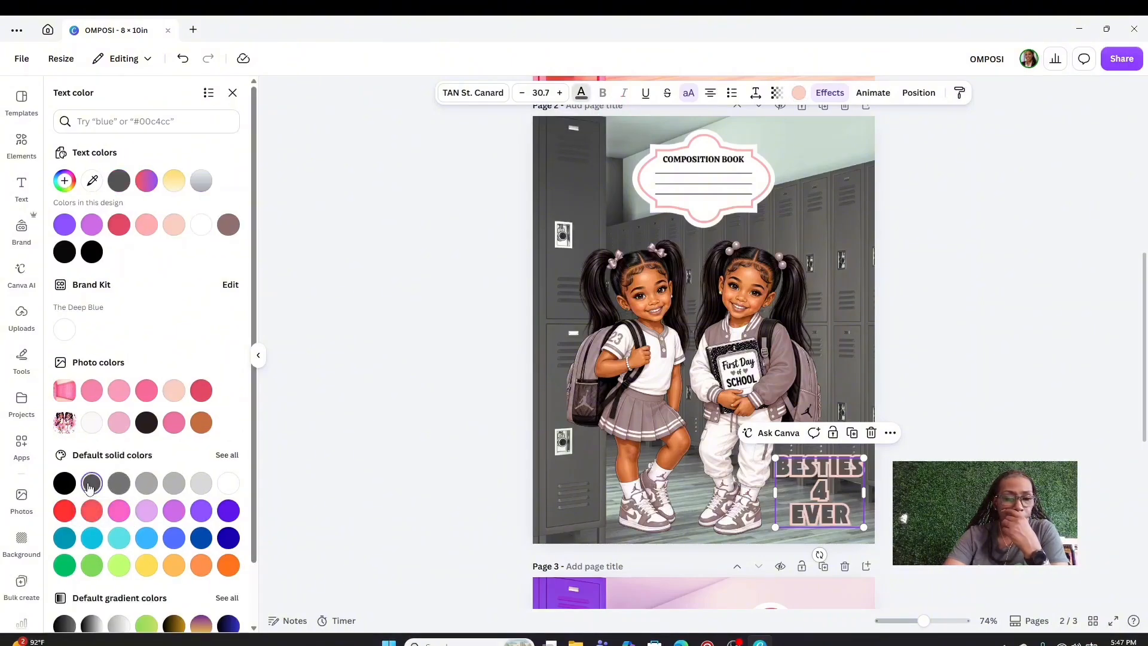
left_click(979, 443)
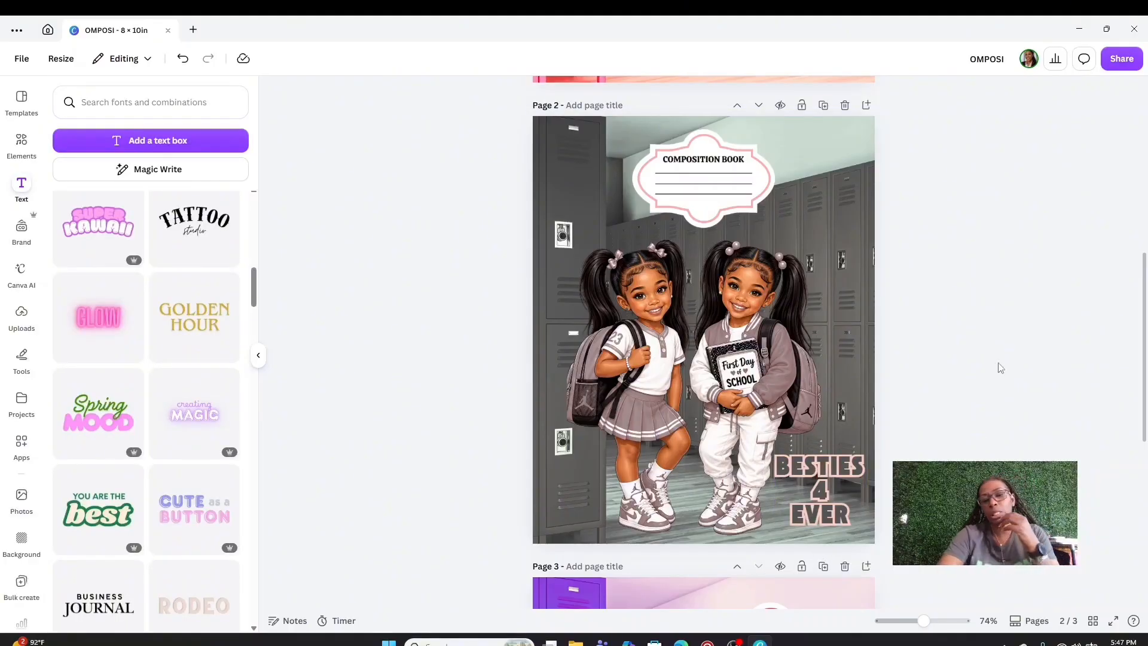
Compare the finished composition book covers on pages 1, 2 and 3
scroll(1095, 374, "up", 5)
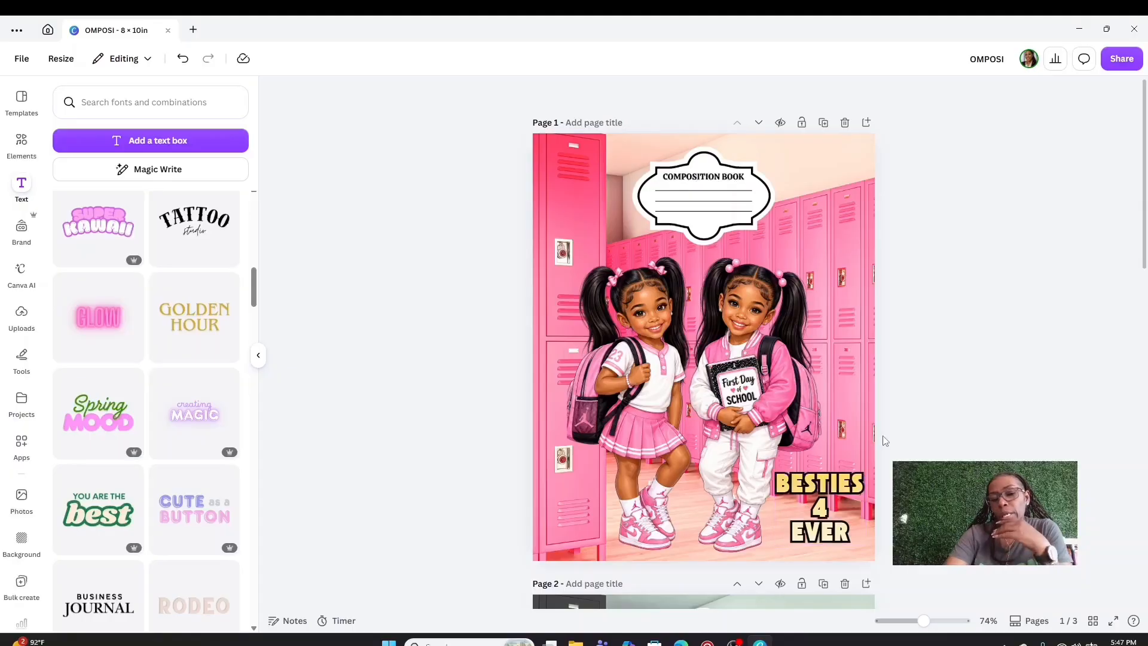
scroll(885, 440, "down", 8)
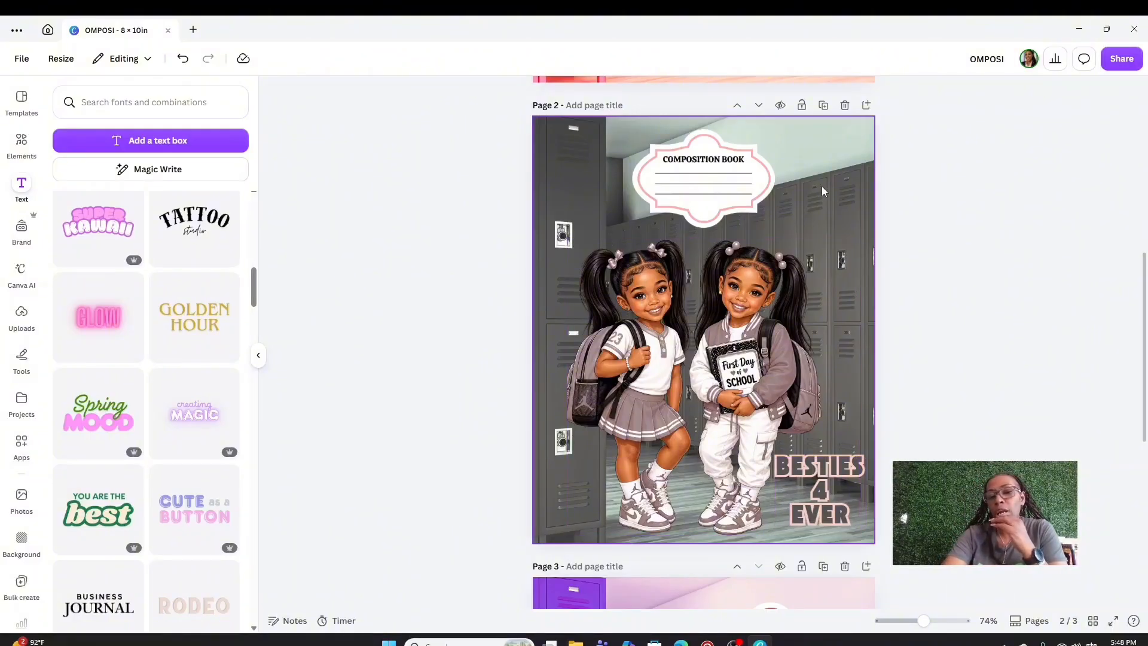
scroll(816, 323, "up", 8)
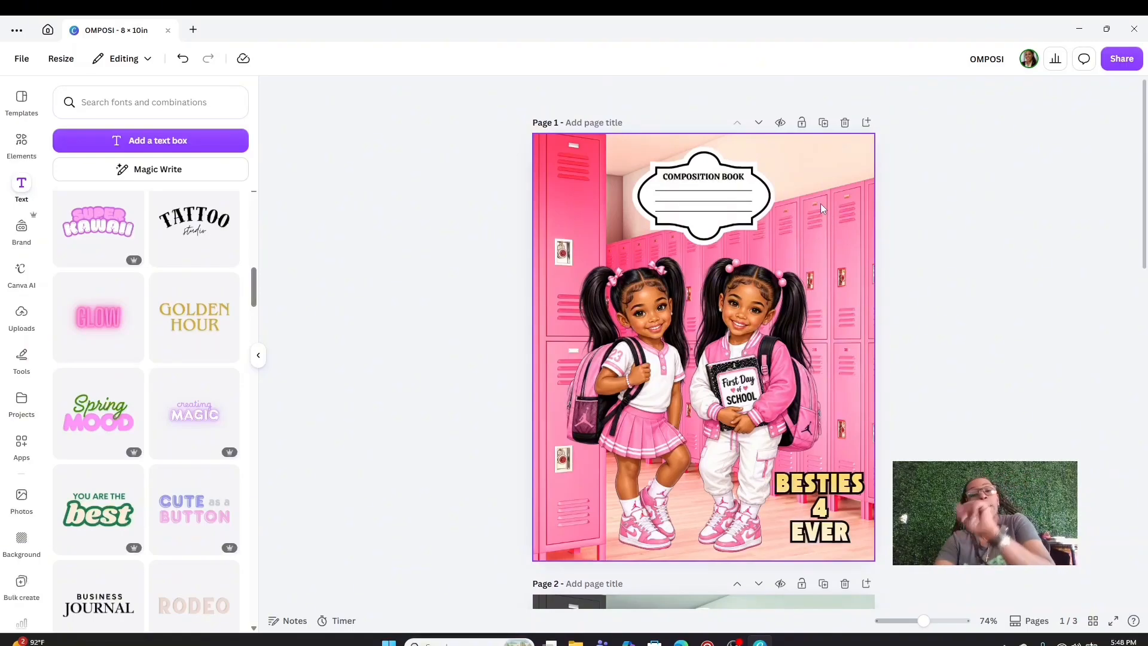
scroll(831, 195, "down", 8)
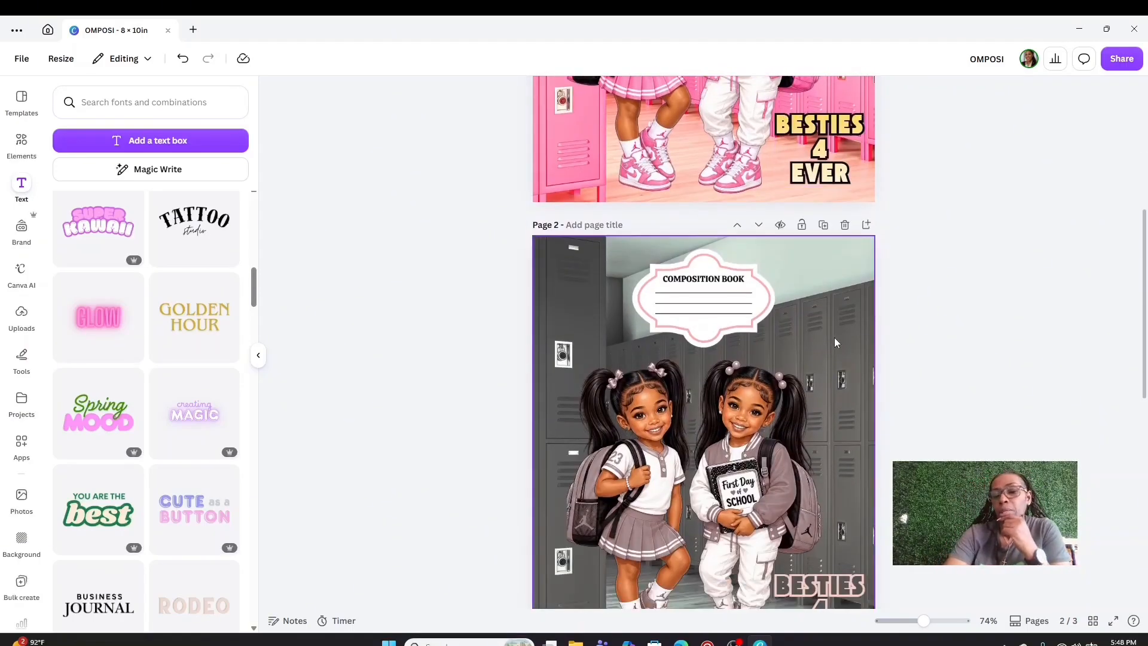
scroll(835, 341, "down", 7)
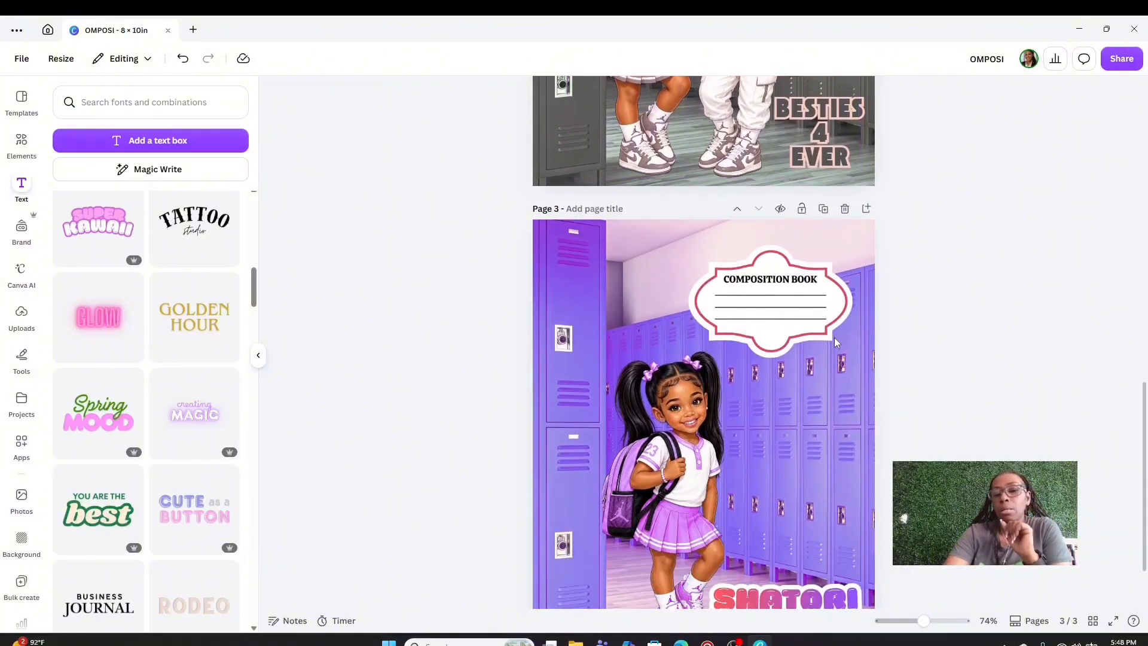
scroll(835, 342, "down", 1)
scroll(834, 337, "up", 6)
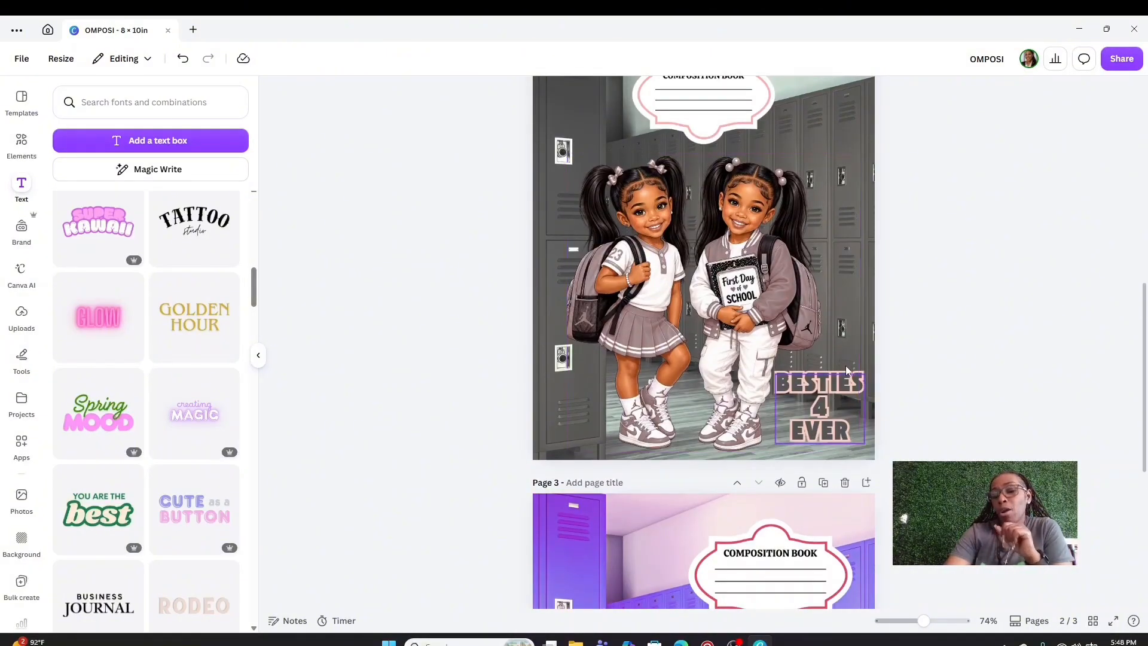
scroll(845, 364, "down", 6)
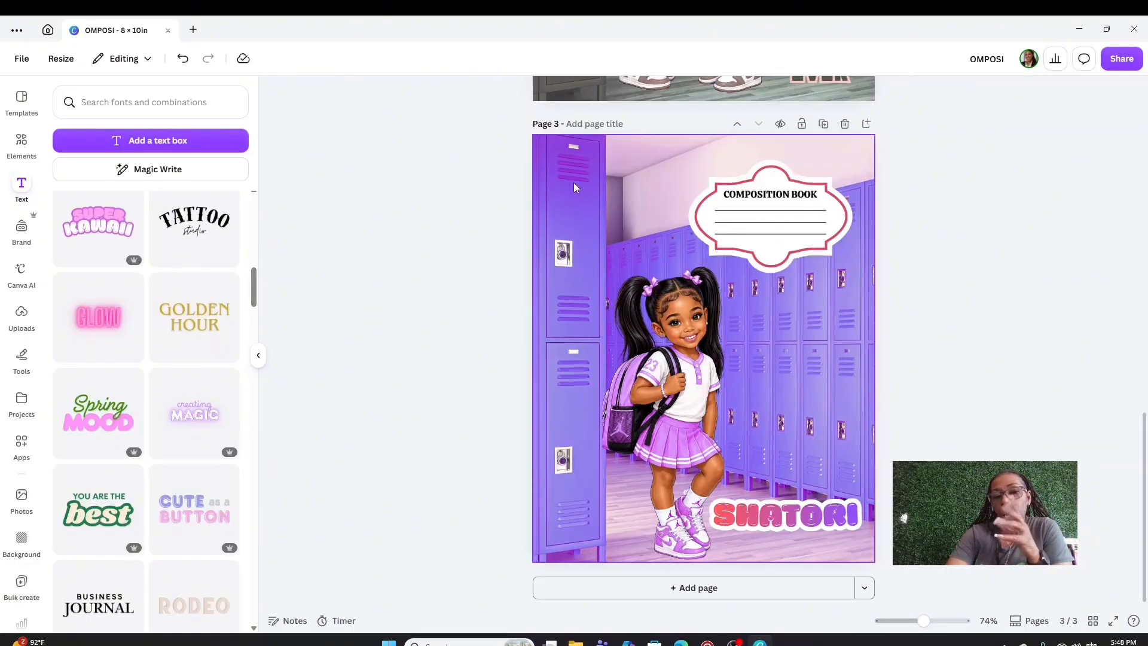
Duplicate the purple page 3 cover and recrop the girl image on the copy to show the second girl holding the book
left_click(824, 123)
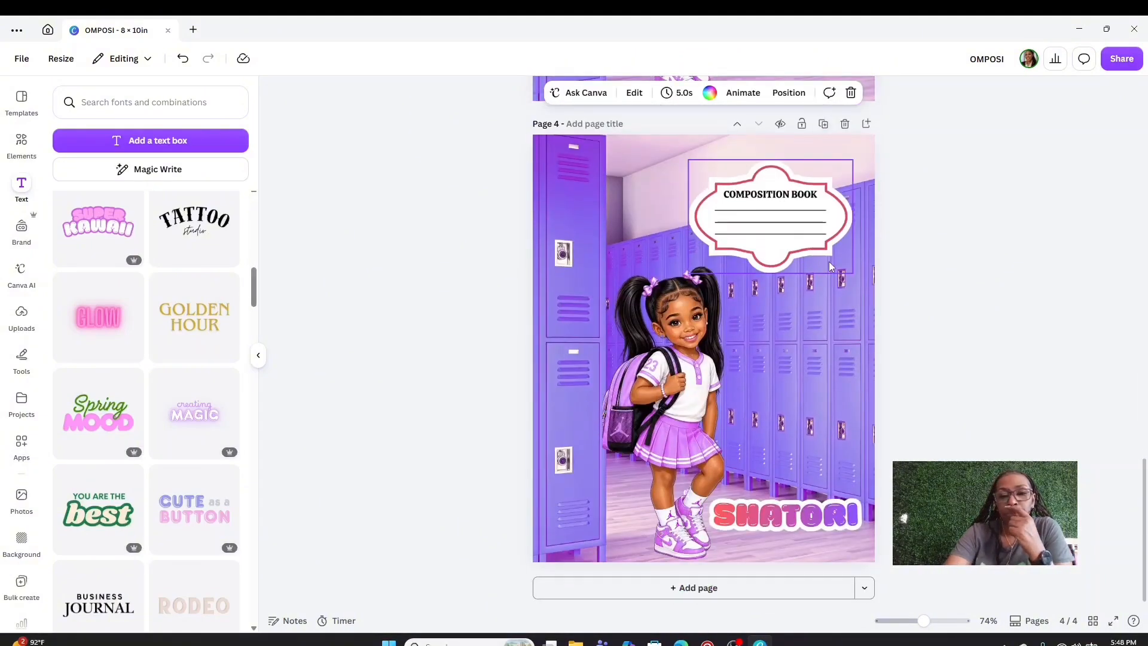
left_click(652, 345)
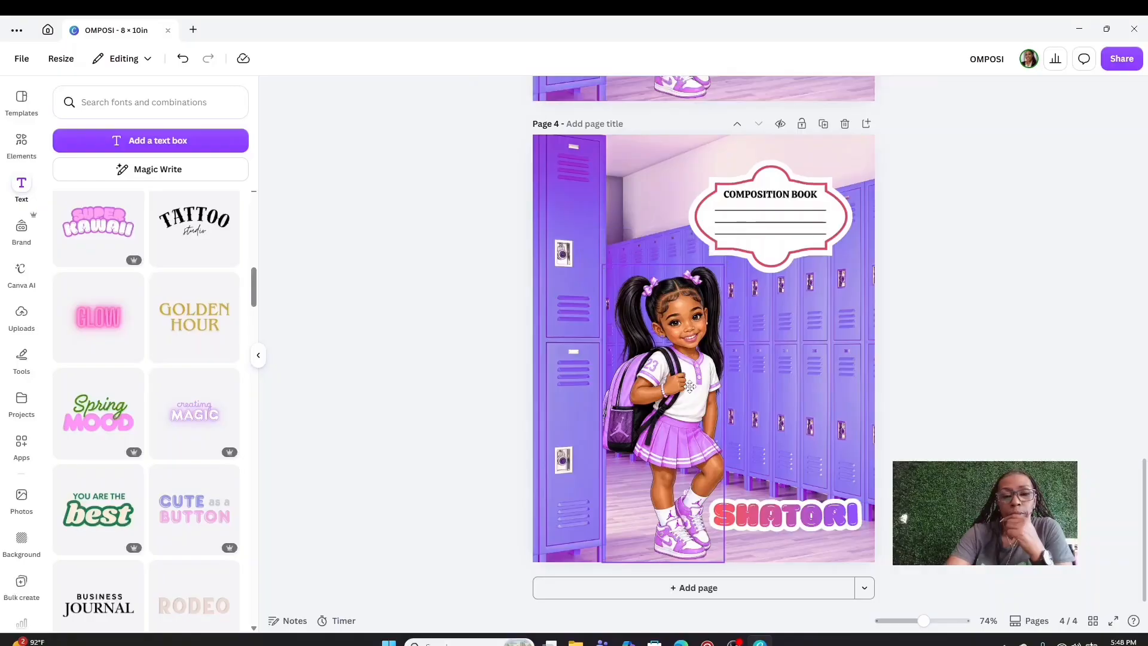
left_click_drag(674, 383, 775, 355)
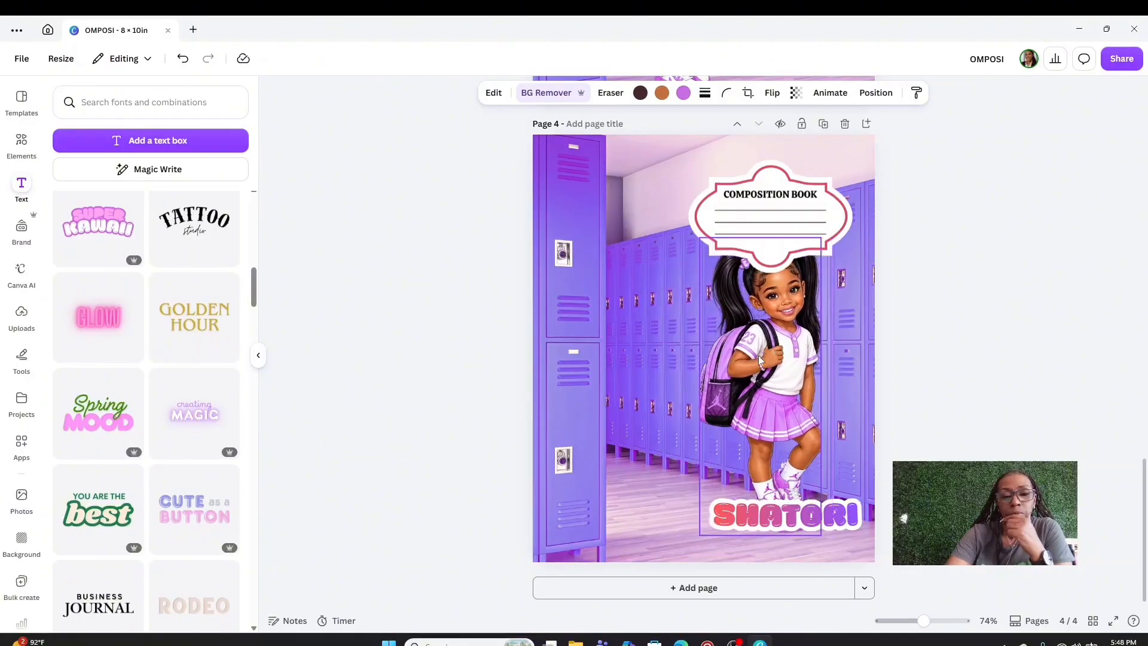
left_click_drag(698, 384, 615, 377)
left_click_drag(735, 346, 643, 375)
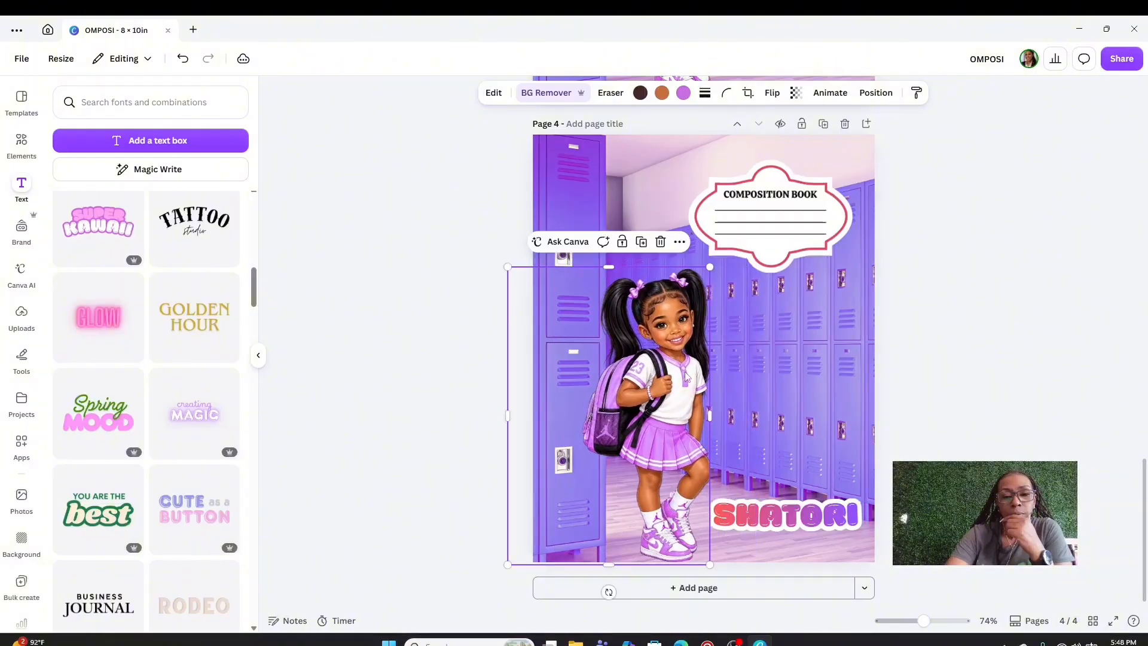
left_click_drag(729, 414, 829, 415)
left_click_drag(506, 418, 712, 421)
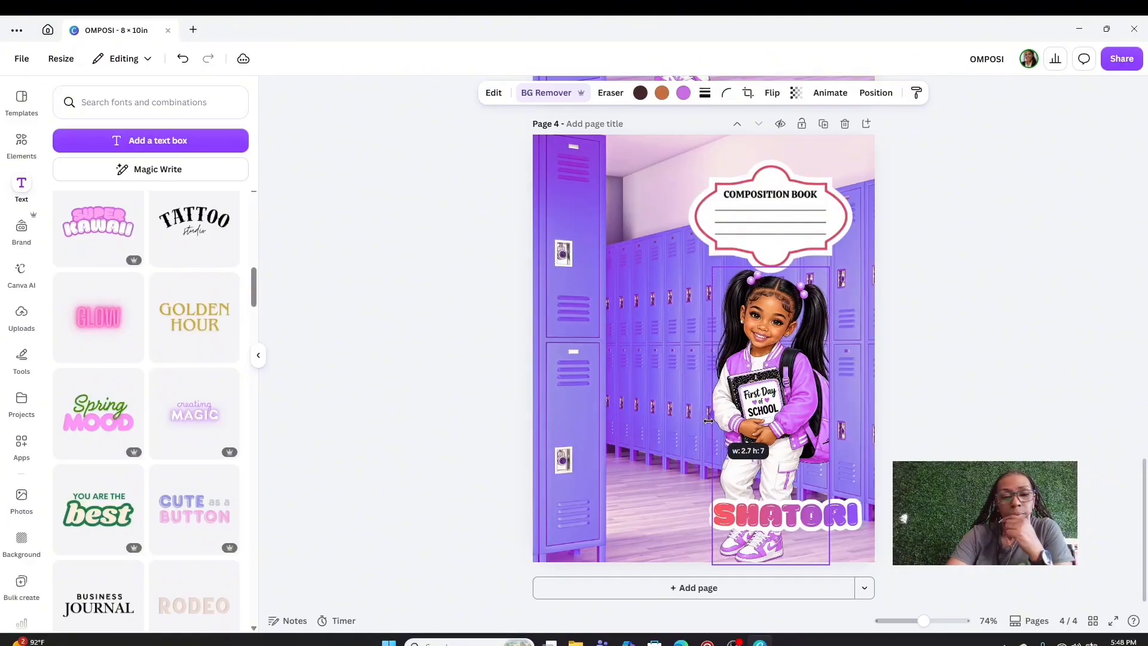
left_click(985, 395)
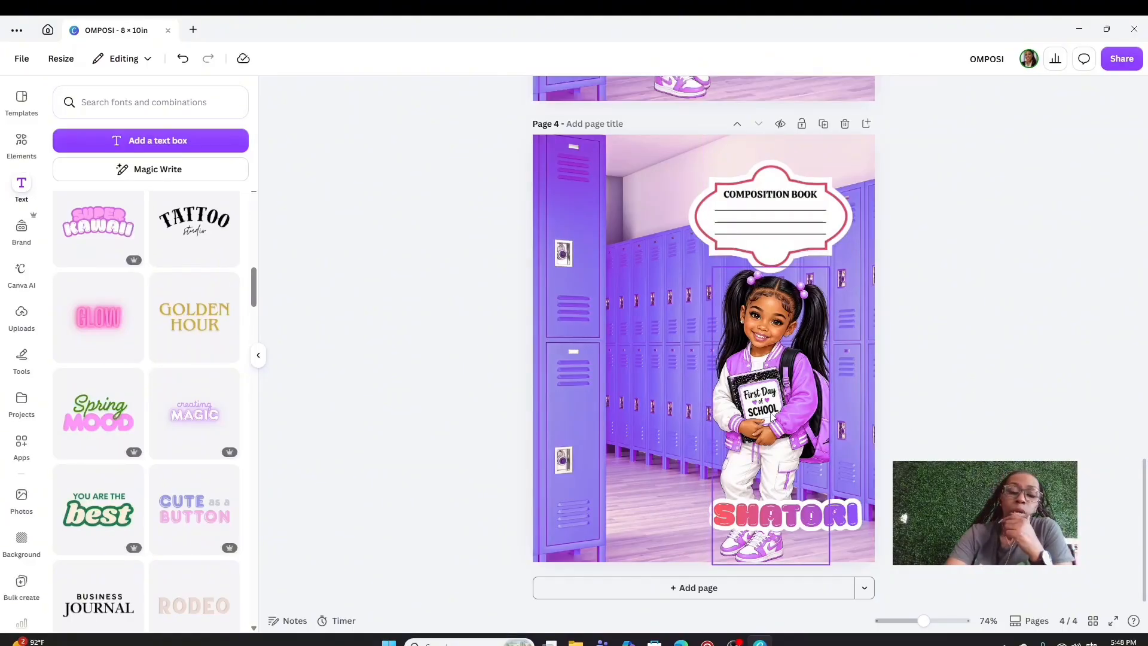
Widen the girl image's crop on page 4 to include her whole backpack and place her near the page center
left_click_drag(772, 389, 708, 389)
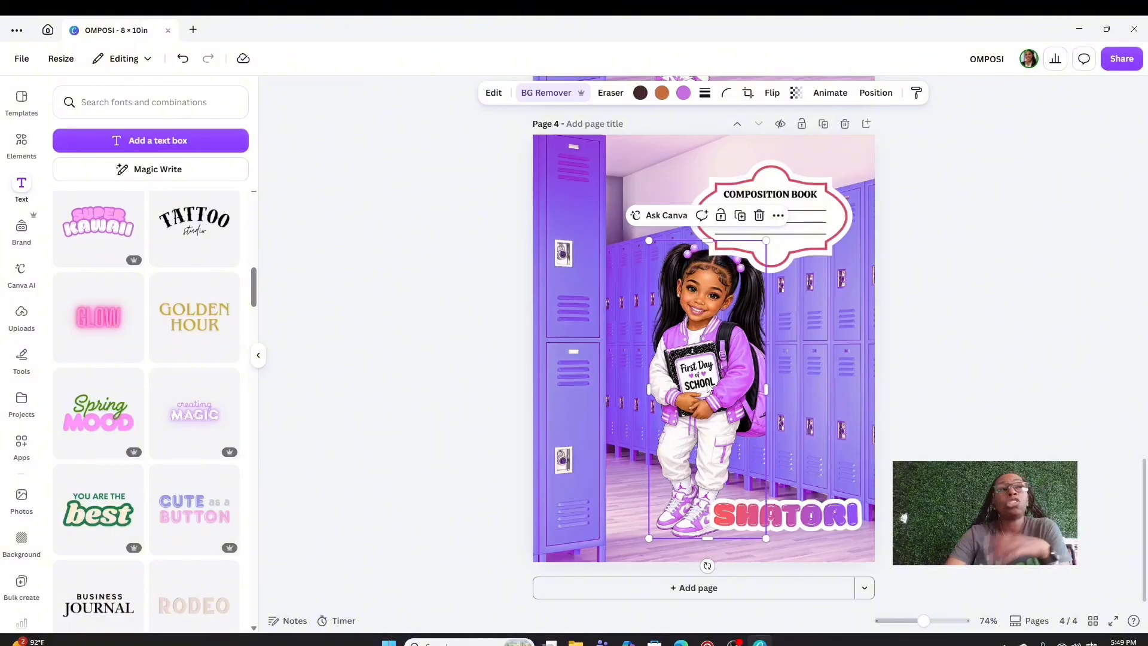
left_click(909, 427)
left_click(762, 393)
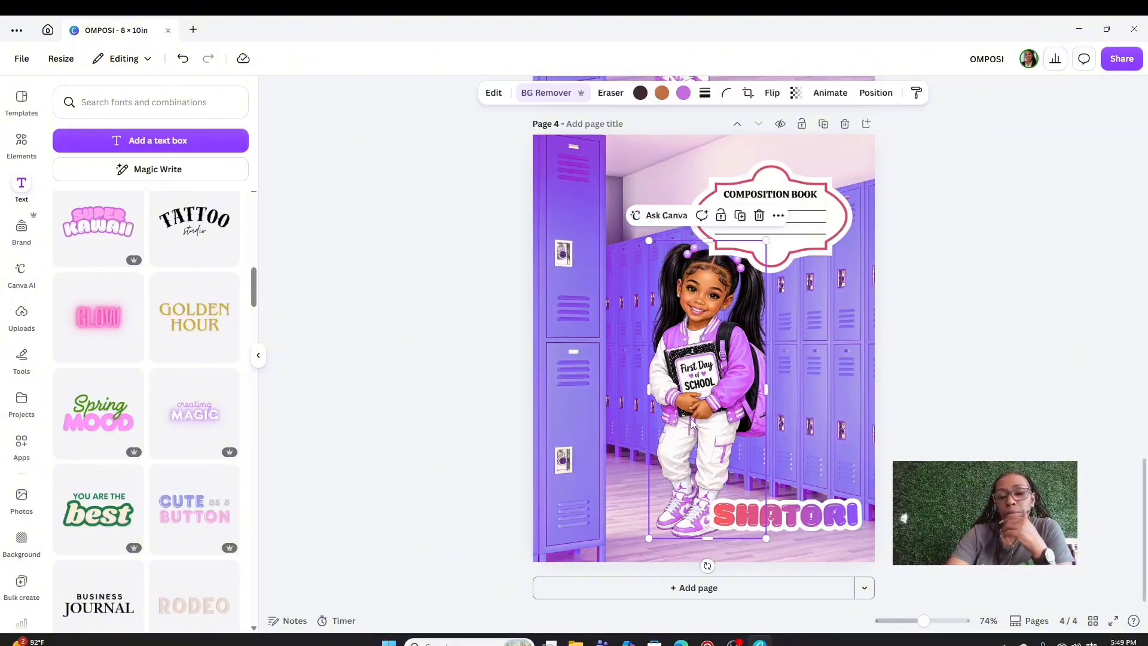
left_click_drag(767, 389, 705, 397)
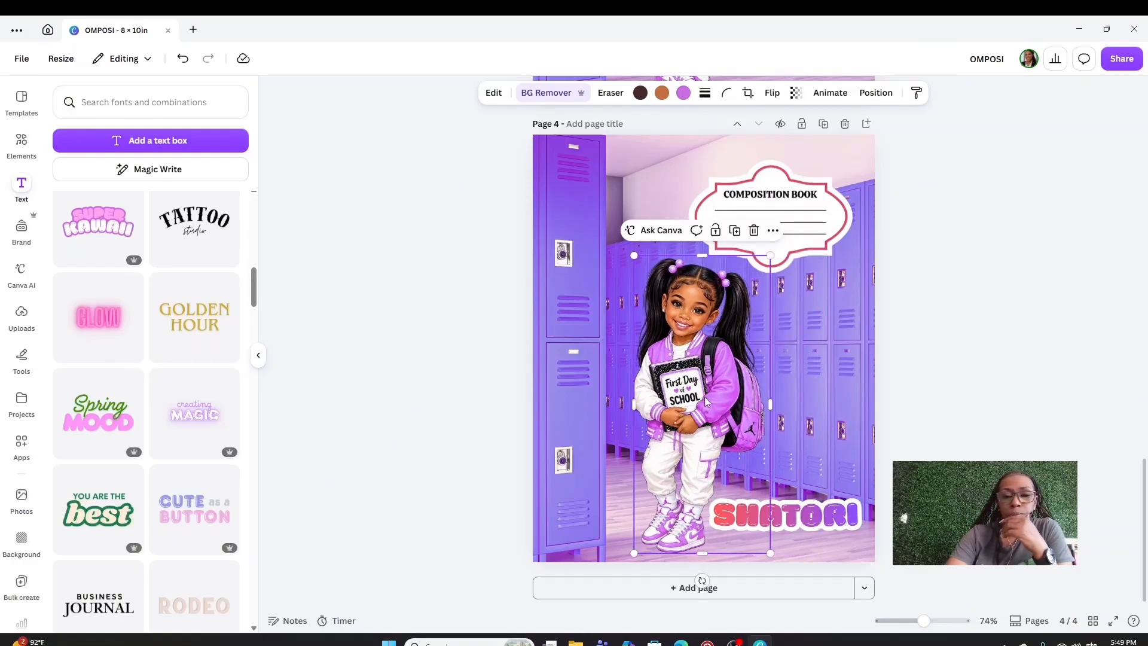
Rearrange the page 4 cover with the label at the top center, the girl on the right side and the name text on the left
left_click(804, 222)
left_click_drag(804, 223, 720, 211)
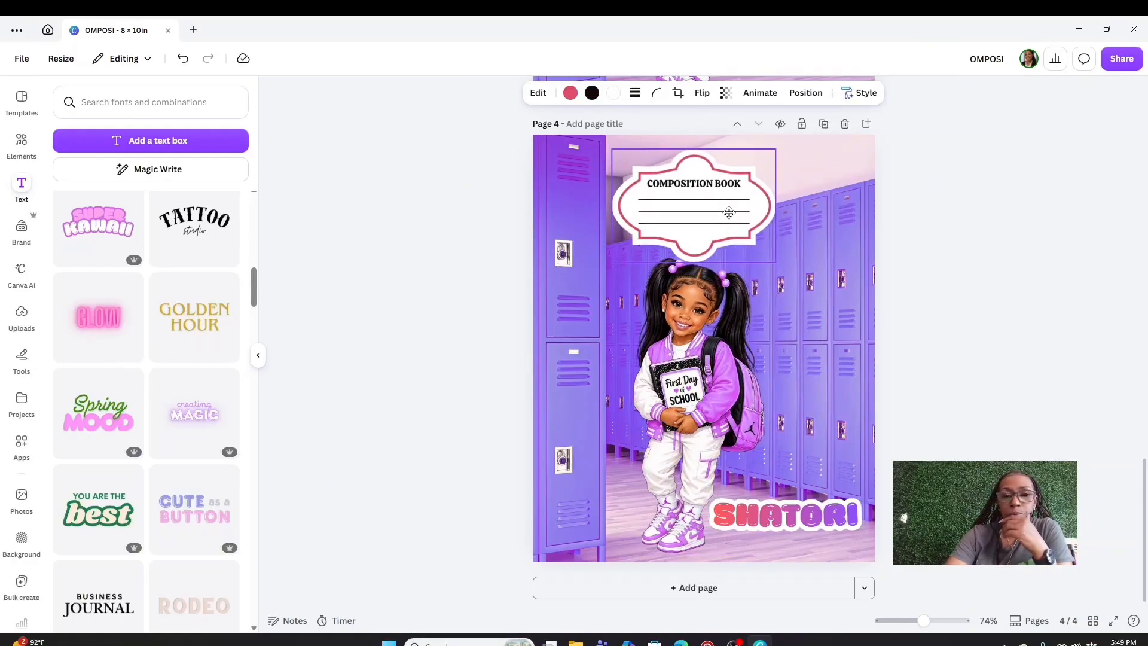
left_click(726, 303)
left_click_drag(698, 401, 769, 398)
left_click_drag(827, 520, 609, 421)
left_click(804, 523)
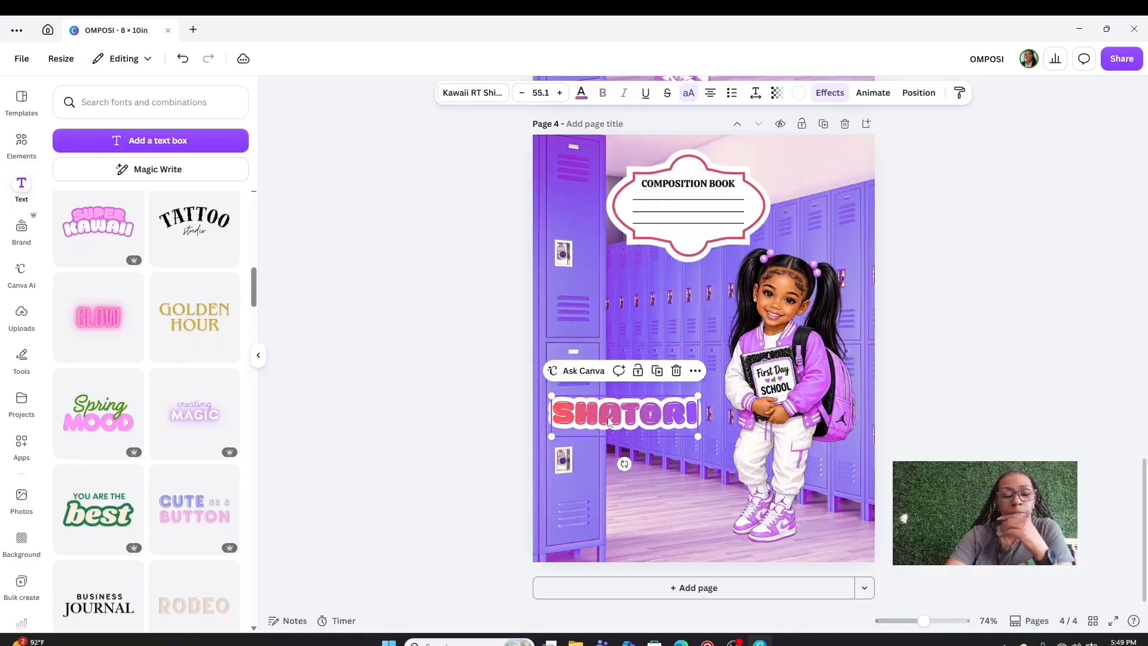
left_click_drag(781, 463, 775, 469)
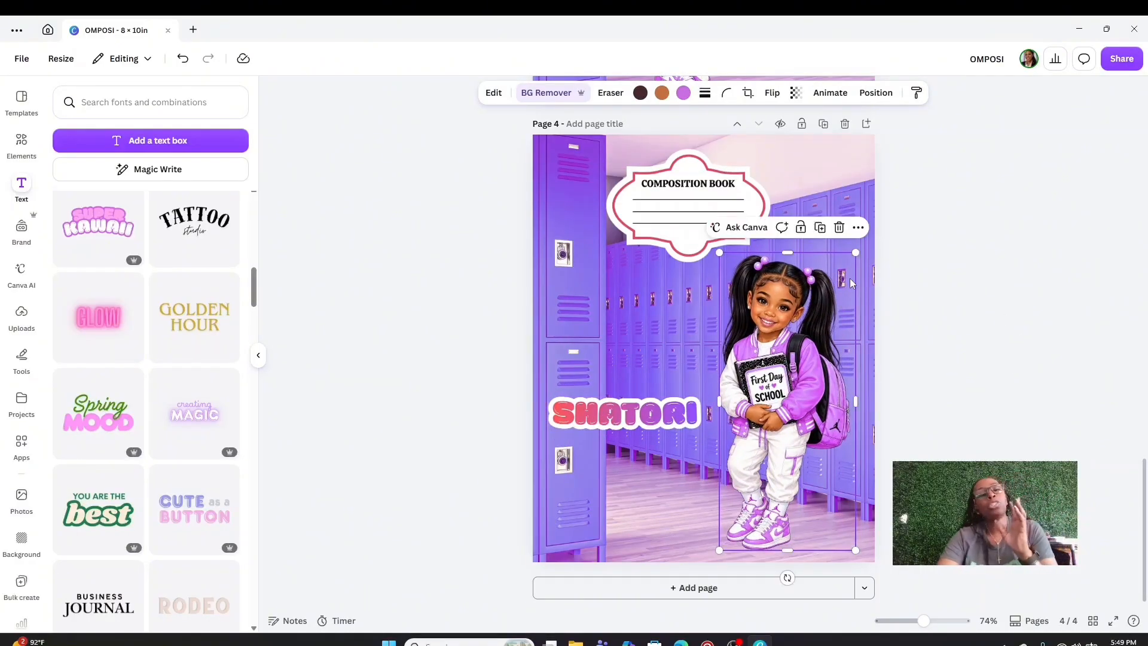
Compare black, mint, lime, dark green and dark teal for the purple tone of page 4's locker background, settling on bright cyan
scroll(811, 280, "up", 7)
scroll(801, 349, "down", 6)
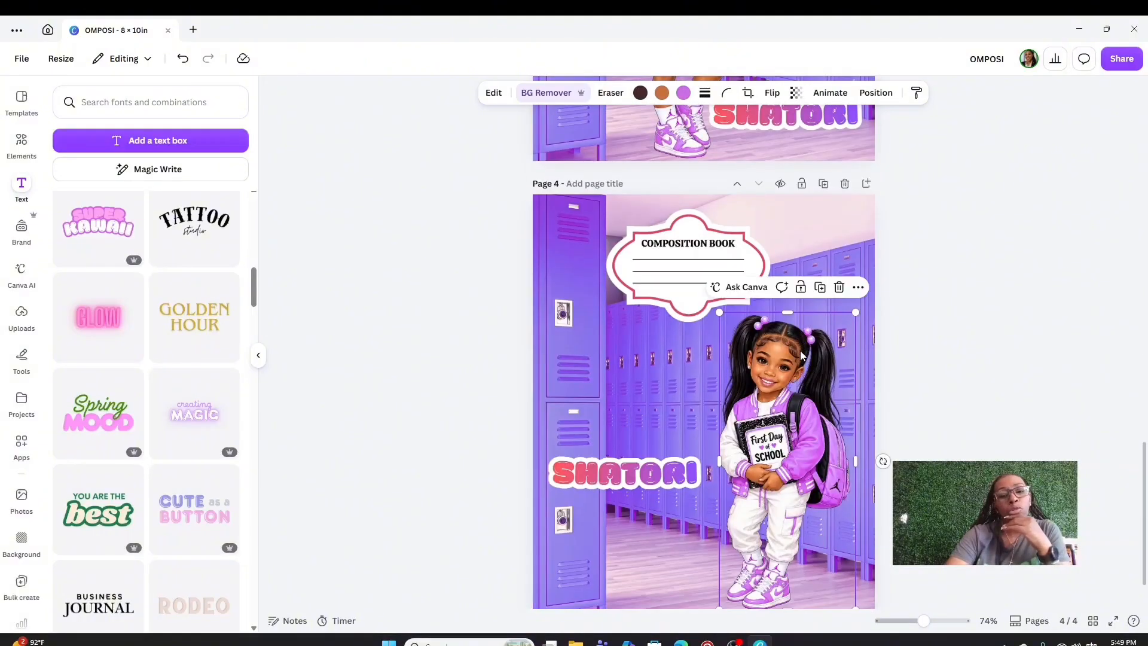
left_click(864, 214)
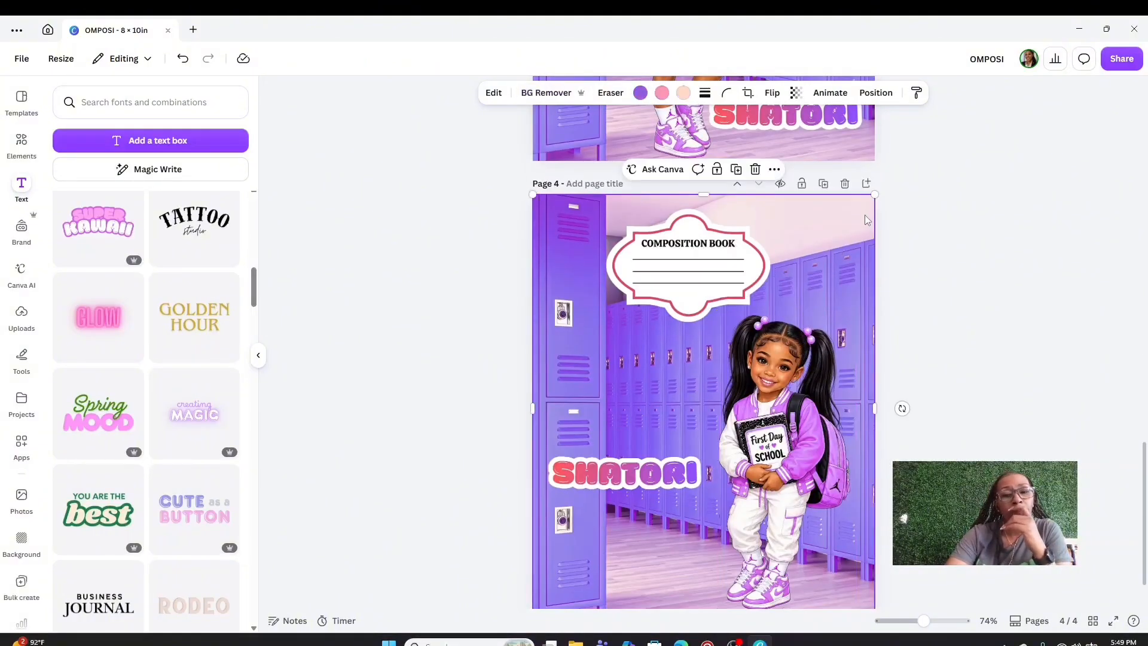
left_click(640, 93)
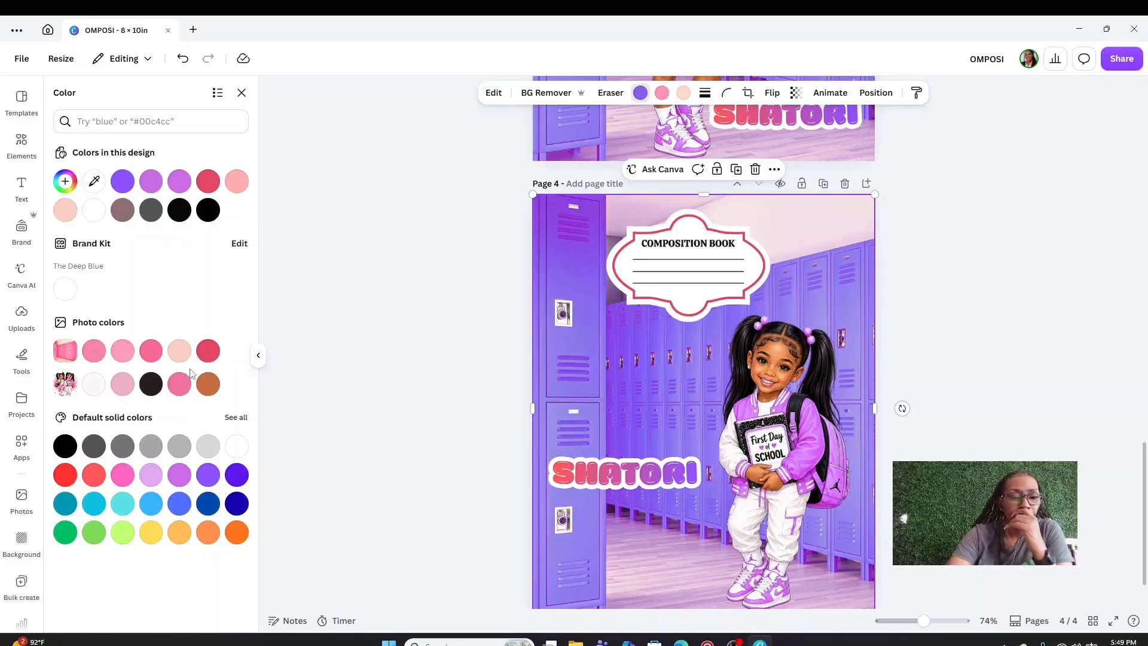
left_click(65, 447)
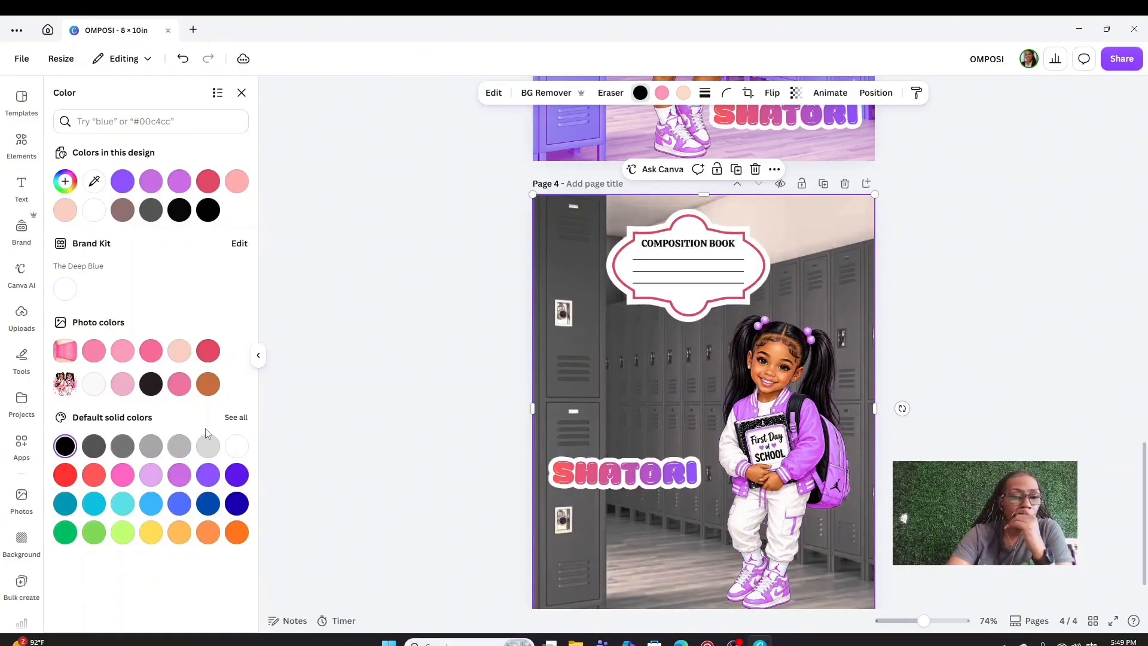
left_click(236, 417)
left_click(169, 452)
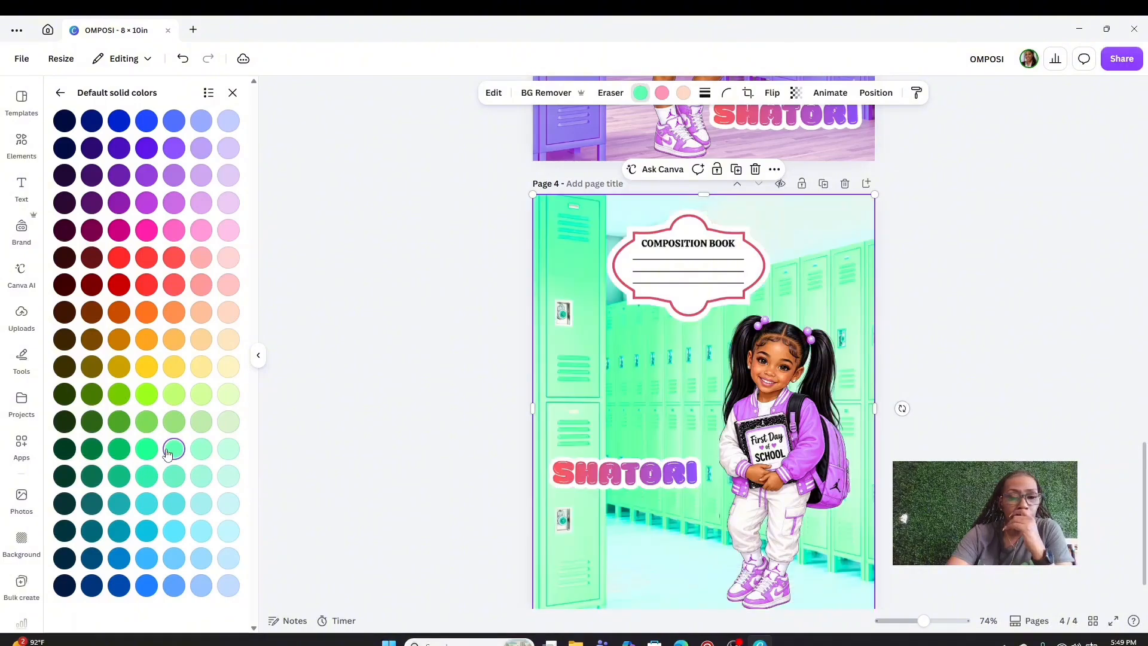
left_click(118, 396)
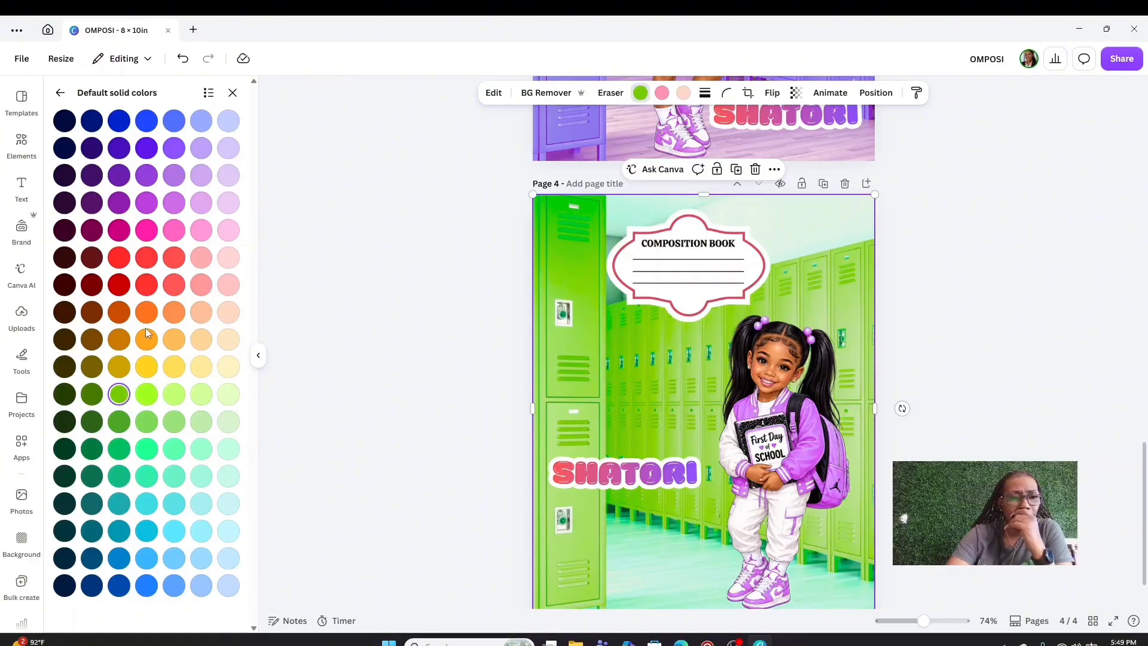
left_click(93, 452)
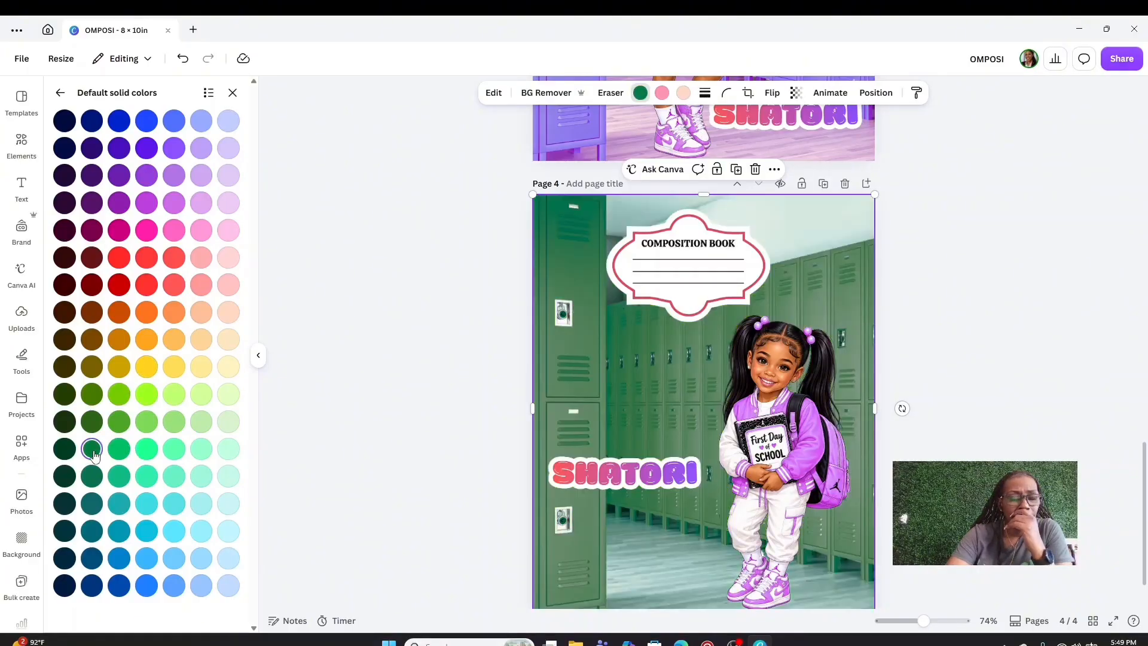
left_click(92, 506)
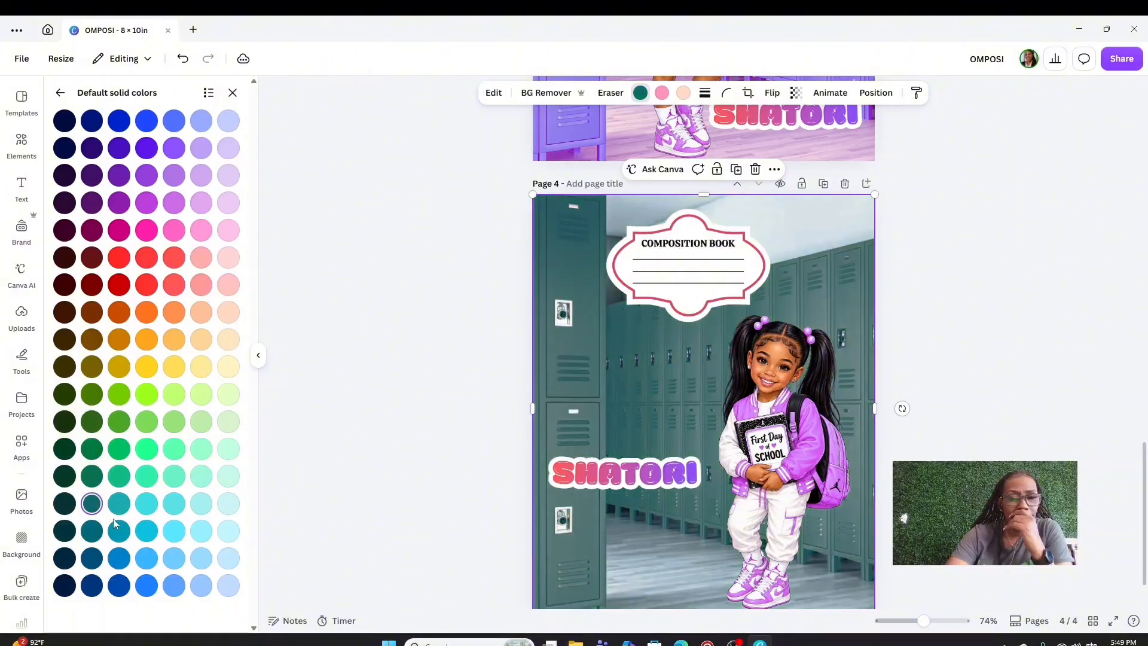
left_click(142, 538)
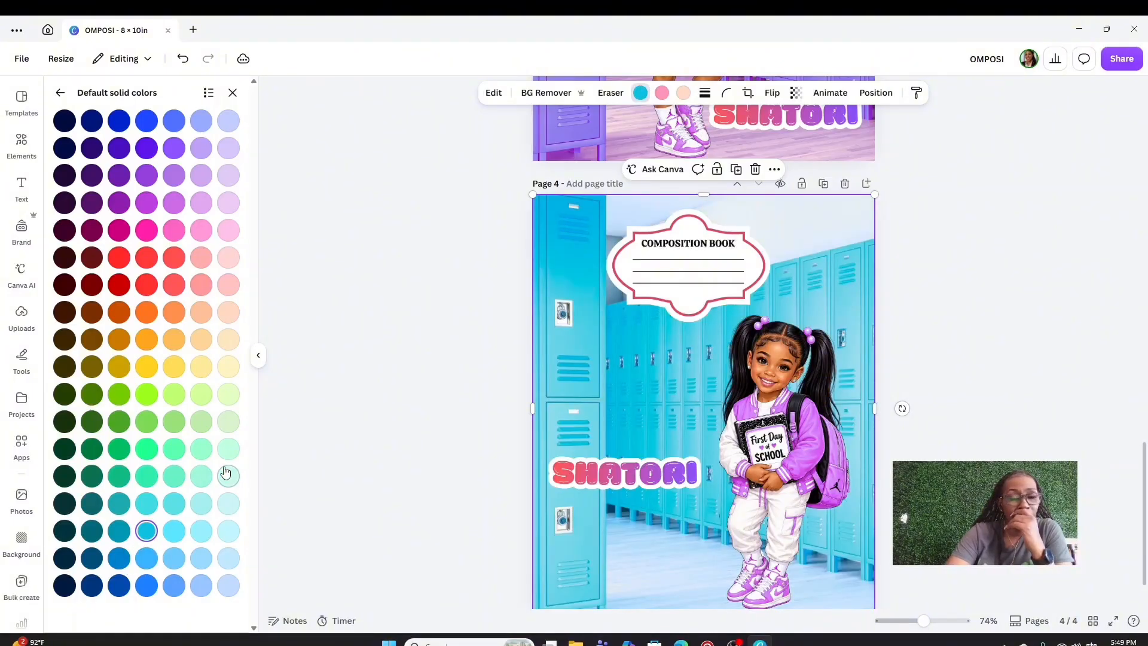
Try sky blue, bright blue and dark blue for the purple tone of the girl's outfit on page 4
left_click(803, 396)
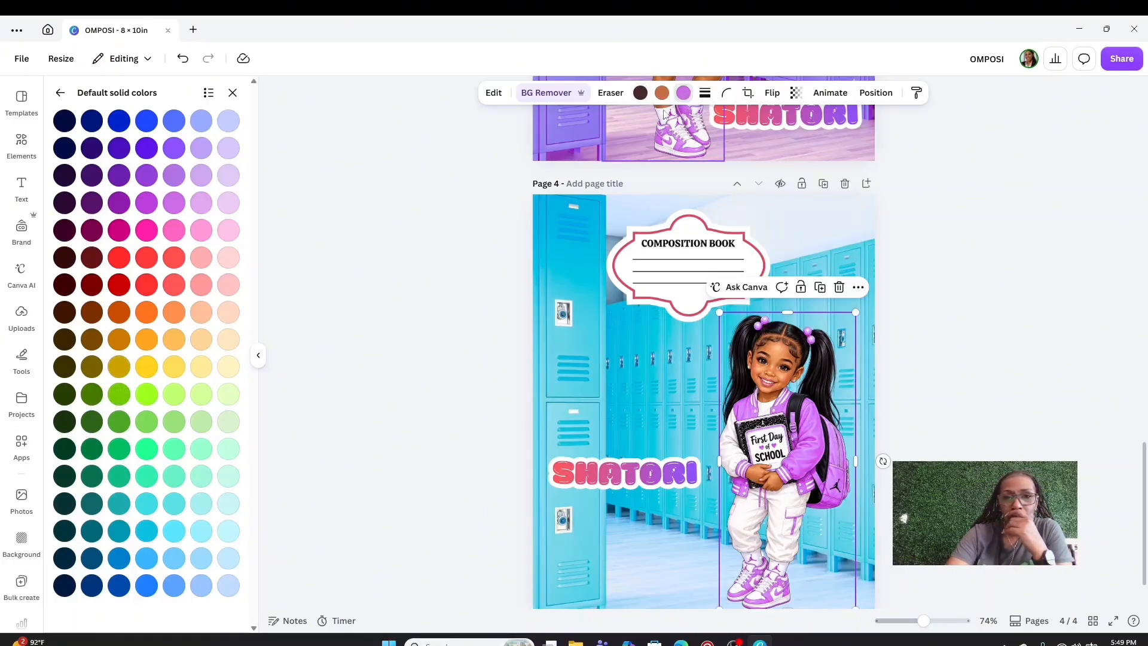
left_click(147, 559)
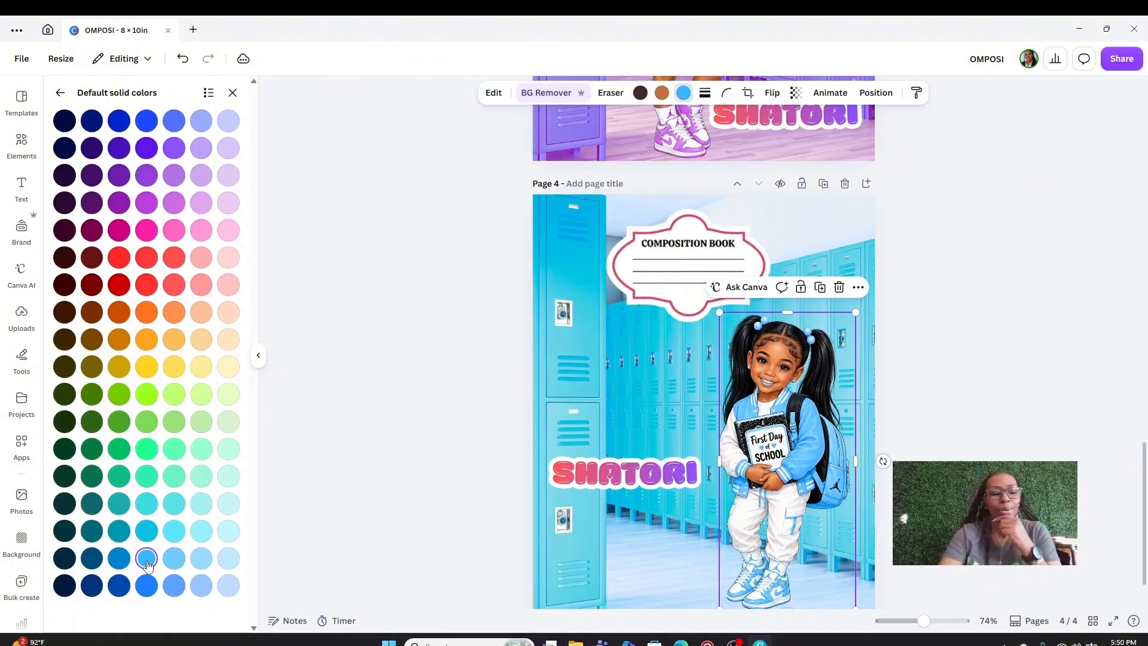
left_click(147, 585)
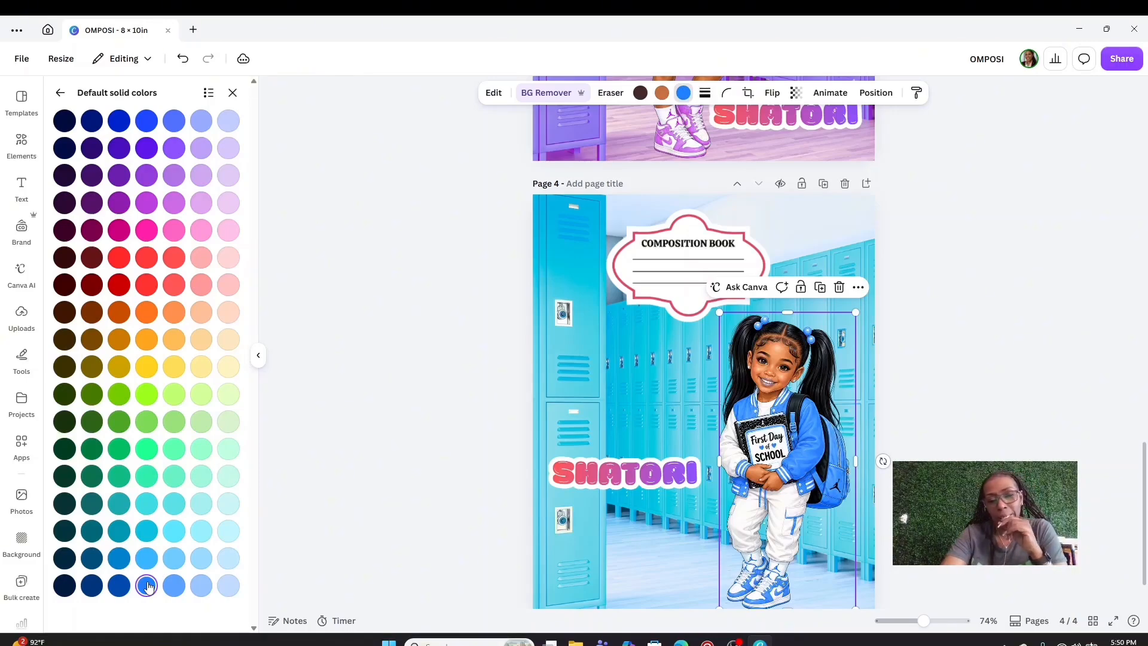
left_click(120, 589)
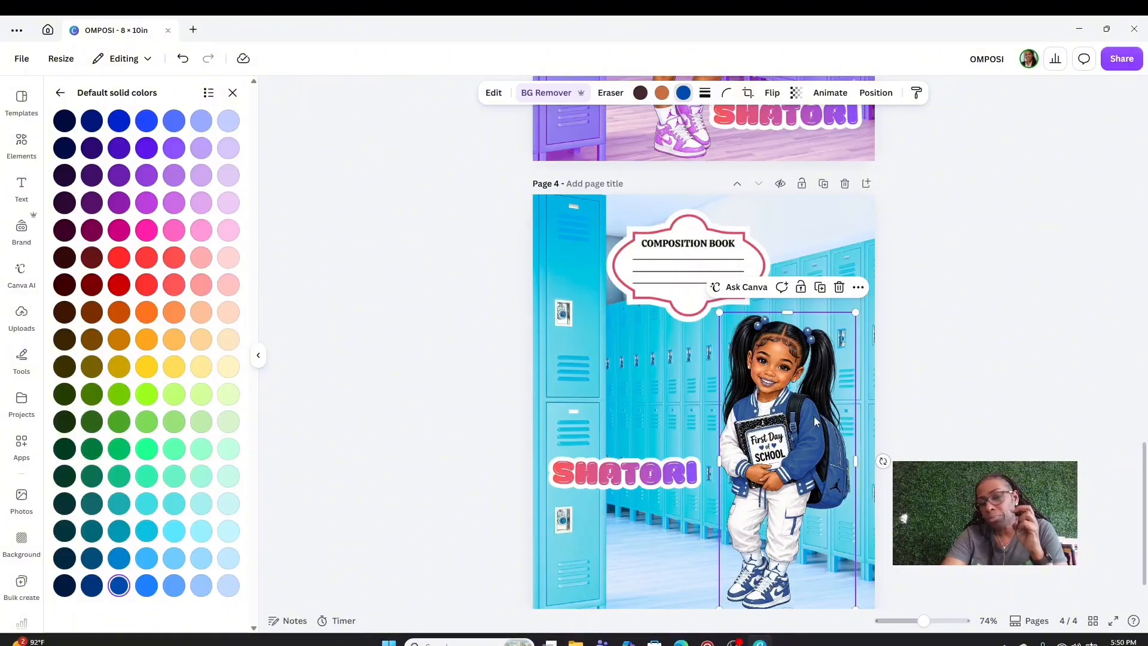
Recolor the girl's outfit on page 4 with a custom medium blue, #5089D6, after trying a light gray
key("Escape")
left_click(770, 412)
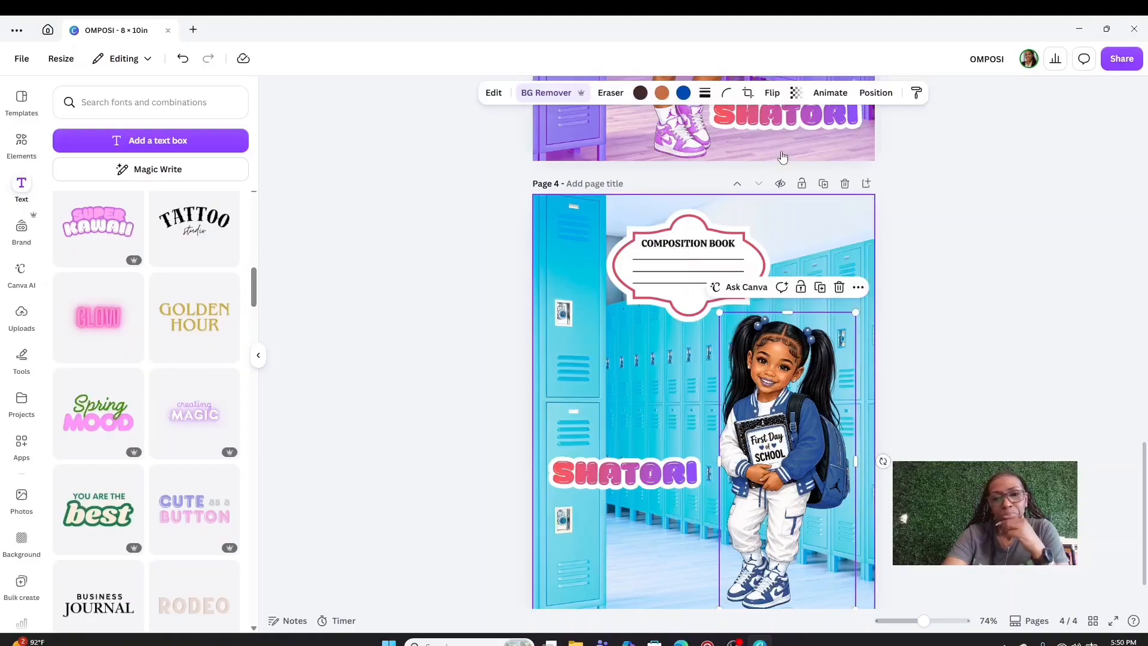
left_click(683, 92)
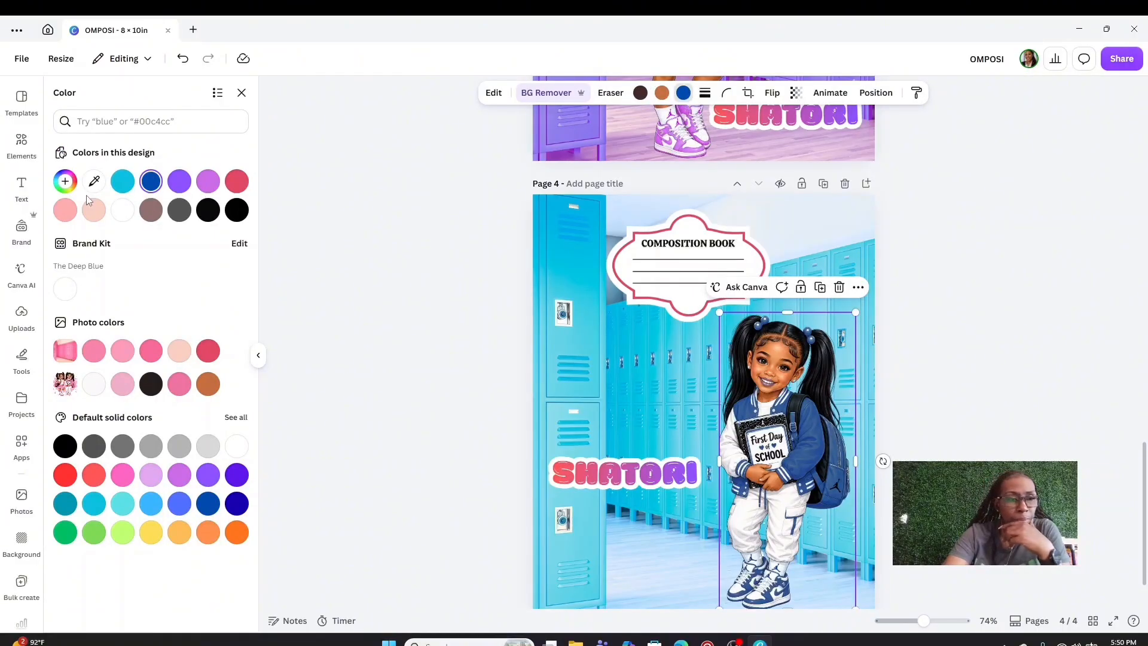
left_click(63, 182)
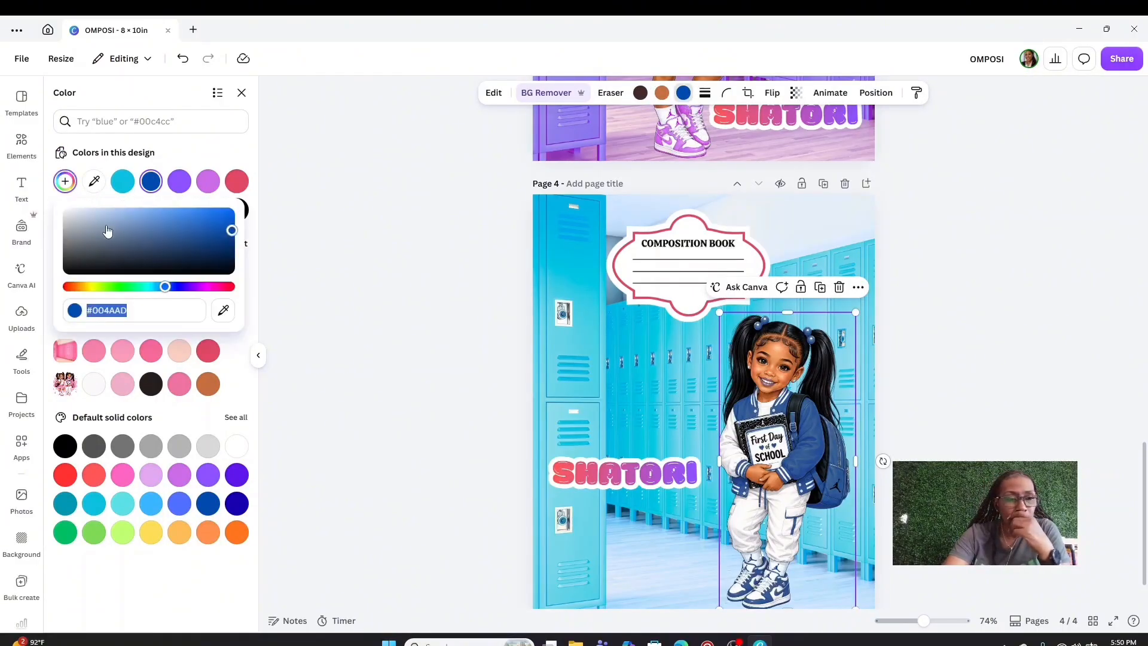
left_click_drag(232, 231, 65, 221)
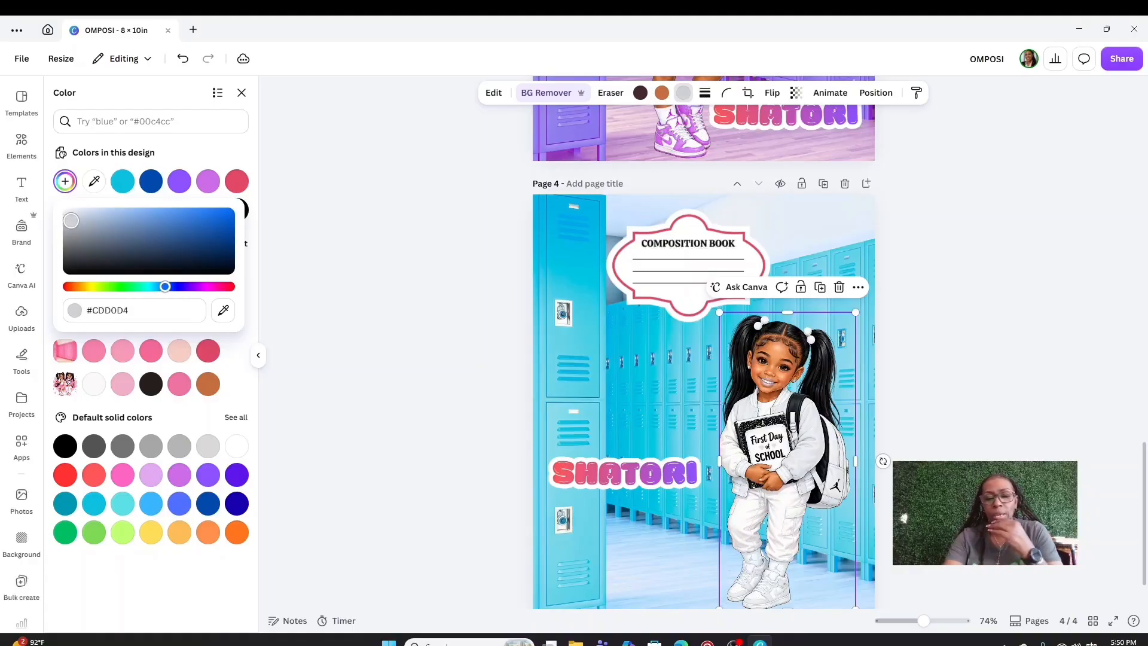
left_click_drag(71, 221, 170, 220)
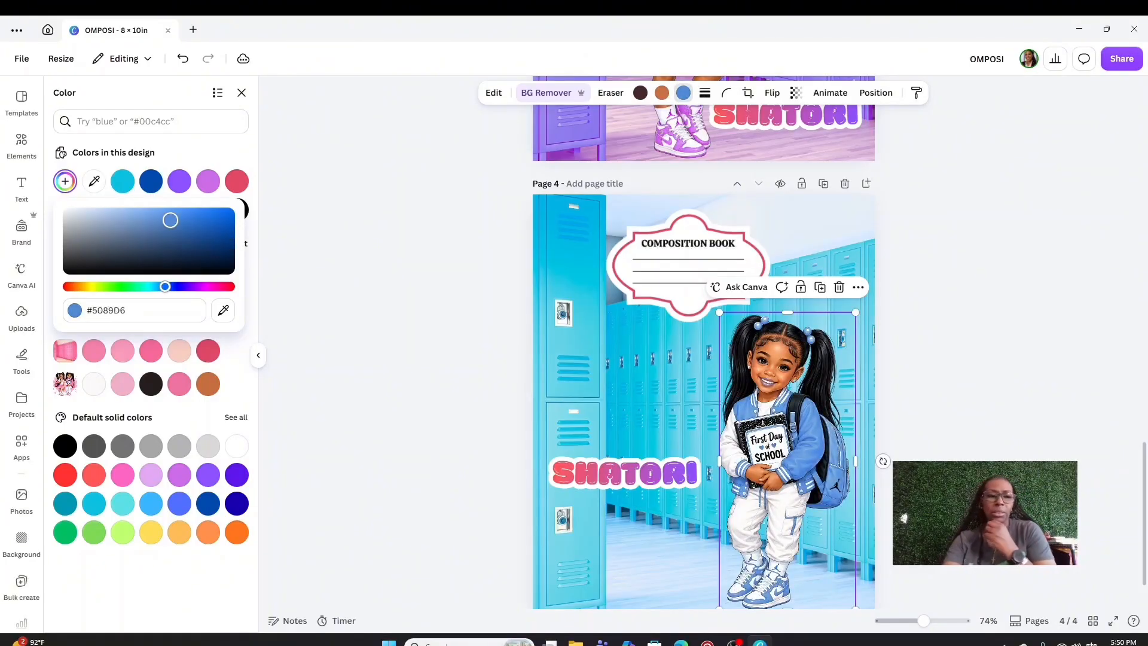
Try light orange, light pink, mauve and grays for the girl's skin tone, and return it to the photo's brown
left_click(662, 93)
left_click(94, 211)
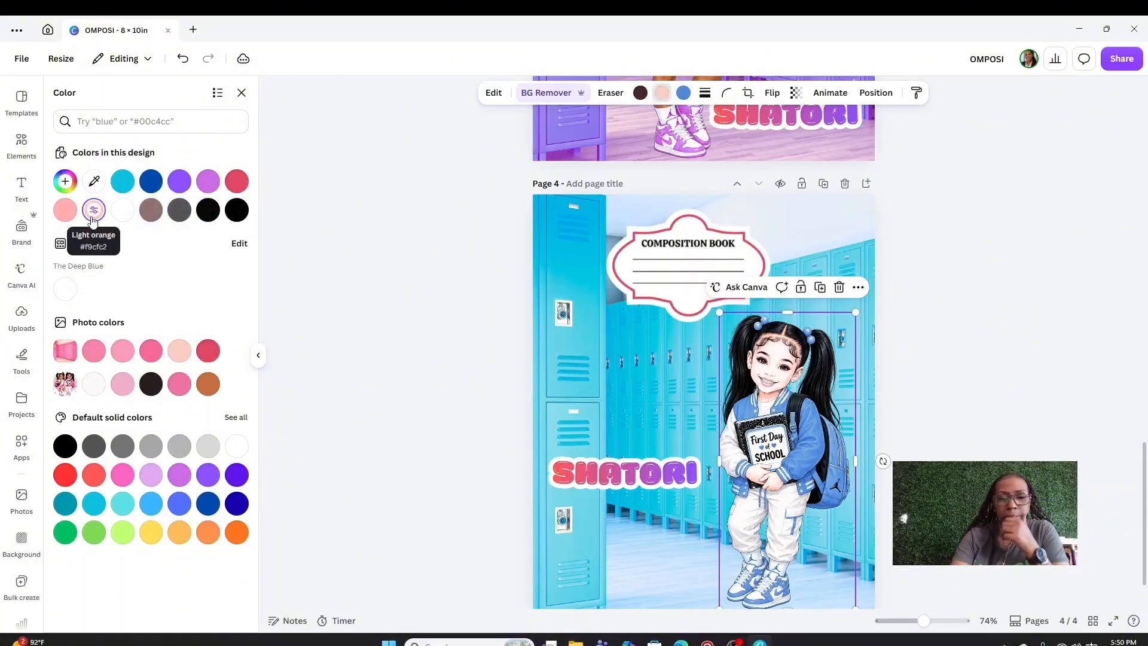
left_click(67, 211)
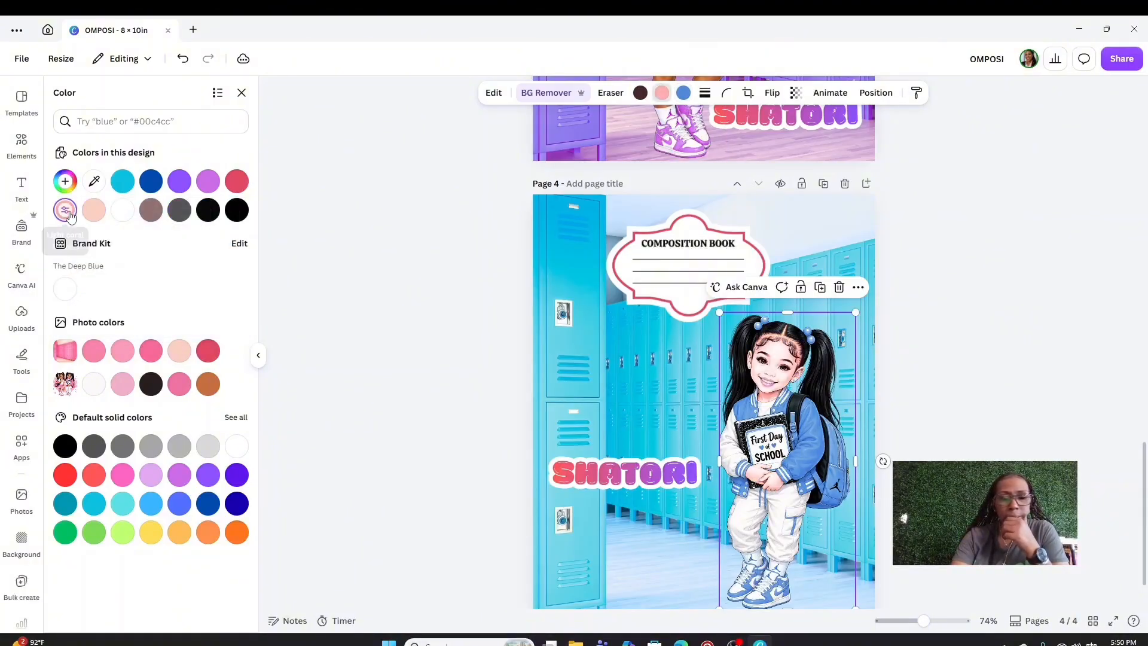
left_click(151, 209)
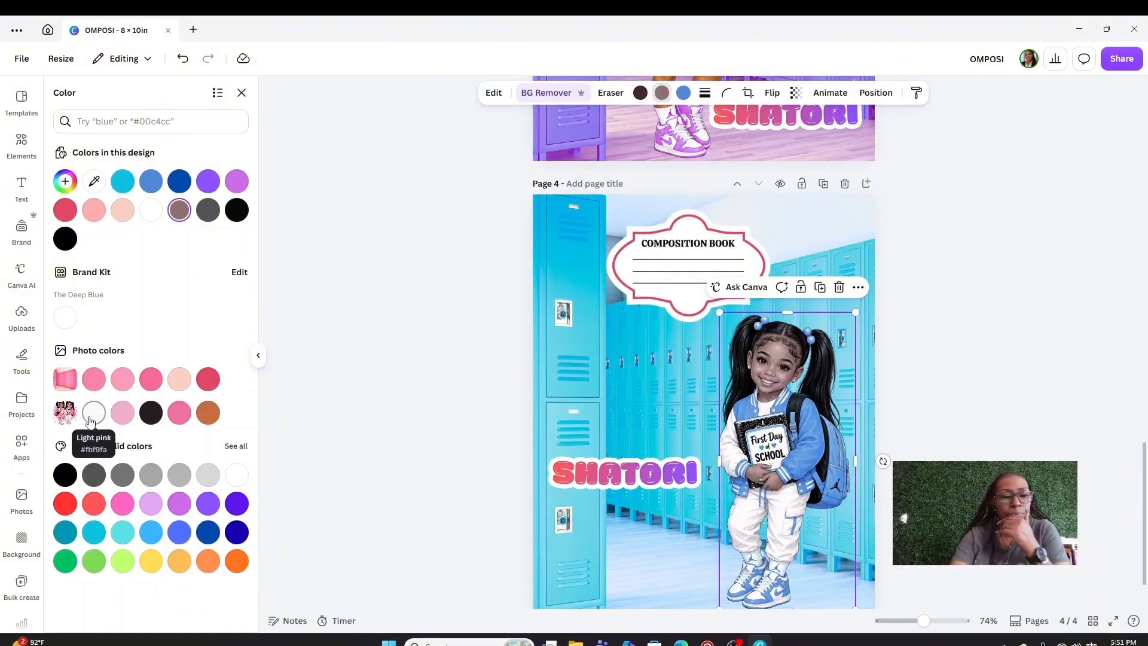
left_click(152, 475)
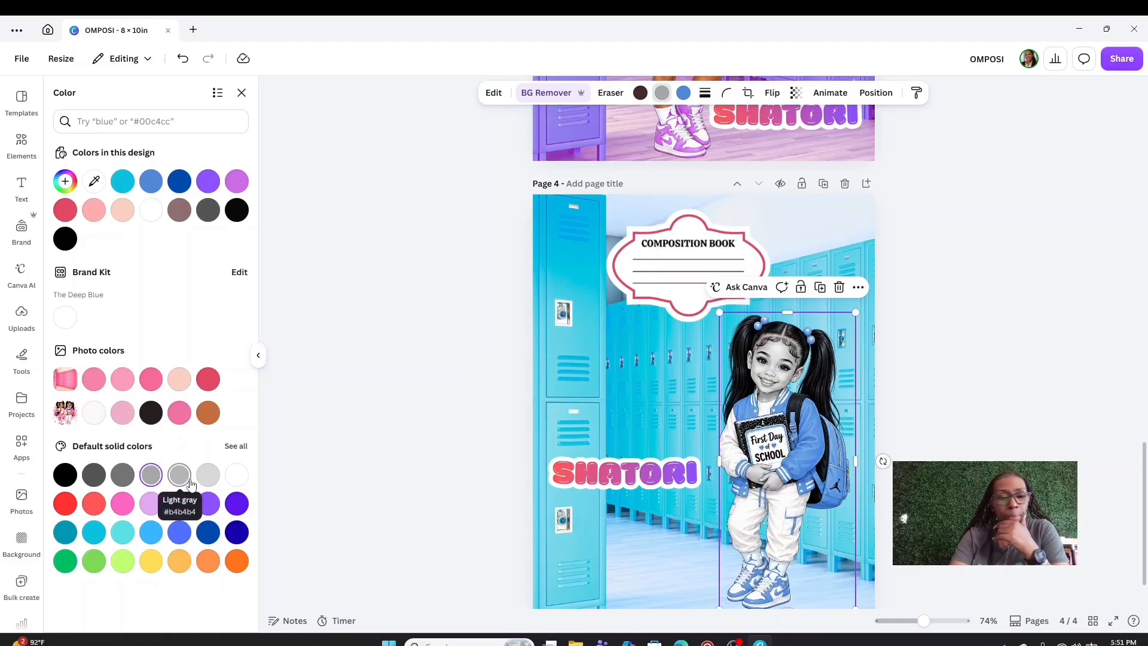
left_click(208, 475)
left_click(209, 413)
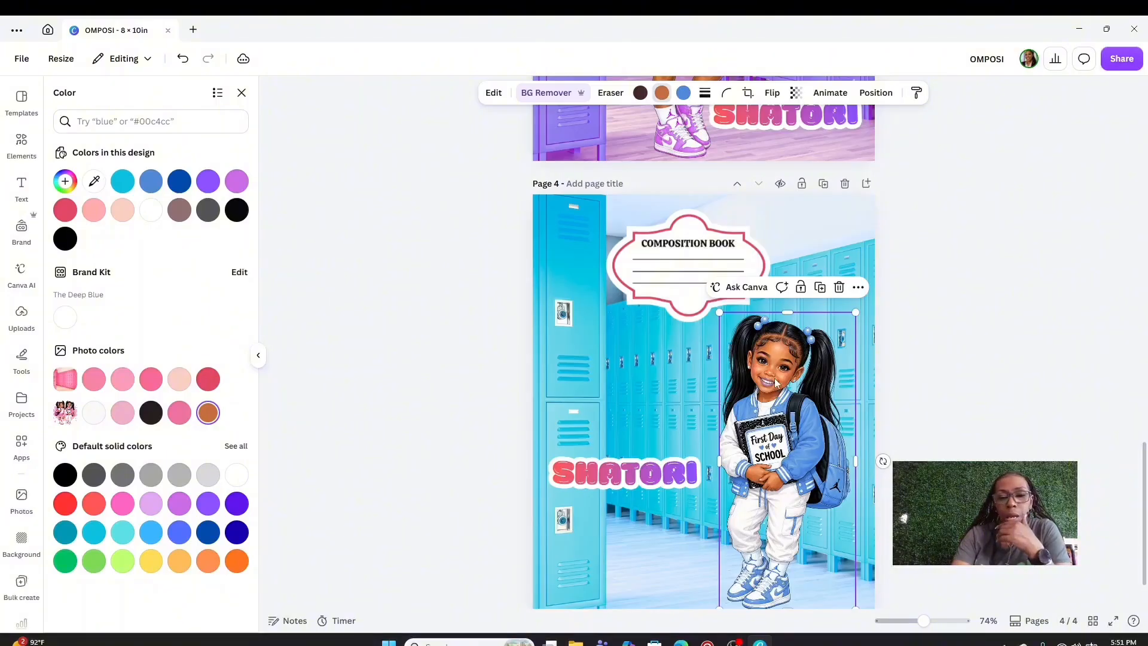
Move the girl on page 4 slightly left and up, next to the name text, and deselect her
left_click(688, 172)
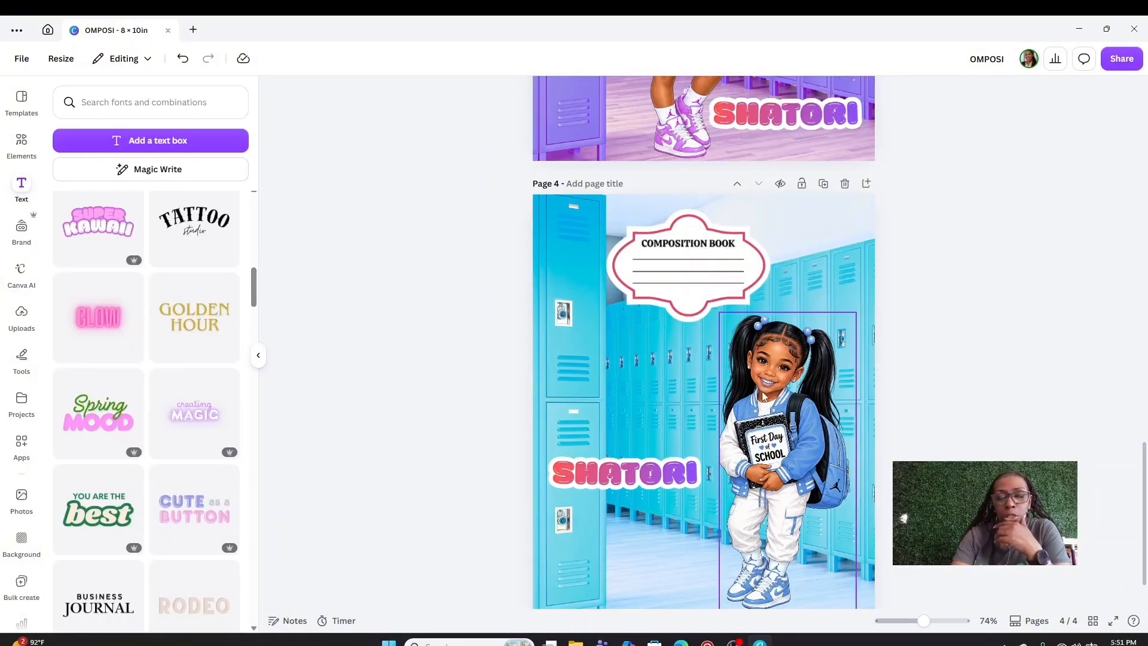
left_click_drag(752, 391, 728, 385)
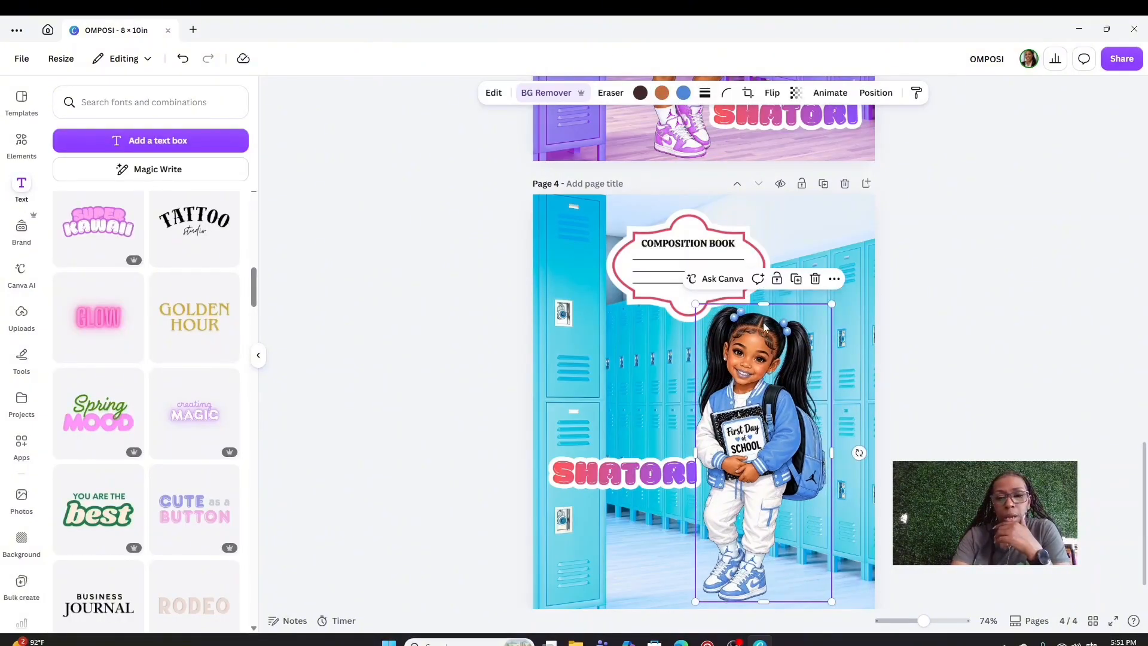
left_click(562, 276)
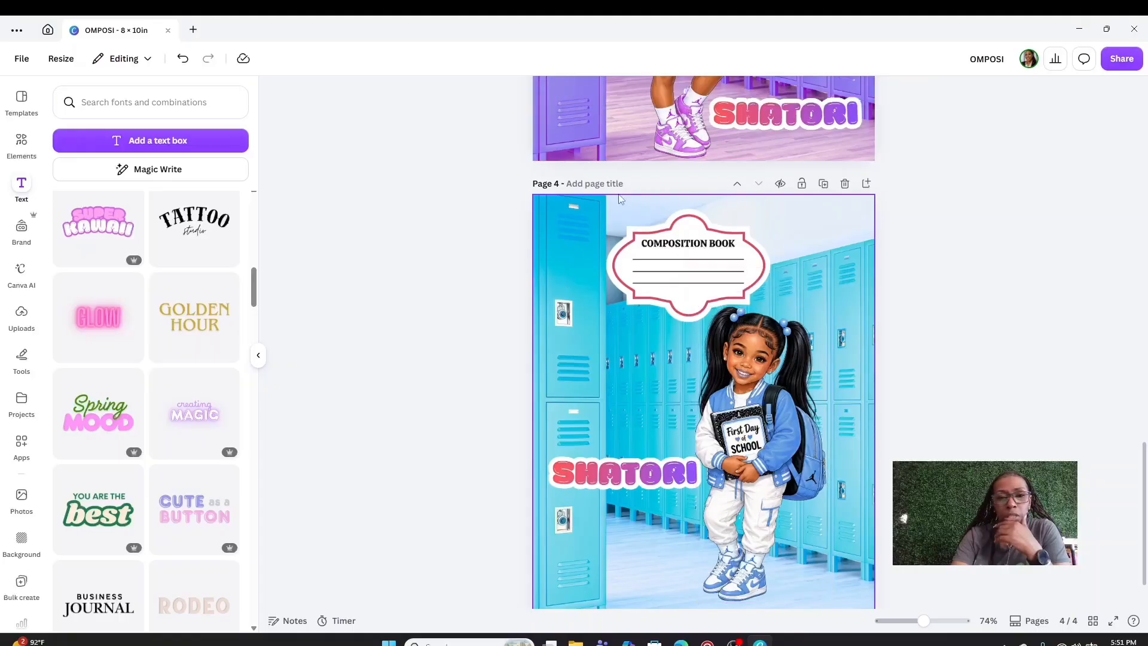
Try dark blue, deep indigo, orange and burnt orange for the bright cyan tone of page 4's locker background
left_click(835, 231)
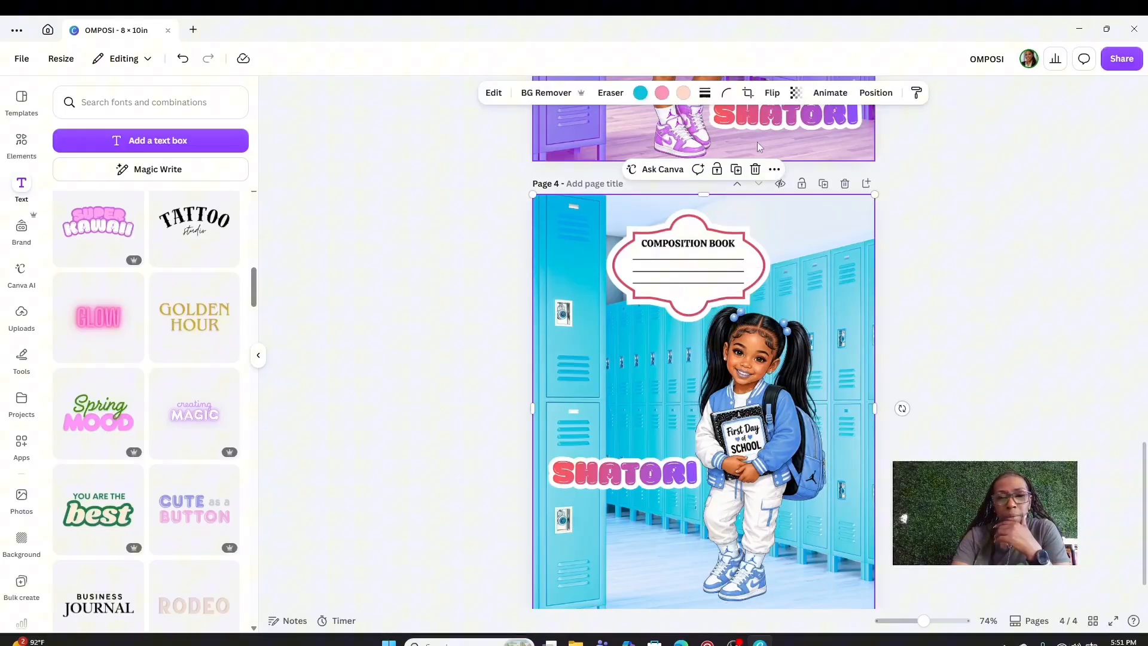
left_click(641, 93)
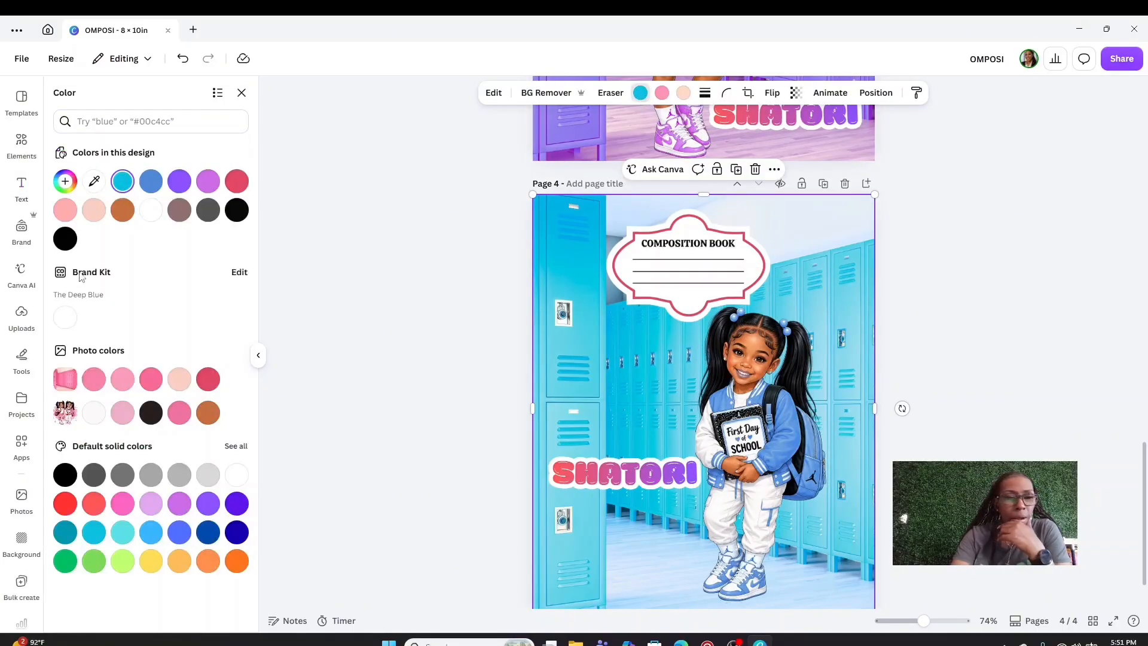
left_click(208, 533)
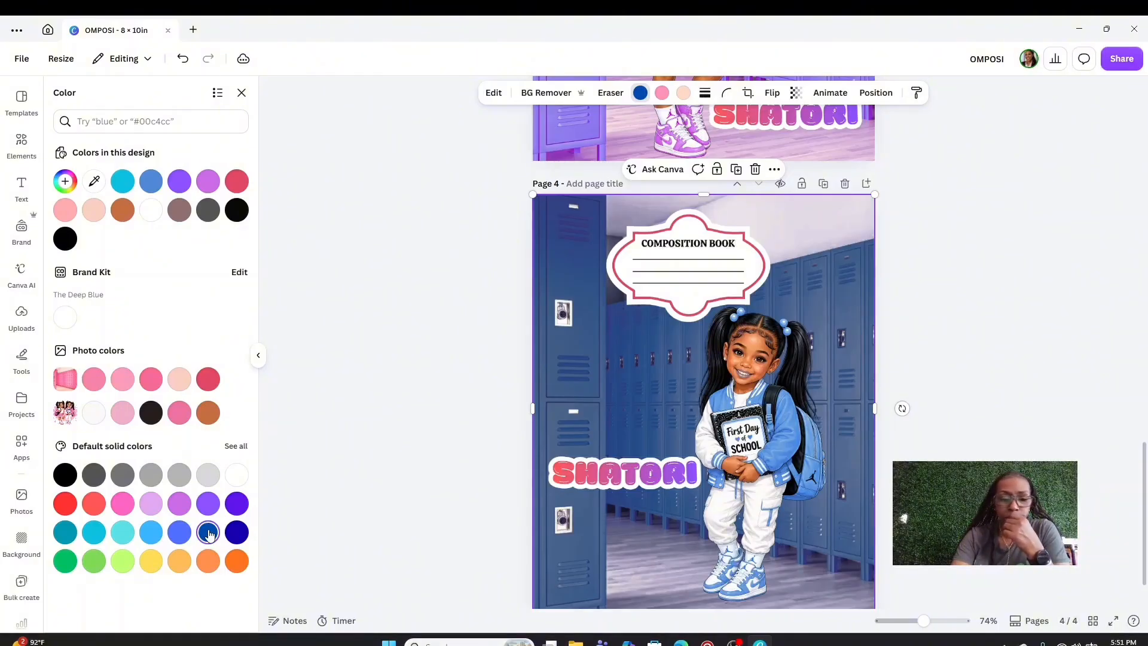
left_click(238, 540)
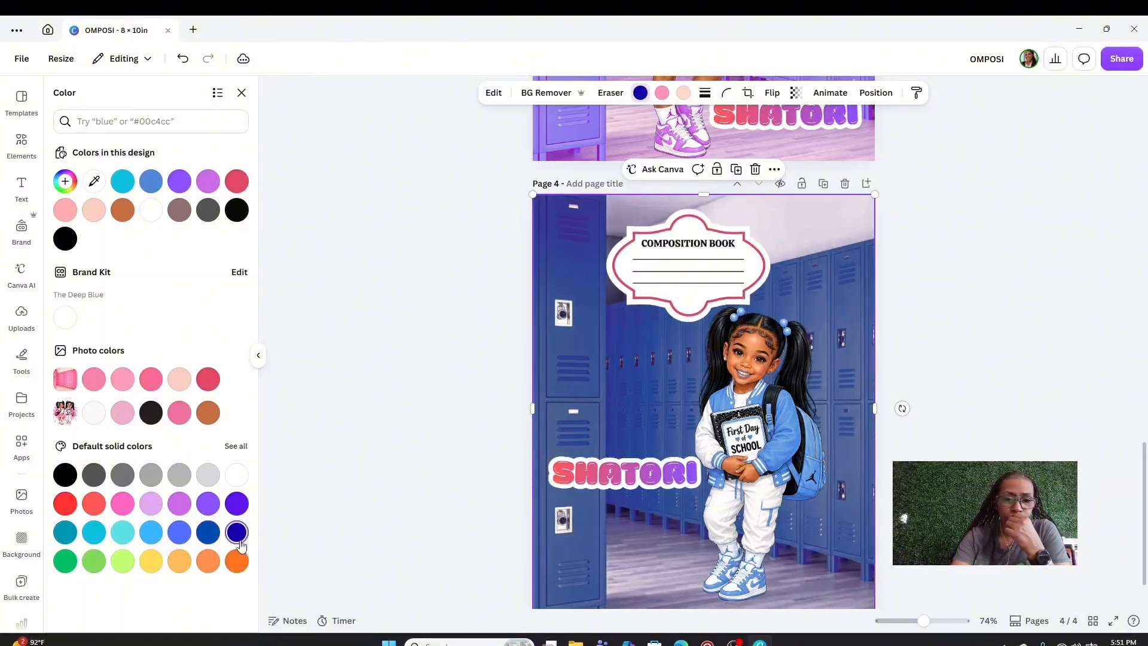
left_click(234, 569)
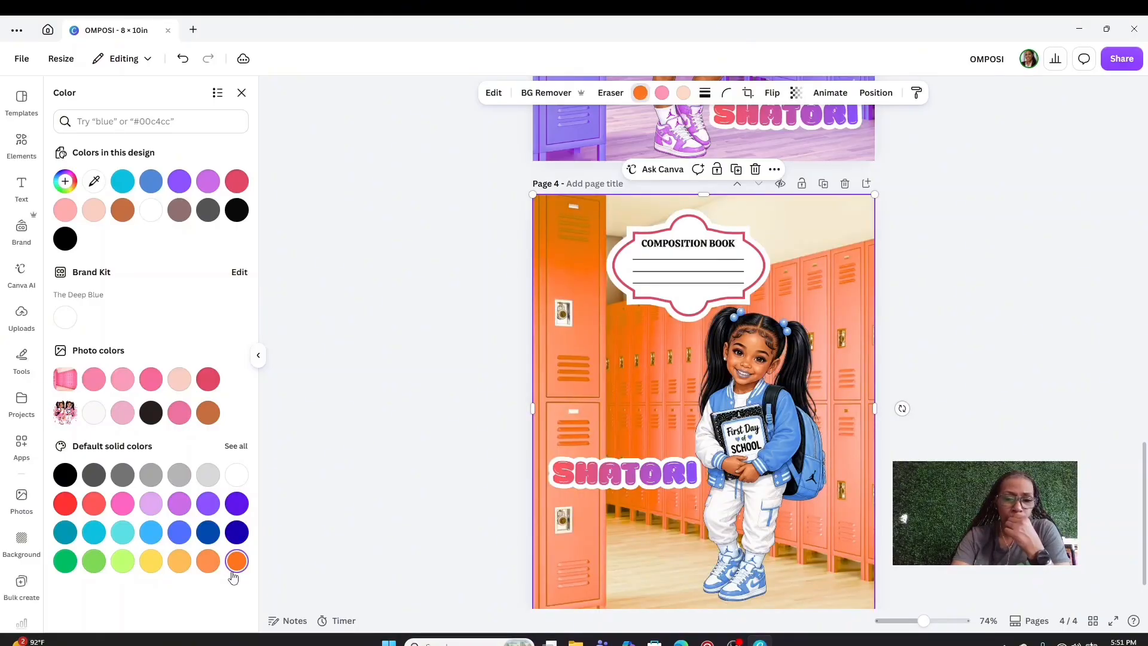
left_click(235, 447)
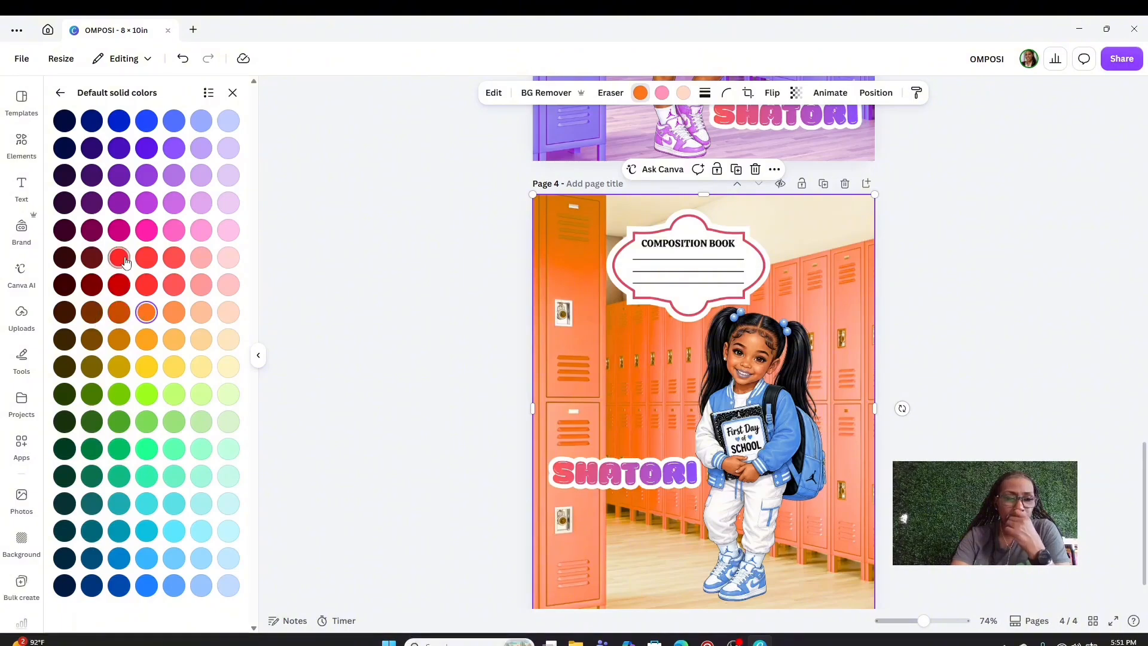
left_click(119, 314)
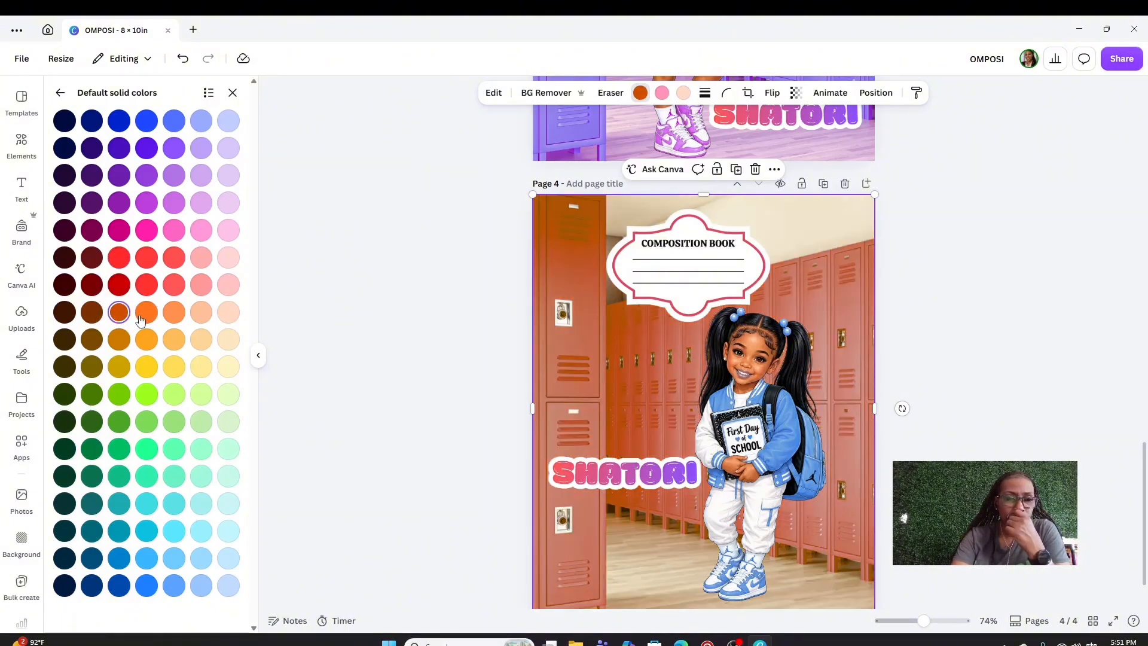
left_click(146, 315)
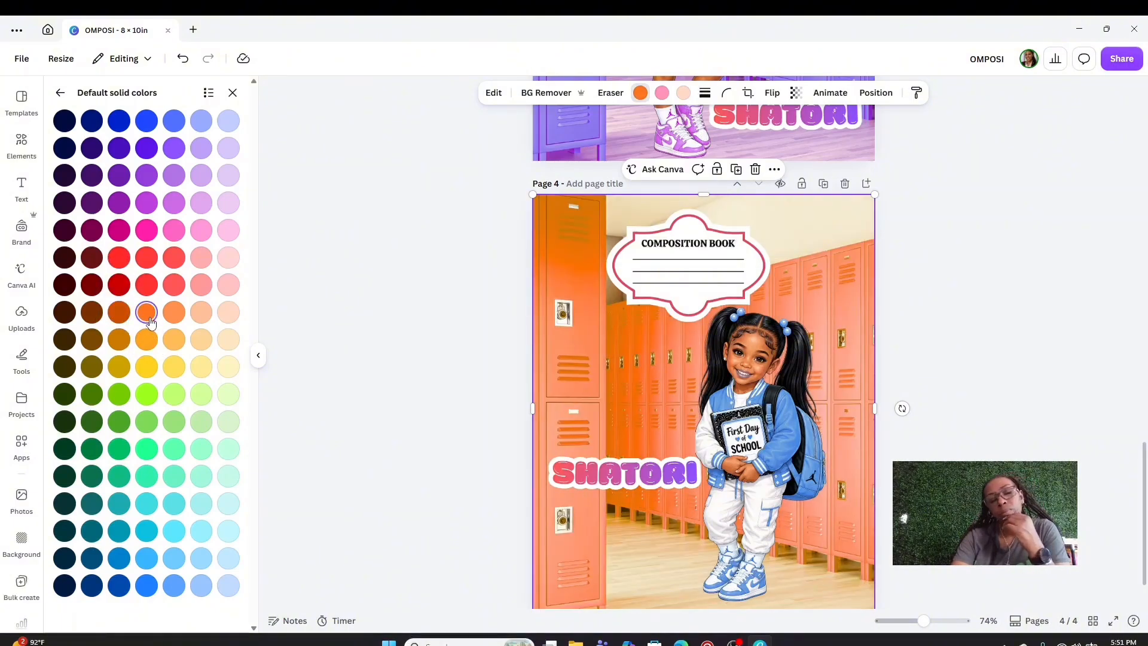
Try lime, midnight blue, periwinkle, pale lavender, pink and pale greens for page 4's locker background tone
left_click(171, 371)
left_click(147, 397)
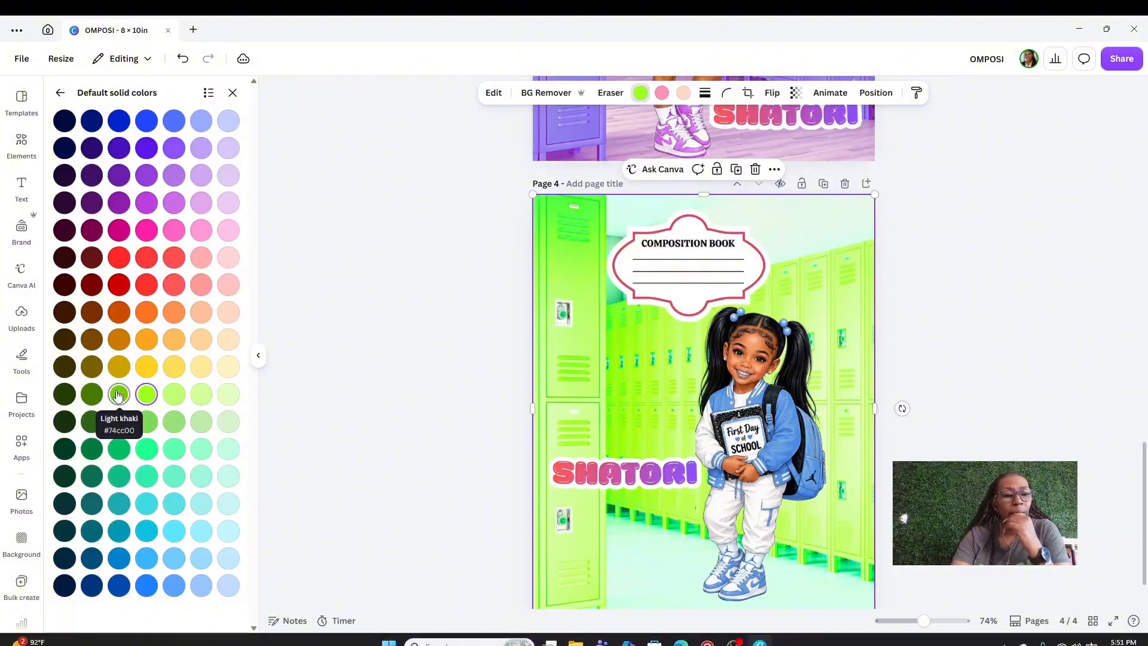
left_click(61, 153)
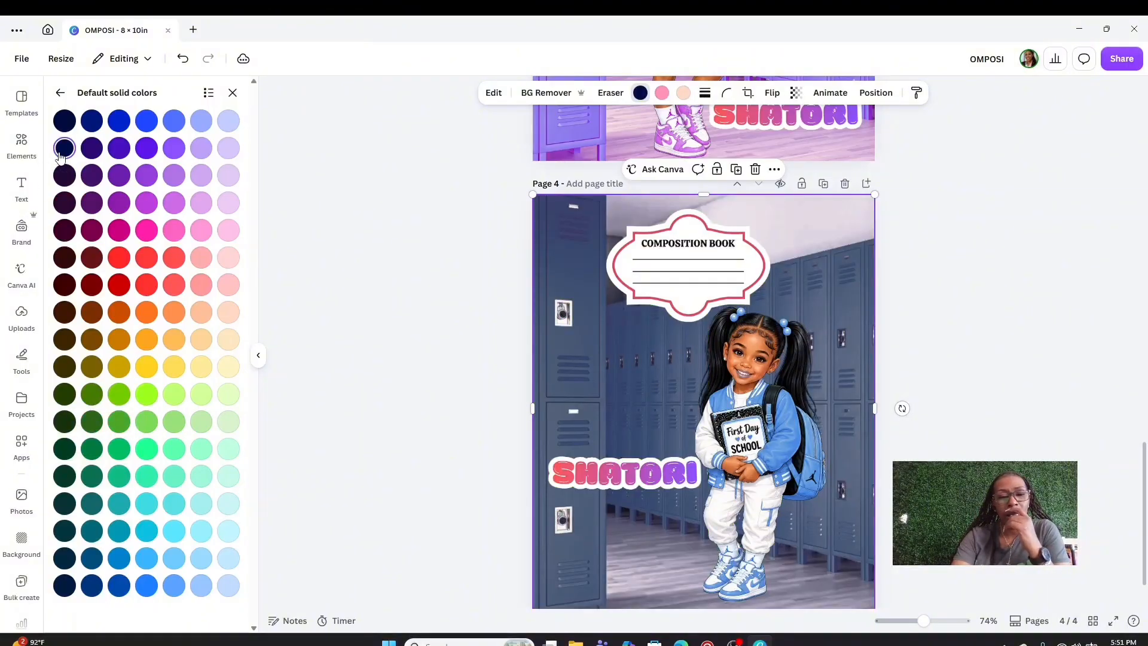
left_click(174, 122)
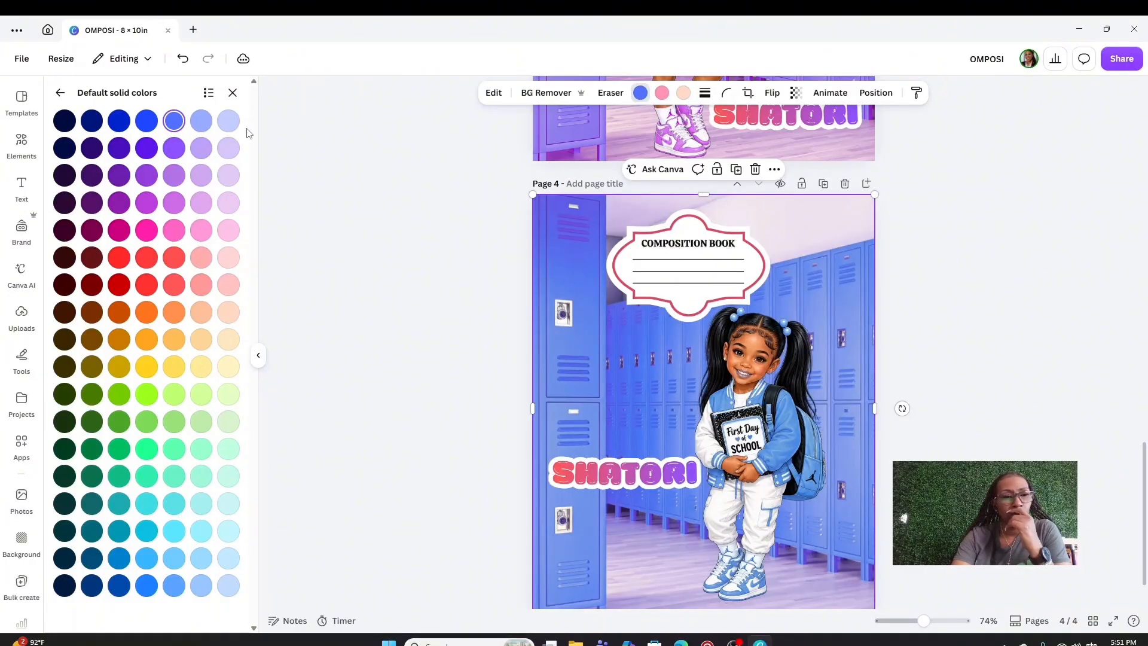
left_click(229, 121)
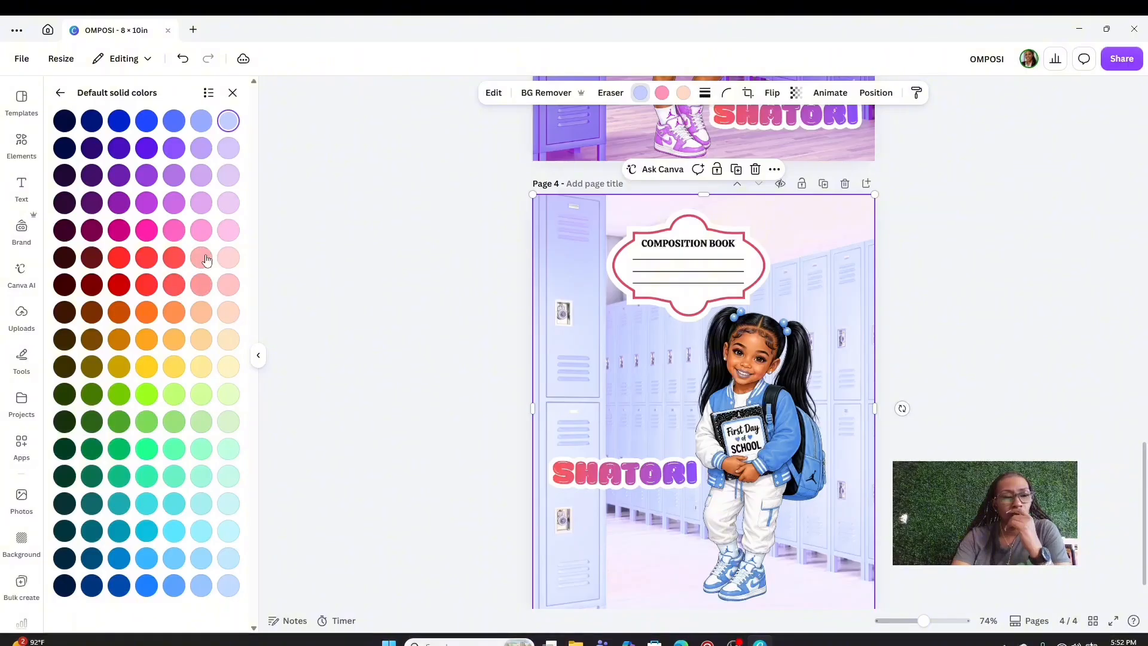
left_click(199, 232)
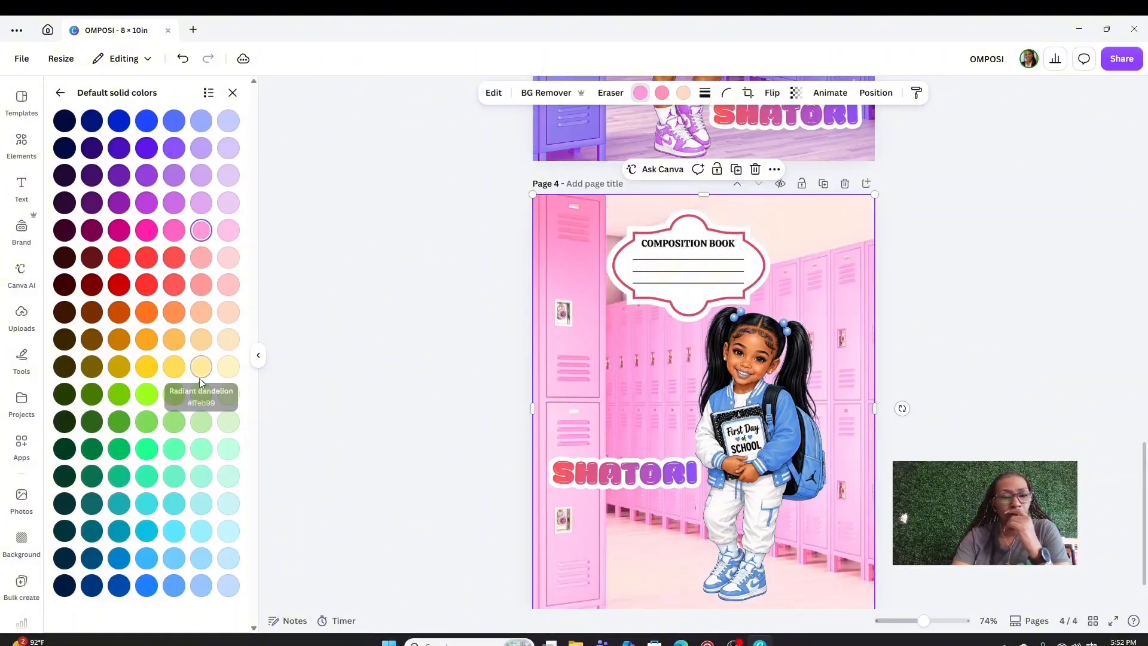
left_click(199, 394)
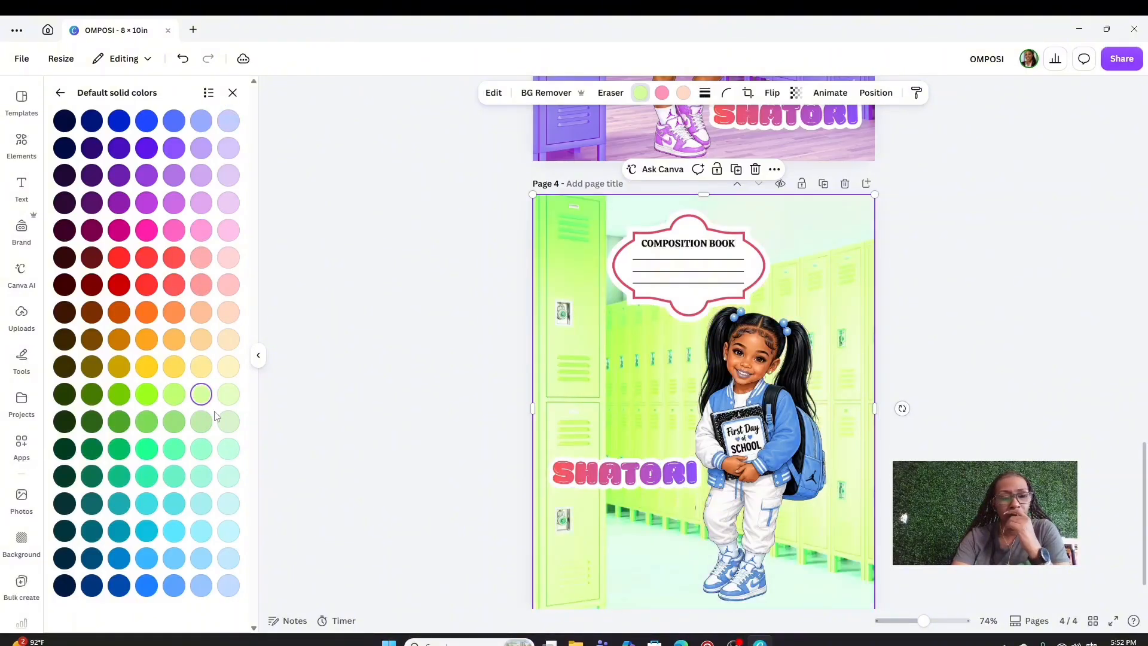
left_click(199, 423)
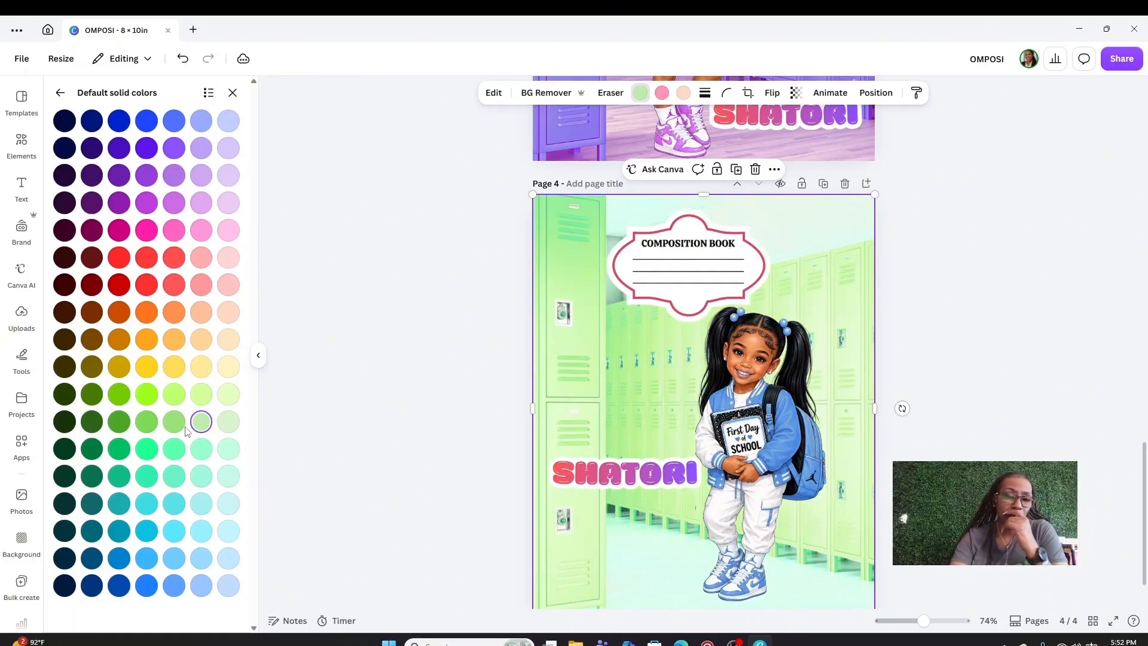
Set the main tone of page 4's locker background to dark navy after comparing sky blue and dark blue
left_click(147, 448)
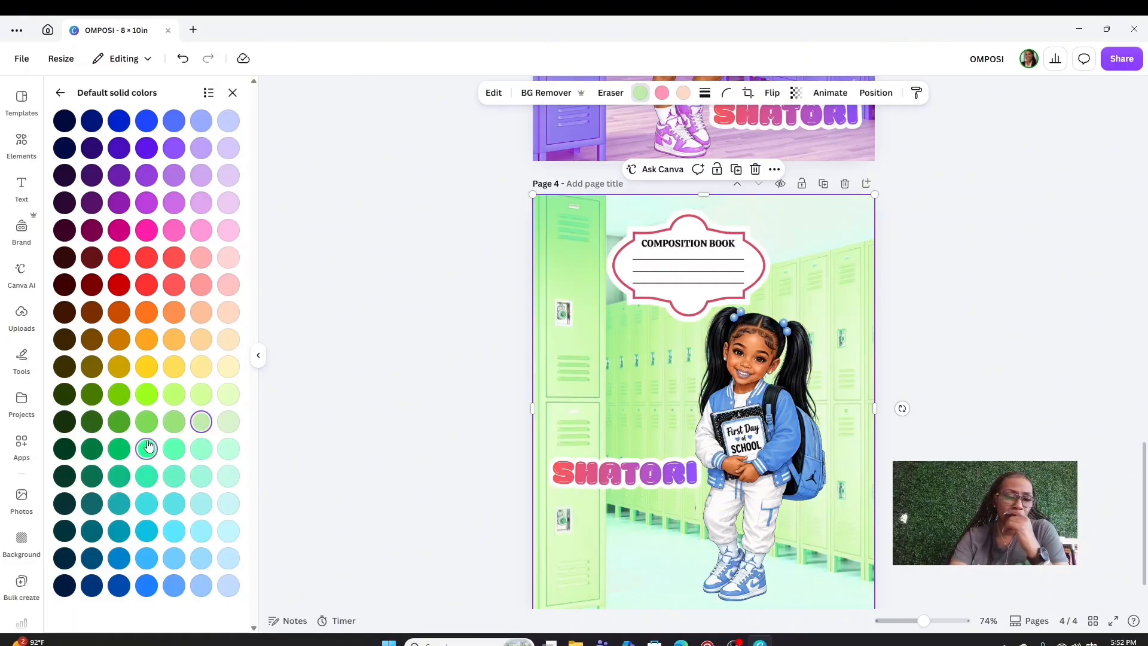
left_click(143, 559)
left_click(119, 585)
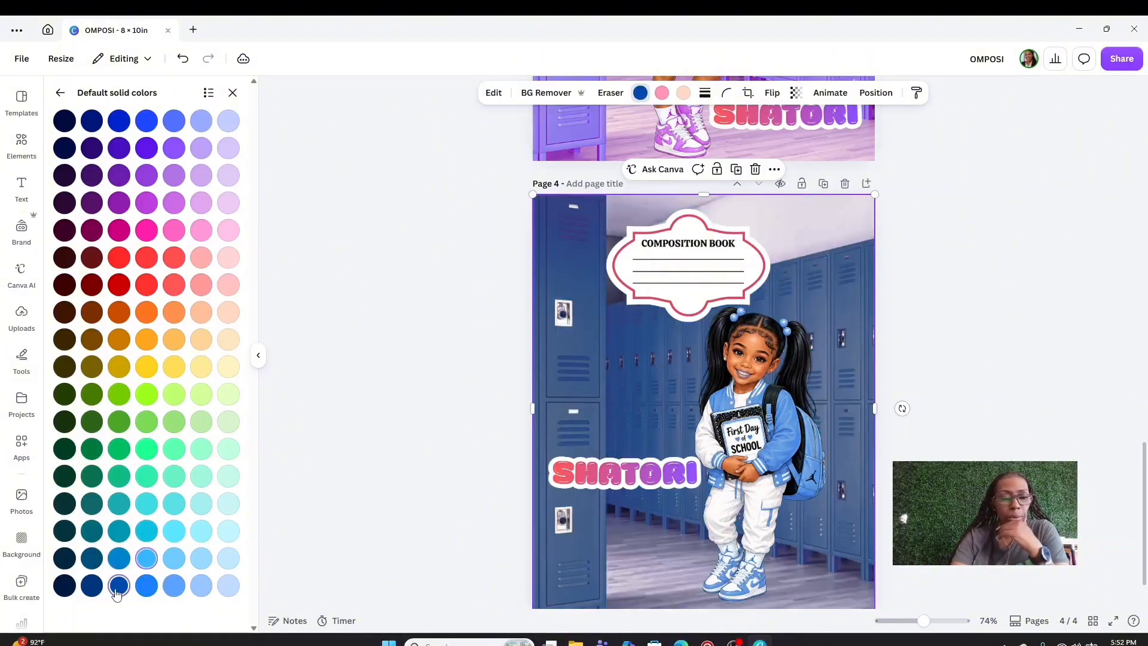
left_click(65, 587)
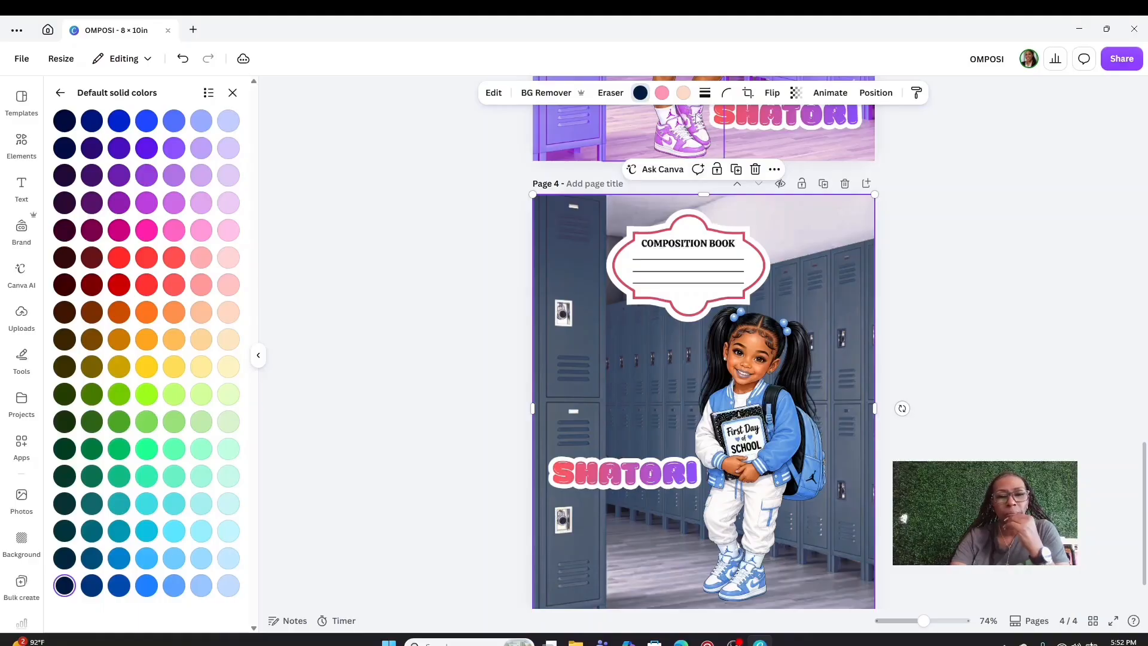
Try bright mint green and emerald green for the main tone of page 4's locker background
left_click(644, 95)
left_click(640, 93)
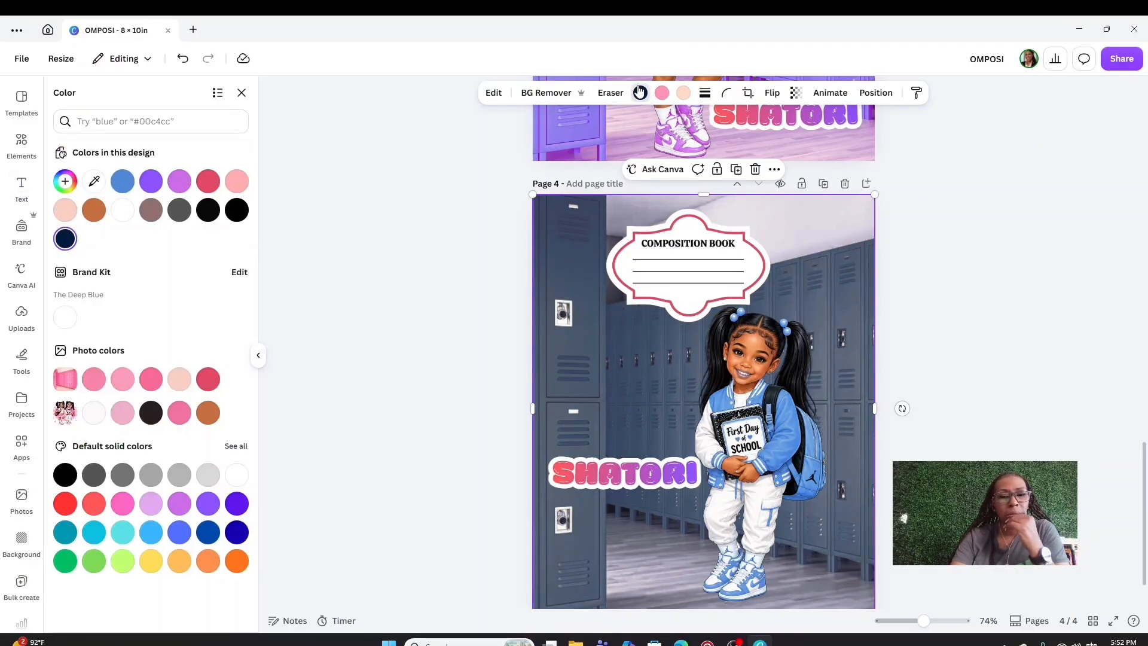
left_click(237, 447)
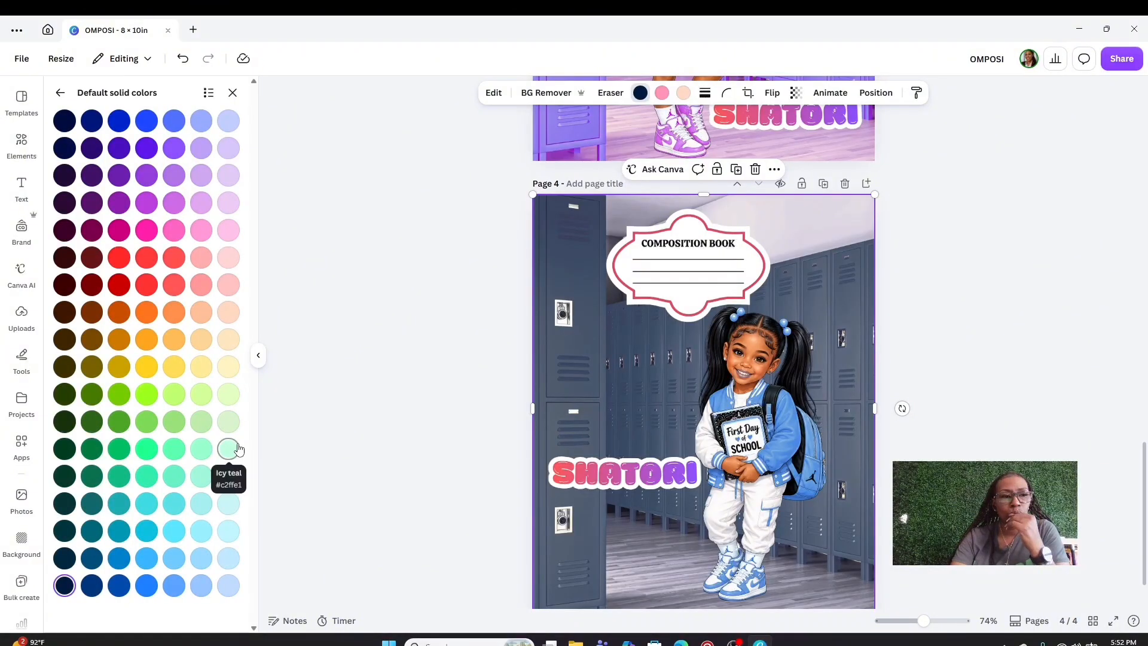
left_click(145, 481)
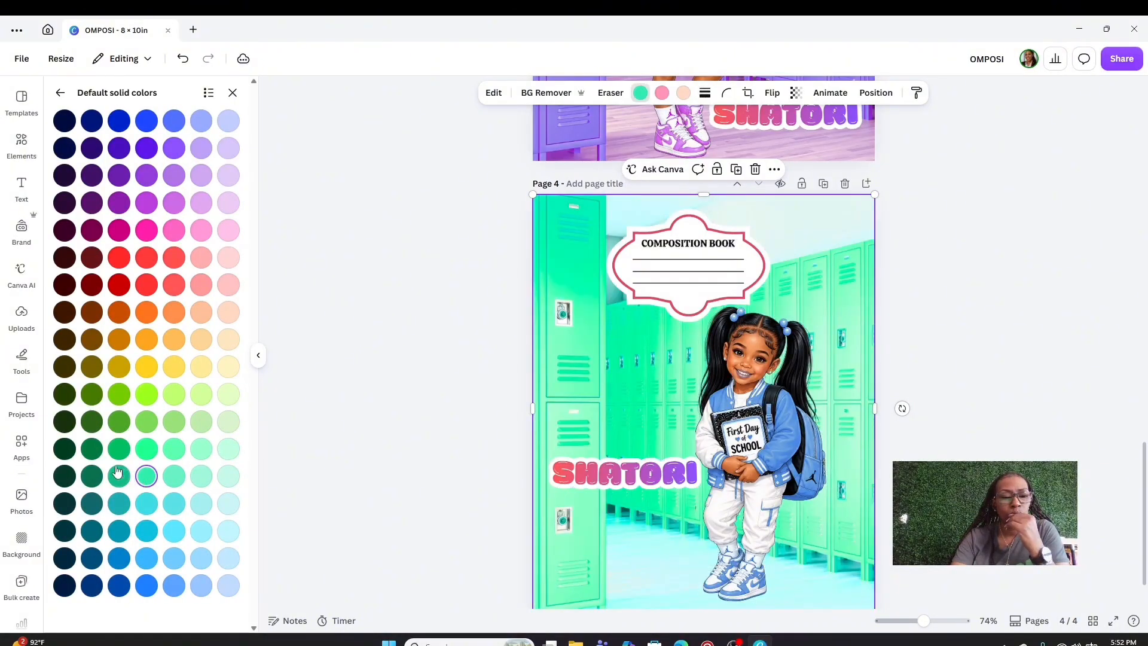
left_click(118, 478)
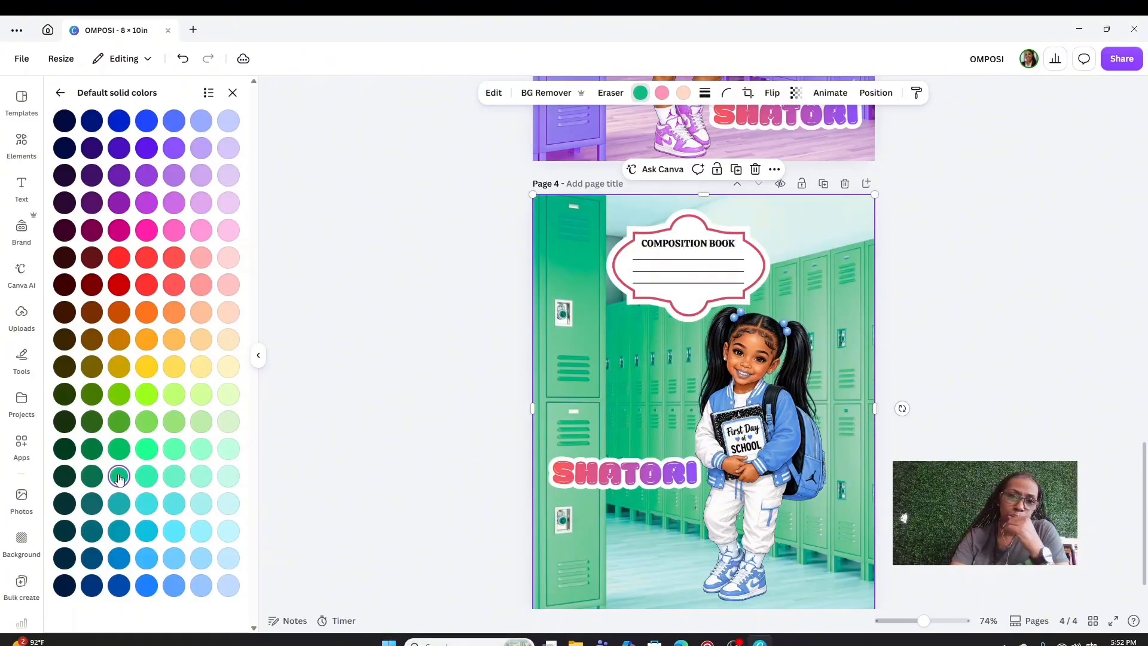
Try custom muted greens #2EA67E and #3EBD93 for the main tone of page 4's locker background
left_click(640, 92)
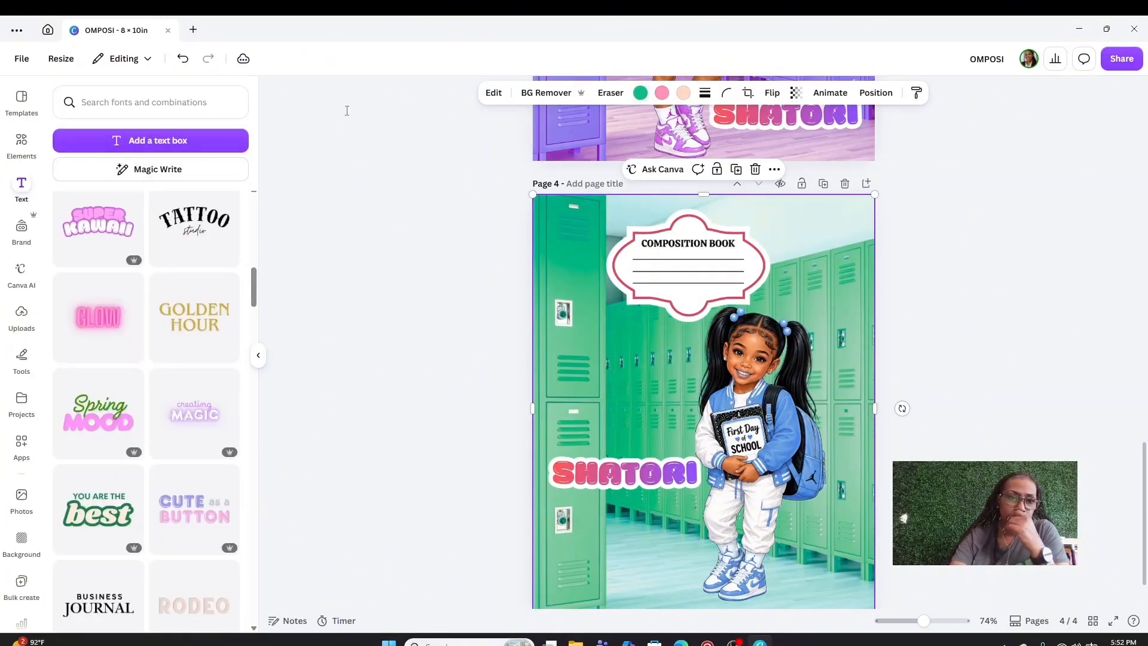
left_click(639, 92)
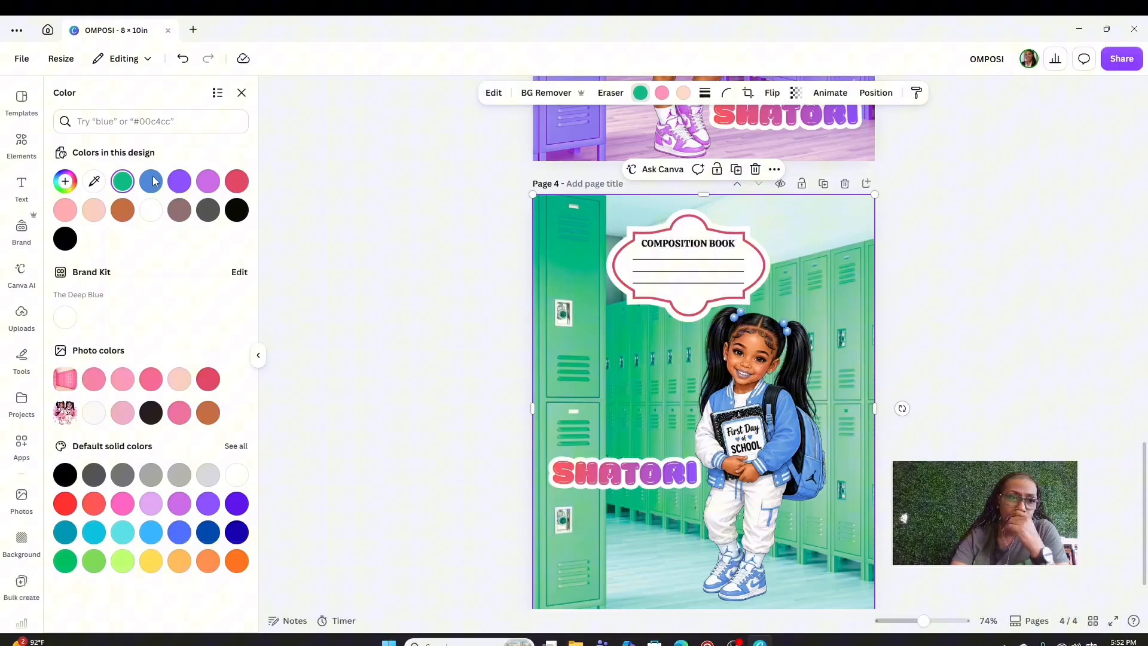
left_click(65, 180)
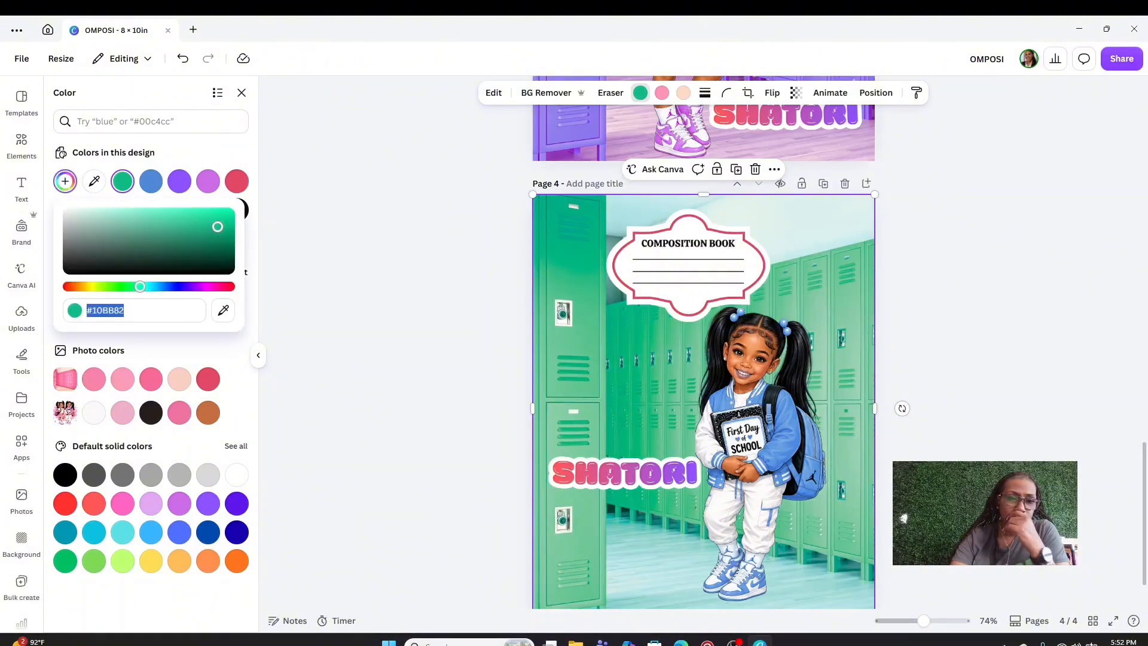
left_click_drag(218, 227, 186, 232)
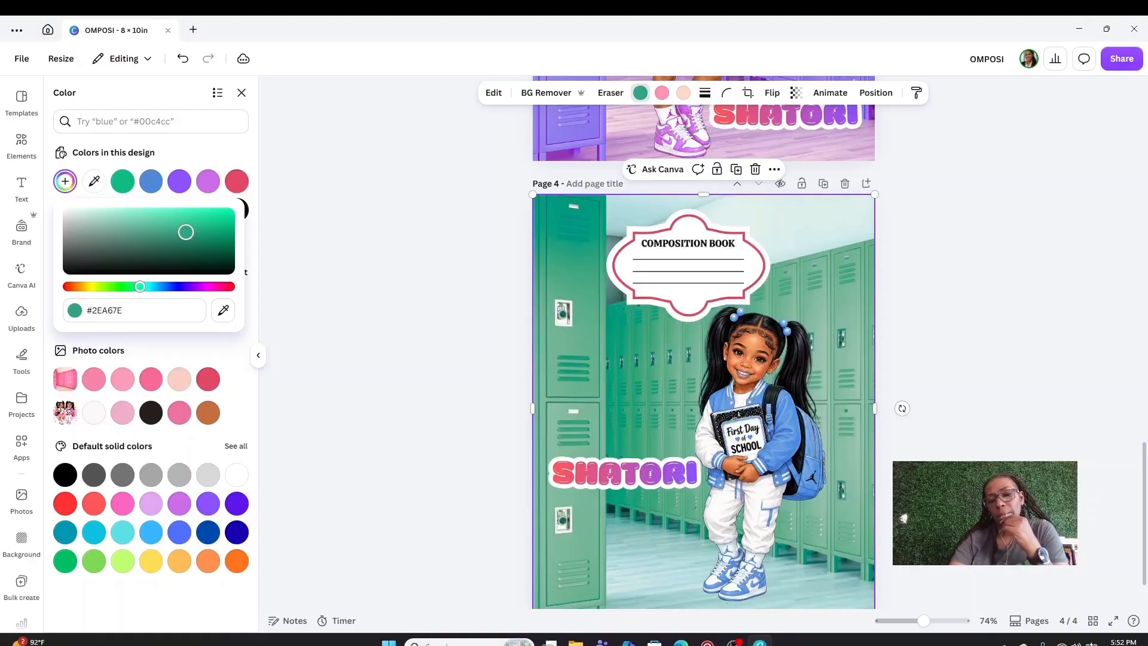
mouse_move(186, 232)
left_mouse_down()
mouse_move(160, 225)
mouse_move(158, 238)
mouse_move(178, 226)
left_mouse_up()
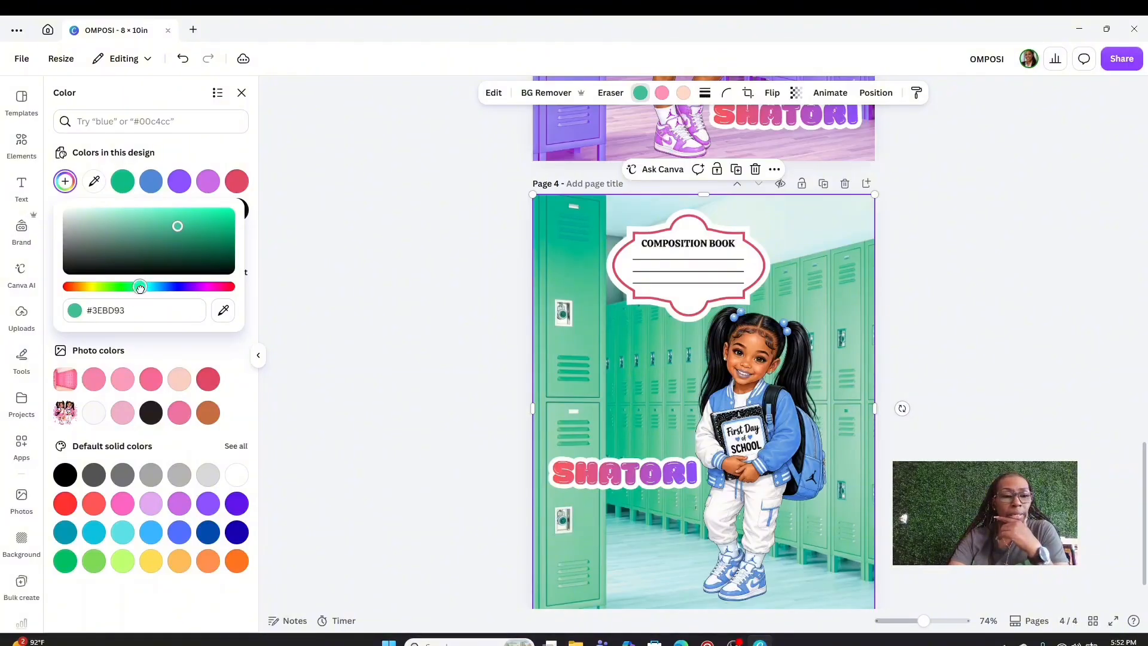
Try custom hues for page 4's locker background: indigo #3E4ABD and #3E3FBD, green #3EBD4A, neon green #1CFF00 and bright blue #00BAFF
left_click_drag(140, 288, 174, 301)
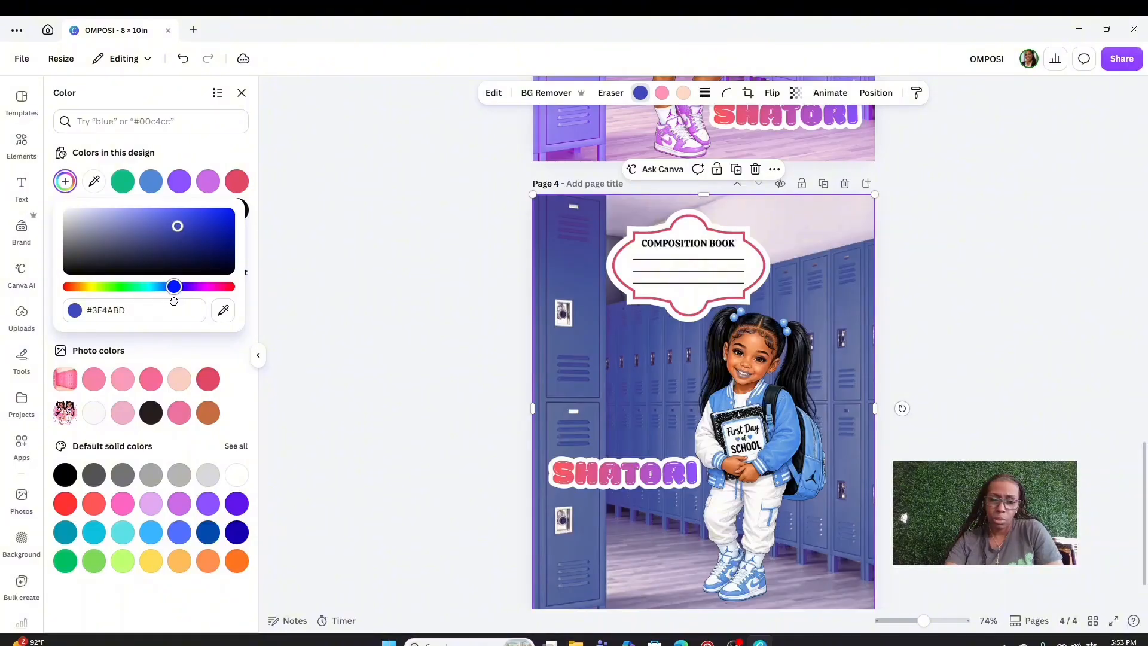
mouse_move(174, 301)
left_mouse_down()
mouse_move(244, 296)
mouse_move(176, 298)
left_mouse_up()
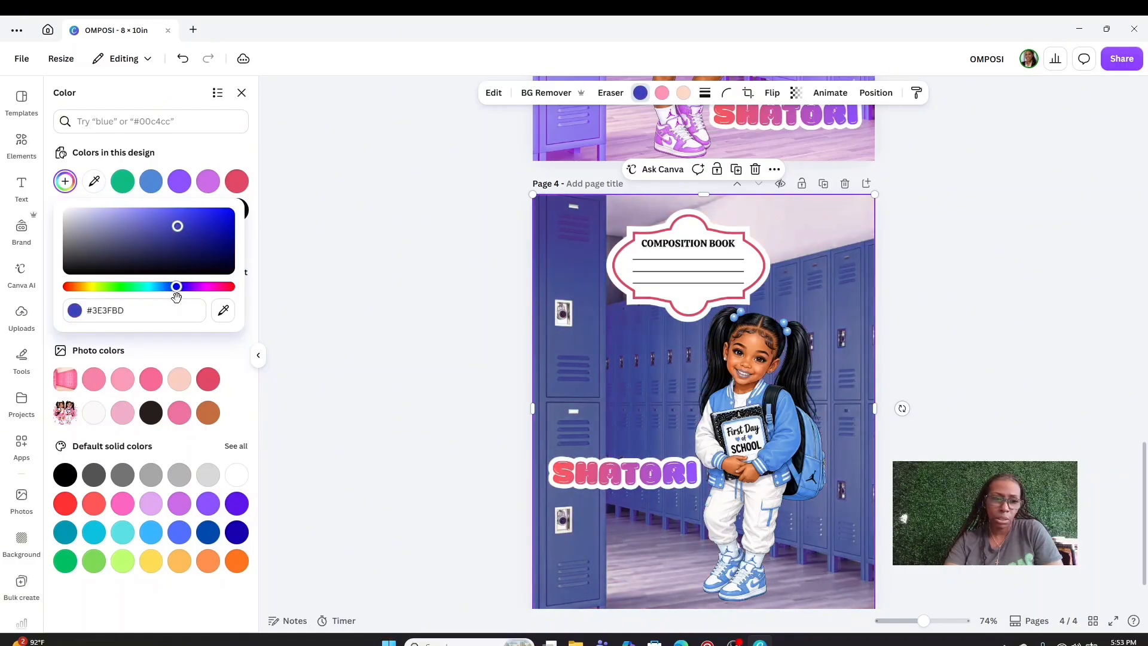
left_click_drag(177, 297, 123, 291)
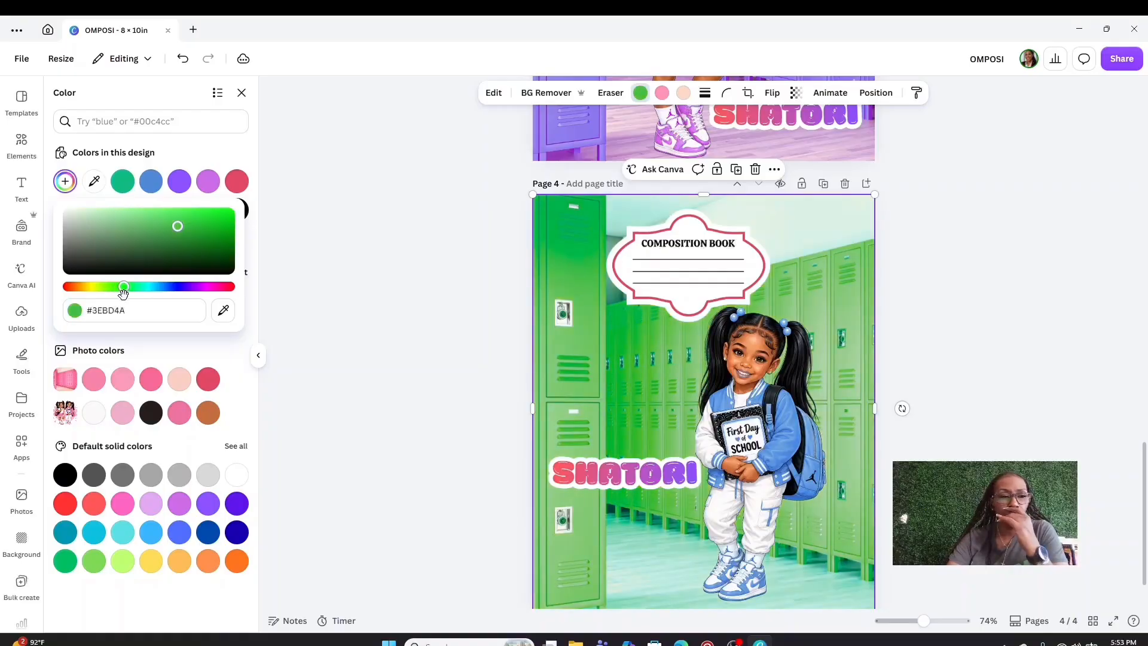
left_click_drag(174, 232, 242, 210)
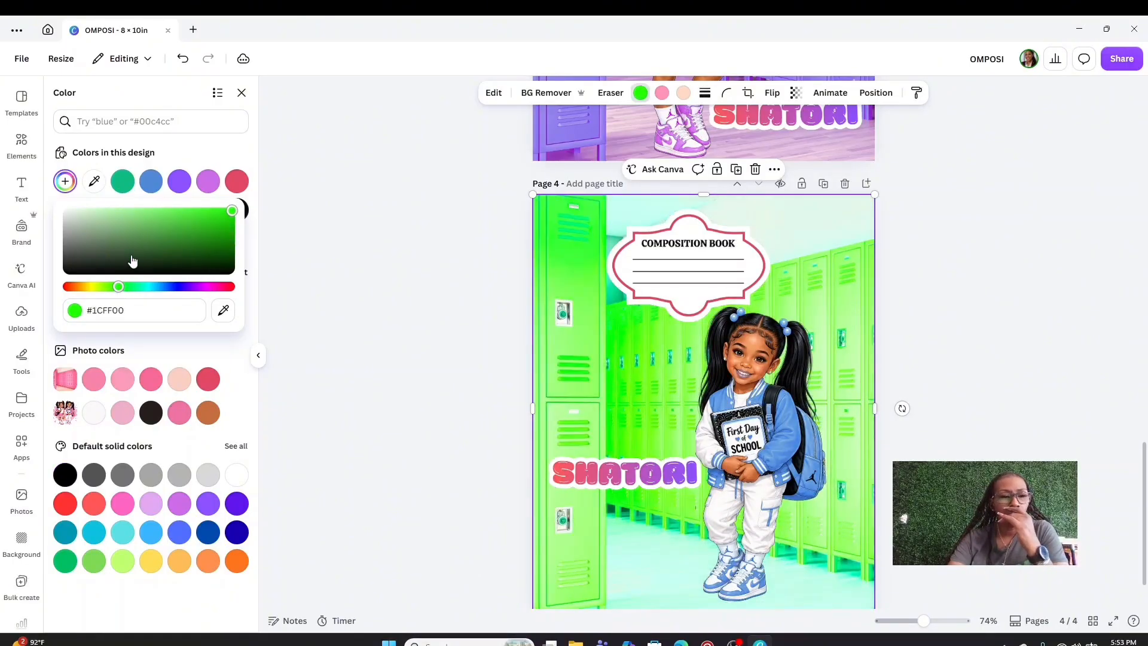
left_click_drag(123, 295, 155, 287)
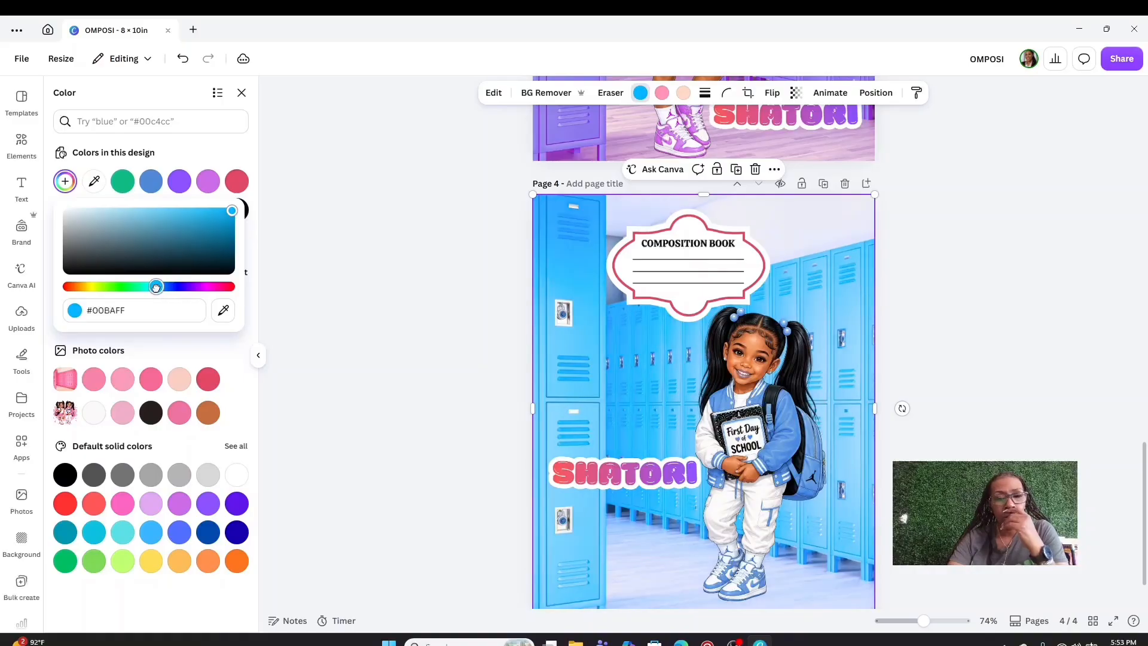
Try dark teal, bright cyan and light cornflower blue from the full default palette for page 4's locker background tone
left_click(643, 93)
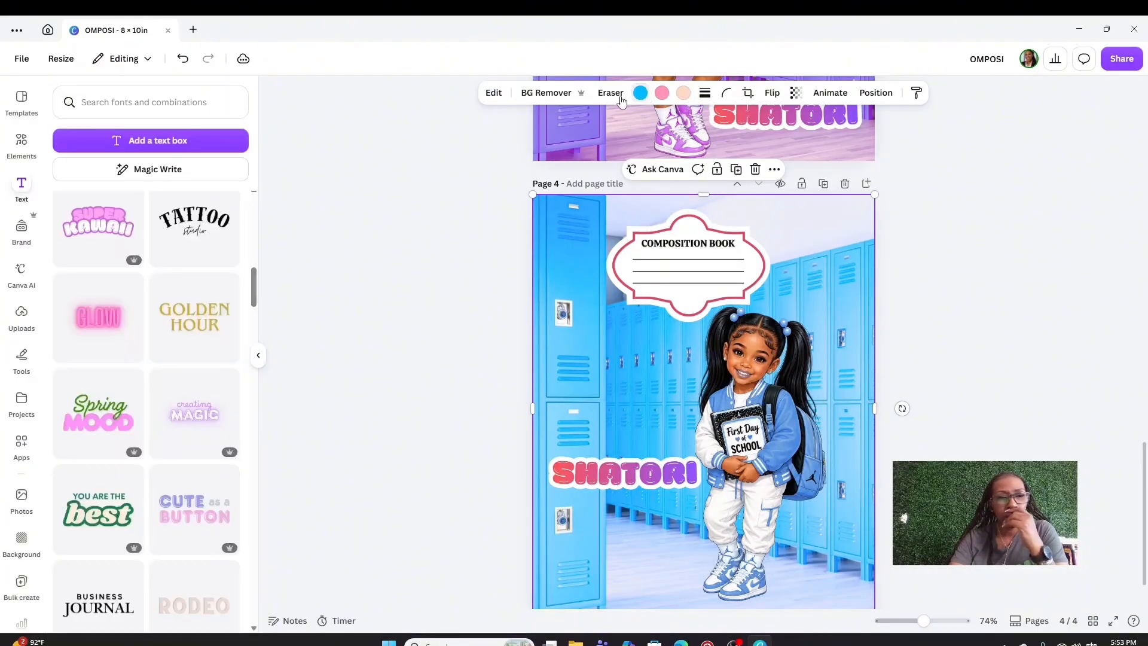
left_click(640, 93)
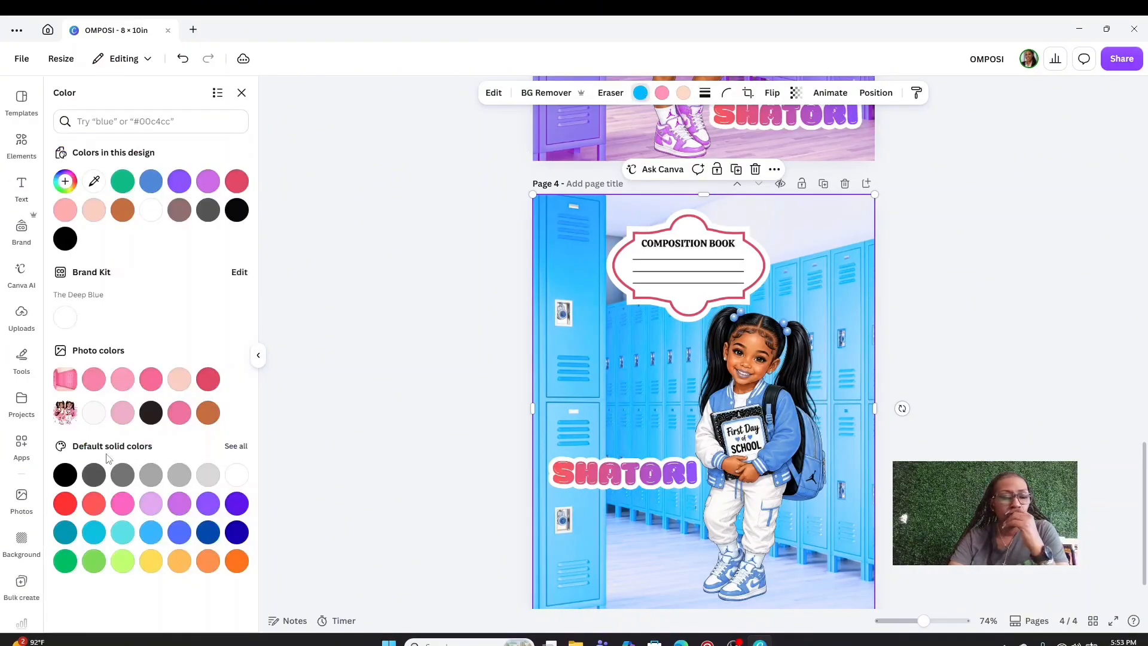
left_click(246, 448)
left_click(92, 531)
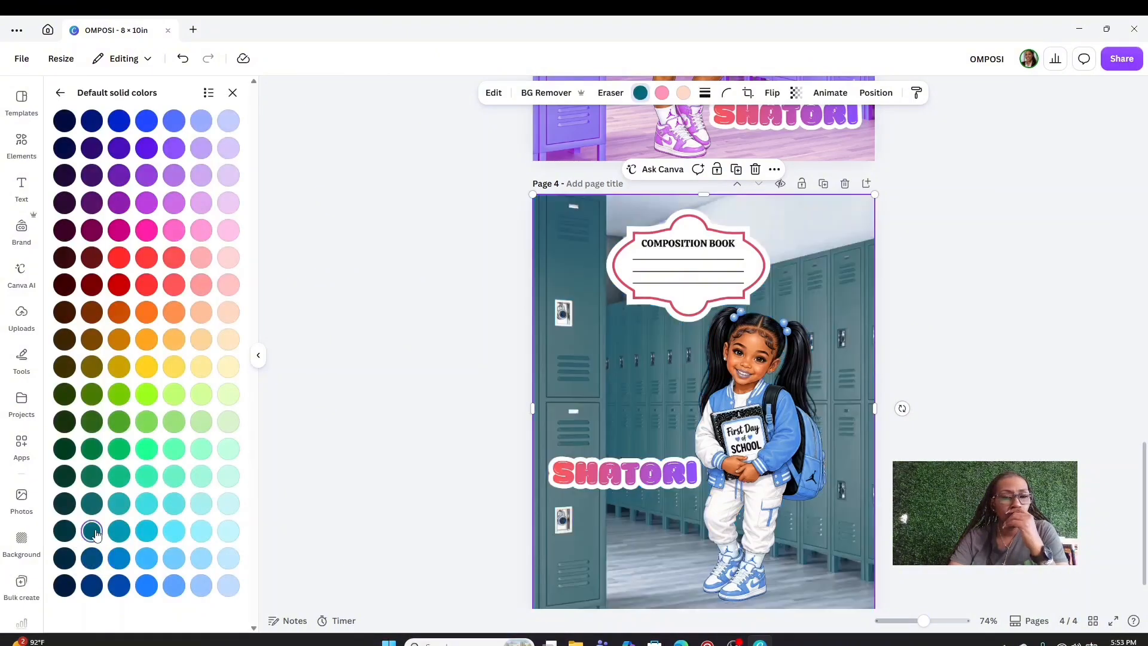
left_click(154, 538)
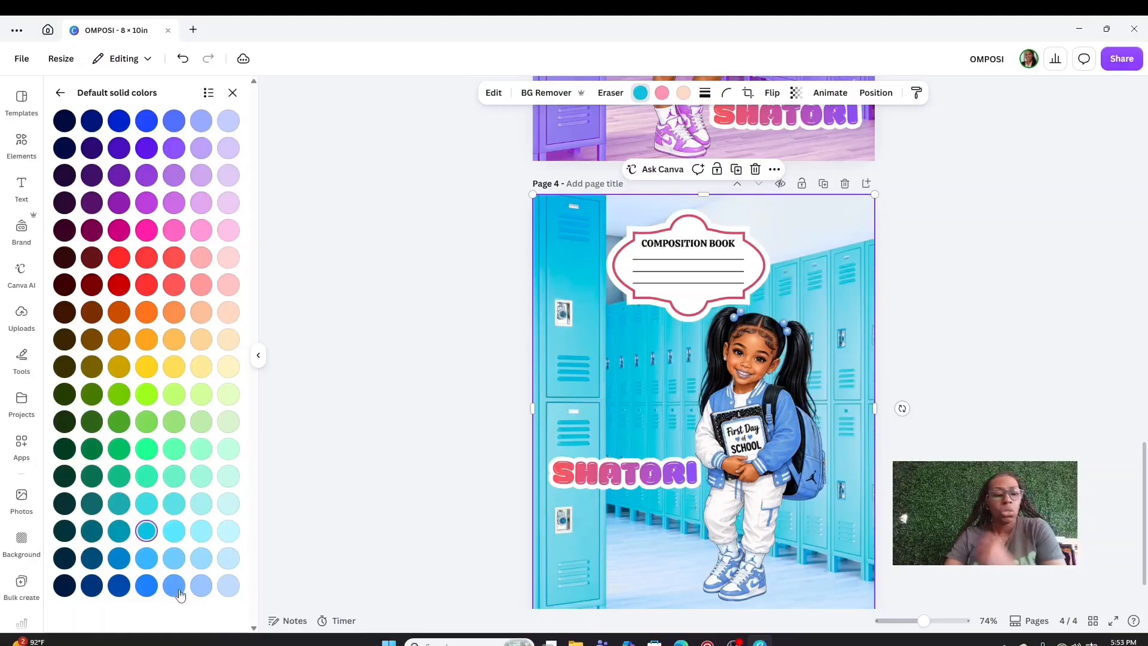
left_click(173, 588)
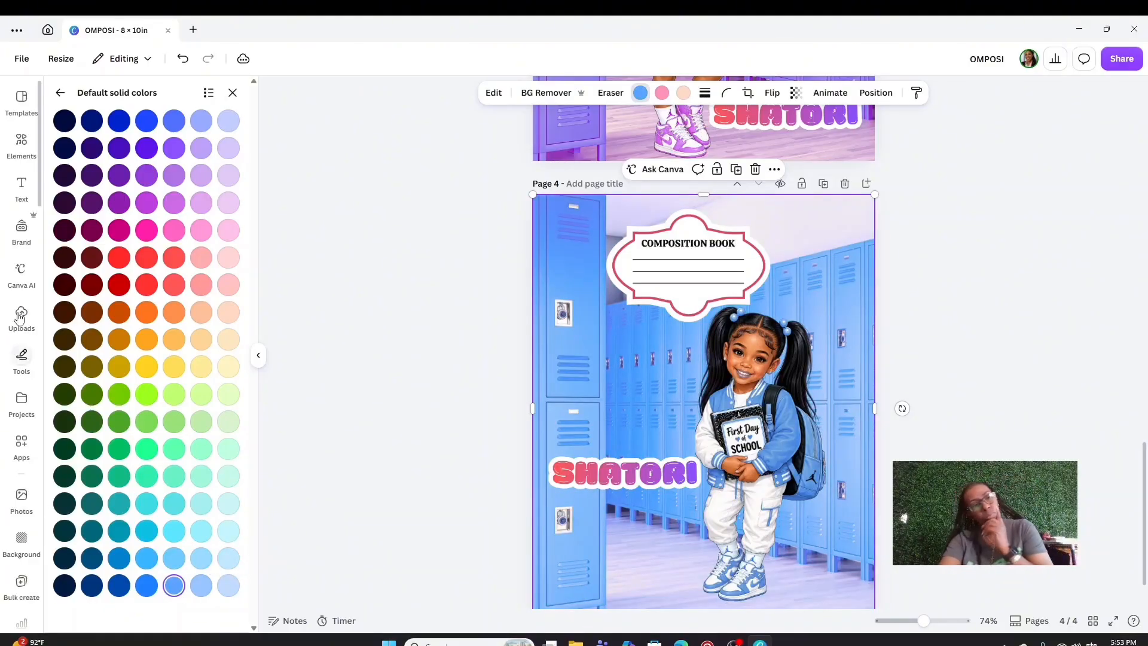
Try pink, lavender, pale lavender and dark purple for the main tone of page 4's locker background
left_click(204, 230)
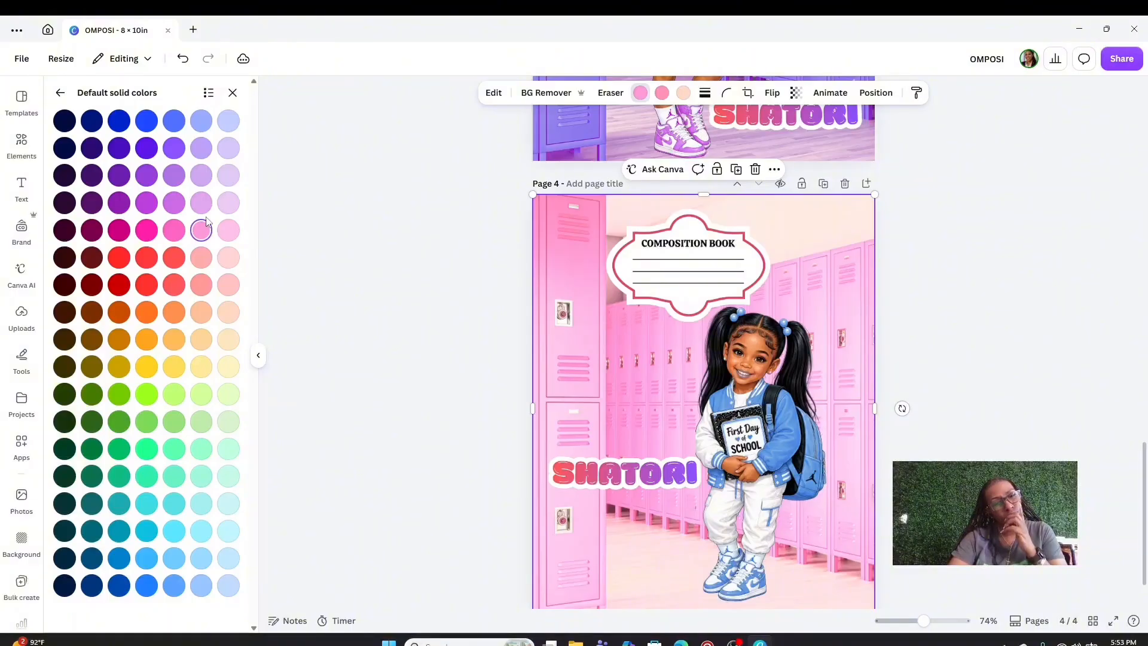
left_click(201, 148)
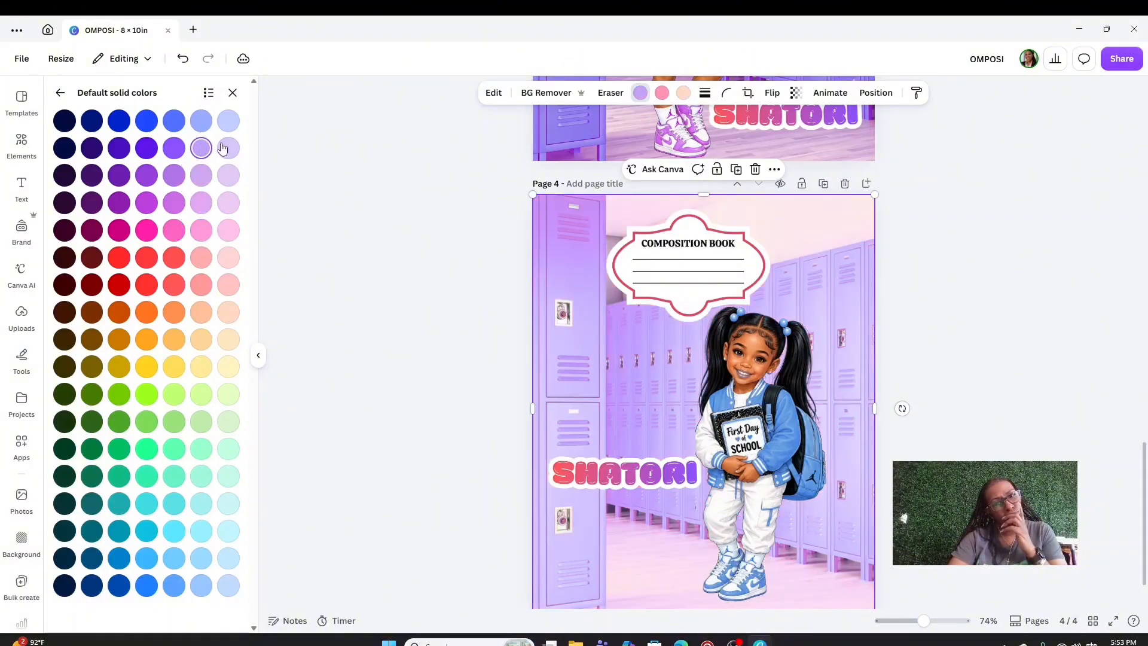
left_click(226, 148)
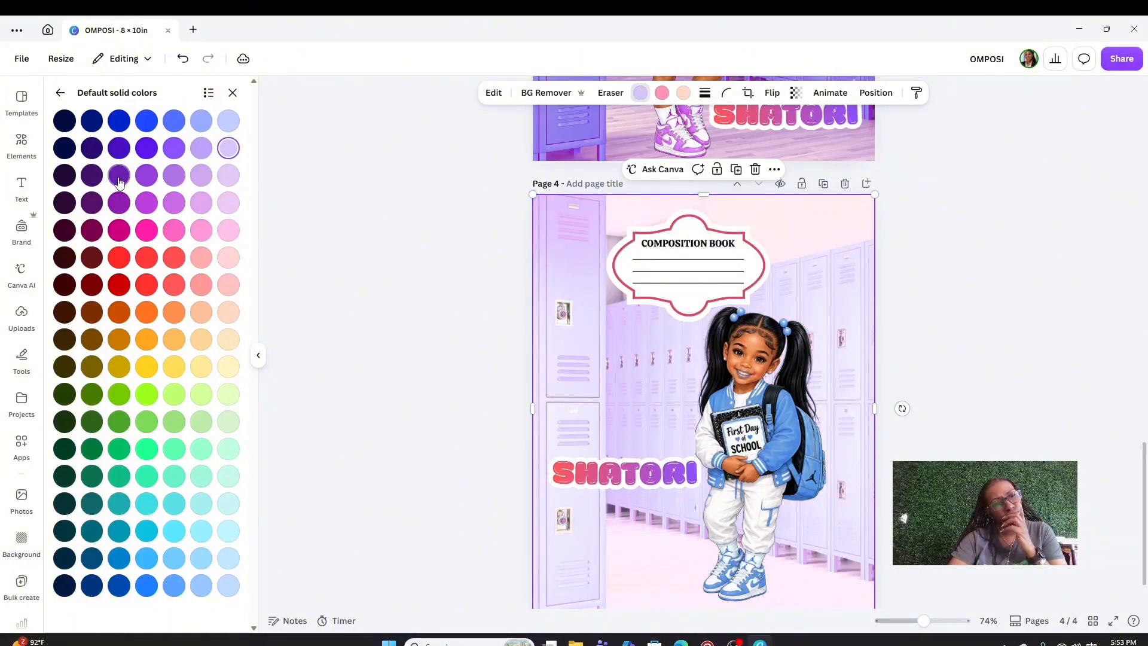
left_click(91, 179)
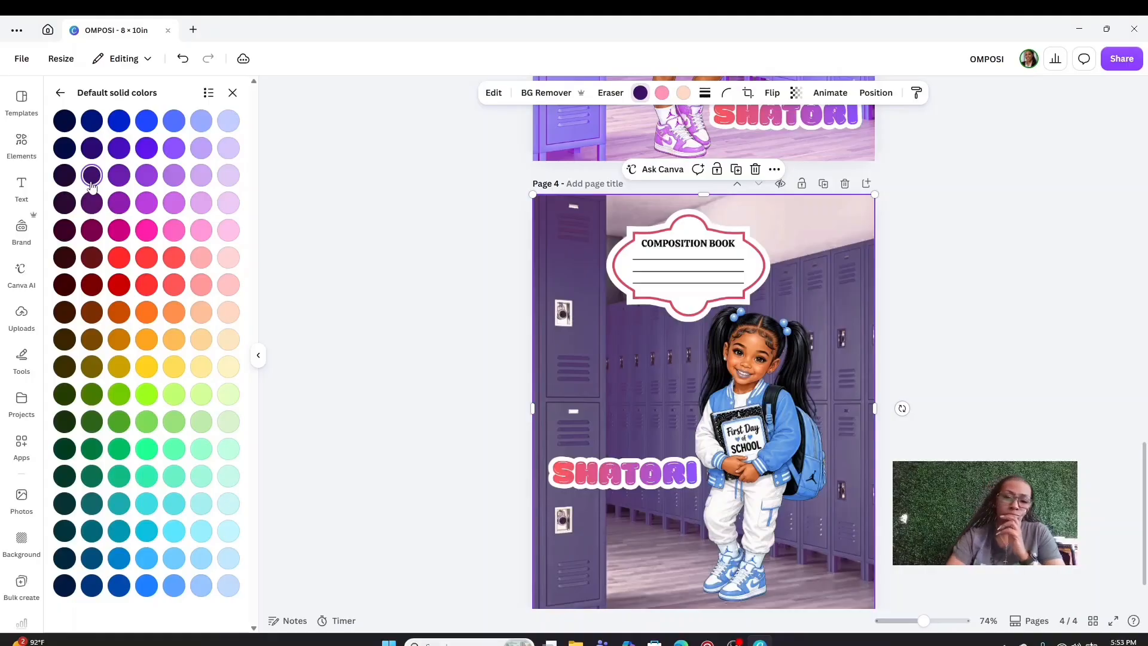
Set the main tone of page 4's locker background to custom dusty pink #CFB0B0, starting from dark red #CC0000
left_click(121, 259)
left_click(122, 285)
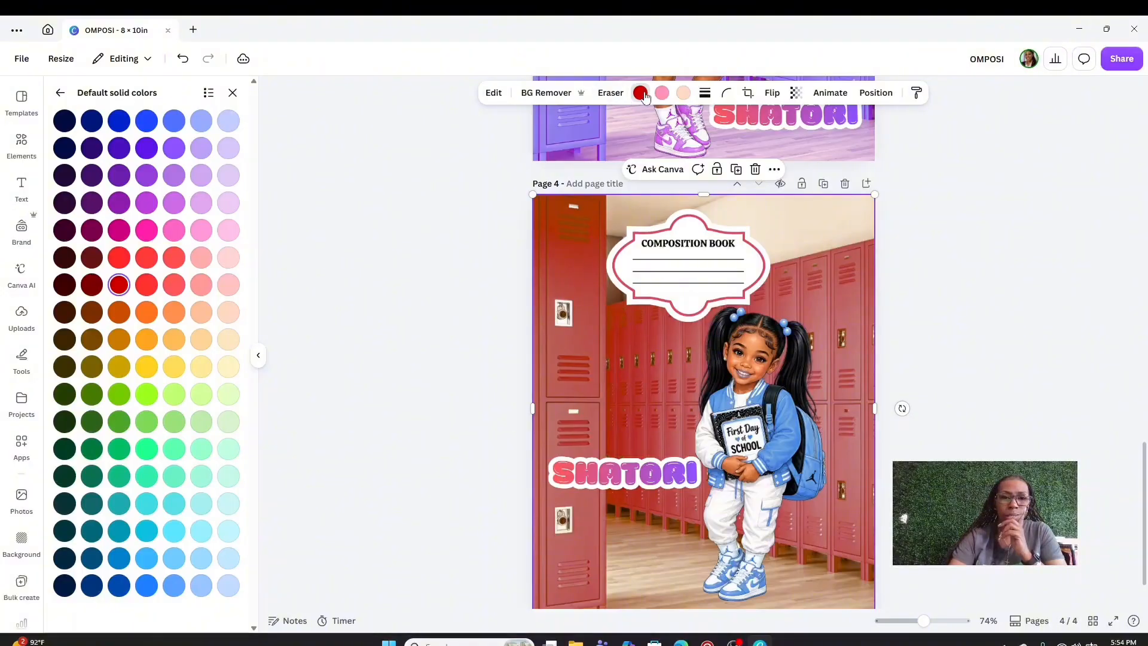
left_click(641, 95)
left_click(639, 93)
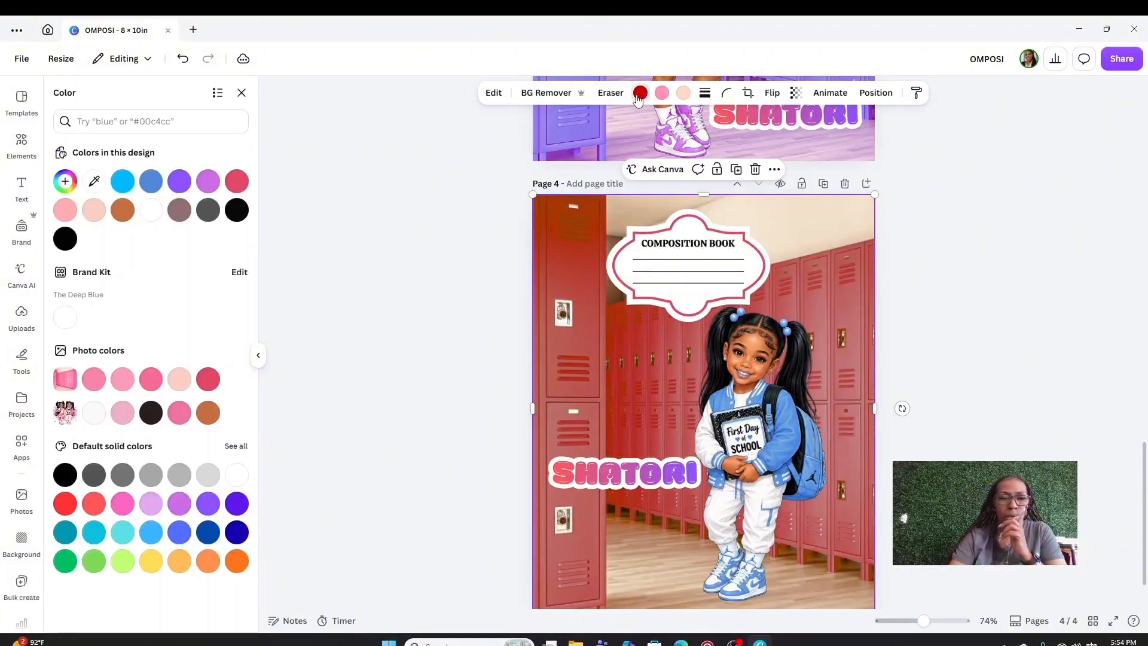
left_click(66, 180)
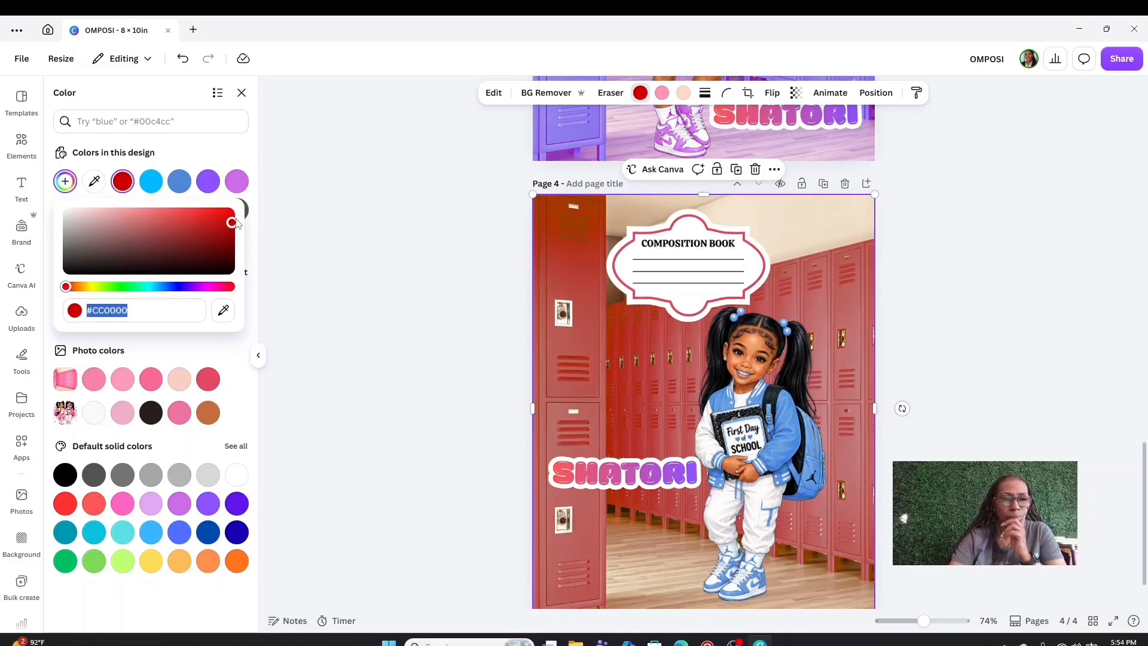
left_click_drag(236, 221, 90, 222)
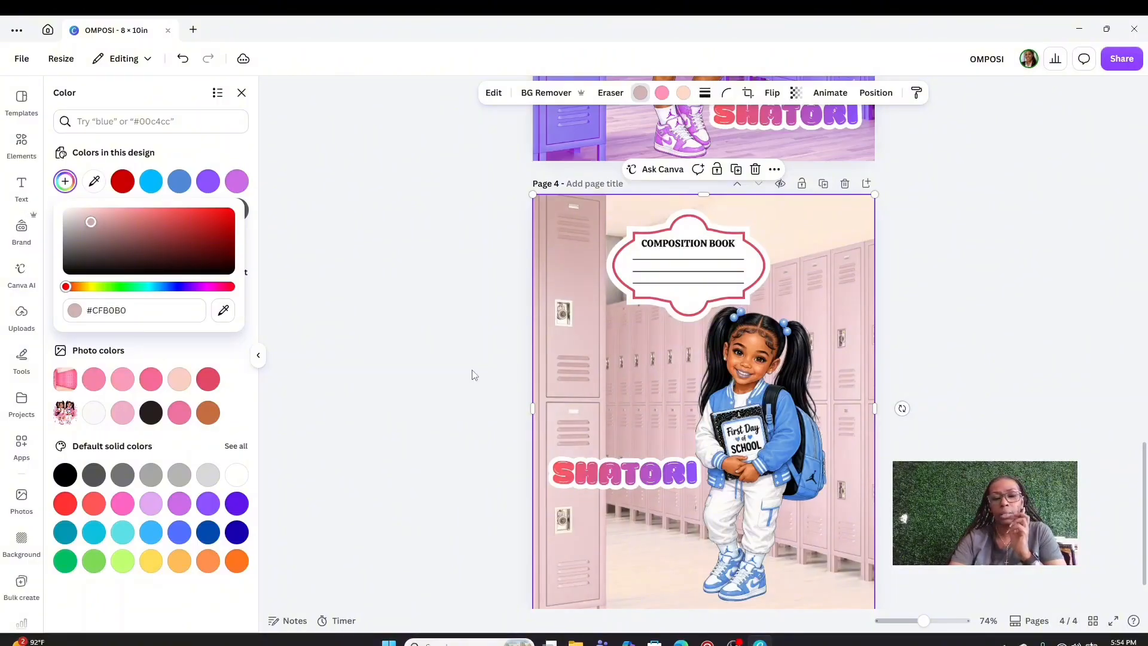
Recolor the blue of the girl's outfit, backpack and shoes on page 4 to the design's copper brown, and deselect her
left_click(759, 383)
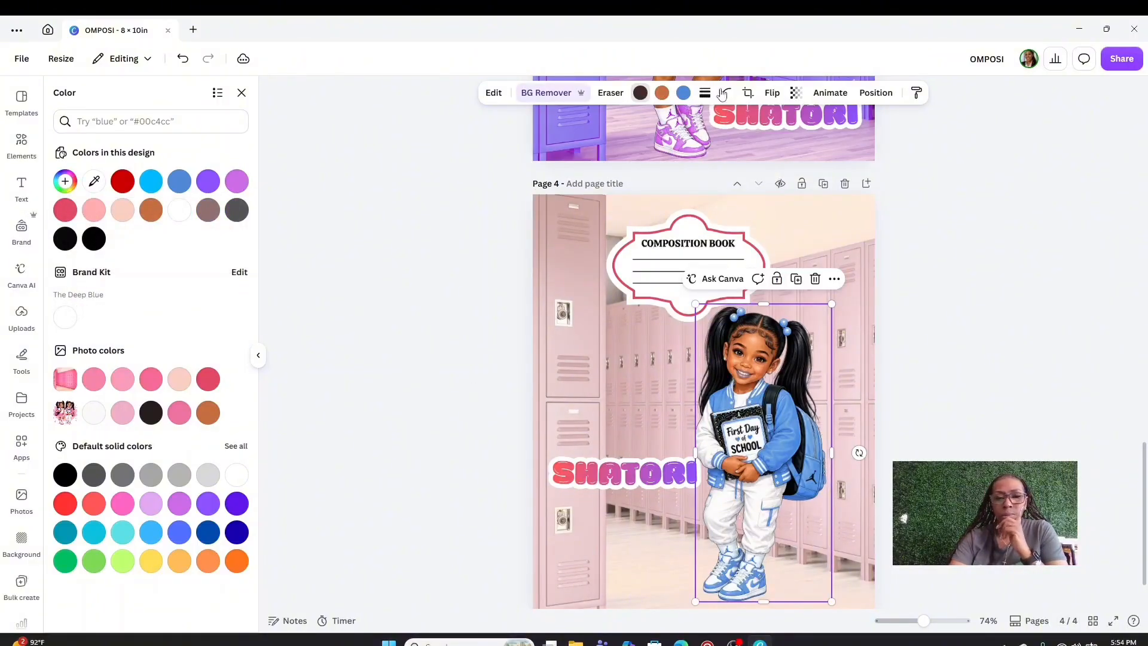
left_click(681, 94)
left_click(151, 210)
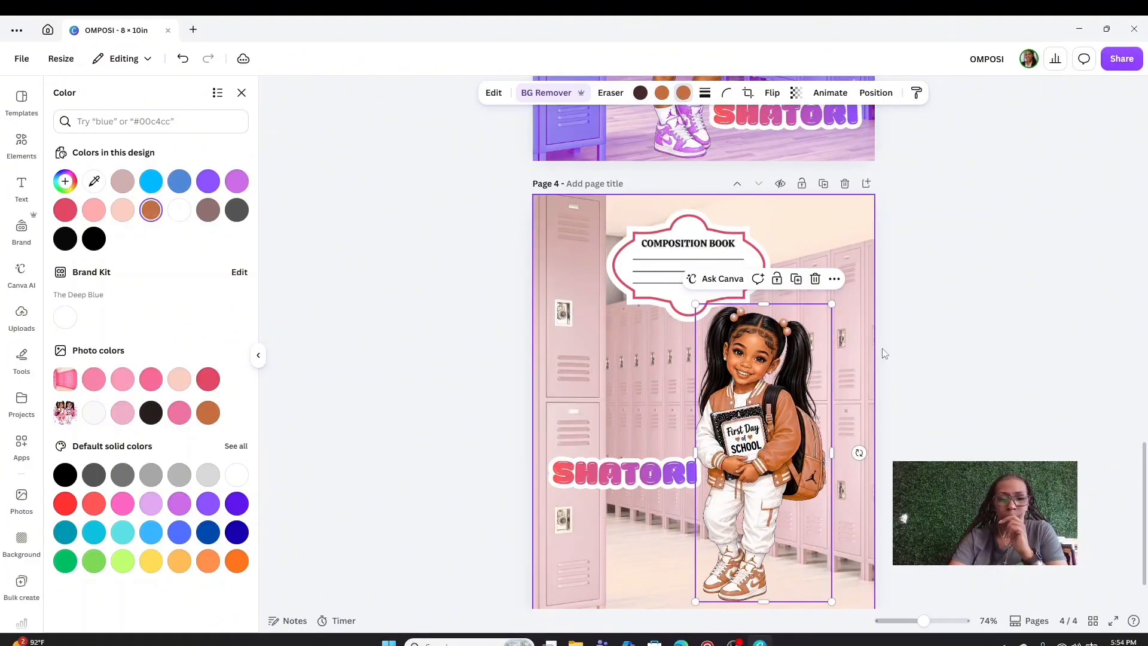
left_click(1034, 321)
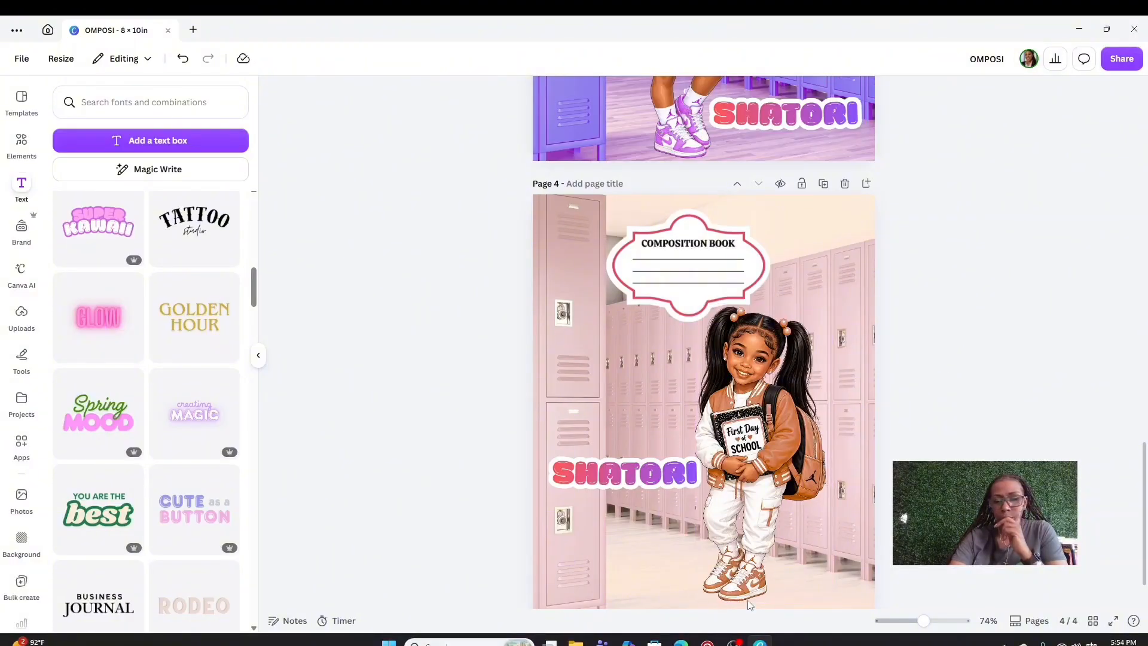
Shorten page 4's name text by removing its first three letters, enlarge it to size 69.6 and place it beside the girl's shoes
left_click(655, 489)
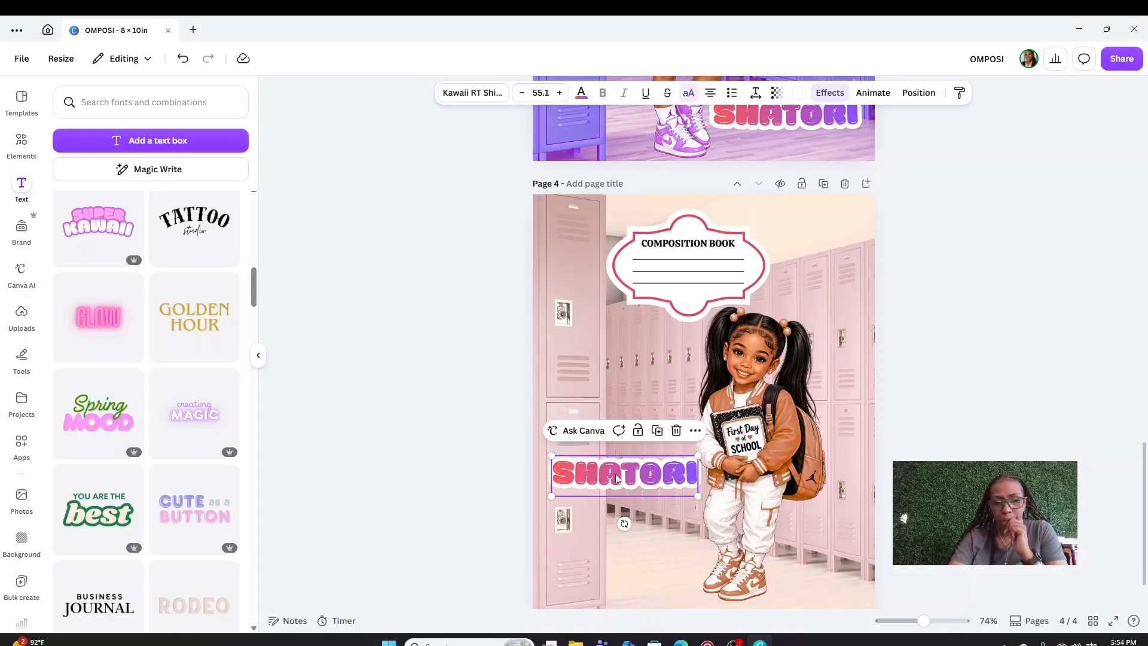
double_click(623, 477)
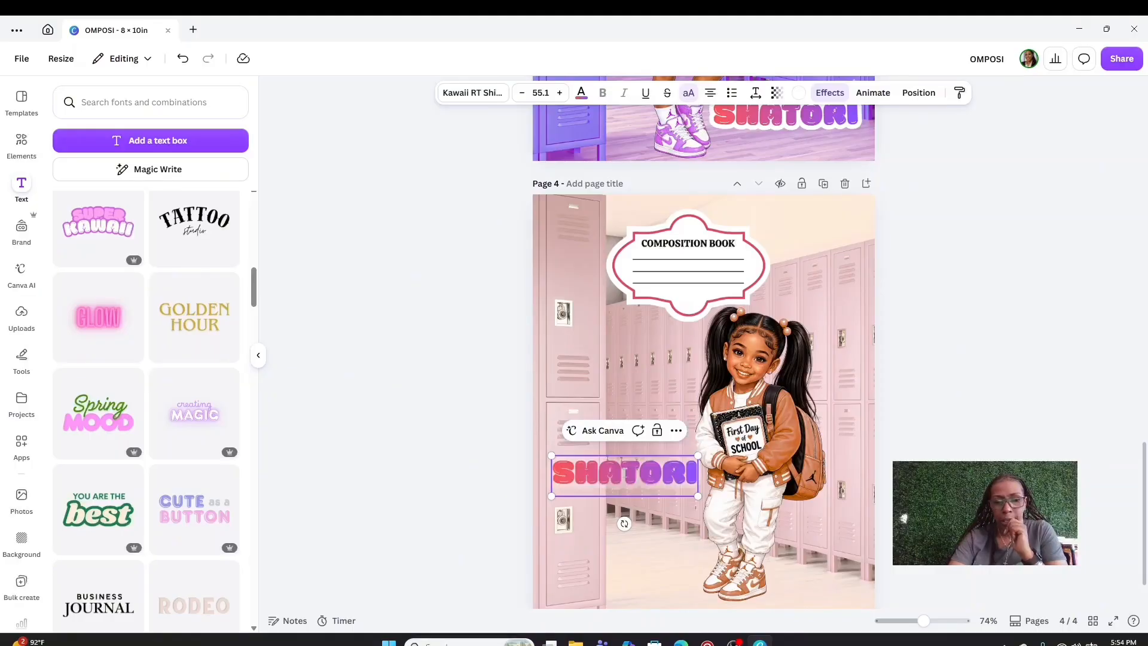
key("BackSpace")
key("BackSpace")
key("BackSpace")
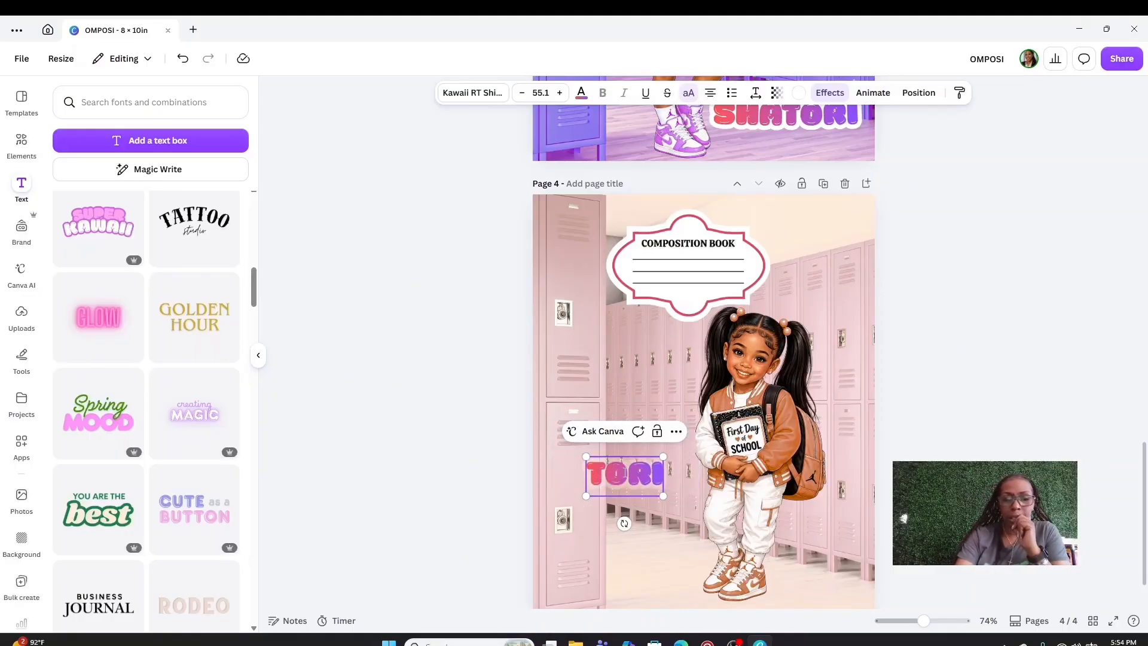
left_click(844, 408)
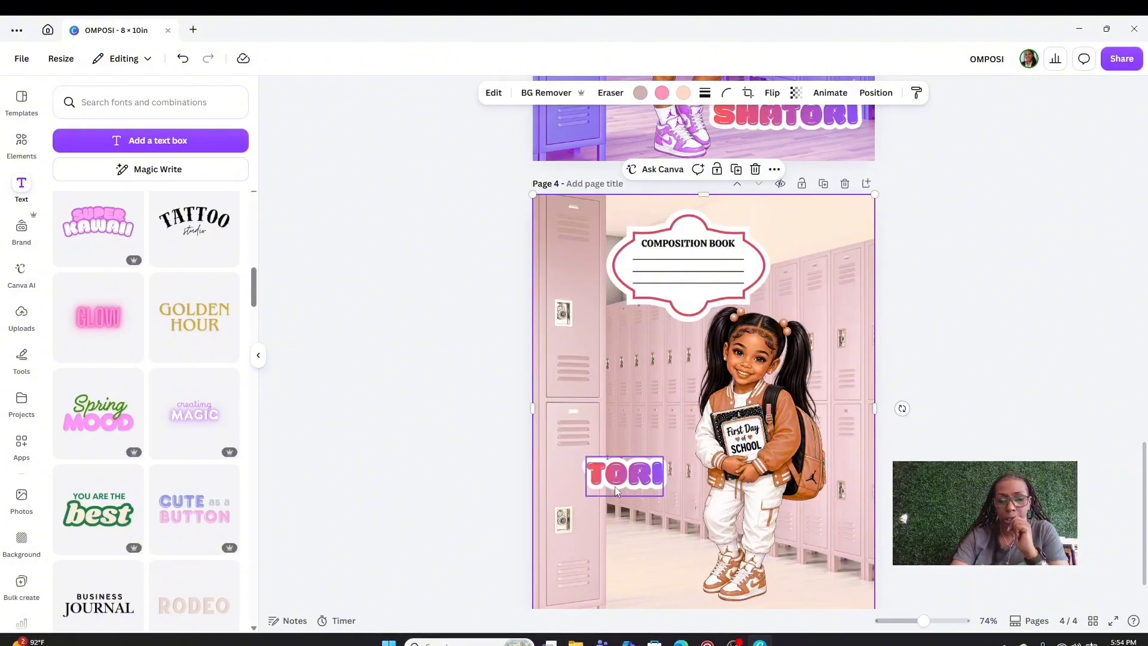
left_click_drag(617, 490, 678, 550)
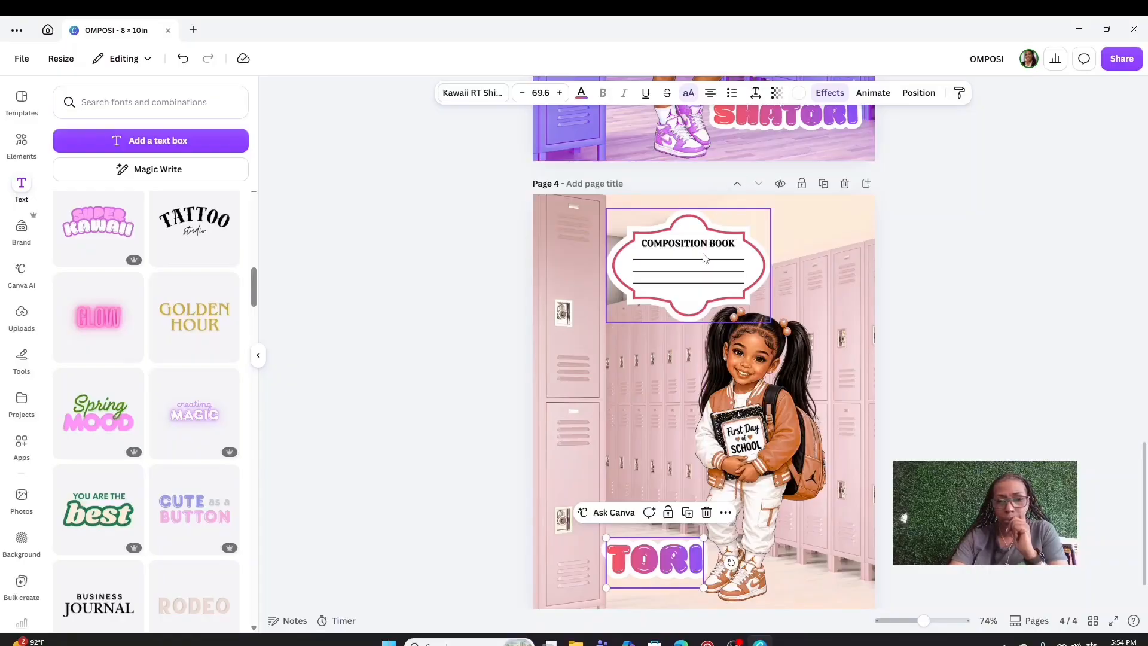
Shift page 4's composition book label slightly right and up, and move the girl farther toward the page's right edge
left_click(707, 306)
mouse_move(707, 306)
left_mouse_down()
mouse_move(740, 297)
mouse_move(723, 290)
left_mouse_up()
left_click(790, 360)
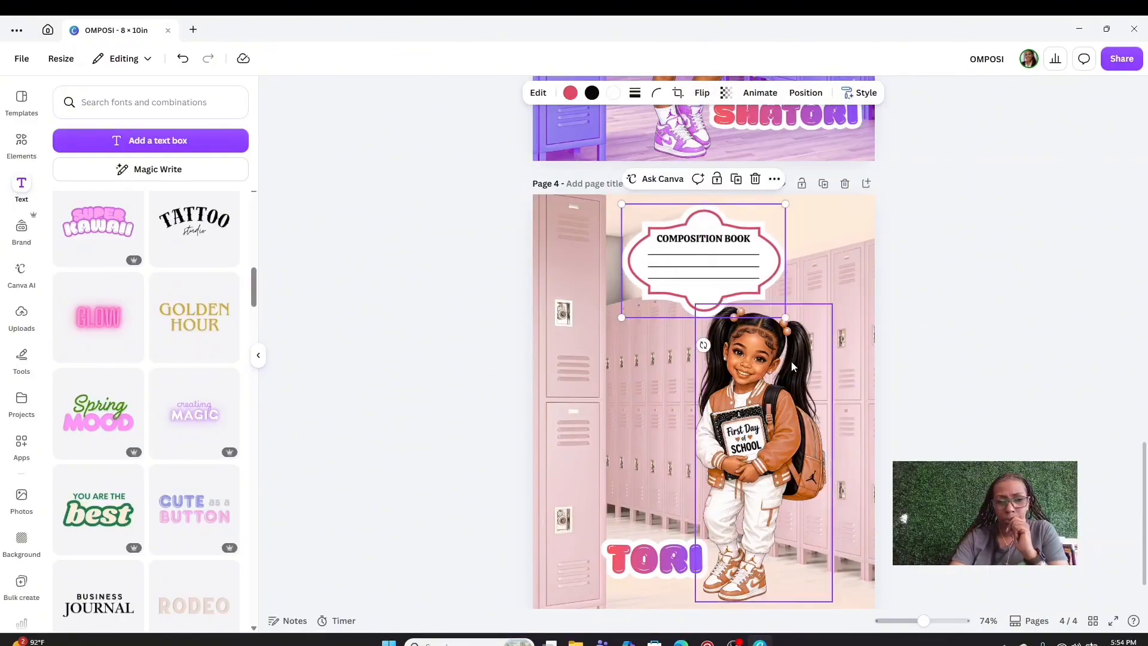
left_click_drag(795, 398, 826, 392)
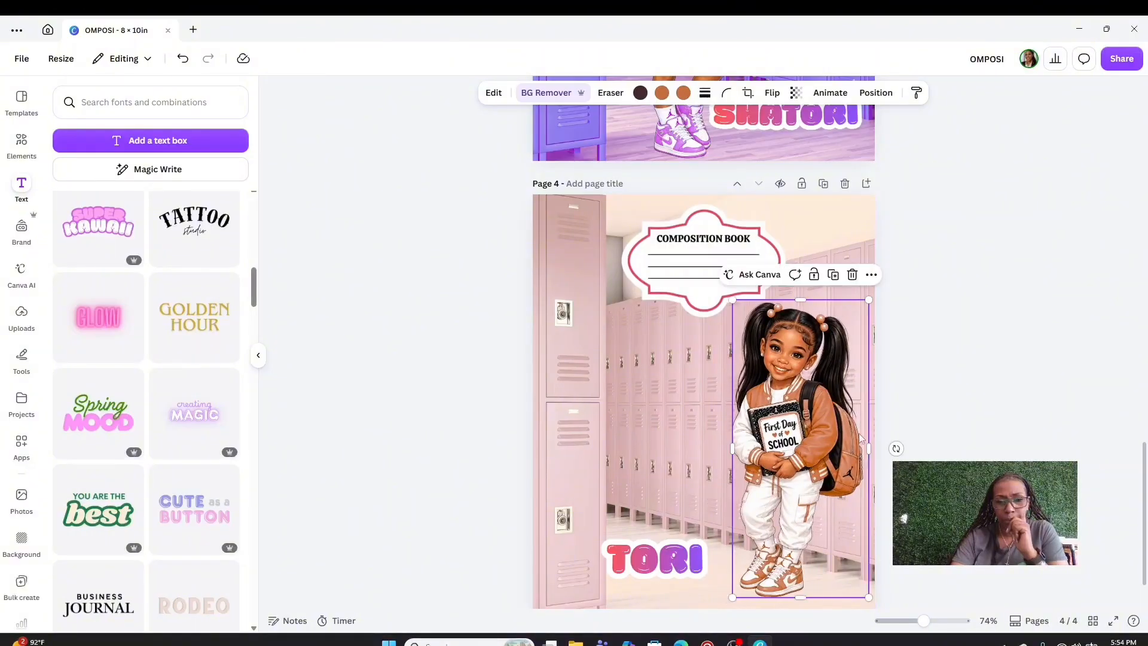
left_click(956, 392)
Replace page 4's gradient name text with a pink neon GLOW text style reworded to the same short name
left_click(668, 573)
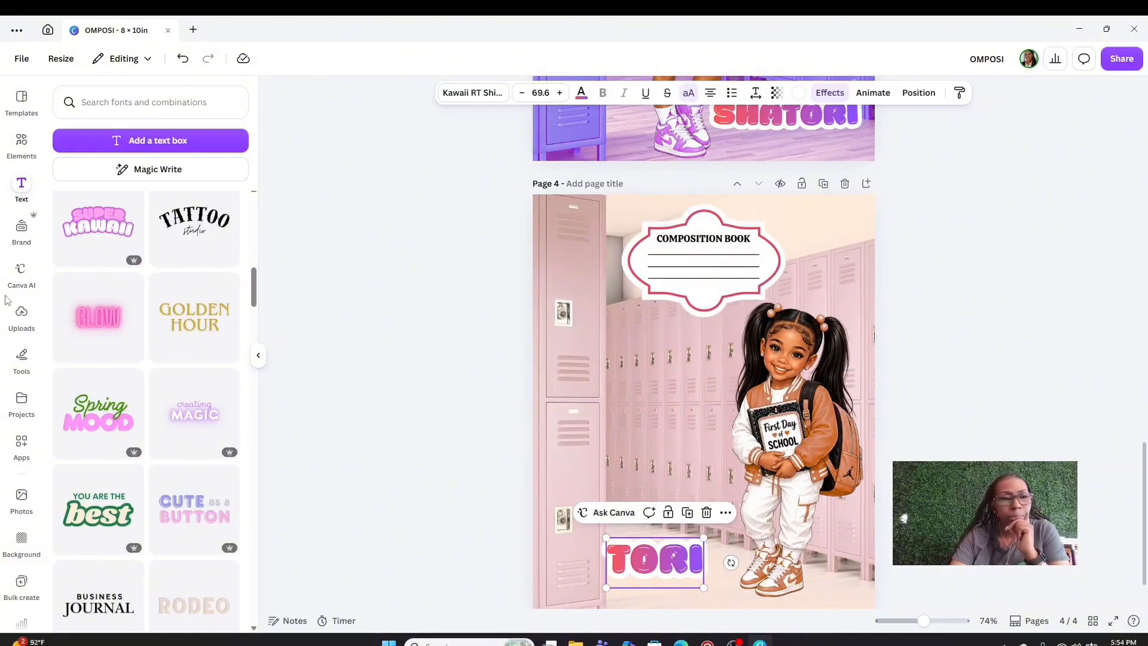
left_click(98, 317)
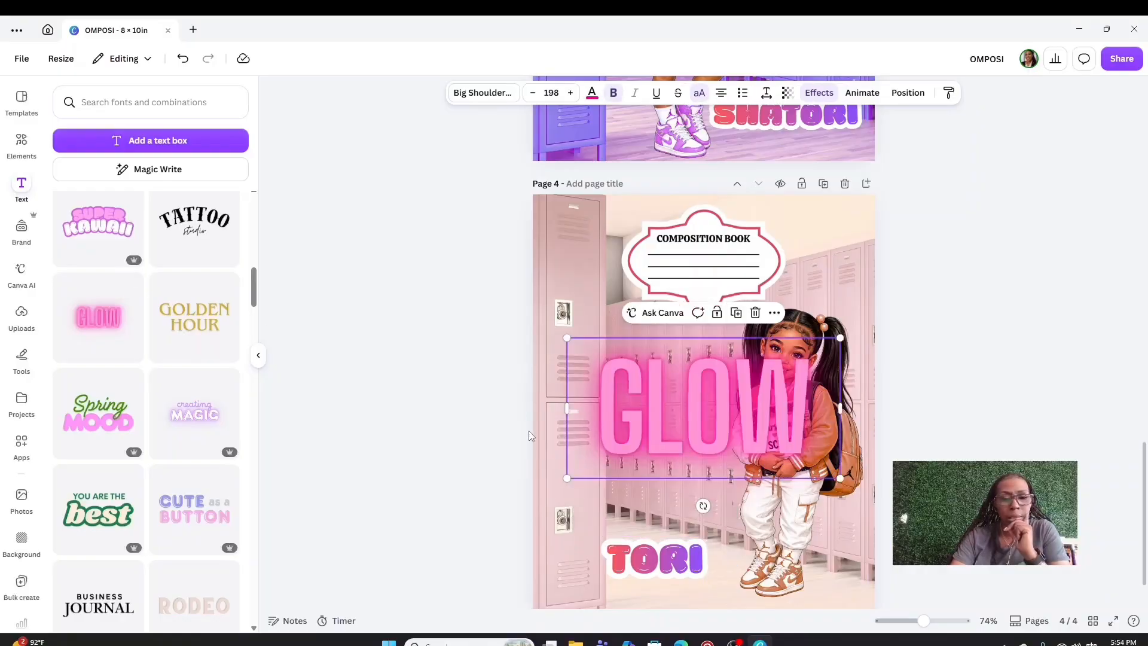
left_click(695, 546)
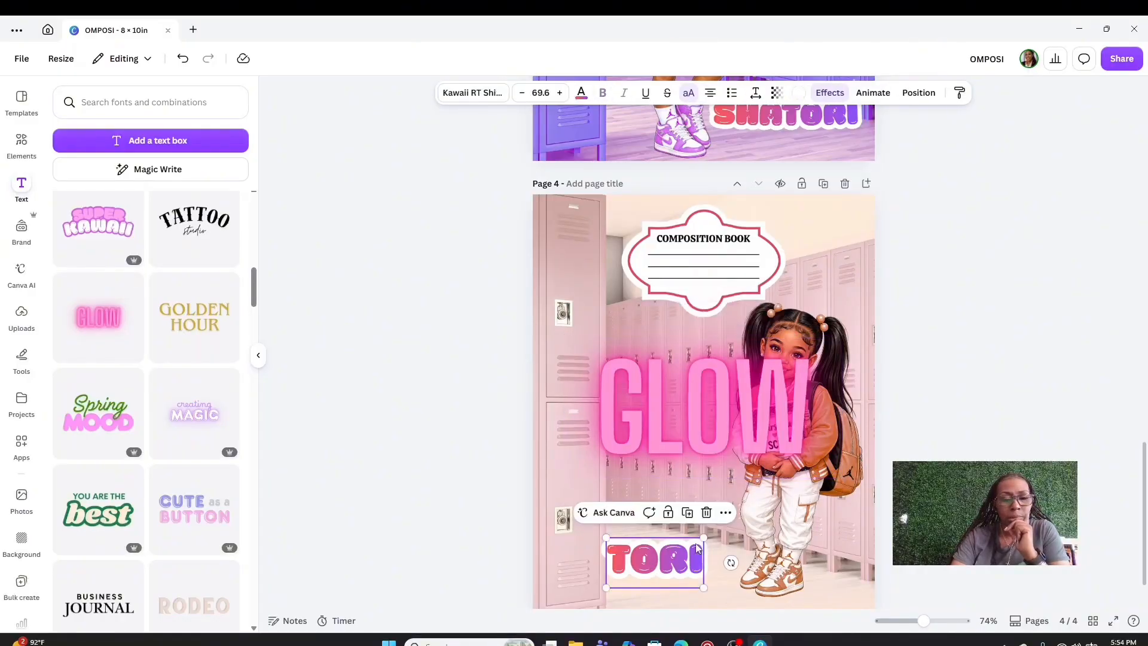
left_click(707, 514)
left_click(801, 407)
left_click(801, 407)
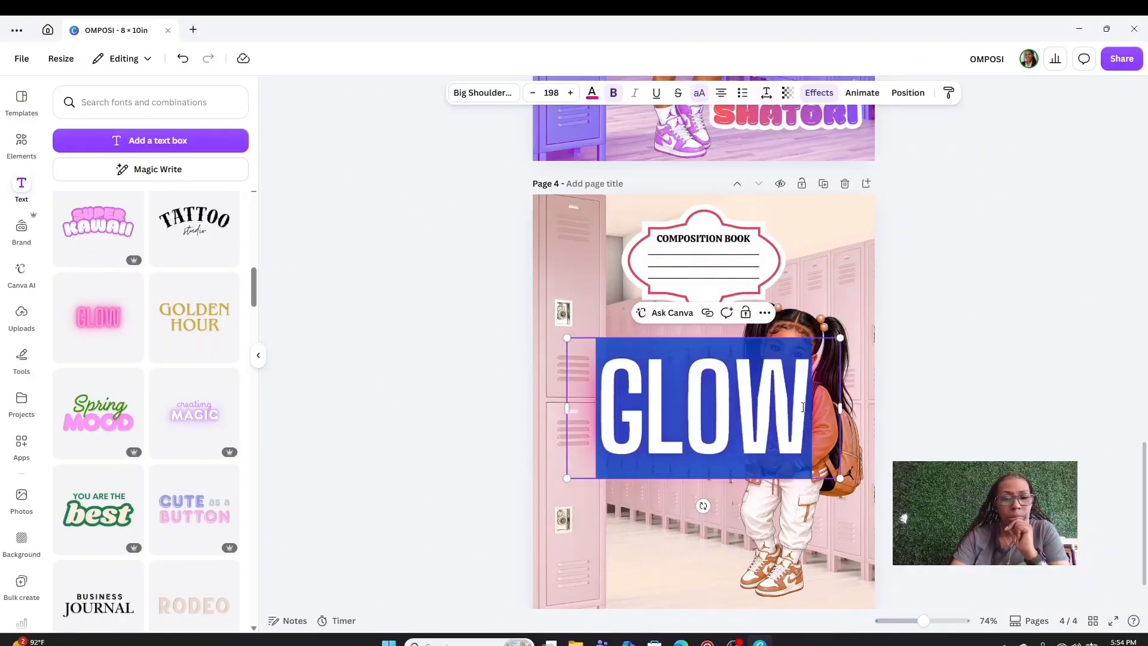
key("BackSpace")
type("T")
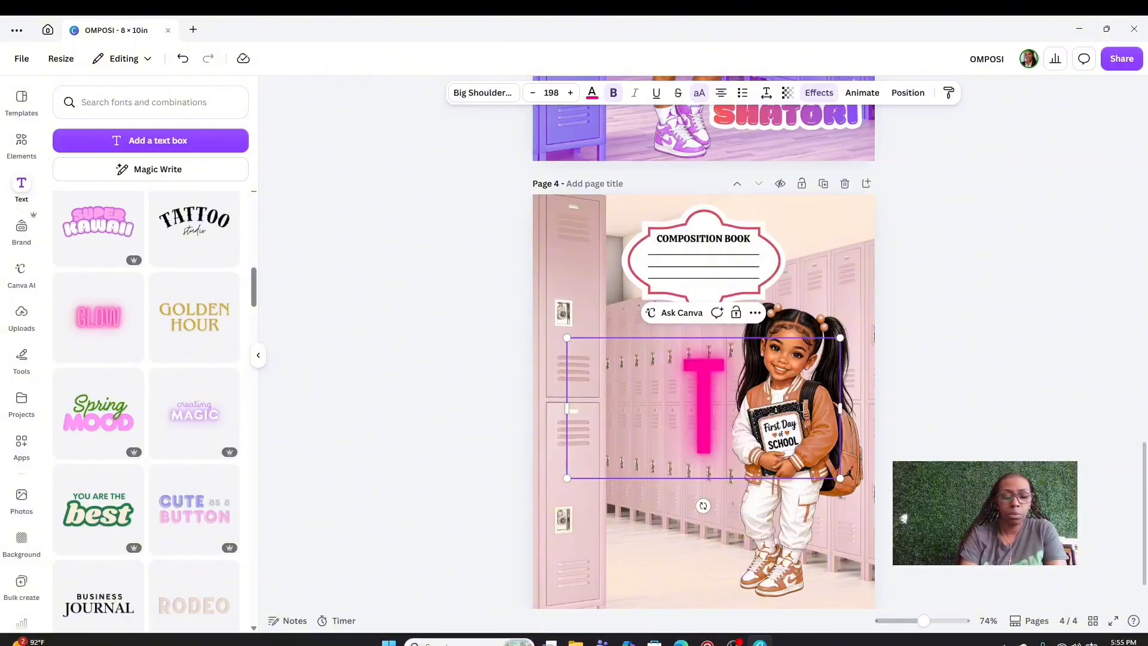
type("ORI")
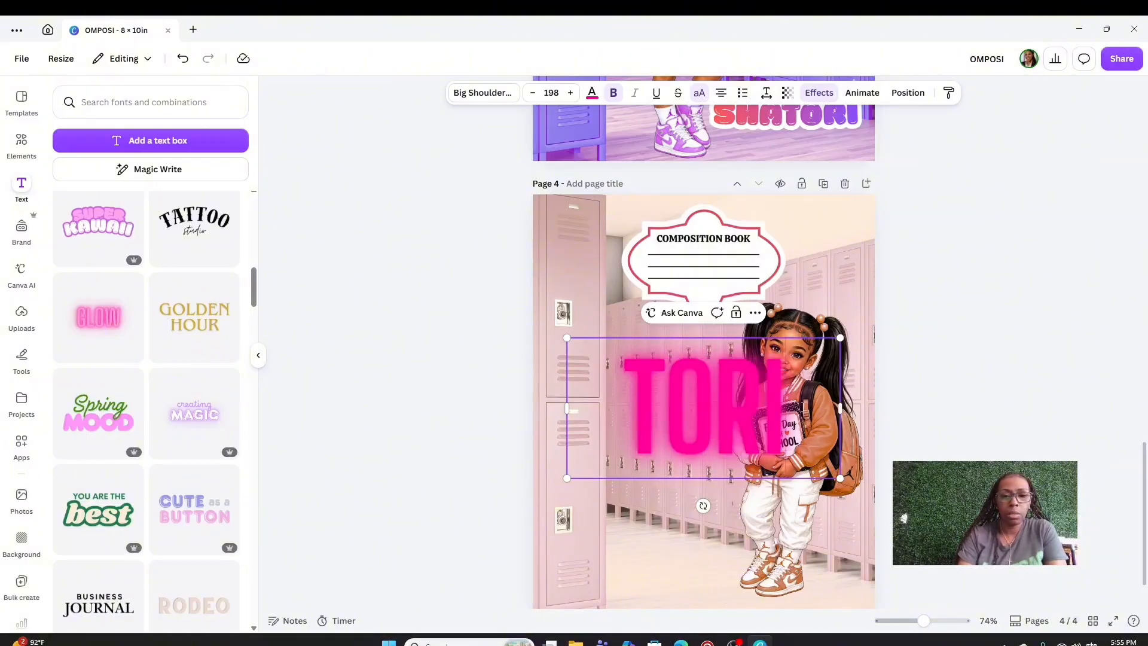
Shrink the new name text to size 105, place it beside the girl's legs and recolor it white
left_click(774, 454)
left_click(774, 454)
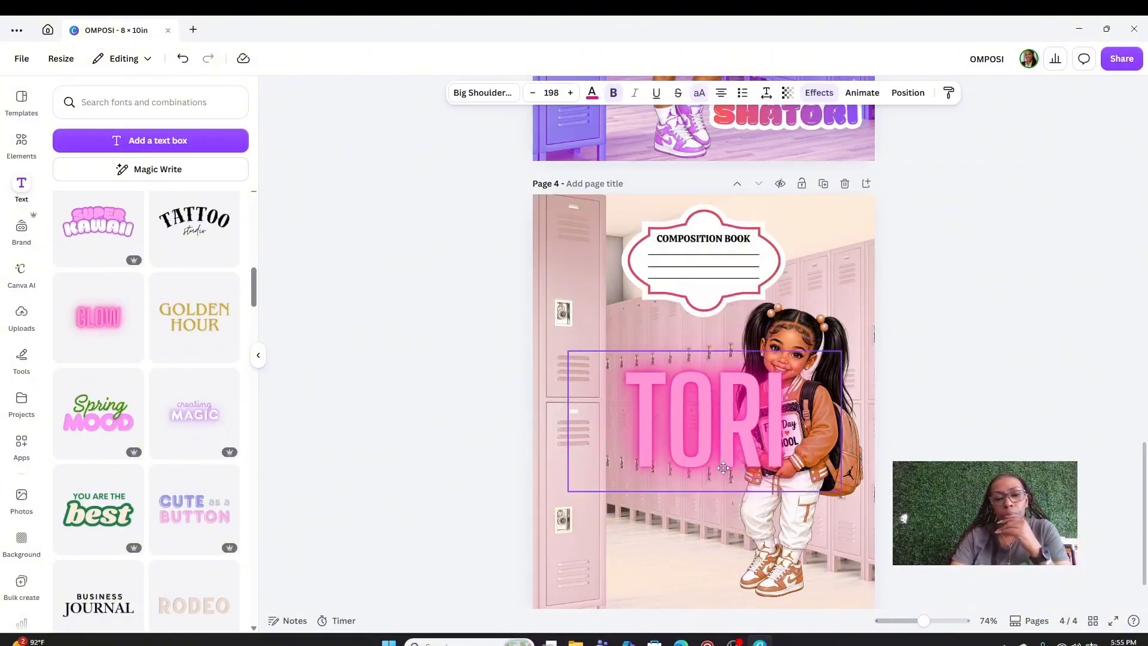
left_click_drag(774, 454, 775, 529)
left_click_drag(840, 552, 731, 536)
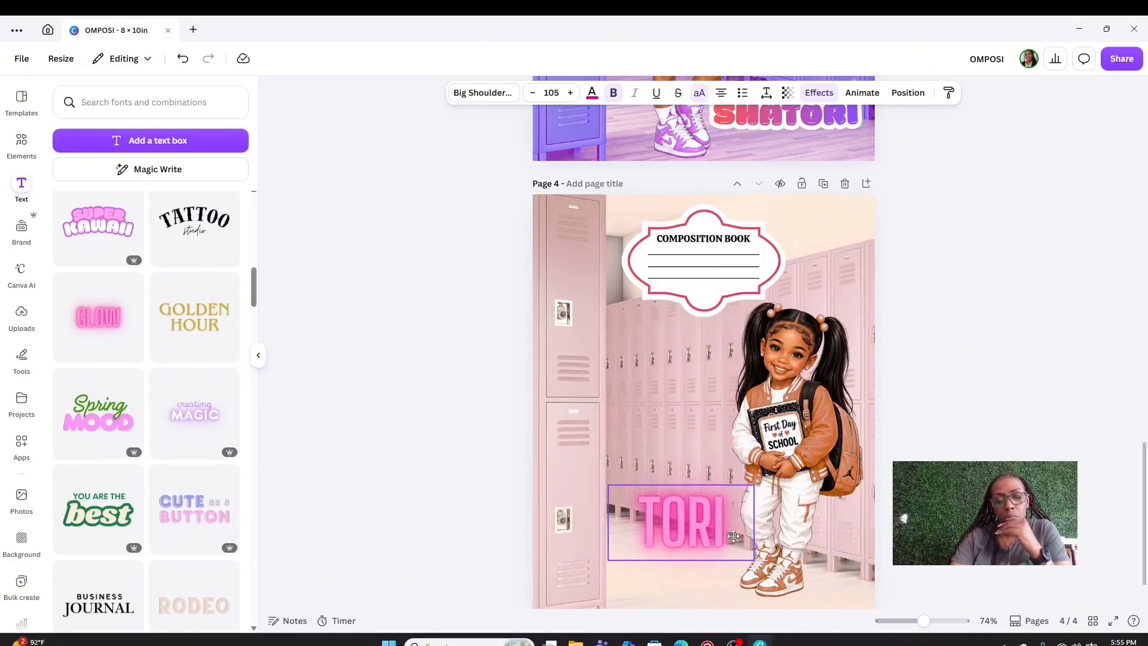
left_click(593, 94)
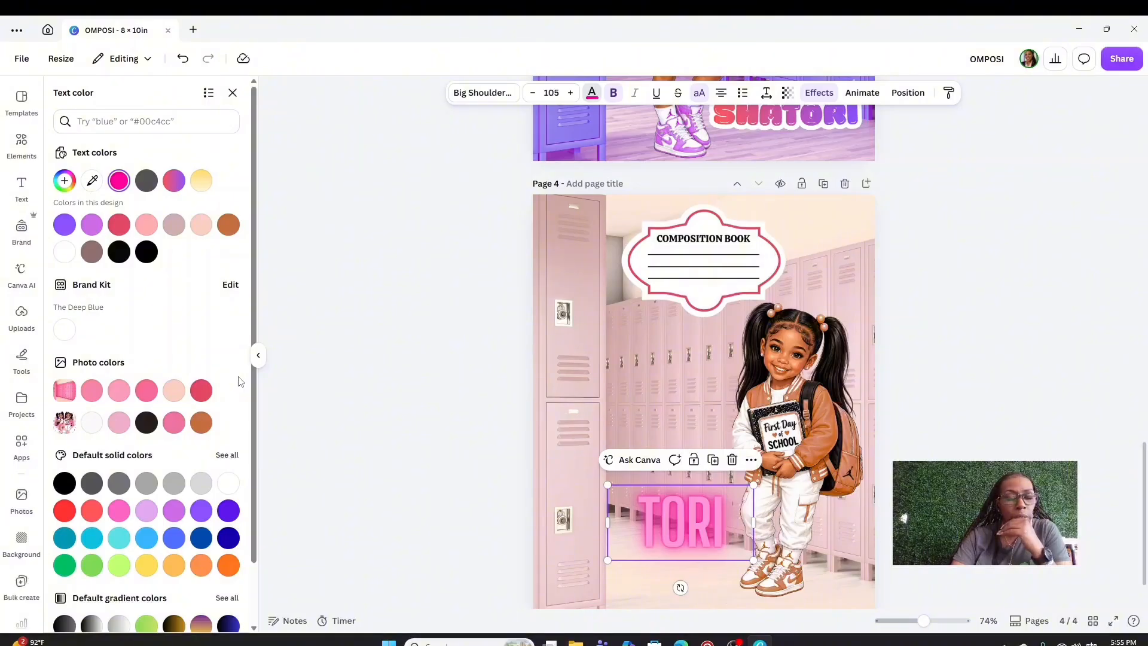
left_click(227, 486)
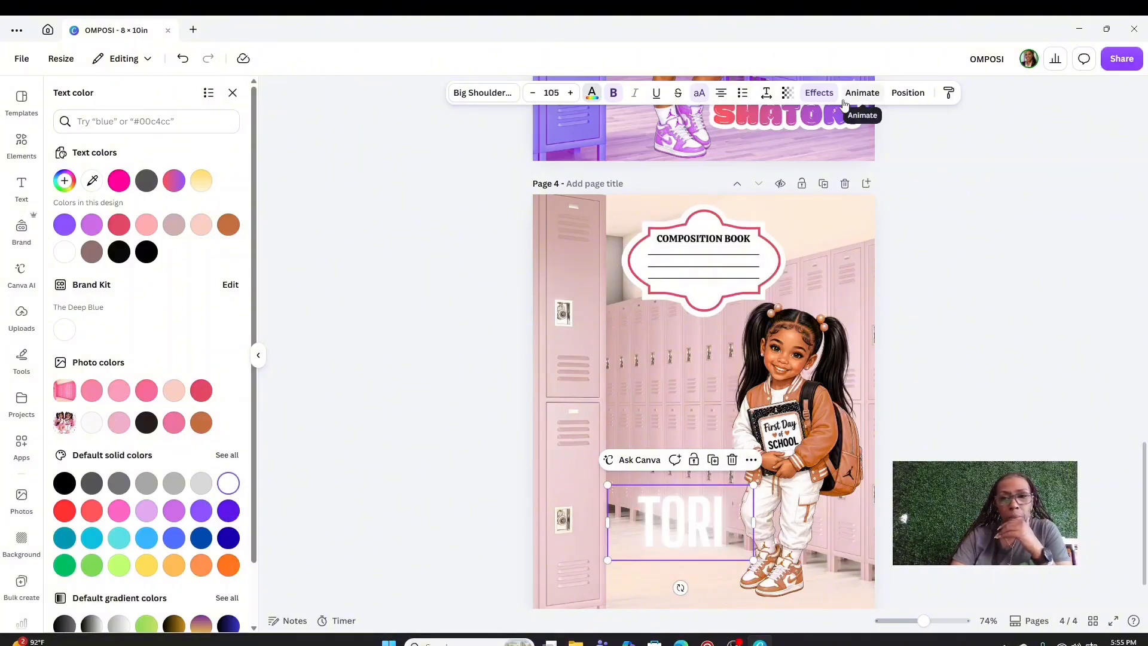
Look through the text effects and lower the name text's neon intensity to 52
left_click(819, 92)
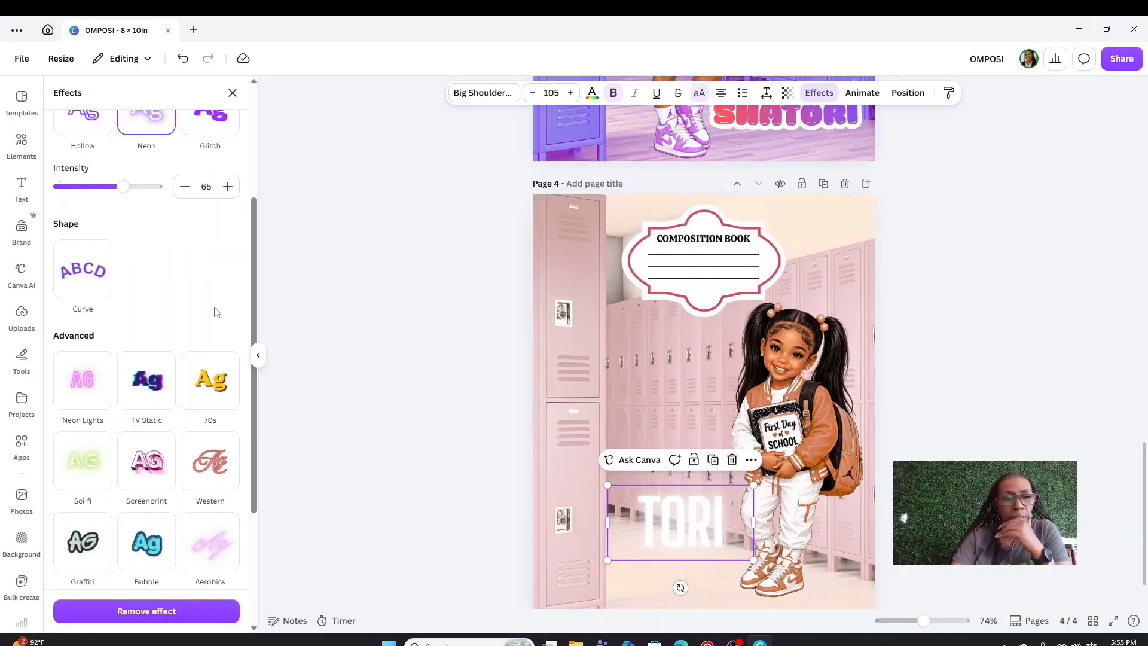
scroll(200, 230, "up", 3)
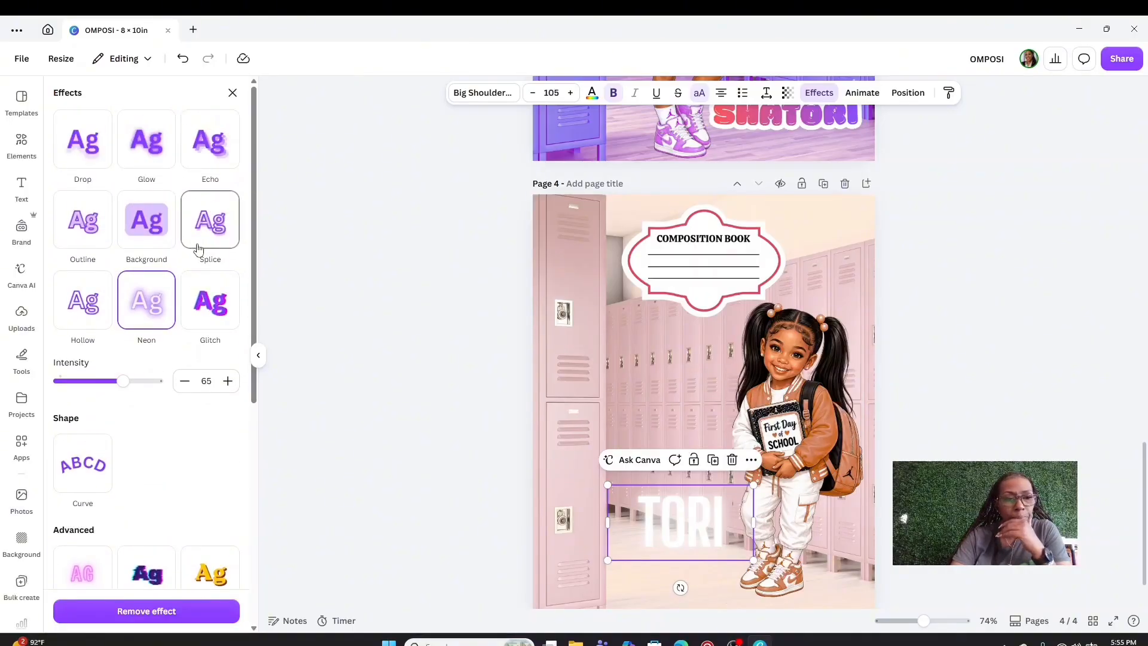
scroll(199, 248, "down", 3)
scroll(181, 266, "up", 2)
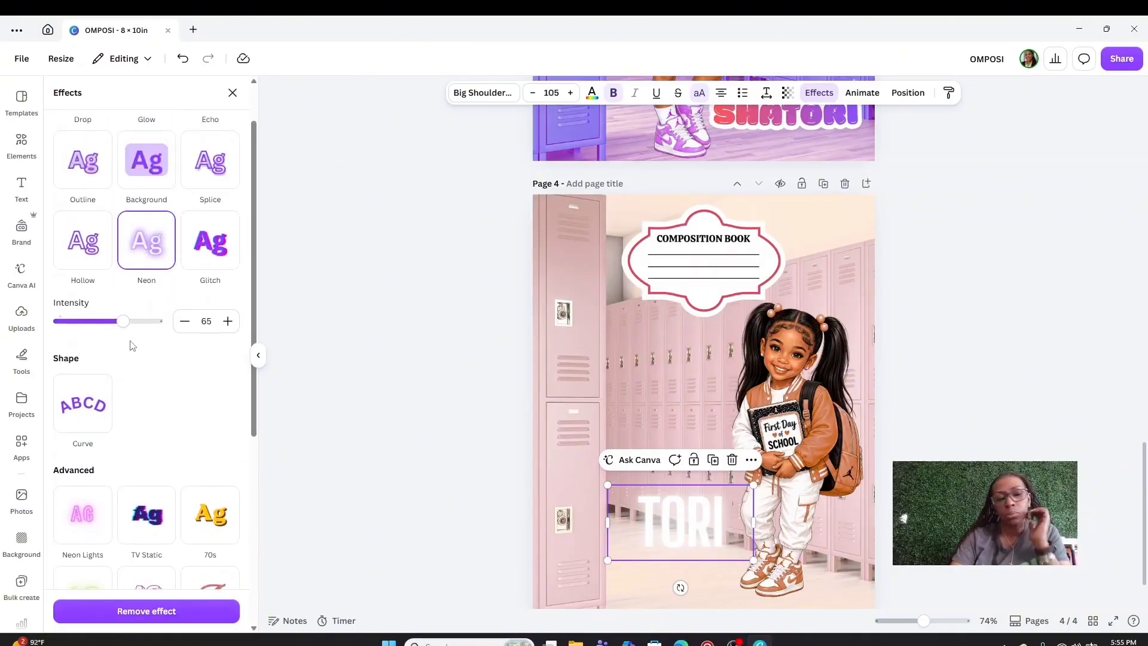
mouse_move(119, 324)
left_mouse_down()
mouse_move(159, 322)
mouse_move(110, 326)
left_mouse_up()
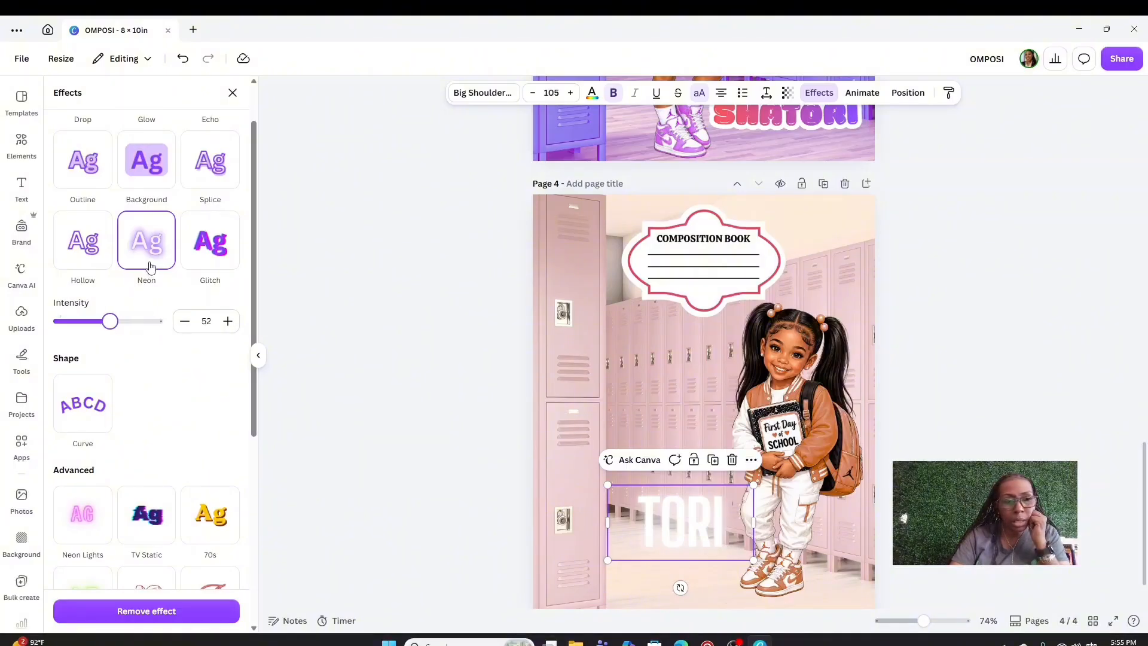
Give the name text an outline in the design's copper brown with thickness 102, and move it up against the lockers
left_click(73, 174)
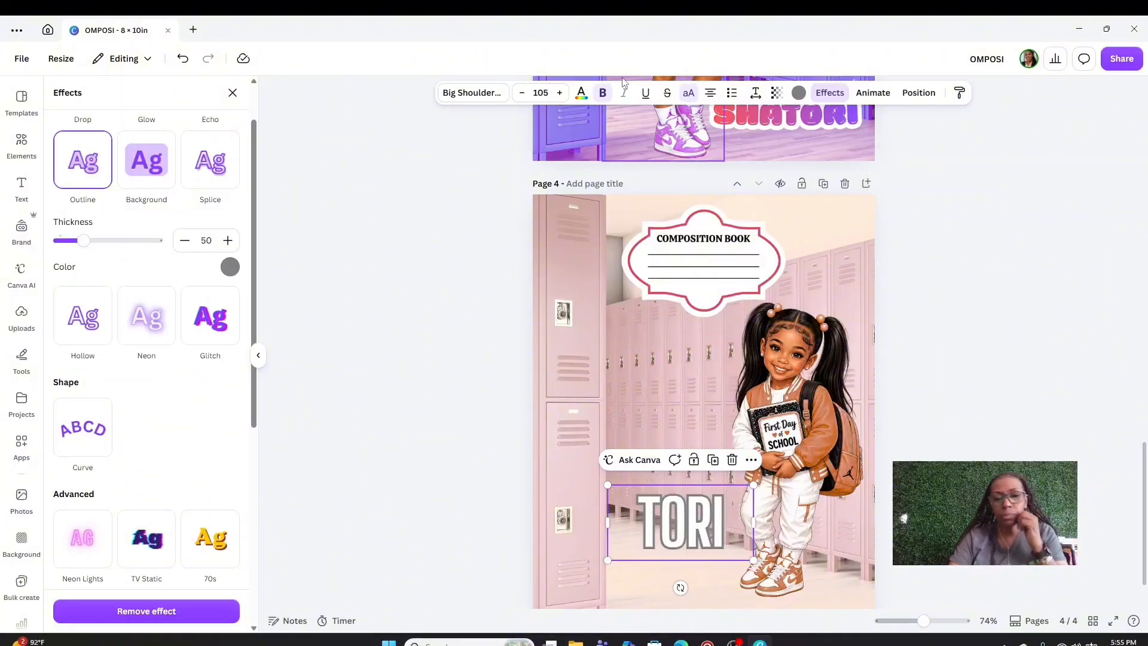
left_click(800, 93)
left_click(209, 228)
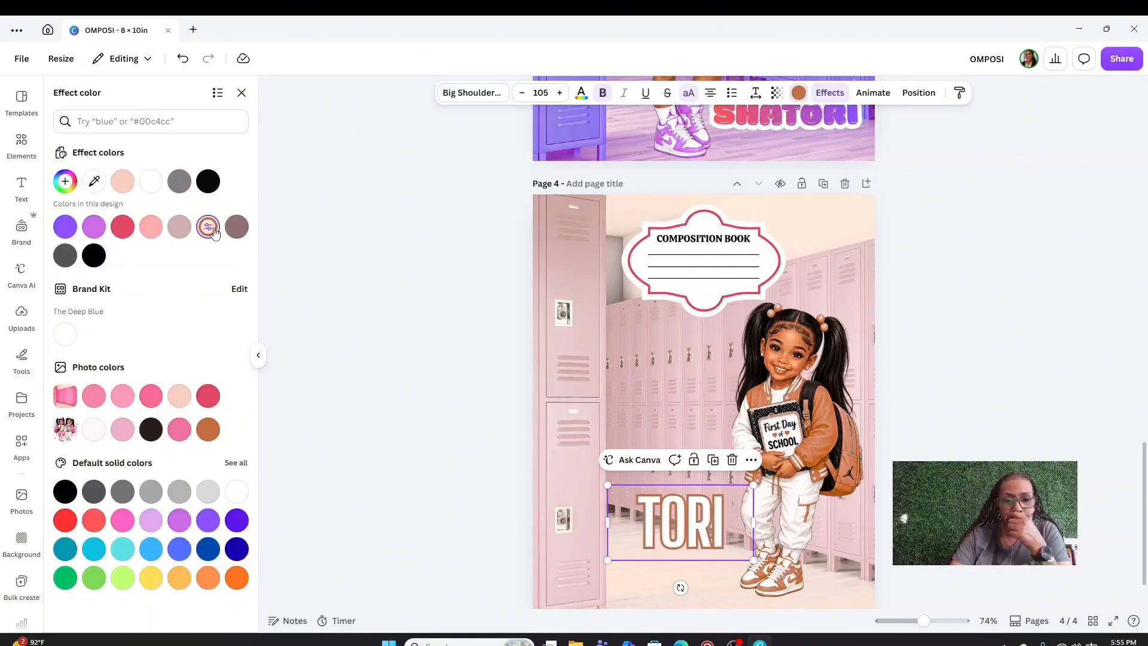
left_click(829, 93)
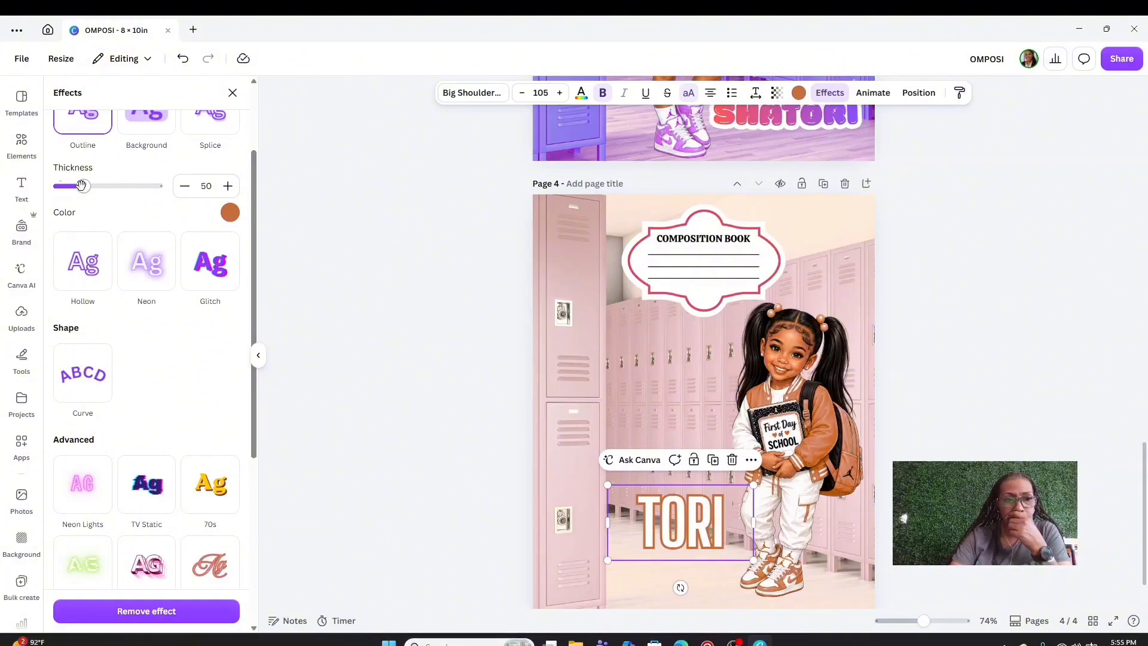
left_click_drag(81, 185, 109, 187)
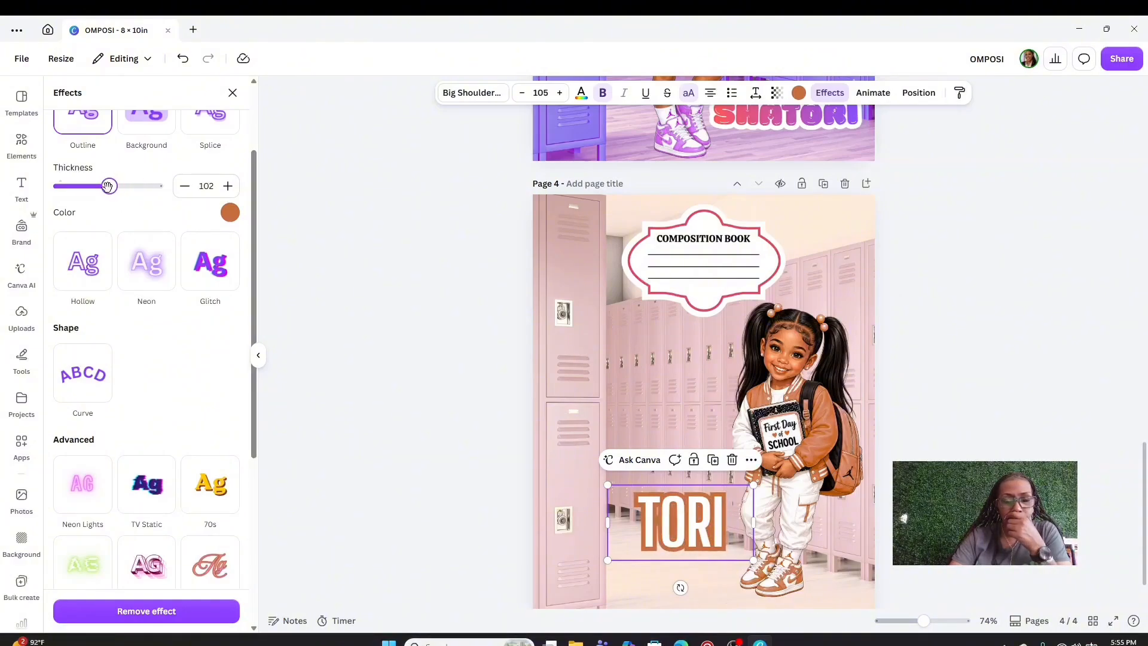
left_click(1001, 328)
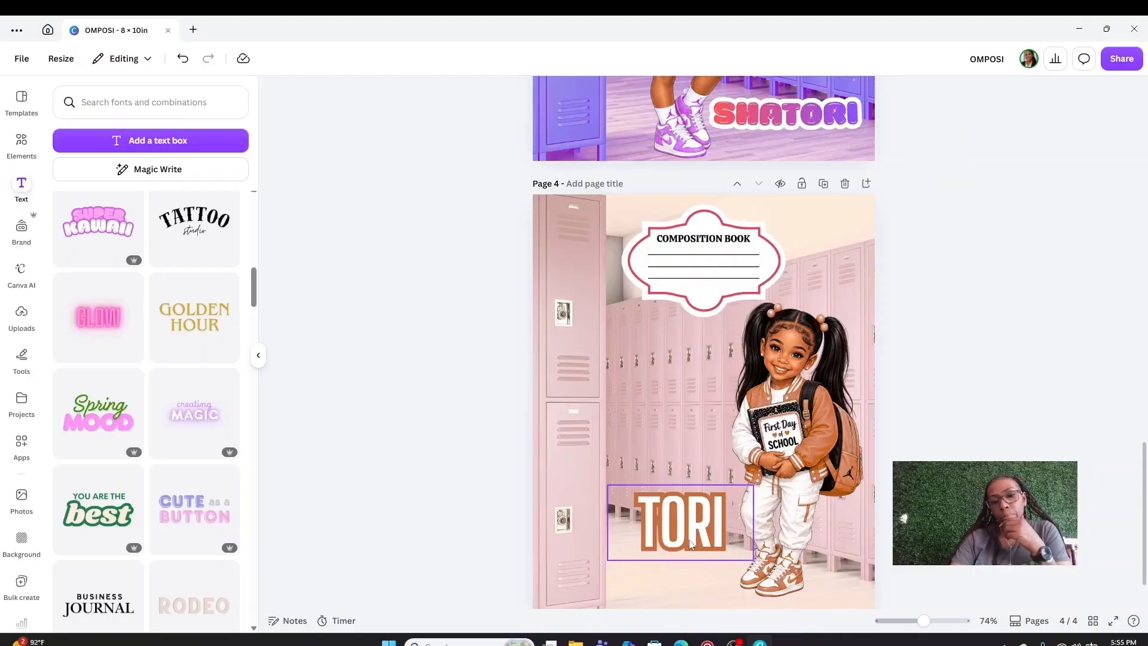
left_click_drag(690, 544, 680, 497)
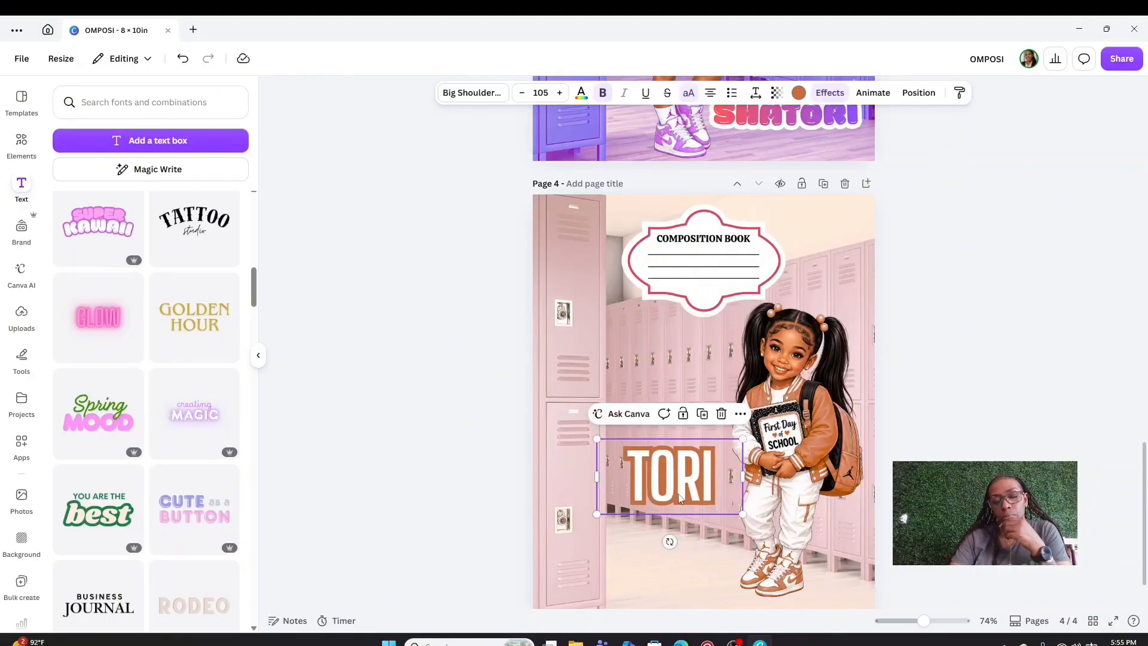
left_click(1088, 428)
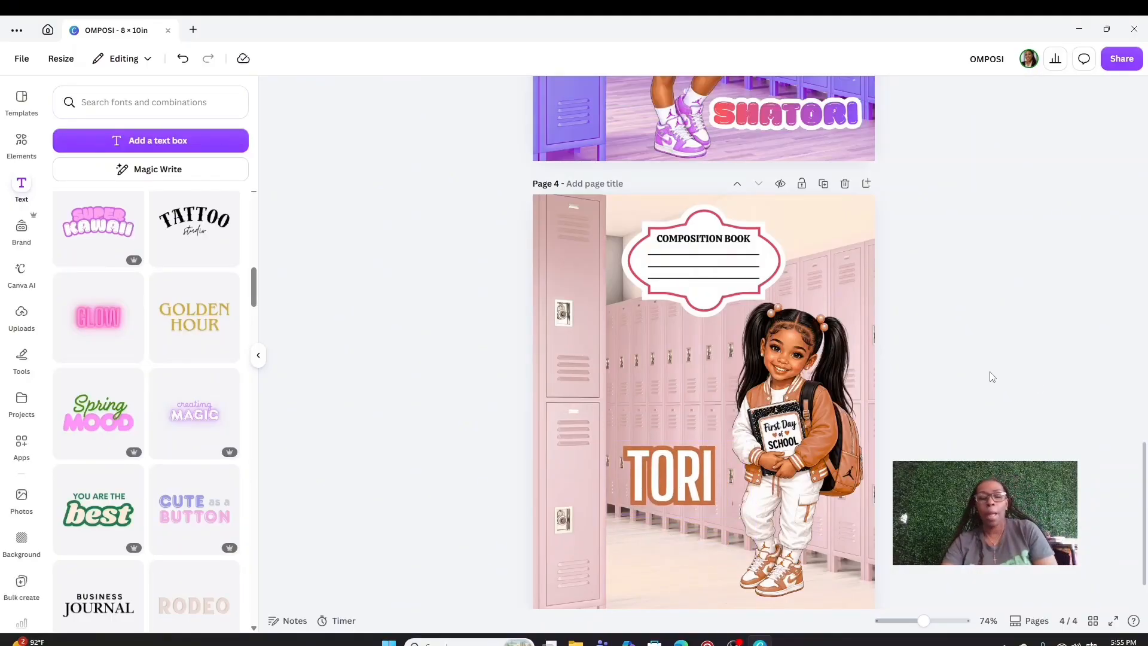
Review the covers on pages 1 to 4, comparing their colors, characters and text styles
scroll(935, 364, "down", 1)
scroll(935, 364, "up", 20)
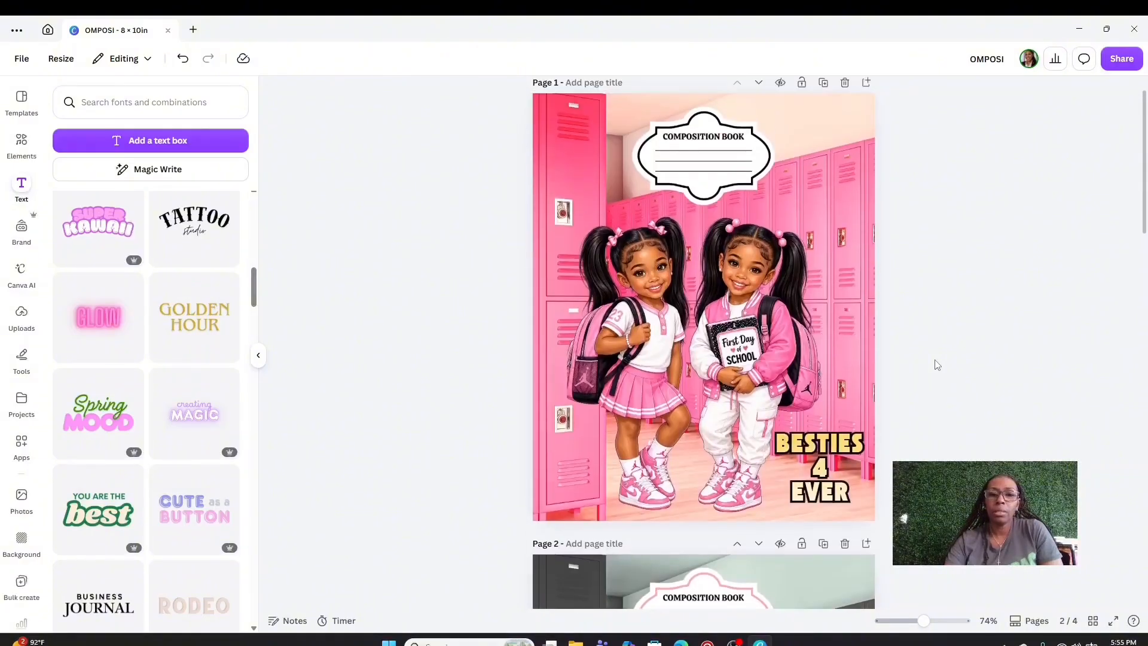
scroll(936, 365, "up", 1)
scroll(950, 216, "down", 4)
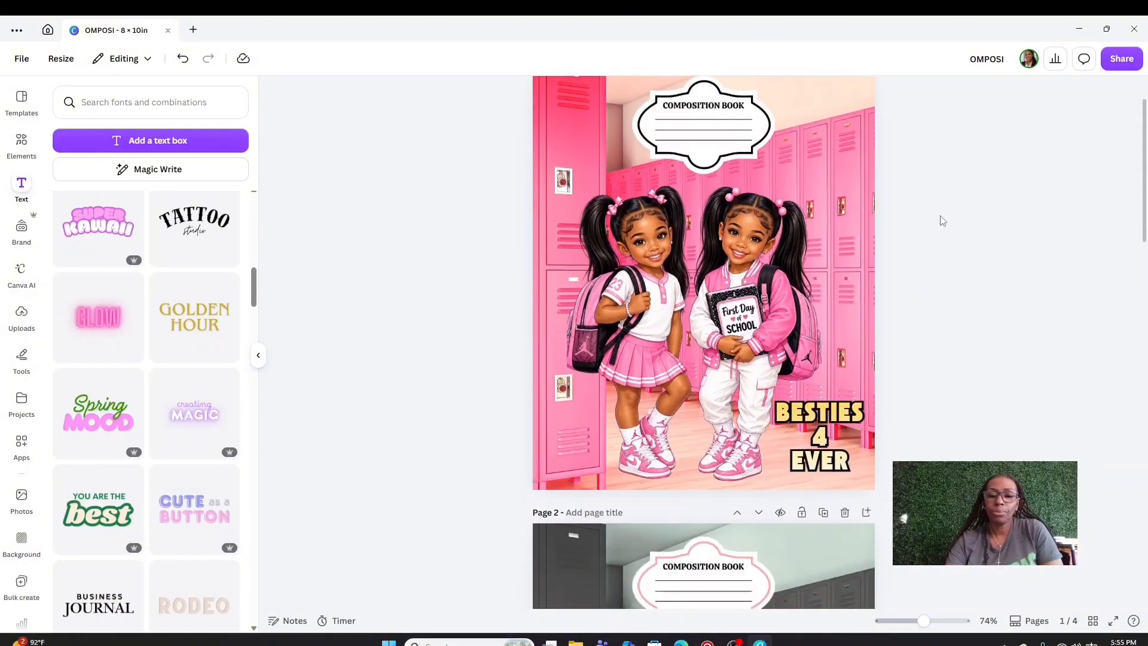
scroll(877, 280, "down", 5)
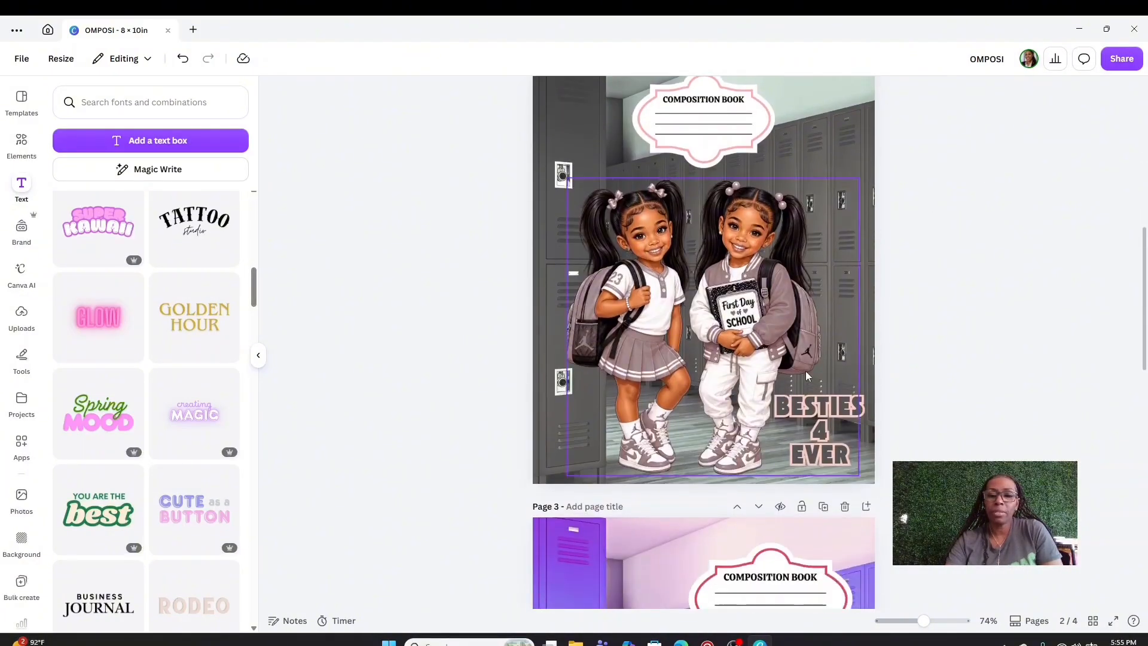
scroll(805, 371, "up", 2)
scroll(747, 367, "down", 2)
scroll(768, 367, "up", 8)
scroll(768, 367, "down", 7)
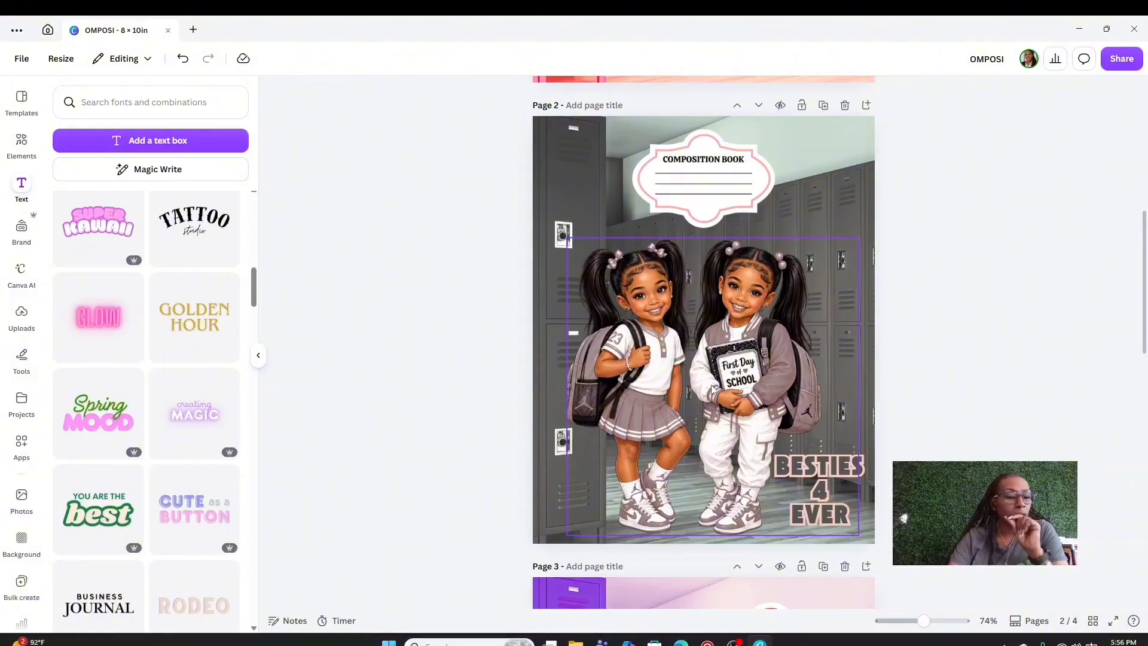
scroll(711, 388, "up", 1)
scroll(711, 387, "down", 4)
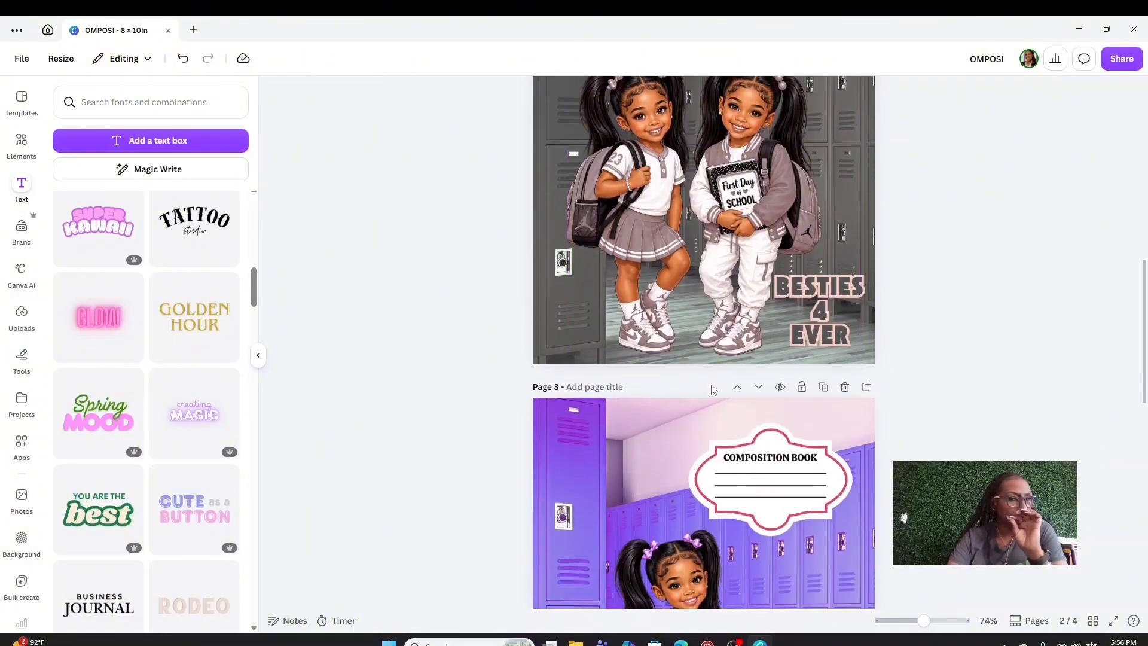
scroll(713, 390, "down", 4)
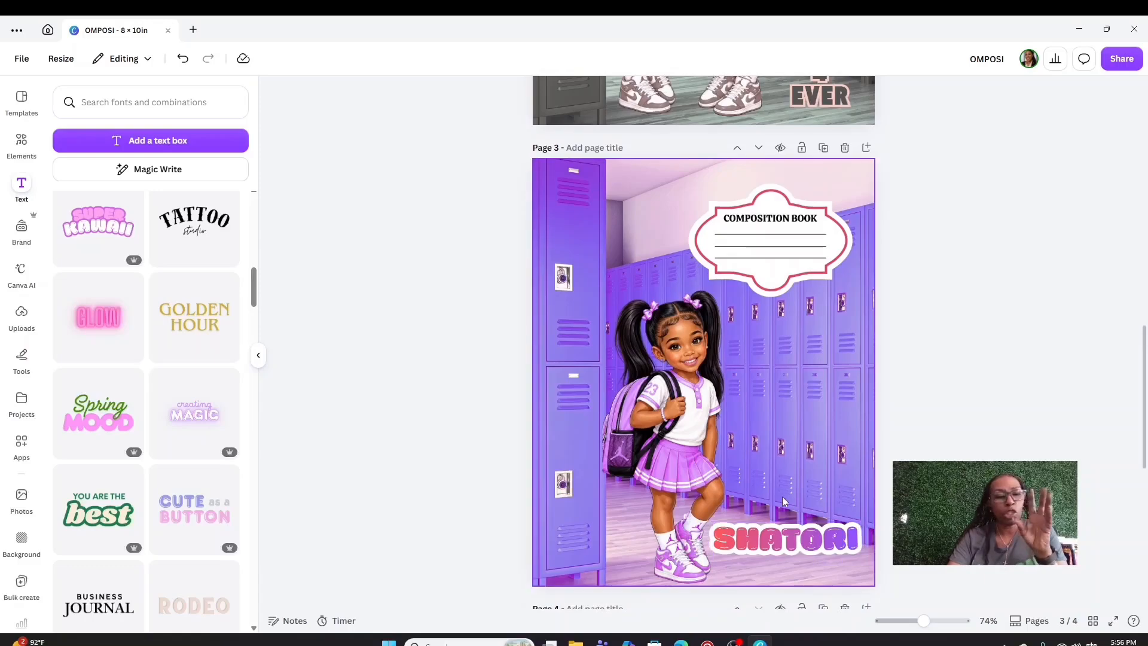
scroll(750, 410, "down", 8)
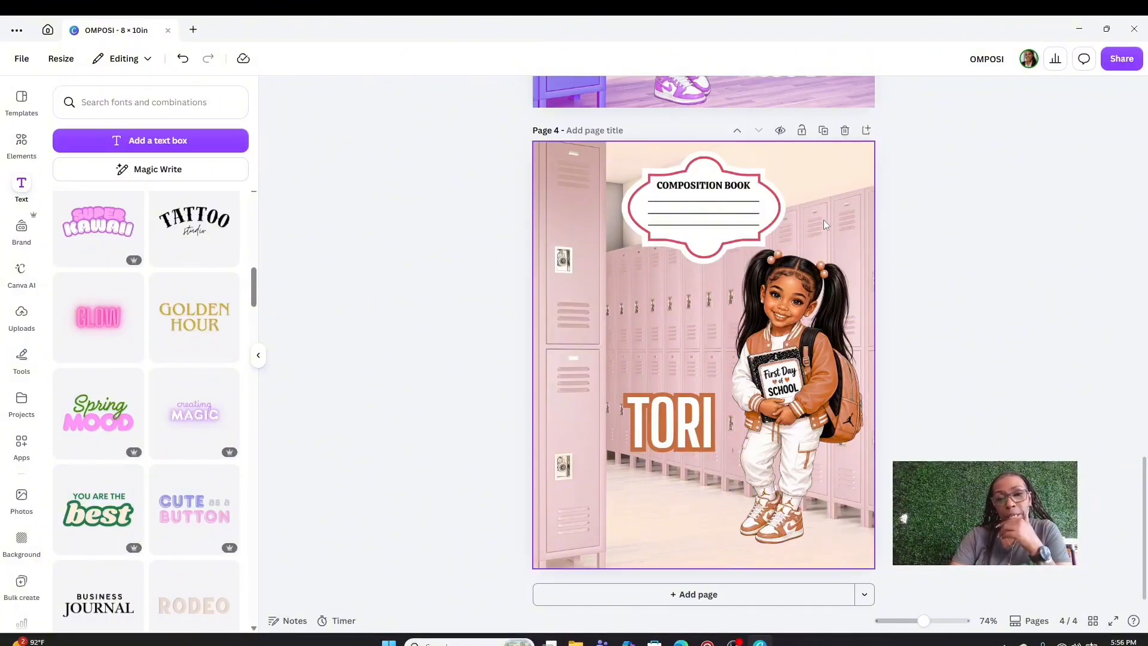
scroll(909, 265, "up", 3)
scroll(910, 265, "up", 15)
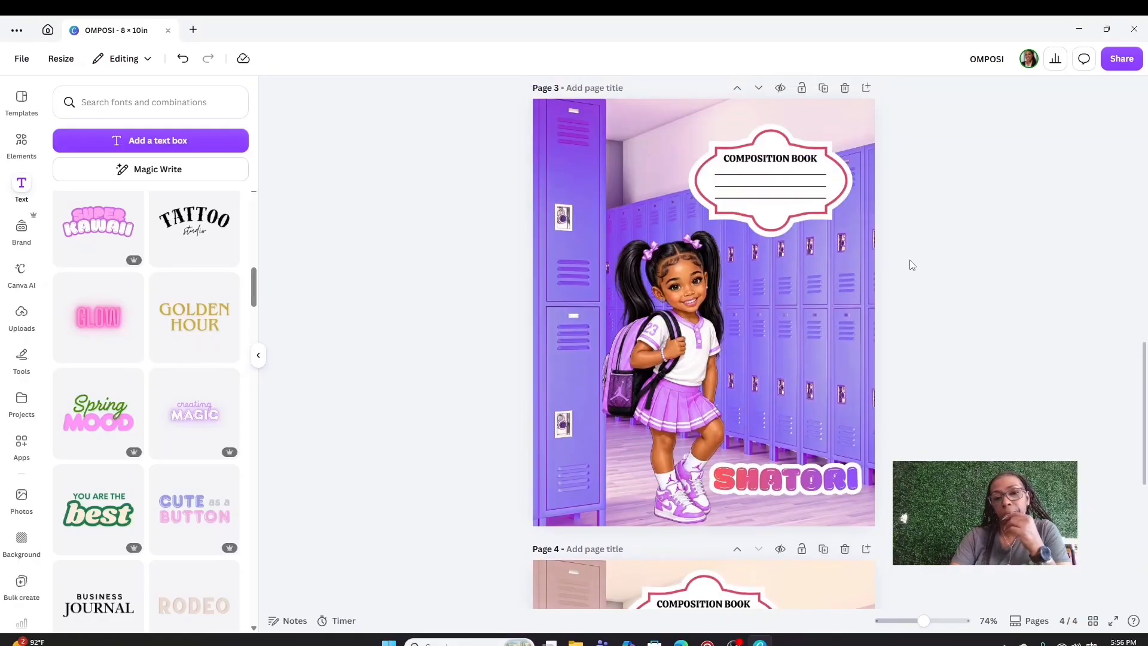
scroll(911, 264, "down", 12)
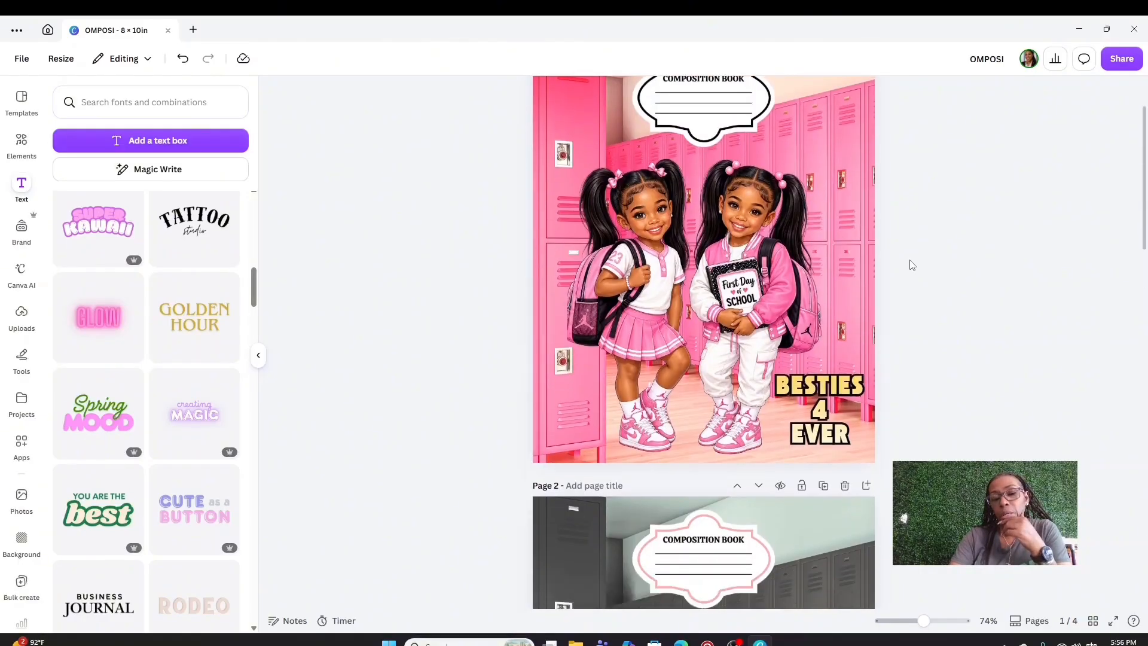
scroll(914, 266, "down", 9)
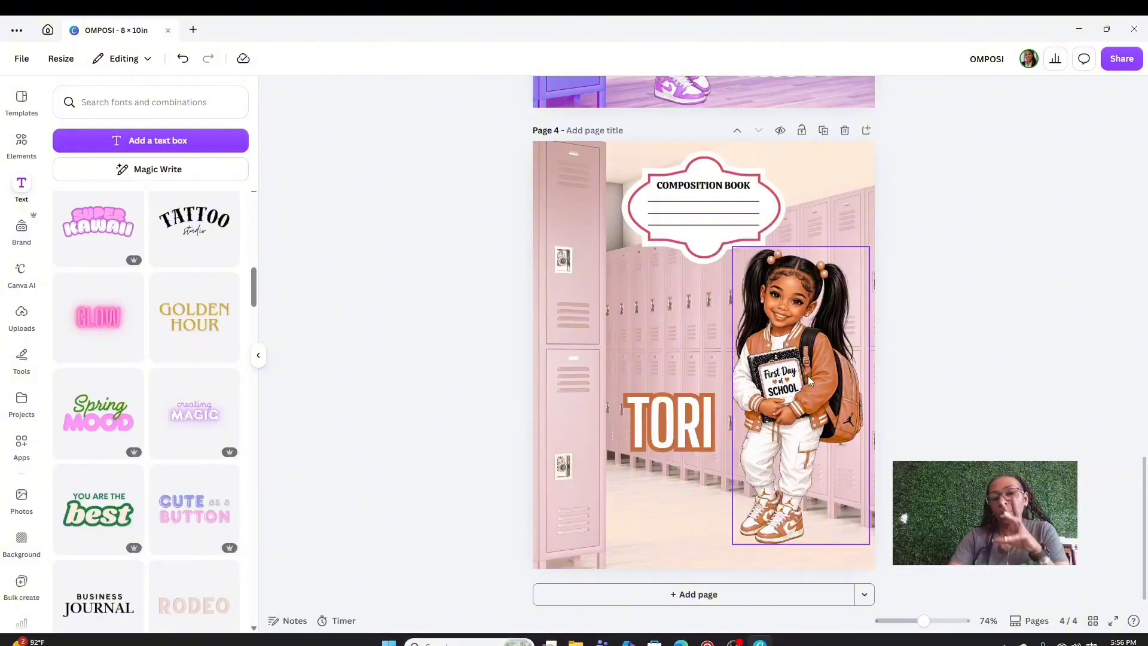
scroll(798, 391, "up", 4)
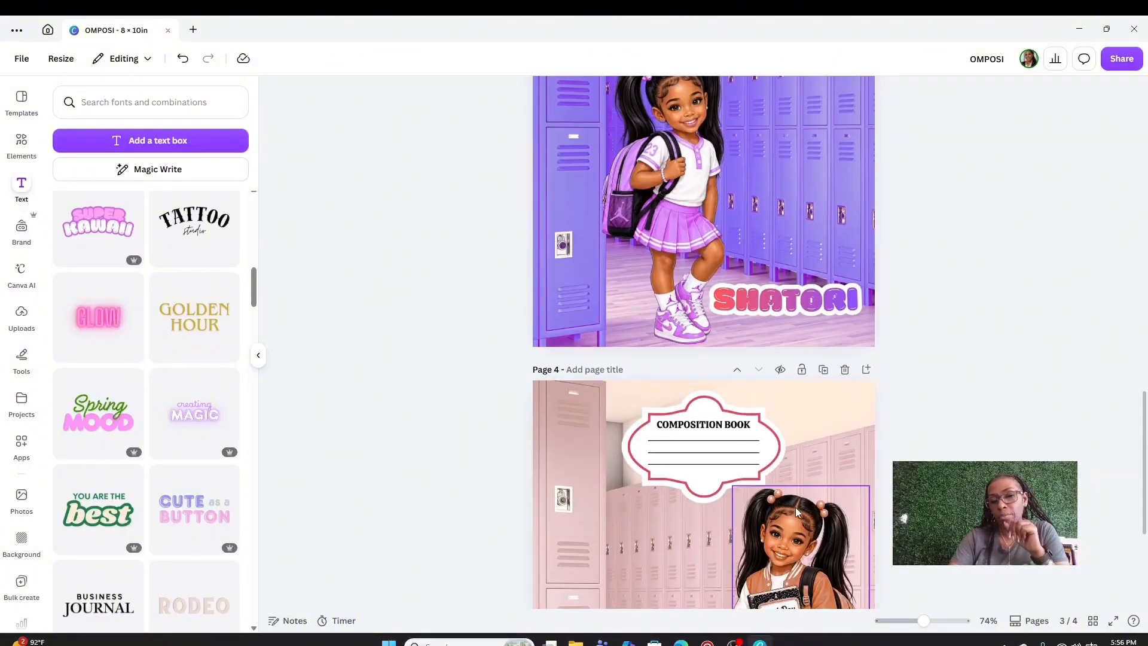
scroll(788, 504, "down", 3)
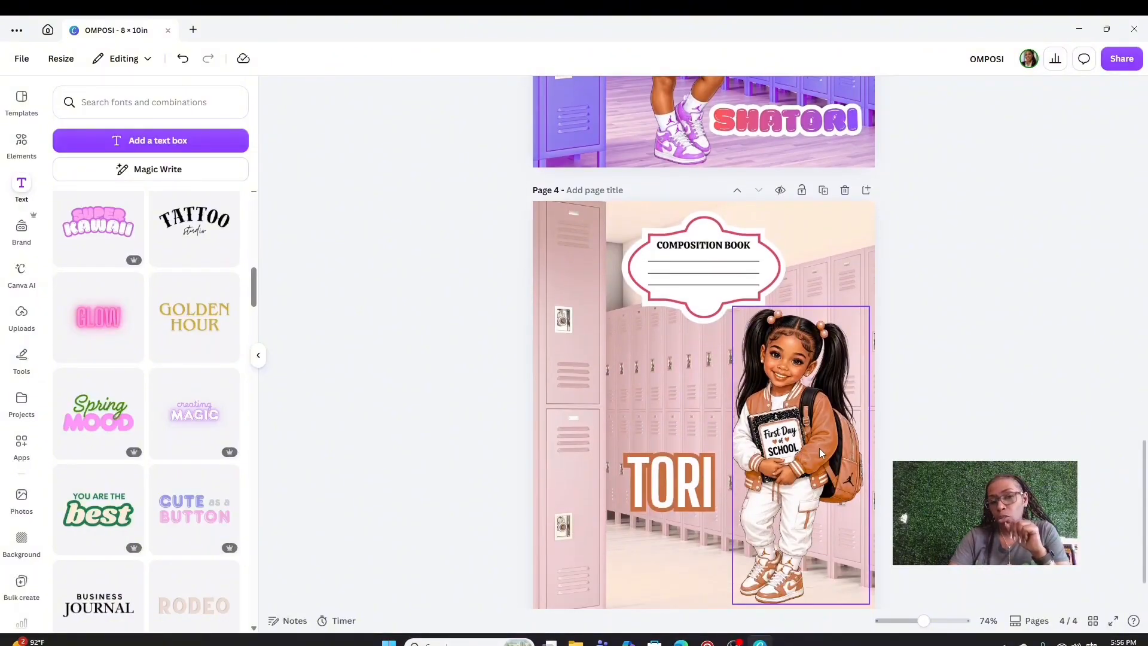
Look back over the covers on pages 3, 2 and 1, and return to the page 4 cover
scroll(820, 453, "up", 6)
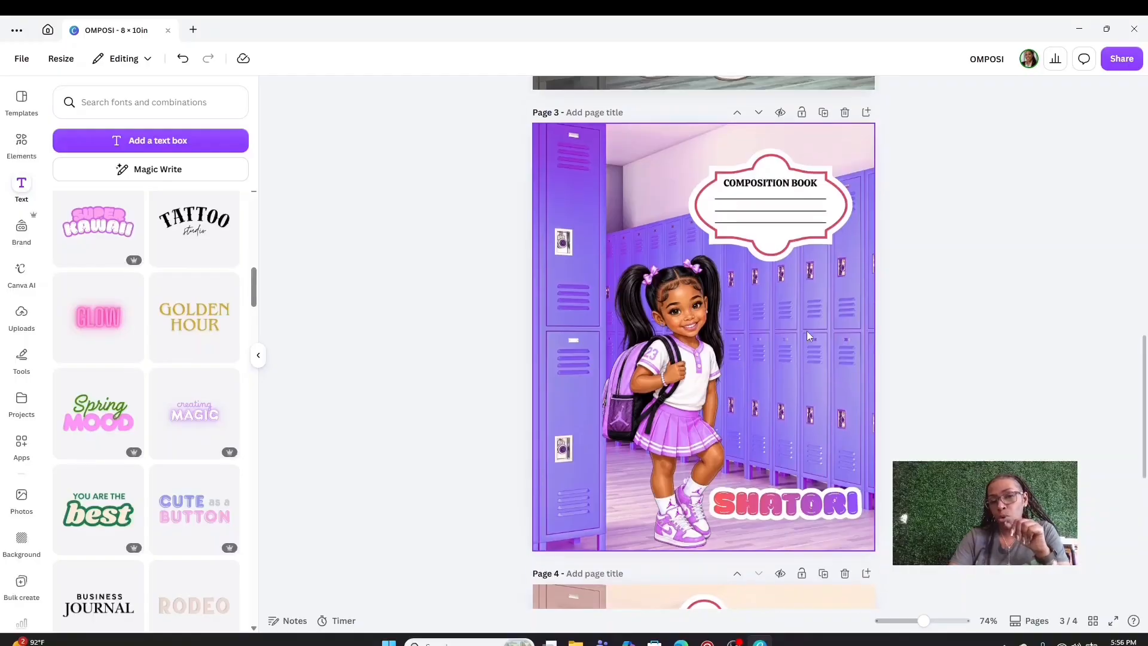
scroll(807, 335, "up", 6)
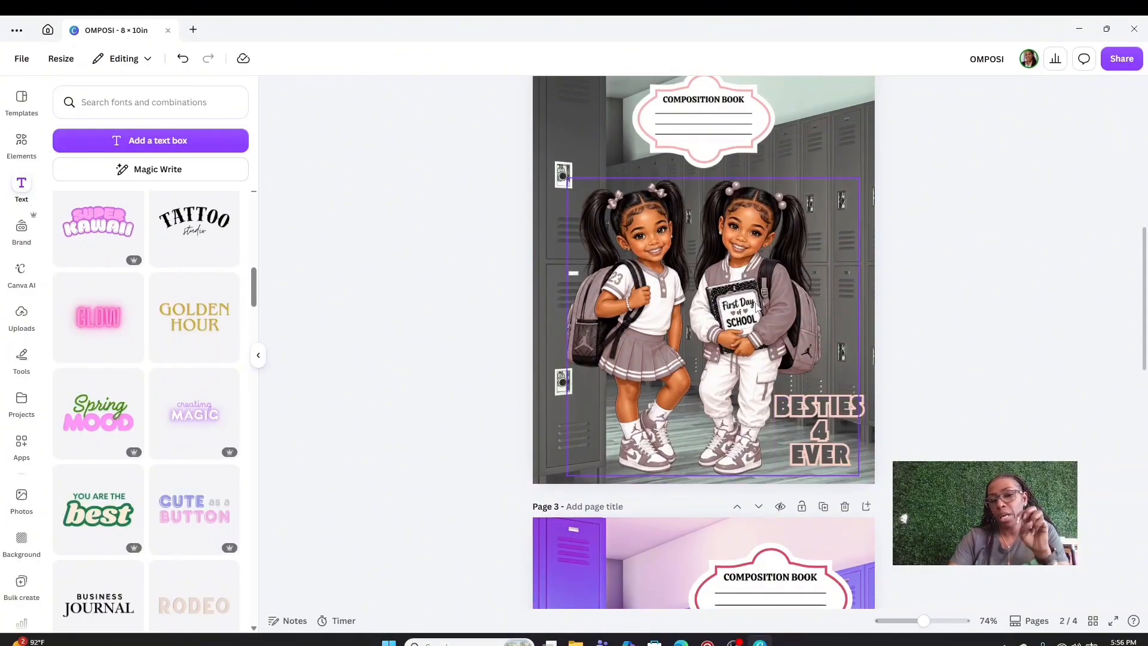
scroll(756, 306, "up", 1)
scroll(725, 390, "up", 6)
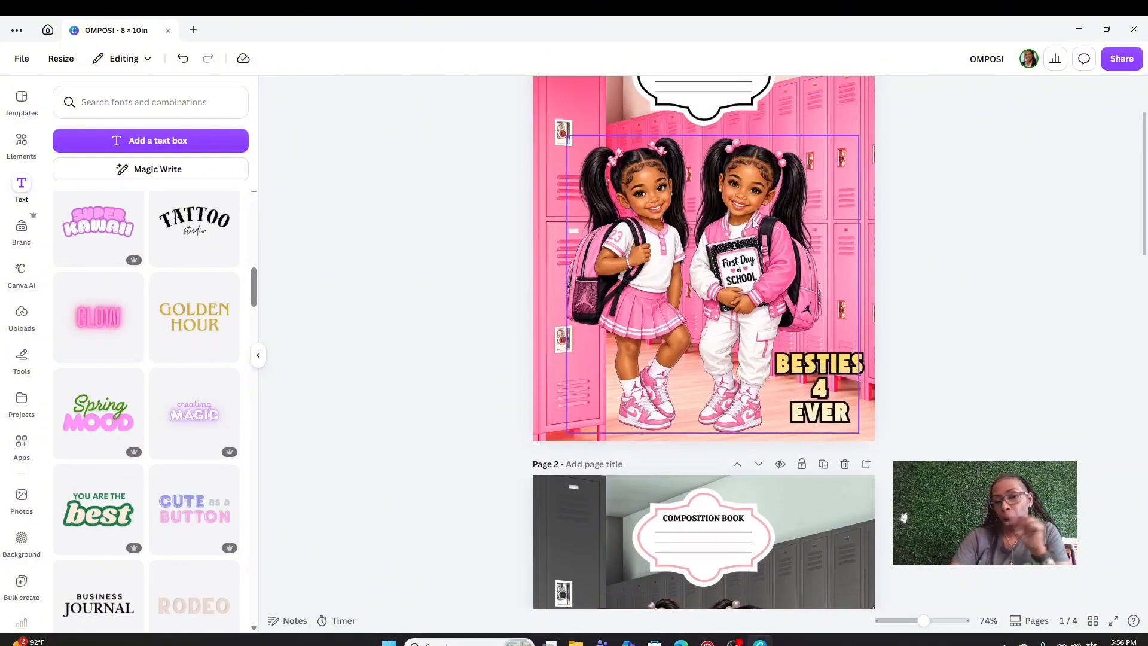
scroll(987, 266, "down", 7)
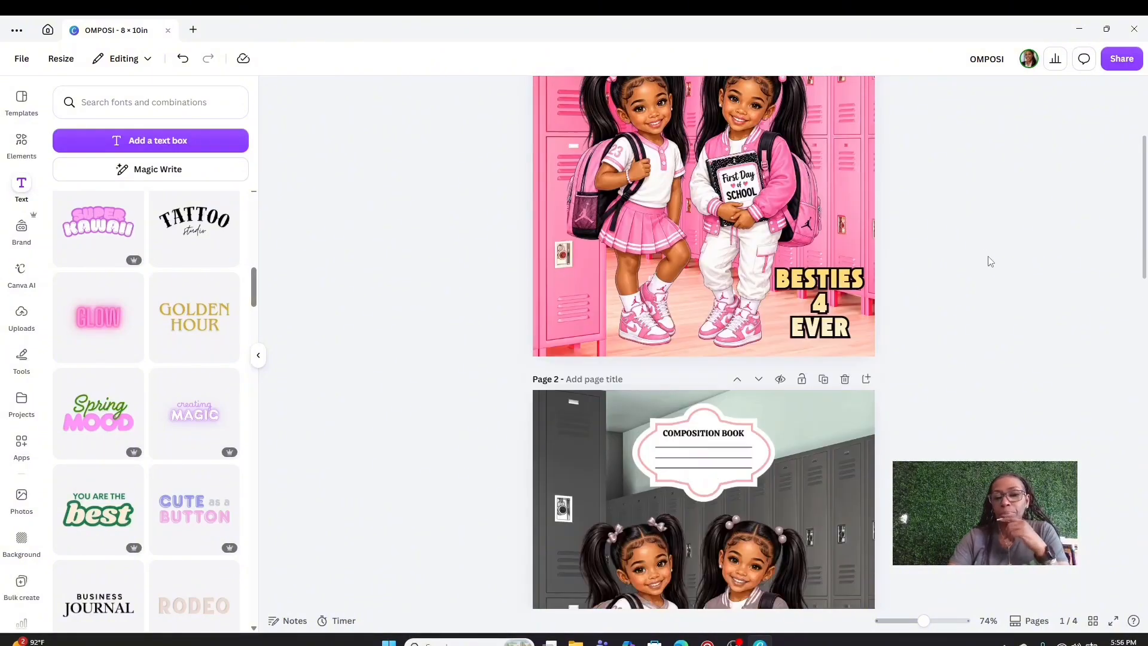
scroll(990, 262, "down", 12)
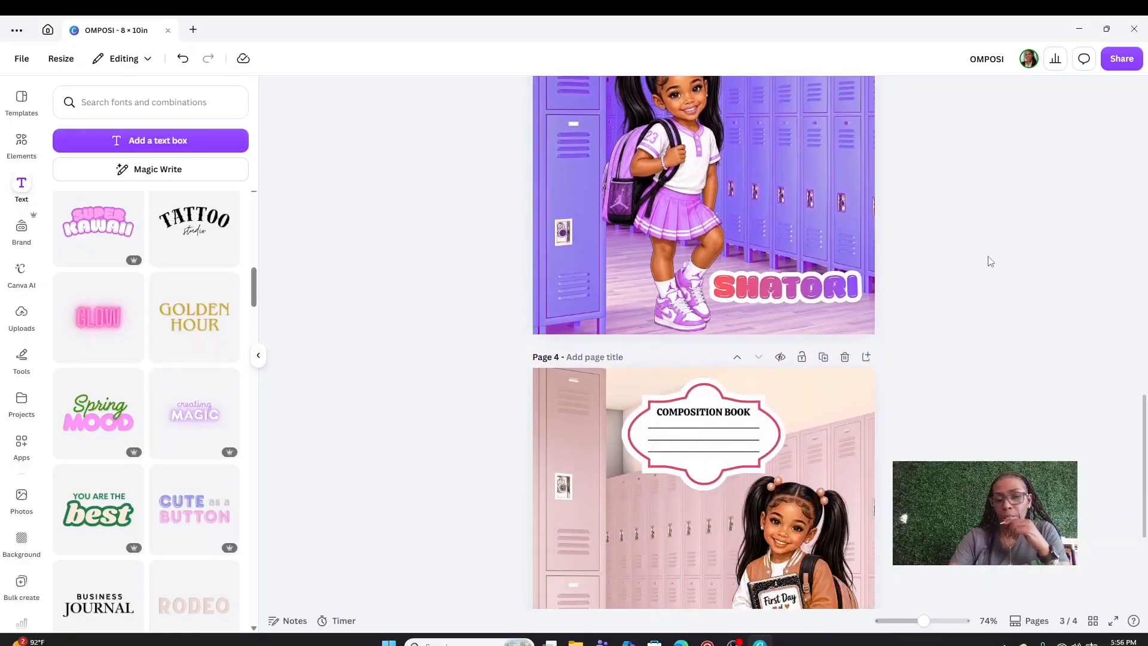
scroll(989, 261, "down", 1)
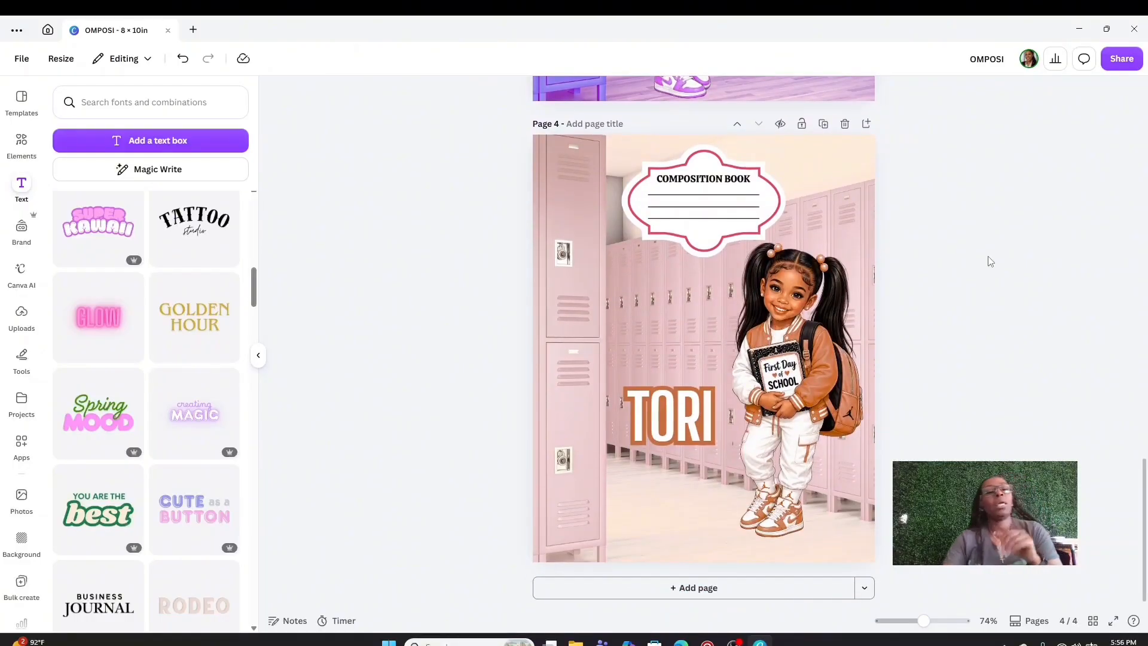
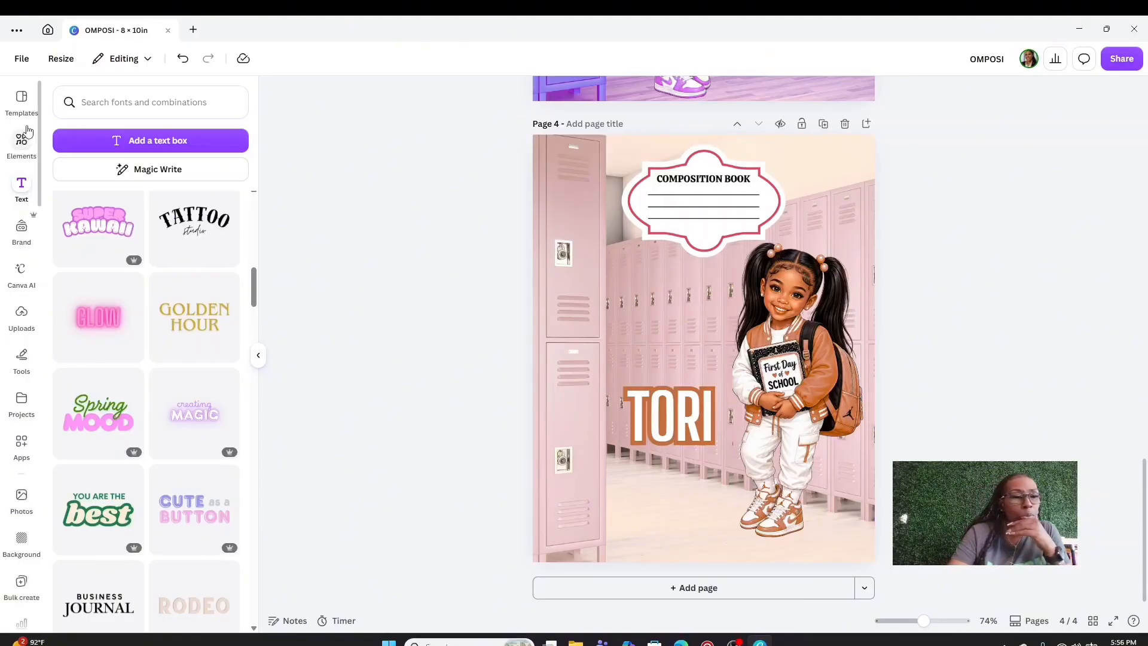
Search the elements for pink sparkles and show all matching graphics
left_click(21, 147)
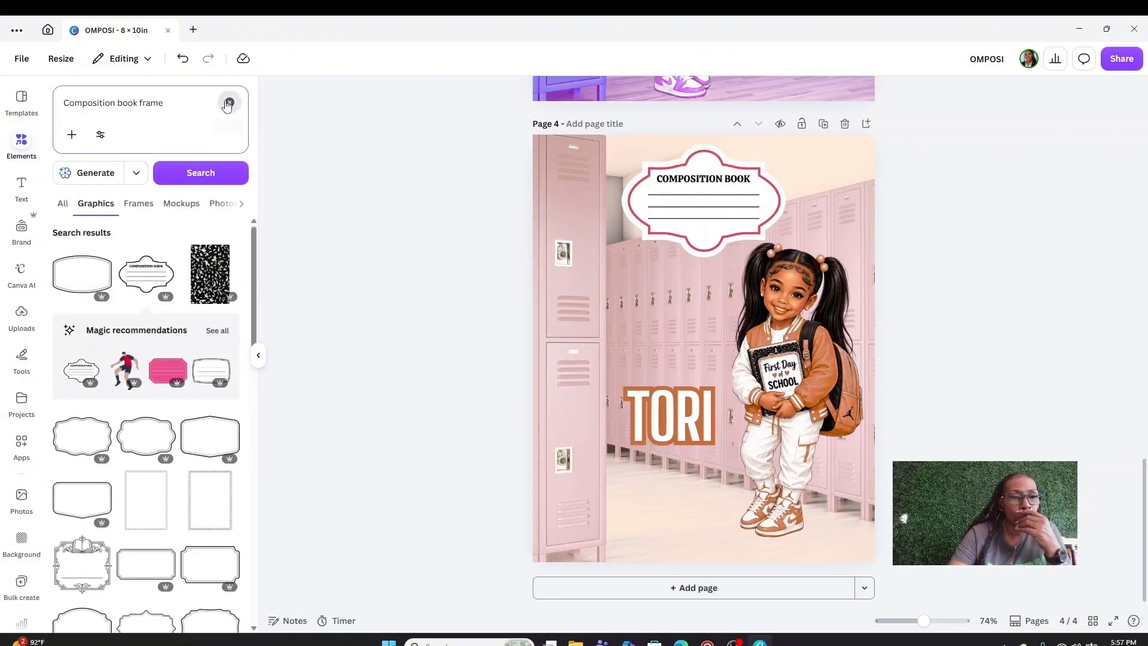
left_click(229, 102)
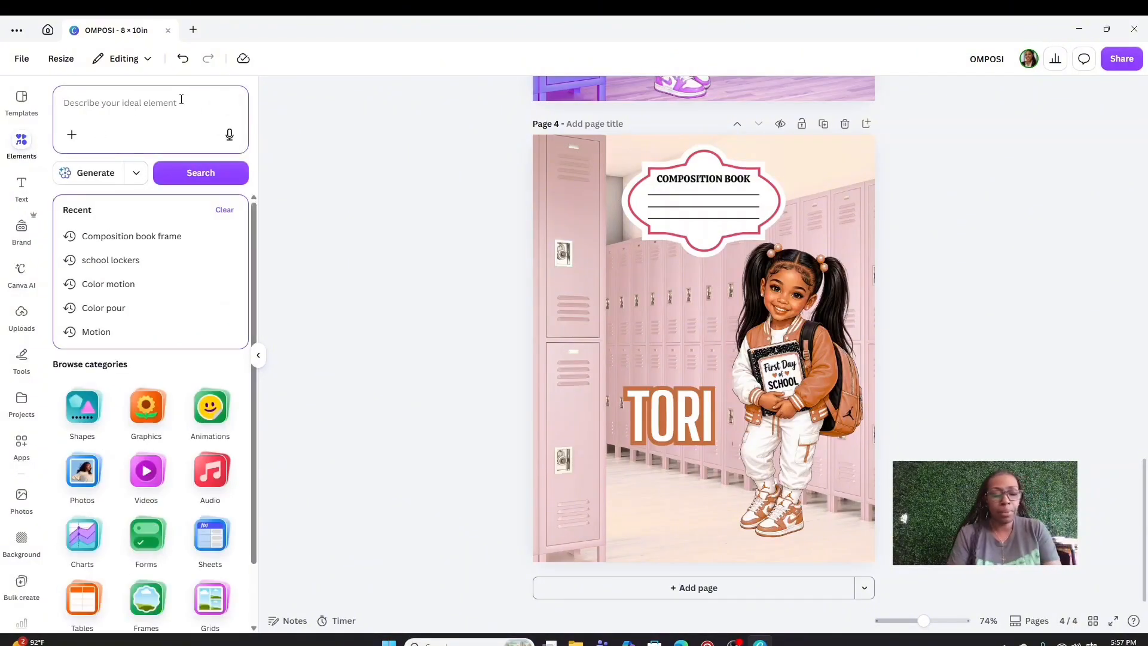
type("SPA")
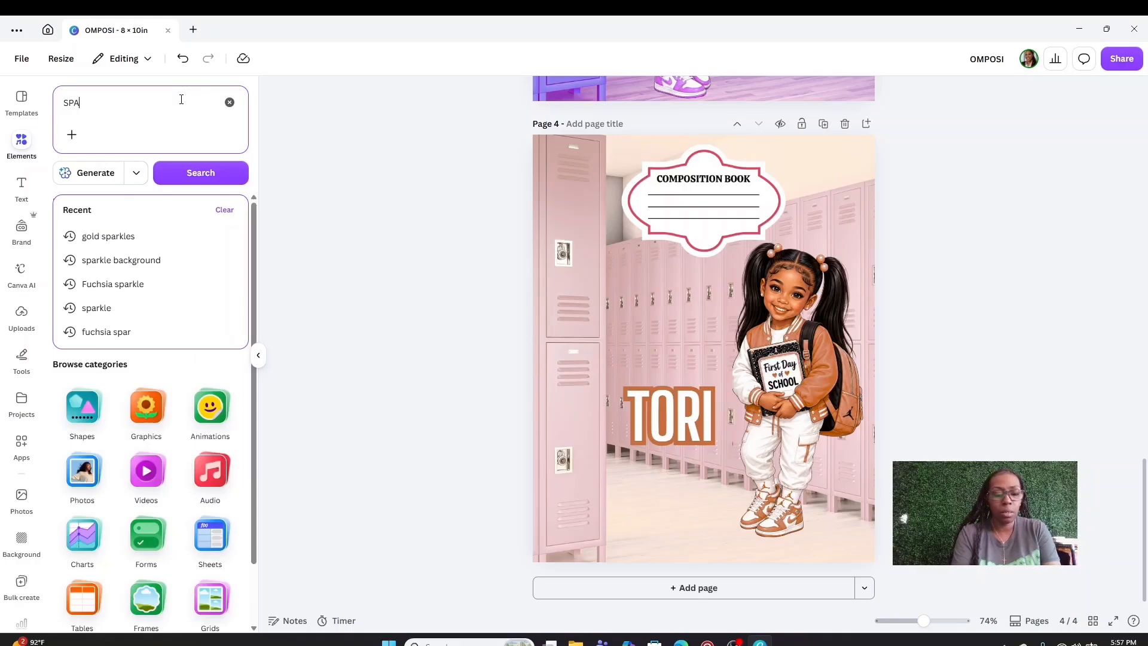
type("RKLES")
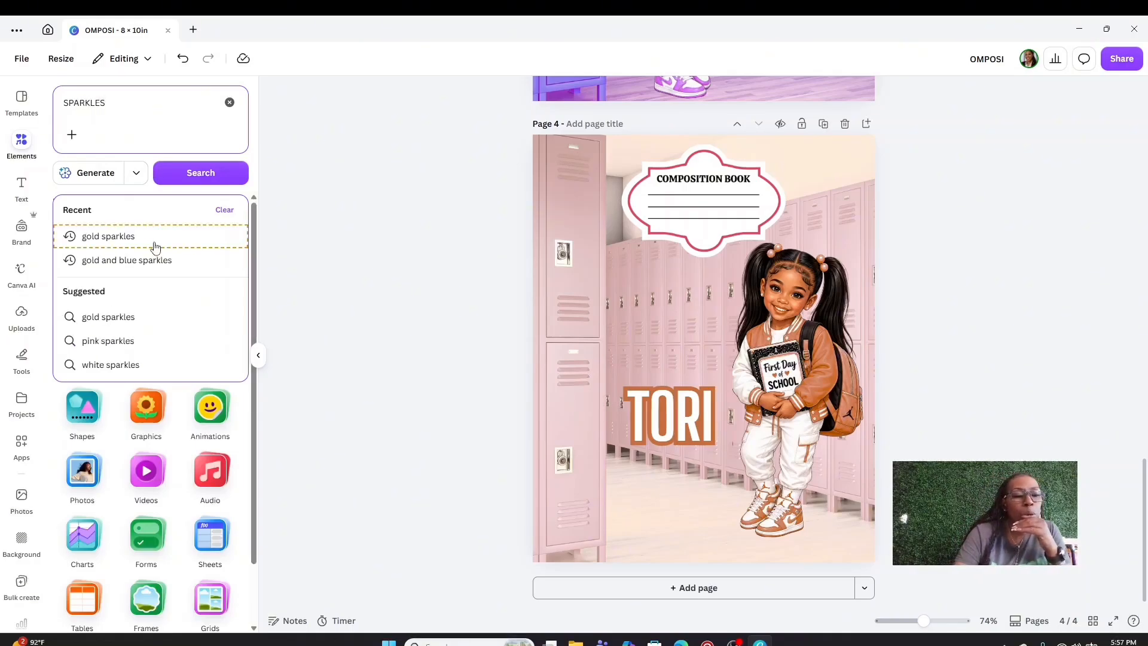
left_click(132, 340)
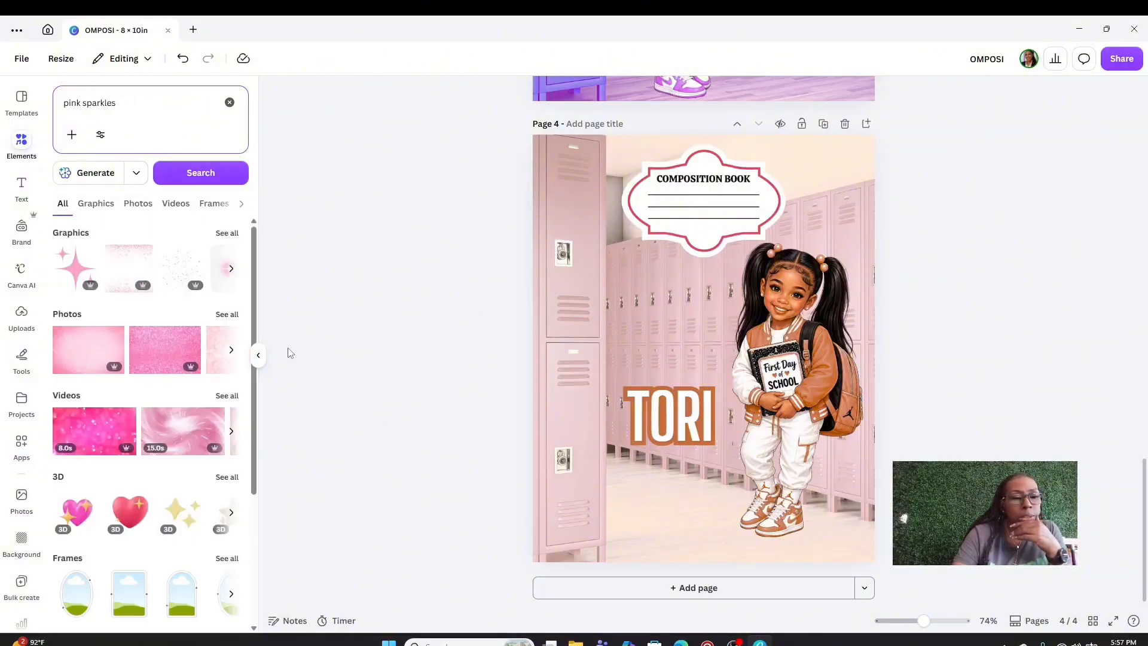
left_click(227, 232)
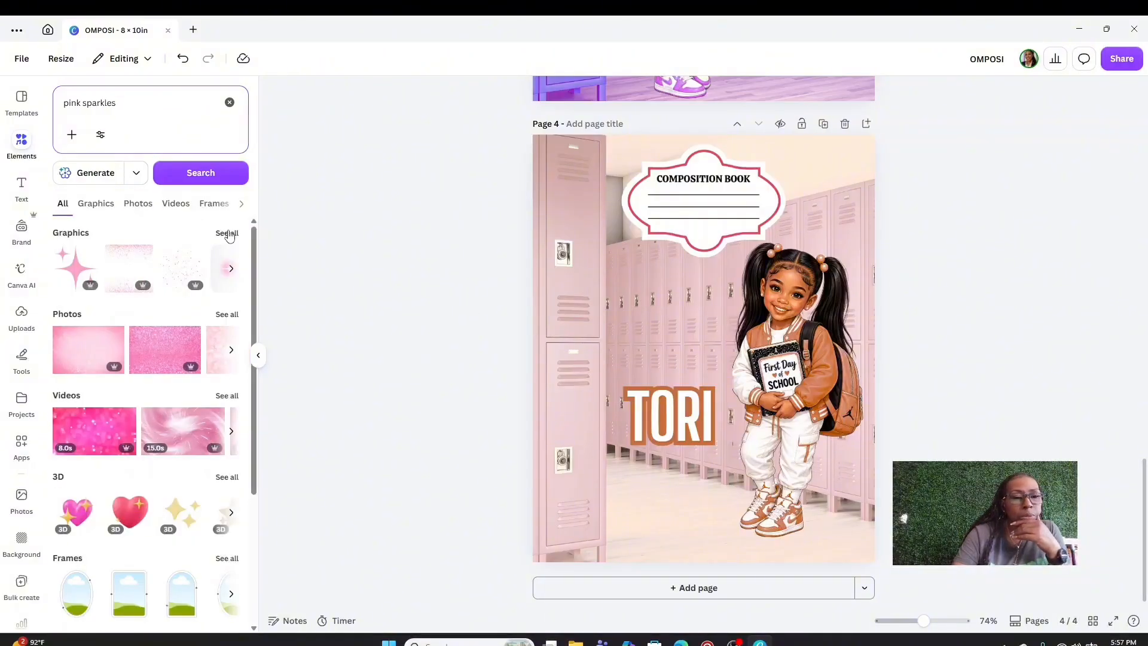
Try a scattered pink sparkle graphic and a pink bubbles graphic on the page 4 cover, deleting each
scroll(205, 422, "down", 3)
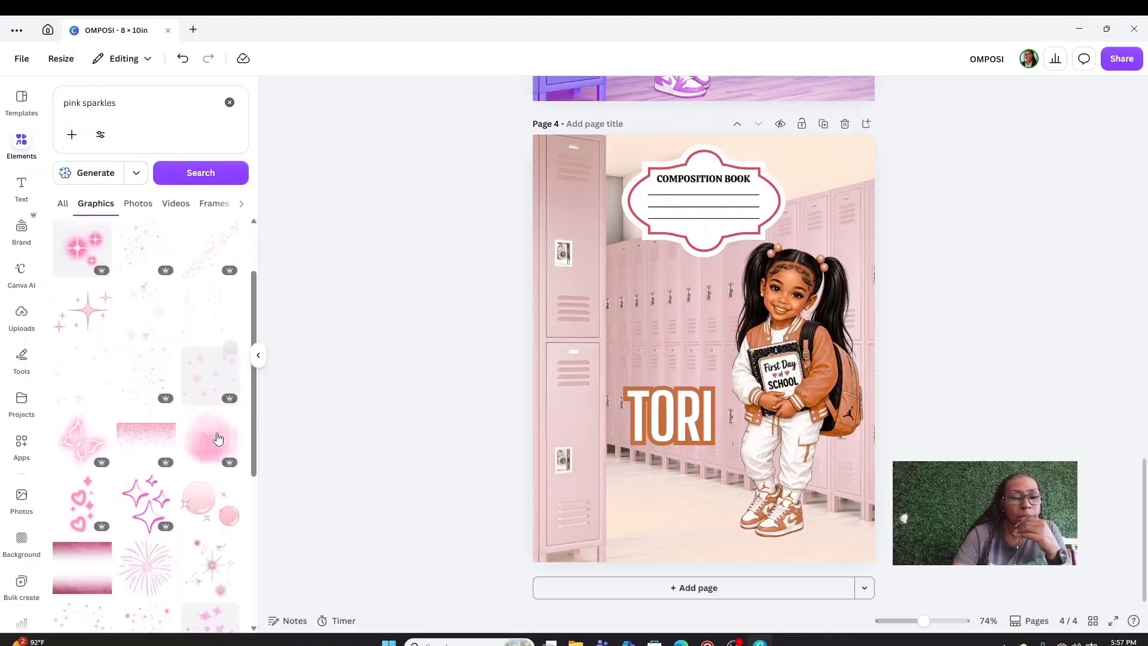
left_click(142, 242)
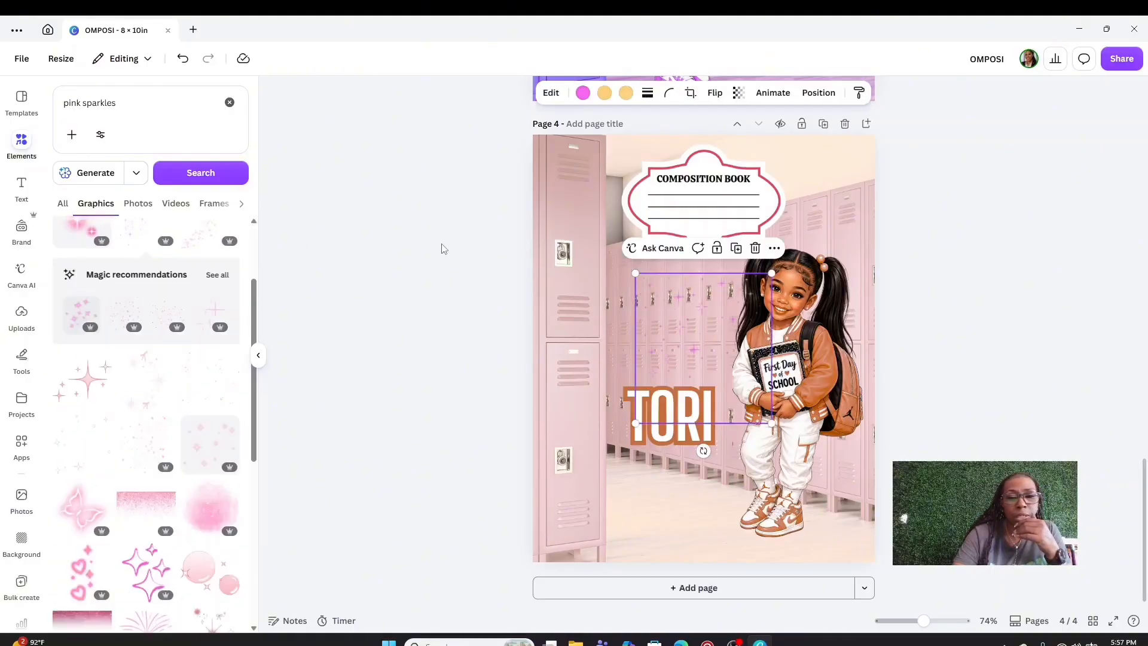
left_click(755, 248)
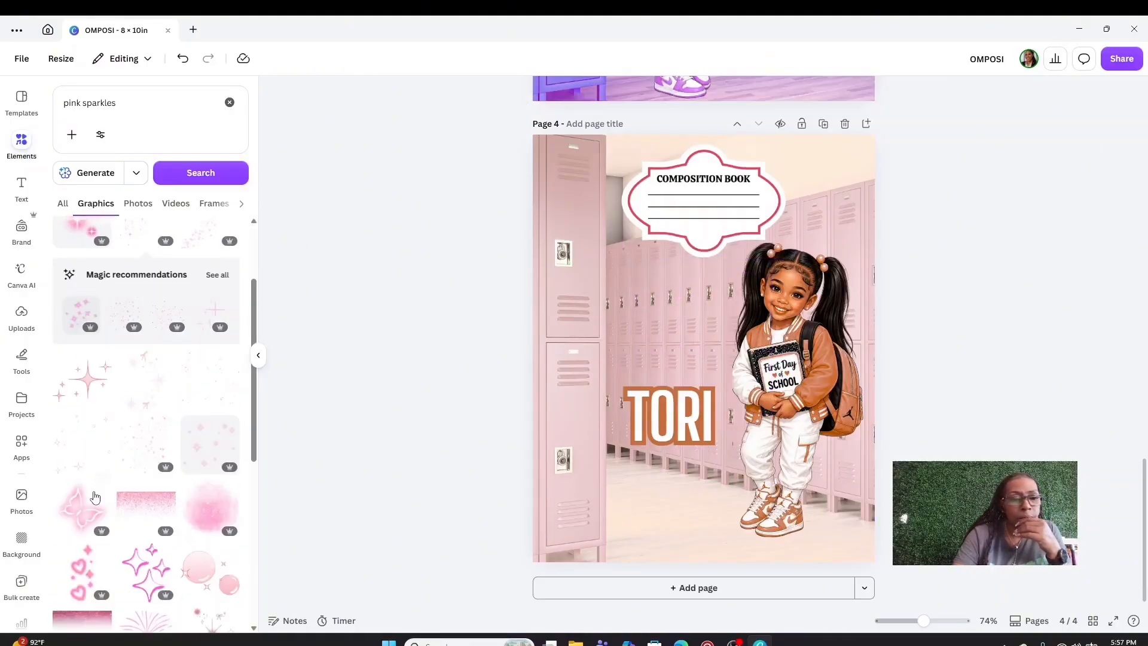
scroll(97, 496, "down", 4)
left_click(209, 333)
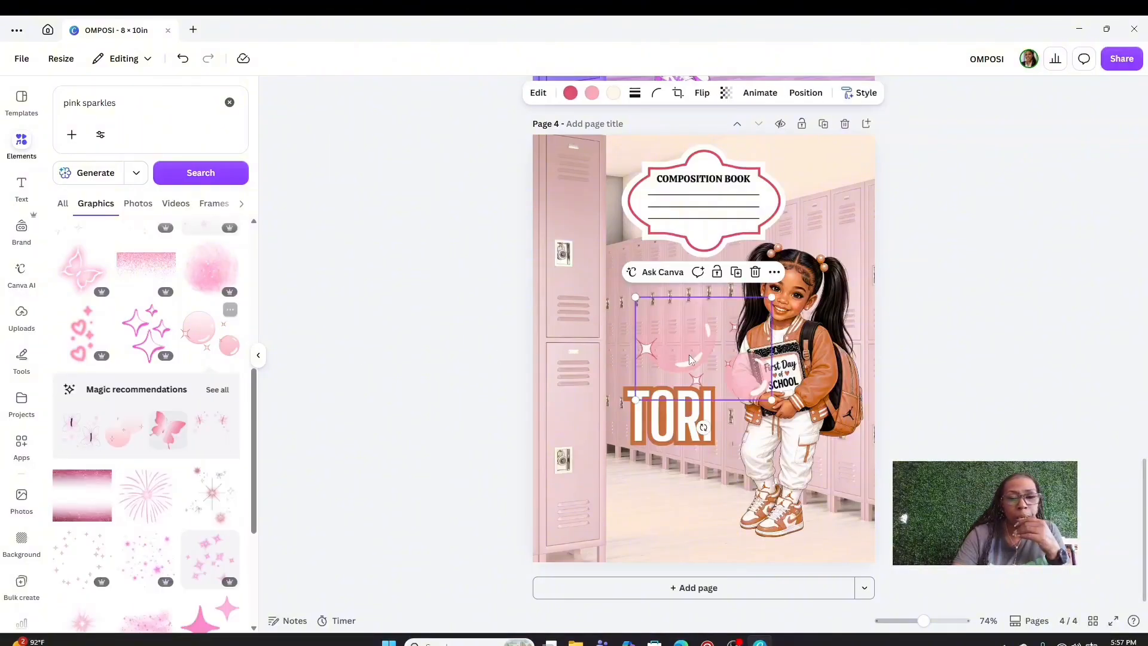
left_click_drag(735, 371, 690, 520)
left_click(721, 428)
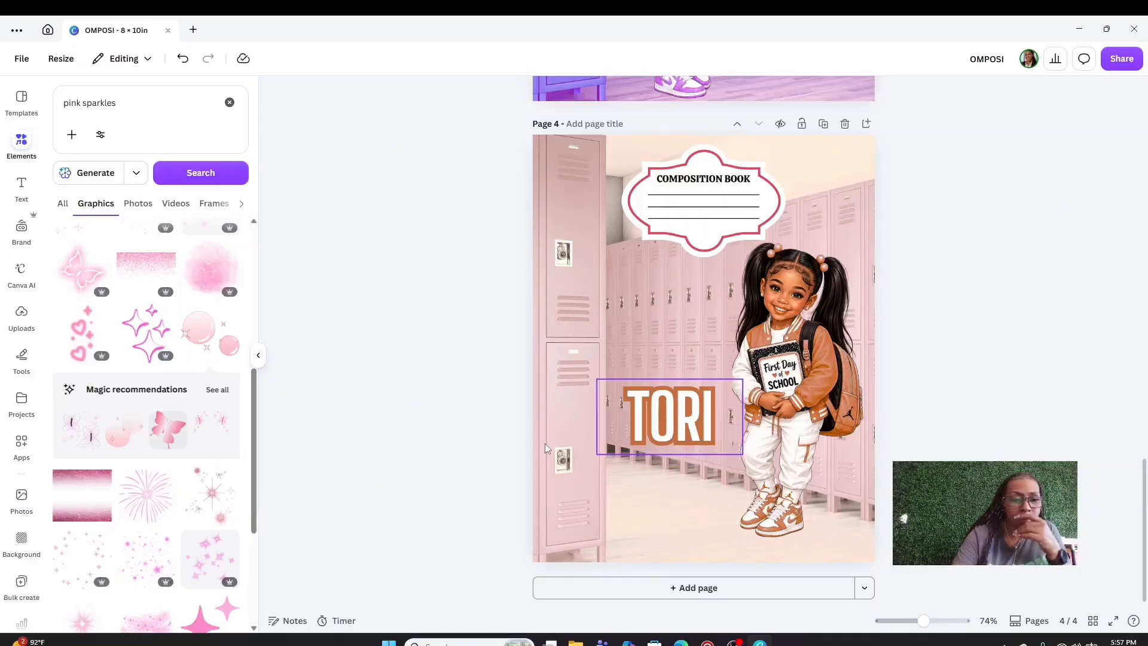
Try the pink glitter butterfly as a small accent around the name text, and delete it
left_click(172, 423)
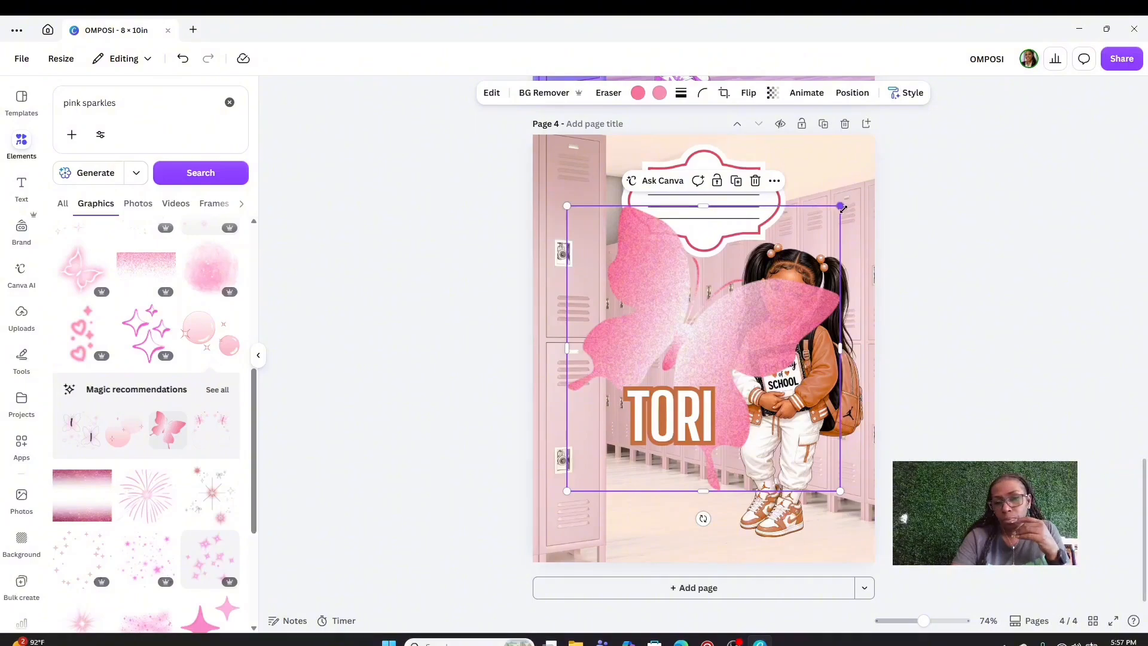
left_click_drag(840, 207, 661, 411)
left_click_drag(639, 424, 639, 424)
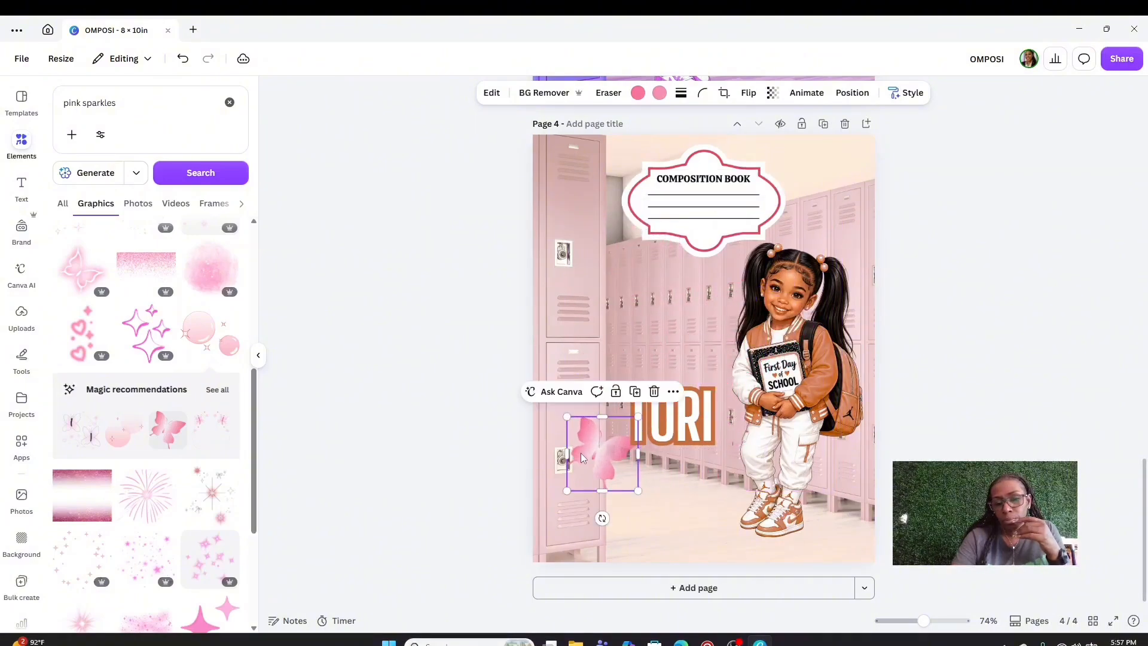
left_click_drag(580, 453, 652, 439)
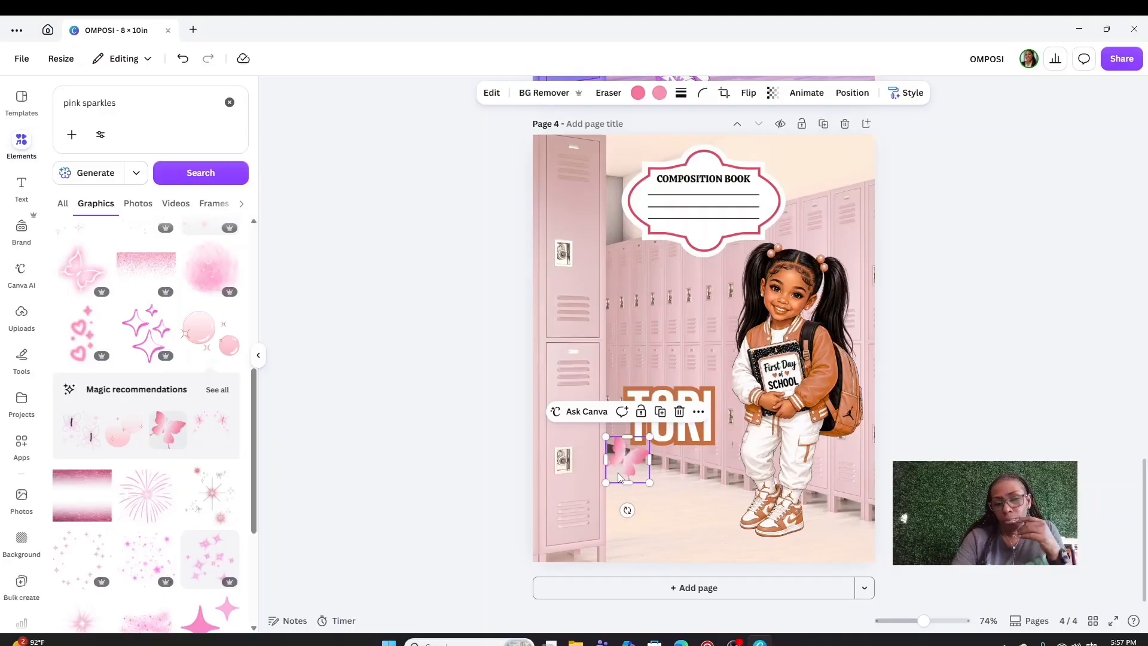
left_click_drag(619, 477, 710, 392)
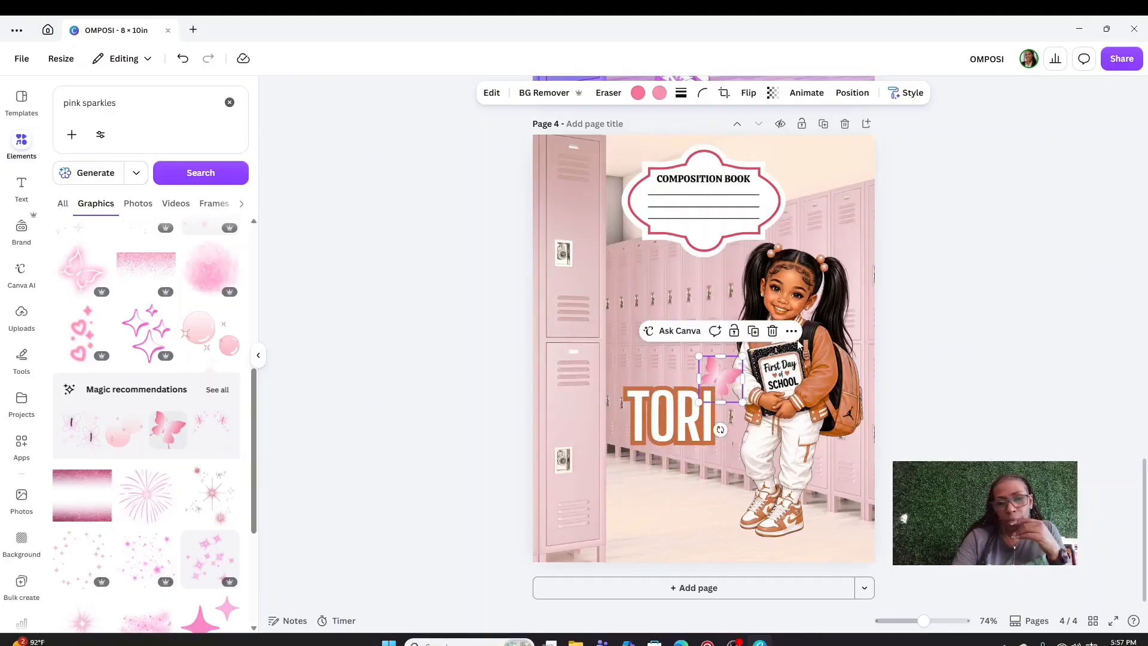
left_click(772, 332)
Try a pink star-dust cloud graphic across the floor of the page 4 cover, and delete it
scroll(150, 419, "down", 3)
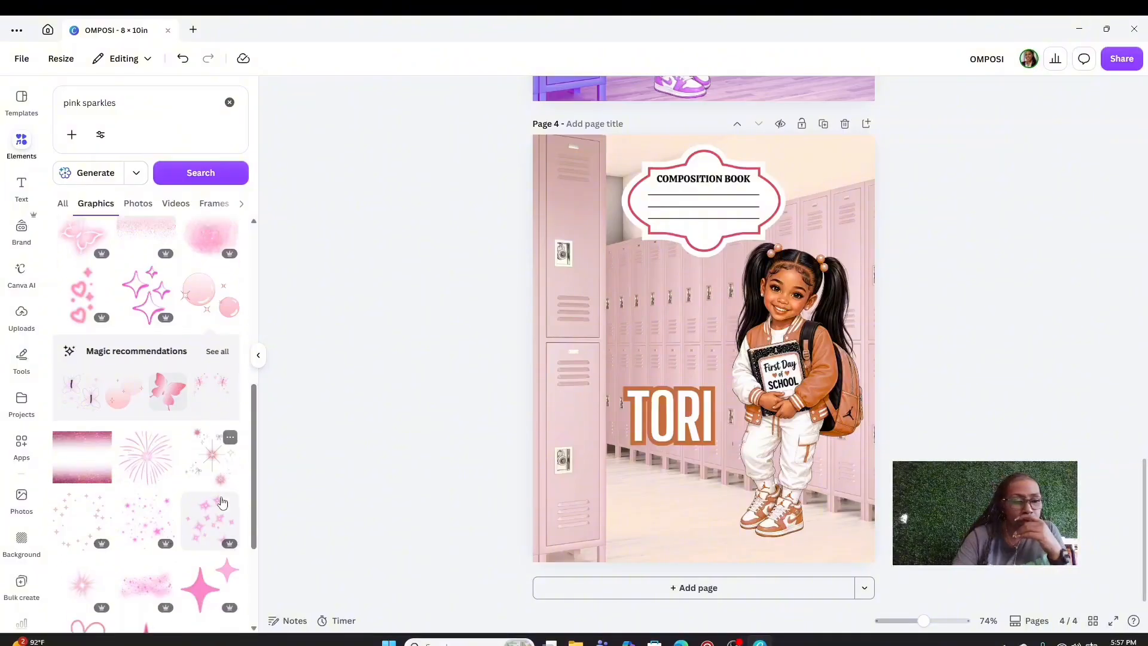
scroll(203, 526, "down", 2)
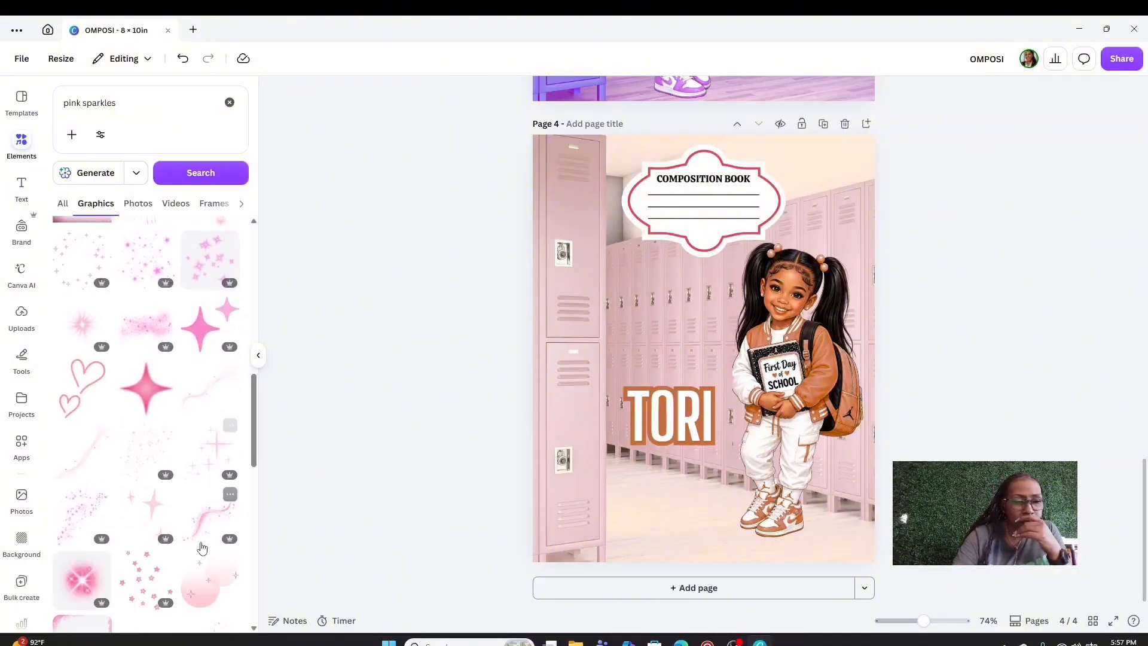
left_click(152, 317)
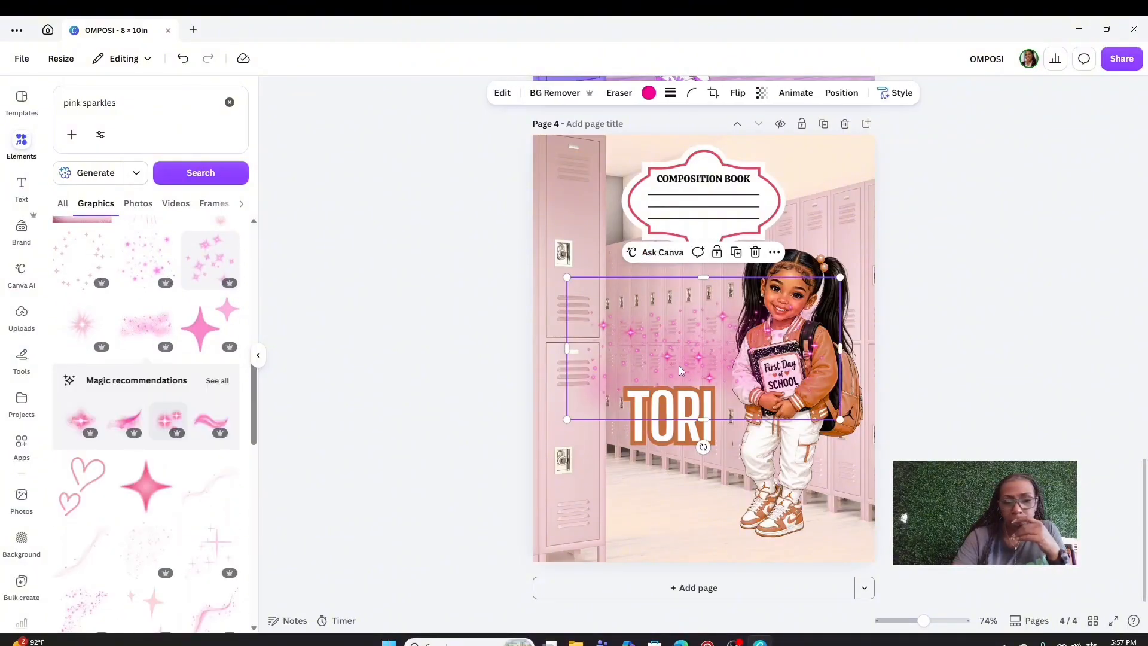
left_click_drag(678, 377, 655, 539)
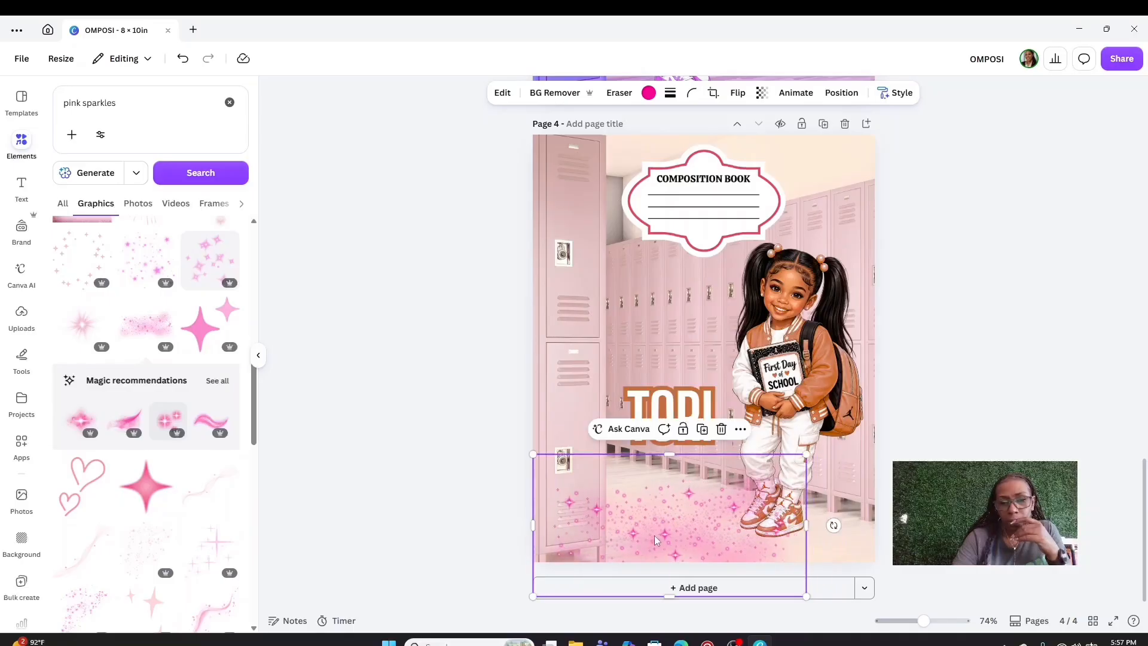
left_click(720, 429)
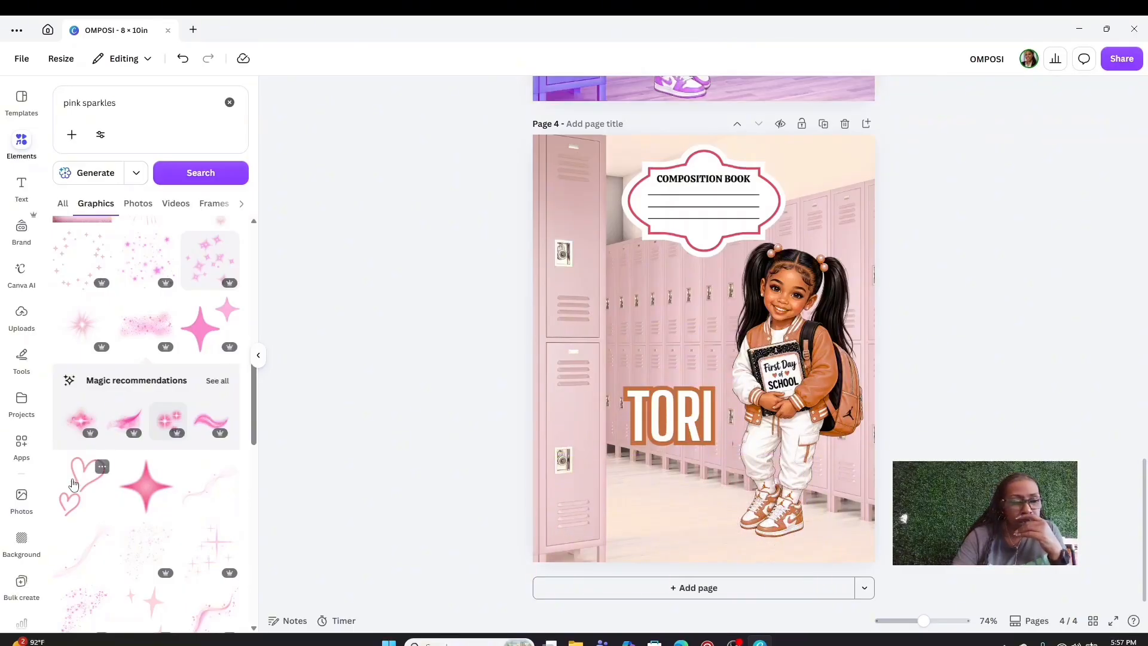
Try the glowing pink swirl from the recommendations along the floor by the girl's shoes, and delete it
left_click(212, 421)
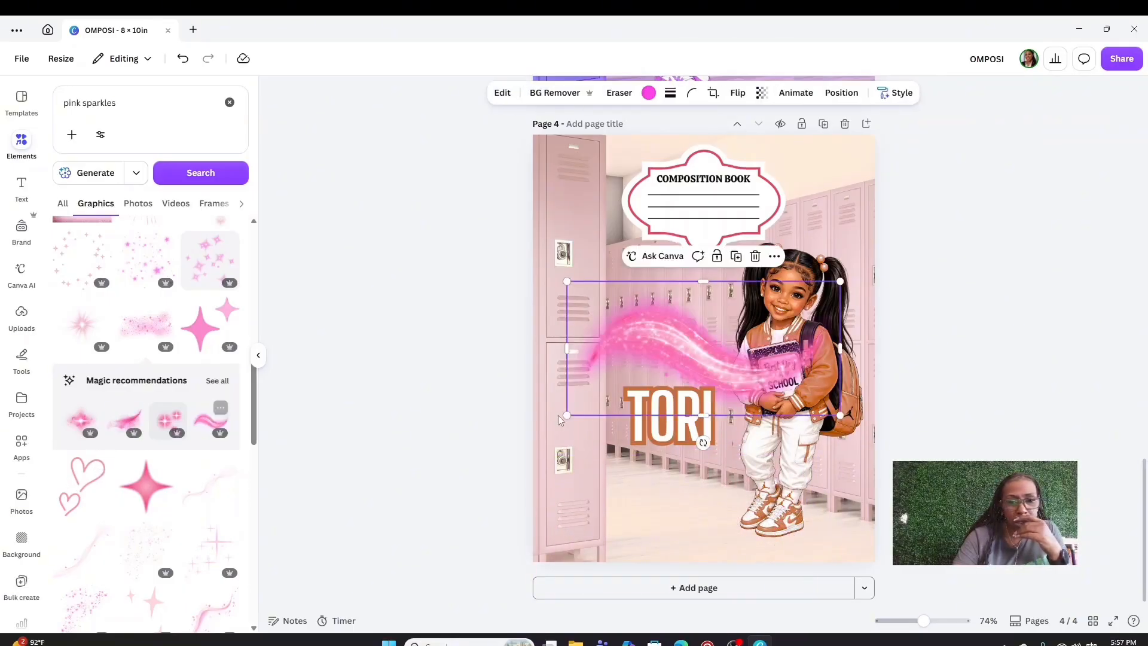
left_click_drag(681, 352, 673, 527)
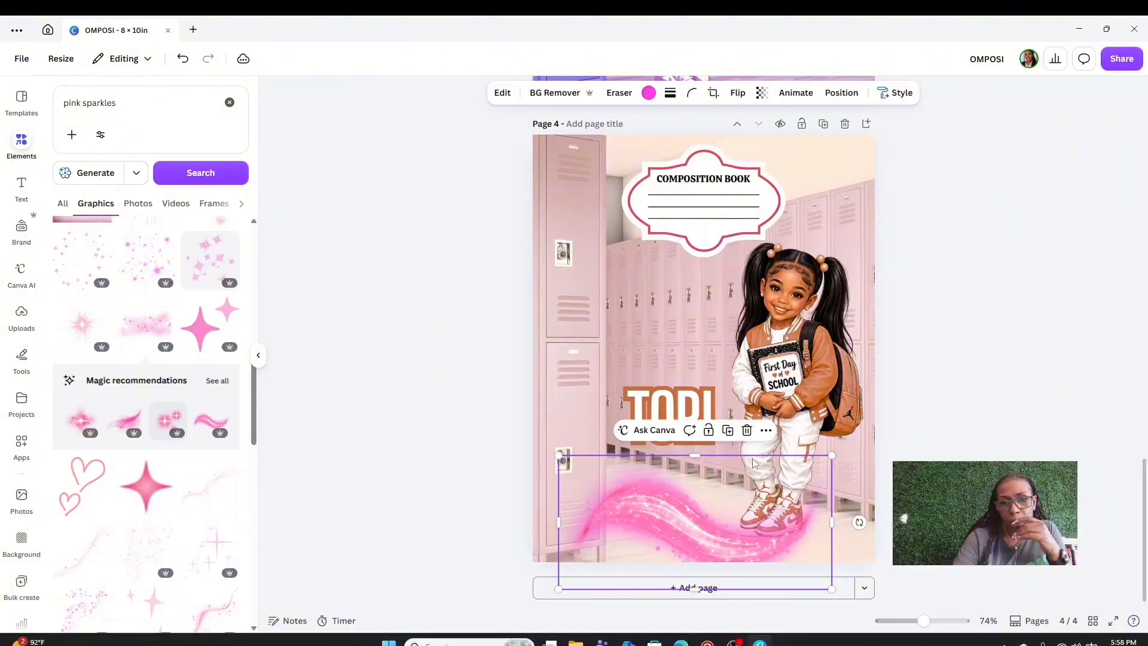
left_click(746, 430)
Try the glowing pink star burst in the upper right corner of the page 4 cover, and delete it
scroll(158, 521, "down", 5)
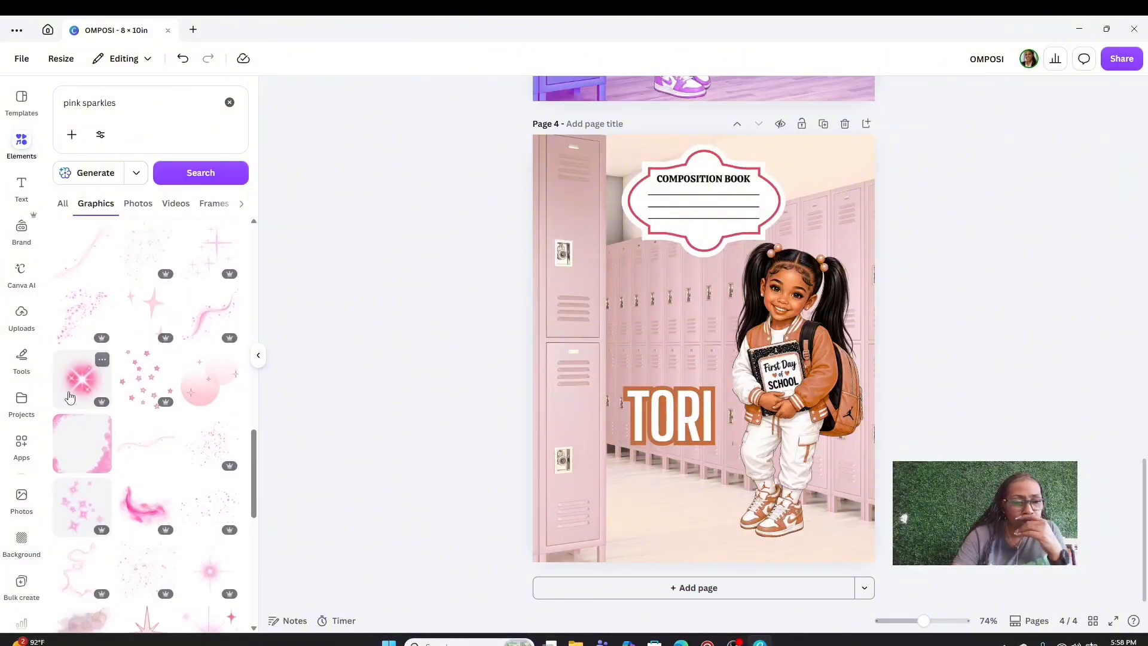
left_click(70, 396)
left_click_drag(675, 357, 851, 163)
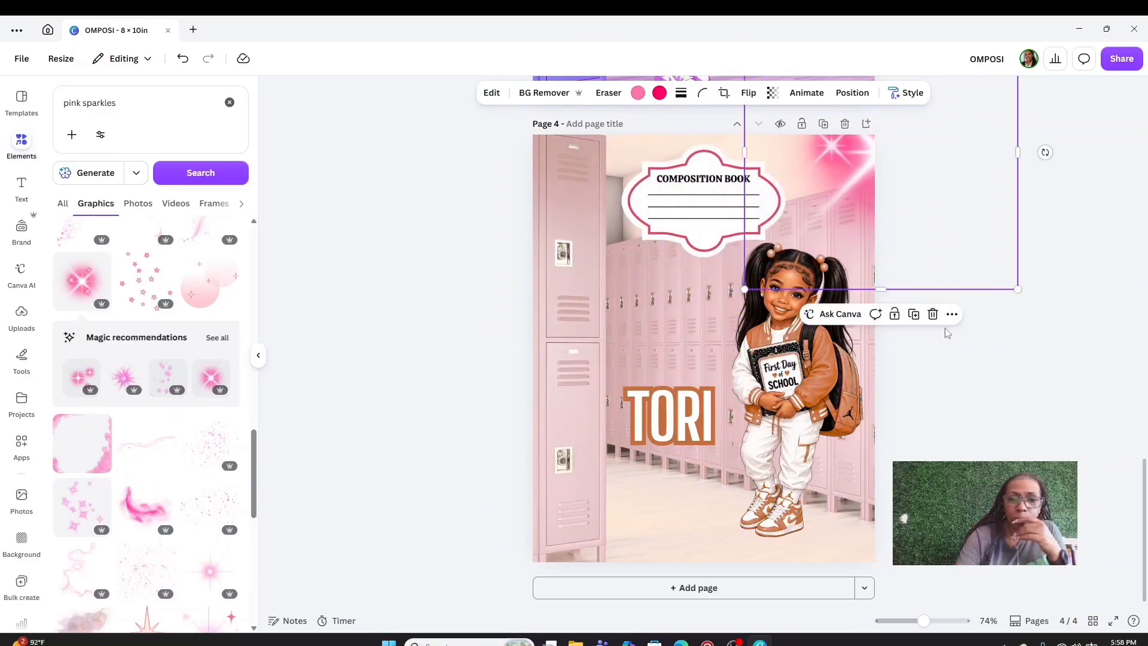
left_click(932, 314)
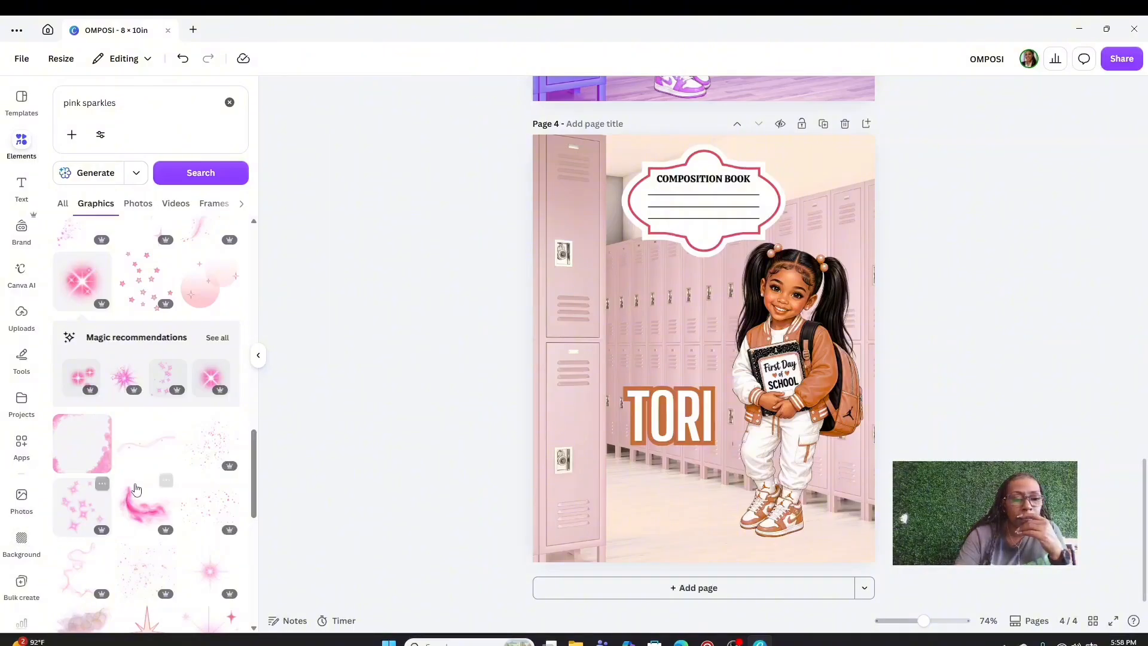
Add the dusty pink watercolor cloud with gold flecks over the cover's upper left corner and set its transparency to 60
scroll(127, 500, "down", 2)
scroll(127, 499, "down", 3)
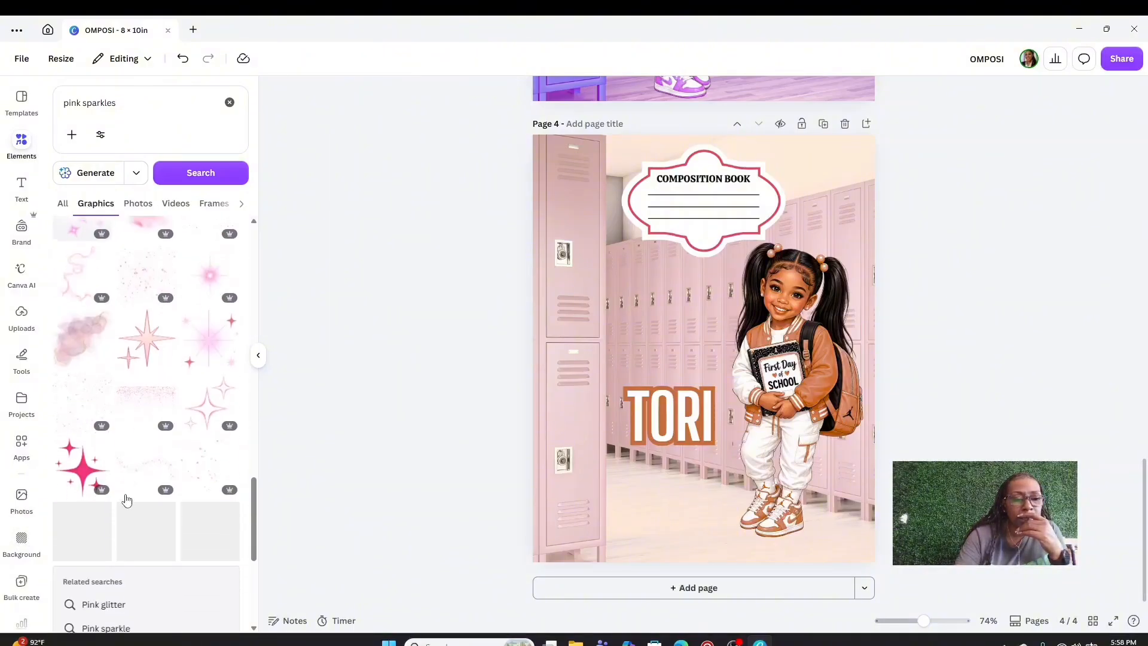
left_click(73, 349)
left_click_drag(633, 330, 518, 156)
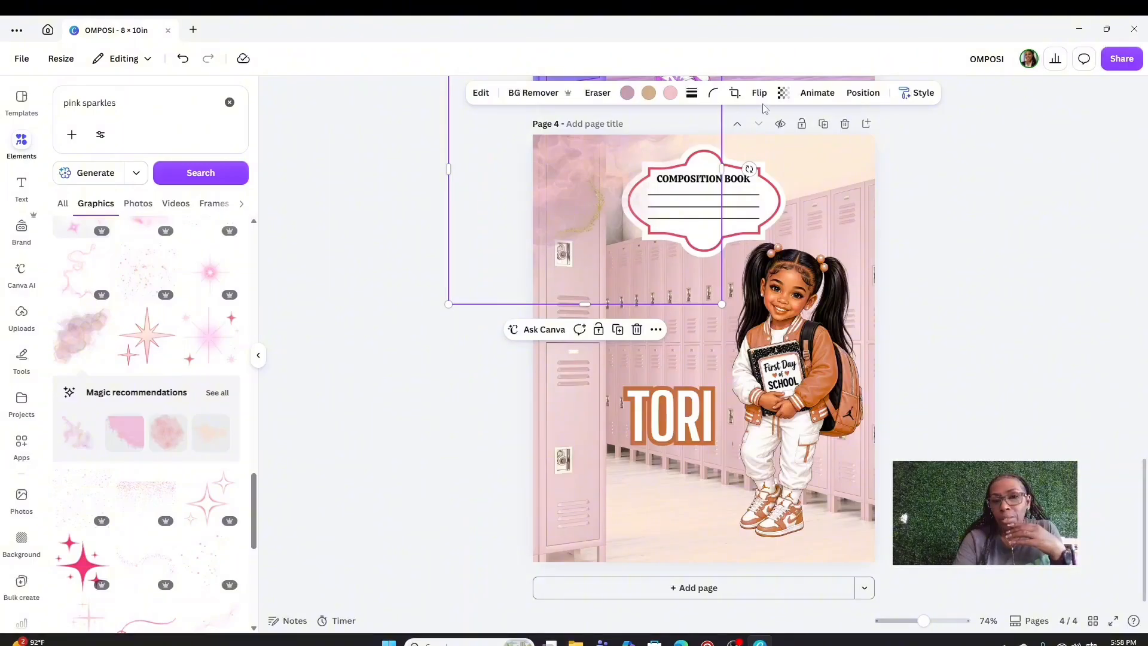
left_click(783, 93)
left_click_drag(809, 140, 775, 141)
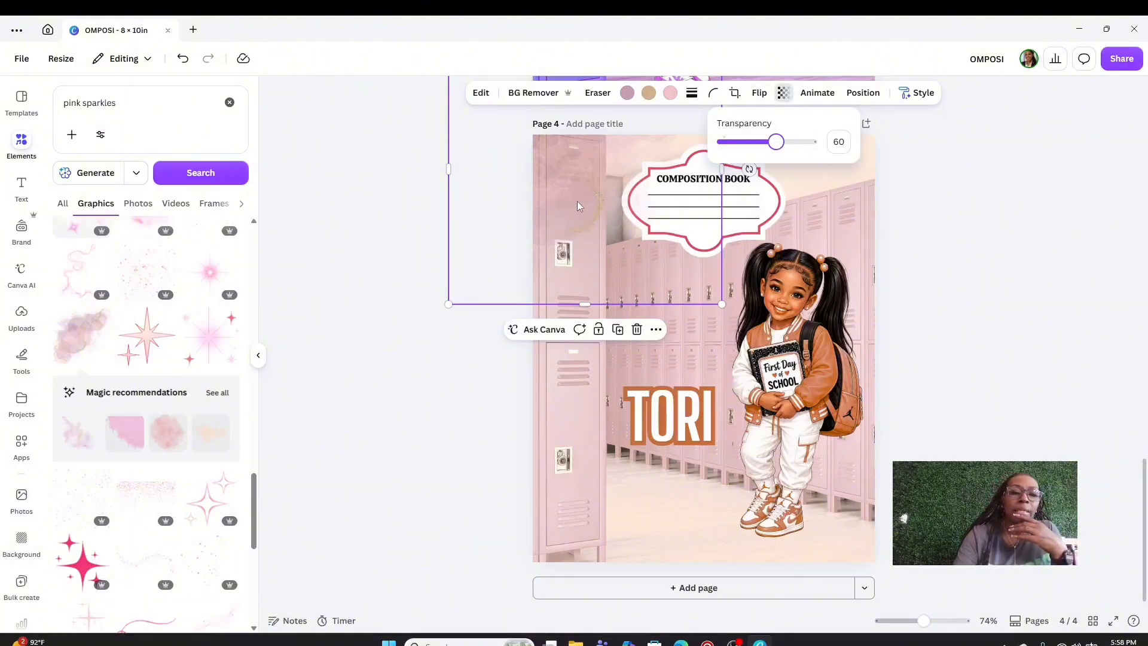
Move the dusty pink watercolor cloud to the upper right corner of the page 4 cover, and delete it
left_click_drag(577, 206, 894, 154)
left_click(954, 288)
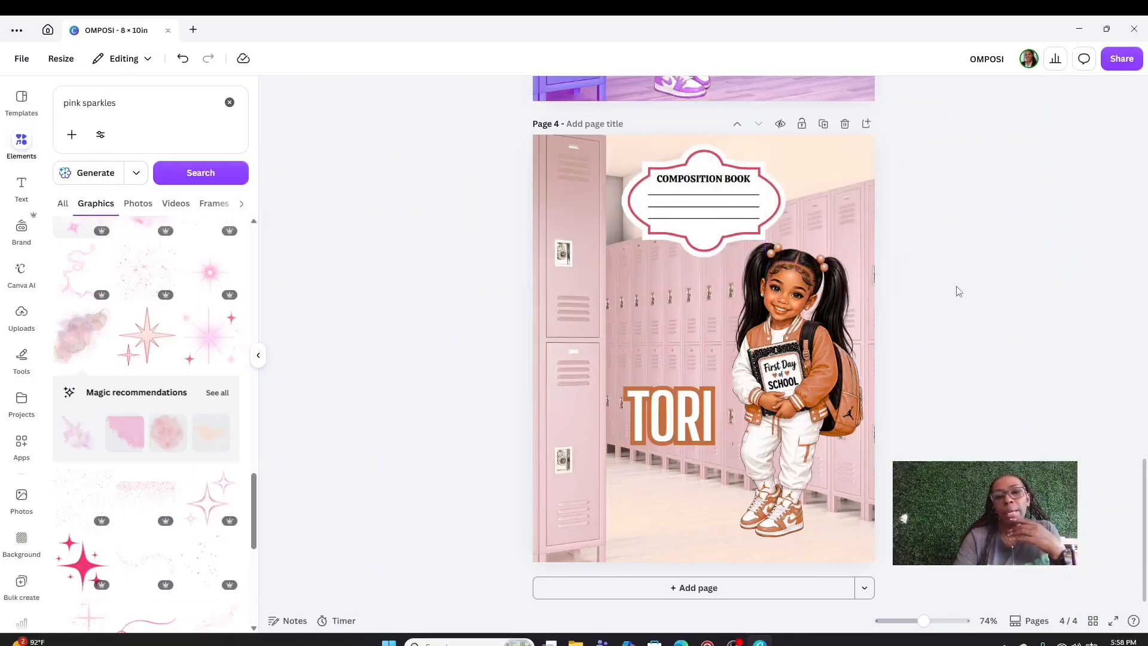
Try the peach-pink watercolor splash from the graphics results in the lower left corner of the page 4 cover, and delete it
scroll(18, 568, "down", 4)
scroll(119, 556, "down", 3)
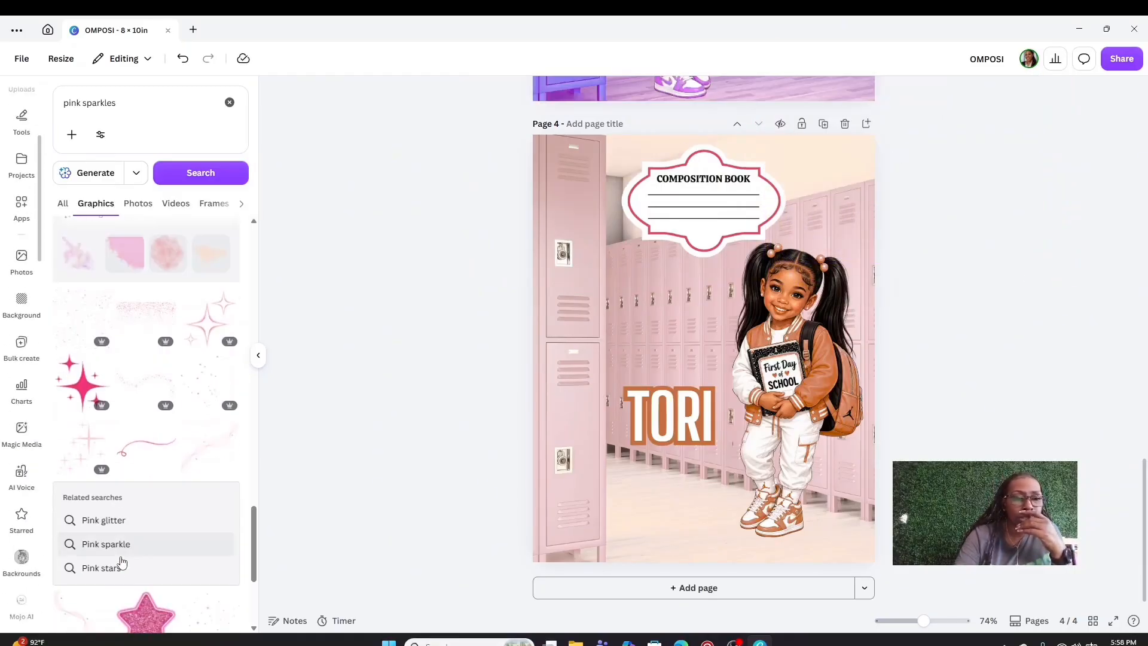
scroll(136, 548, "down", 5)
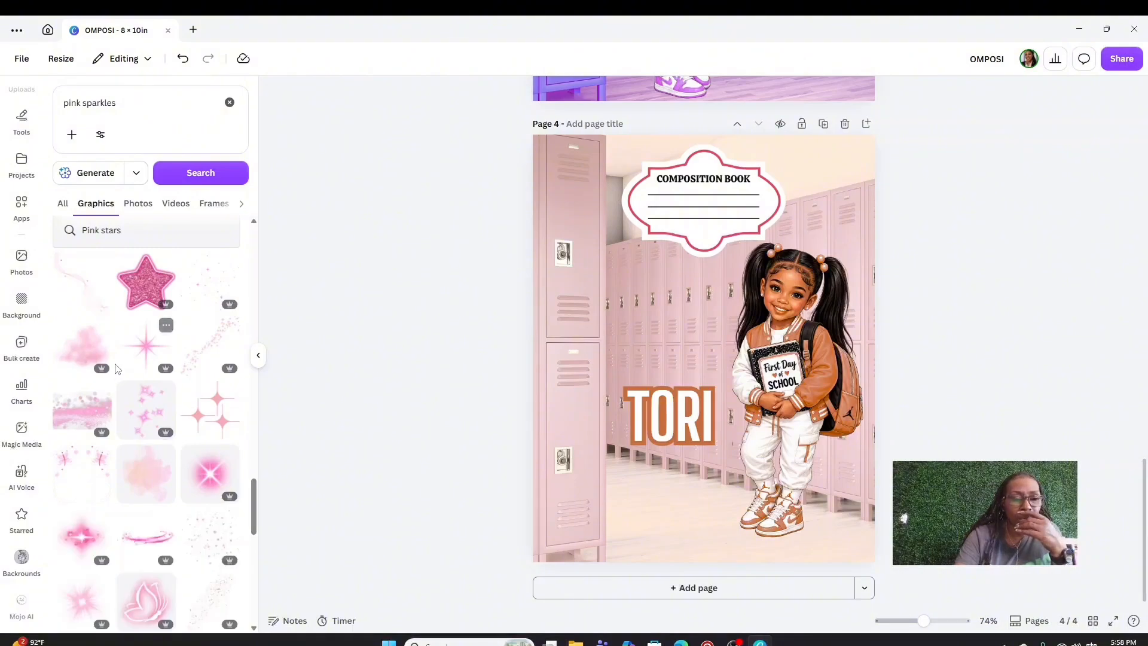
left_click(158, 465)
left_click_drag(609, 368, 465, 611)
left_click(618, 415)
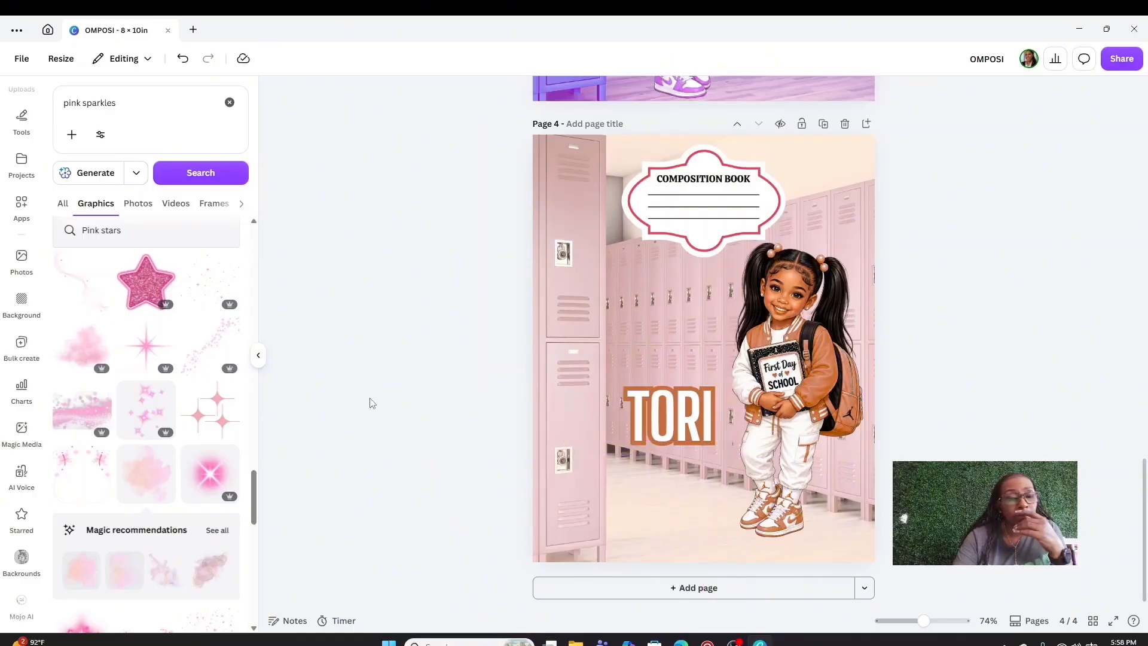
Try the diagonal trail of pink sparkles on the floor in the lower right corner of the cover, and delete it
left_click(205, 358)
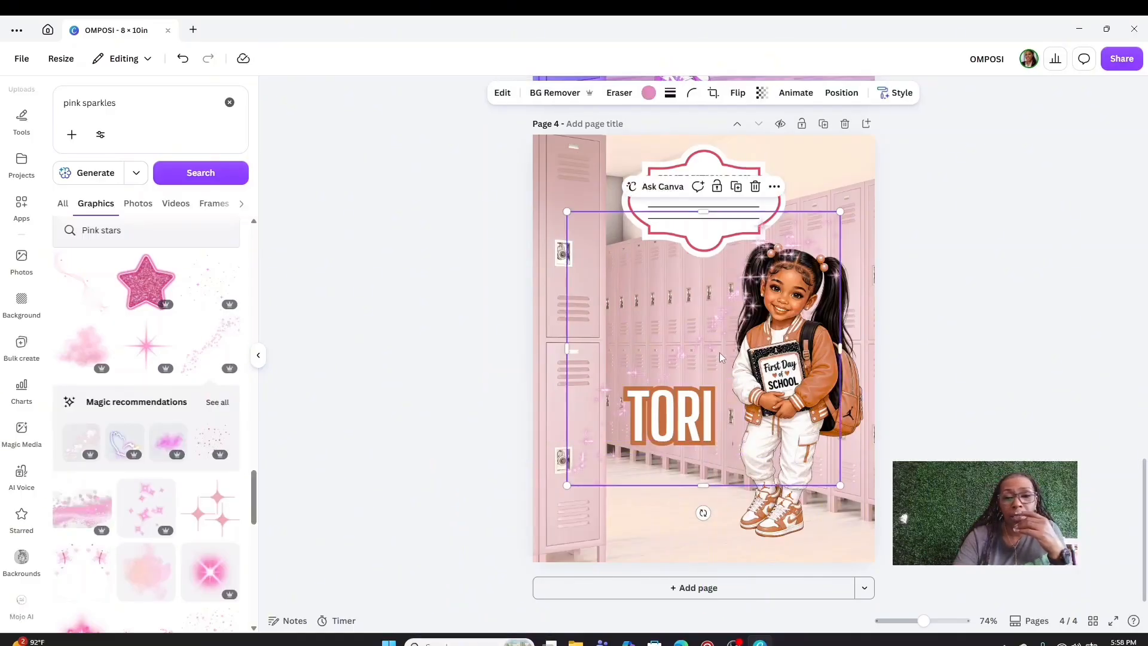
left_click_drag(717, 340, 817, 530)
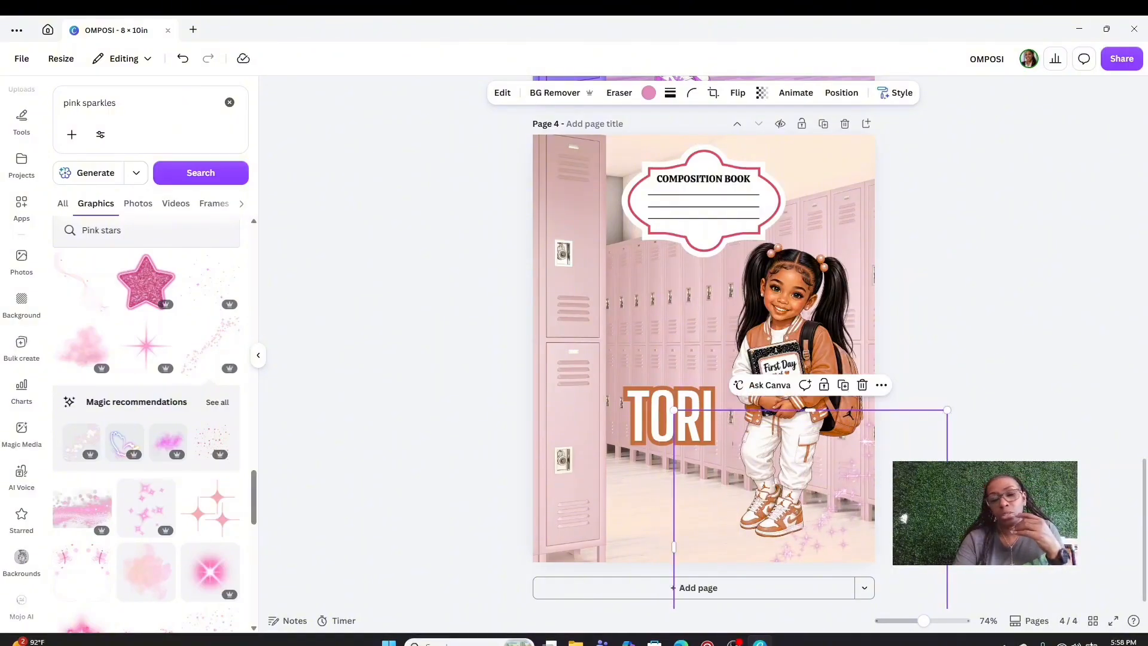
left_click(957, 380)
left_click(825, 562)
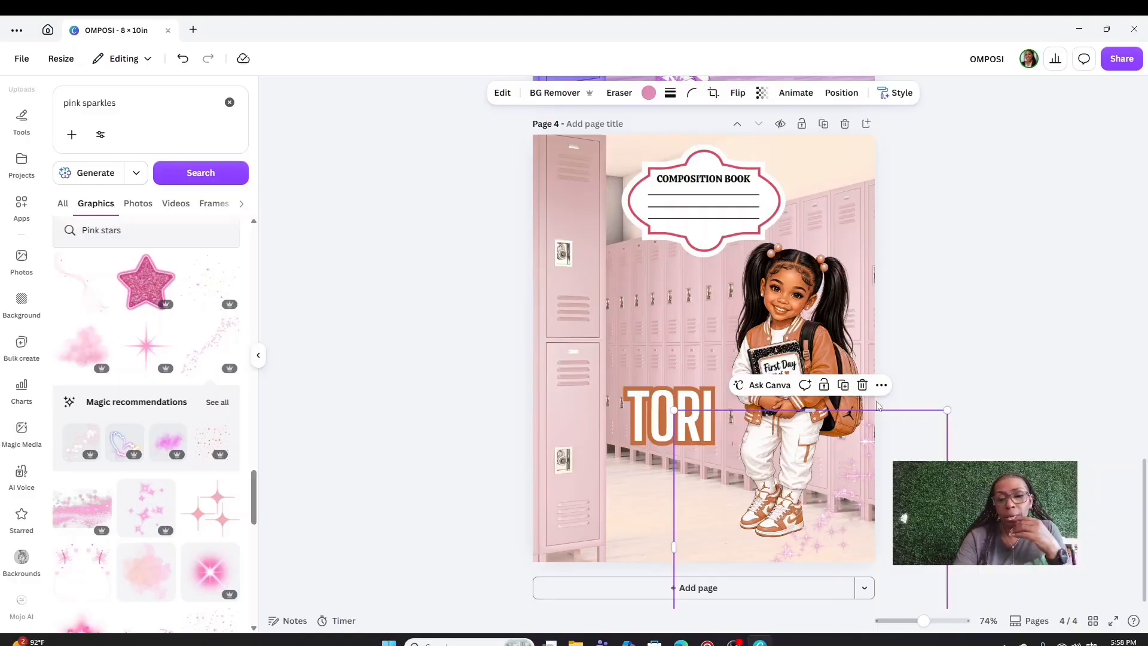
left_click(862, 384)
Try the glowing pink butterfly at a reduced size around the name text on the page 4 cover, and delete it
scroll(149, 533, "down", 4)
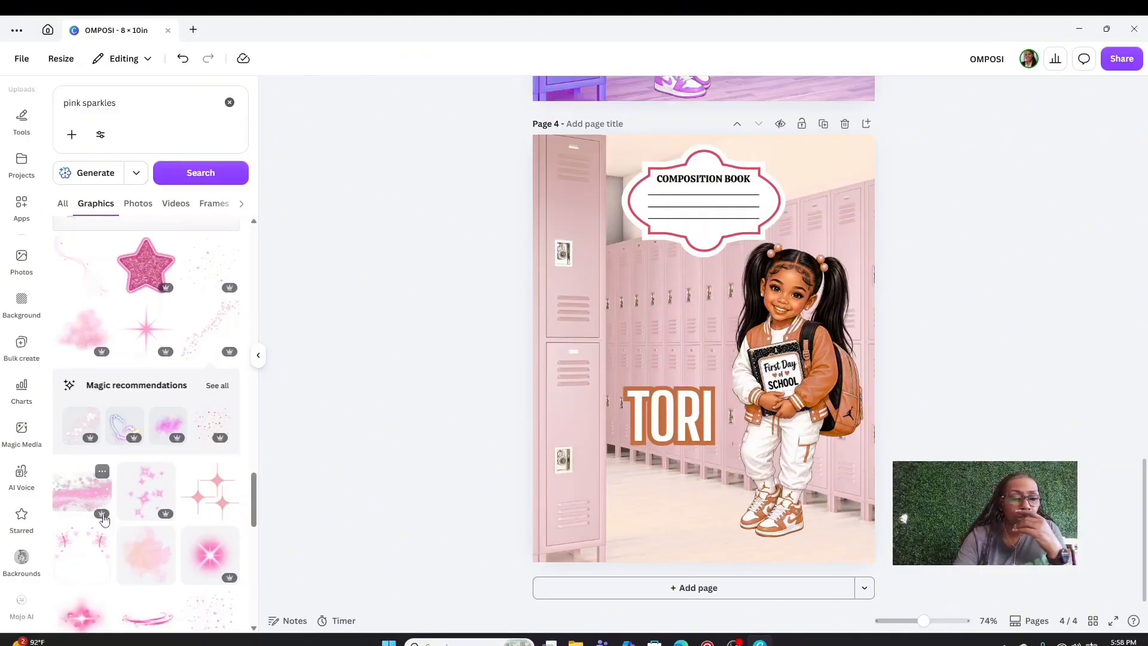
left_click(138, 476)
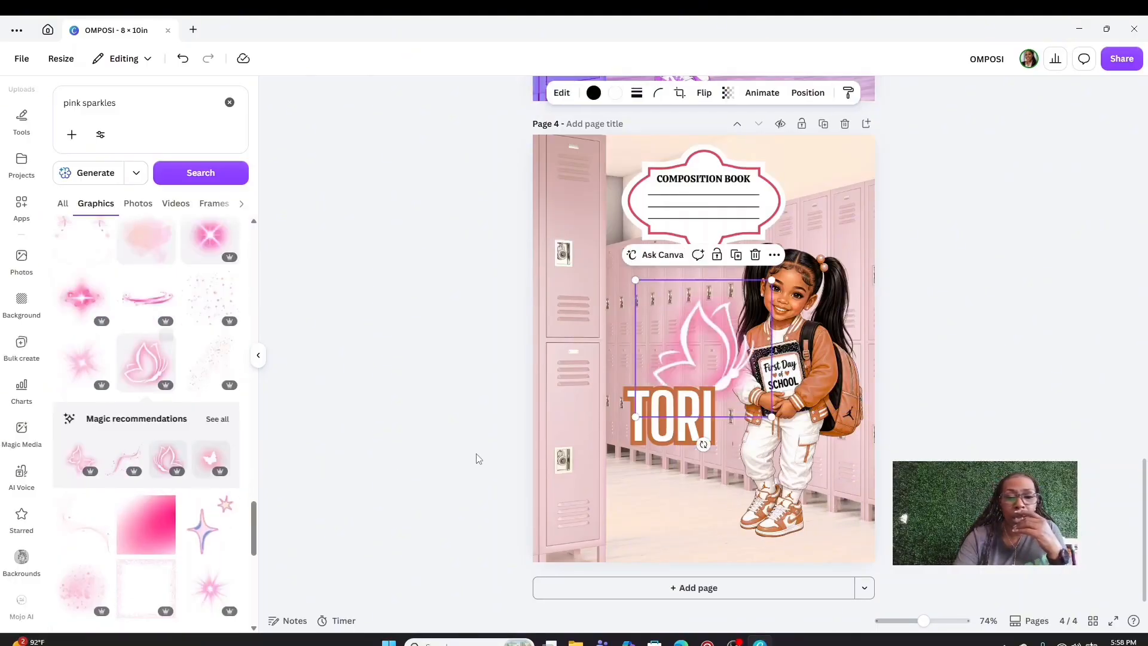
left_click_drag(667, 380, 578, 399)
left_click_drag(543, 302, 653, 362)
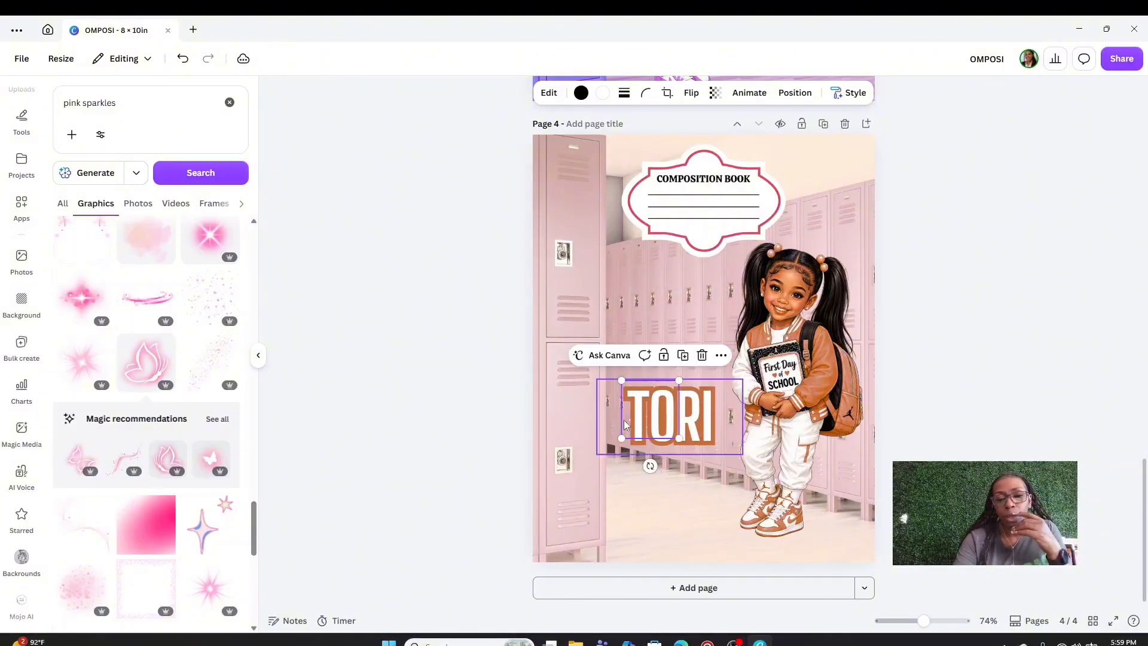
left_click_drag(631, 423, 591, 385)
left_click(661, 323)
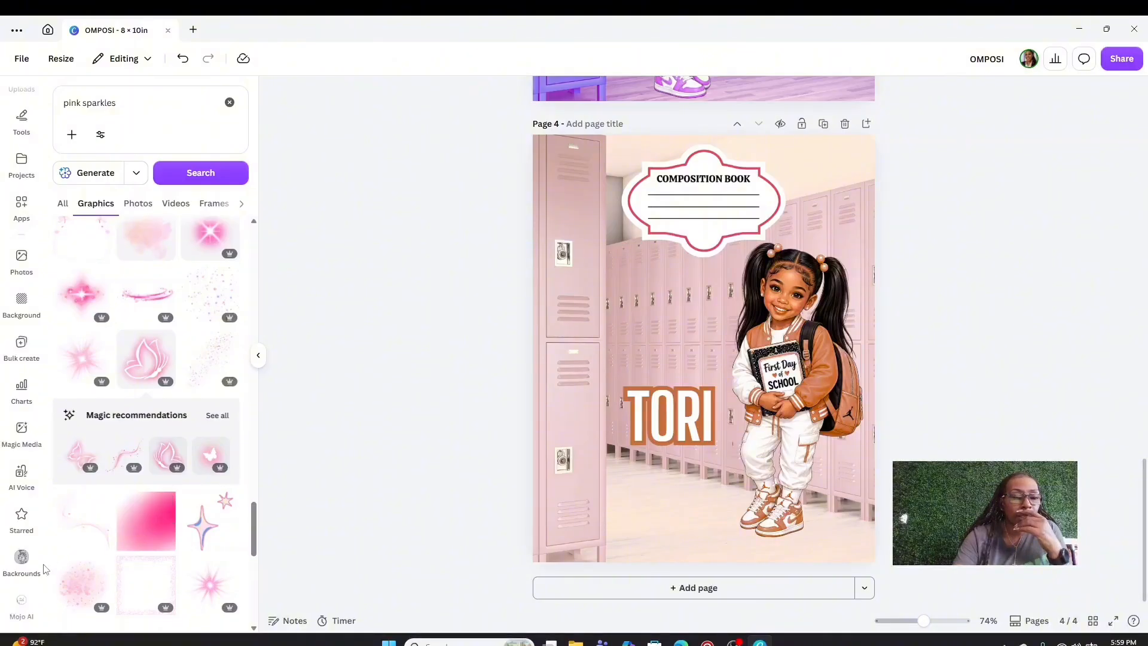
Add the pink and peach star glow to the page 4 cover, shrink it to about 0.78 in, and place it just right of the name text
scroll(172, 518, "down", 4)
scroll(89, 528, "down", 2)
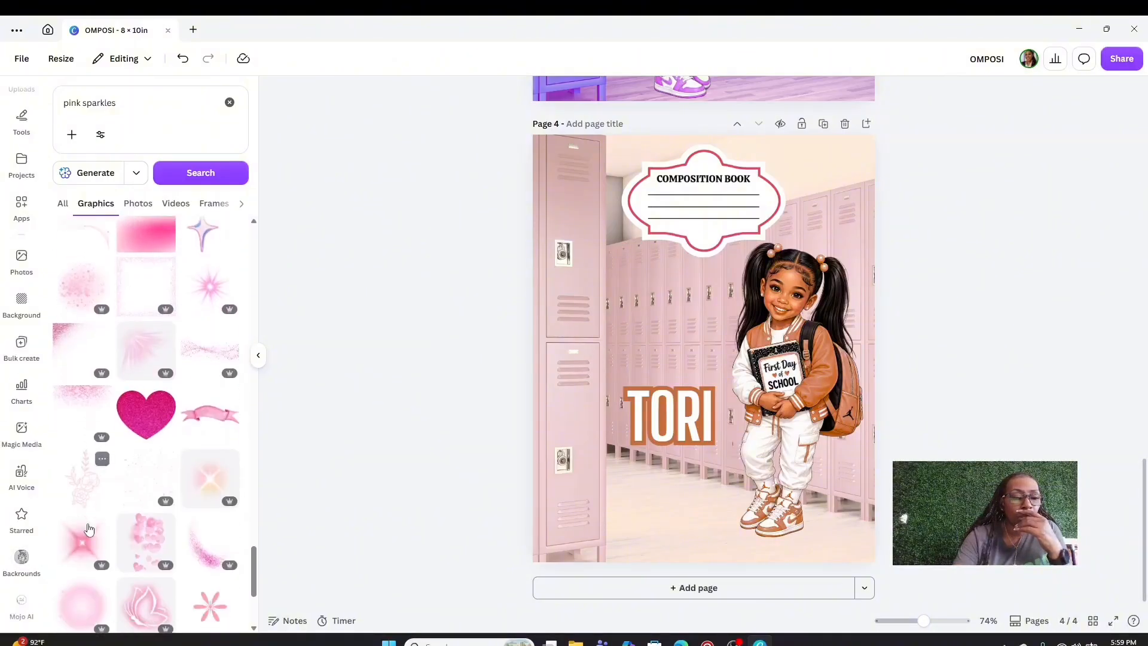
left_click(206, 427)
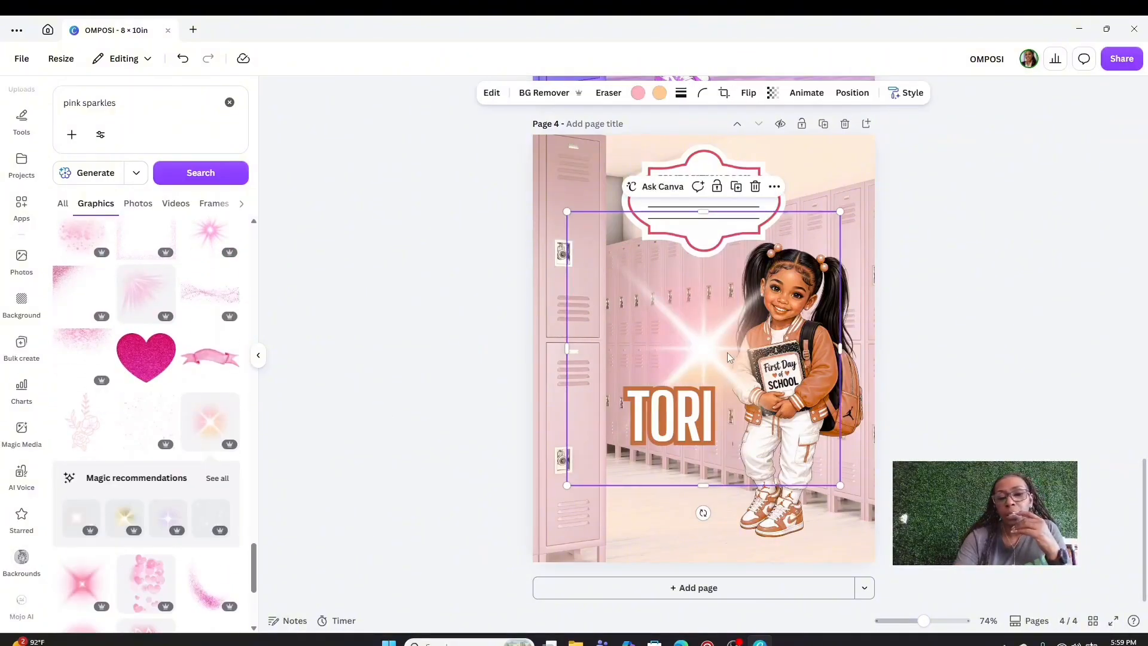
left_click_drag(726, 353, 735, 392)
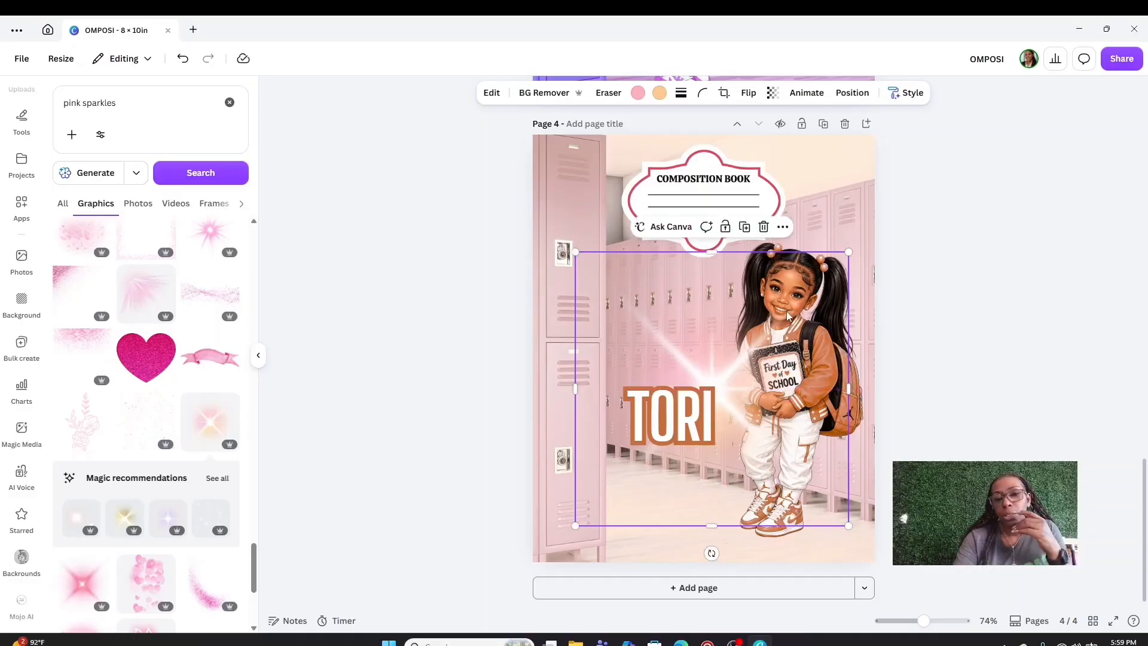
key("Escape")
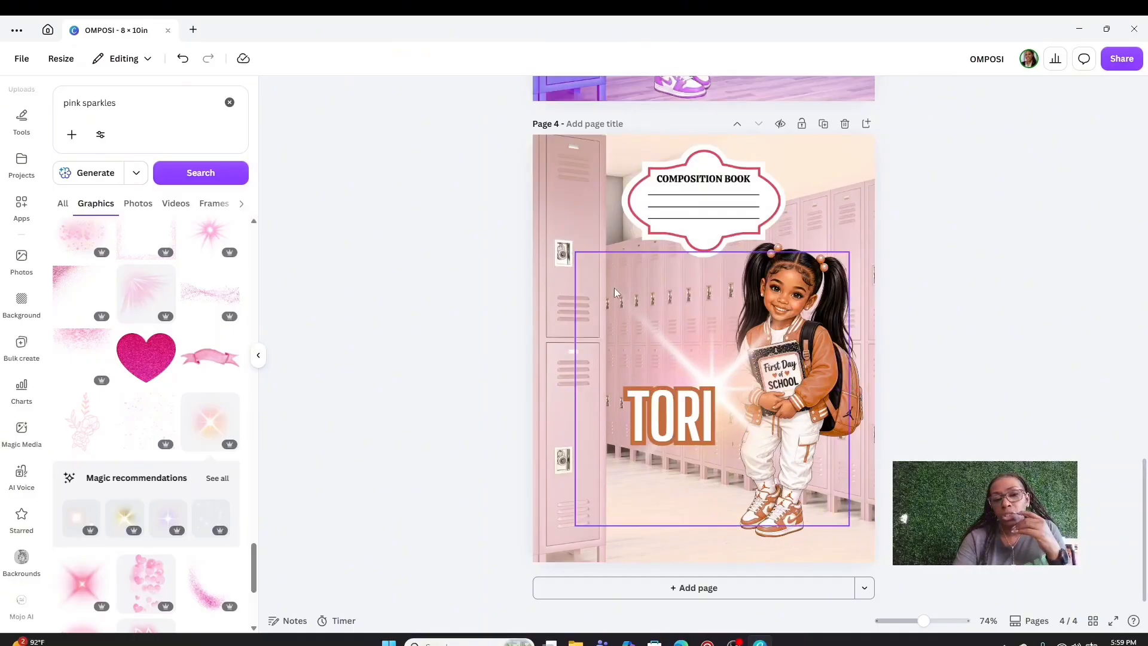
left_click(579, 254)
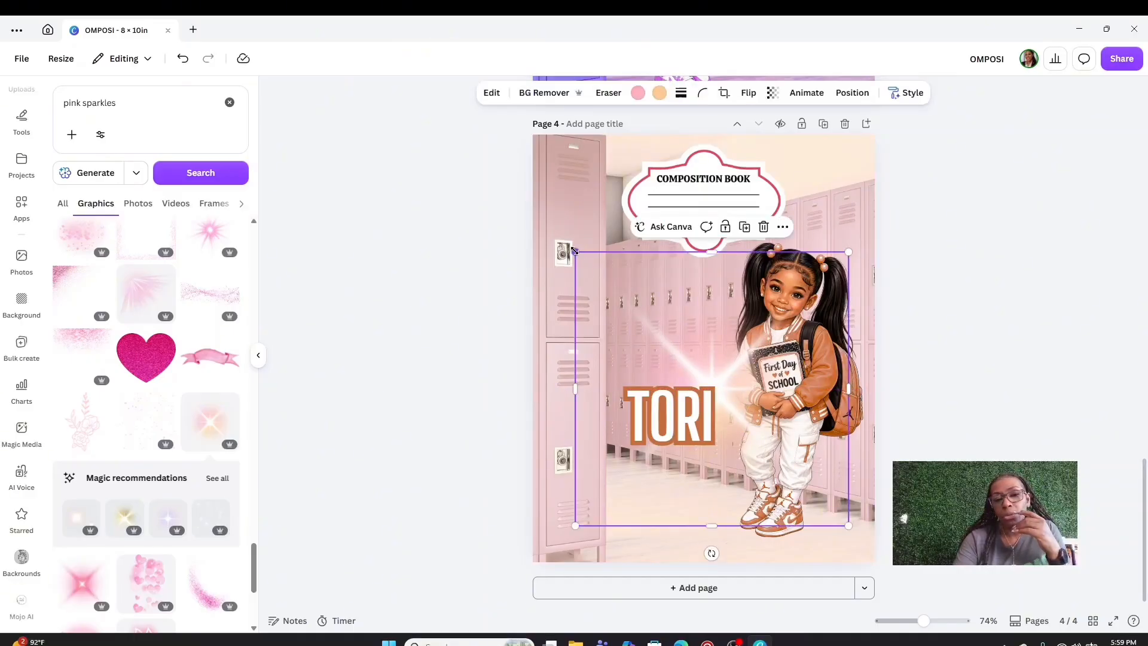
left_click_drag(574, 250, 840, 465)
left_click_drag(838, 546, 734, 446)
Try to select the small star glow directly on the cover where the name text box overlaps it
left_click(723, 446)
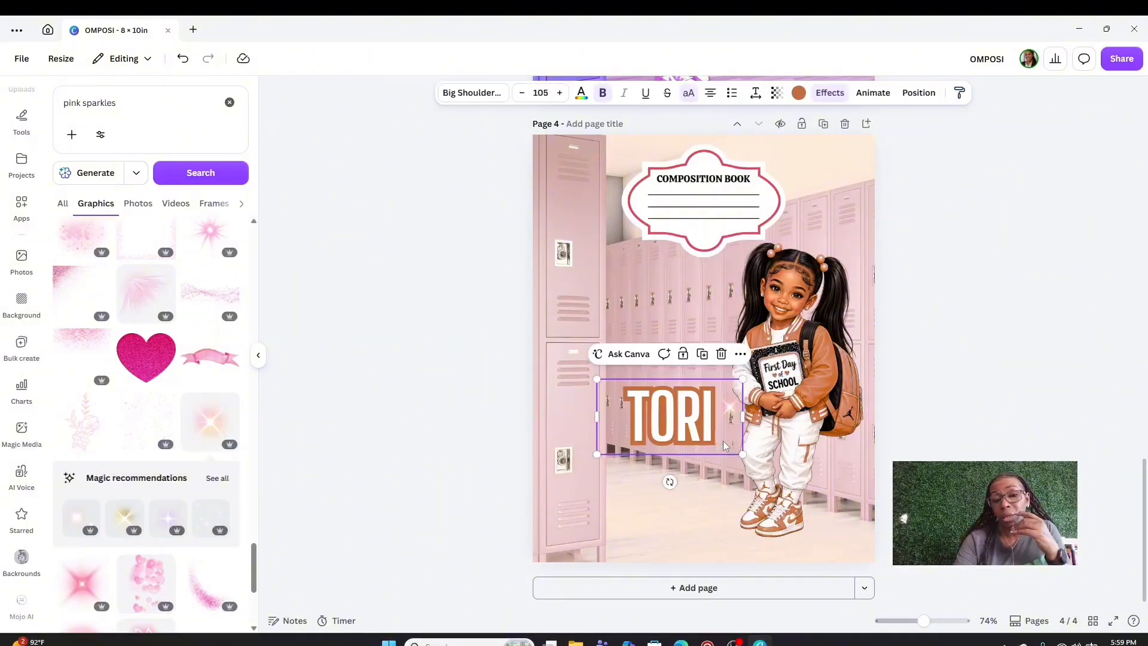
left_click(726, 416)
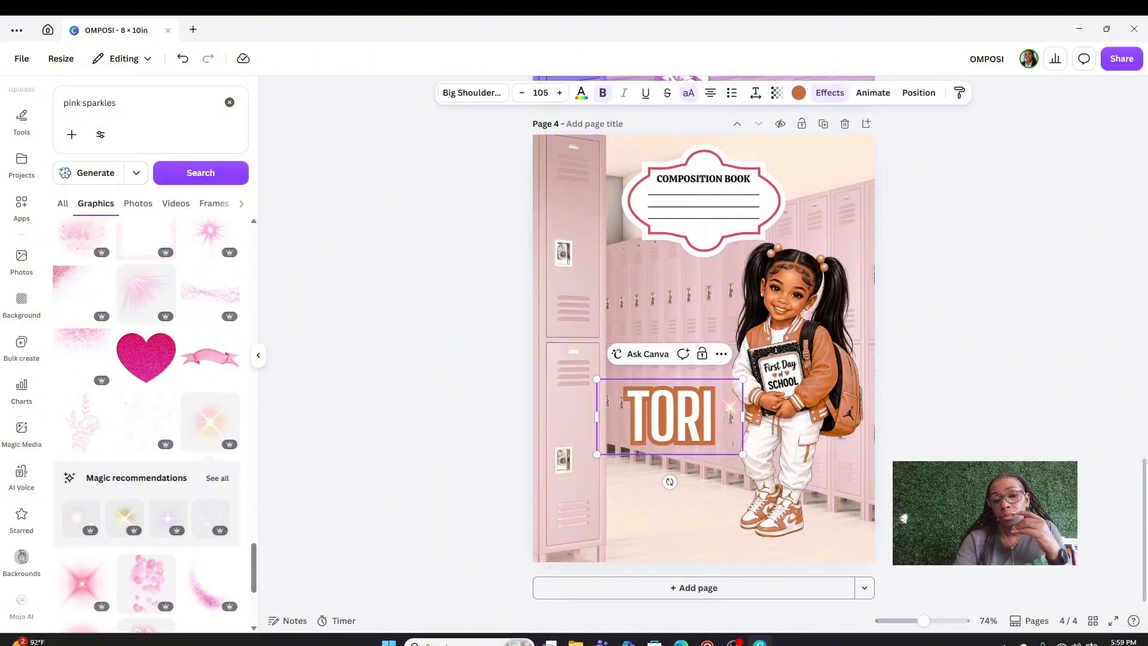
left_click(891, 449)
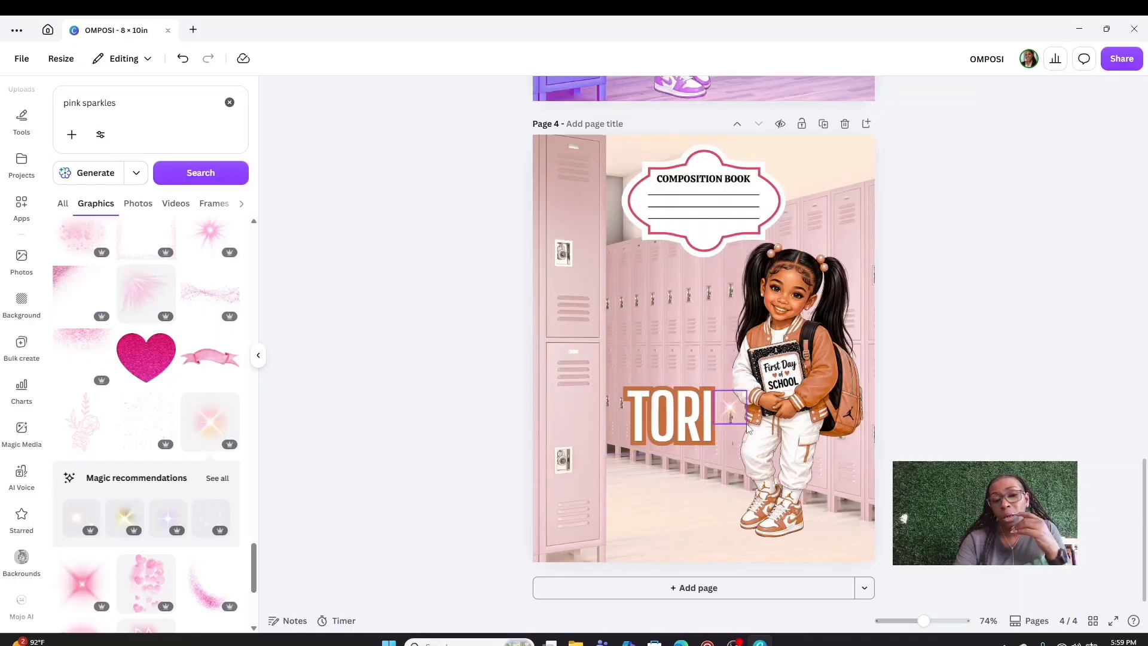
left_click(729, 418)
left_click(735, 418)
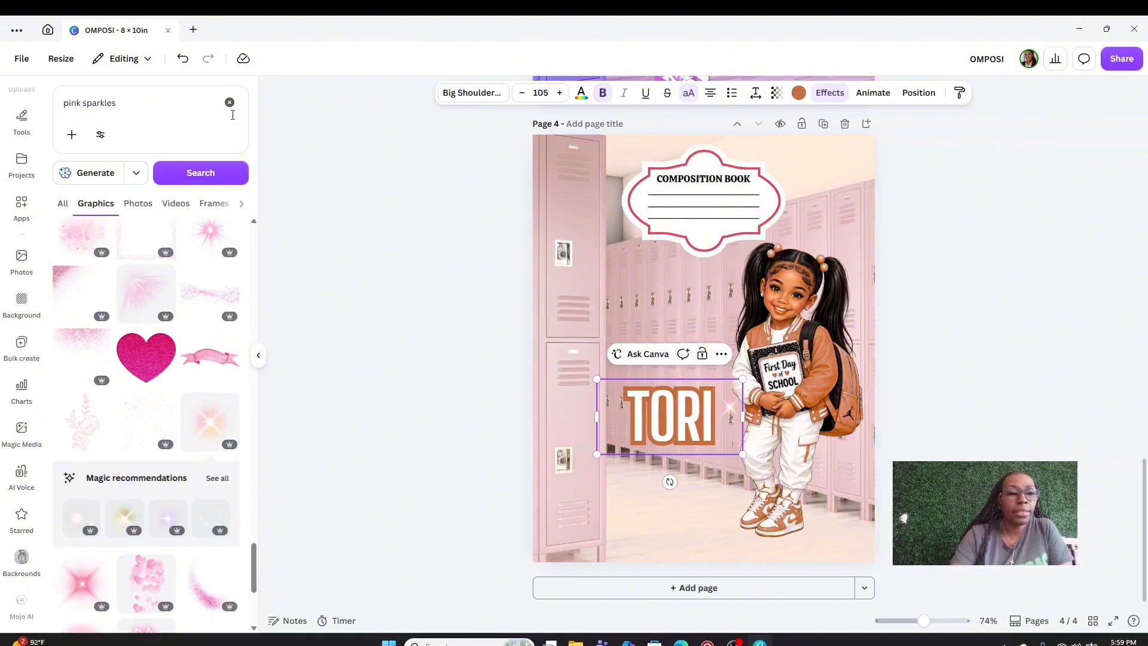
Select the star glow from page 4's layer list and move it onto the upper right corner of the name's last letter
left_click(583, 220)
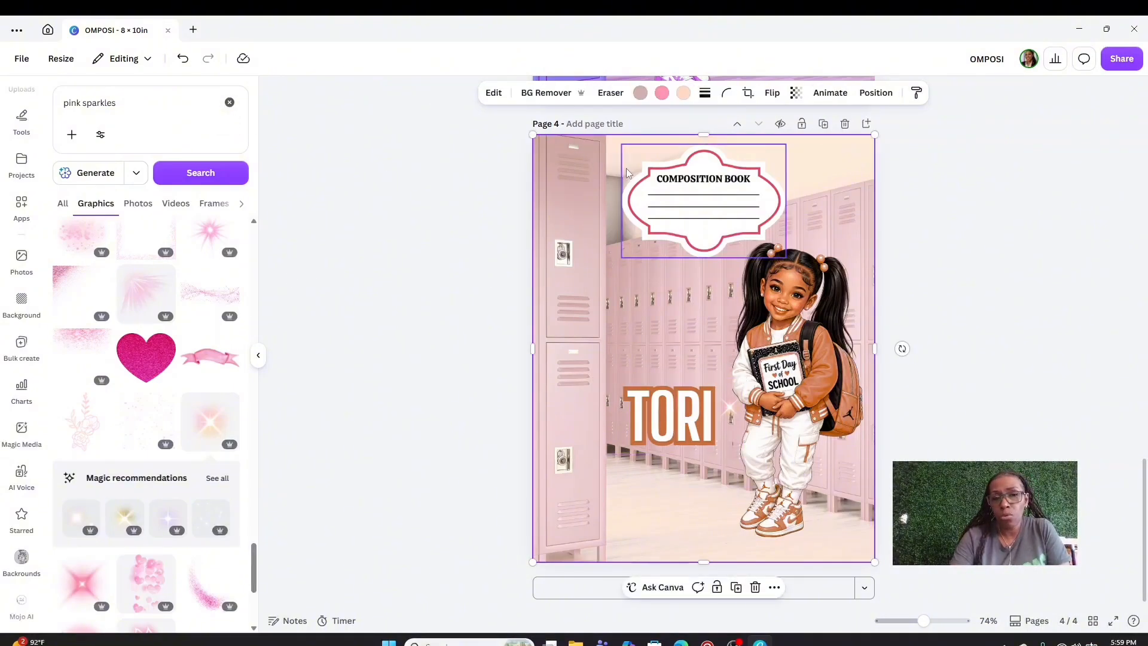
left_click(595, 175)
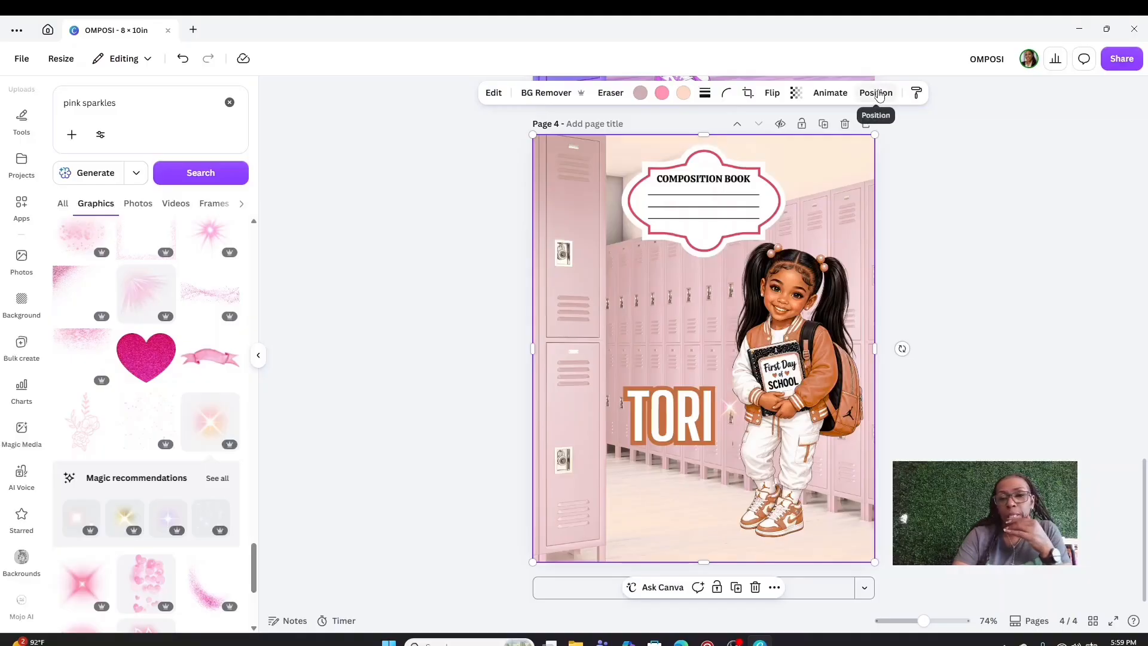
left_click(877, 95)
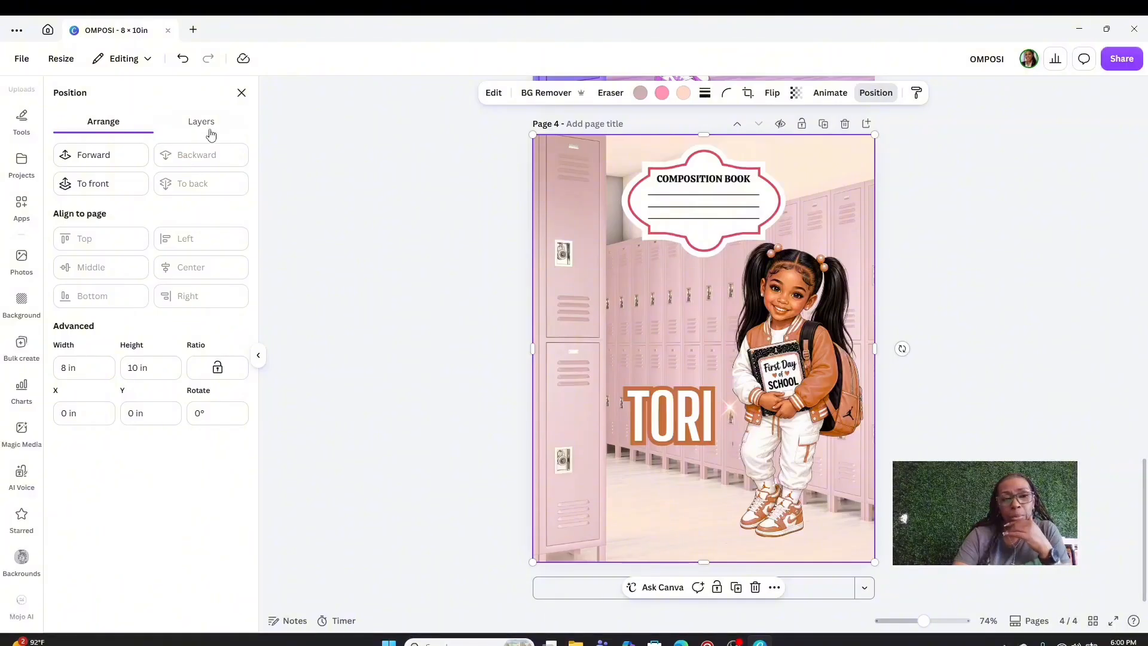
left_click(202, 126)
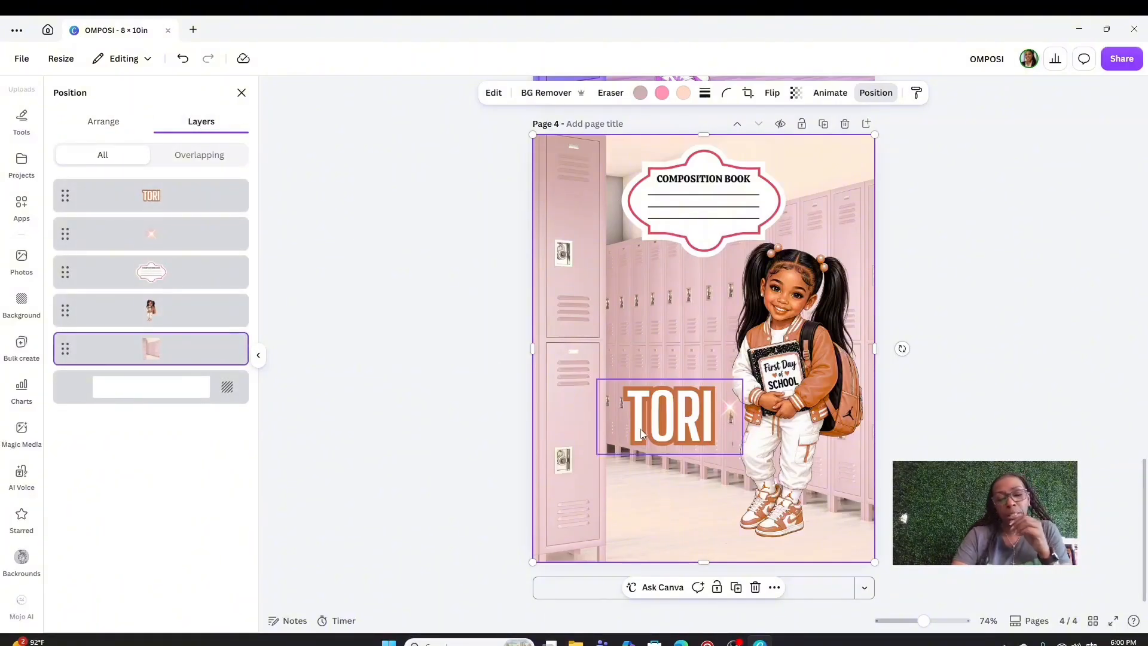
left_click(135, 241)
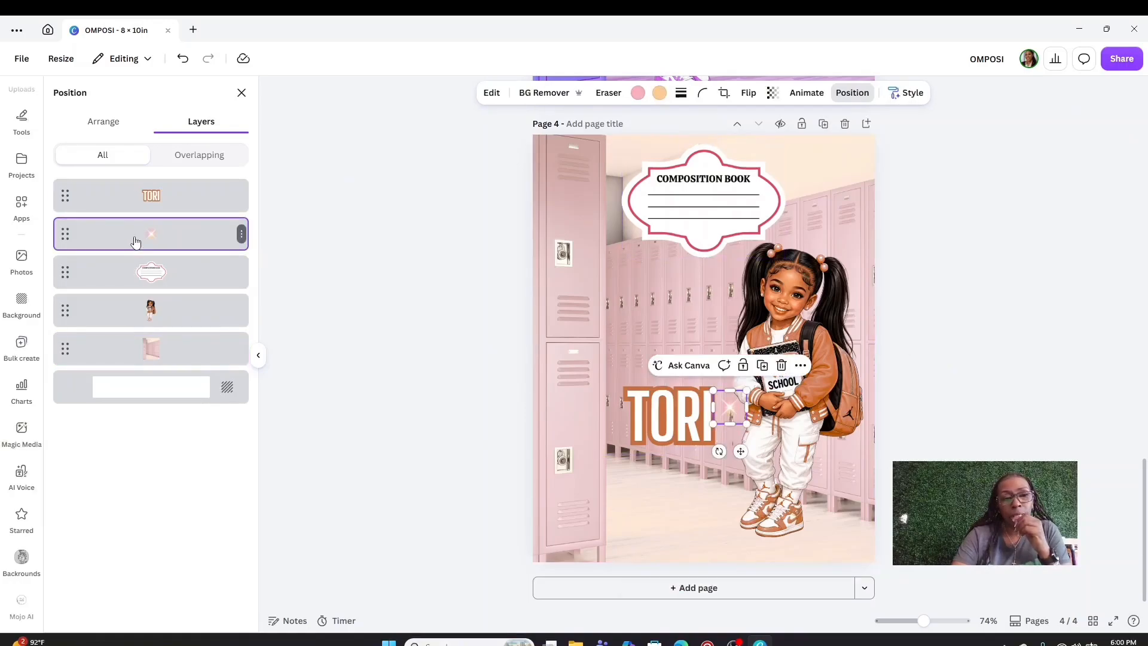
left_click(135, 274)
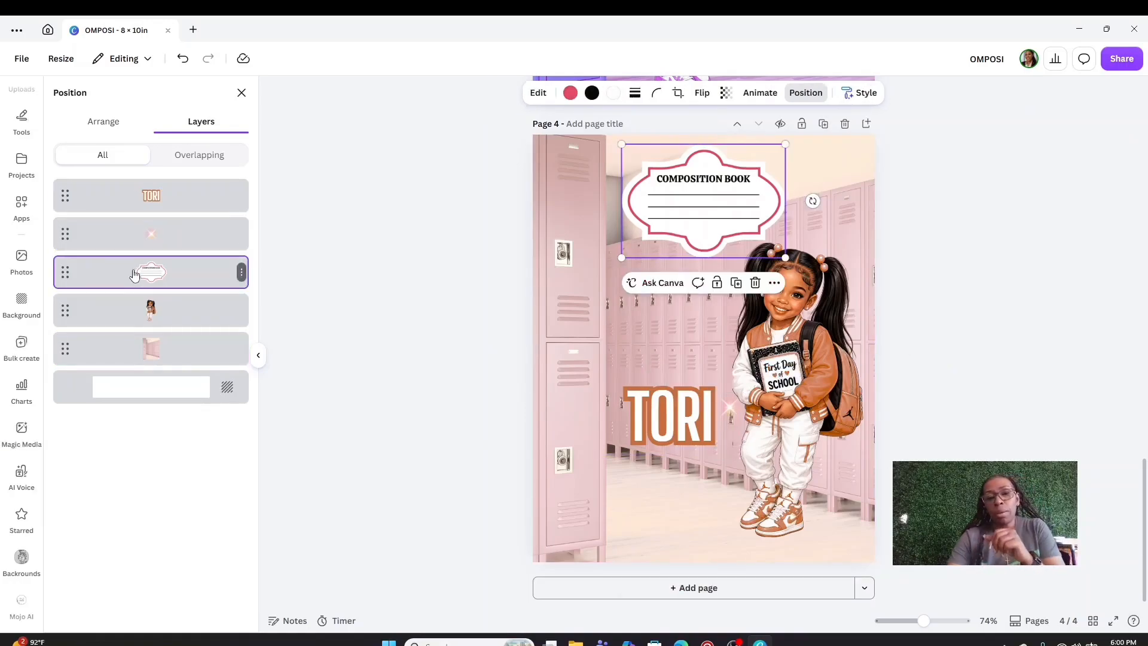
left_click(152, 343)
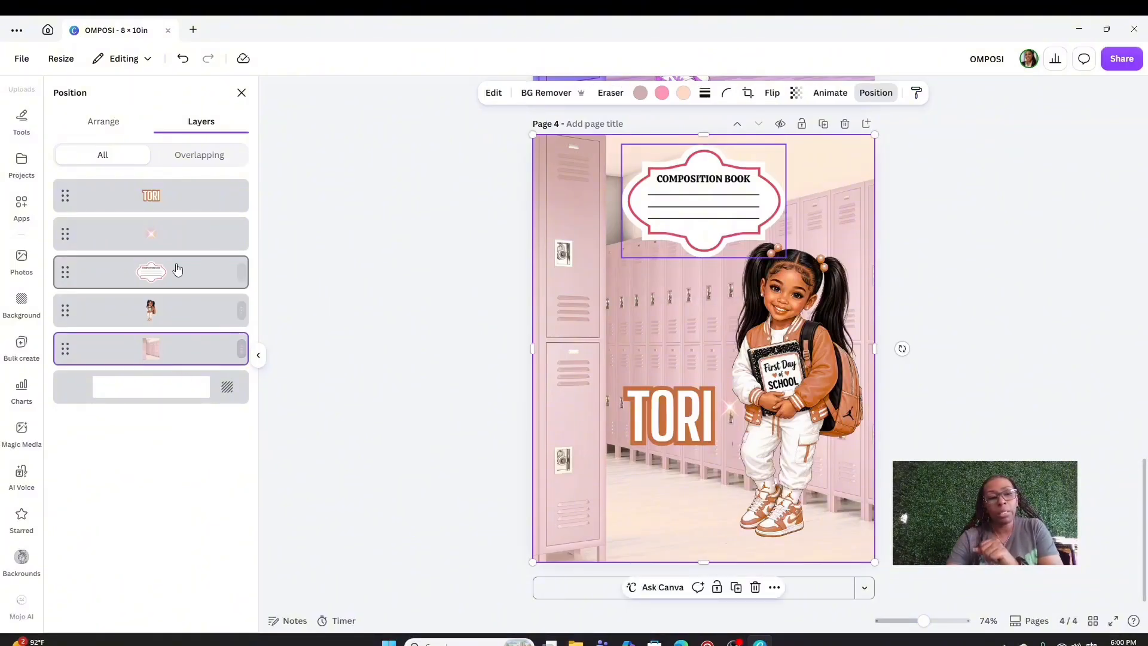
left_click(167, 234)
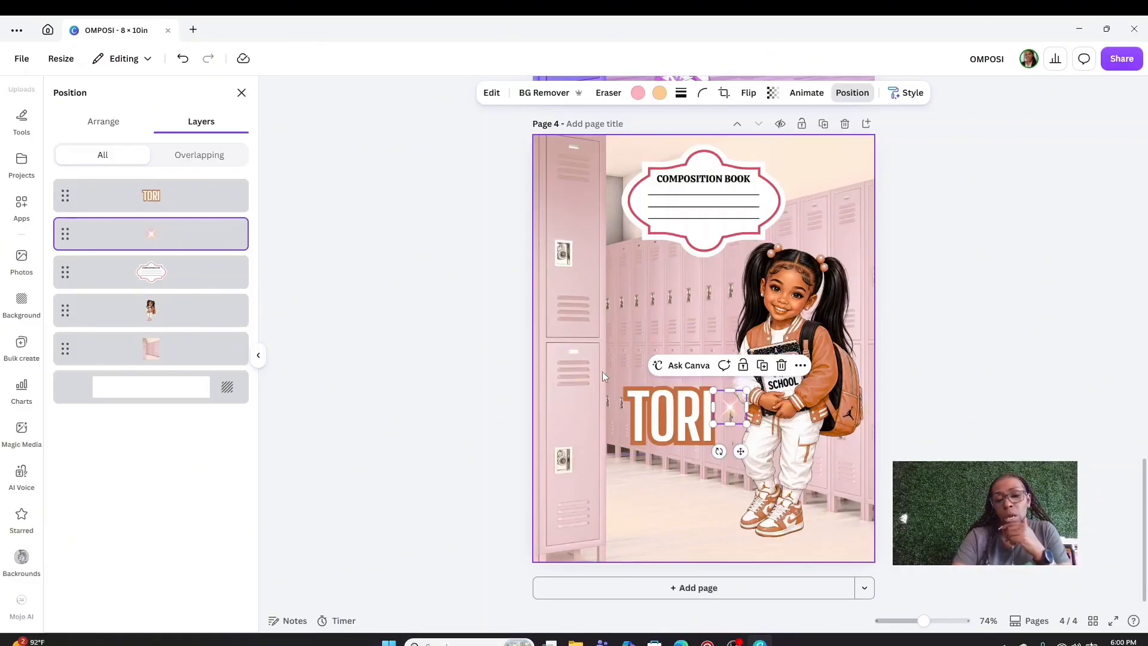
left_click_drag(740, 451, 725, 430)
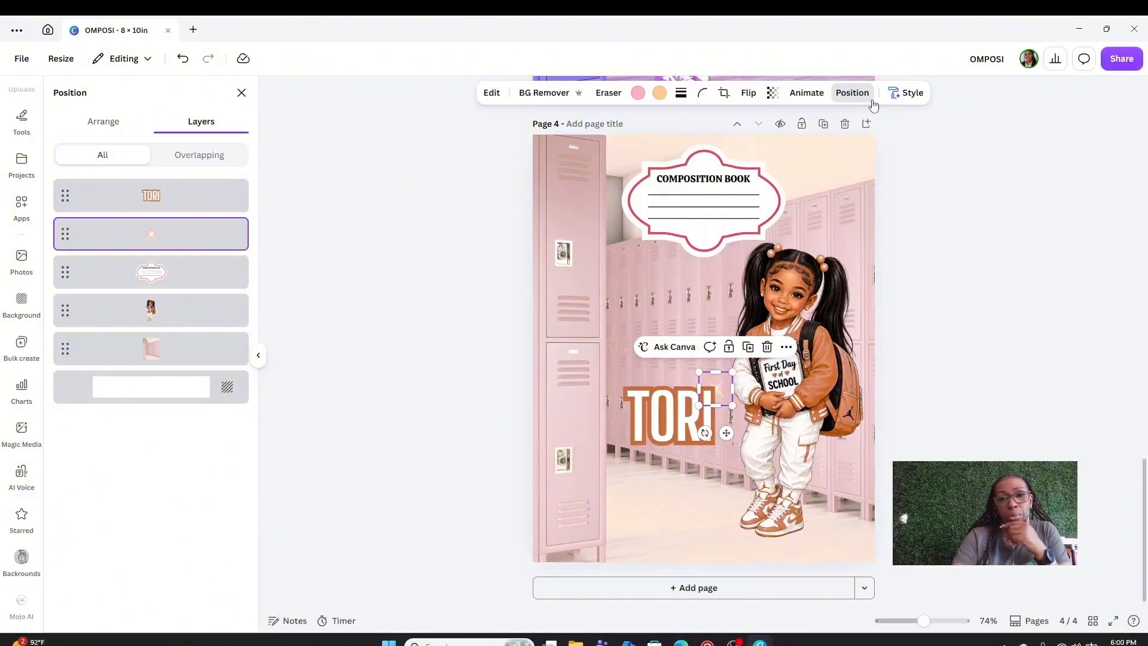
Bring the star glow forward in front of the name text
left_click(853, 92)
left_click(852, 93)
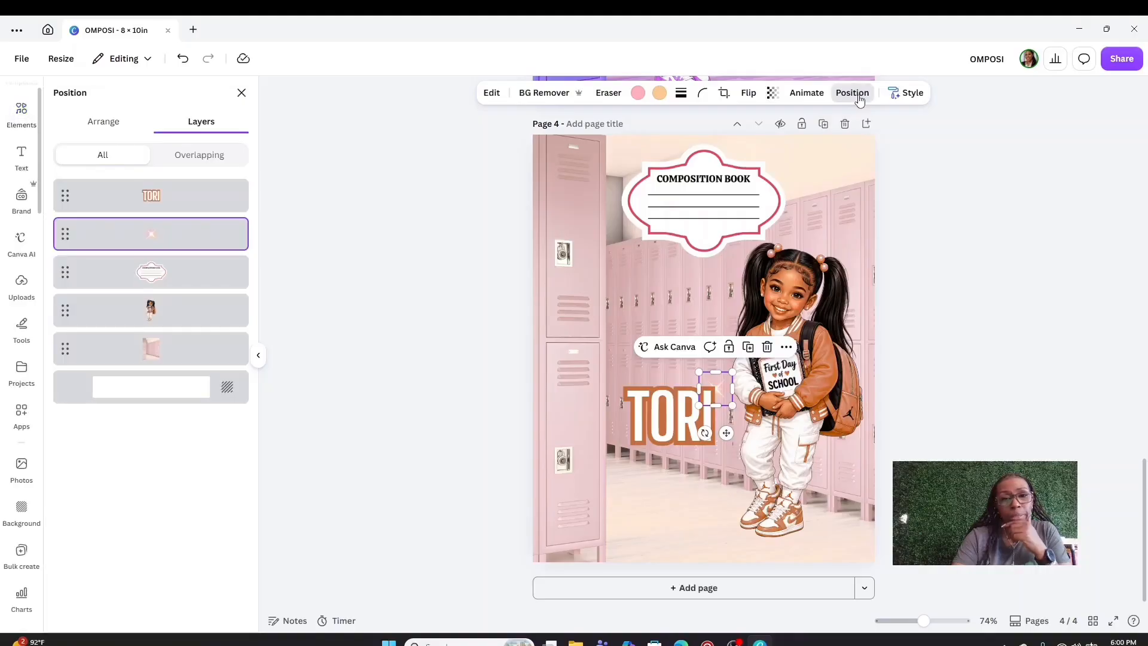
left_click(120, 126)
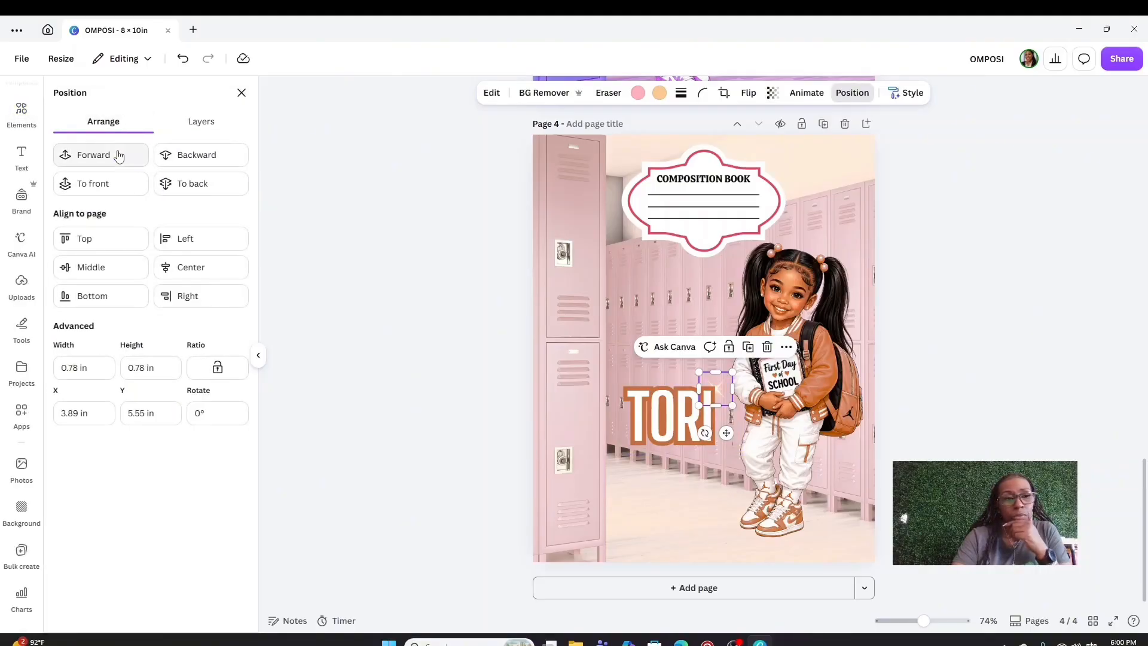
left_click(1012, 341)
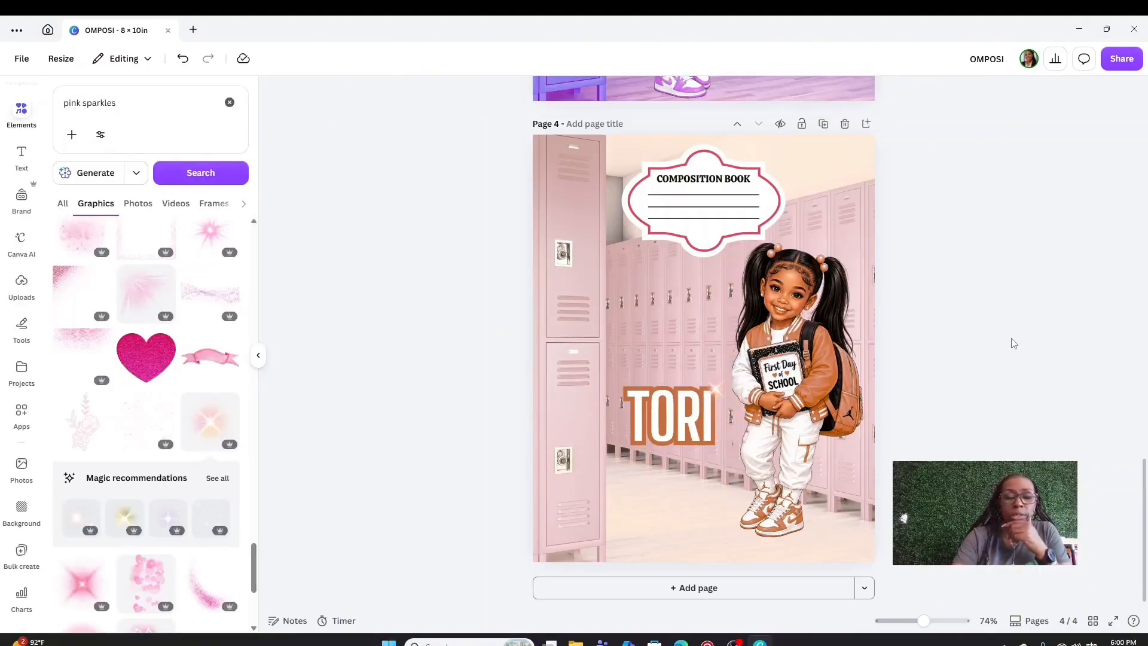
Enlarge the star glow by widening its frame, keeping it centered on the upper right corner of the name's last letter
left_click(716, 392)
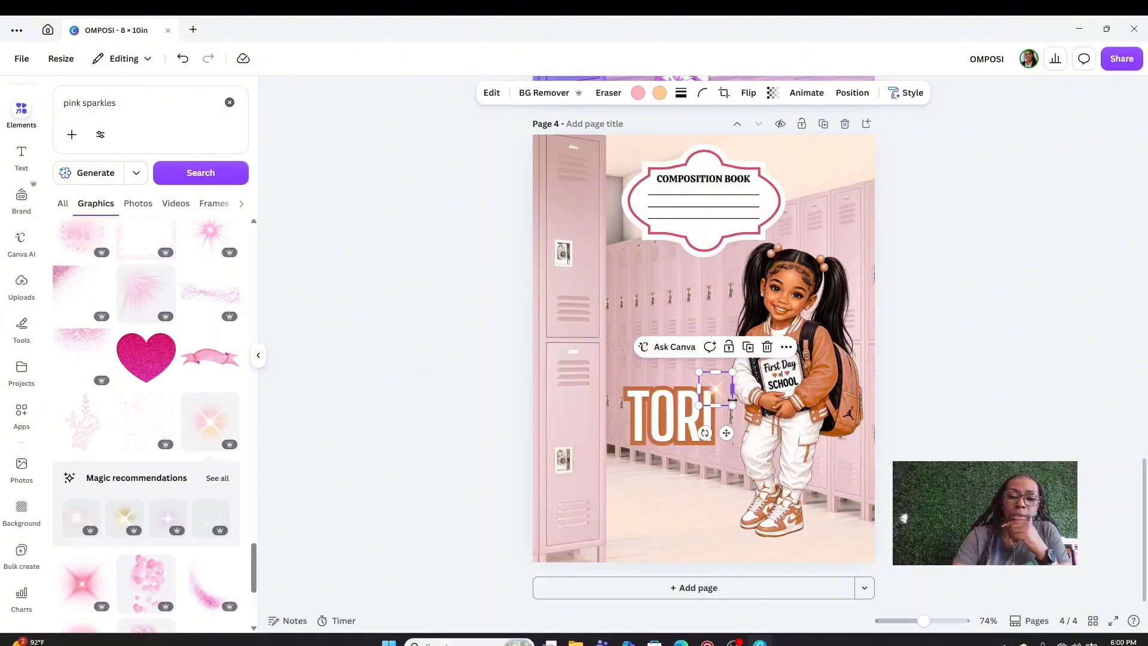
mouse_move(734, 401)
left_mouse_down()
mouse_move(760, 406)
mouse_move(726, 386)
left_mouse_up()
left_click(1100, 384)
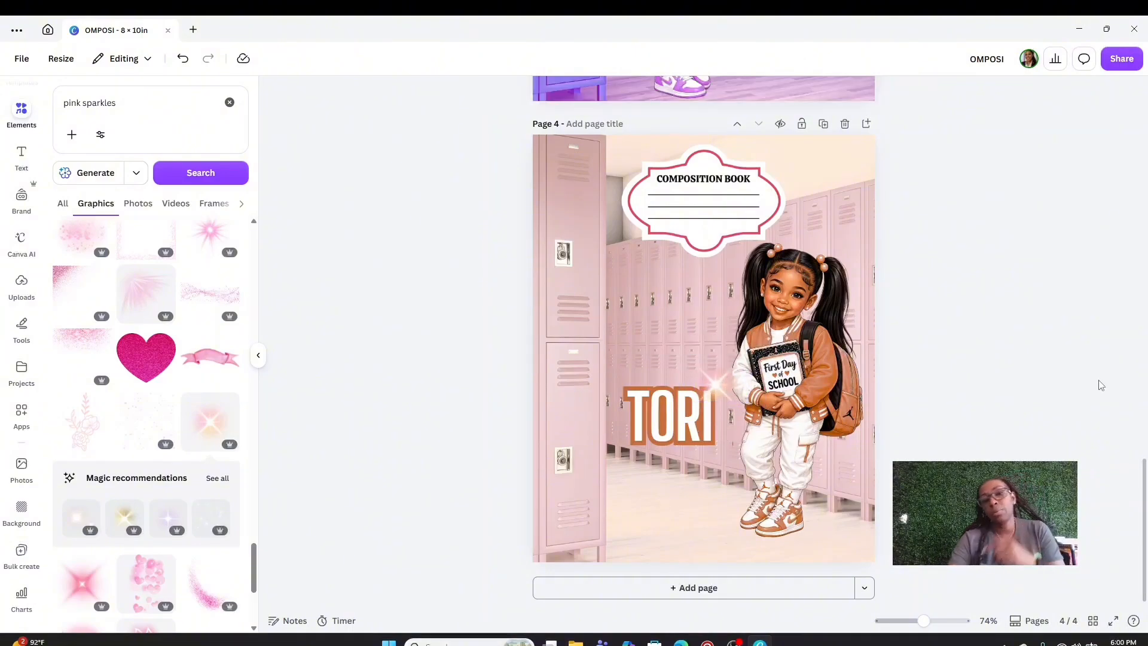
left_click(734, 388)
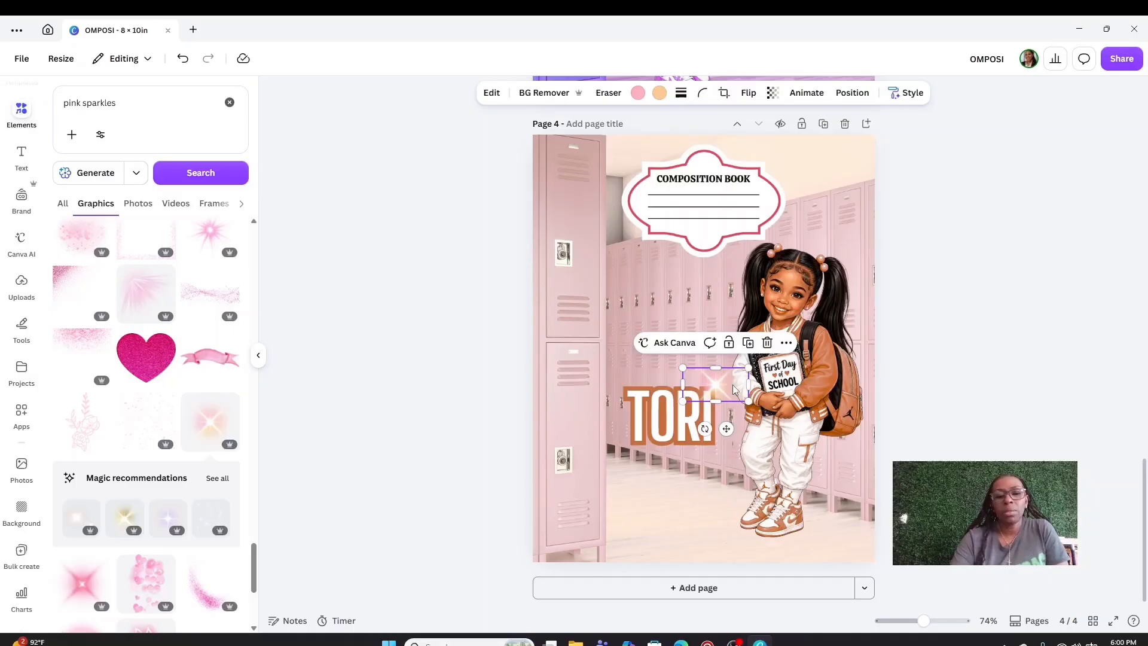
Delete the star glow from the name text on page 4's cover
left_click(767, 343)
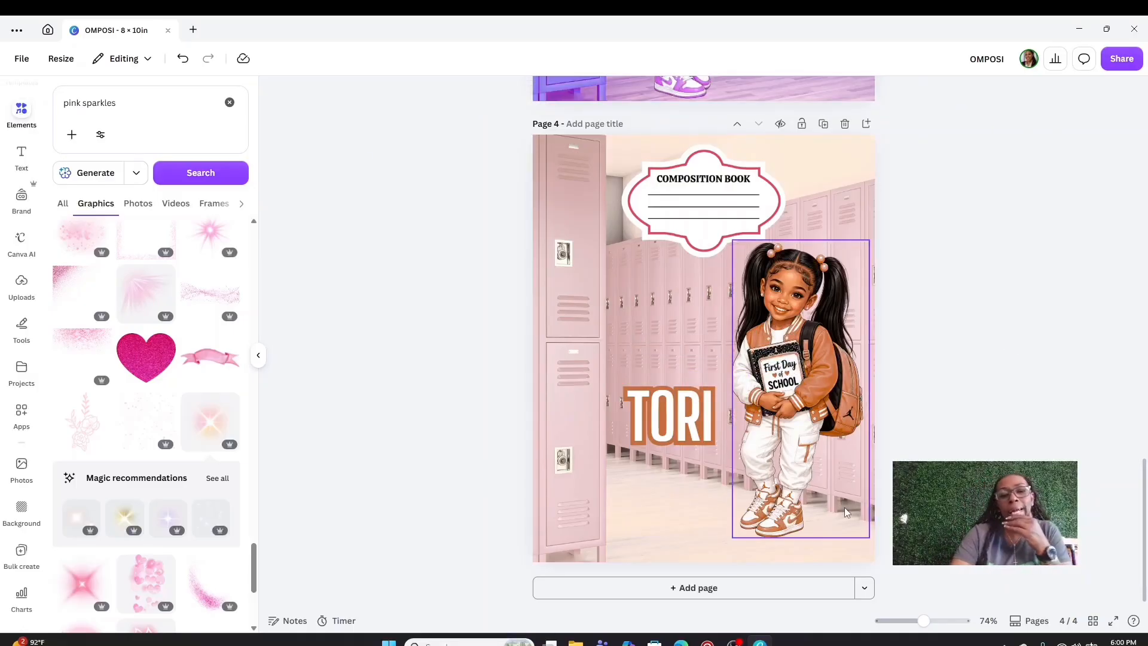
scroll(849, 511, "up", 10)
scroll(846, 512, "up", 10)
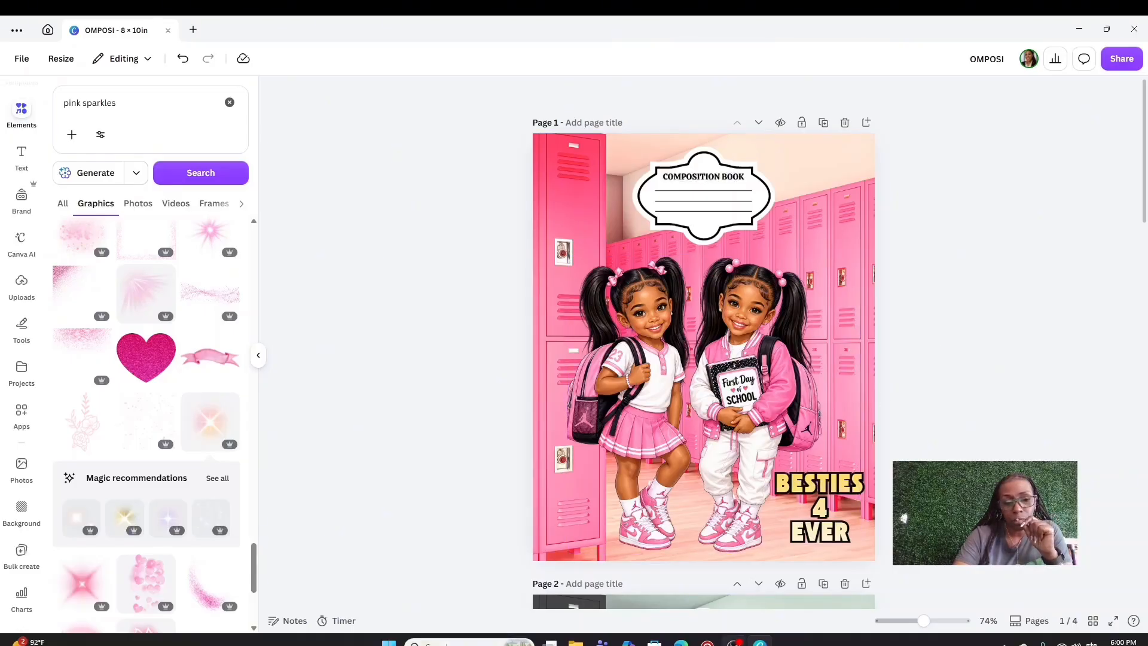
Switch to ChatGPT, review the reference photo and generated girl illustrations, and open the image options for the two-girl picture
mouse_move(681, 643)
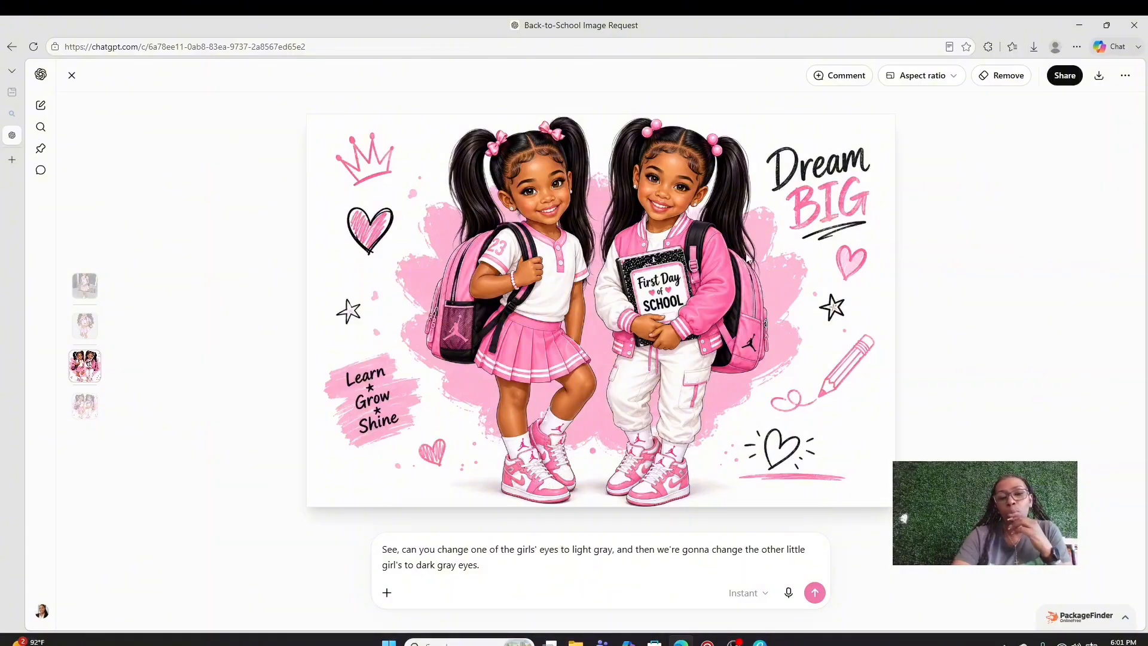
scroll(731, 393, "up", 5)
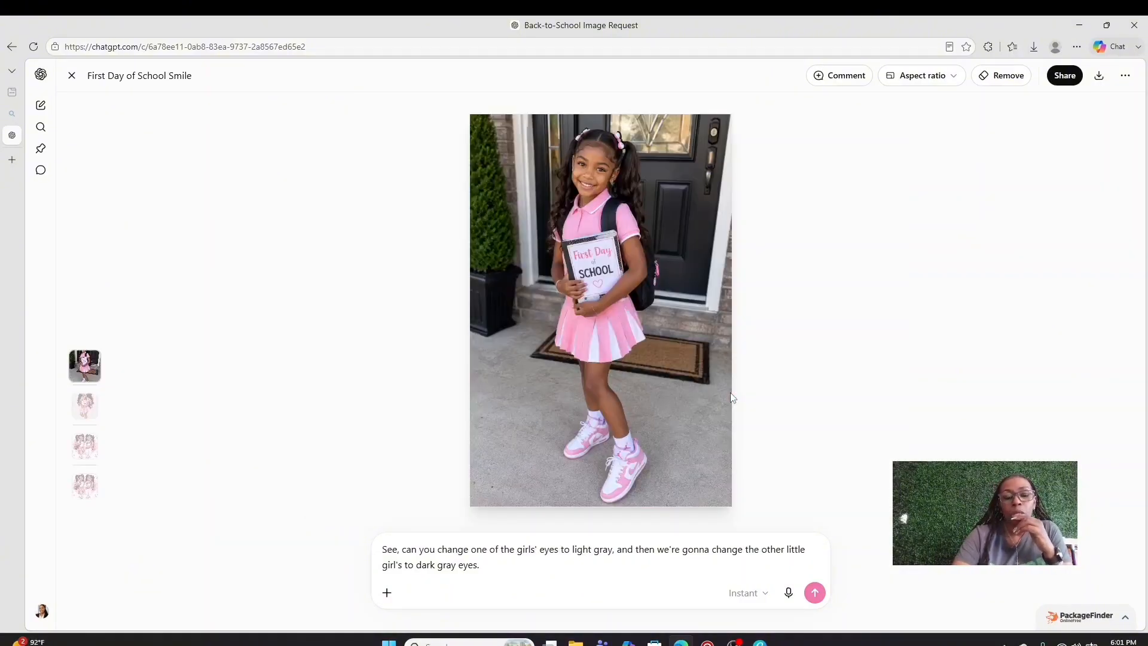
scroll(732, 385, "down", 3)
scroll(732, 385, "up", 3)
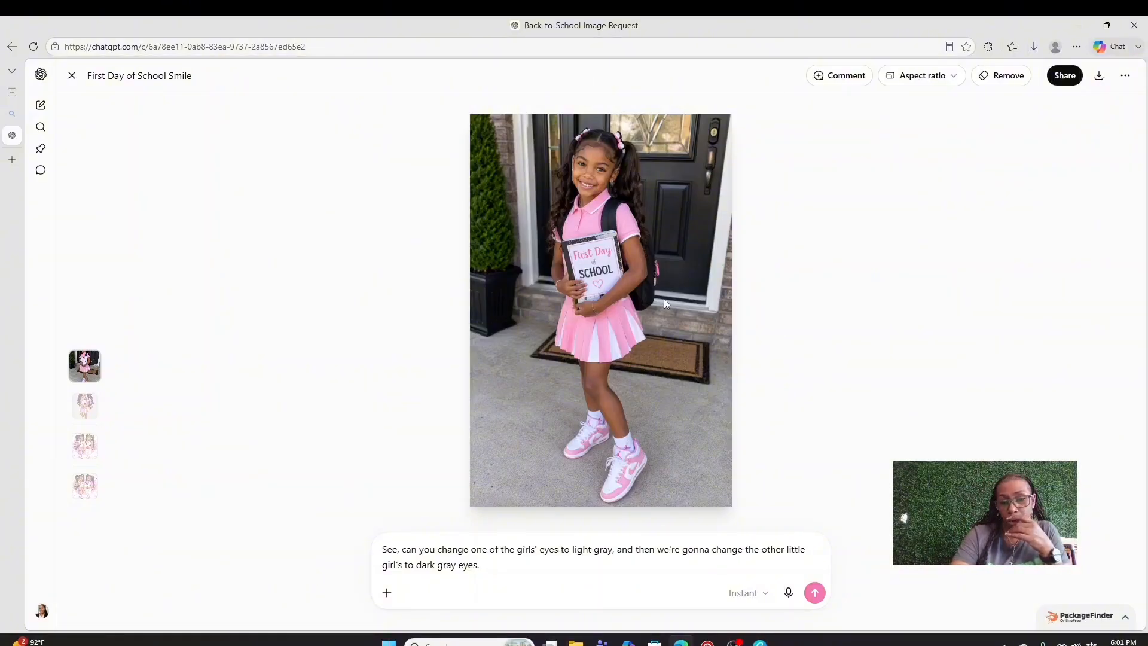
scroll(638, 310, "down", 3)
scroll(638, 310, "up", 2)
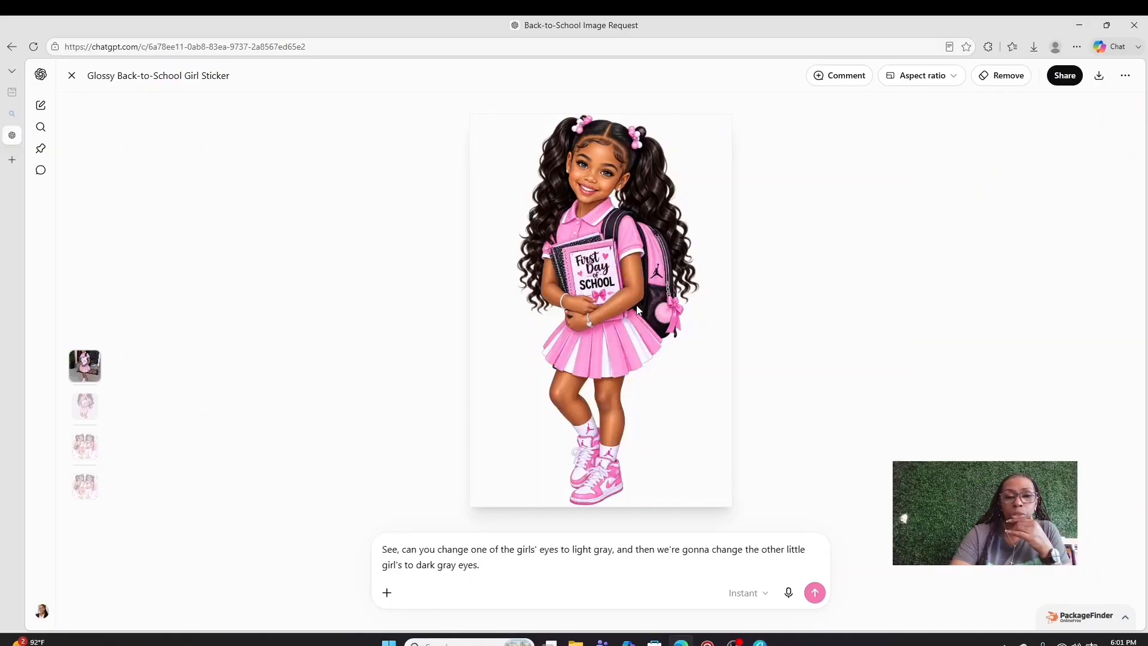
scroll(637, 311, "down", 1)
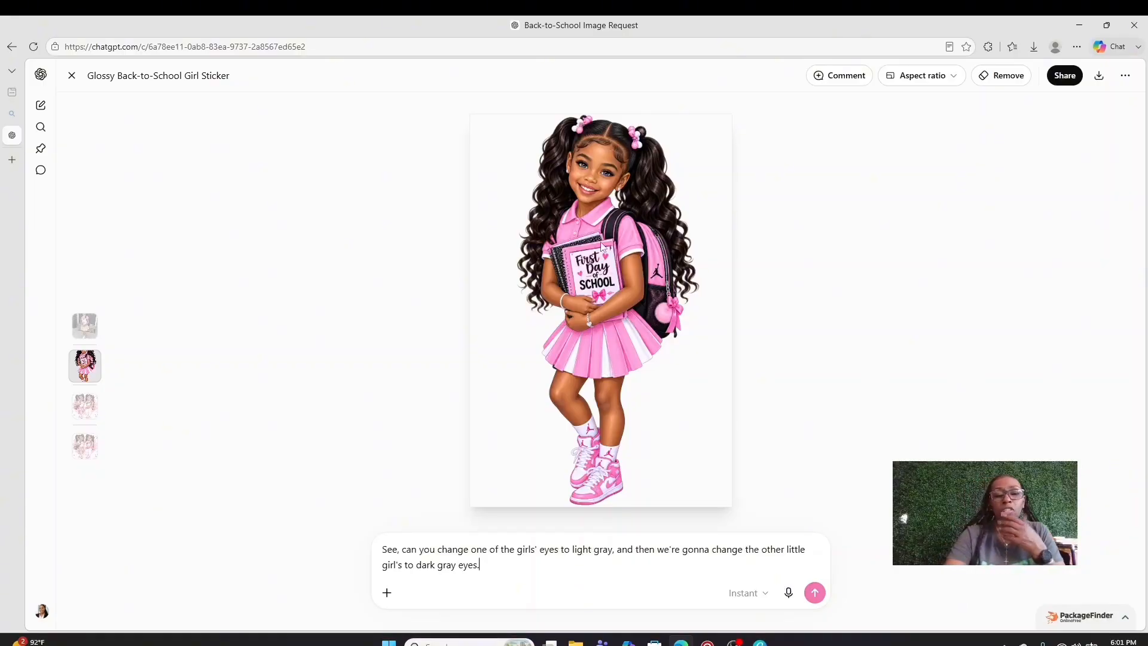
scroll(618, 315, "down", 1)
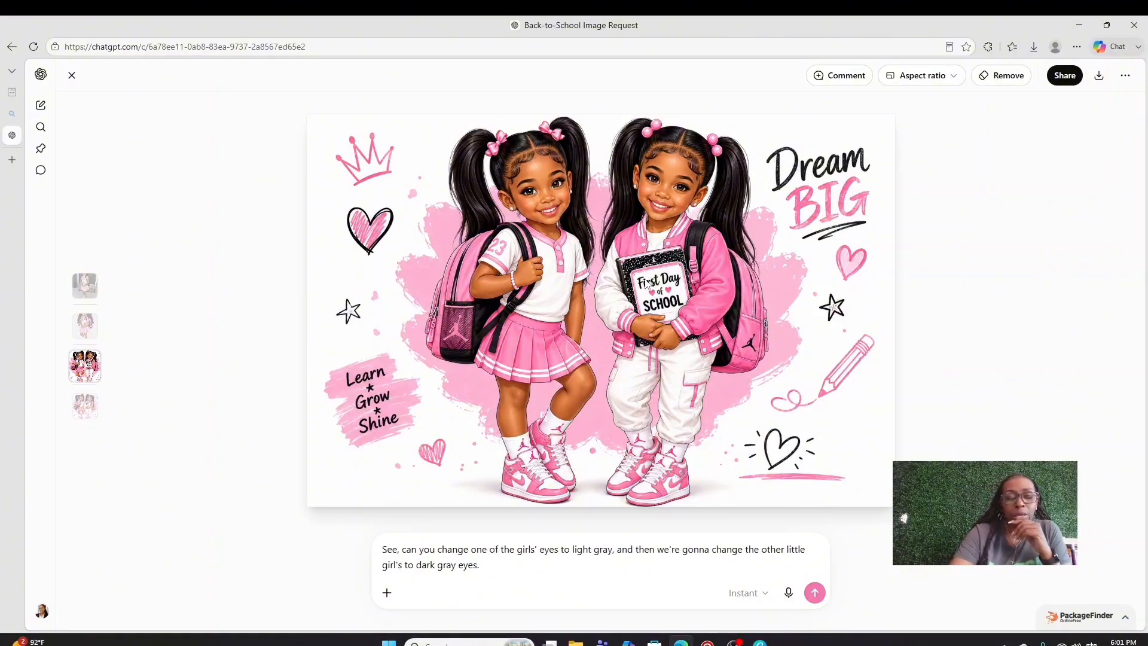
right_click(622, 207)
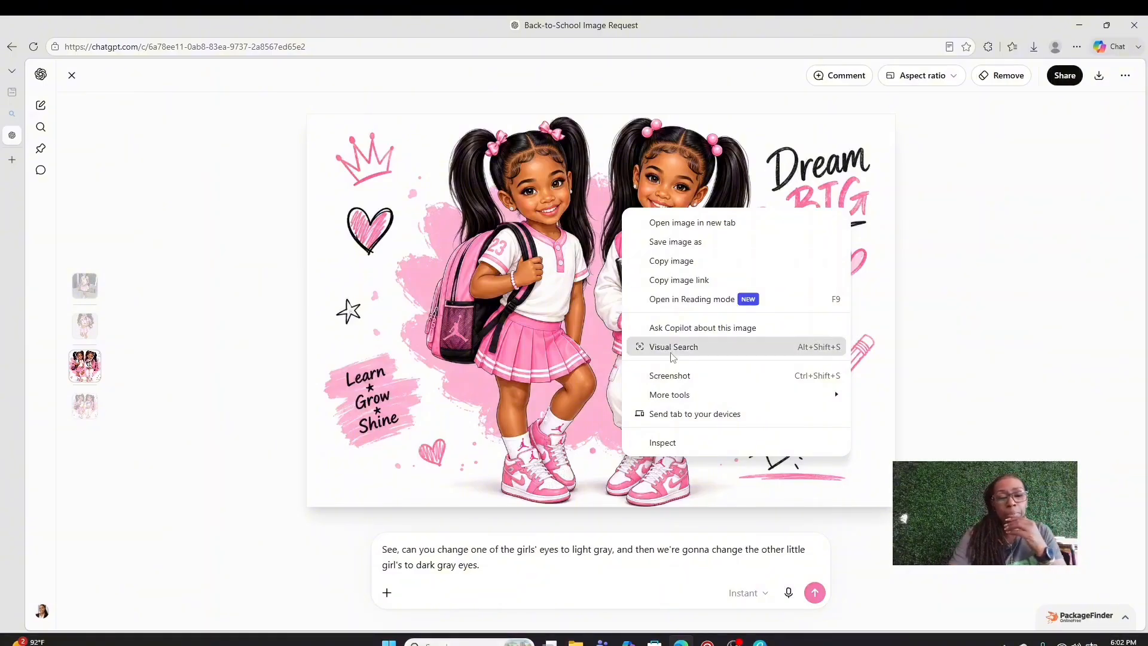
Return to Canva, clear the elements search, view the uploaded images, and open the file upload dialog without choosing a file
mouse_move(759, 642)
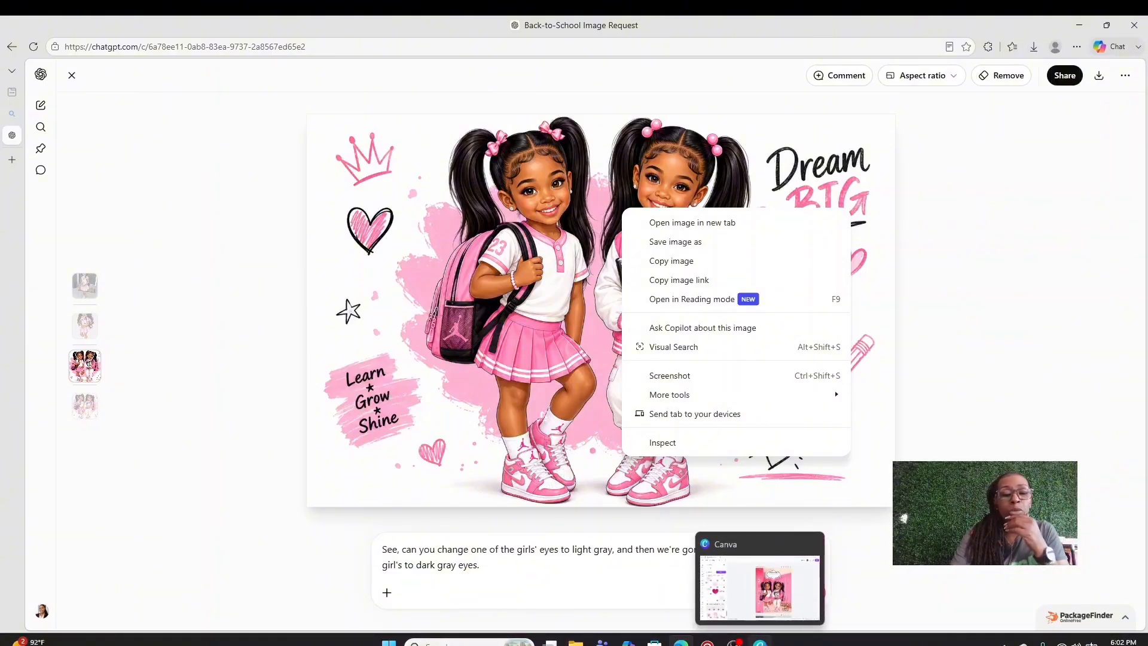
left_click(759, 589)
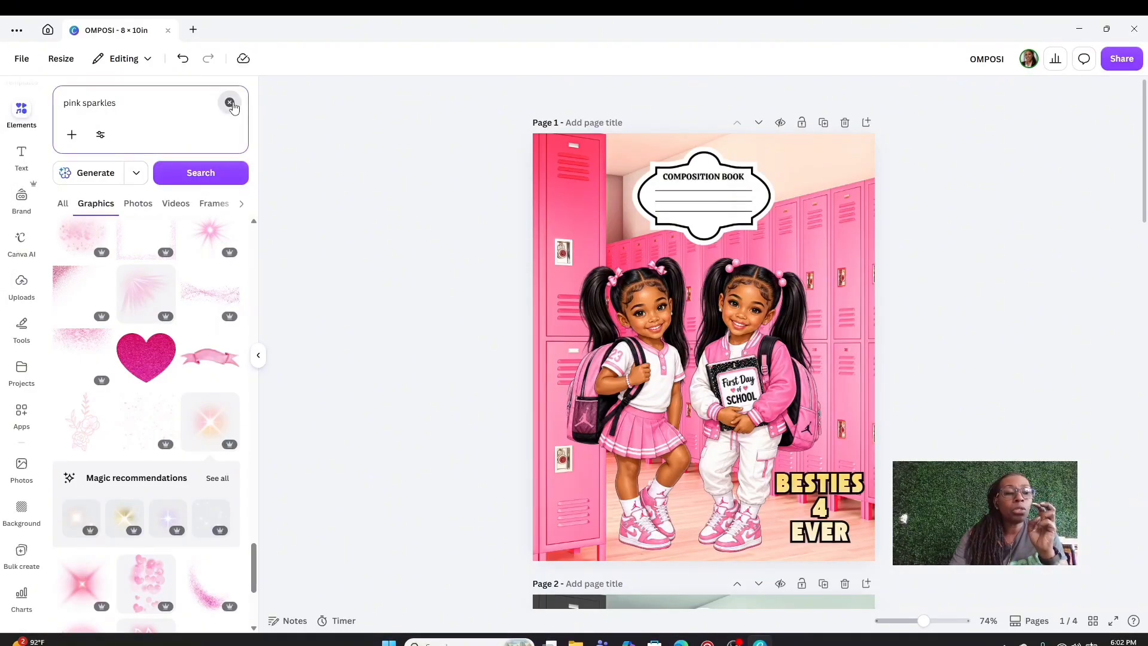
left_click(230, 103)
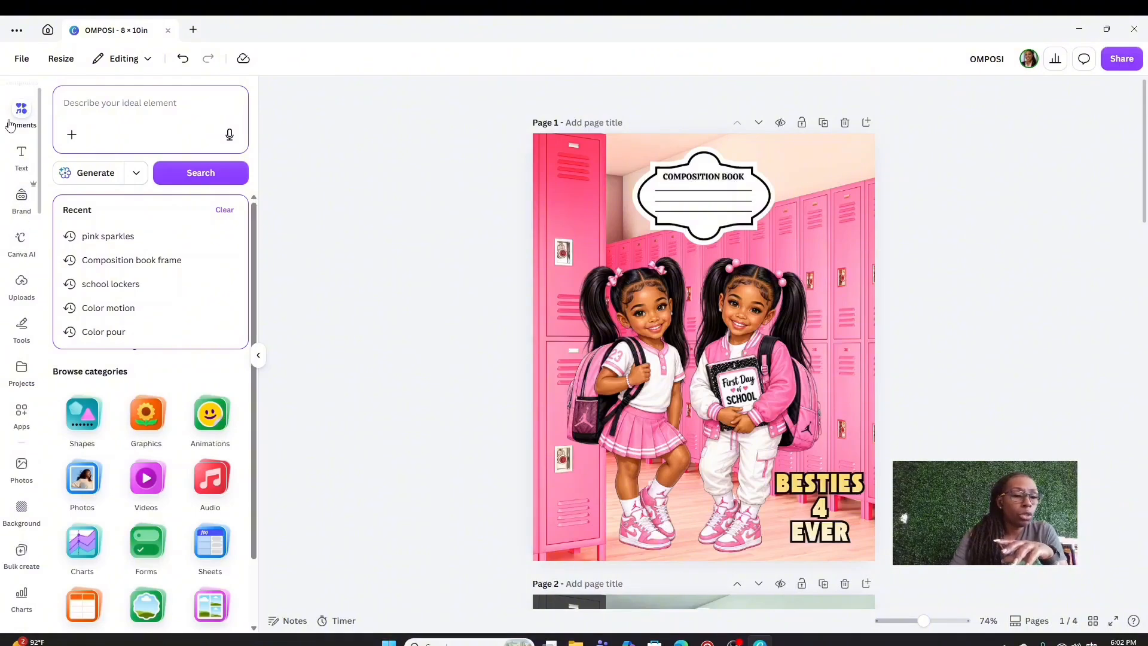
left_click(21, 281)
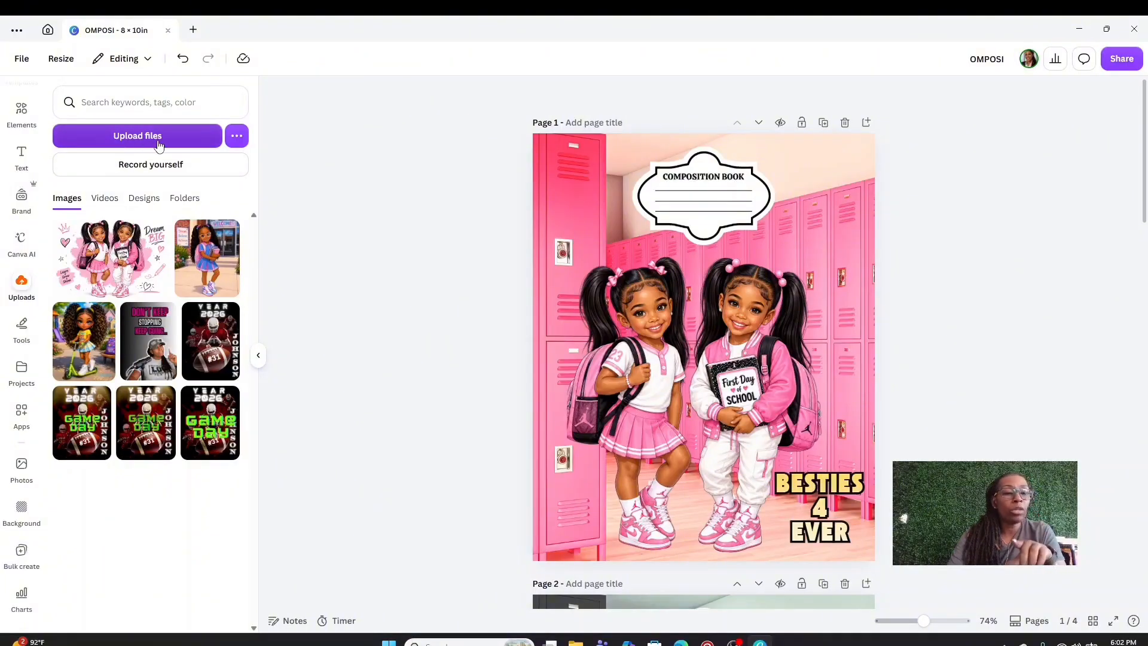
left_click(158, 145)
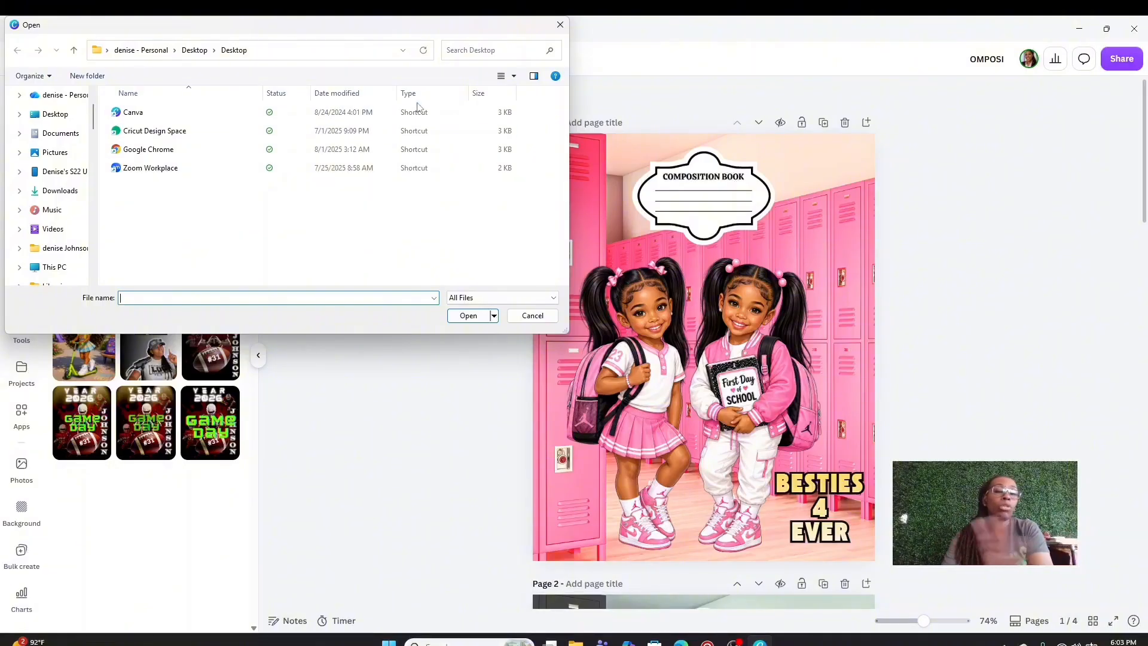
left_click(560, 25)
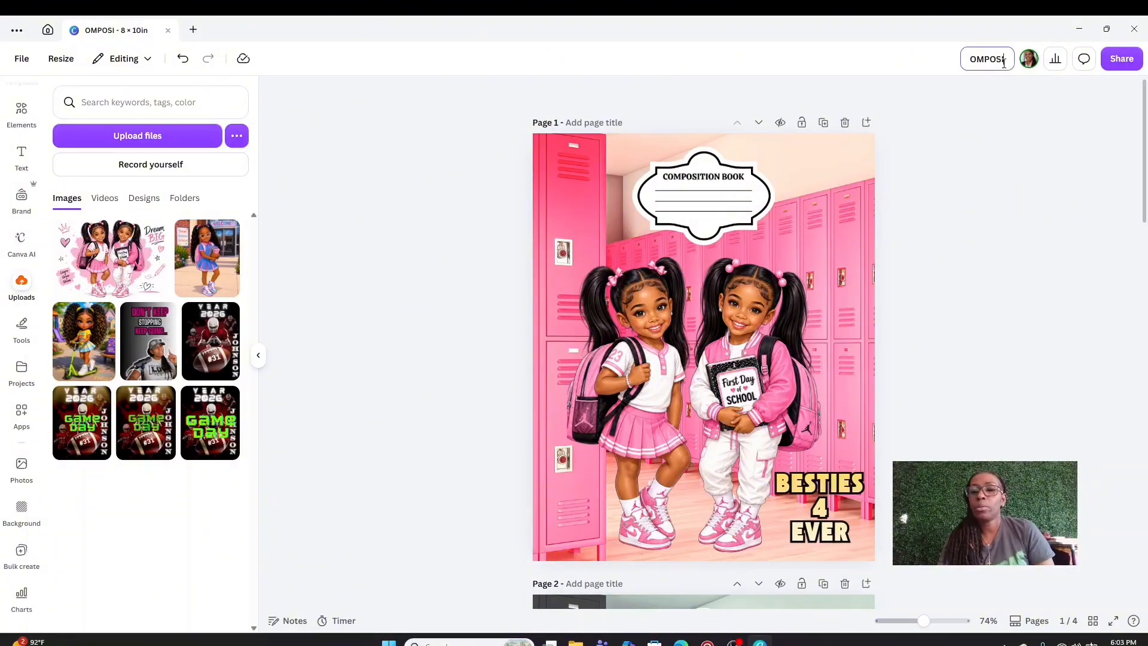
Rename the design as BACK TO SCHOOL COMPOSITION BOOK
left_click_drag(1006, 62, 968, 63)
key("BackSpace")
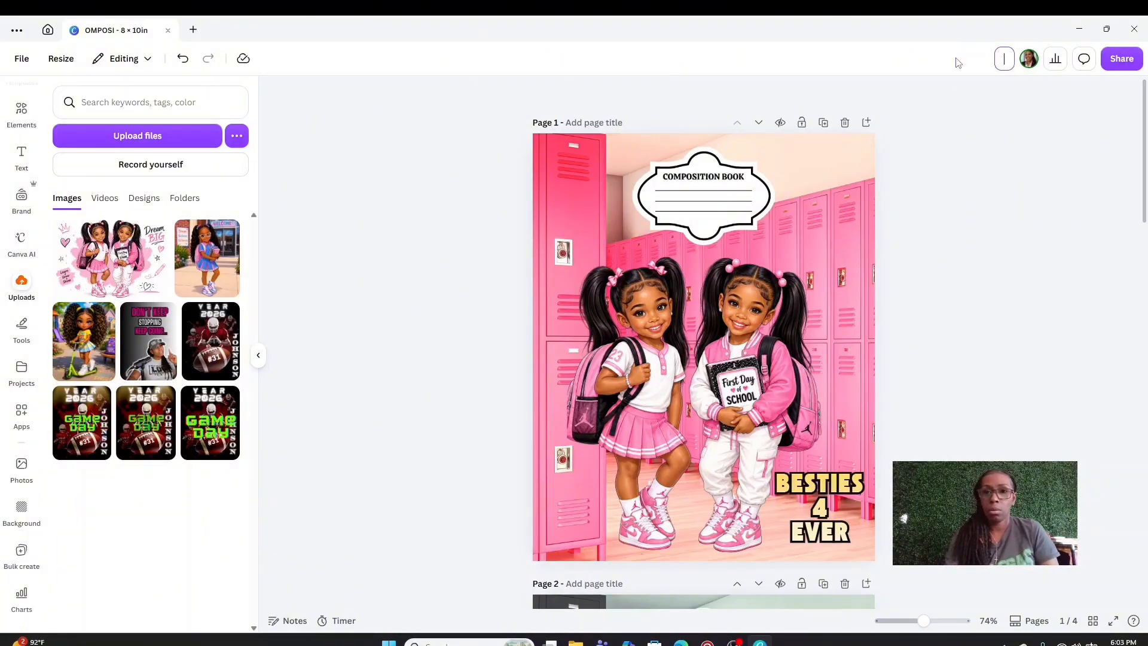
type("BACK")
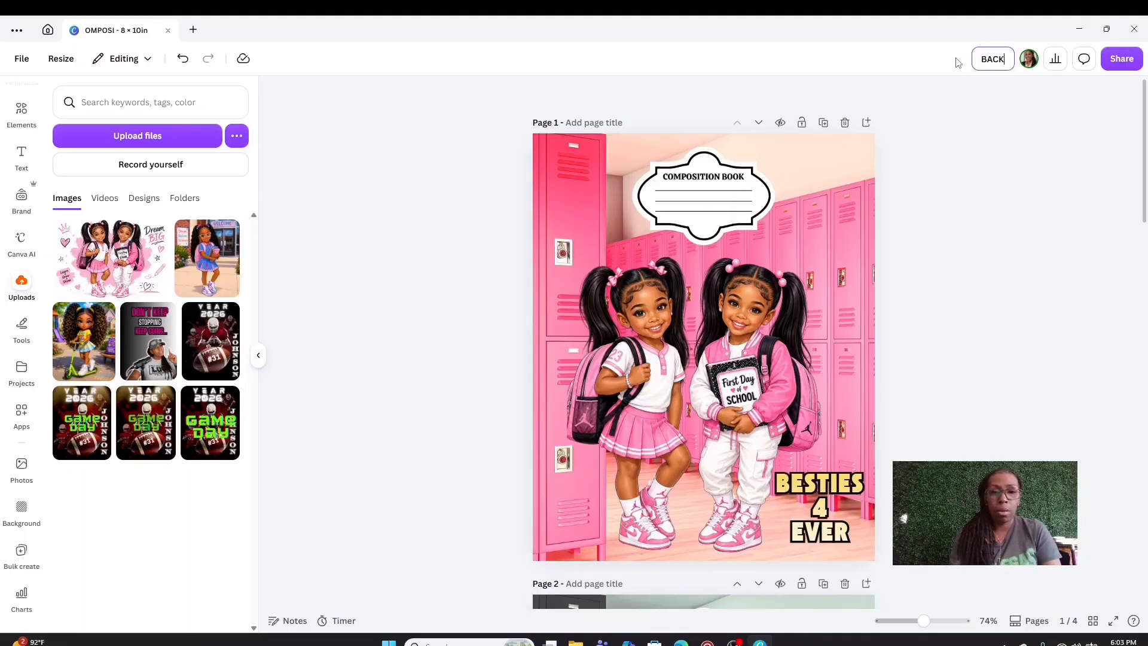
type(" TO")
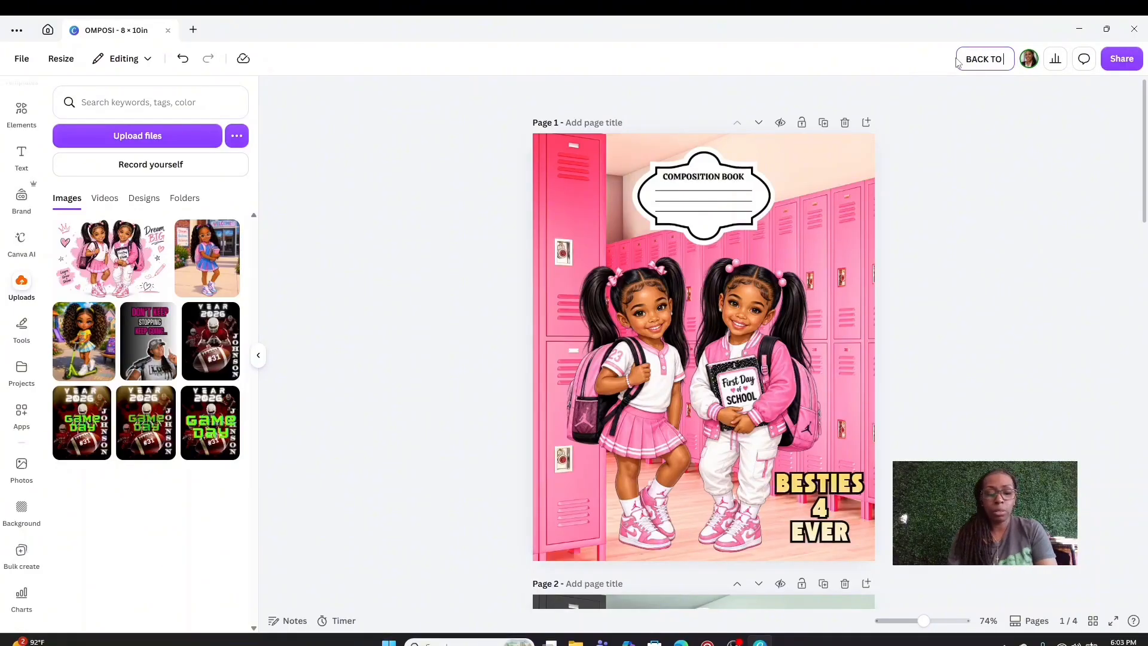
type(" SCHOOL")
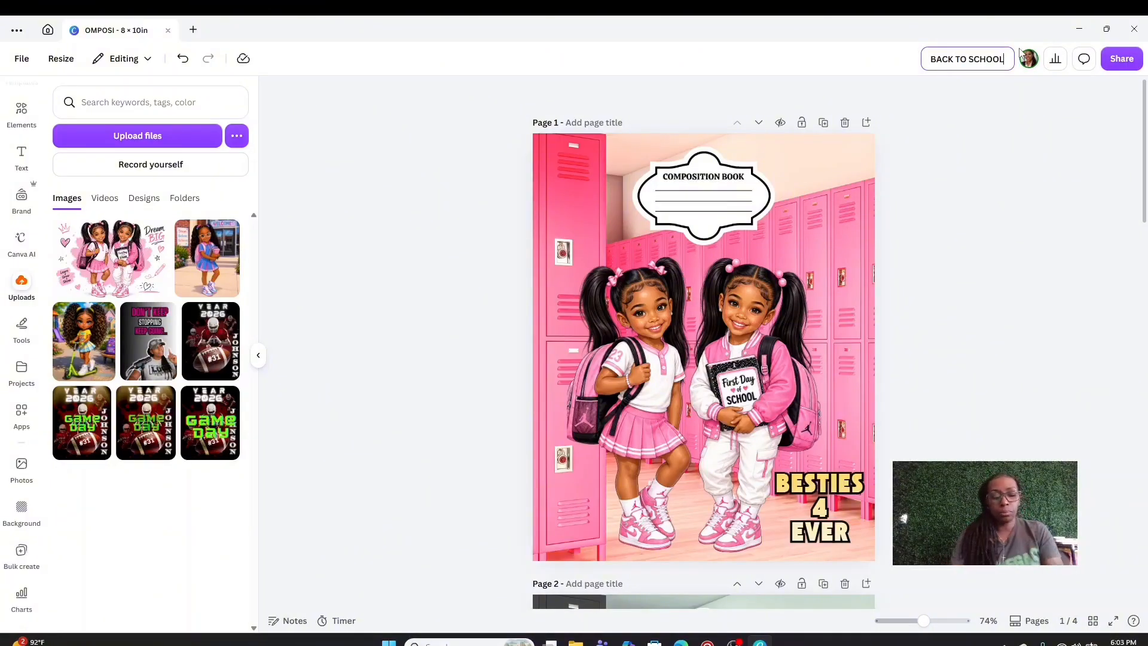
type(" COM")
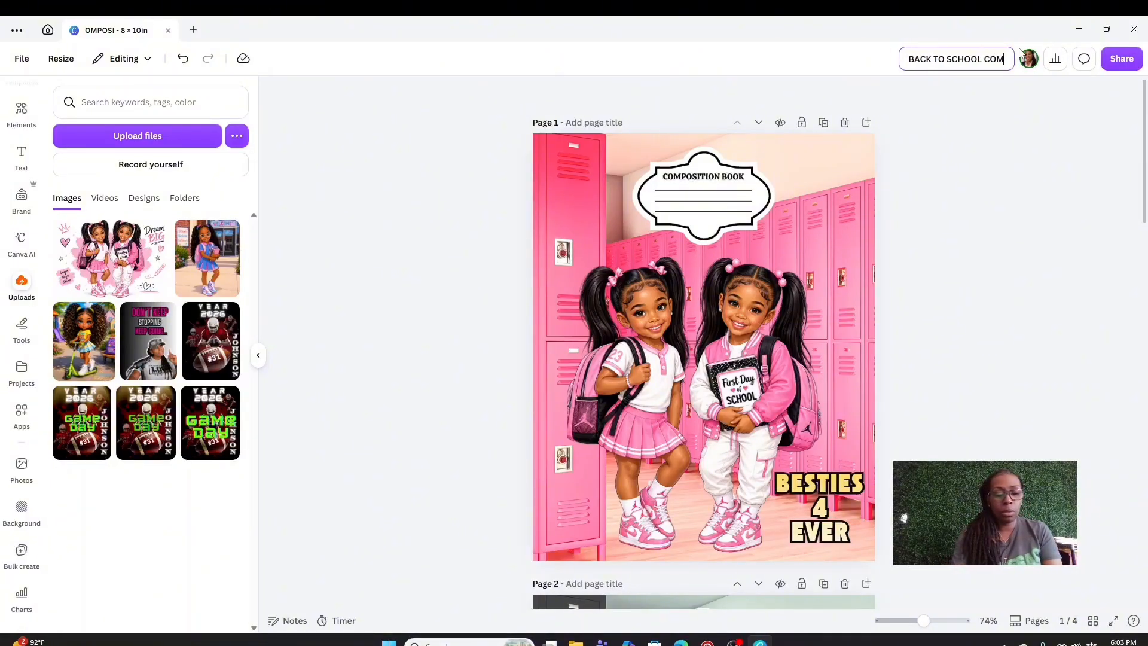
type("POSITION")
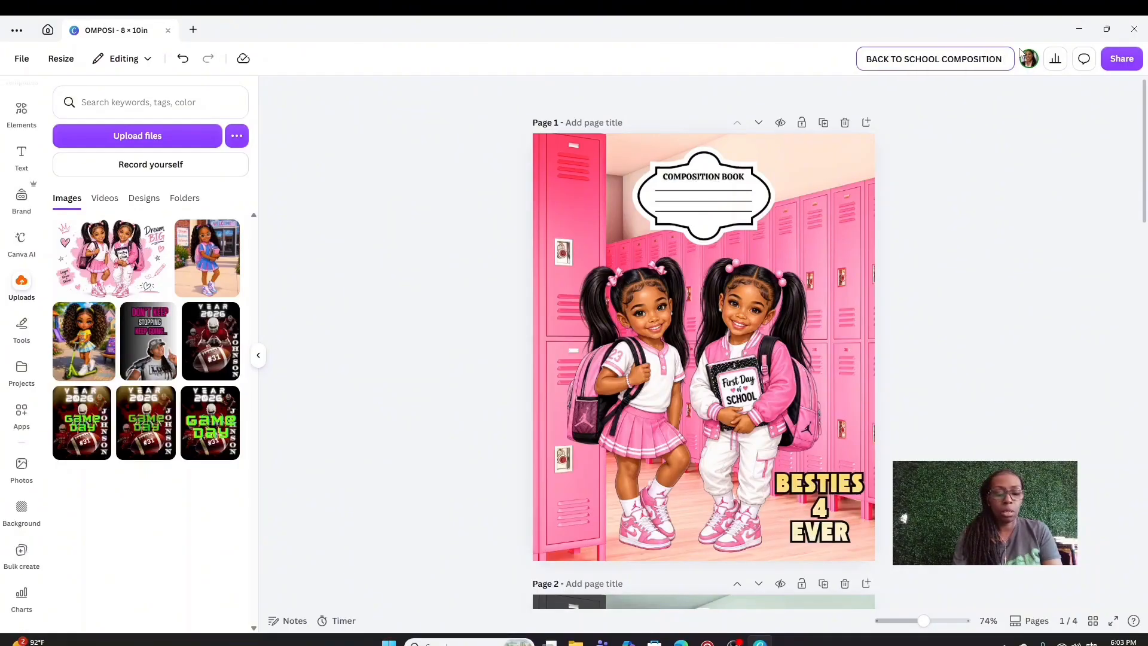
type(" BOOK")
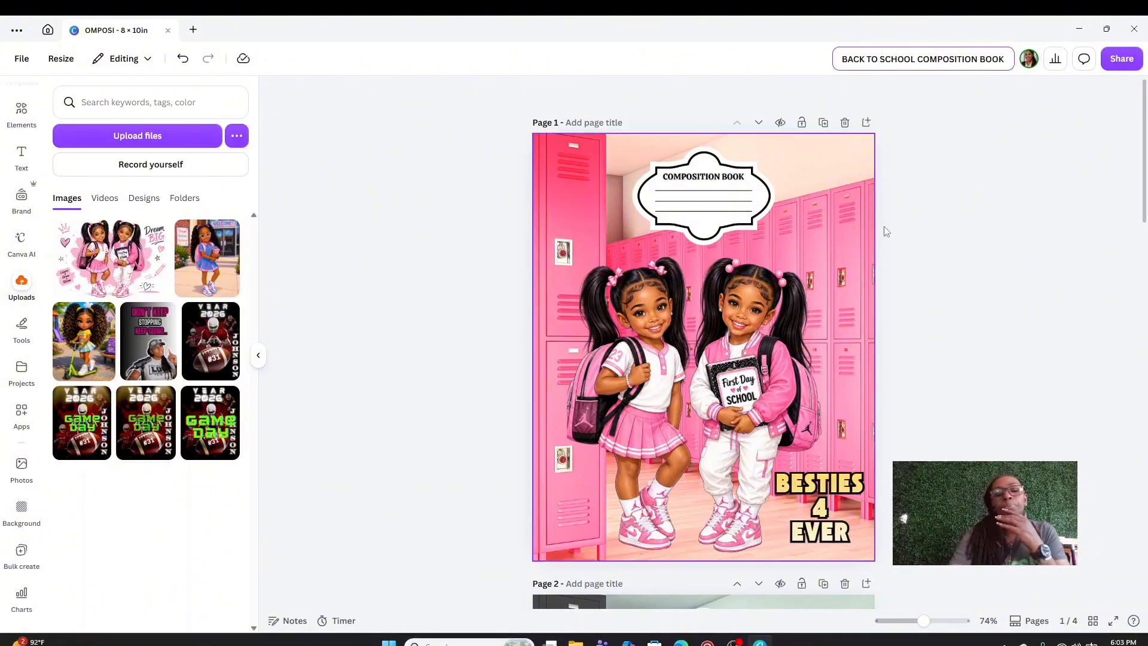
left_click(1047, 291)
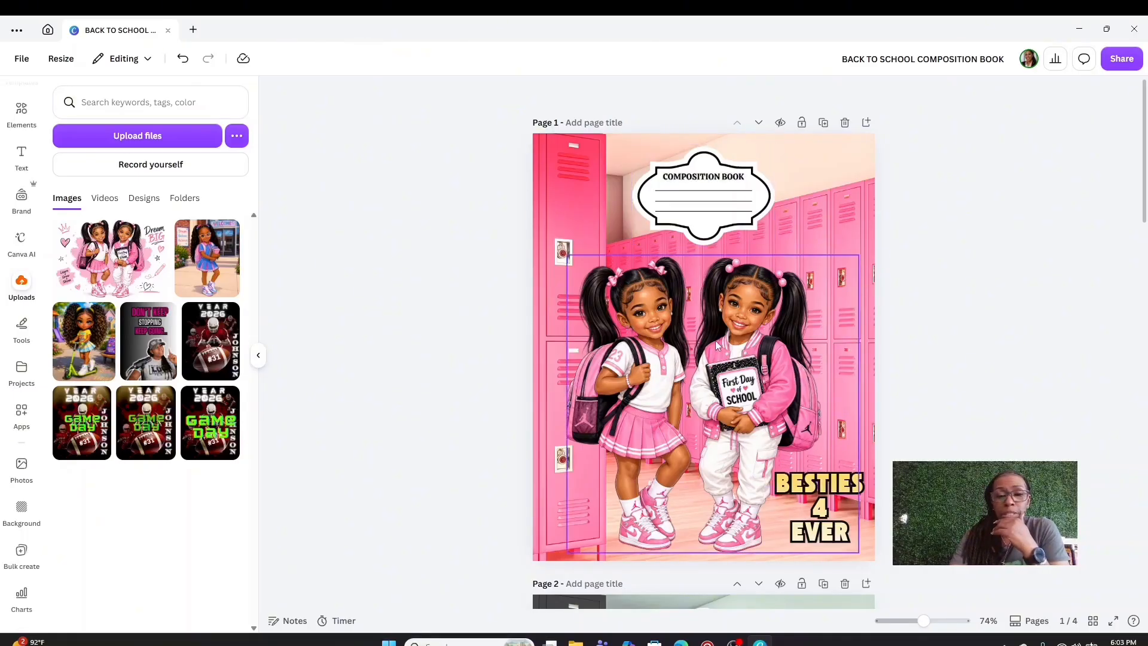
Lock page 1 and try to move its composition book label on the cover
left_click(662, 248)
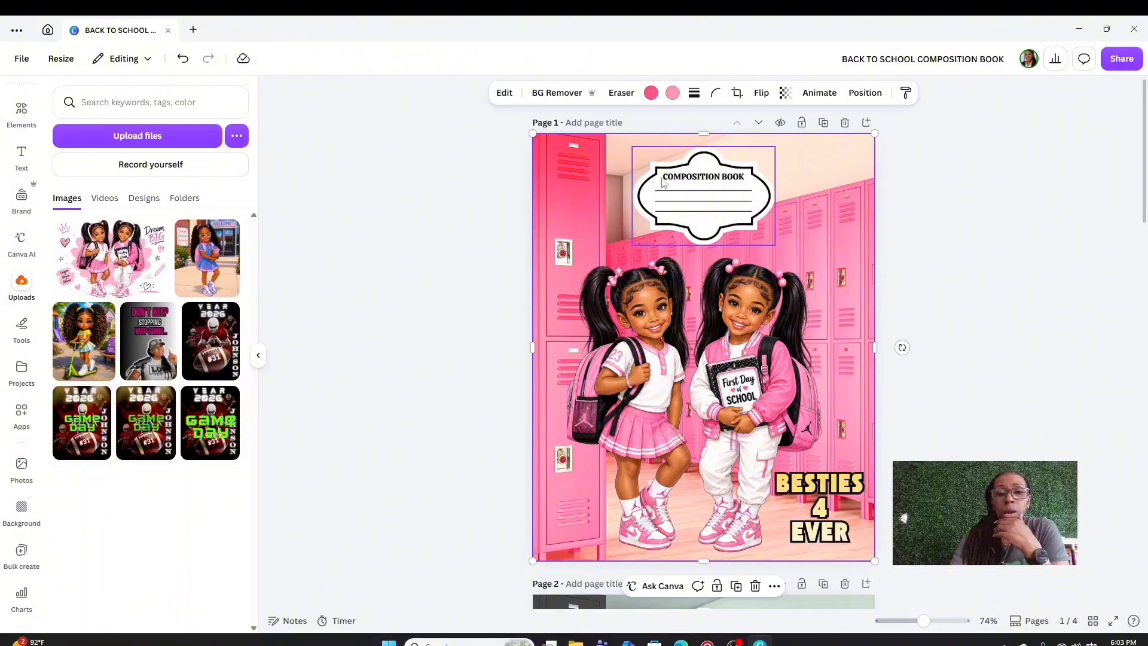
left_click(894, 163)
left_click(800, 124)
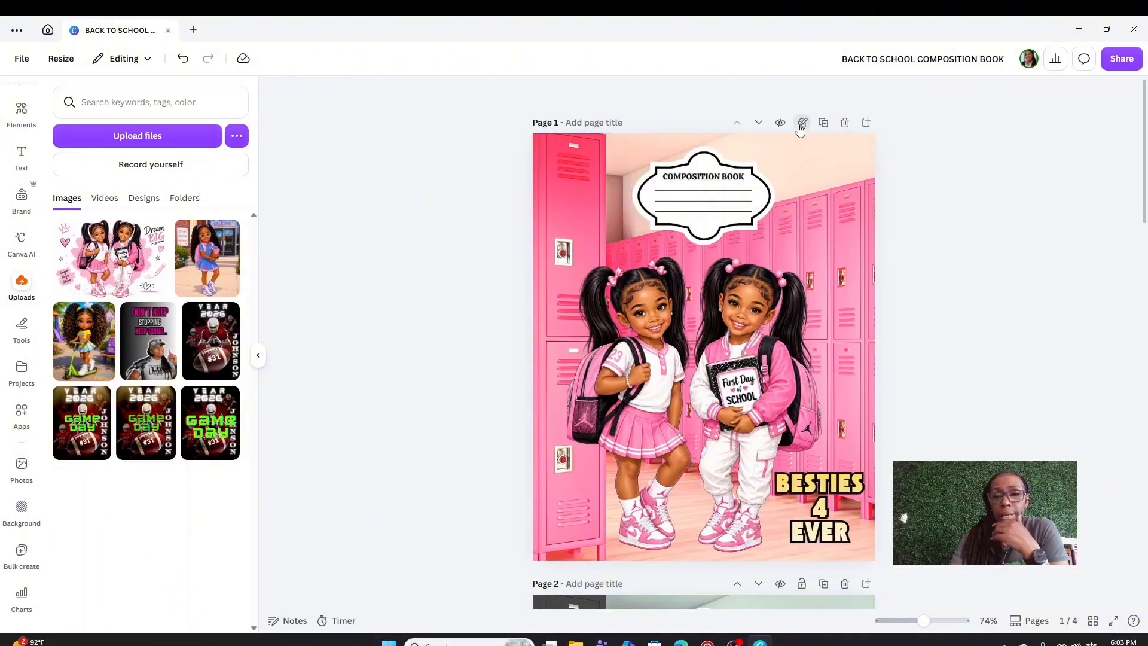
left_click(759, 192)
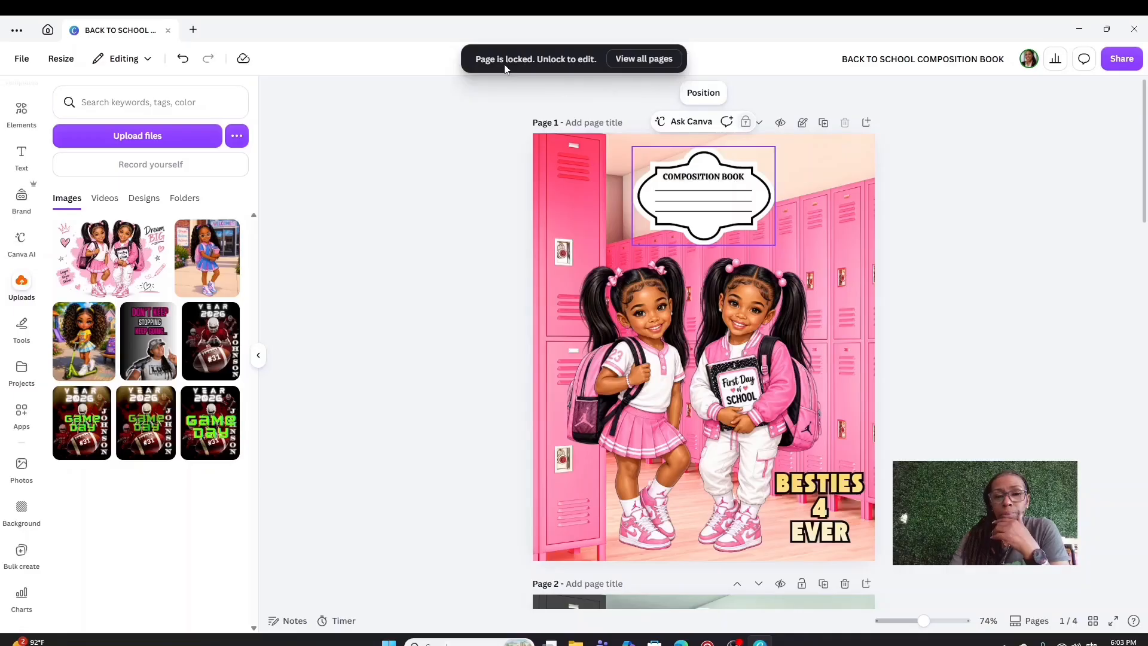
left_click(776, 203)
left_click_drag(738, 199, 703, 218)
left_click_drag(649, 192, 711, 214)
left_click(968, 210)
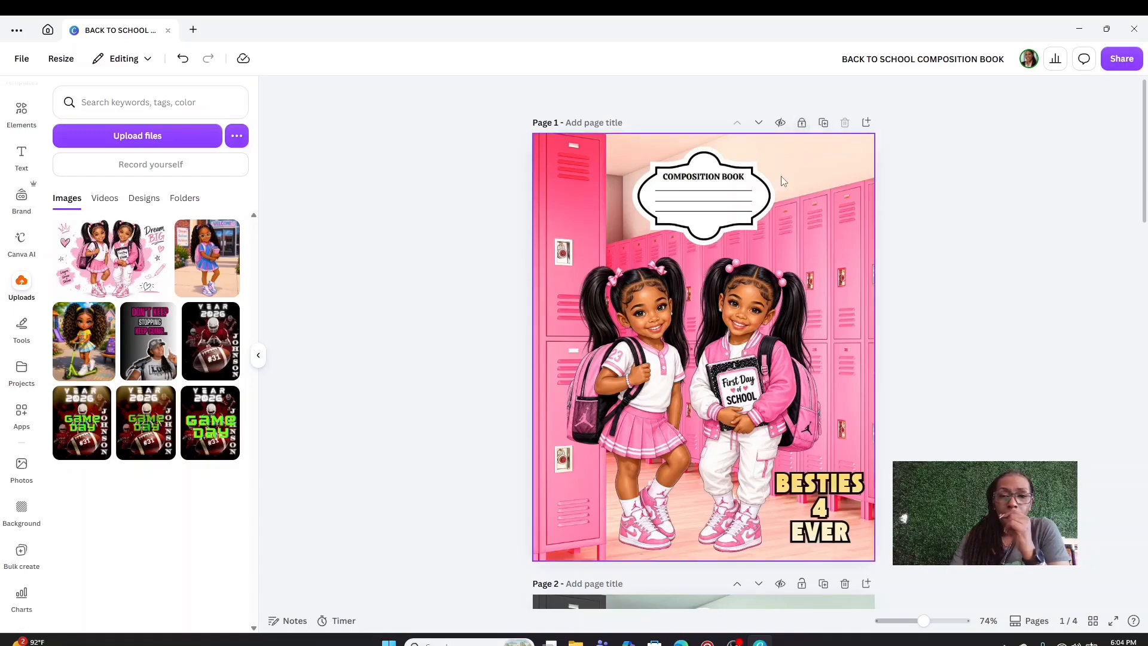
Unlock page 1, nudge the composition book label slightly upward, and test moving the locker background
left_click(800, 123)
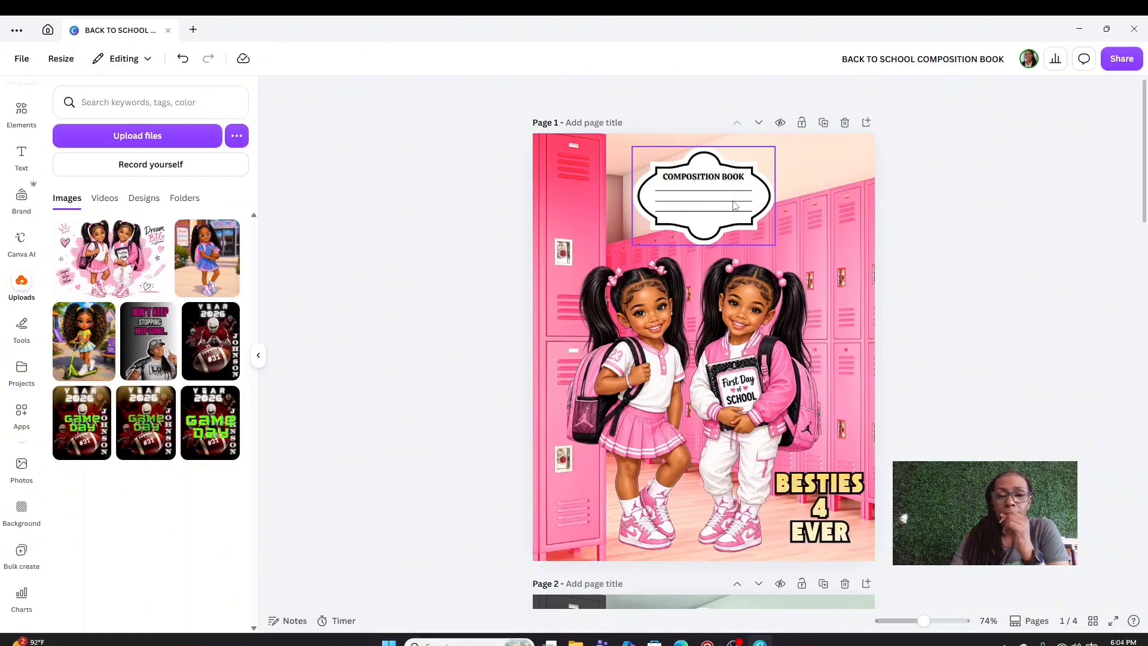
left_click_drag(717, 203, 717, 201)
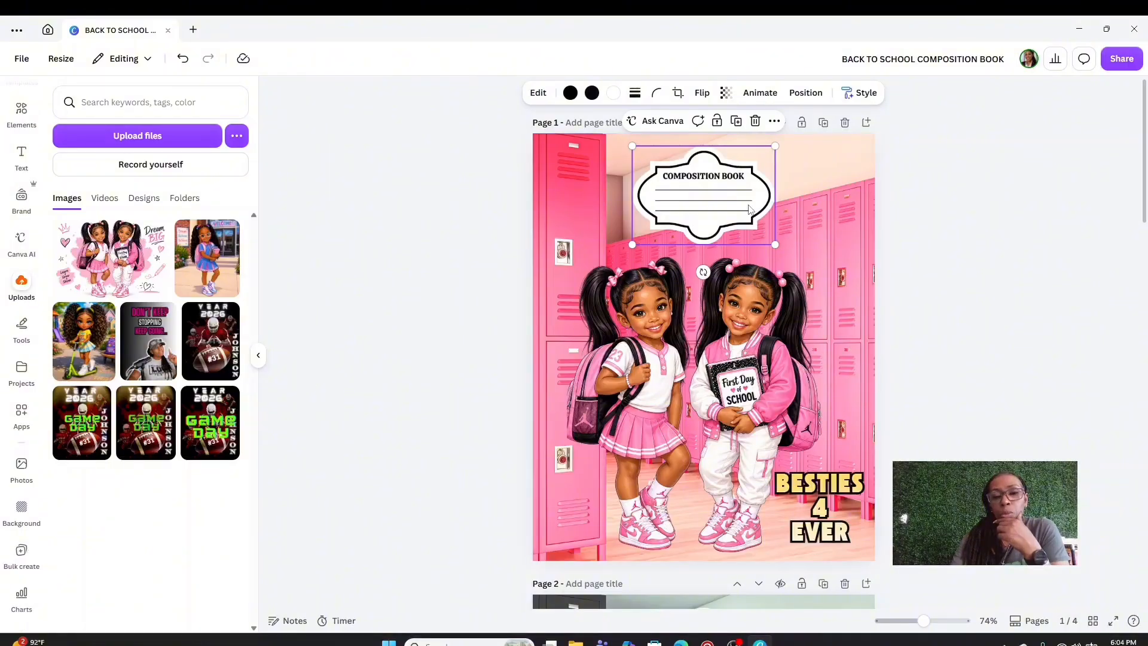
left_click(834, 225)
left_click_drag(834, 224, 852, 264)
left_click_drag(802, 261, 838, 228)
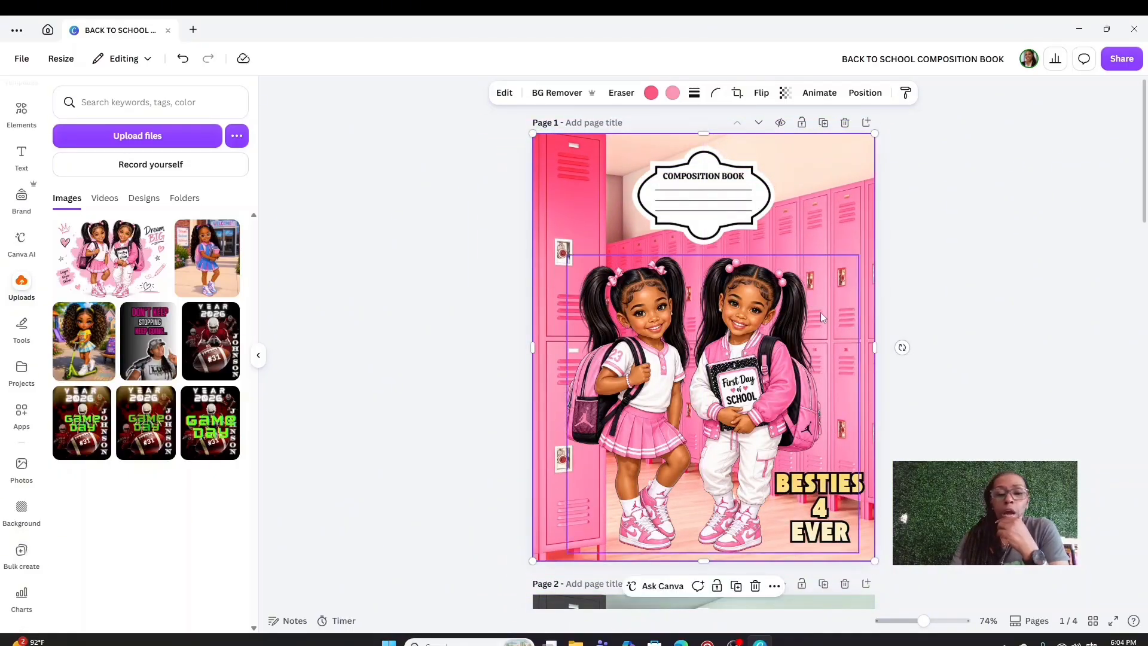
key("Escape")
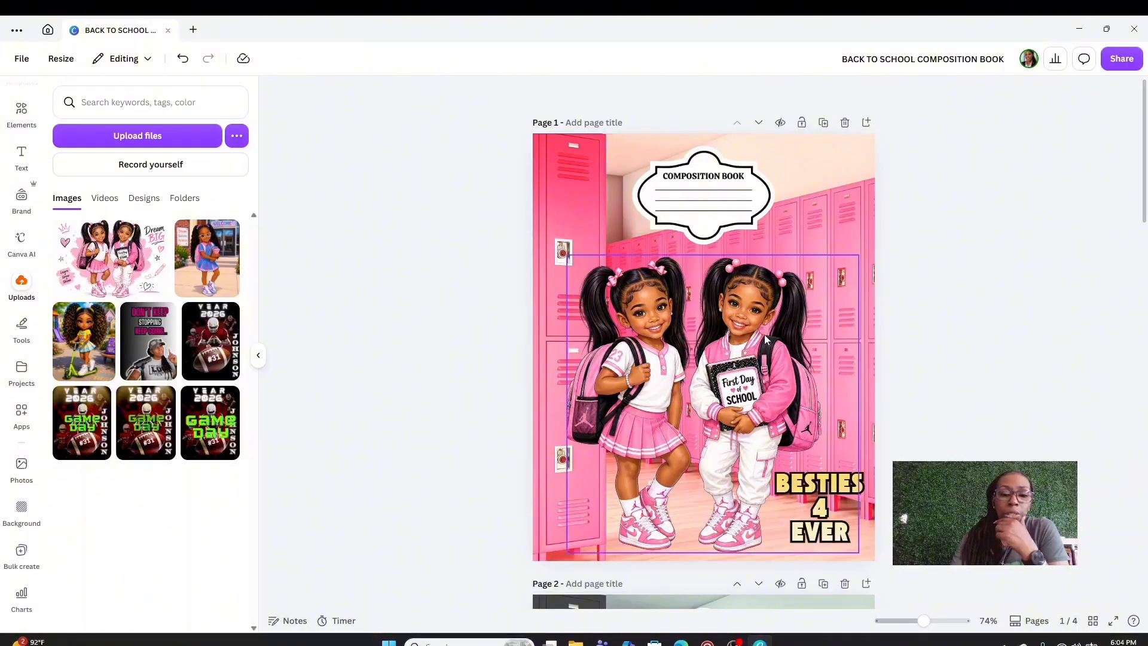
Review the finished covers from page 1 through page 3
scroll(835, 484, "down", 4)
scroll(827, 456, "up", 4)
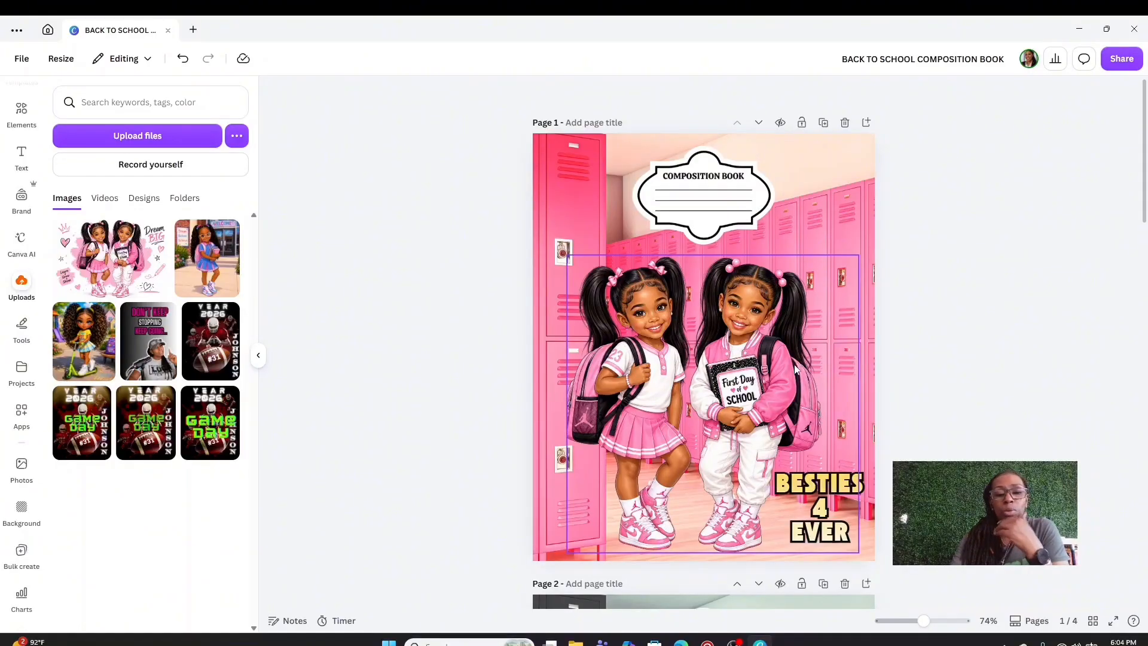
scroll(793, 363, "down", 5)
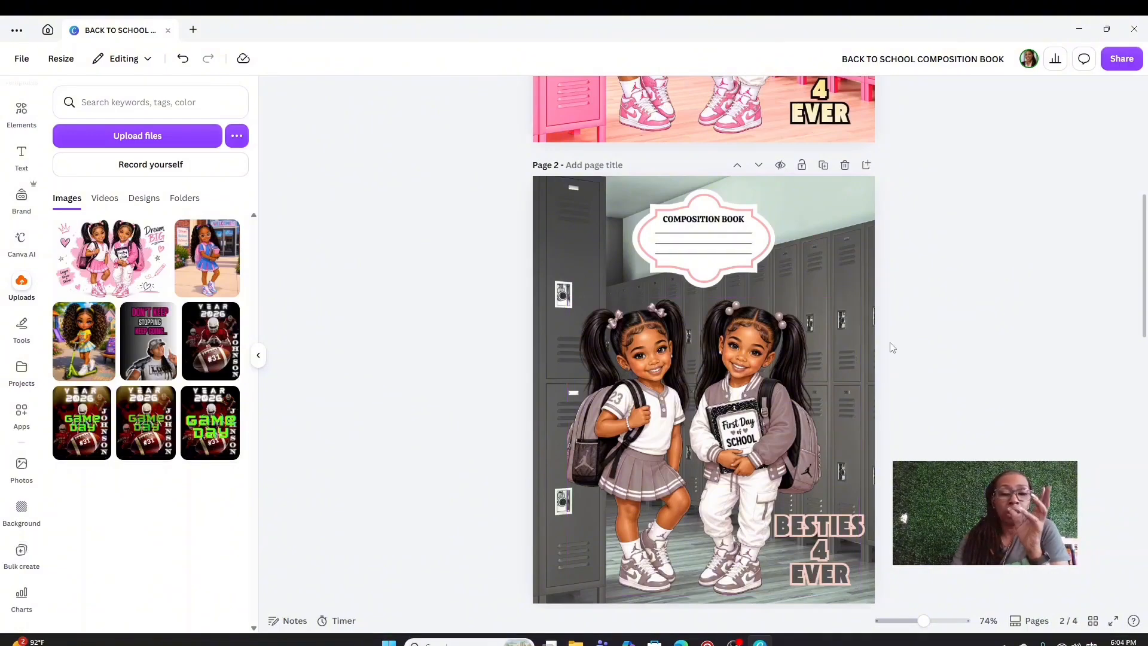
scroll(805, 369, "down", 3)
scroll(789, 412, "down", 3)
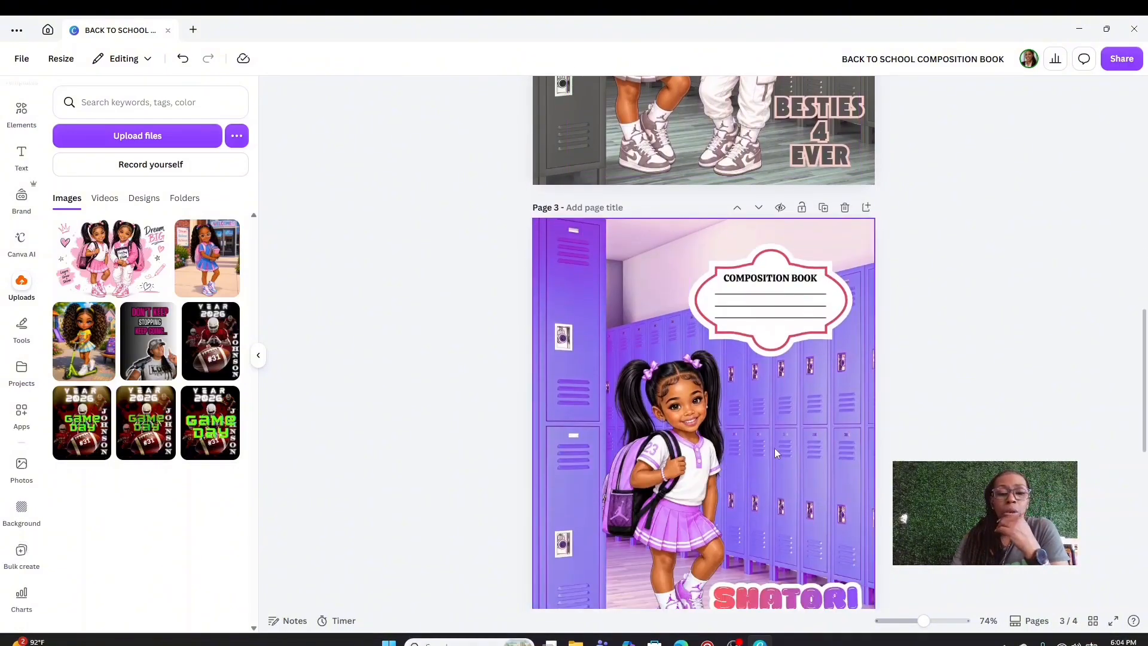
scroll(763, 481, "down", 2)
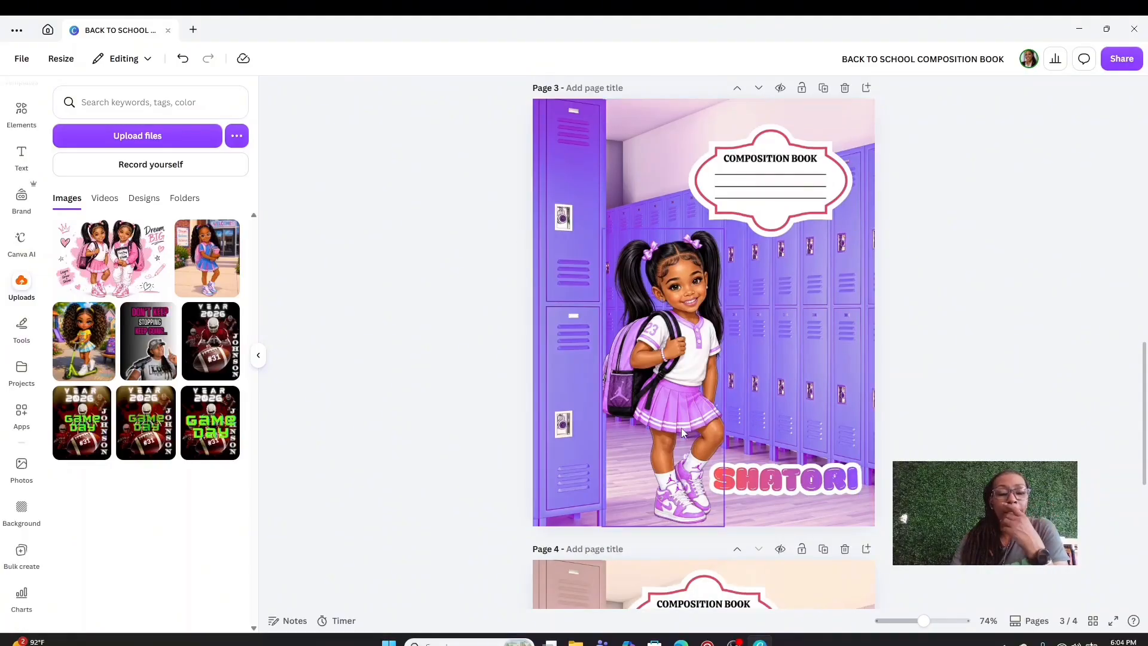
Duplicate the girl in the tan jacket on page 4 and place the copy beside the original, nearer the lockers
scroll(729, 425, "down", 7)
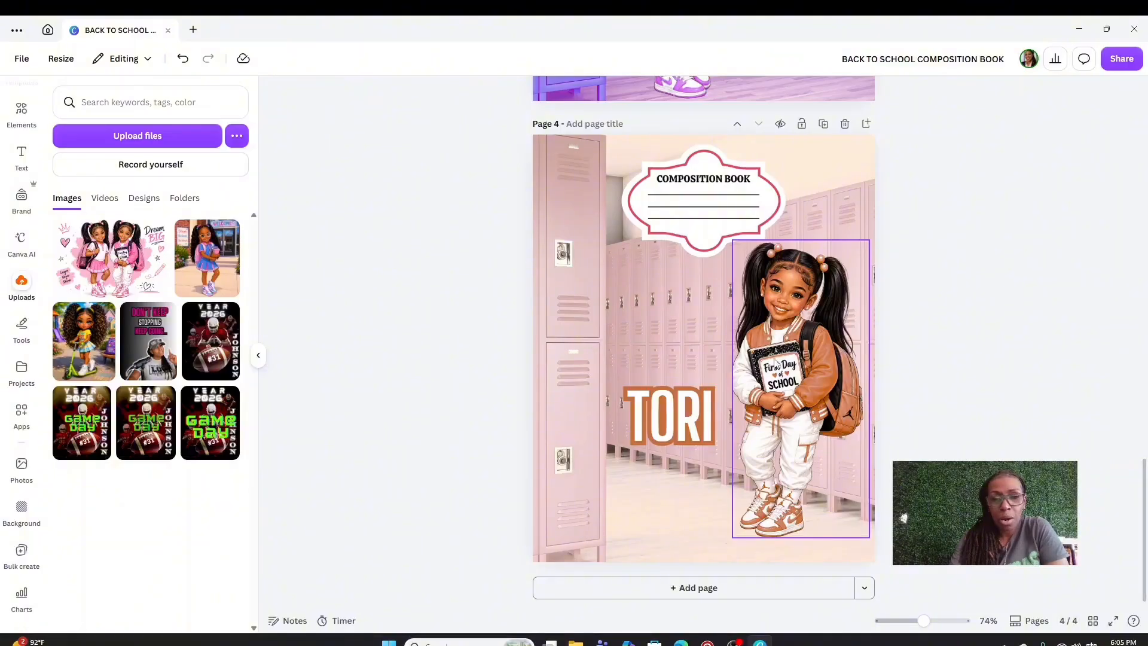
left_click(780, 302)
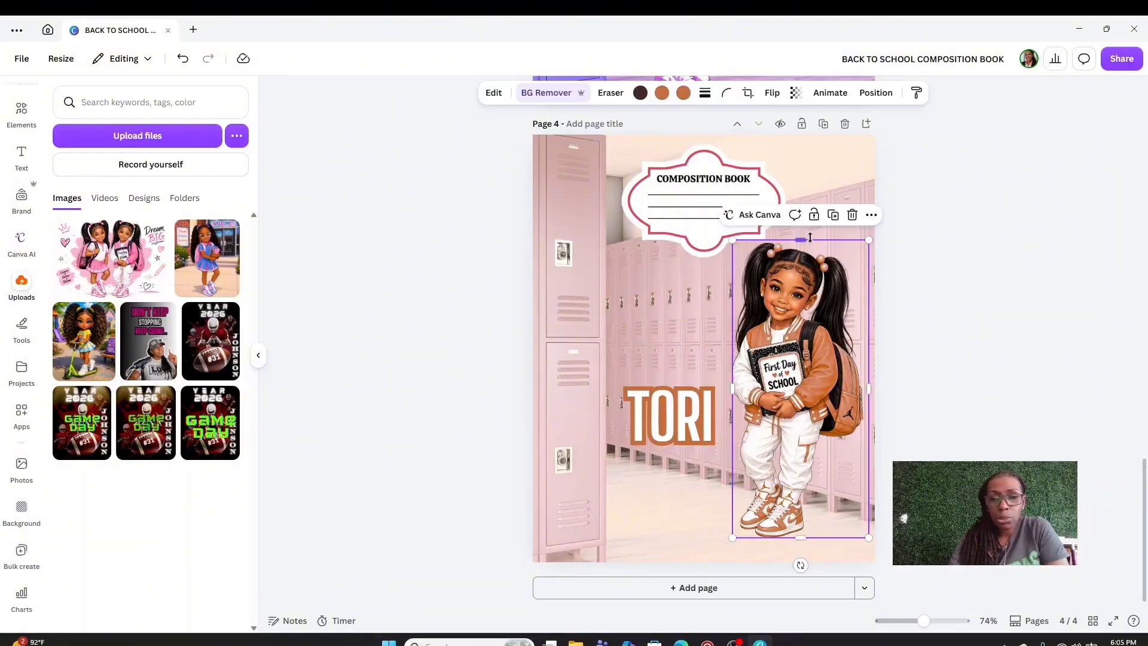
left_click_drag(832, 215, 839, 222)
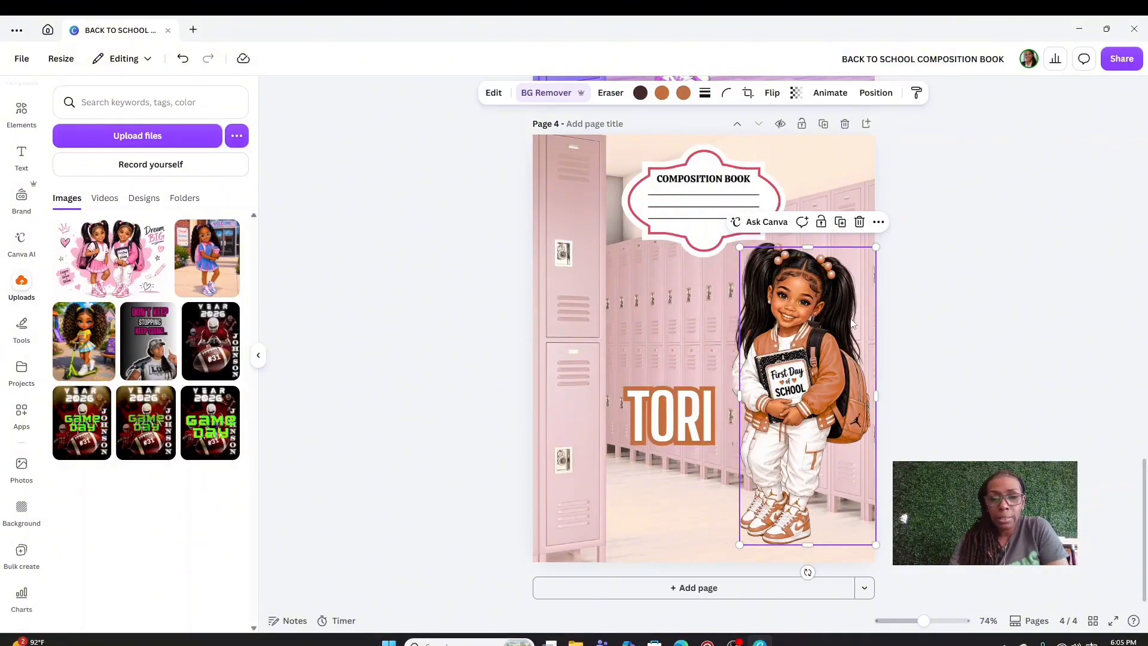
left_click_drag(848, 324, 747, 347)
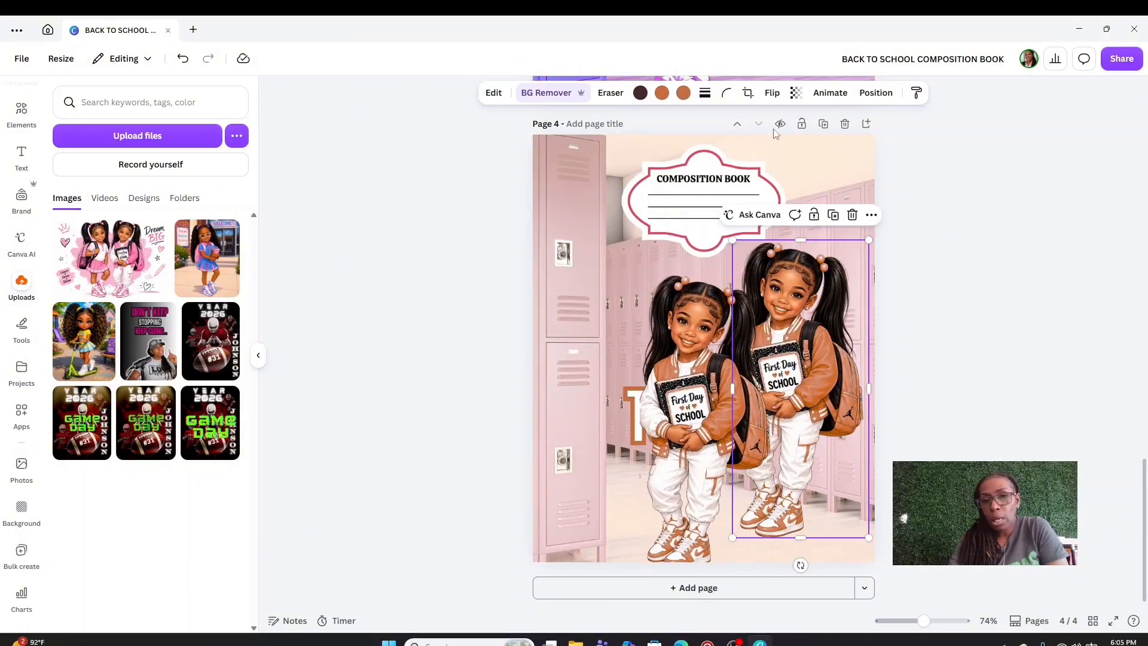
Set the original jacket girl's transparency to 24 and layer the copy slightly offset over it as a shadow effect
left_click(795, 93)
left_click_drag(820, 142, 756, 146)
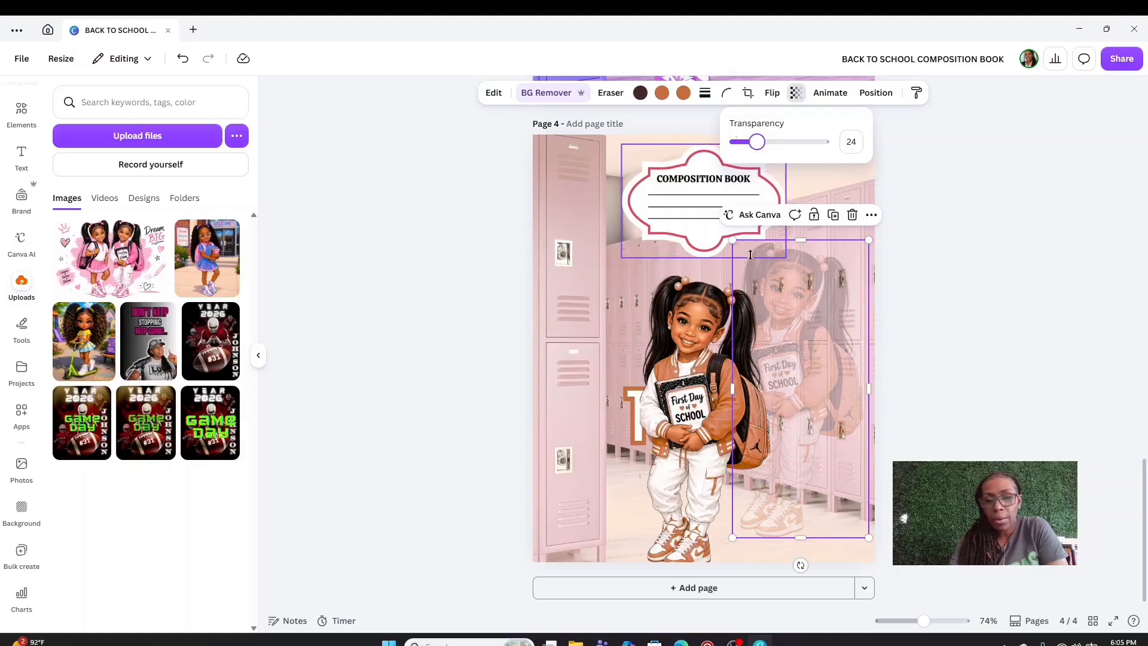
left_click_drag(699, 362, 783, 326)
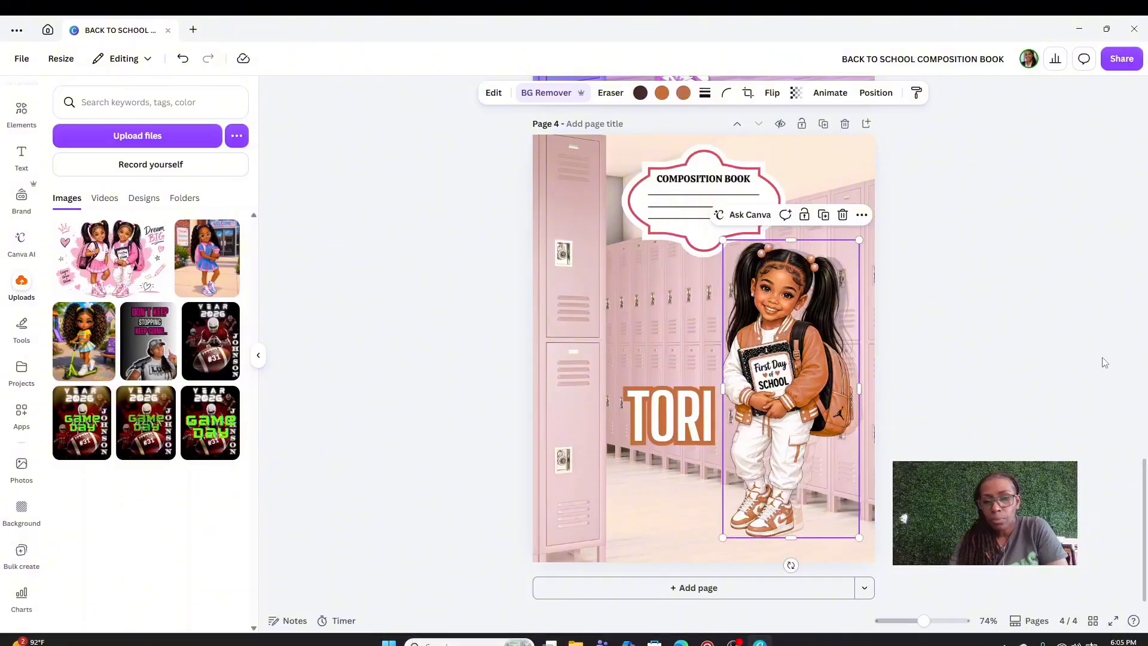
left_click(1103, 362)
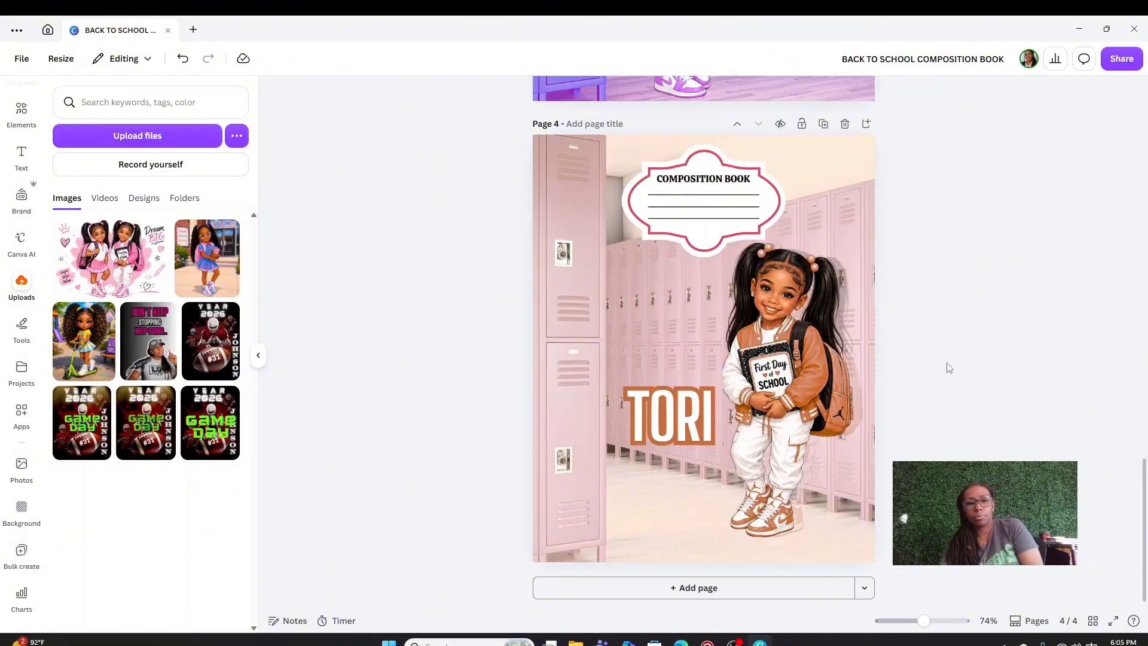
Move the copy off the faded girl and restore the original's transparency to 100
left_click(788, 300)
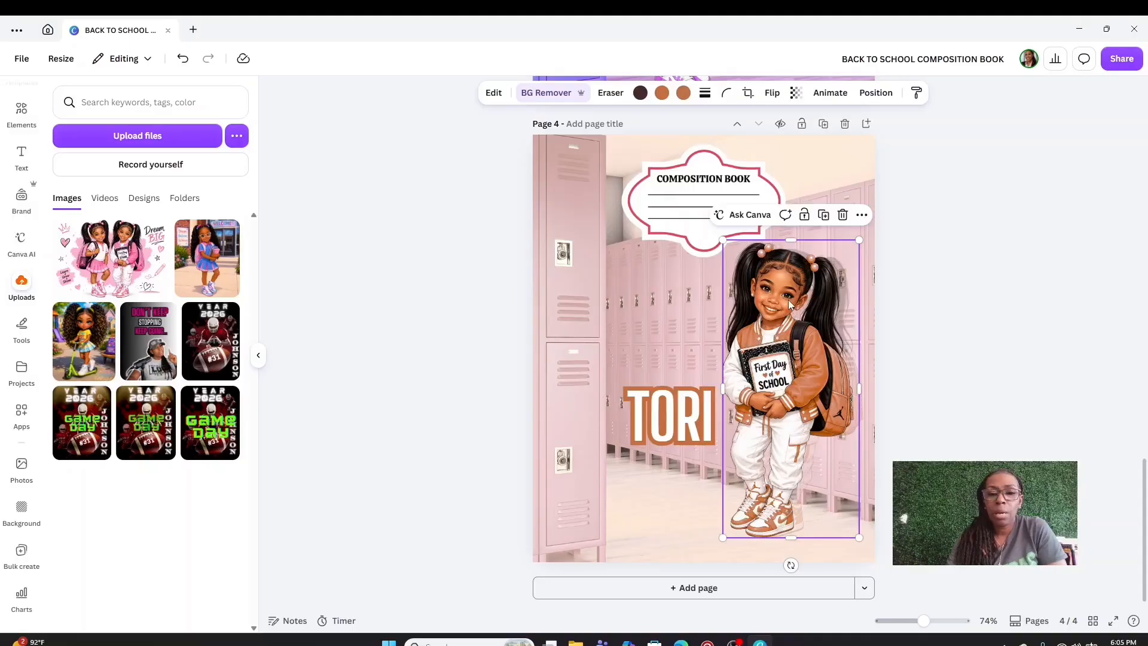
left_click_drag(788, 300, 705, 323)
left_click(805, 290)
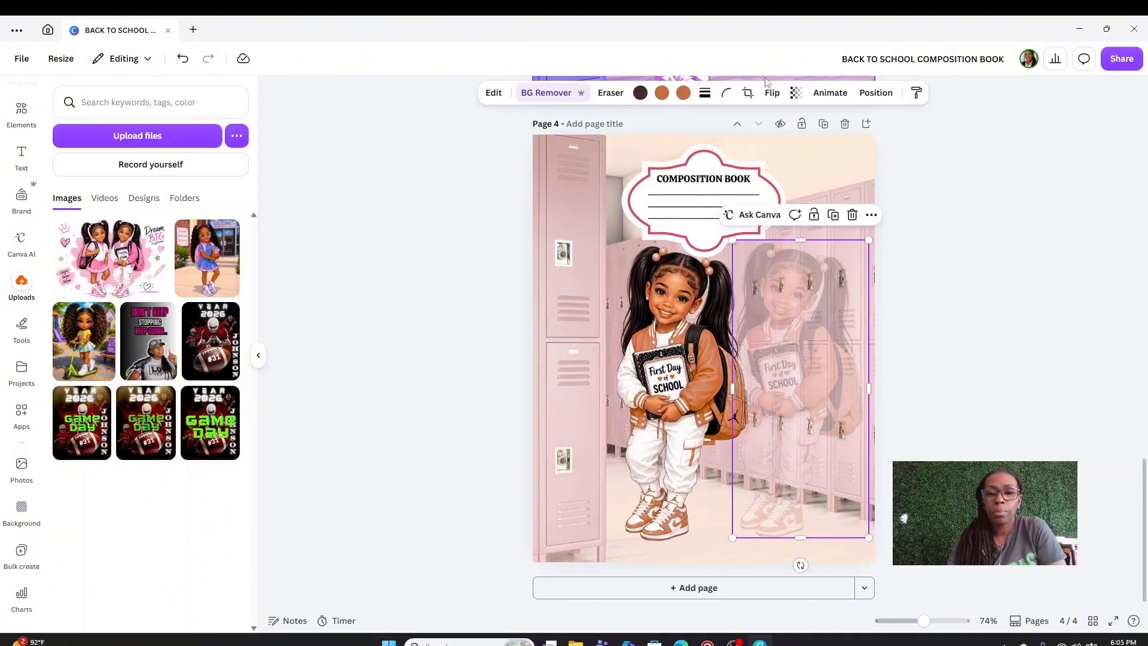
left_click(795, 92)
left_click_drag(758, 142, 825, 142)
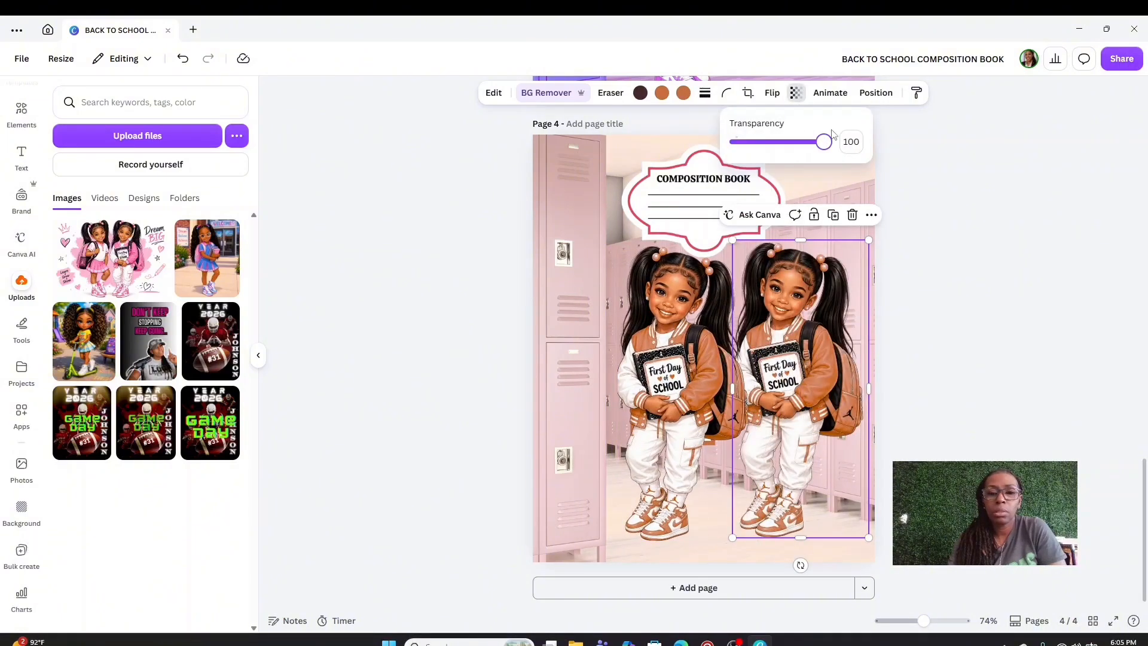
Extend the duplicate's crop to reveal the girl in the skirt, and crop the jacket girl out of it
left_click(651, 333)
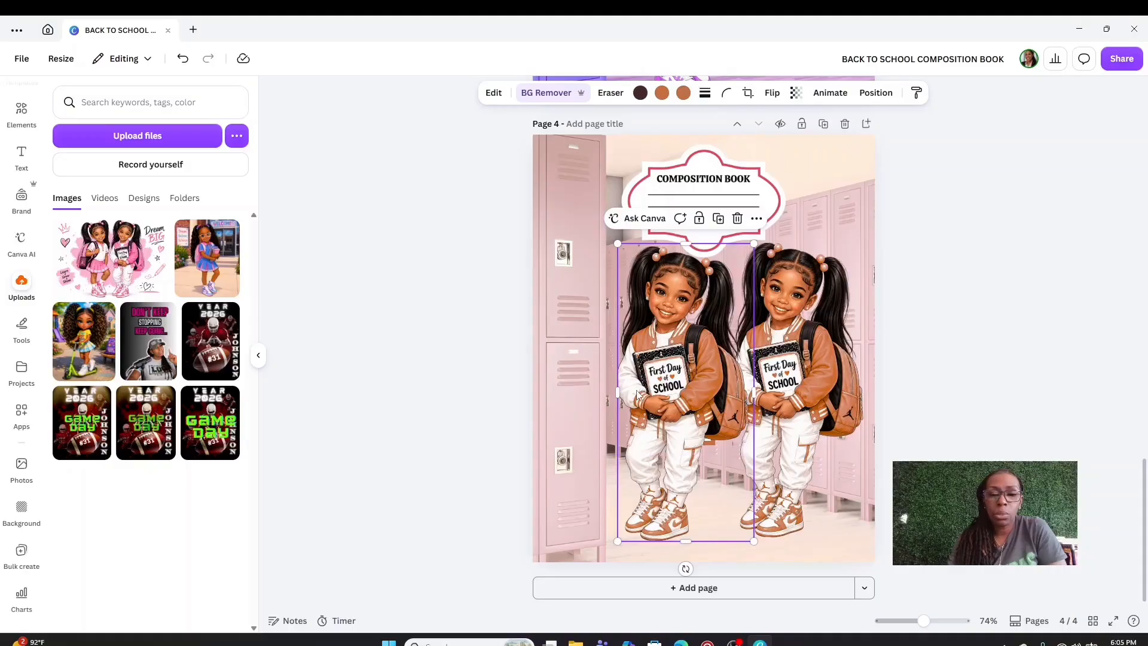
left_click_drag(617, 394, 771, 374)
left_click(713, 371)
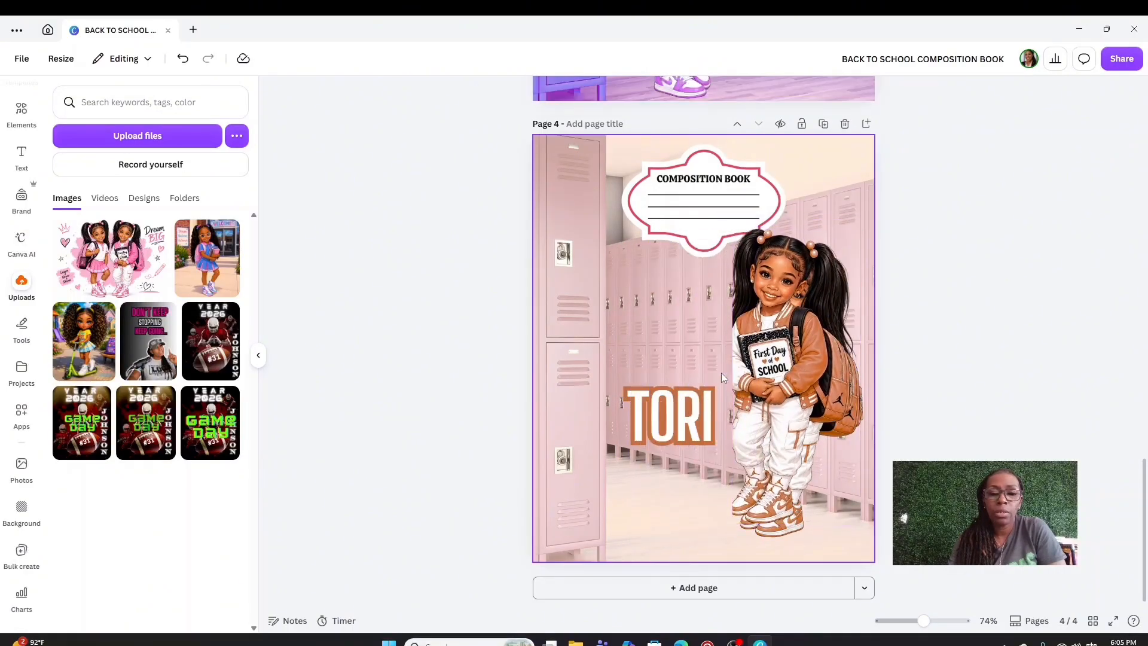
left_click(754, 376)
left_click_drag(733, 378, 596, 381)
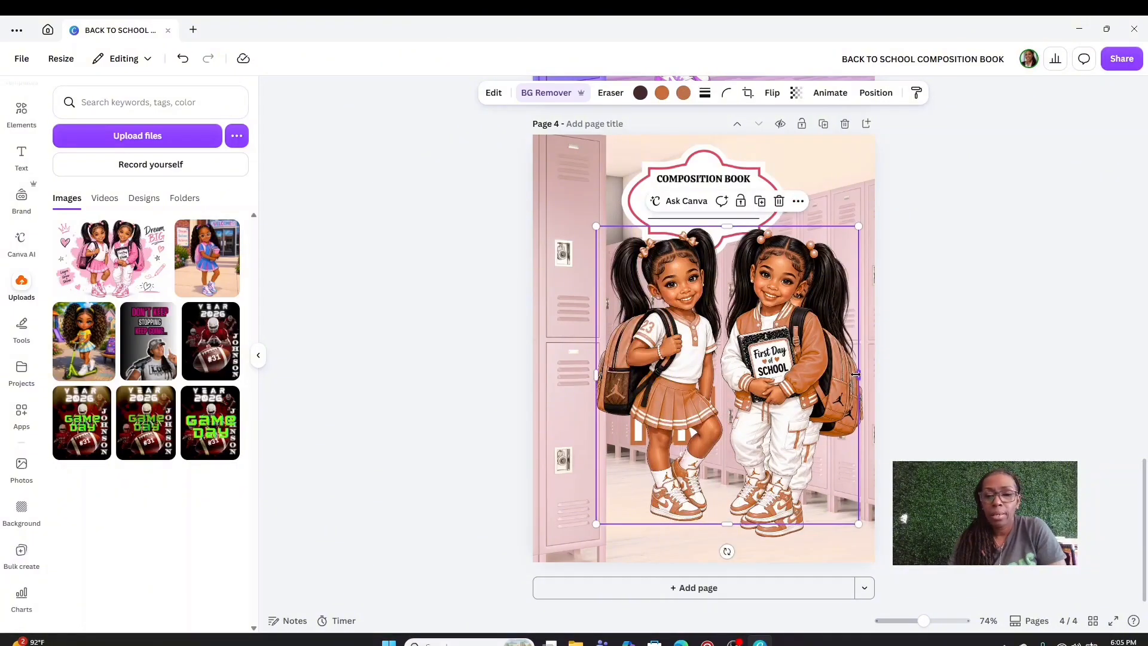
left_click_drag(859, 377, 723, 367)
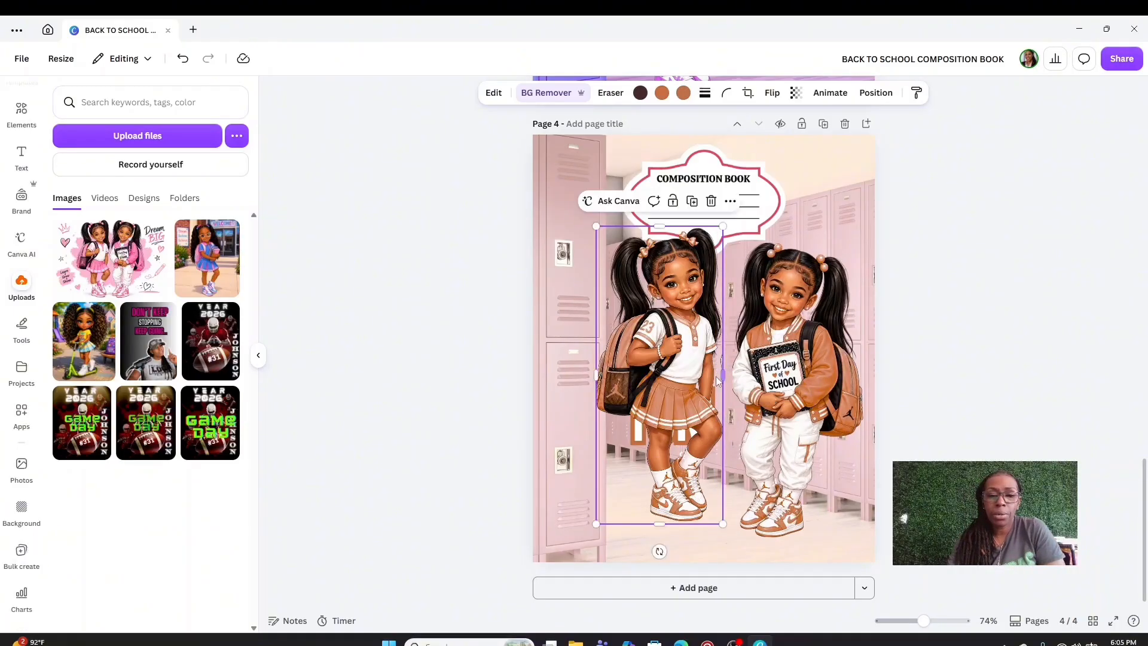
Fade the skirted girl to 43 transparency to crop her along the locker's edge, and restore the transparency to 100
left_click(804, 94)
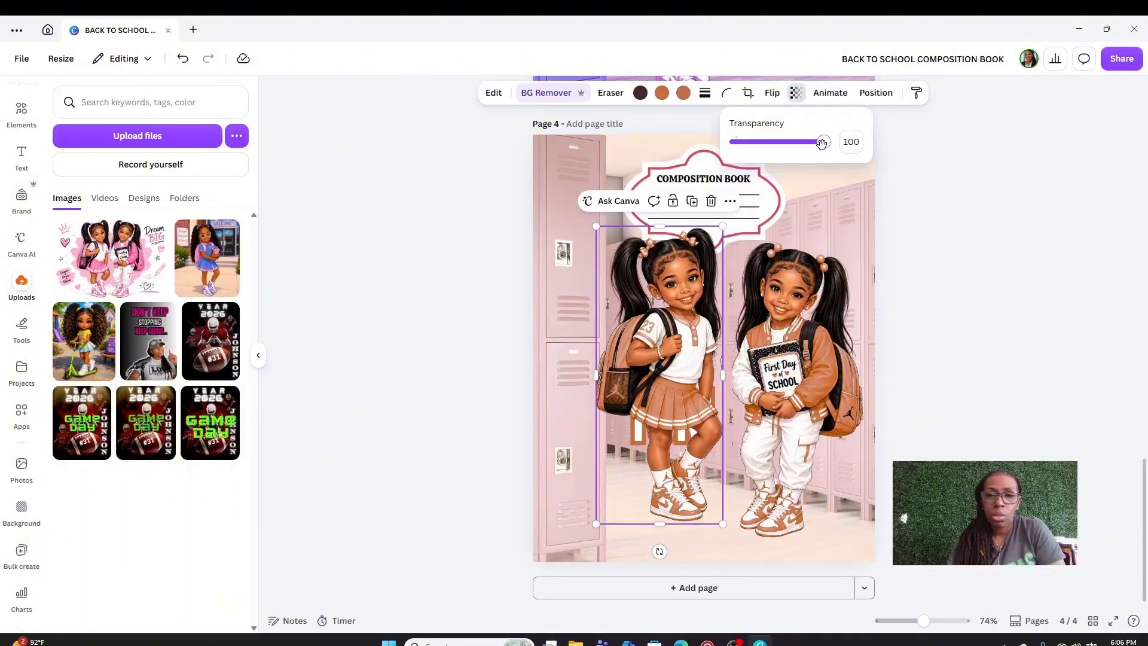
left_click_drag(823, 141, 774, 142)
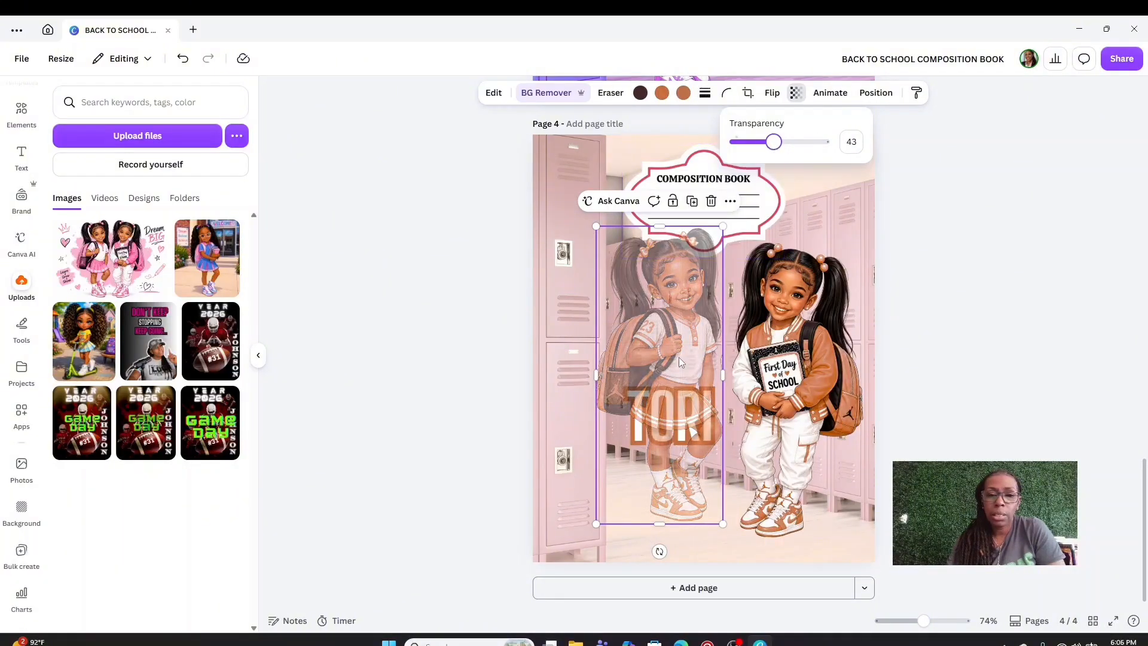
left_click_drag(679, 357, 645, 377)
left_click_drag(567, 392, 602, 389)
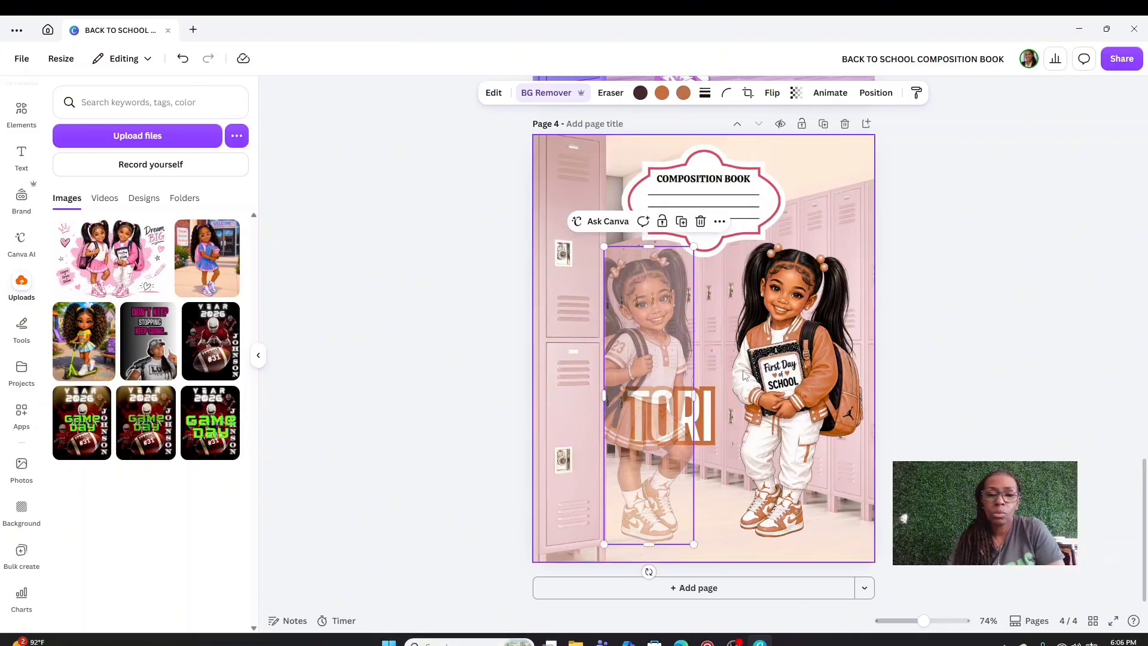
left_click(795, 92)
left_click_drag(771, 142, 830, 163)
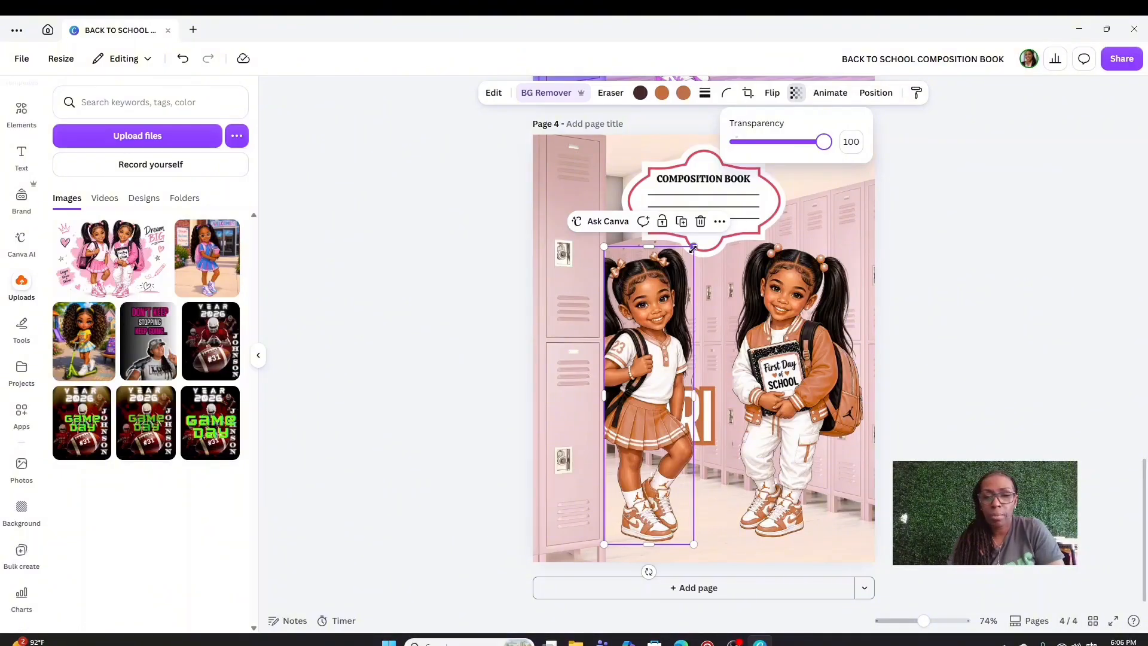
Shrink the skirted girl and fit her against the edge of the large locker
mouse_move(694, 247)
left_mouse_down()
mouse_move(659, 358)
mouse_move(617, 326)
mouse_move(672, 248)
left_mouse_up()
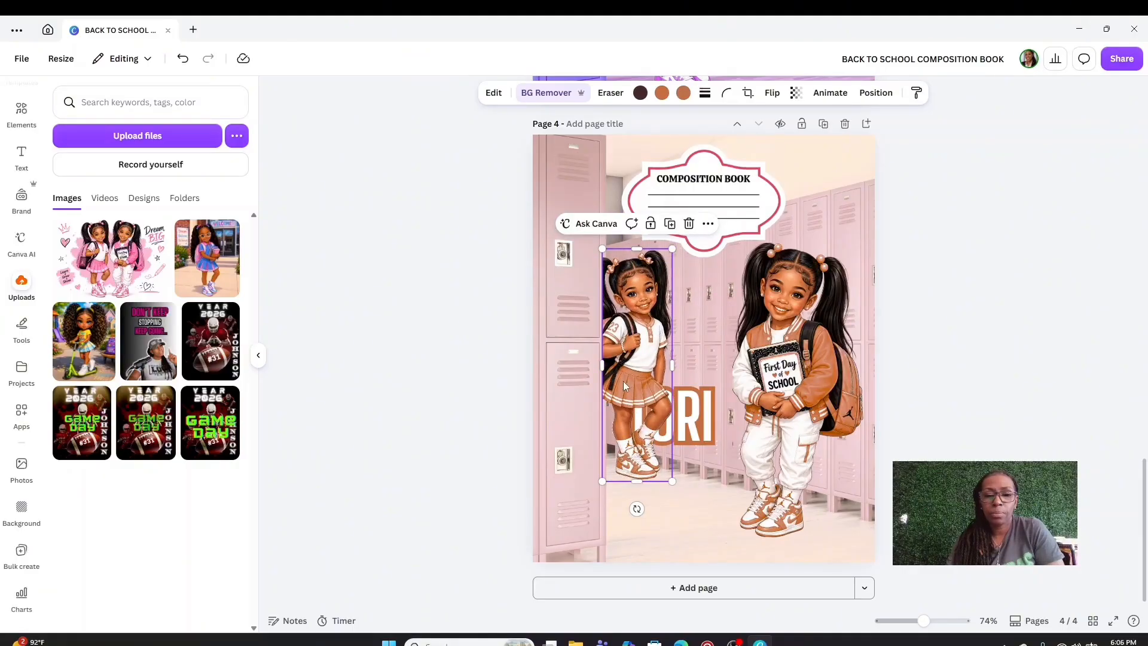
left_click_drag(622, 386, 621, 354)
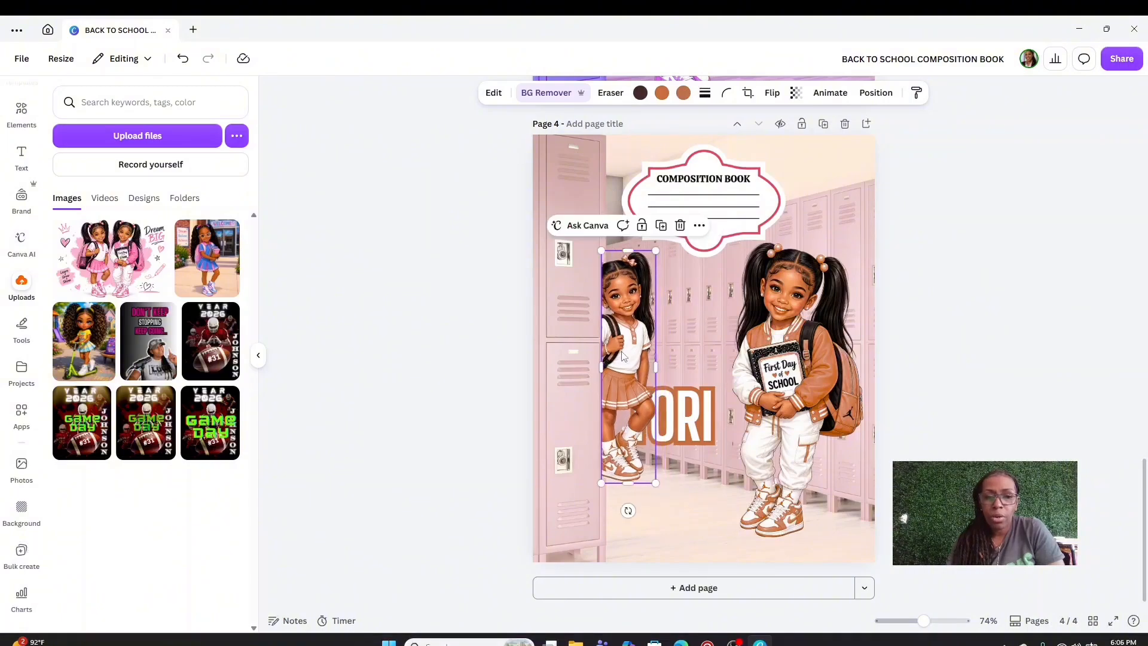
left_click(884, 494)
Bring the name text on page 4 in front of the skirted girl and move it lower, between the two girls
left_click(687, 418)
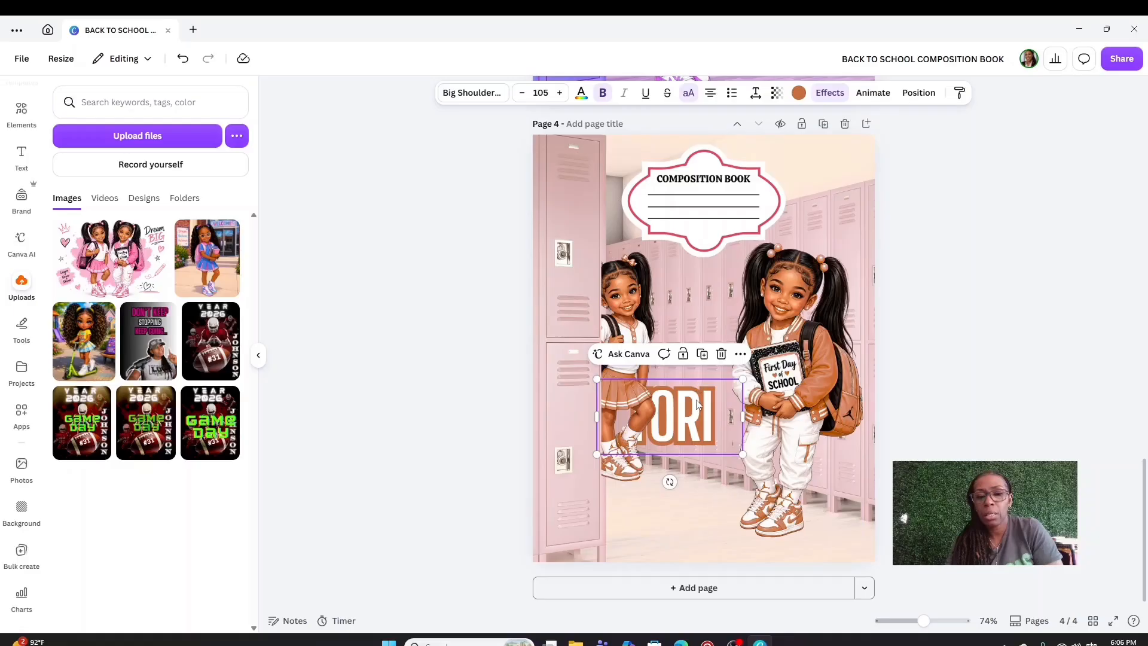
left_click(932, 93)
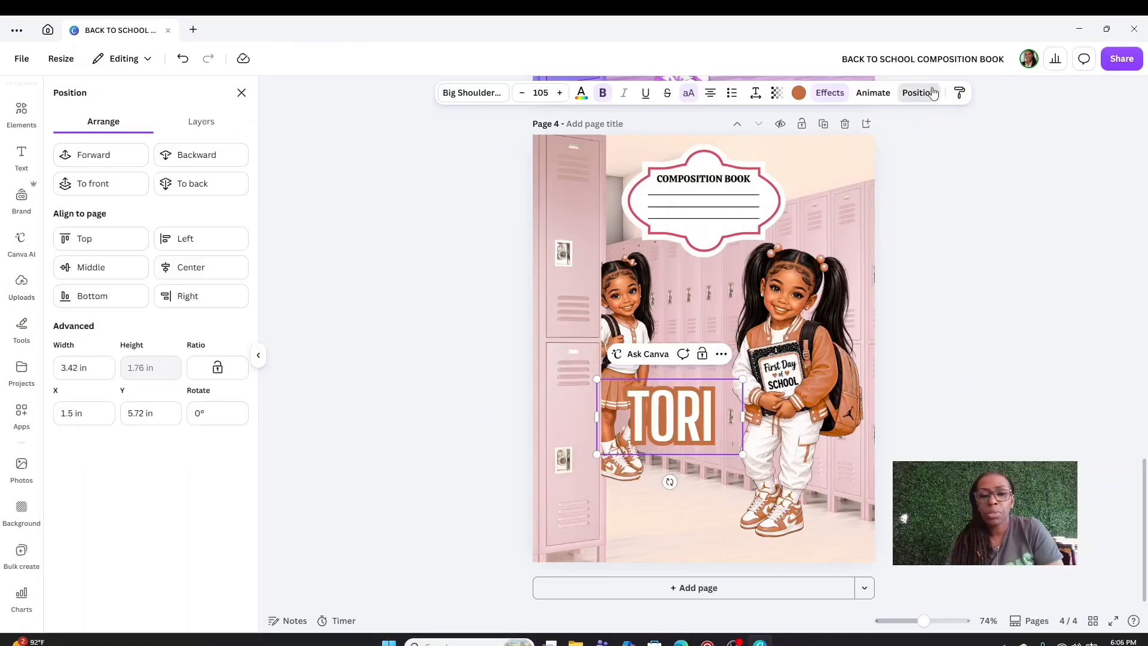
left_click(922, 94)
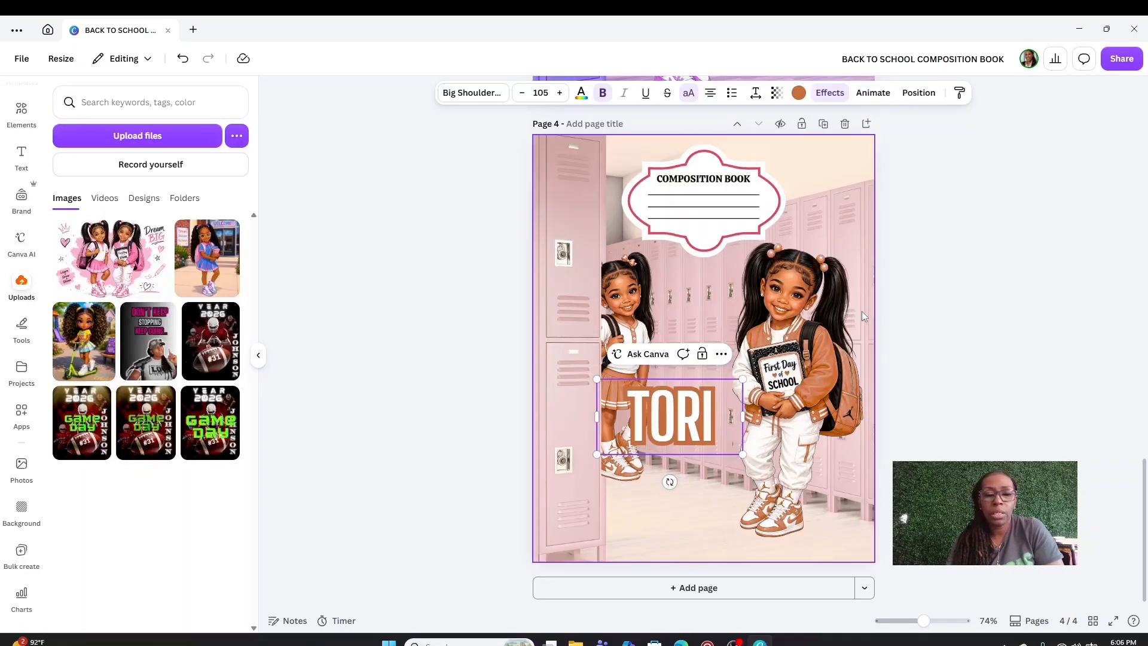
left_click(810, 226)
left_click(697, 426)
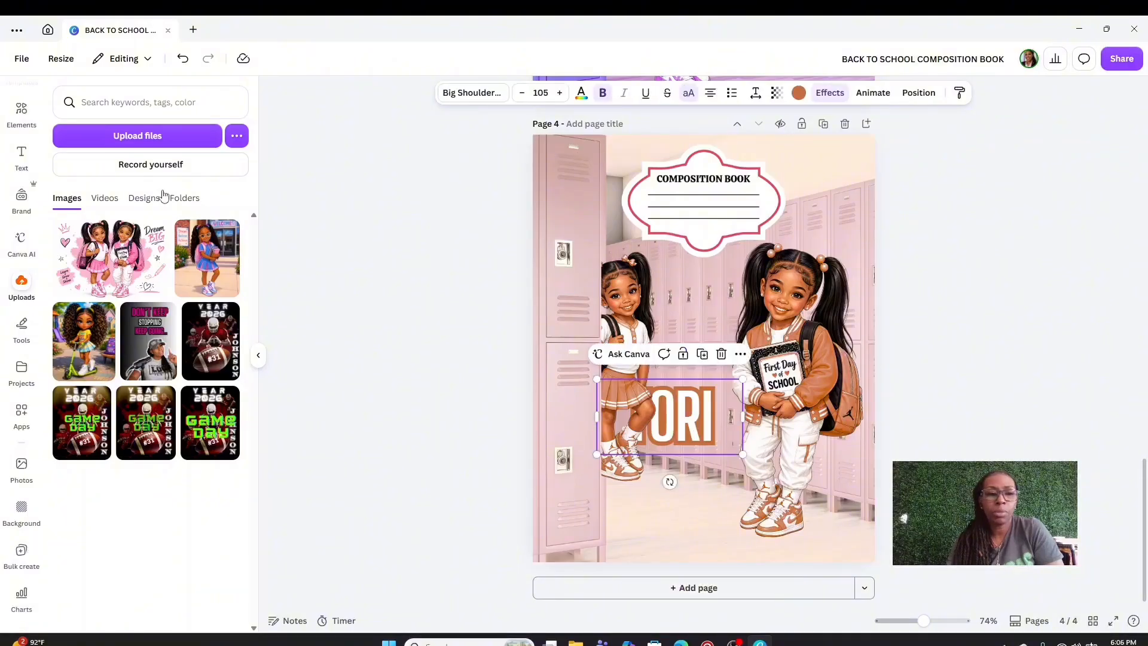
left_click(921, 94)
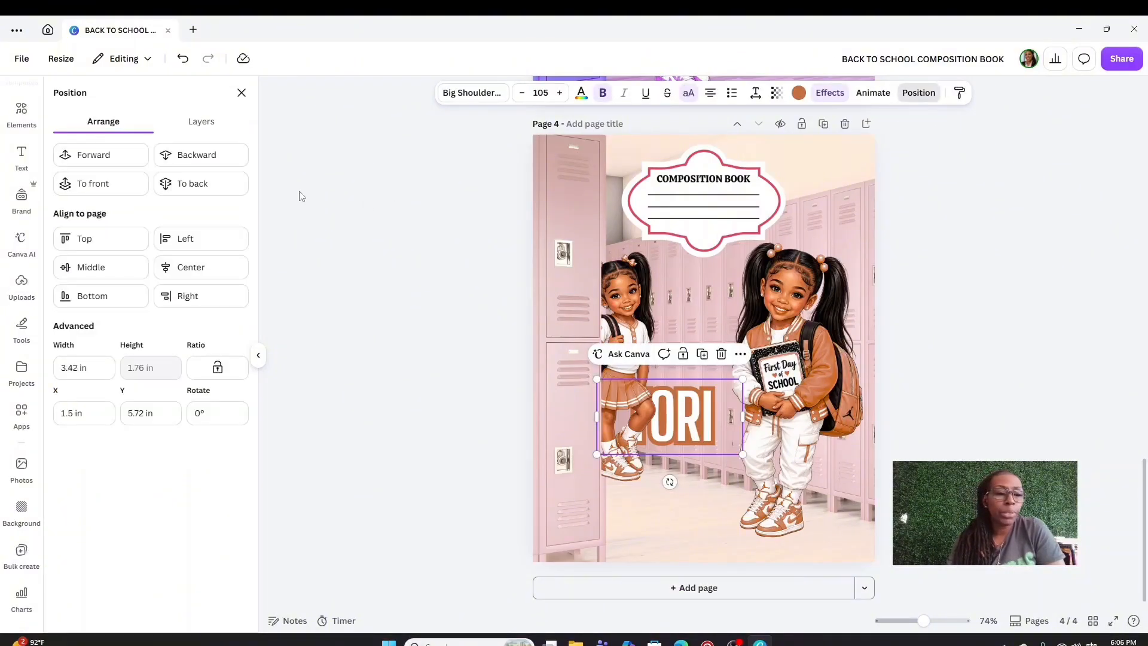
left_click(110, 159)
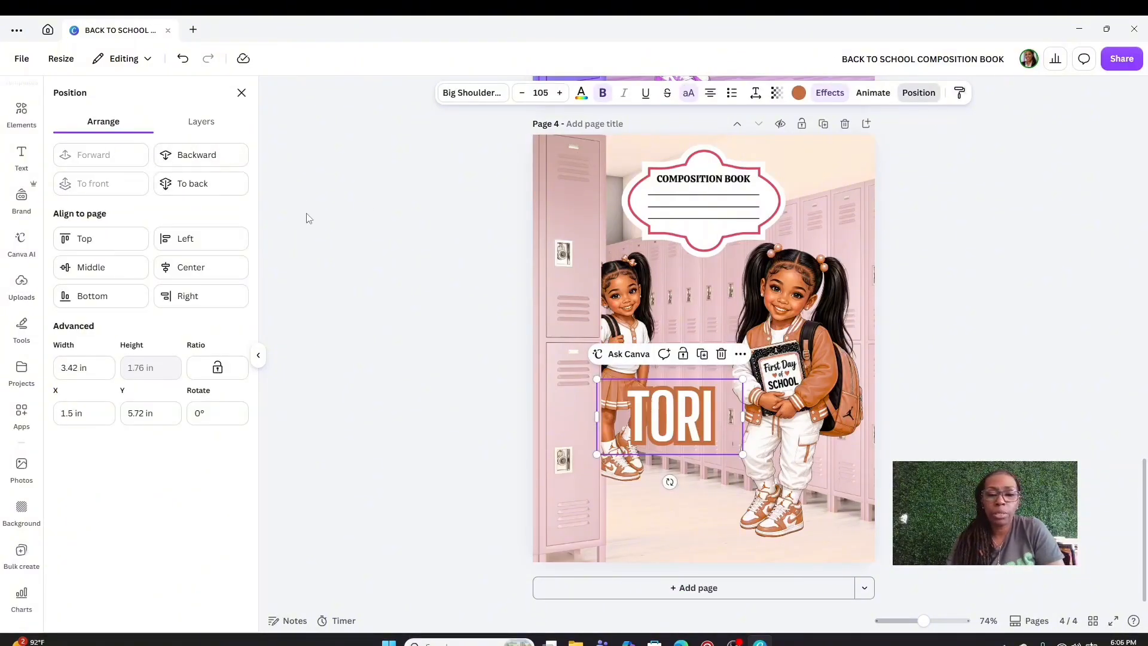
left_click(909, 314)
left_click_drag(662, 437, 710, 474)
left_click(1100, 403)
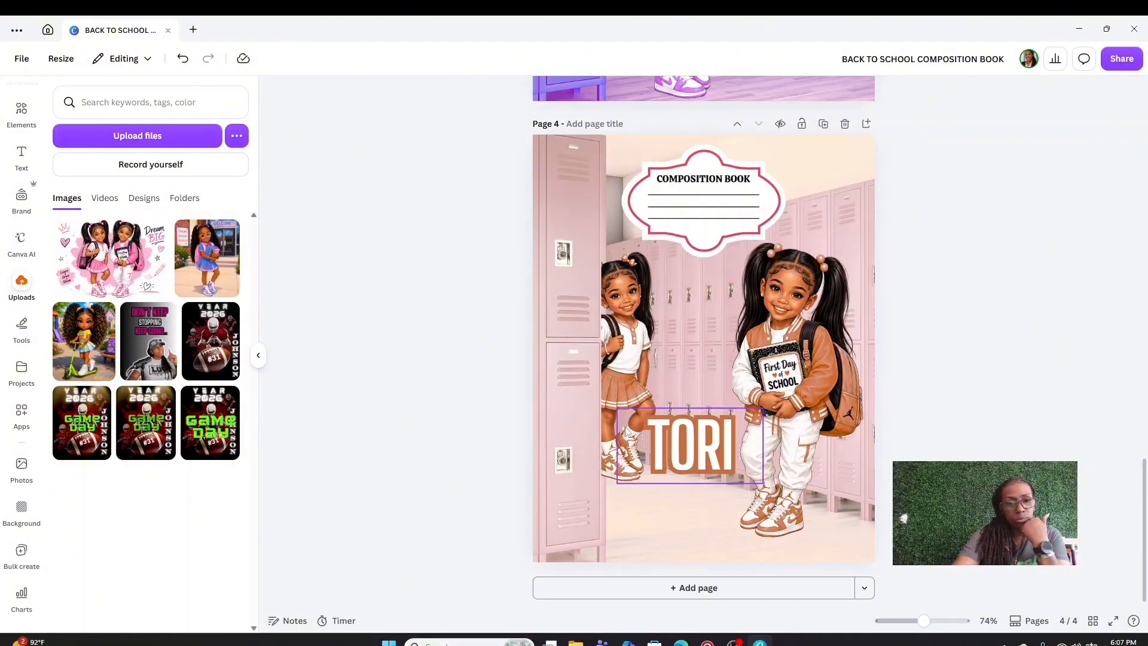
Crop more off the skirted girl's backpack side and nudge her so she peeks from behind the locker
left_click(610, 360)
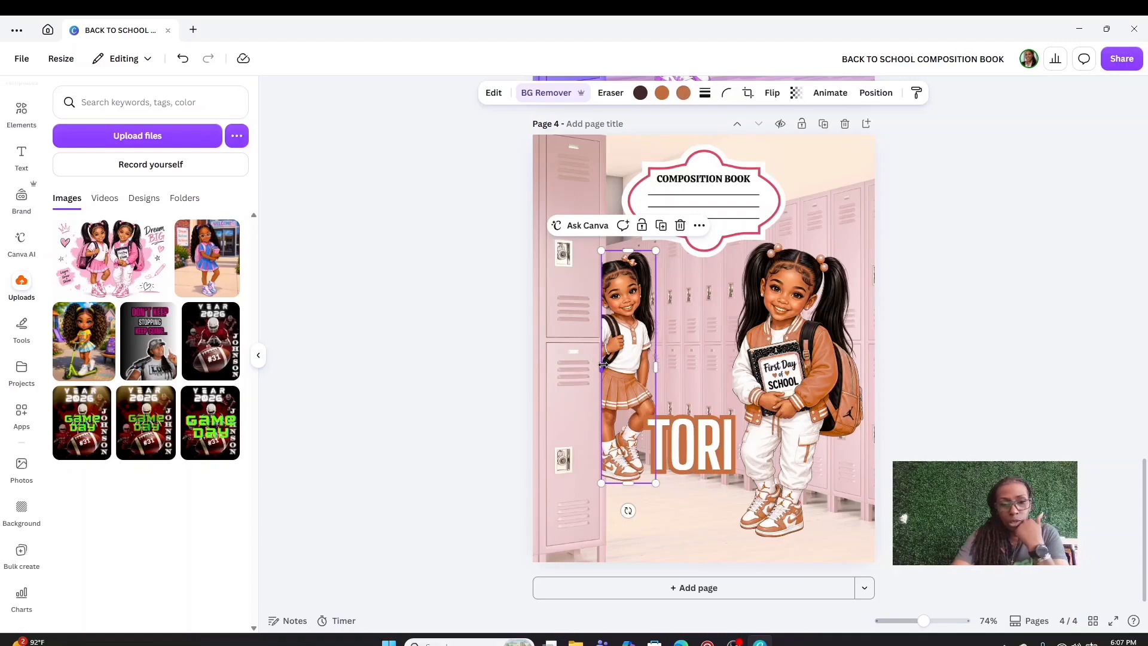
left_click_drag(603, 365, 634, 333)
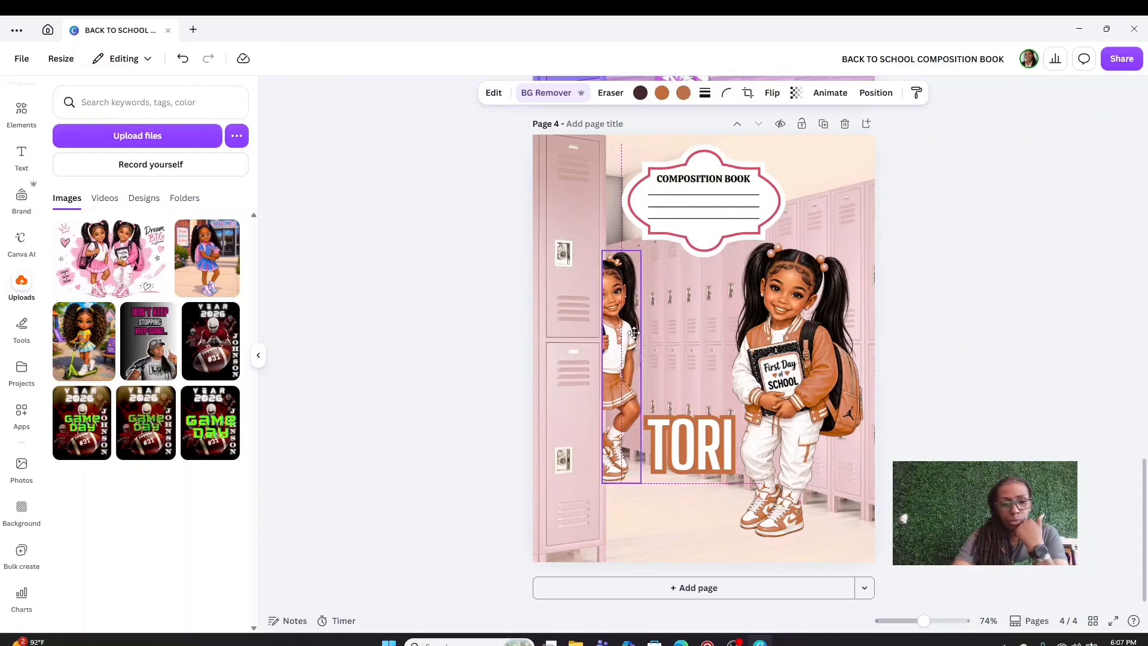
left_click(1006, 331)
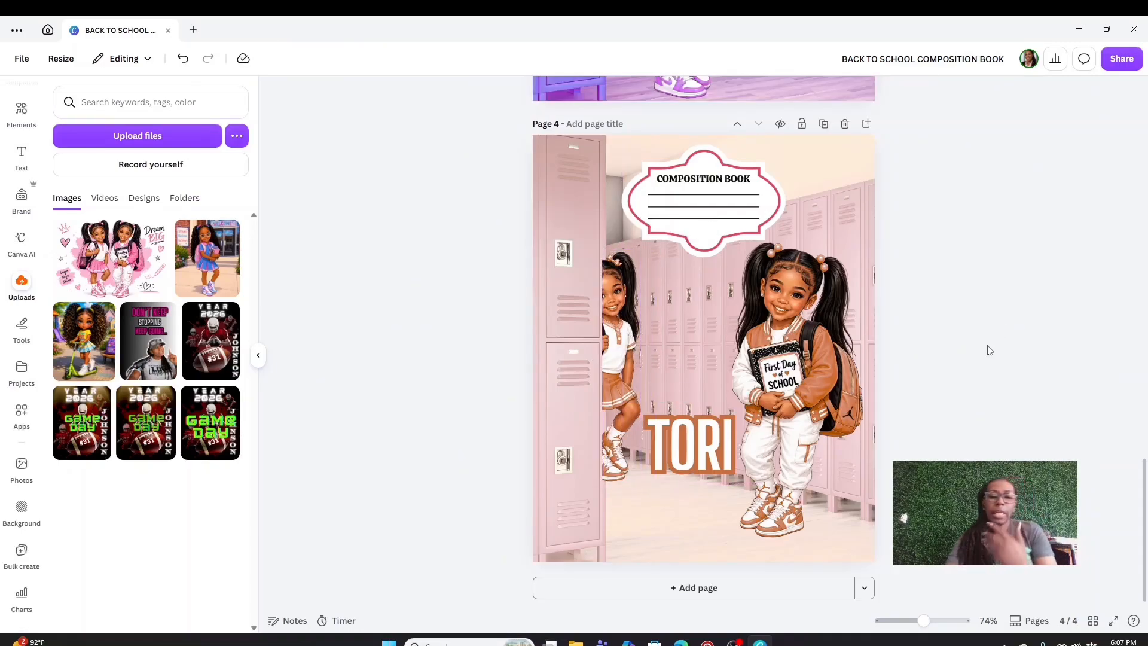
left_click(611, 389)
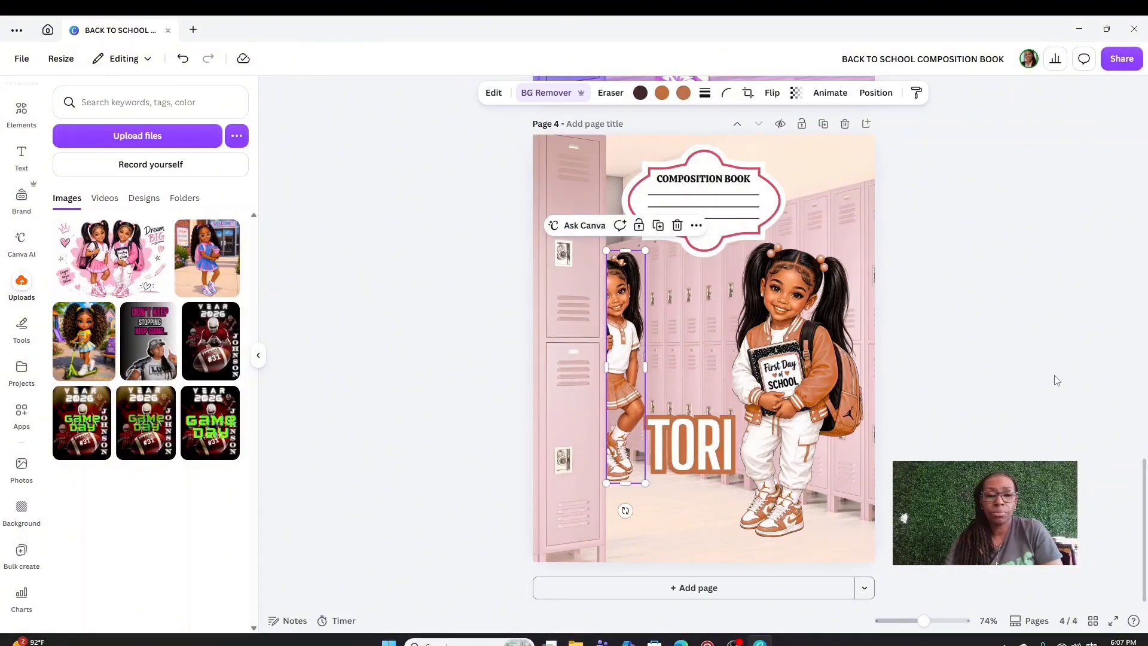
left_click(1103, 376)
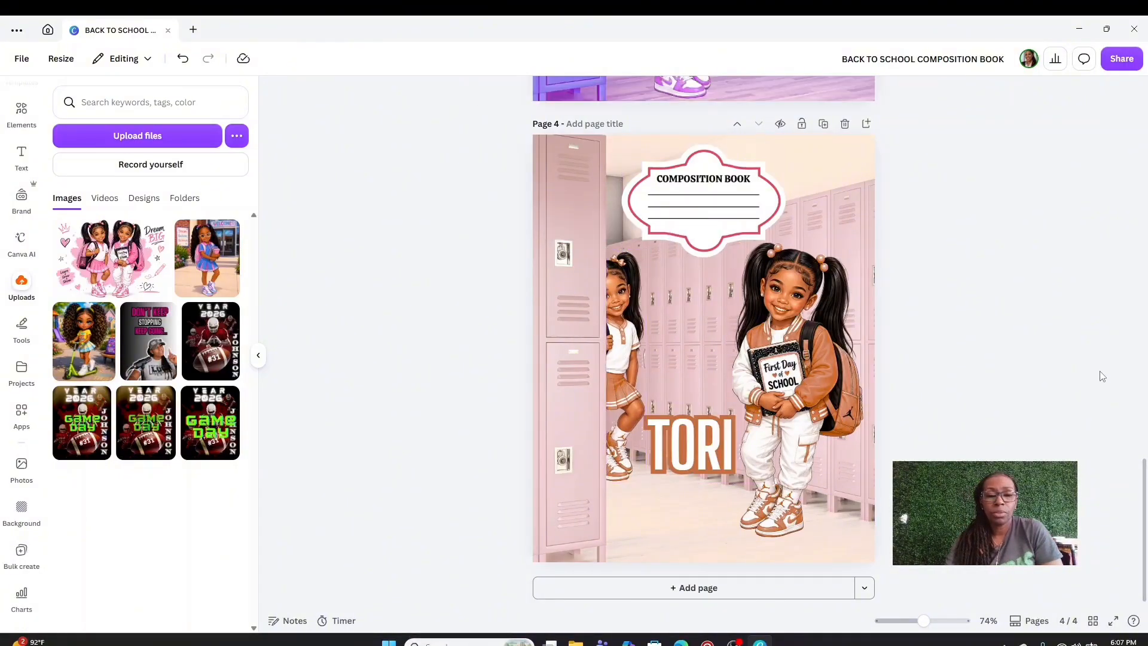
Extend the skirted girl's crop slightly on her backpack side and check the page 4 cover against page 3
left_click(616, 305)
left_click_drag(606, 366, 603, 365)
scroll(622, 418, "up", 5)
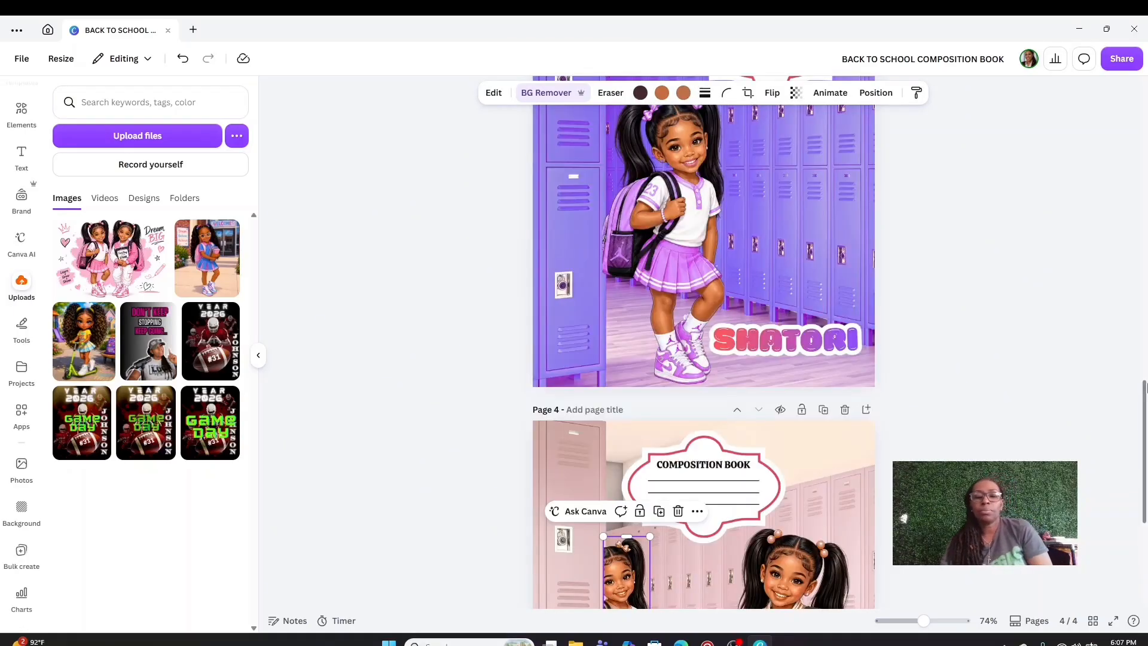
scroll(1097, 389, "down", 5)
left_click(1093, 388)
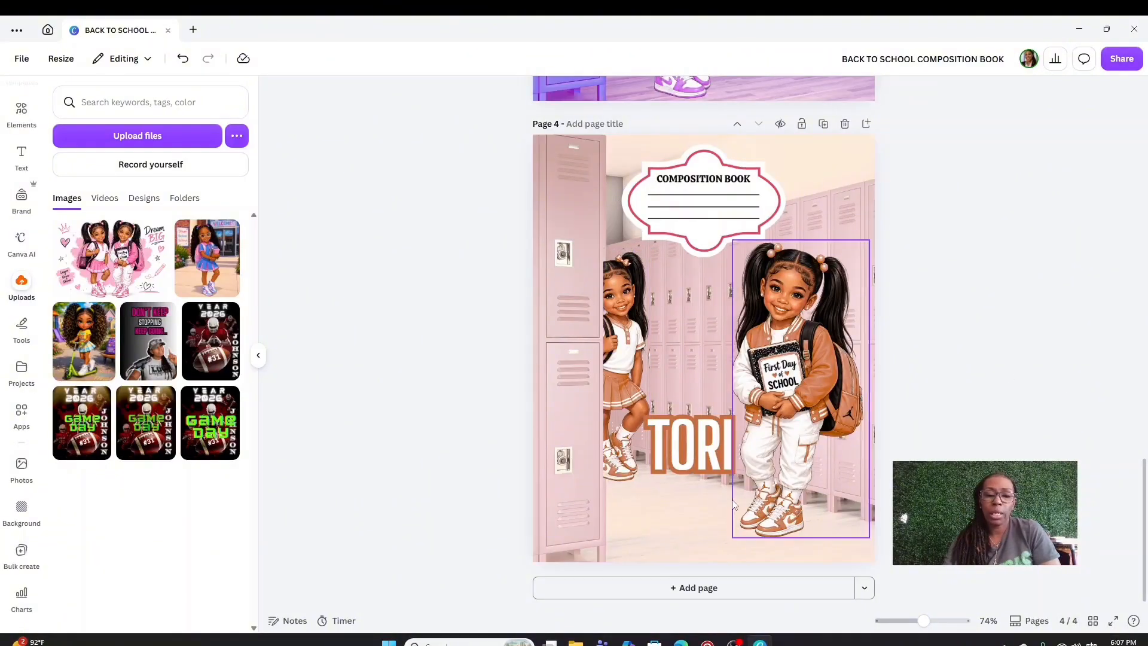
left_click(634, 320)
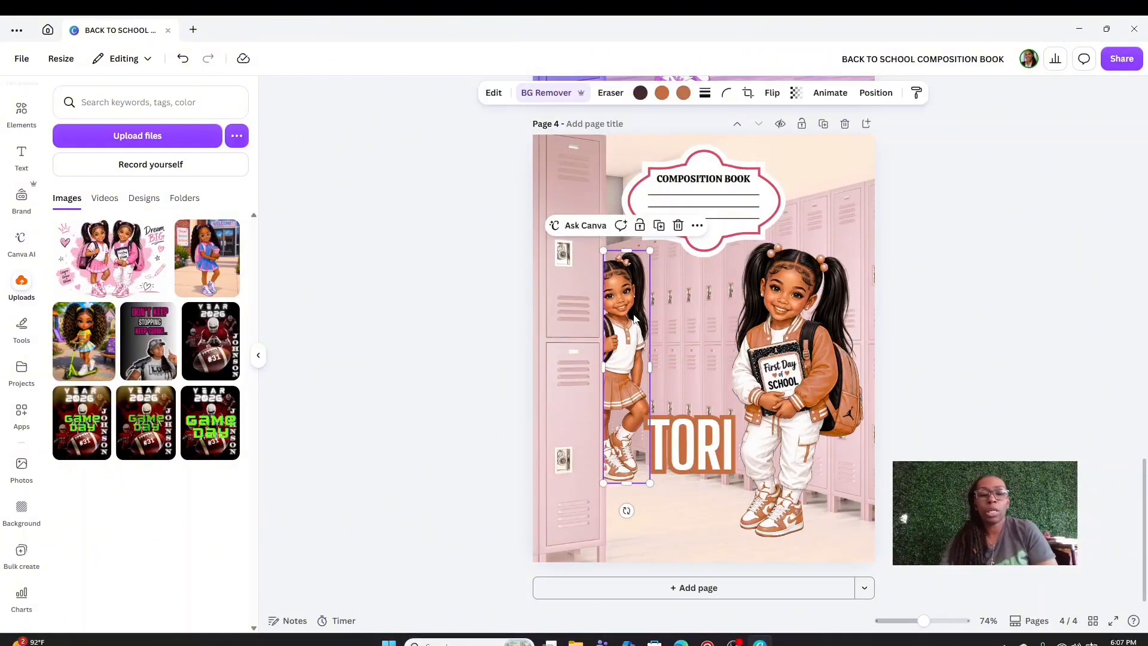
Delete the skirted girl from page 4 and review the four covers from the first page to the last
left_click(681, 226)
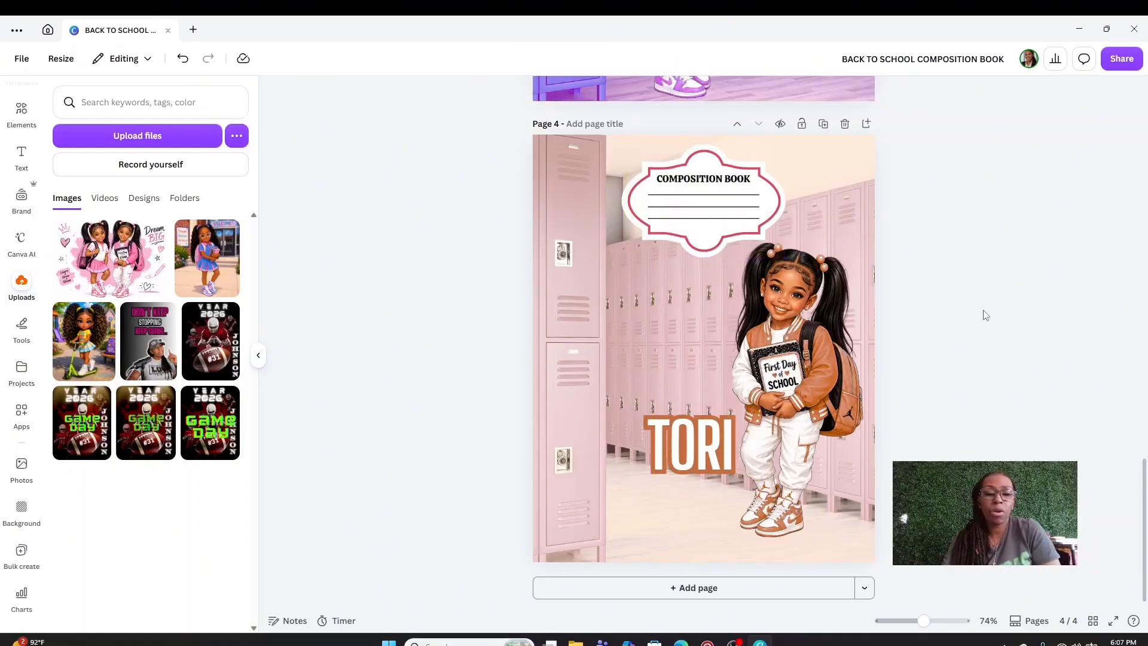
scroll(1026, 353, "up", 7)
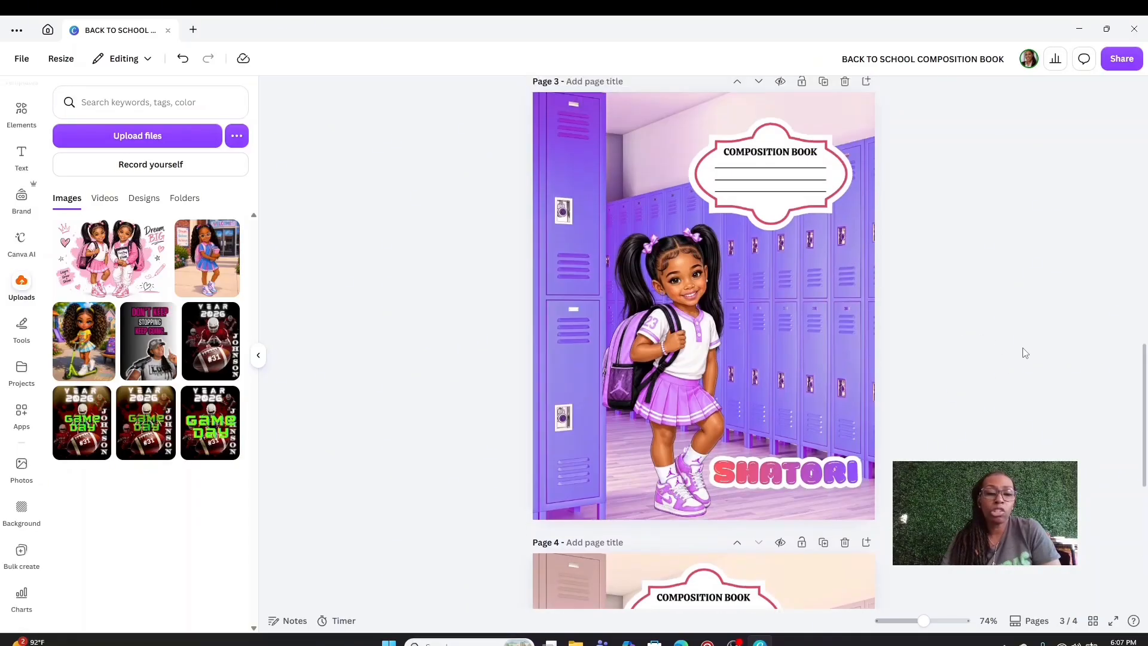
scroll(1020, 367, "down", 4)
scroll(1019, 384, "down", 3)
scroll(1019, 384, "up", 11)
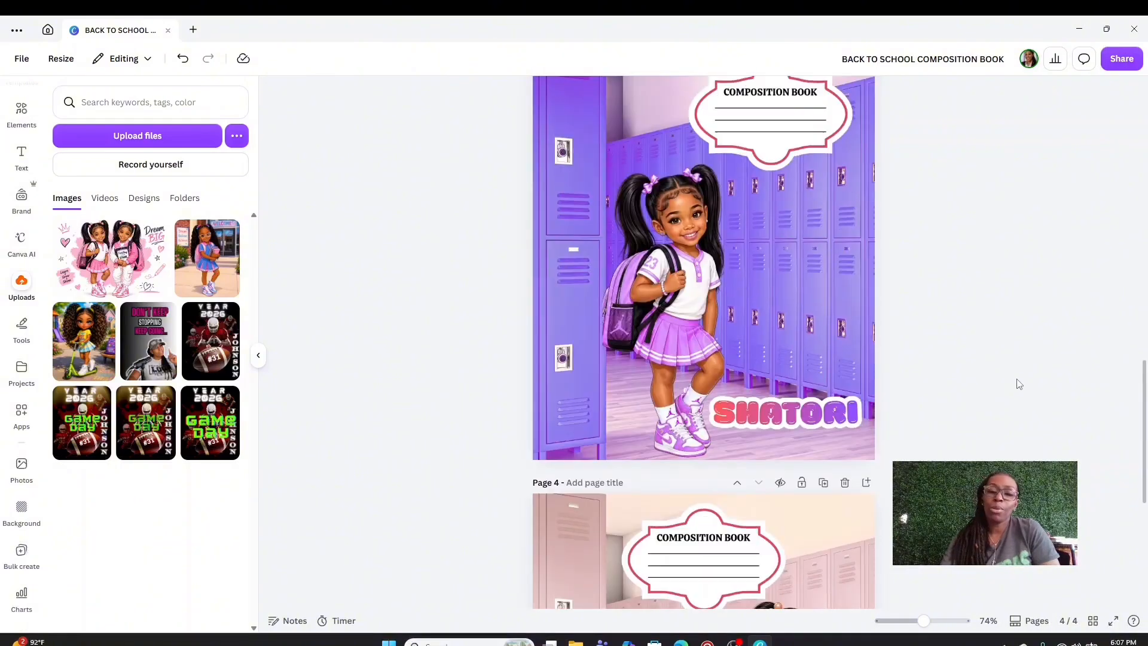
scroll(1019, 384, "up", 10)
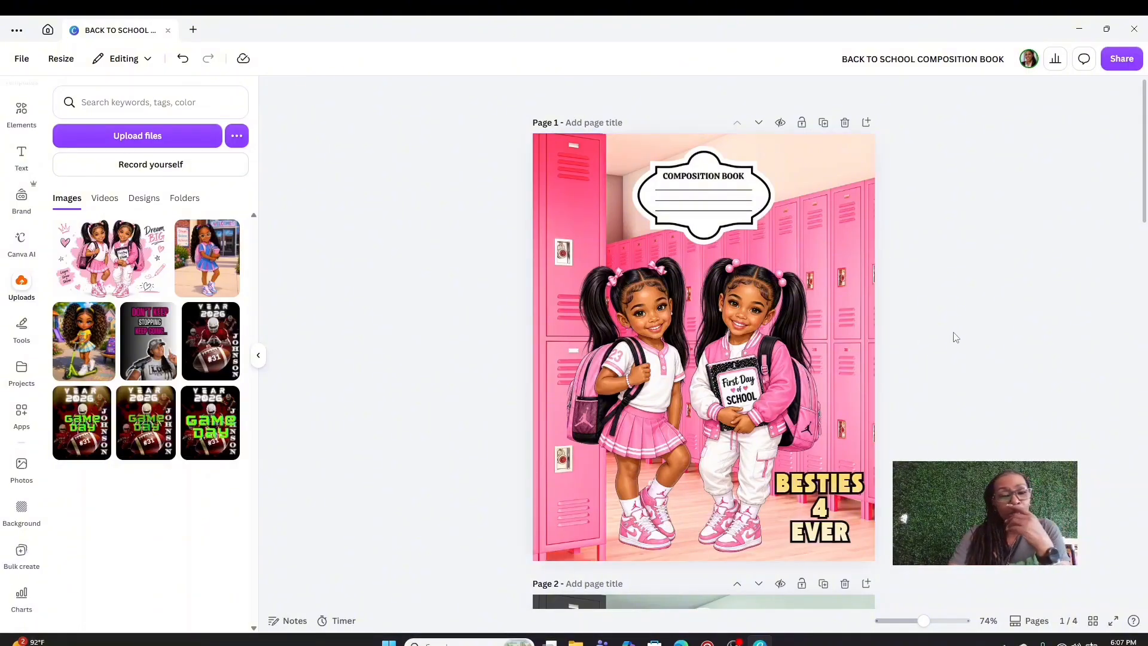
scroll(958, 334, "down", 10)
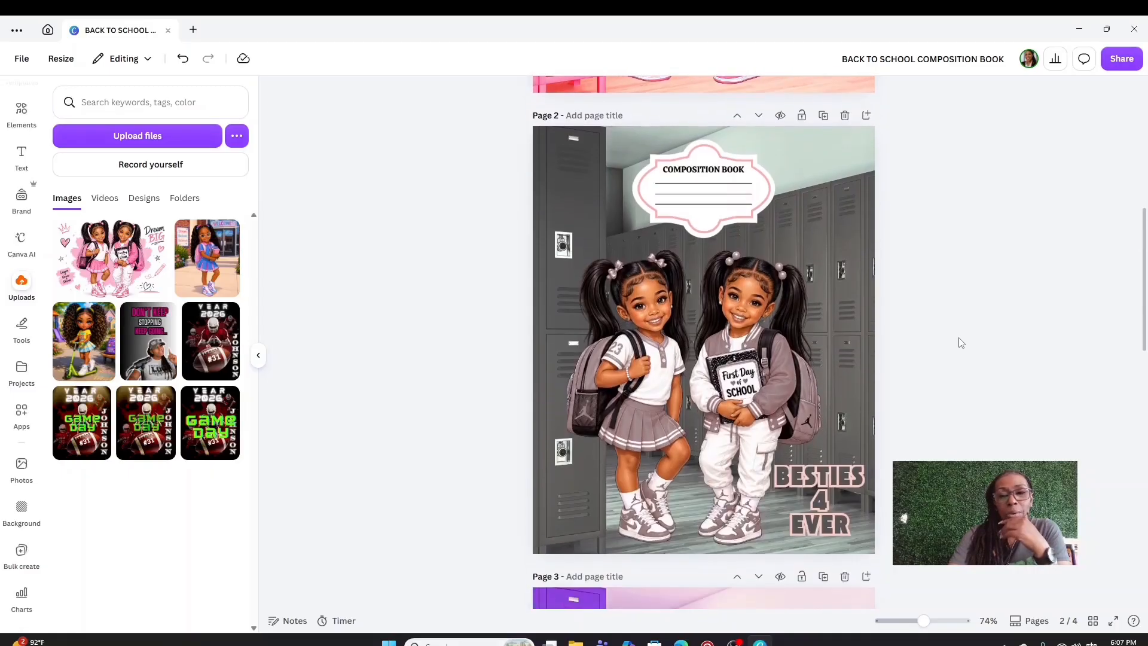
scroll(961, 342, "down", 10)
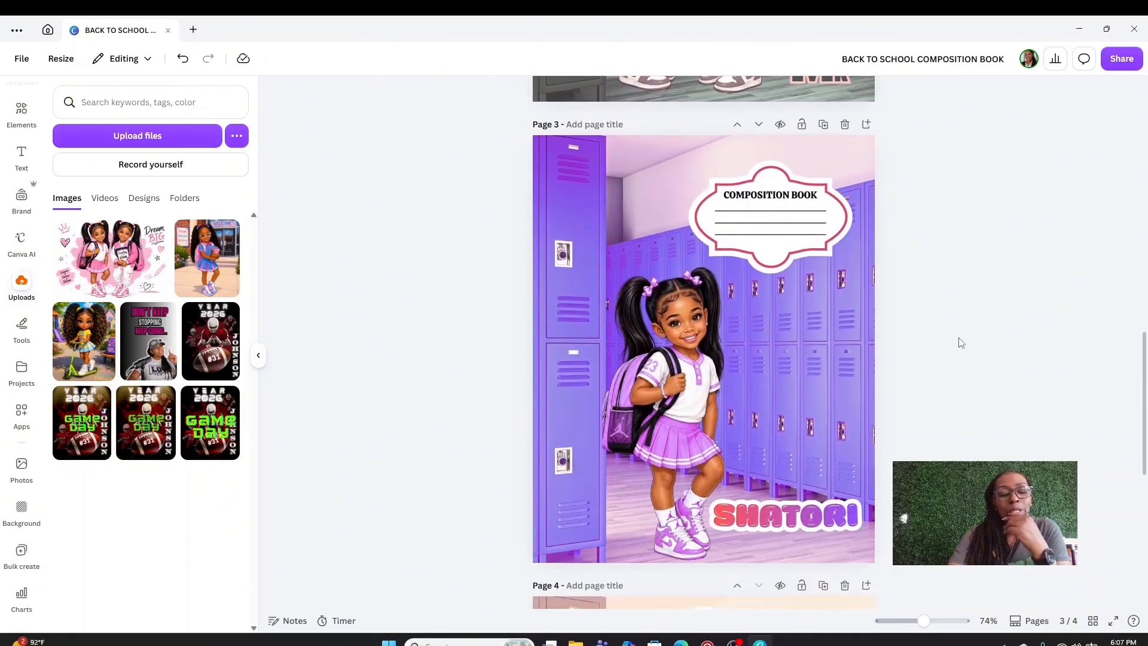
scroll(960, 342, "down", 3)
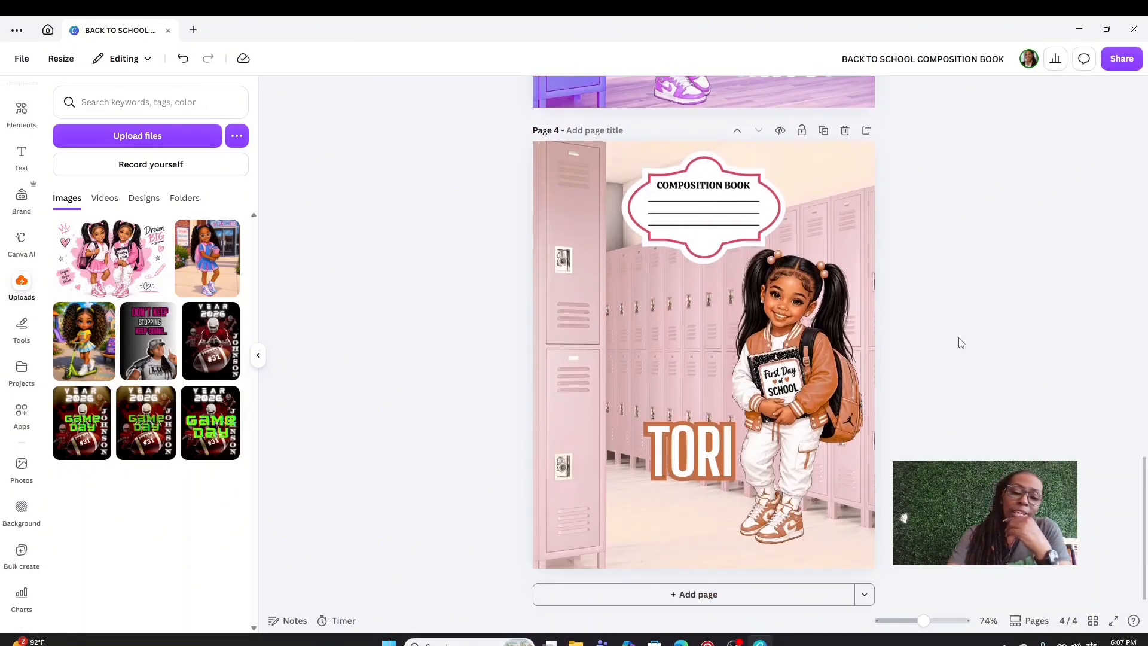
Lower the composition book label slightly on page 4 and raise the name text, shifting it away from the girl toward the large locker
scroll(961, 342, "up", 1)
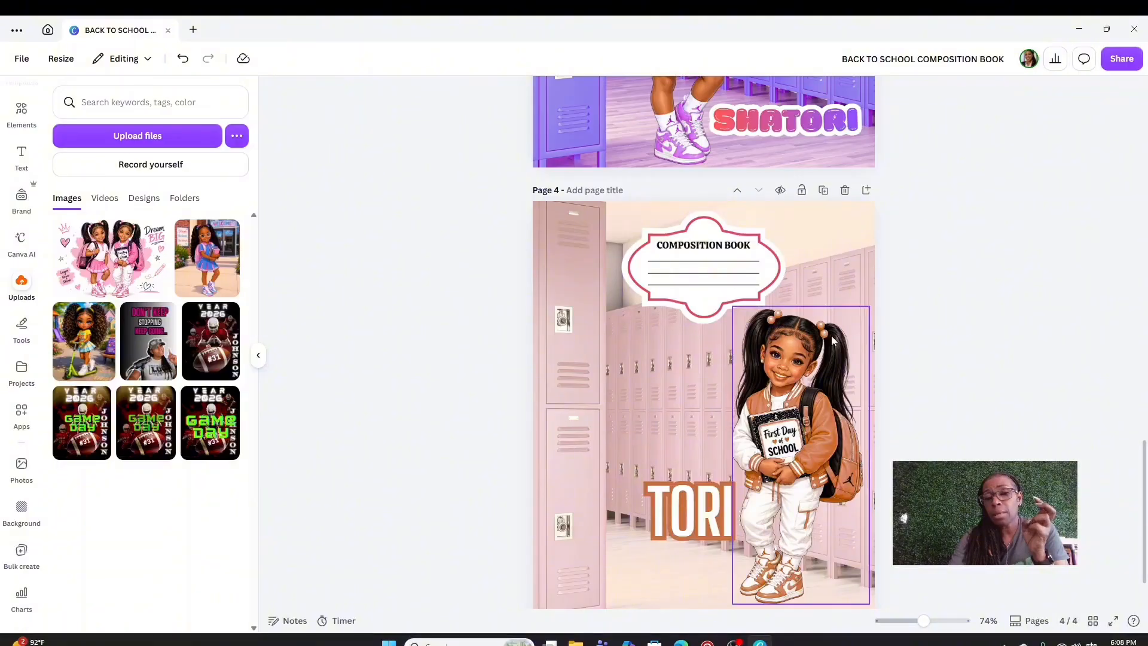
left_click_drag(716, 278, 742, 270)
left_click(986, 293)
left_click(1032, 297)
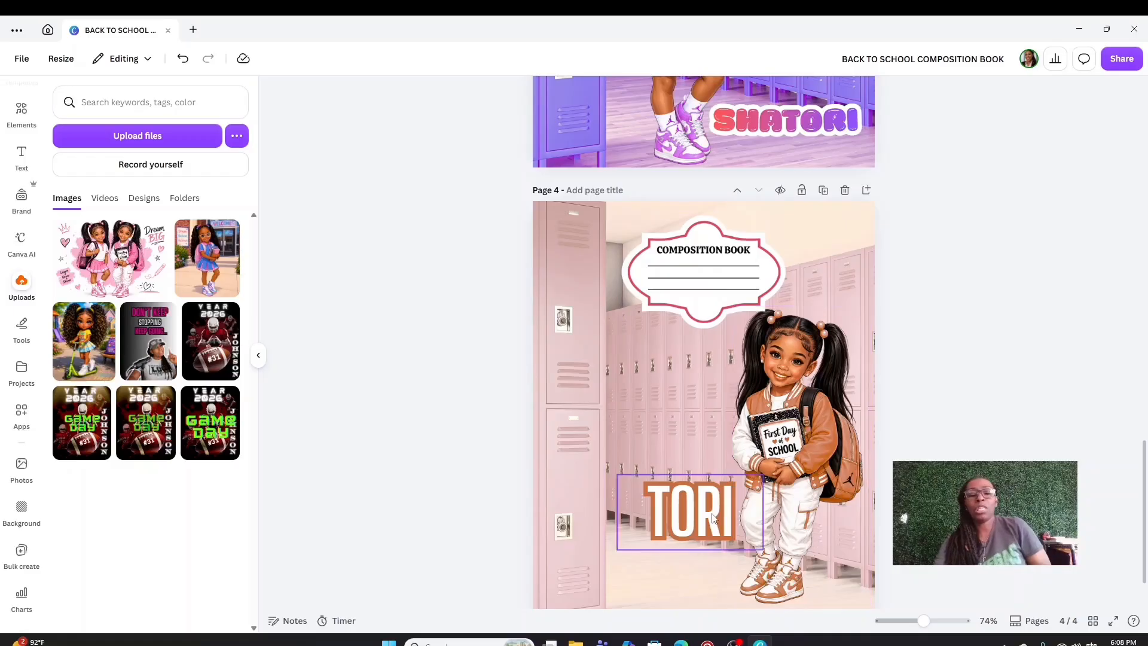
left_click_drag(710, 513, 689, 465)
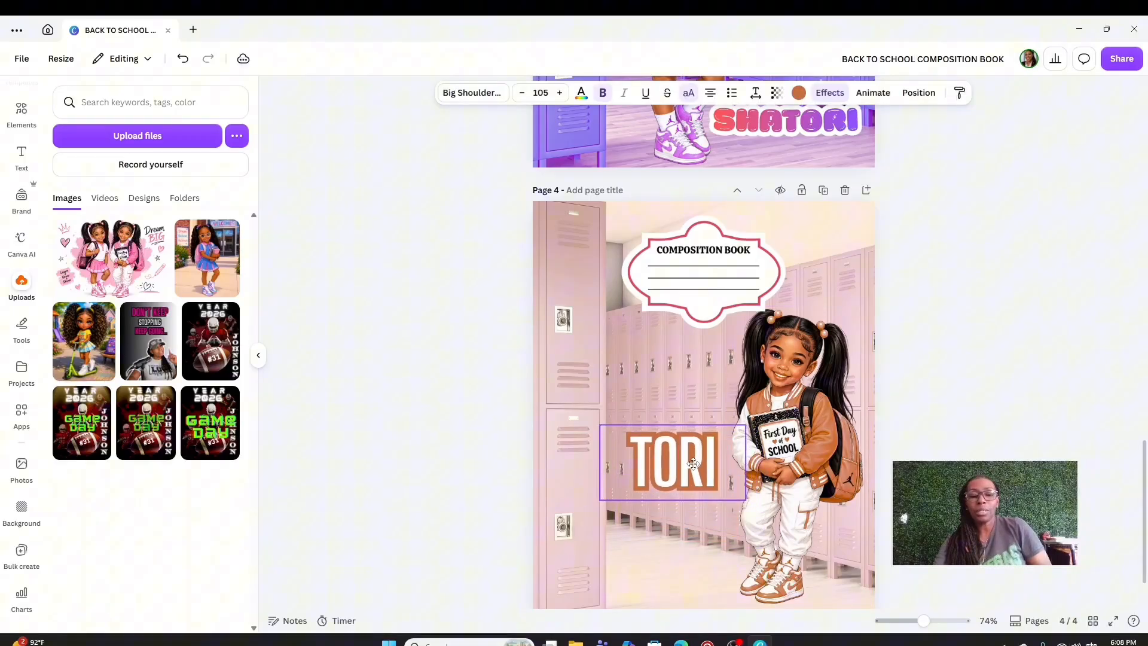
left_click(1109, 497)
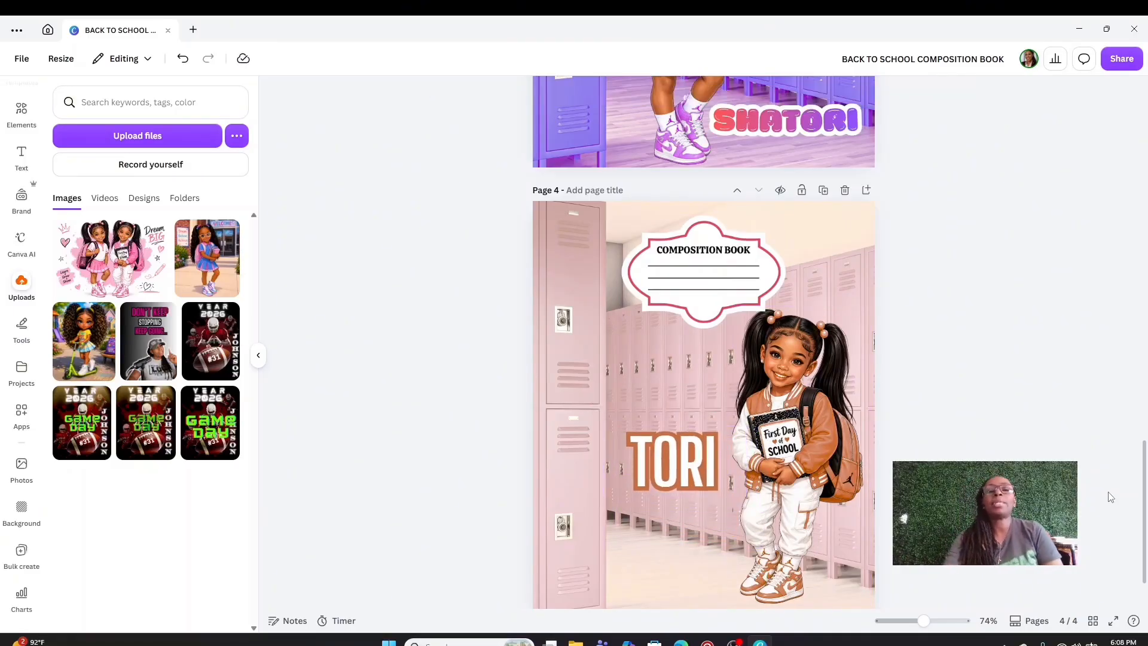
Look back over the covers from page 4 up to page 1
left_click_drag(1145, 575, 1145, 428)
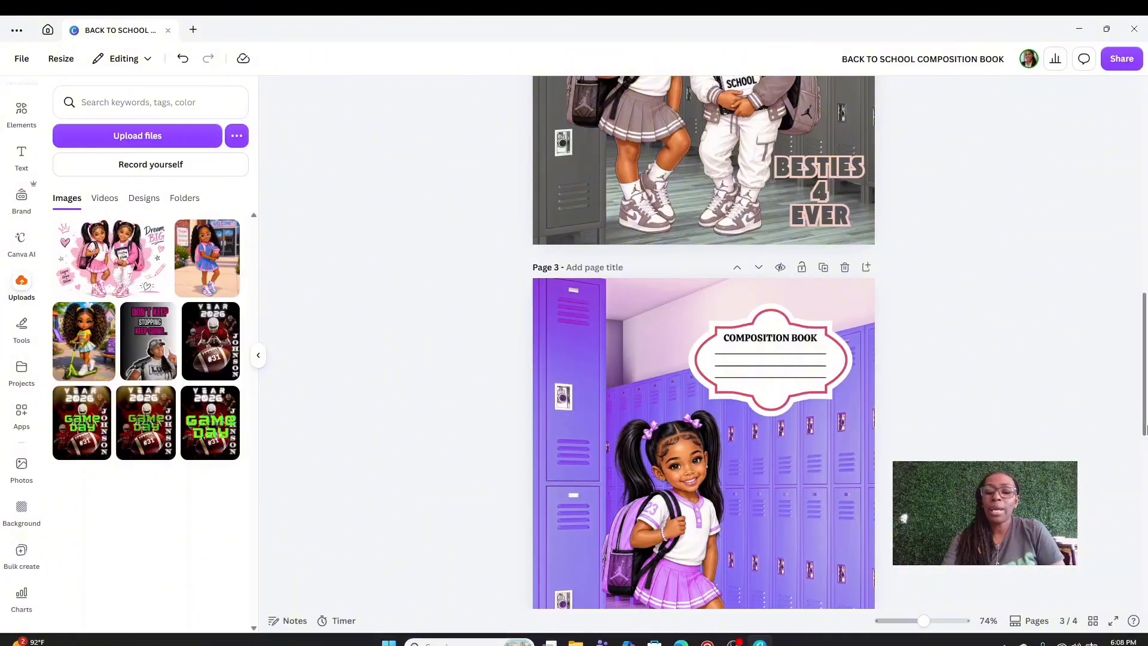
scroll(1145, 428, "up", 15)
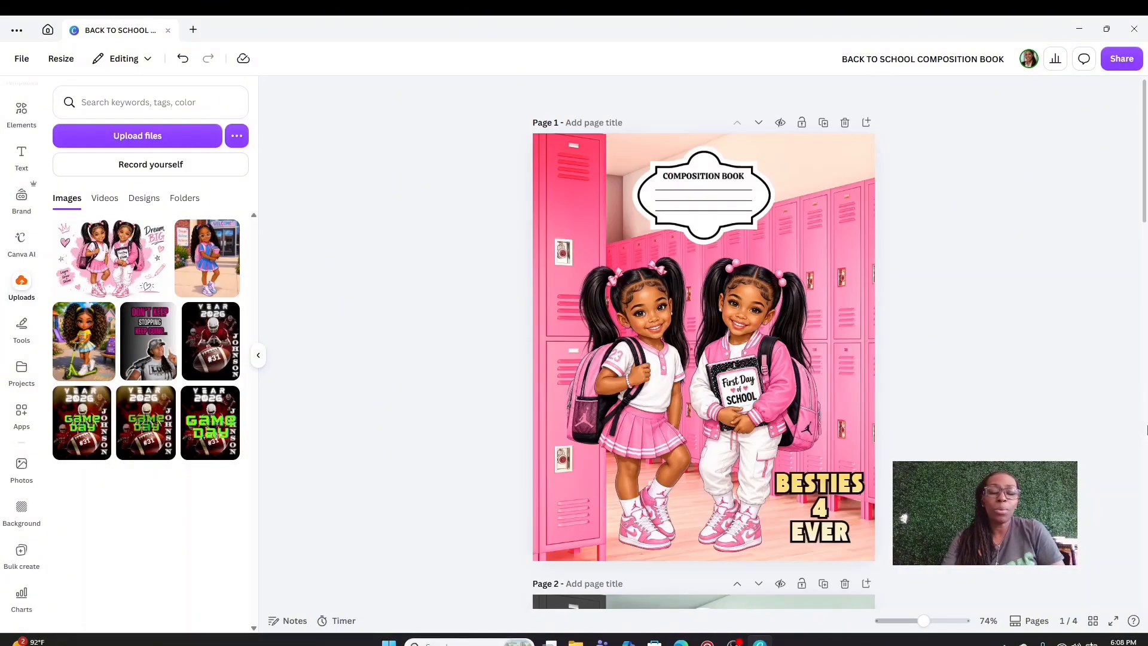